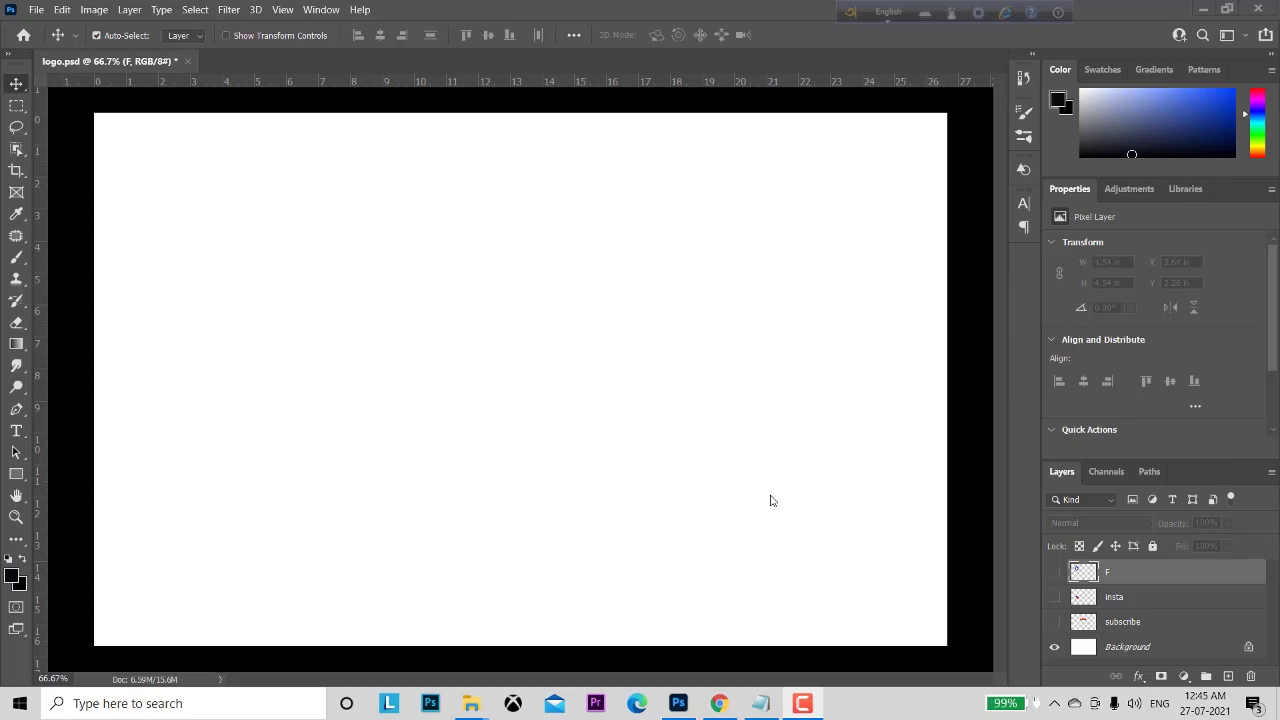
Create a new 2560 × 1440 px document with resolution 300 pixels/inch.
{"action": "key", "text": "ctrl+n"}
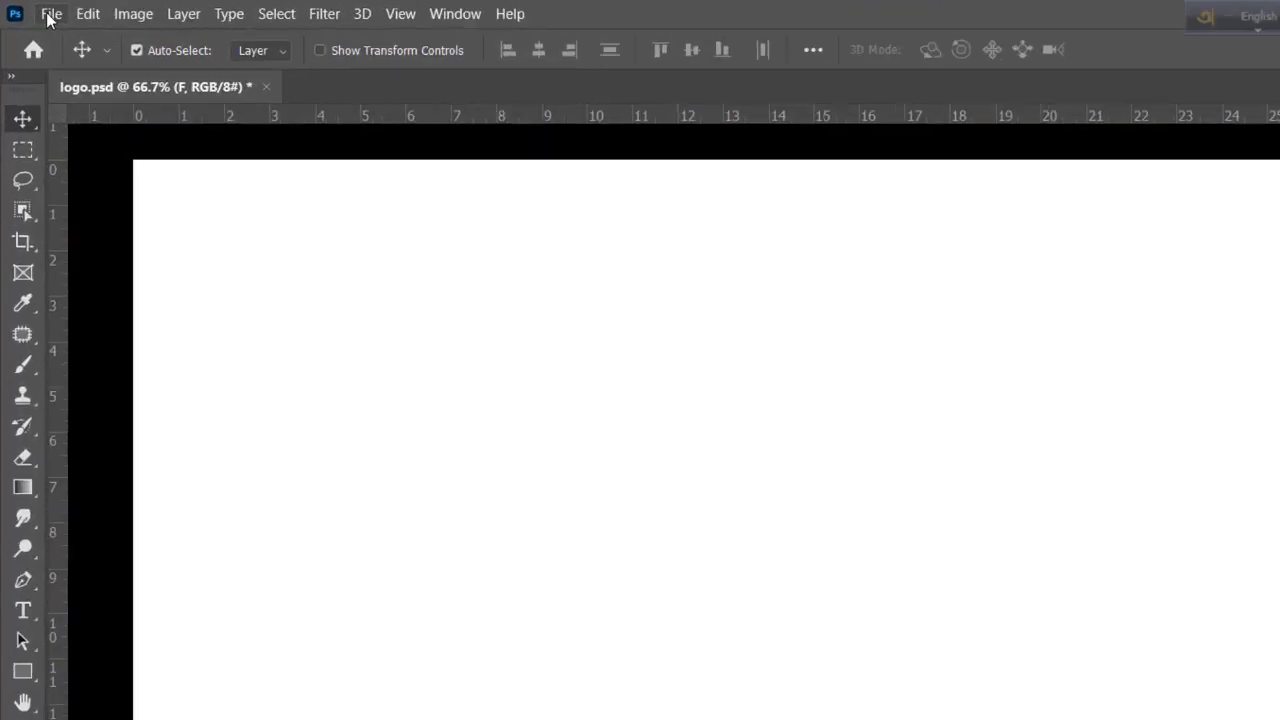
{"action": "left_click", "coordinate": [49, 16]}
{"action": "left_click", "coordinate": [52, 37]}
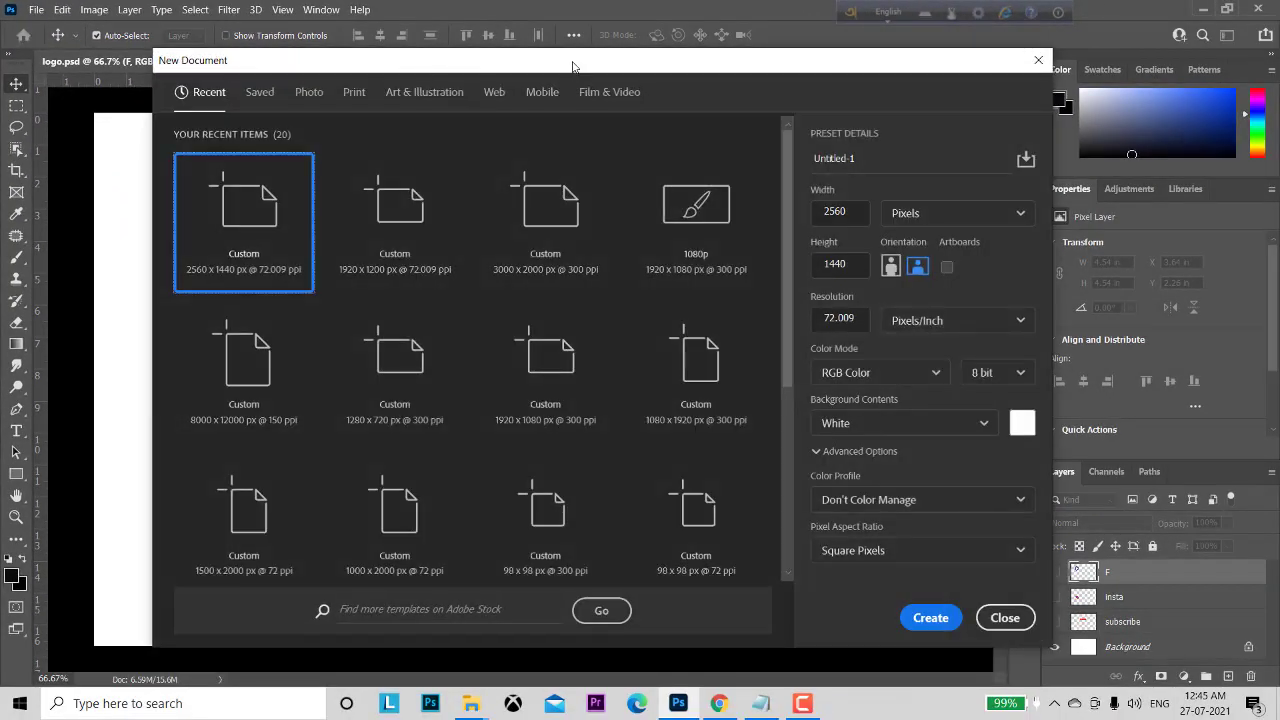
{"action": "left_click_drag", "start_coordinate": [572, 66], "coordinate": [513, 70]}
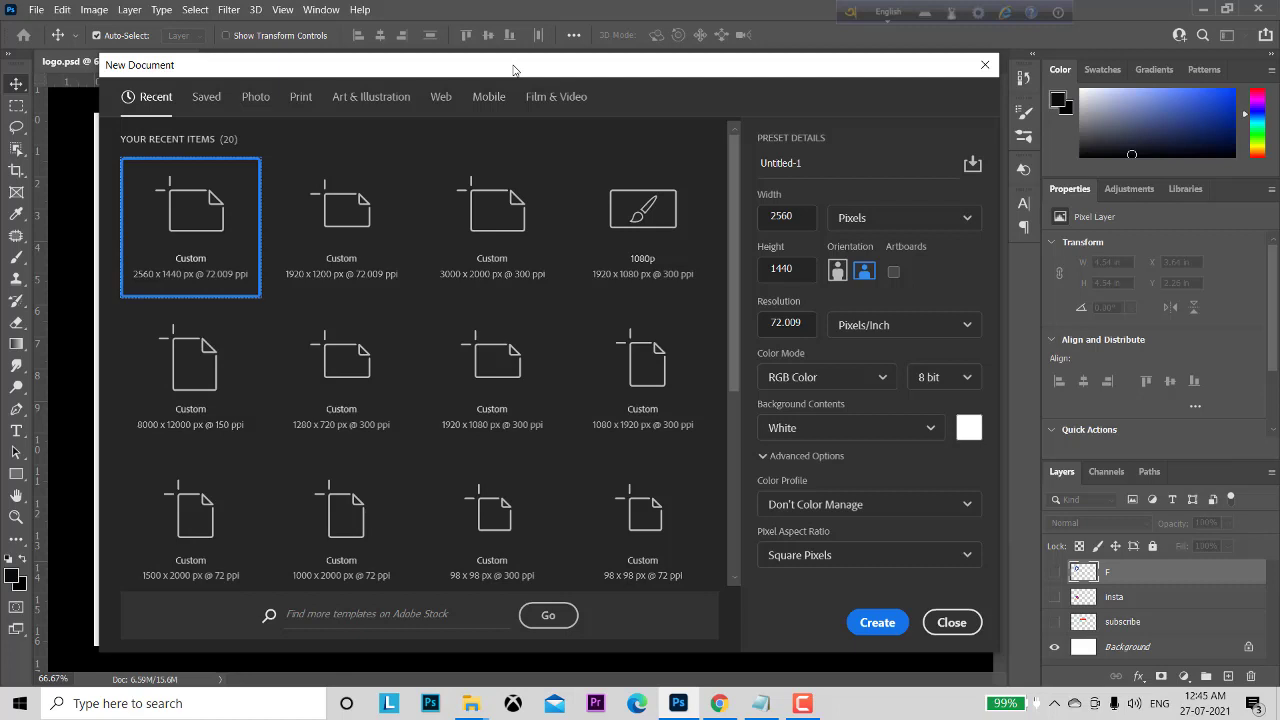
{"action": "left_click_drag", "start_coordinate": [546, 69], "coordinate": [517, 74]}
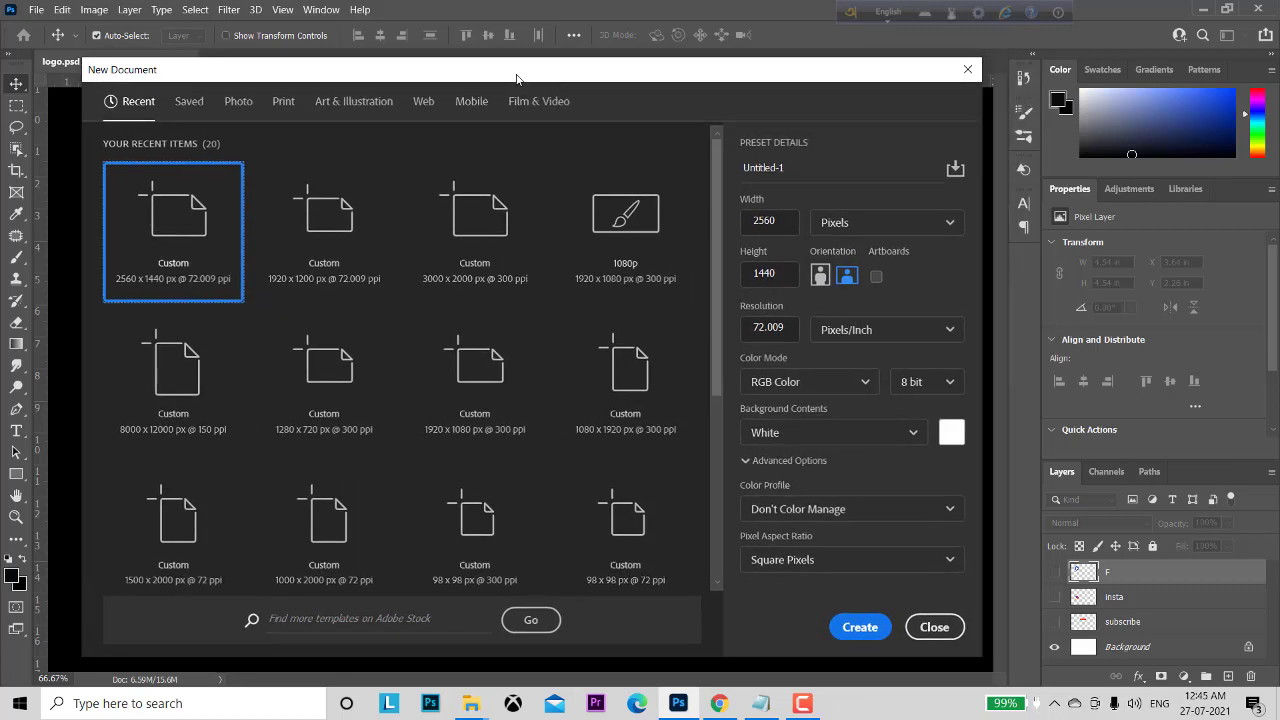
{"action": "double_click", "coordinate": [784, 220]}
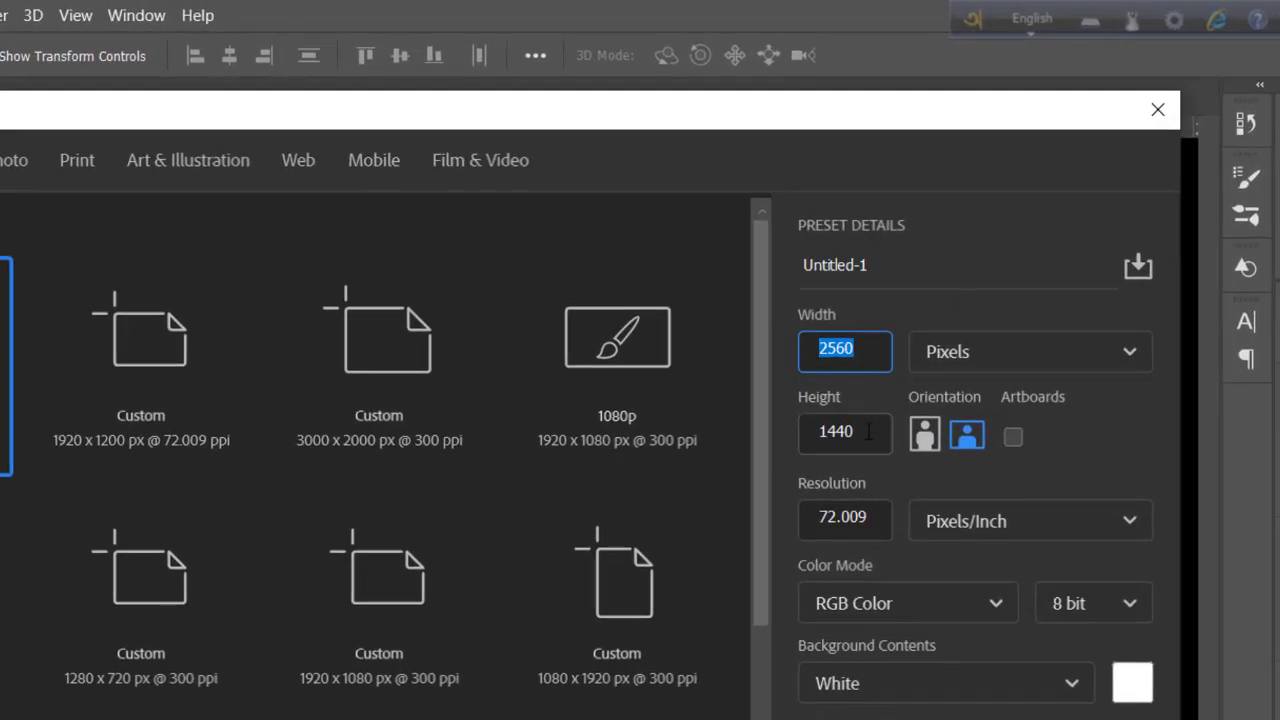
{"action": "double_click", "coordinate": [866, 434]}
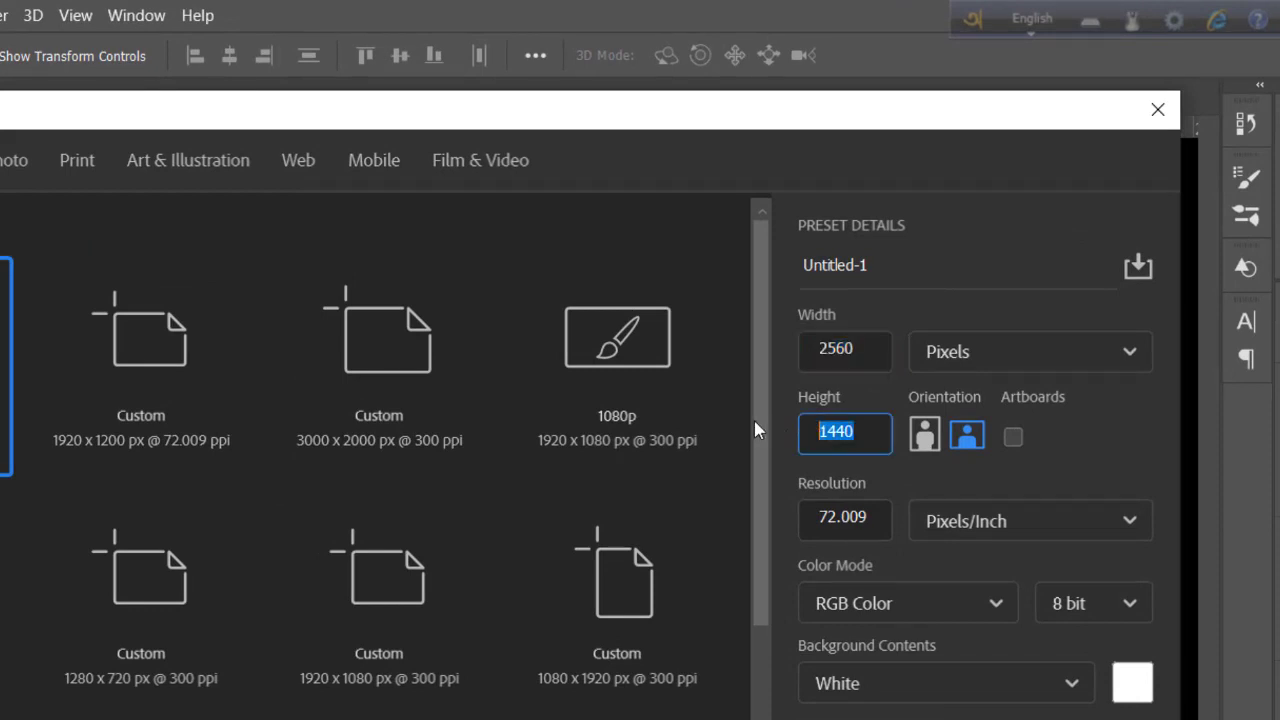
{"action": "left_click", "coordinate": [880, 512]}
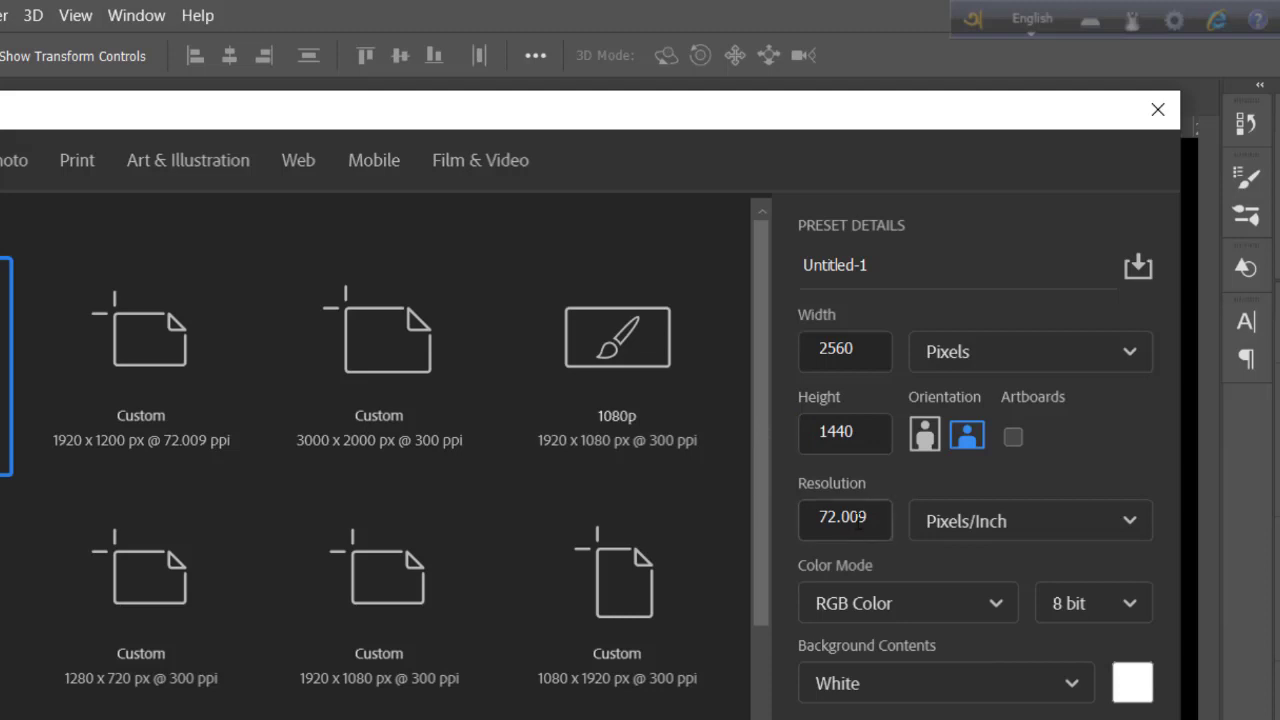
{"action": "double_click", "coordinate": [865, 518]}
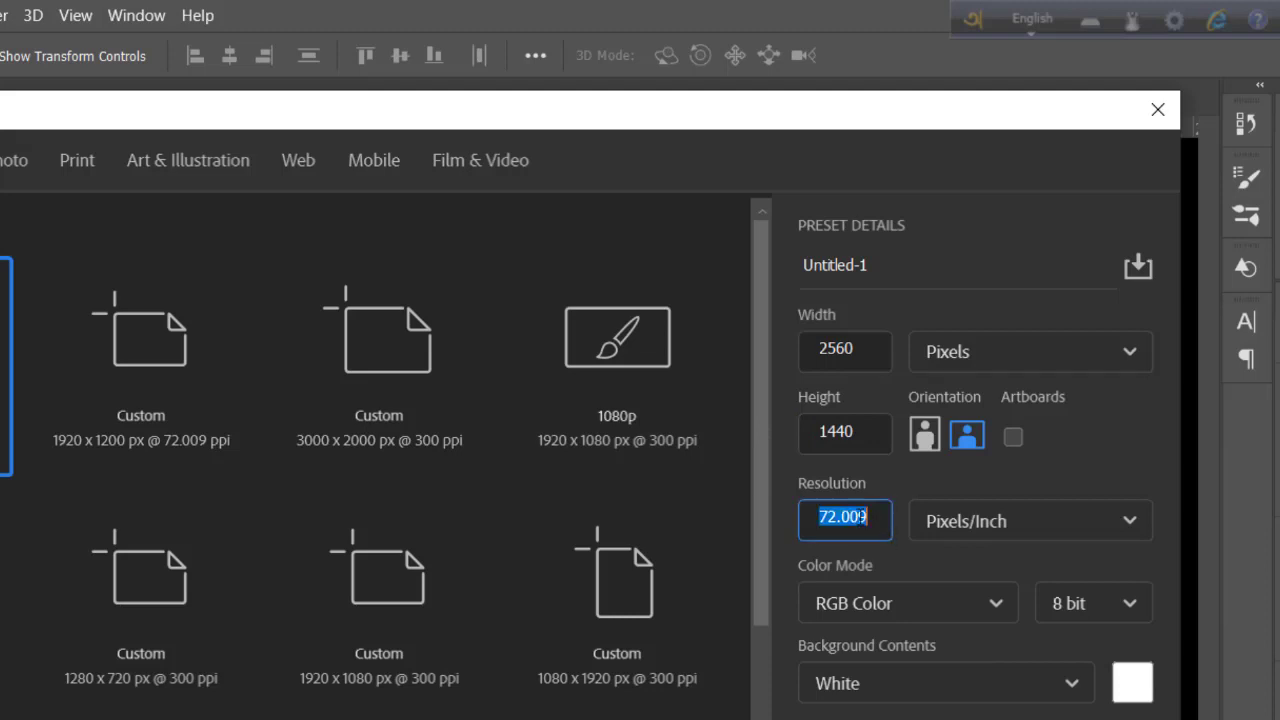
{"action": "type", "text": "30"}
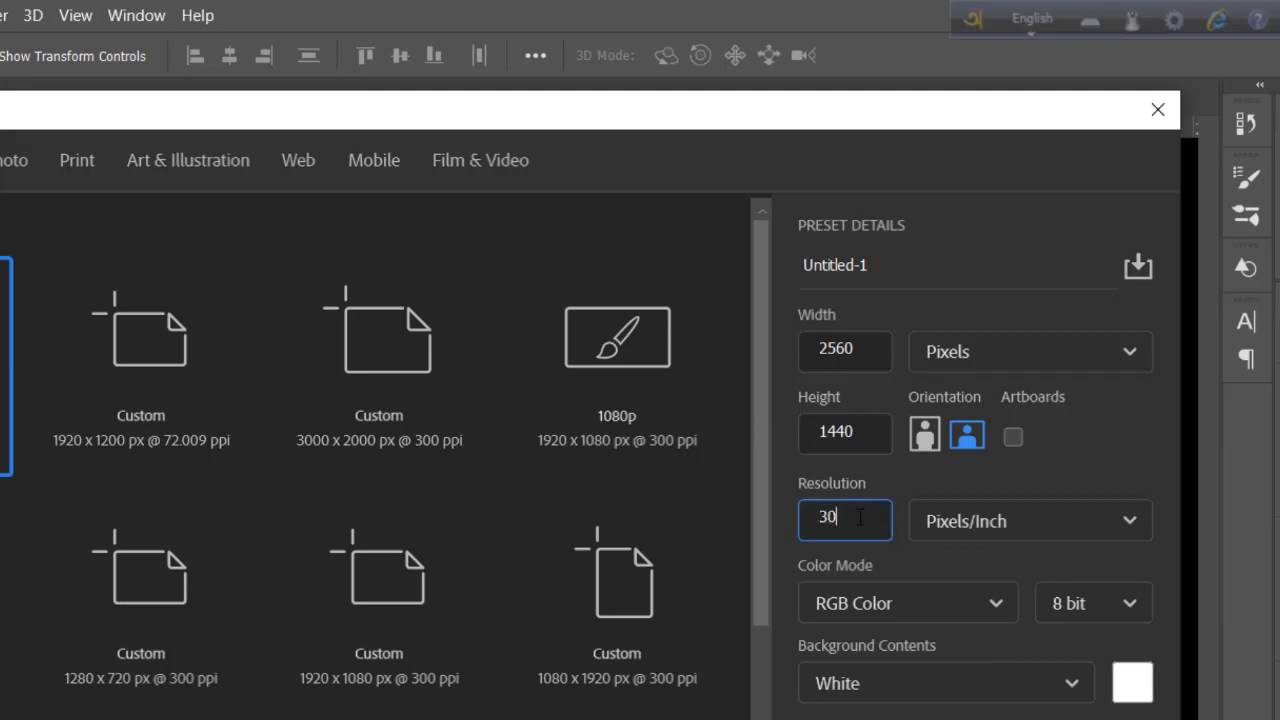
{"action": "type", "text": "0"}
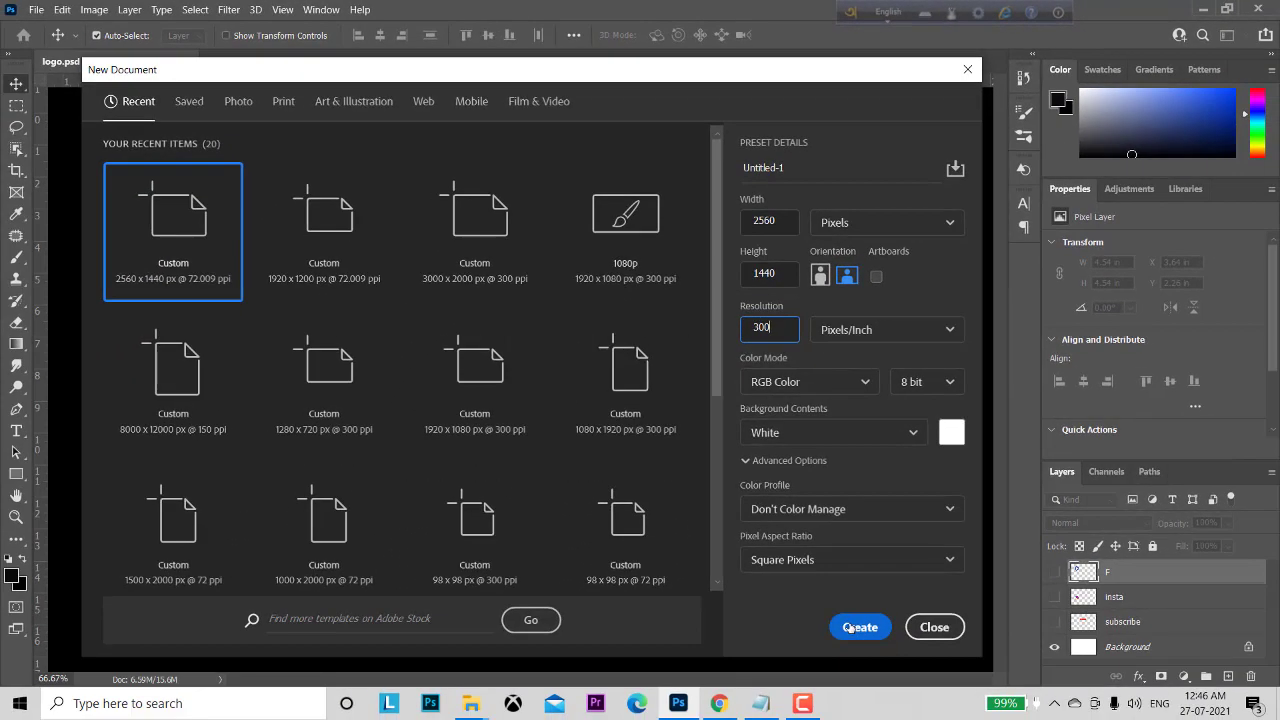
{"action": "left_click", "coordinate": [848, 627]}
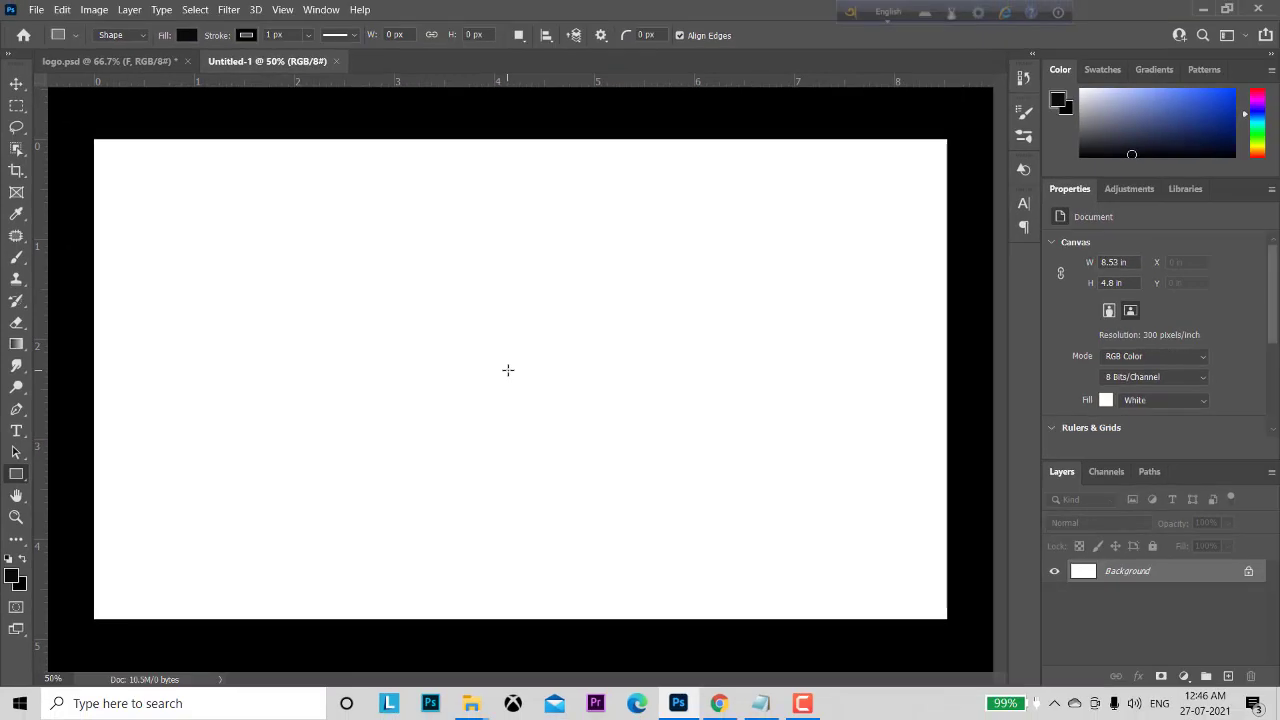
Draw Rectangle 1, an exact 2560 × 423 px rectangle shape, on the canvas.
{"action": "left_click", "coordinate": [508, 370]}
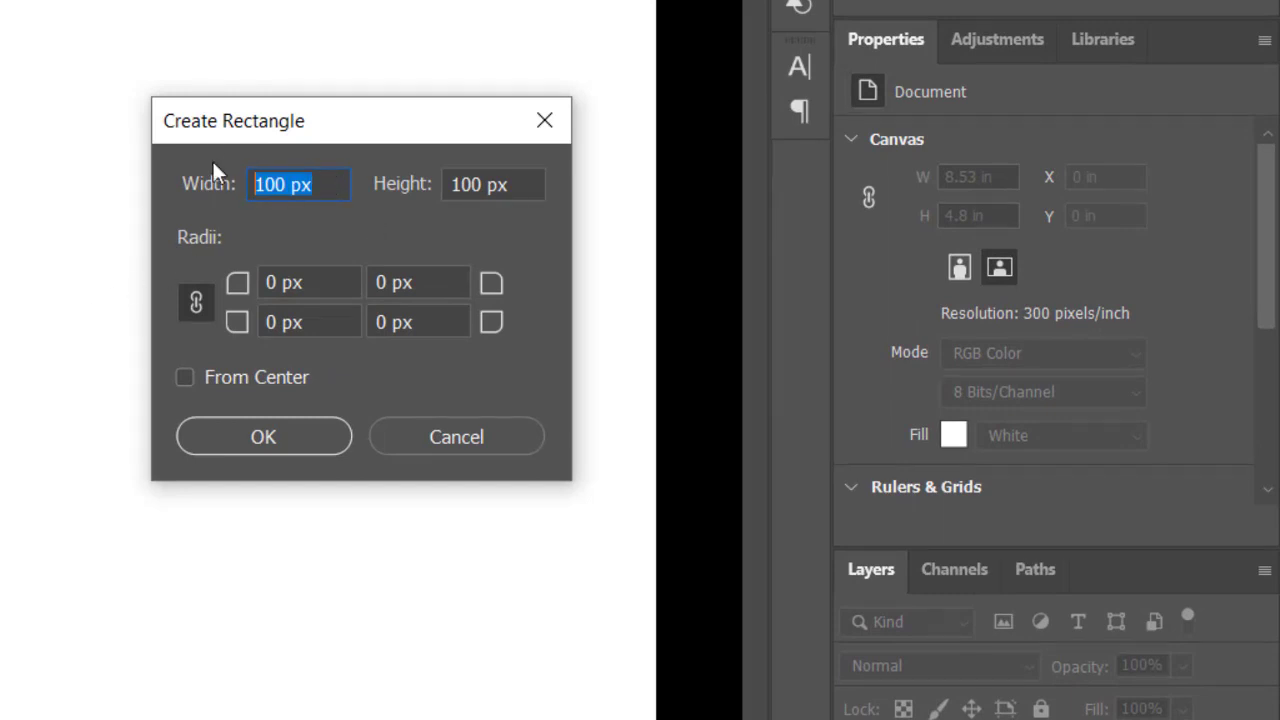
{"action": "type", "text": "2"}
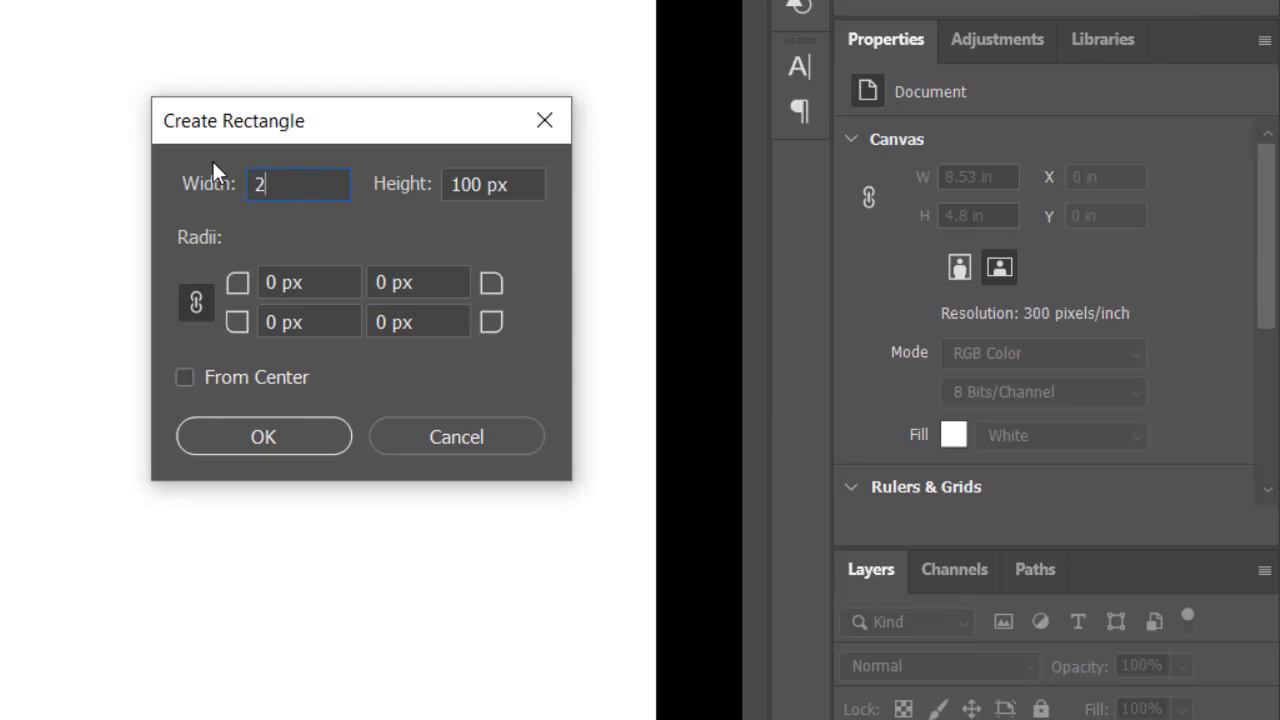
{"action": "type", "text": "560"}
{"action": "key", "text": "Tab"}
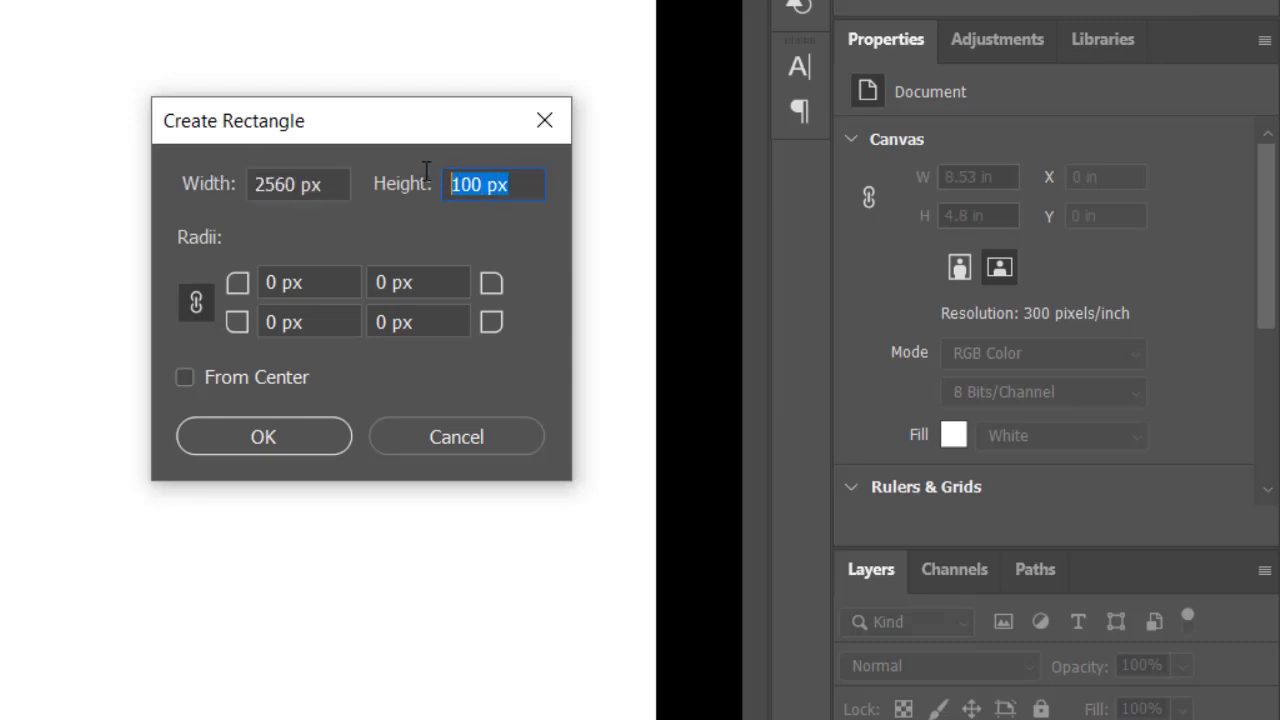
{"action": "type", "text": "423"}
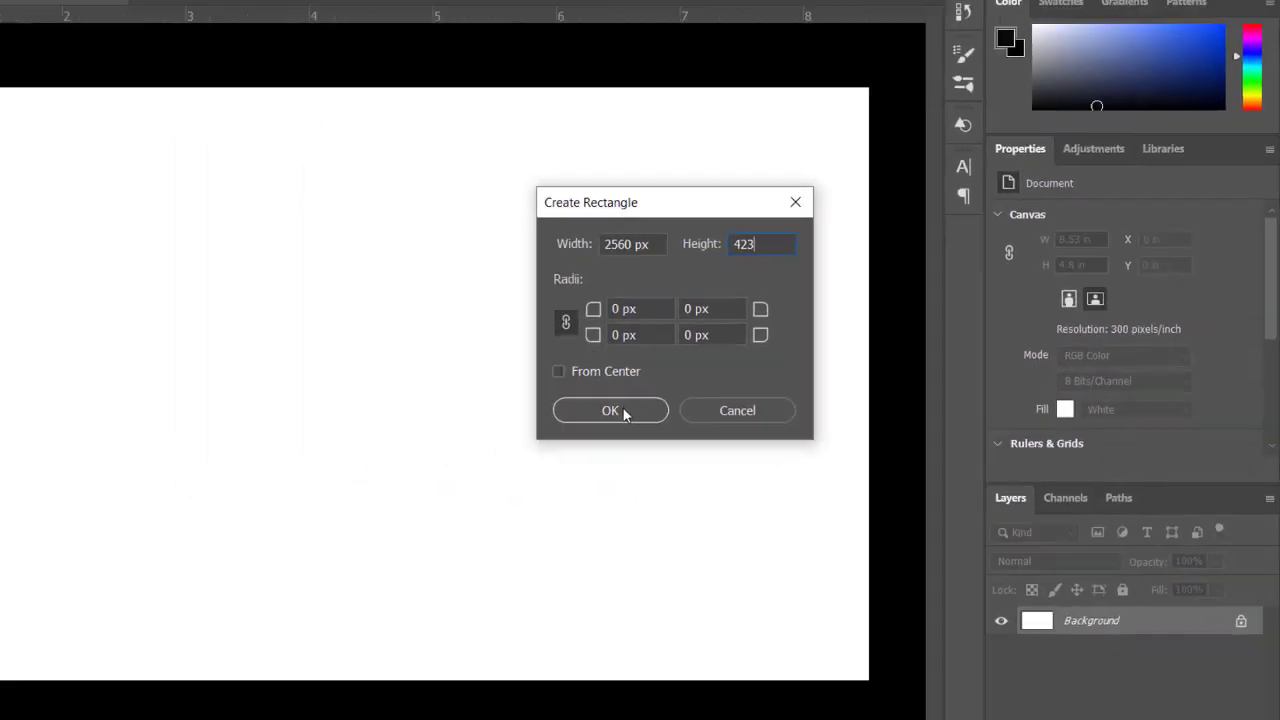
{"action": "left_click", "coordinate": [332, 447]}
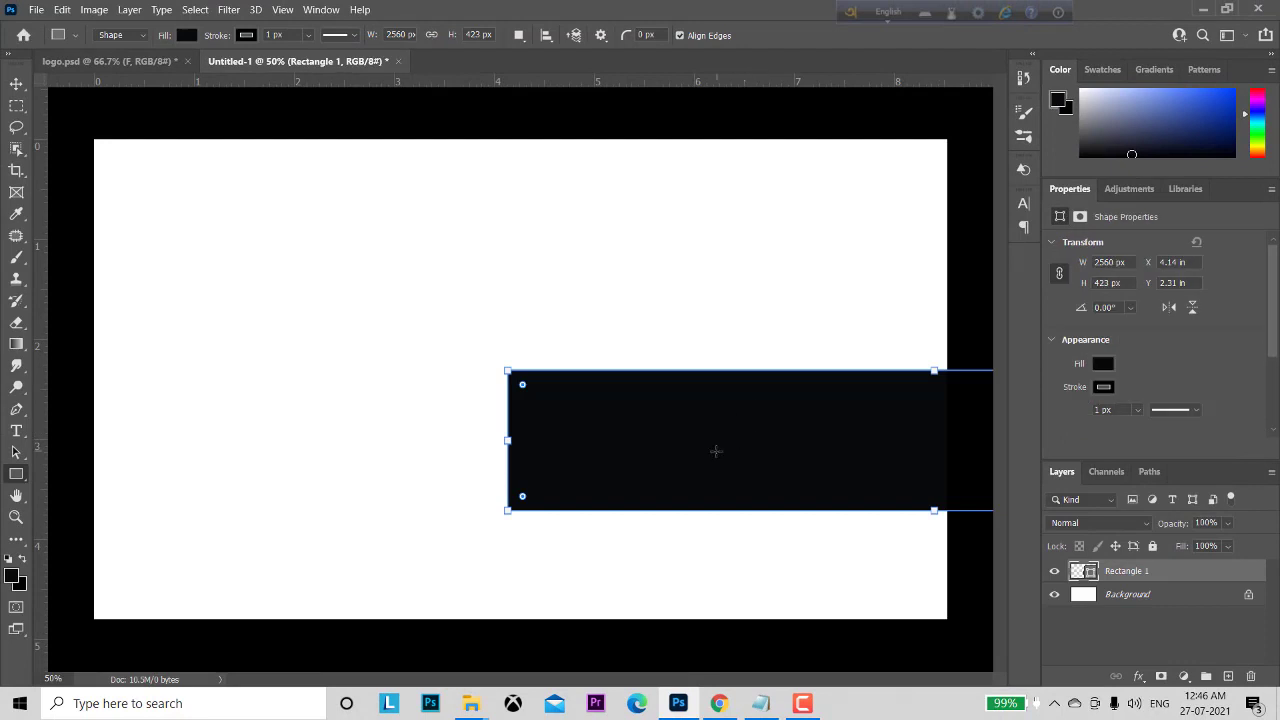
Fill Rectangle 1 with blue foreground colour #1944c4.
{"action": "left_click", "coordinate": [12, 576]}
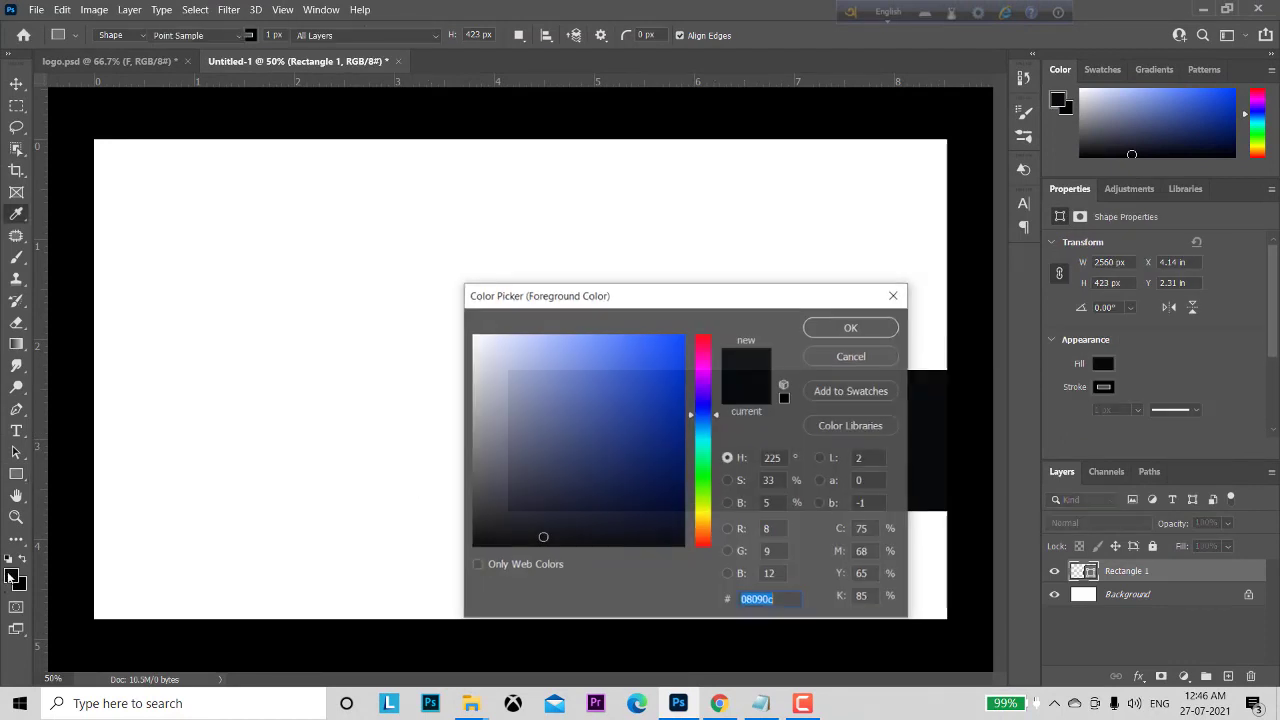
{"action": "left_click", "coordinate": [657, 386]}
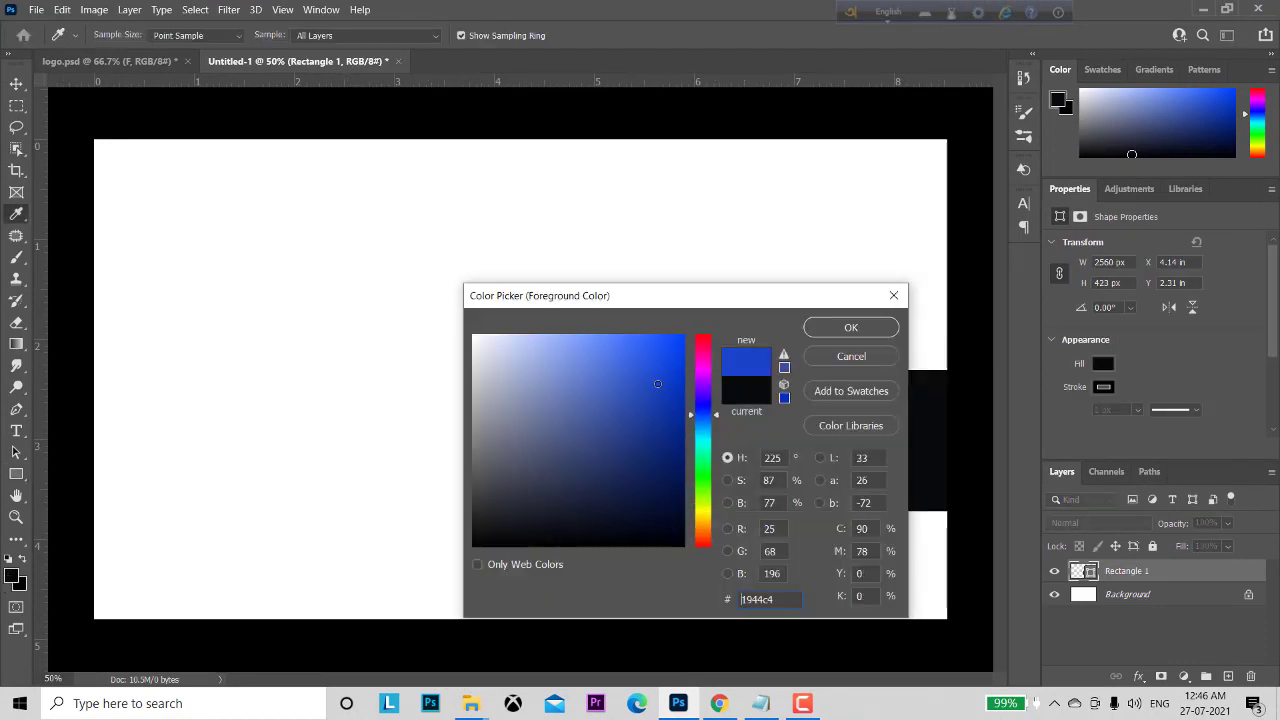
{"action": "left_click", "coordinate": [850, 328]}
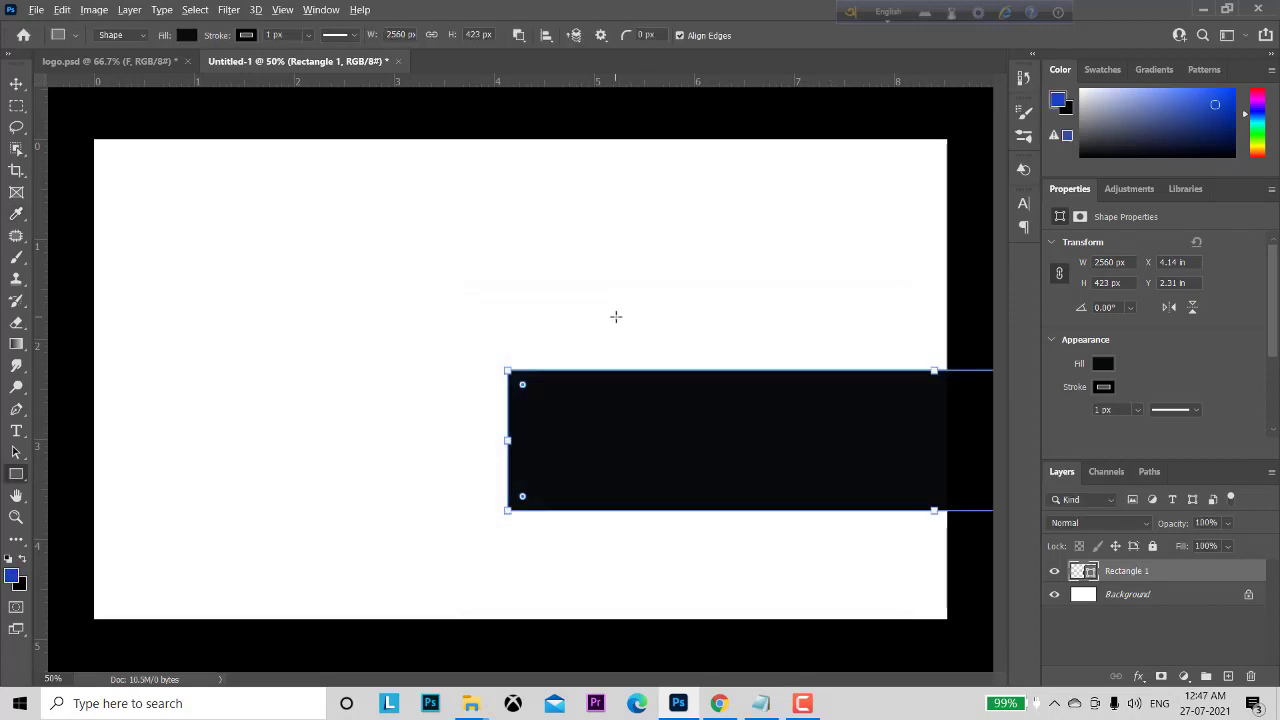
{"action": "key", "text": "alt+BackSpace"}
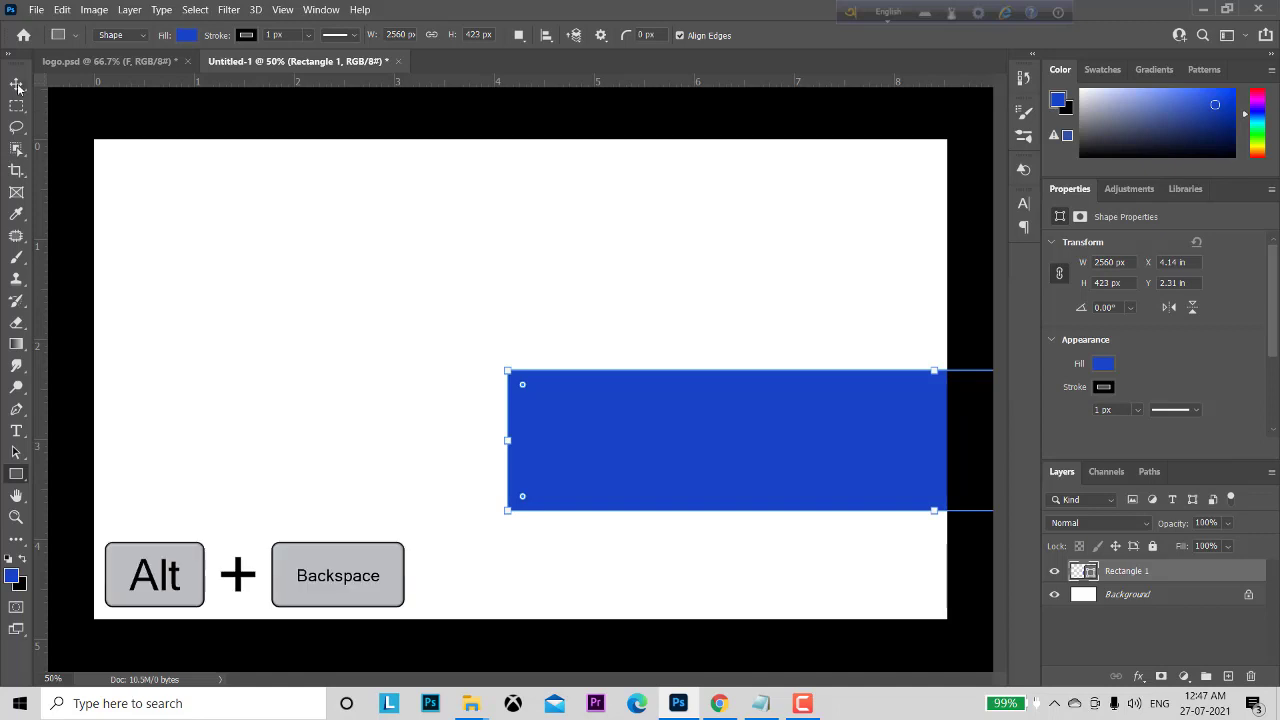
Move the blue rectangle to X 0 in, Y 1.91 in, spanning the canvas width.
{"action": "left_click", "coordinate": [17, 84]}
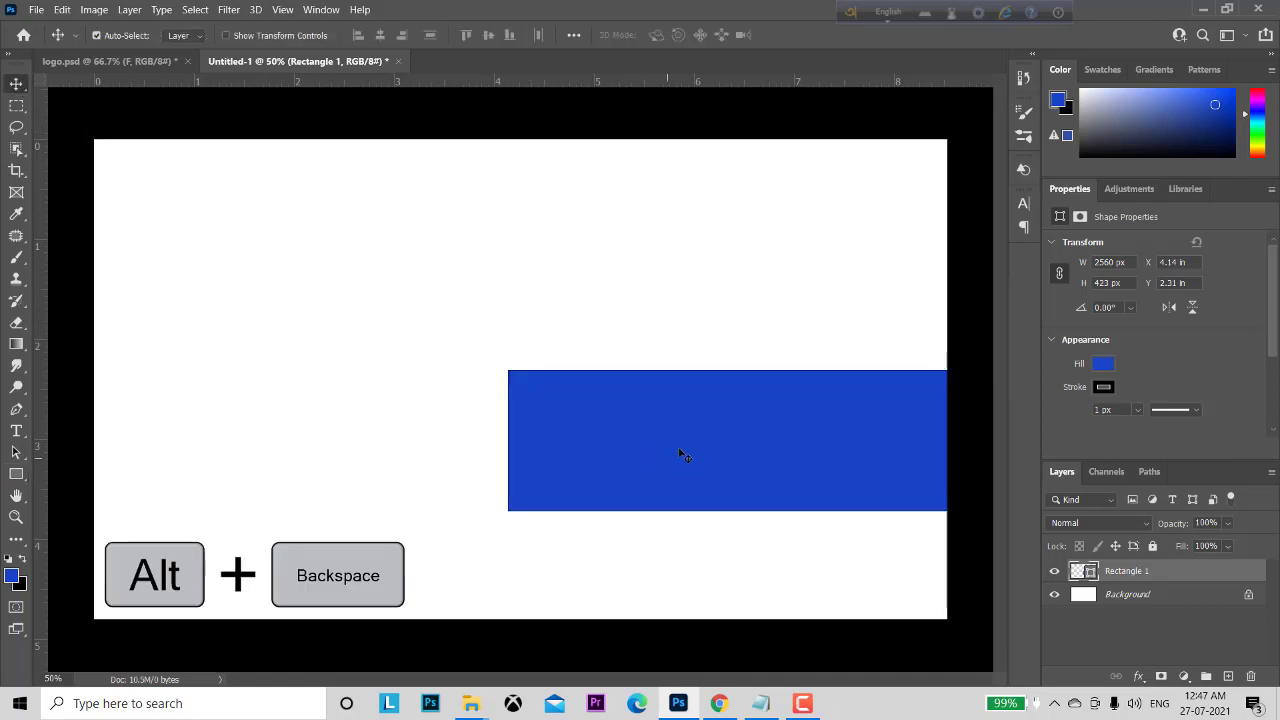
{"action": "mouse_move", "coordinate": [694, 440]}
{"action": "left_mouse_down"}
{"action": "mouse_move", "coordinate": [576, 406]}
{"action": "mouse_move", "coordinate": [278, 407]}
{"action": "left_mouse_up"}
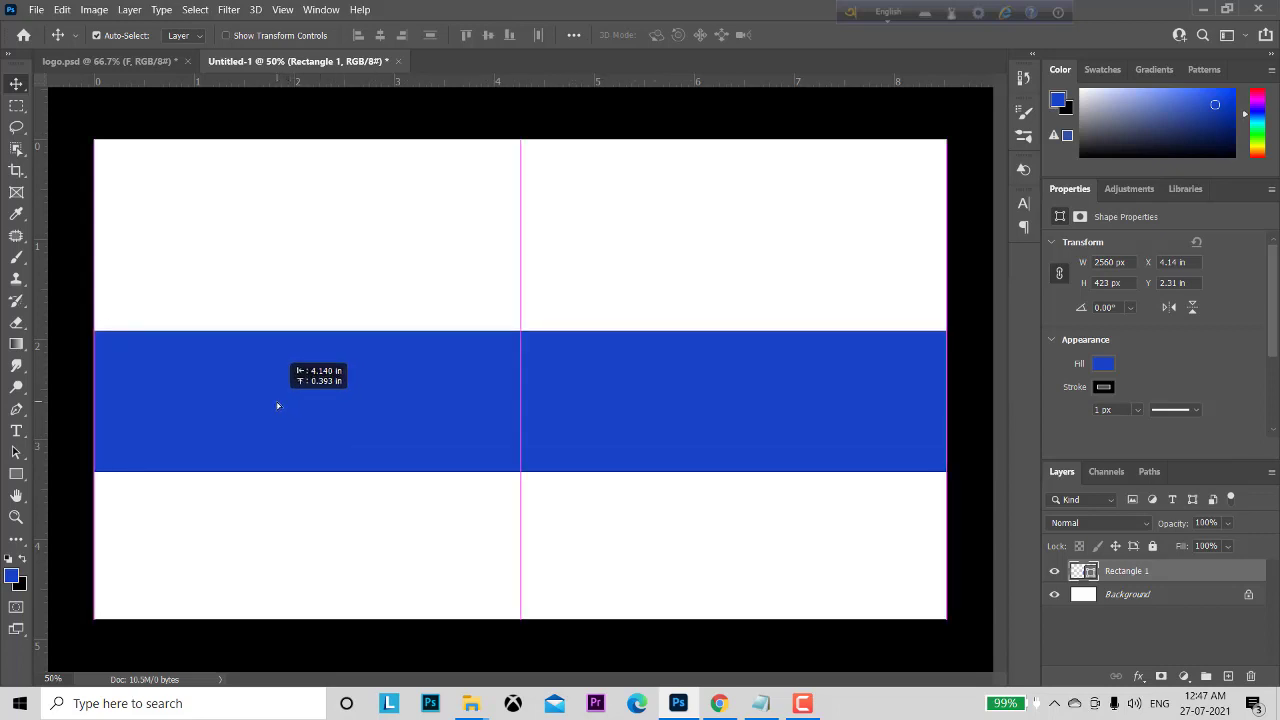
{"action": "left_click_drag", "start_coordinate": [278, 407], "coordinate": [278, 407]}
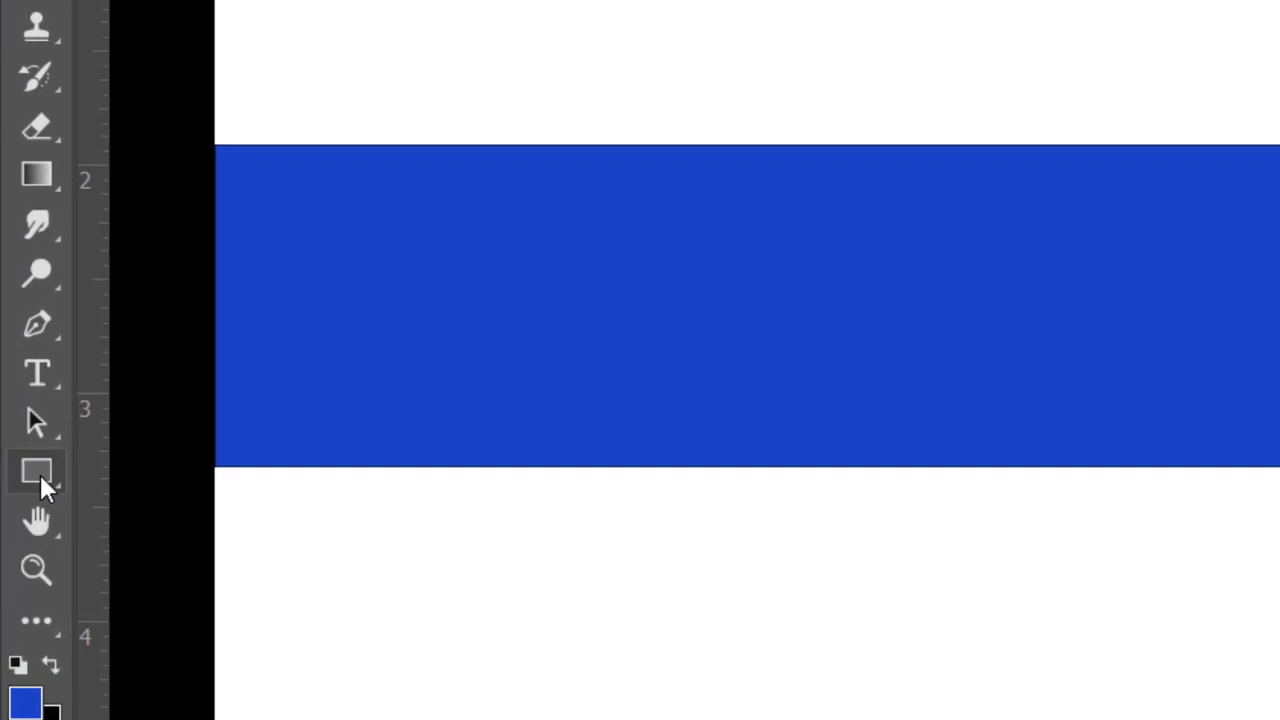
Draw a second 1855 × 423 px rectangle, Rectangle 2.
{"action": "left_click", "coordinate": [39, 470]}
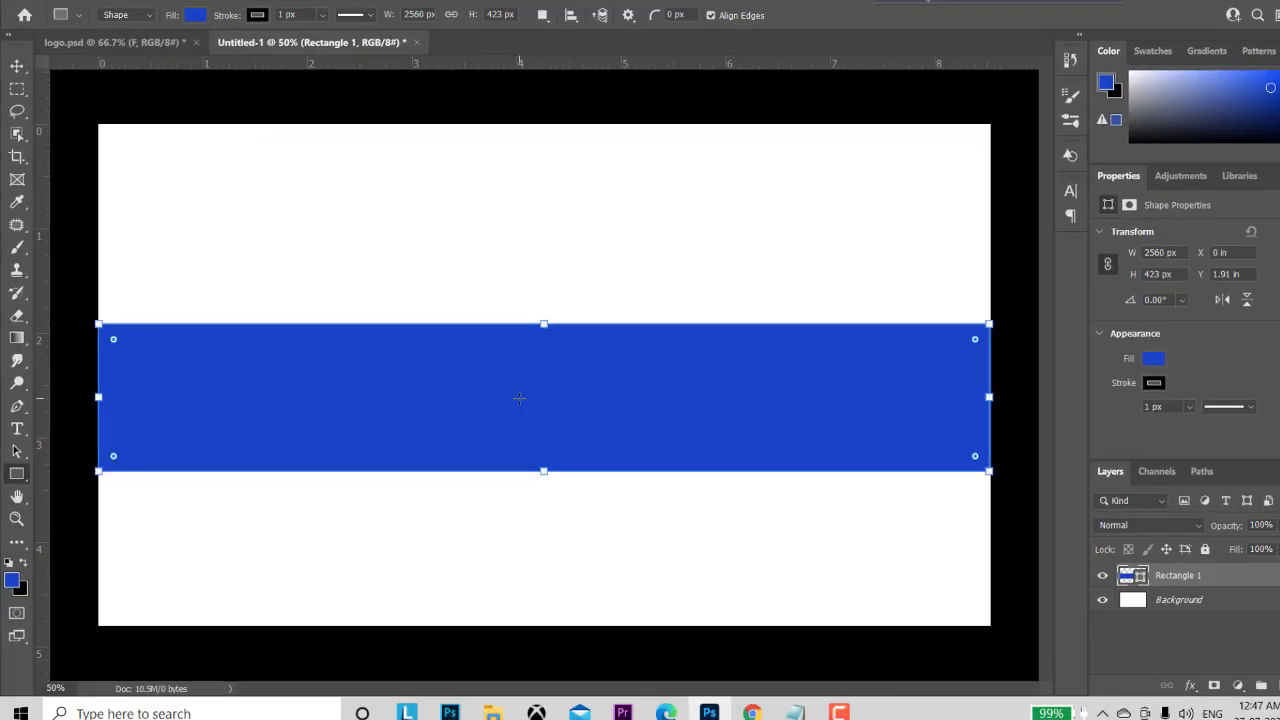
{"action": "left_click", "coordinate": [495, 401]}
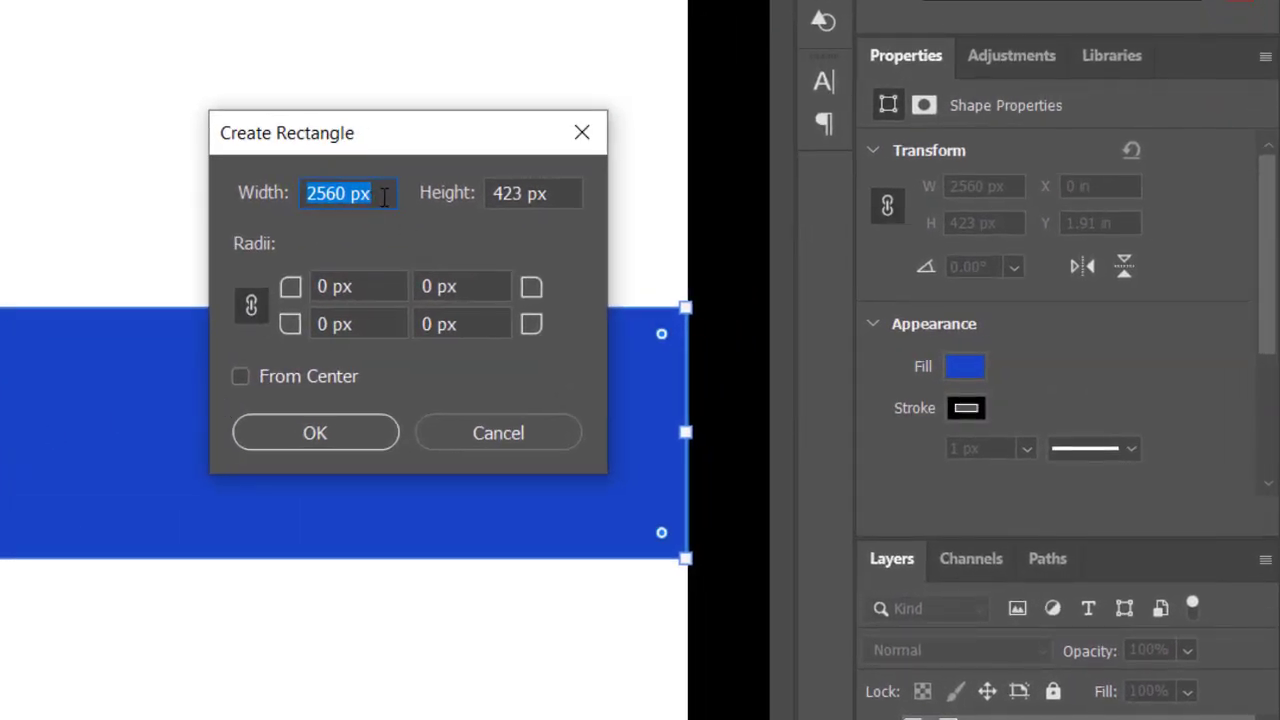
{"action": "left_click_drag", "start_coordinate": [385, 195], "coordinate": [271, 165]}
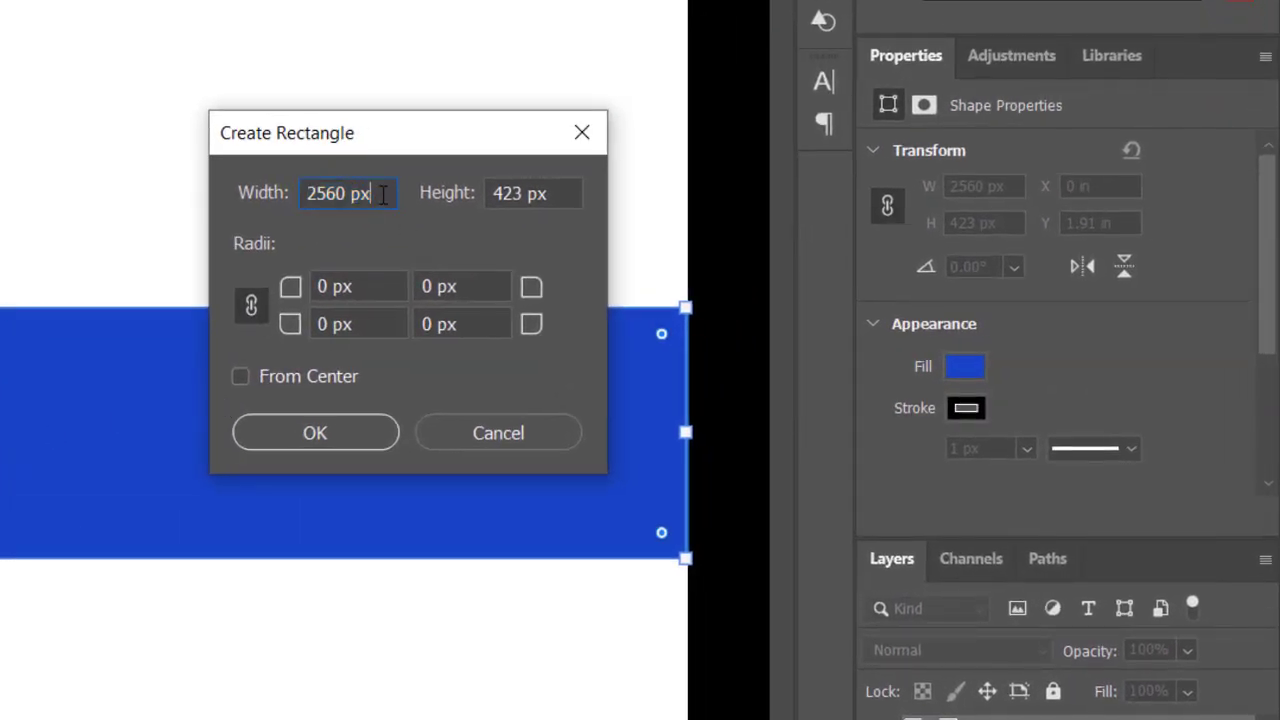
{"action": "type", "text": "1"}
{"action": "type", "text": "855"}
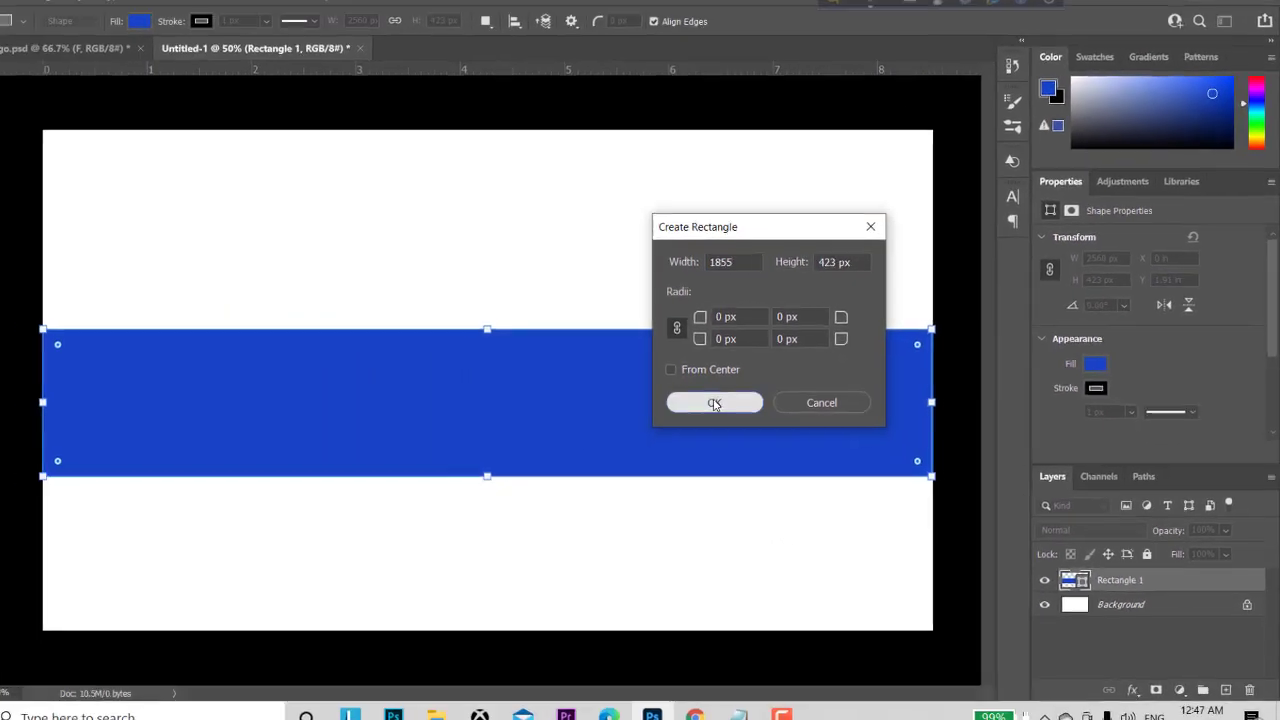
{"action": "left_click", "coordinate": [716, 400]}
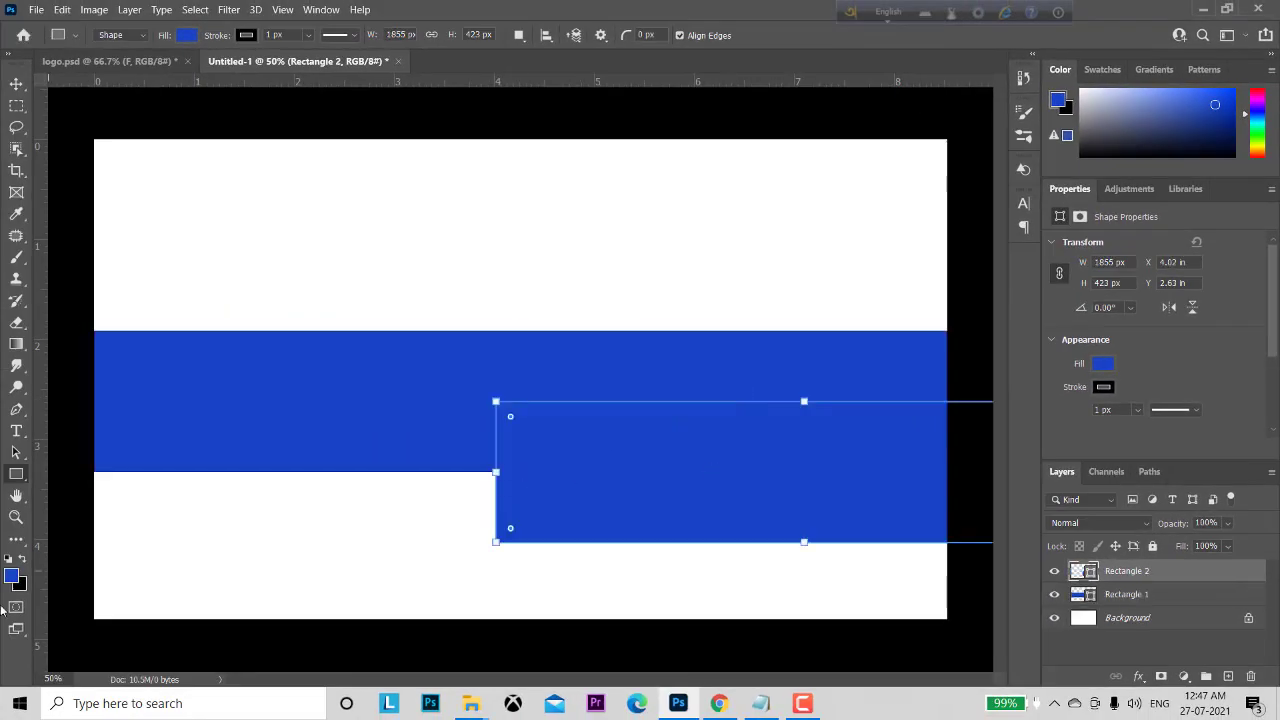
Fill Rectangle 2 with cyan #19aec4.
{"action": "left_click", "coordinate": [12, 577]}
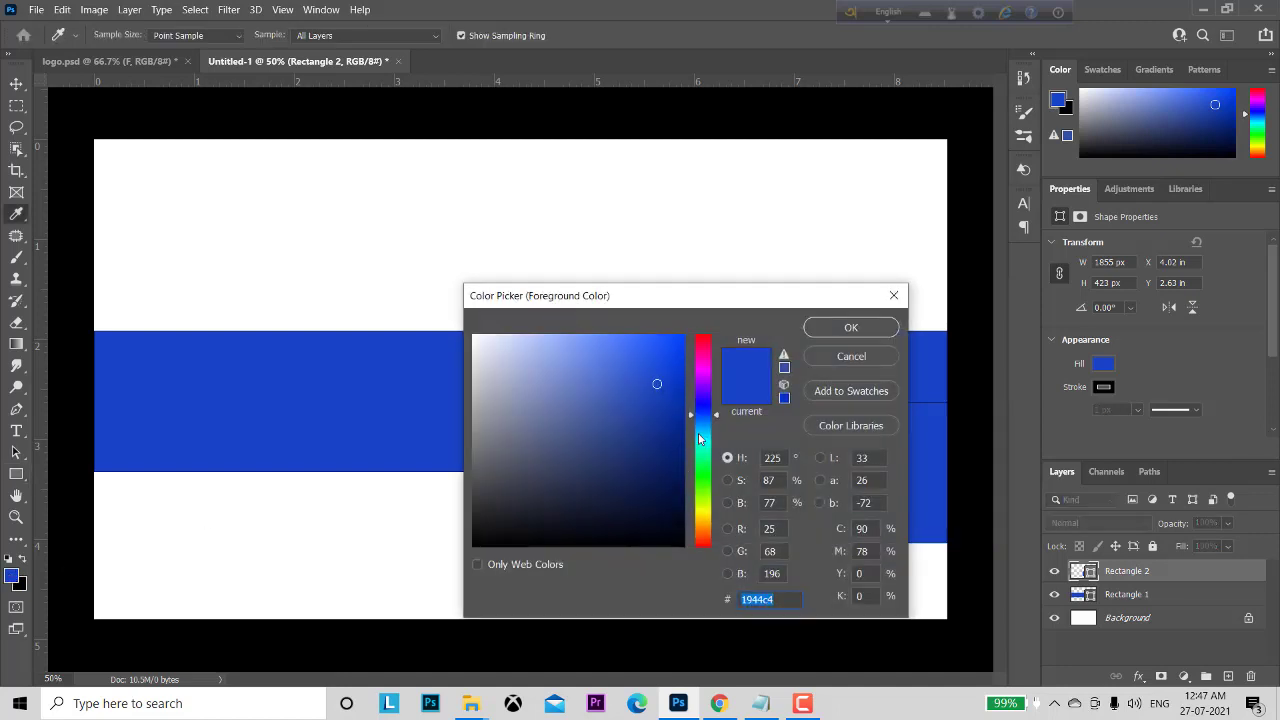
{"action": "left_click", "coordinate": [702, 438]}
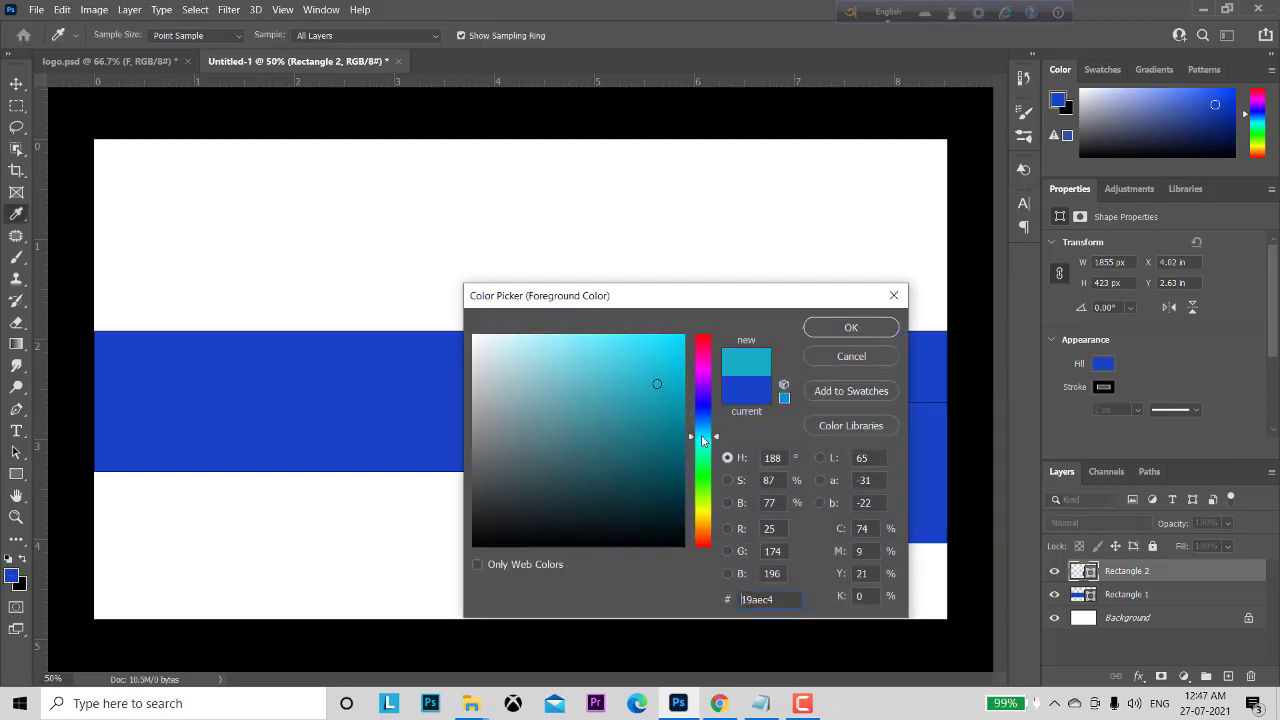
{"action": "left_click", "coordinate": [851, 327]}
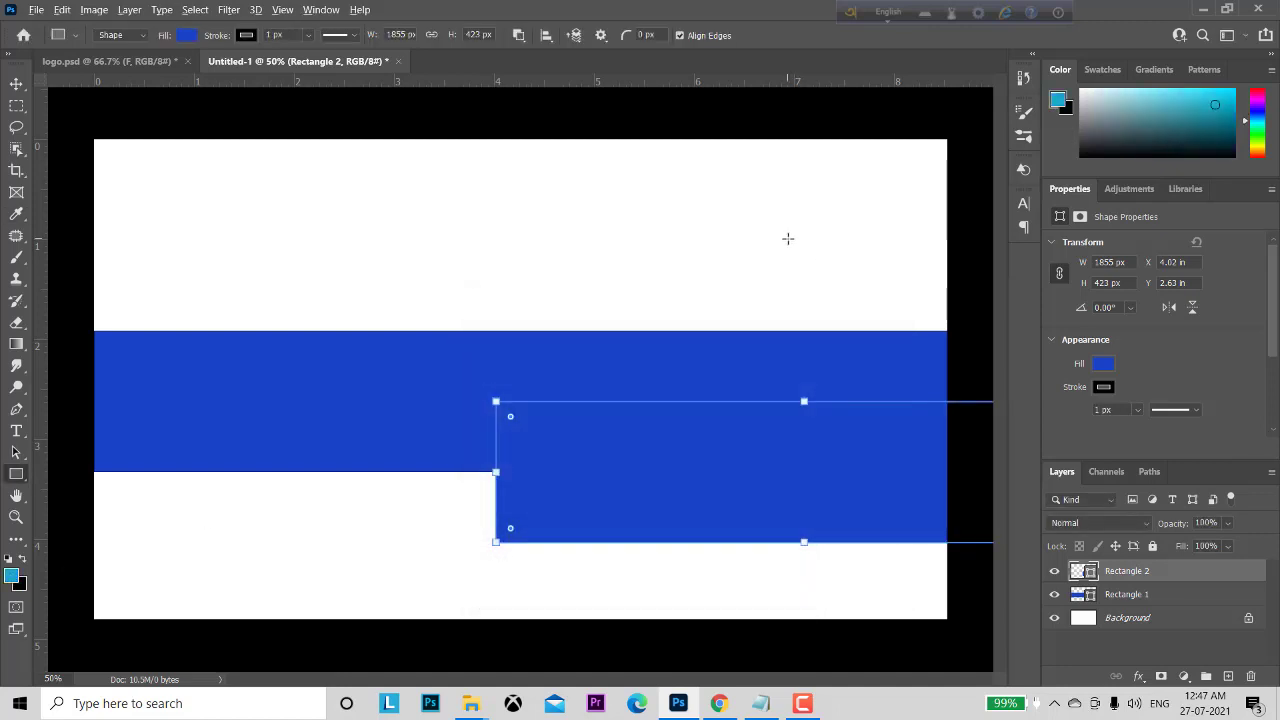
{"action": "key", "text": "alt+BackSpace"}
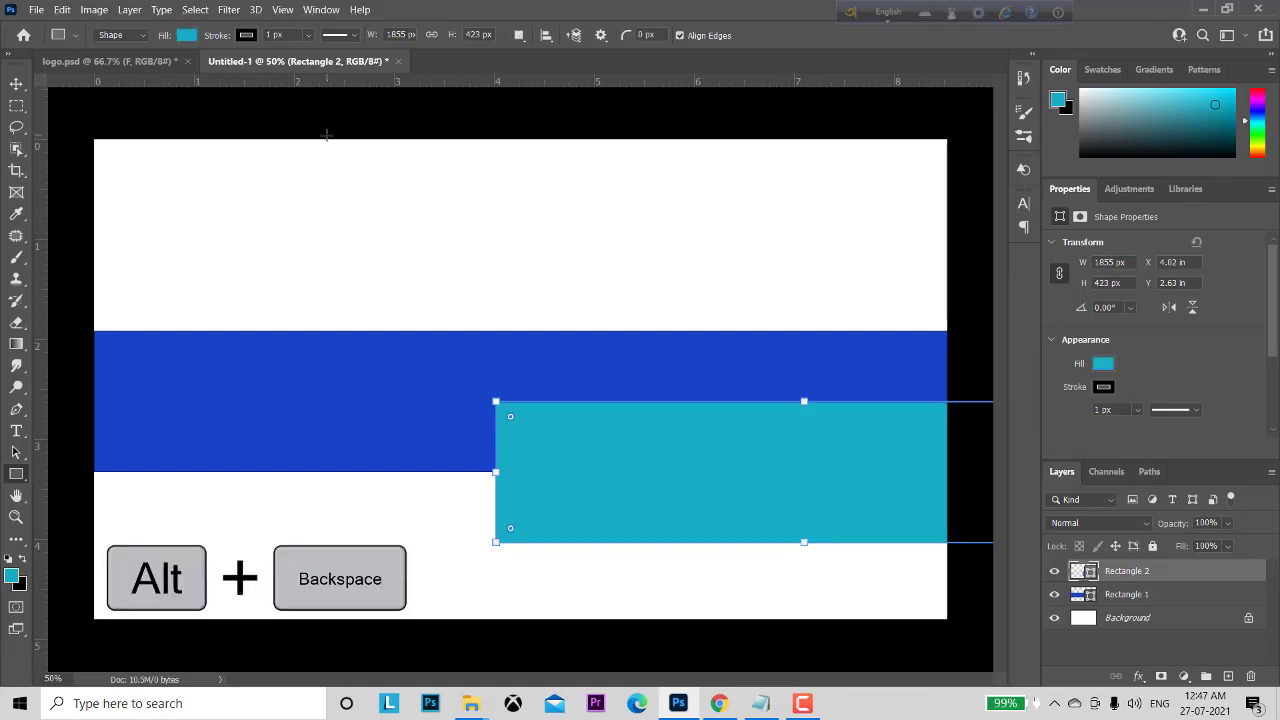
Move the cyan rectangle onto the band's middle and add a 1546 × 423 px Rectangle 3.
{"action": "key", "text": "v"}
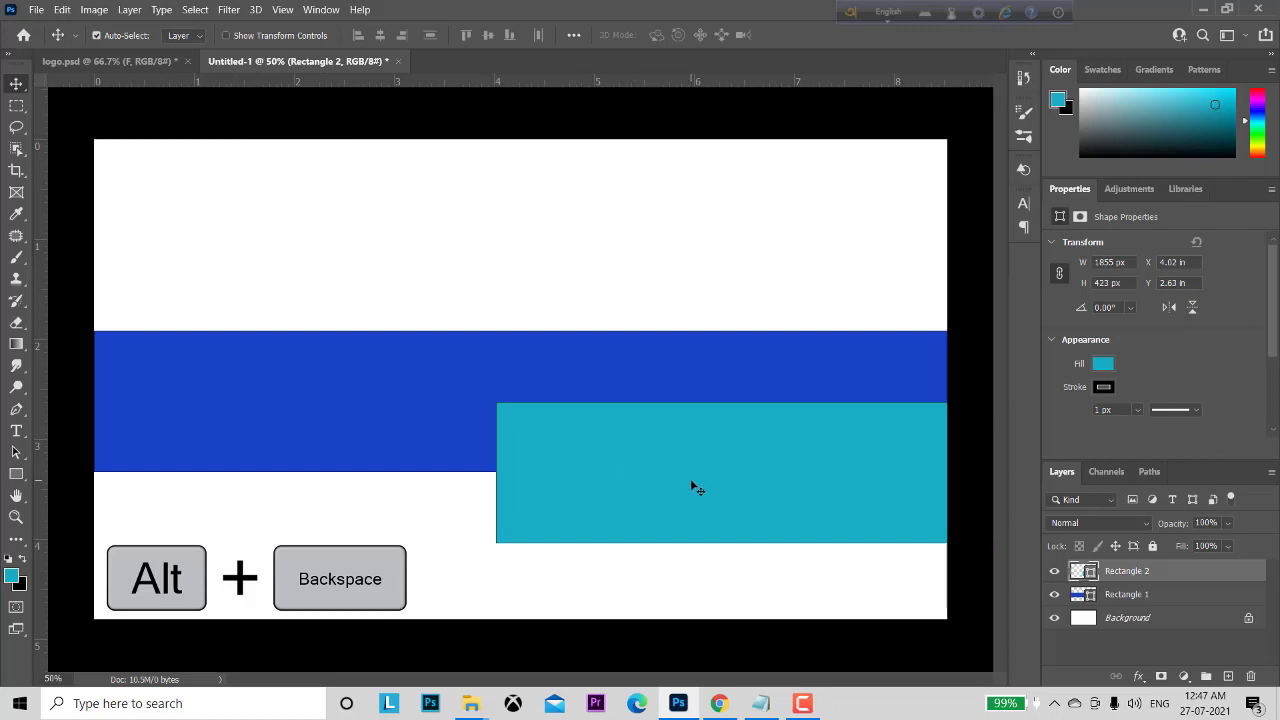
{"action": "left_click_drag", "start_coordinate": [693, 487], "coordinate": [412, 413]}
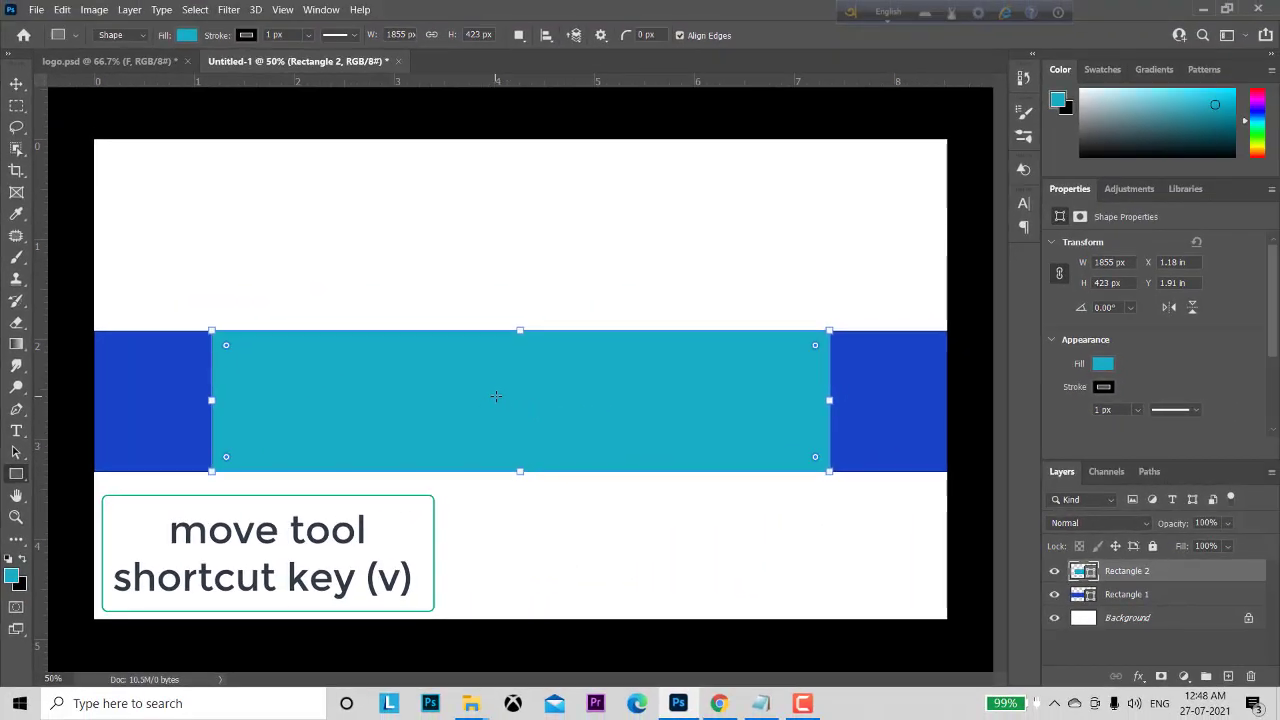
{"action": "left_click", "coordinate": [496, 396]}
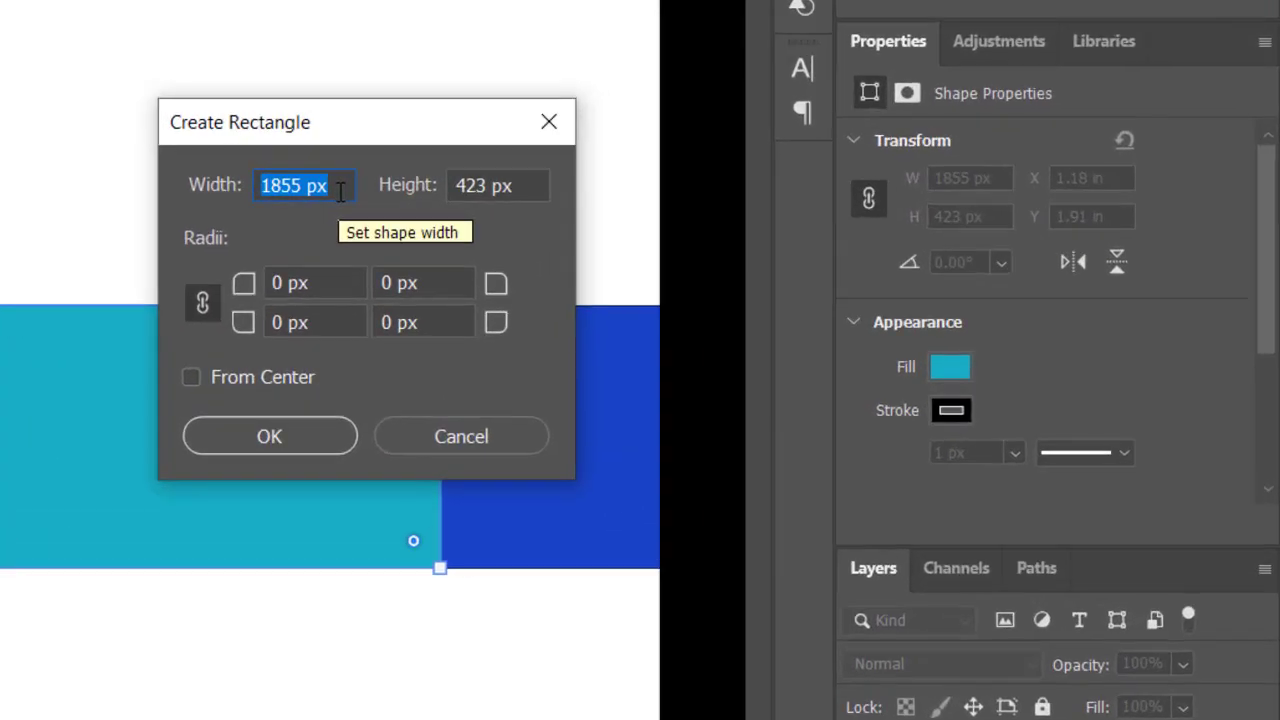
{"action": "type", "text": "1"}
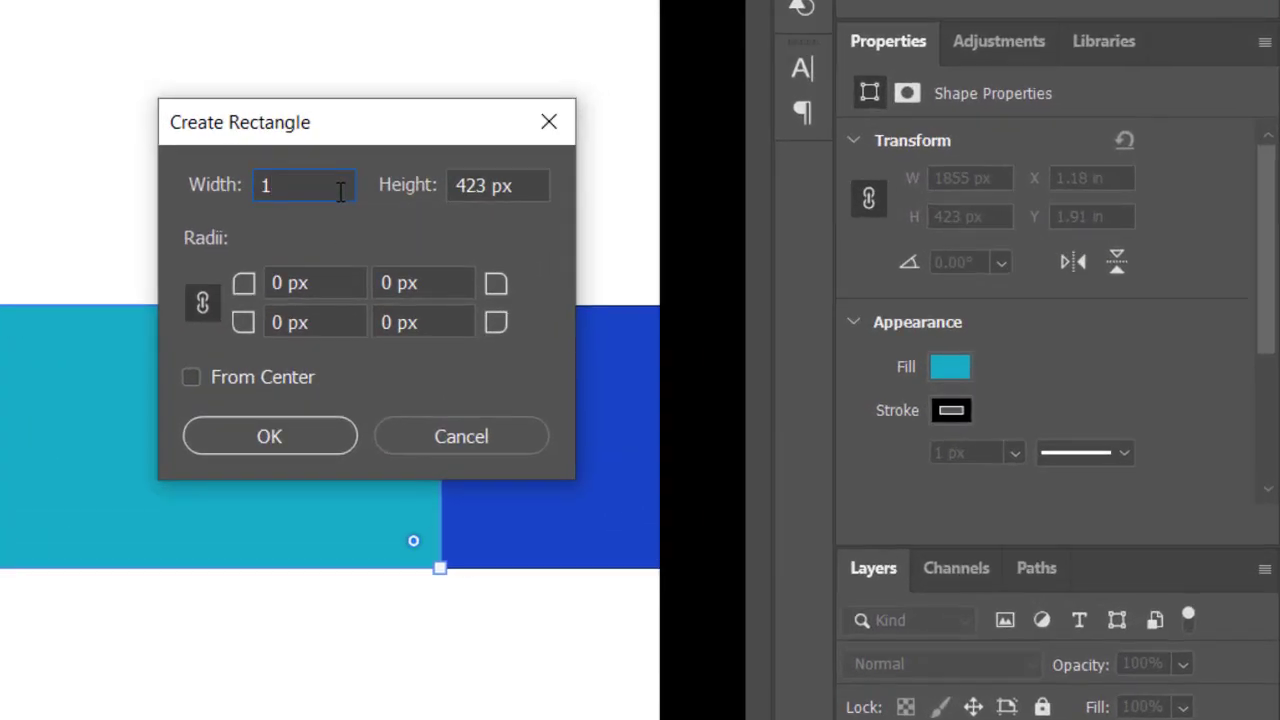
{"action": "type", "text": "546"}
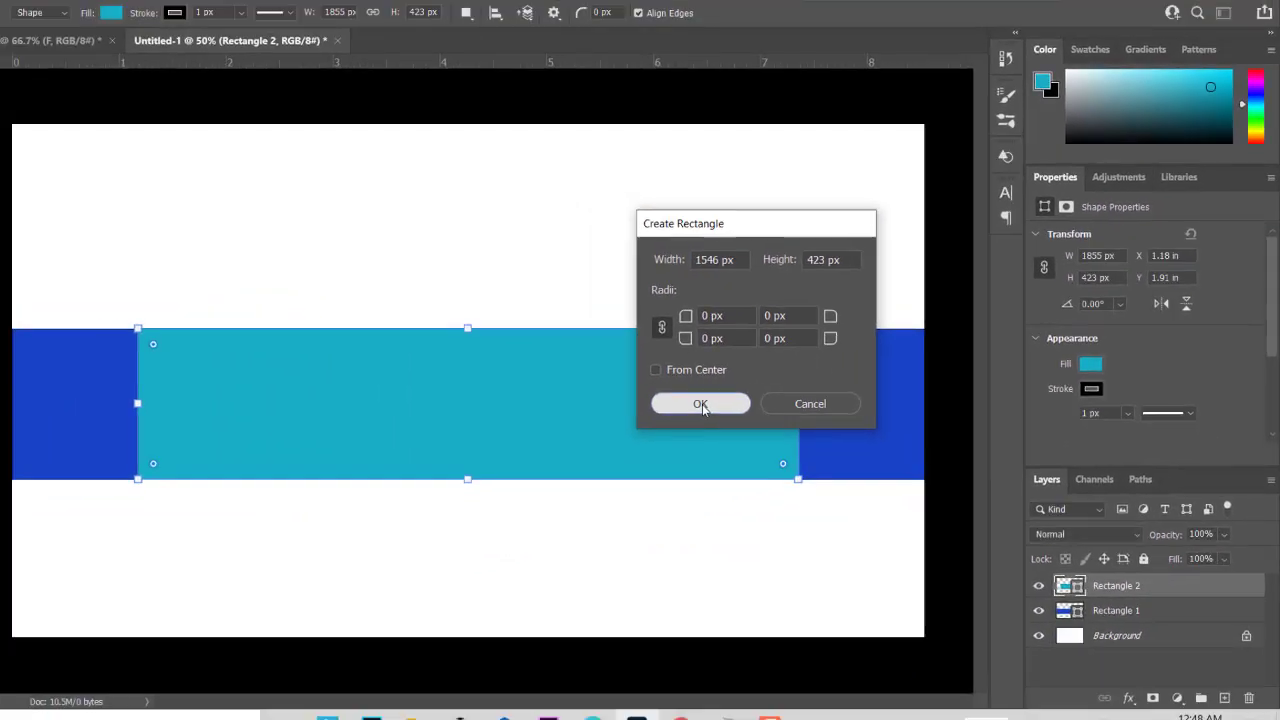
{"action": "left_click", "coordinate": [702, 404]}
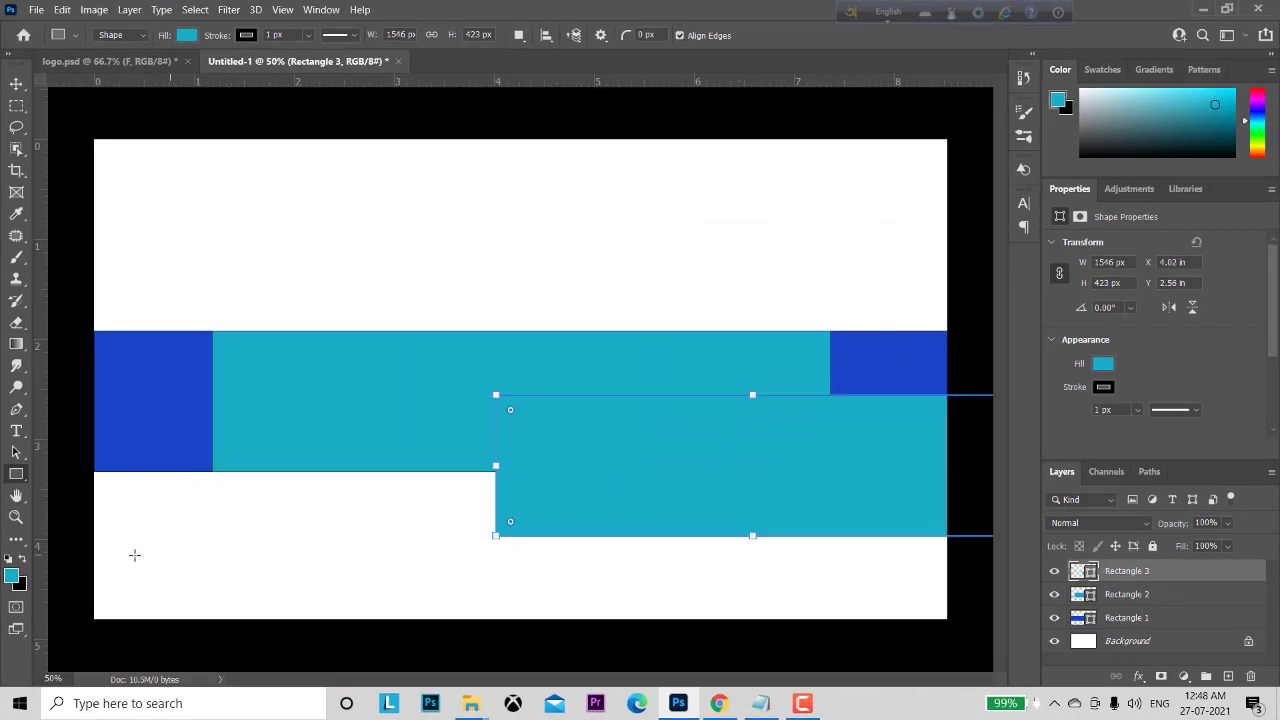
Fill Rectangle 3 with red.
{"action": "left_click", "coordinate": [12, 577]}
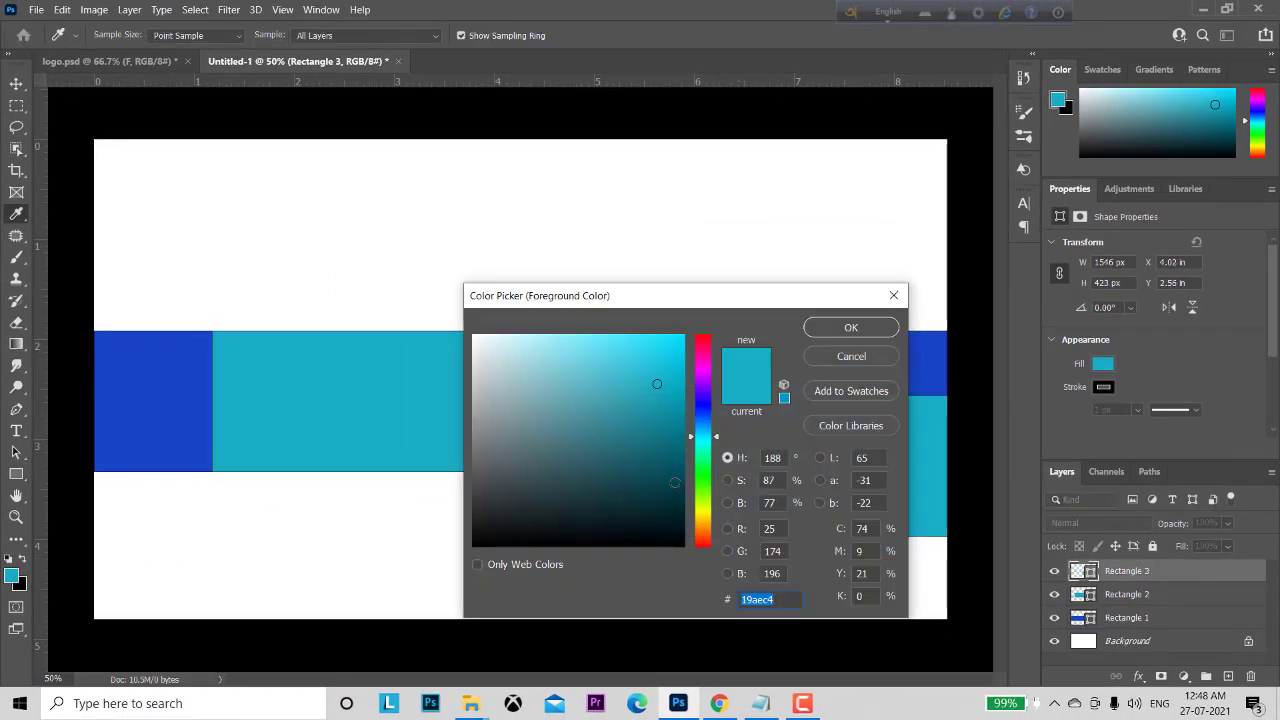
{"action": "left_click", "coordinate": [704, 343]}
{"action": "left_click", "coordinate": [850, 328]}
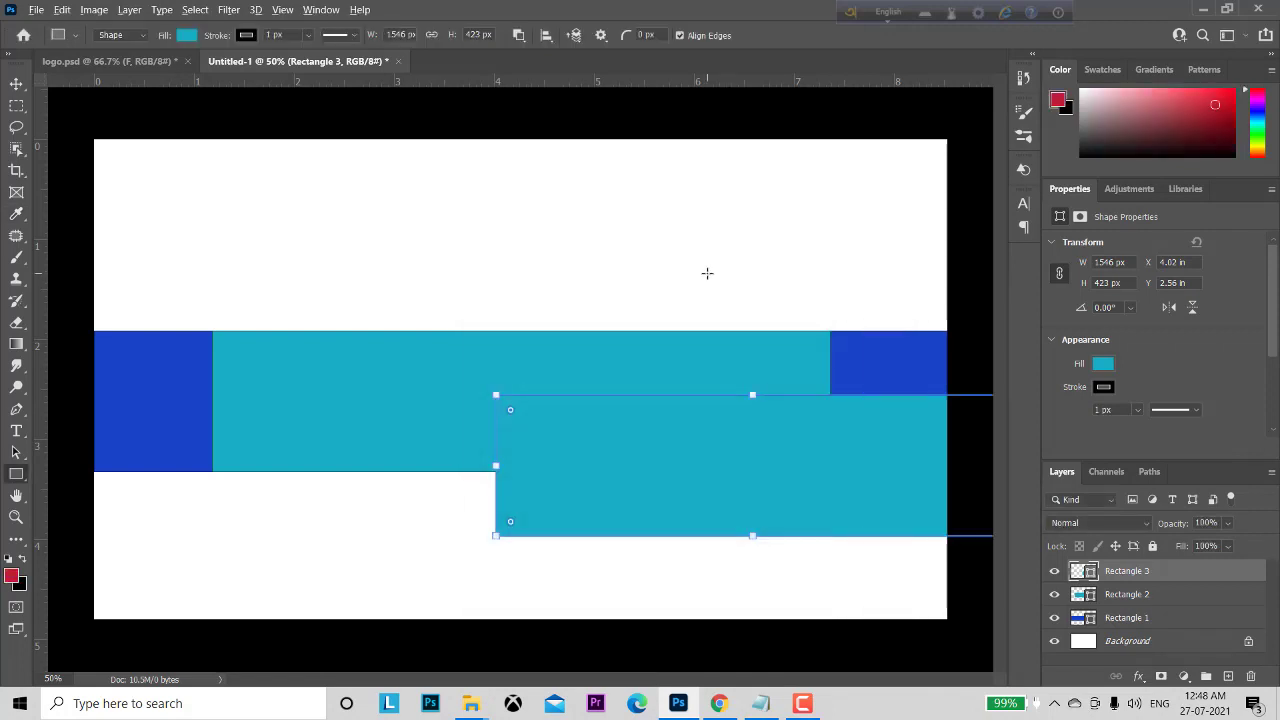
{"action": "key", "text": "alt+BackSpace"}
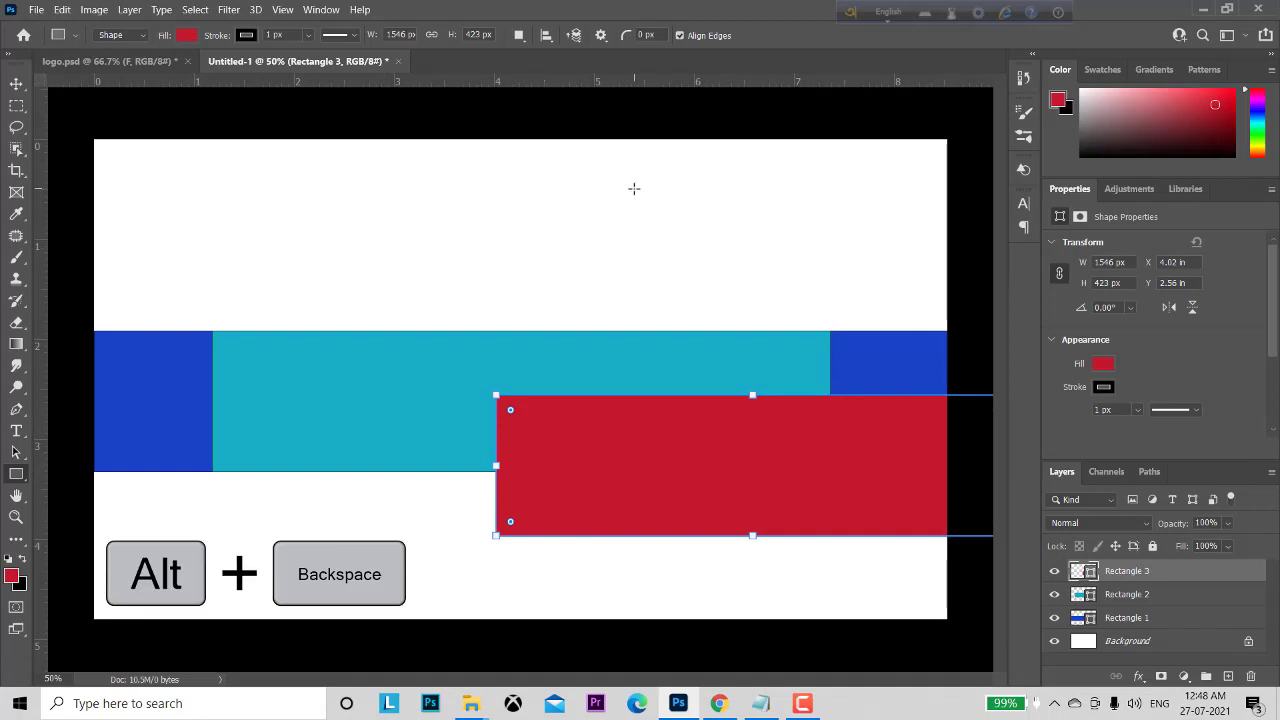
Centre the red rectangle on the band at X 1.69 in, Y 1.91 in.
{"action": "key", "text": "v"}
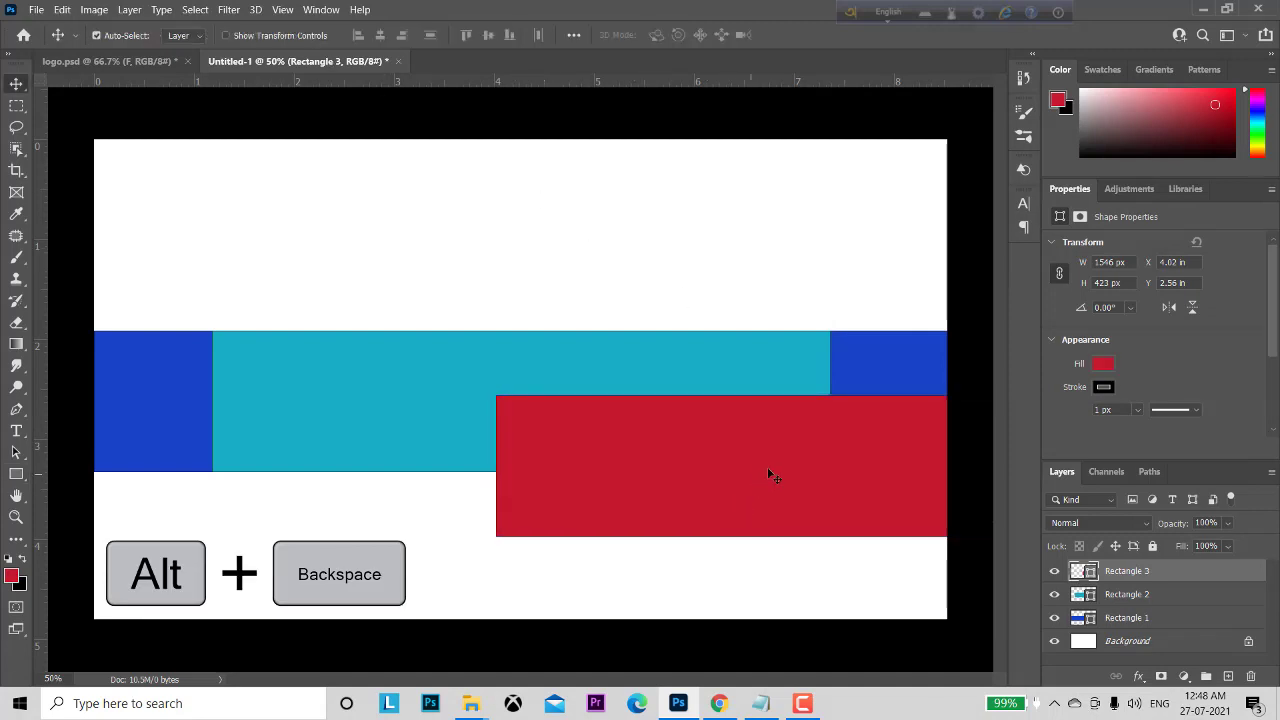
{"action": "left_click_drag", "start_coordinate": [758, 466], "coordinate": [530, 407]}
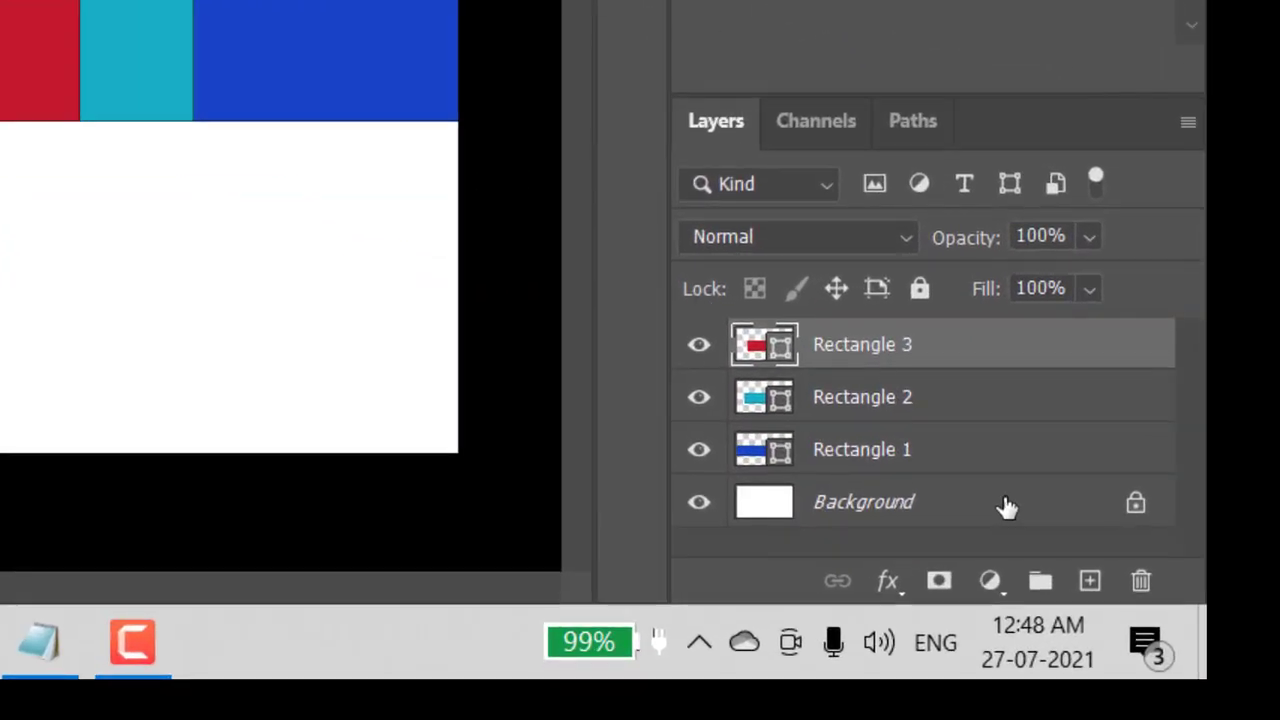
{"action": "left_click", "coordinate": [1192, 644]}
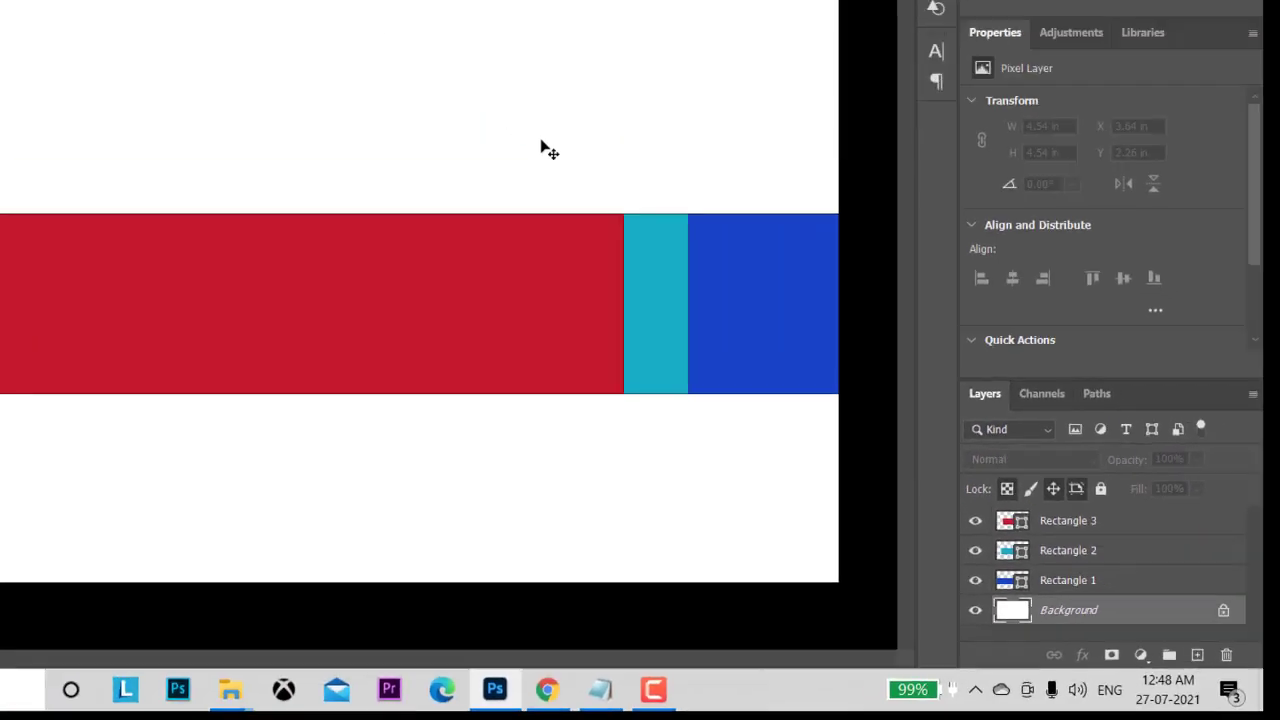
Align Rectangles 1–3 to the canvas's horizontal and vertical centres.
{"action": "key", "text": "ctrl"}
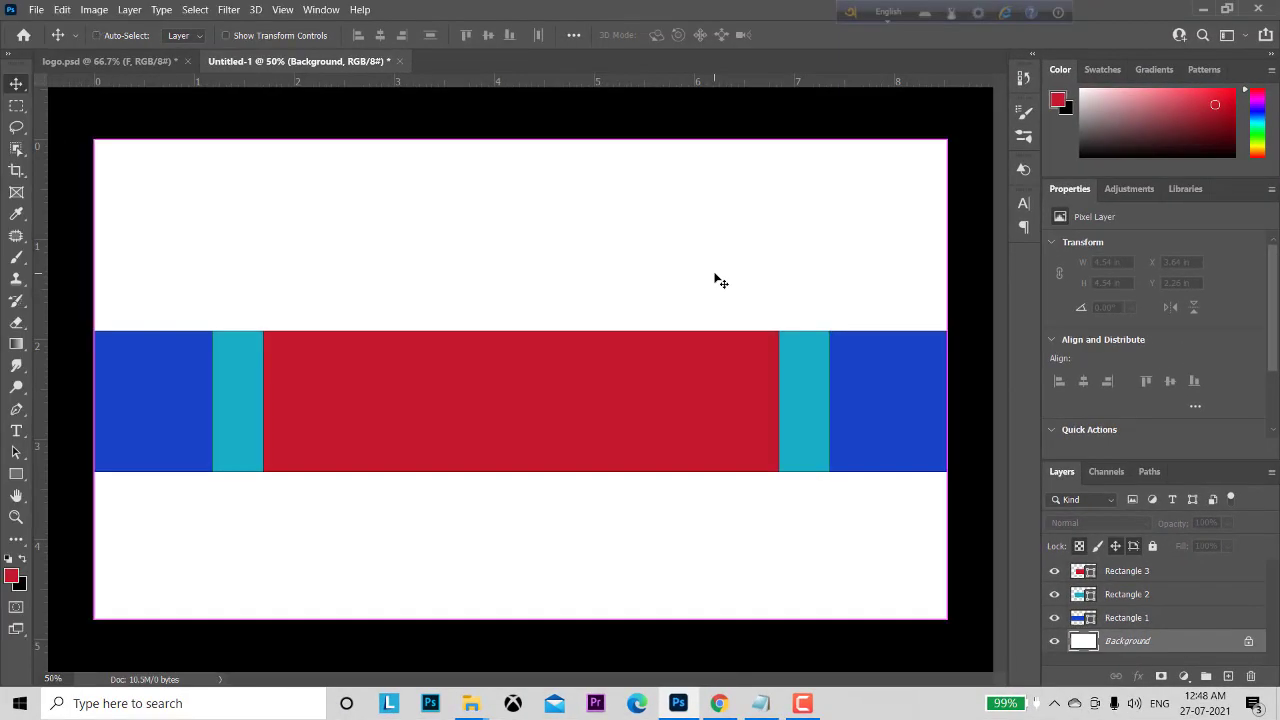
{"action": "key", "text": "ctrl+a"}
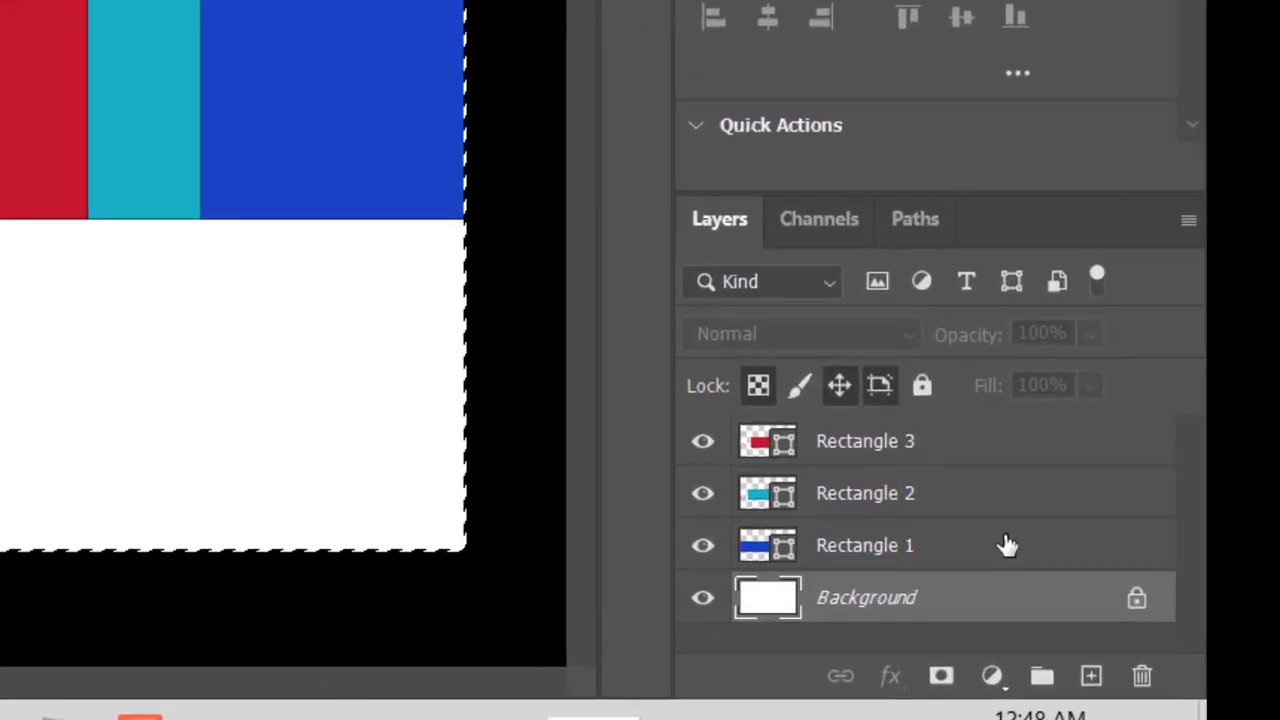
{"action": "left_click", "coordinate": [1007, 545]}
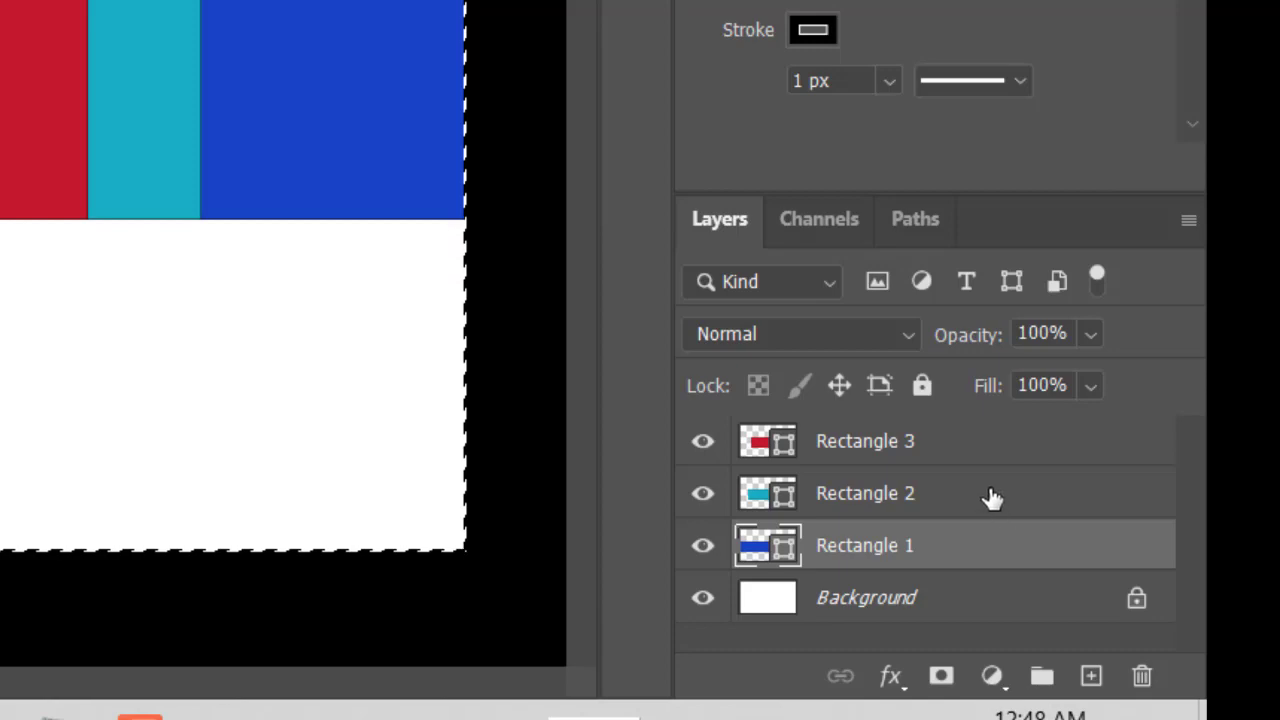
{"action": "left_click", "coordinate": [992, 498], "text": "shift"}
{"action": "left_click", "coordinate": [986, 443], "text": "shift"}
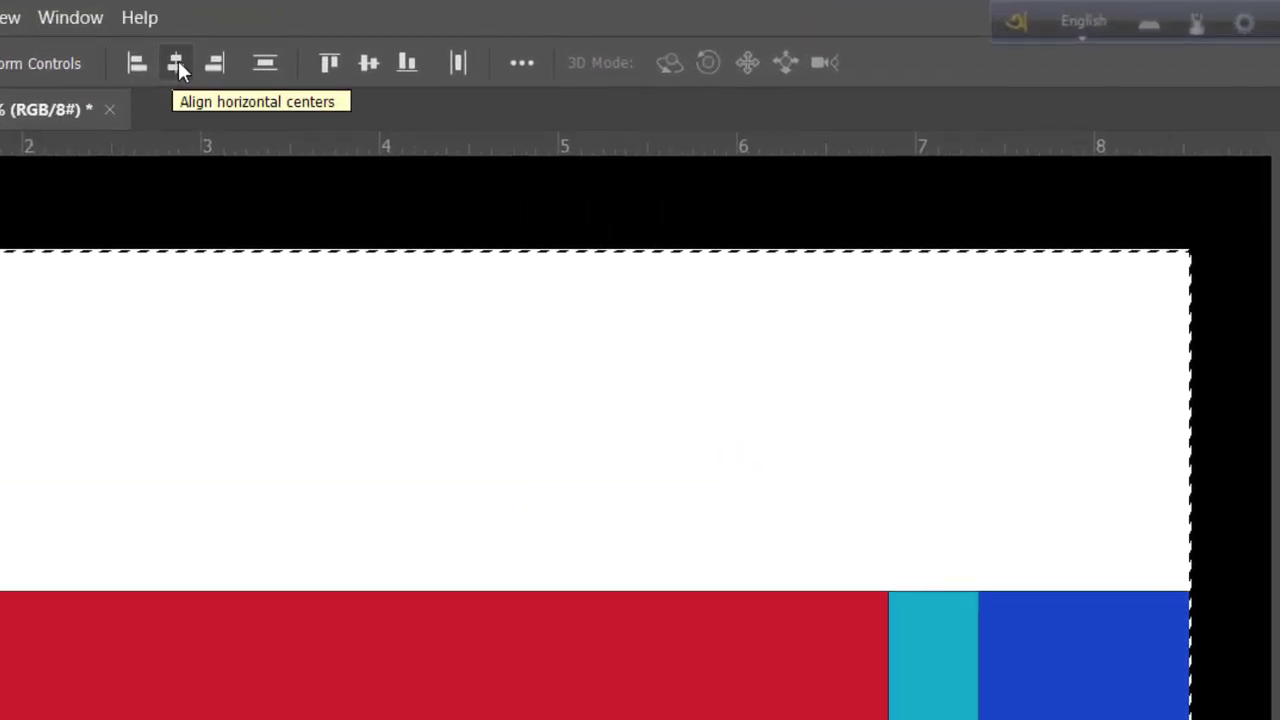
{"action": "left_click", "coordinate": [178, 63]}
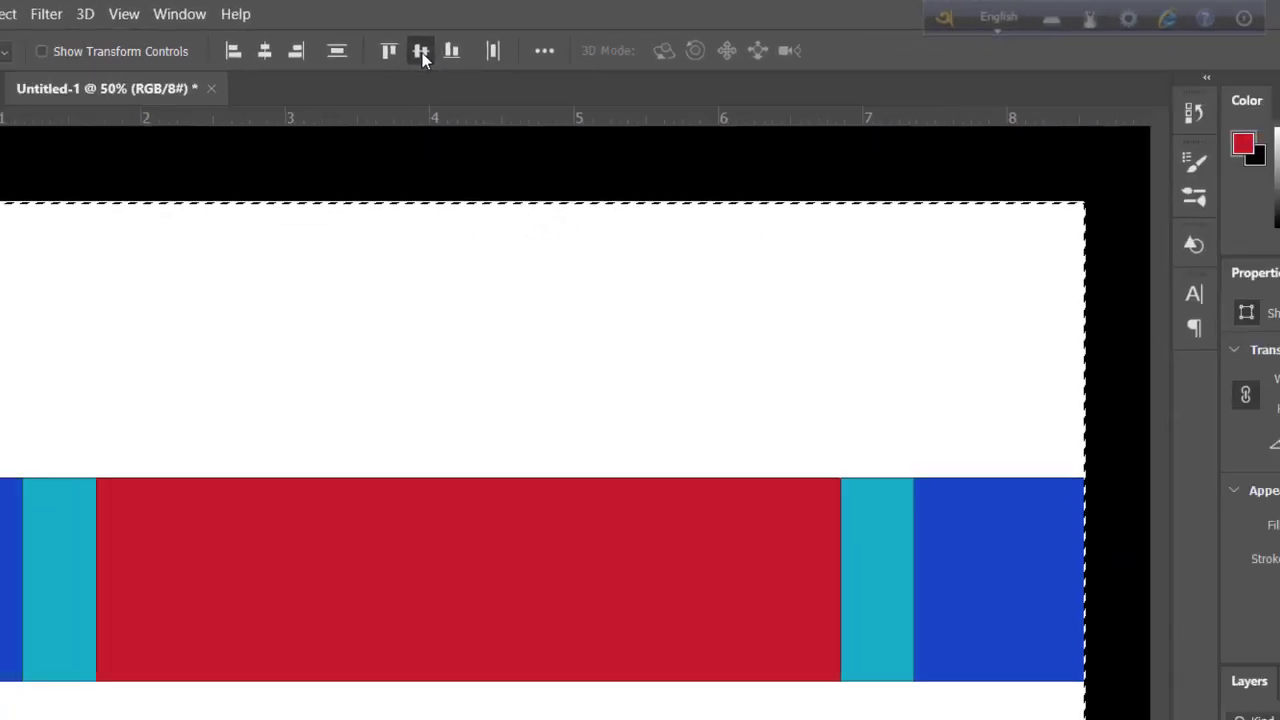
{"action": "left_click", "coordinate": [488, 37]}
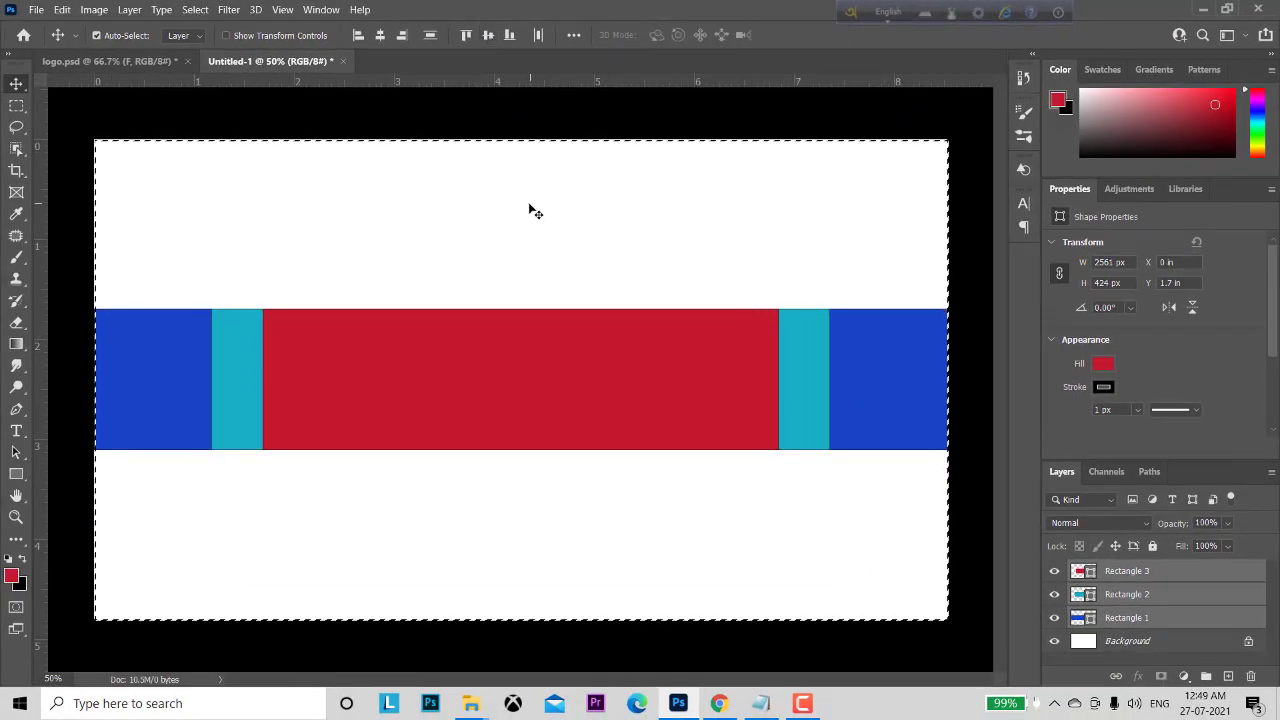
Deselect and add vertical guides at the red stripe's left and right boundaries.
{"action": "key", "text": "ctrl"}
{"action": "key", "text": "ctrl+d"}
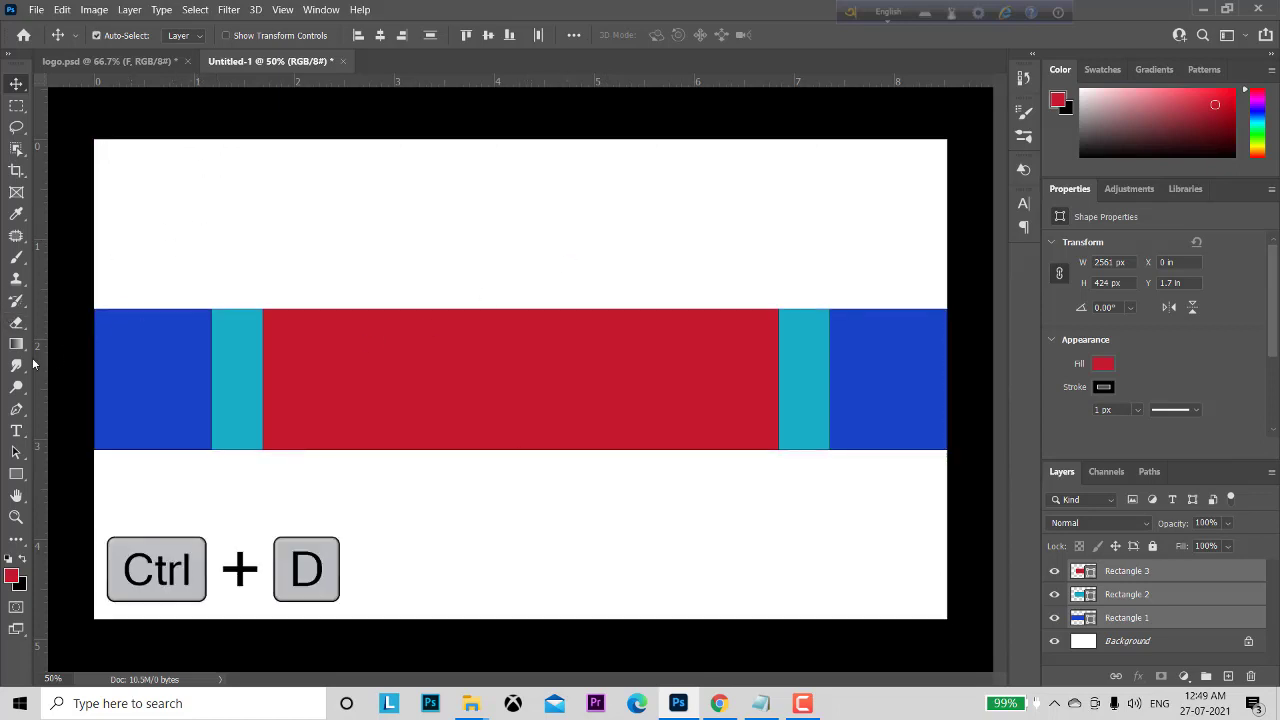
{"action": "left_click_drag", "start_coordinate": [36, 366], "coordinate": [263, 368]}
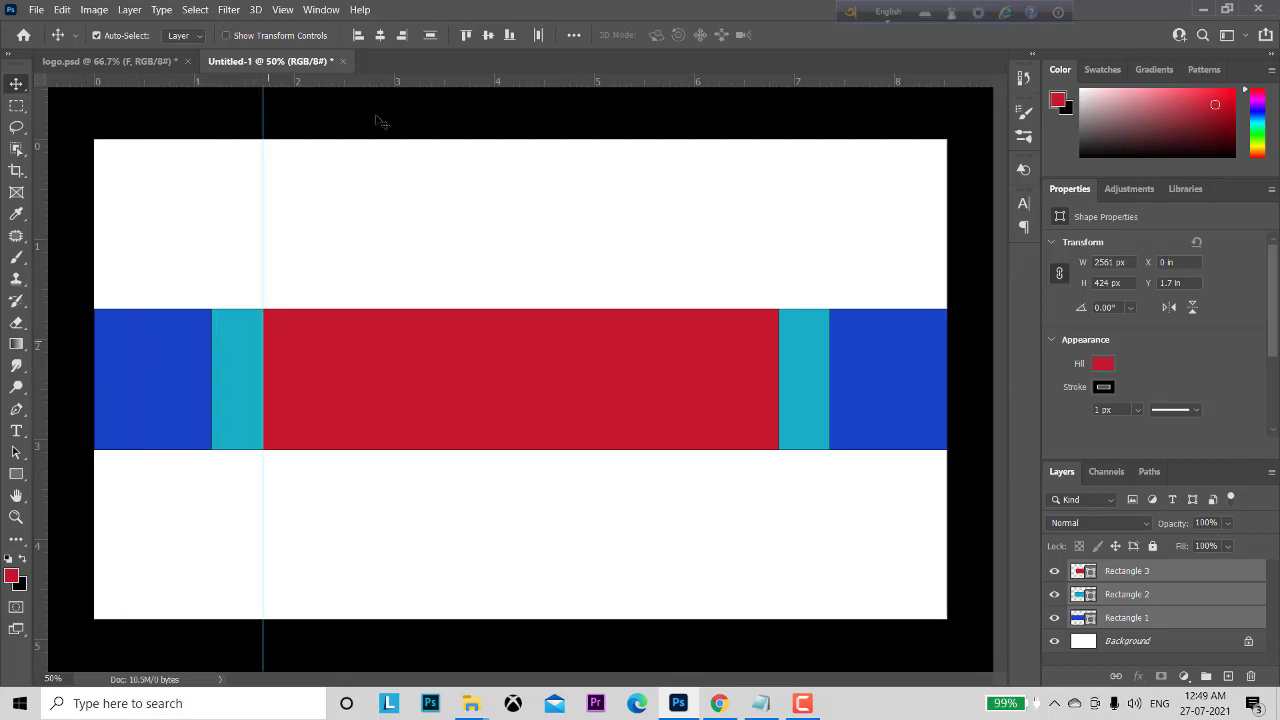
{"action": "left_click", "coordinate": [283, 10]}
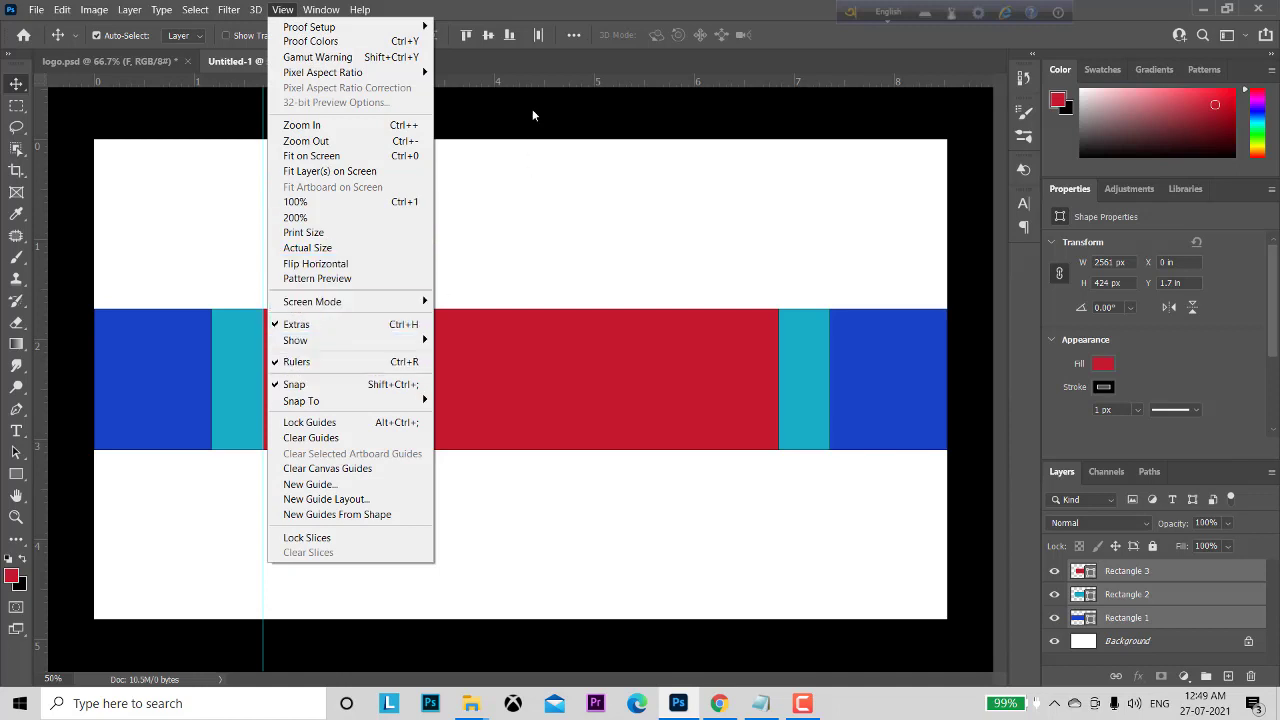
{"action": "left_click", "coordinate": [533, 53]}
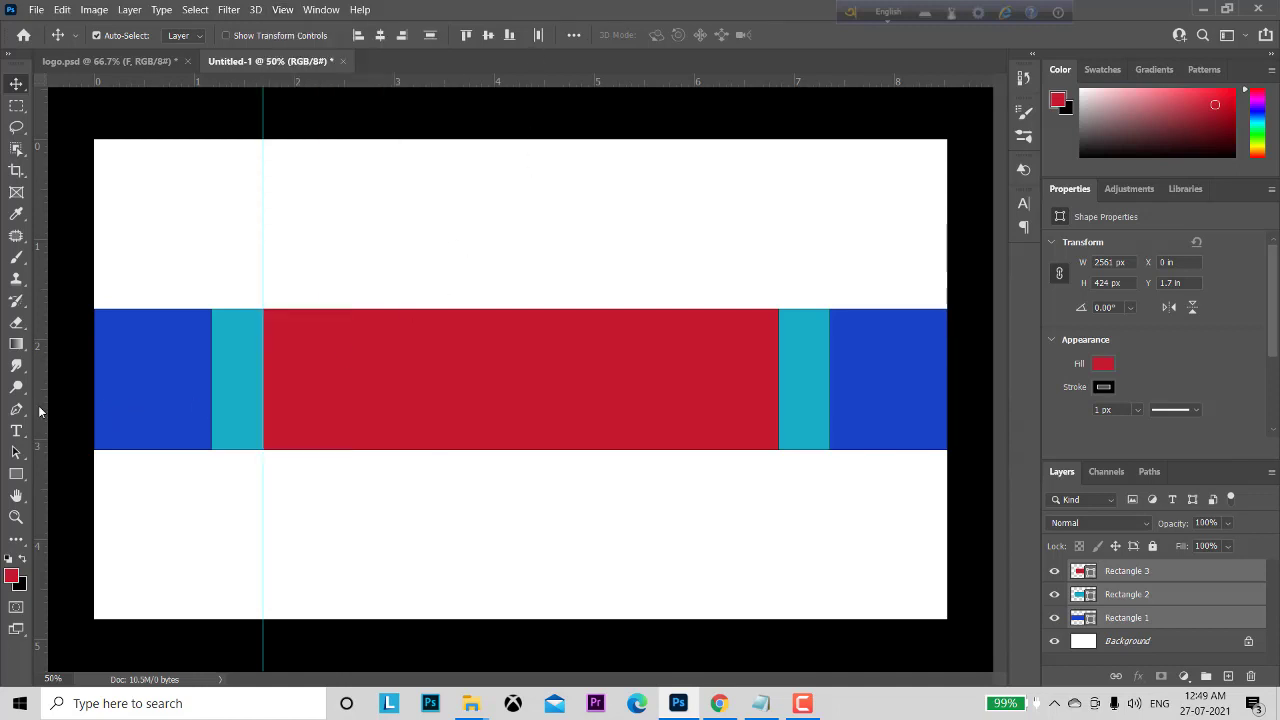
{"action": "left_click_drag", "start_coordinate": [40, 412], "coordinate": [778, 430]}
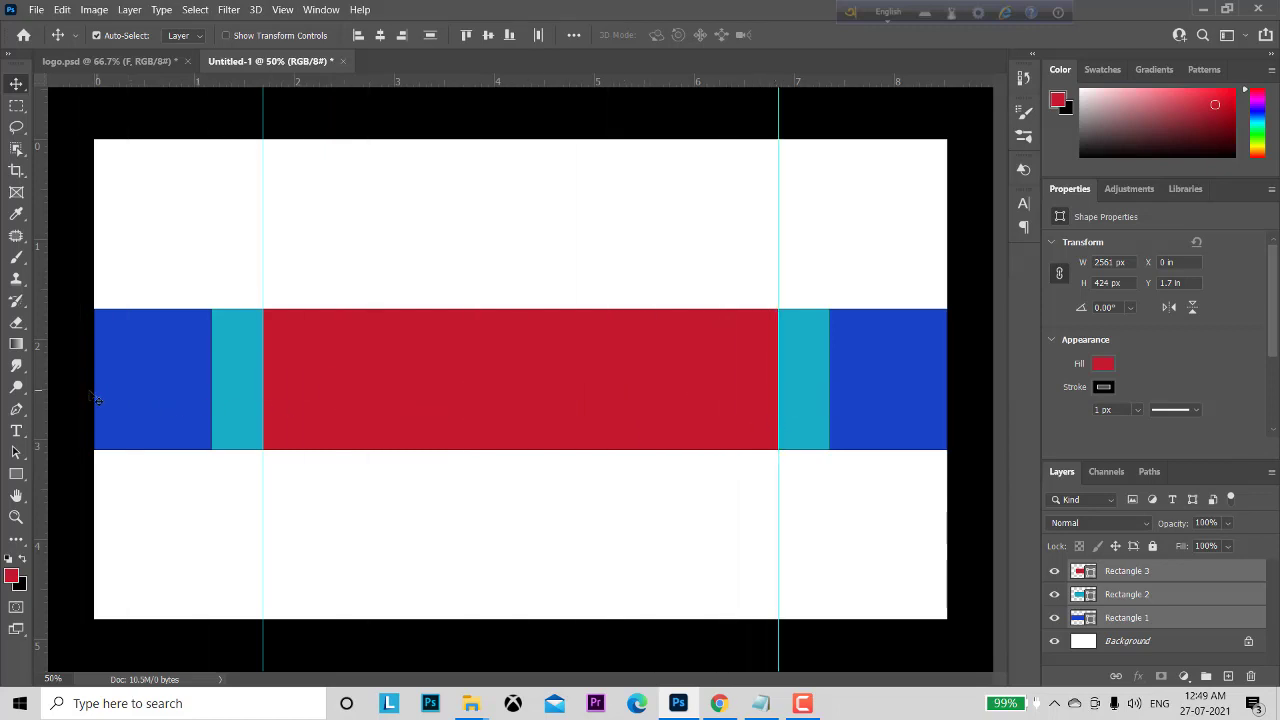
Add guides at both blue–cyan boundaries, the canvas left edge, and the stripe's top and bottom.
{"action": "left_click_drag", "start_coordinate": [42, 400], "coordinate": [211, 396]}
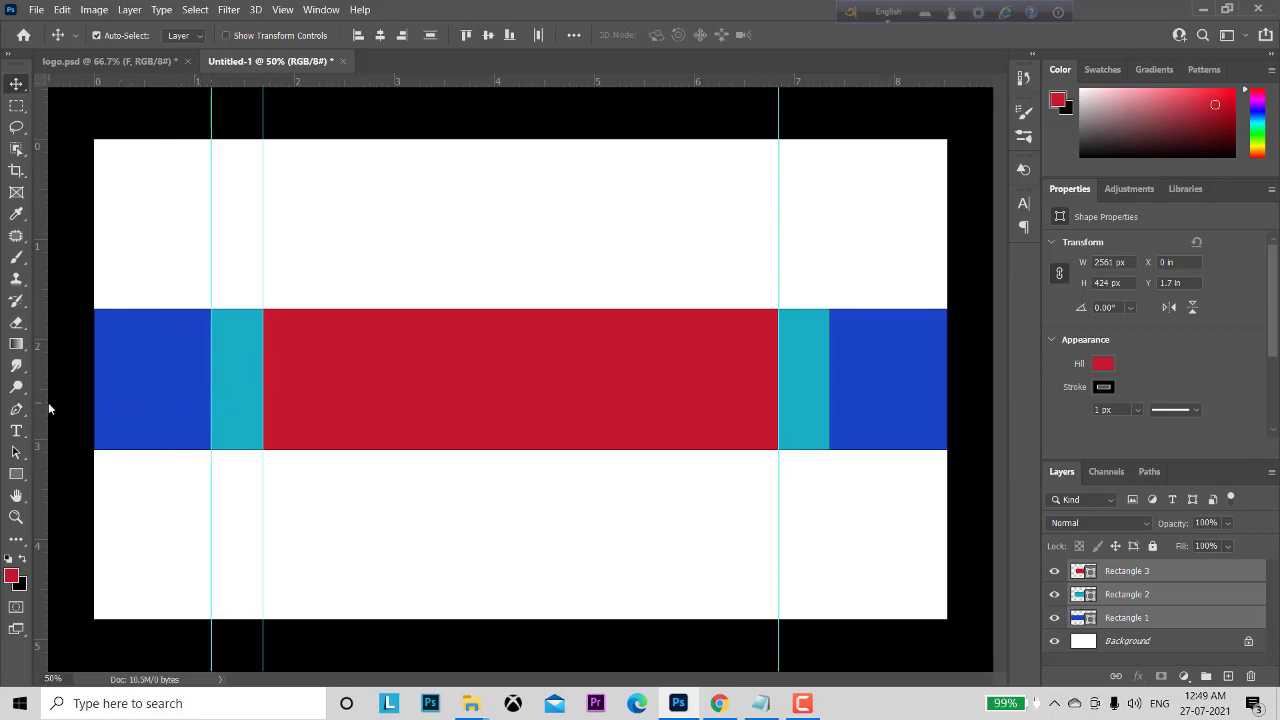
{"action": "left_click_drag", "start_coordinate": [40, 404], "coordinate": [818, 483]}
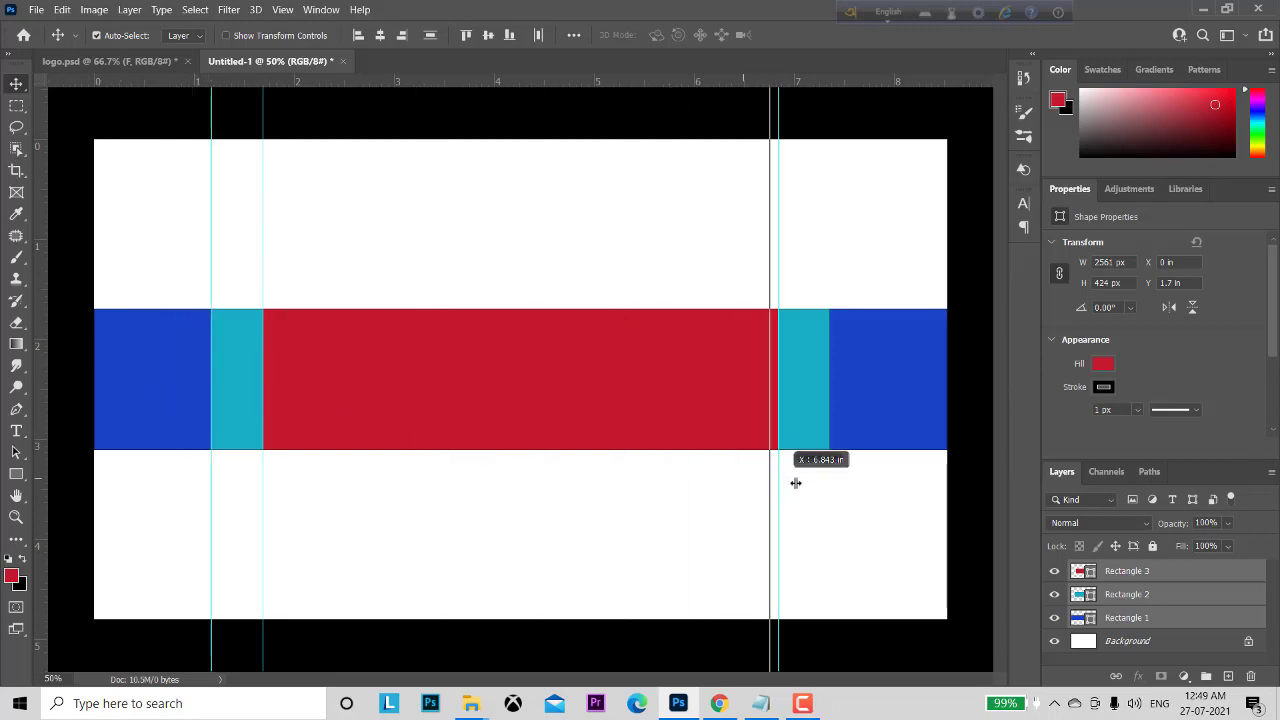
{"action": "left_click_drag", "start_coordinate": [818, 483], "coordinate": [829, 483]}
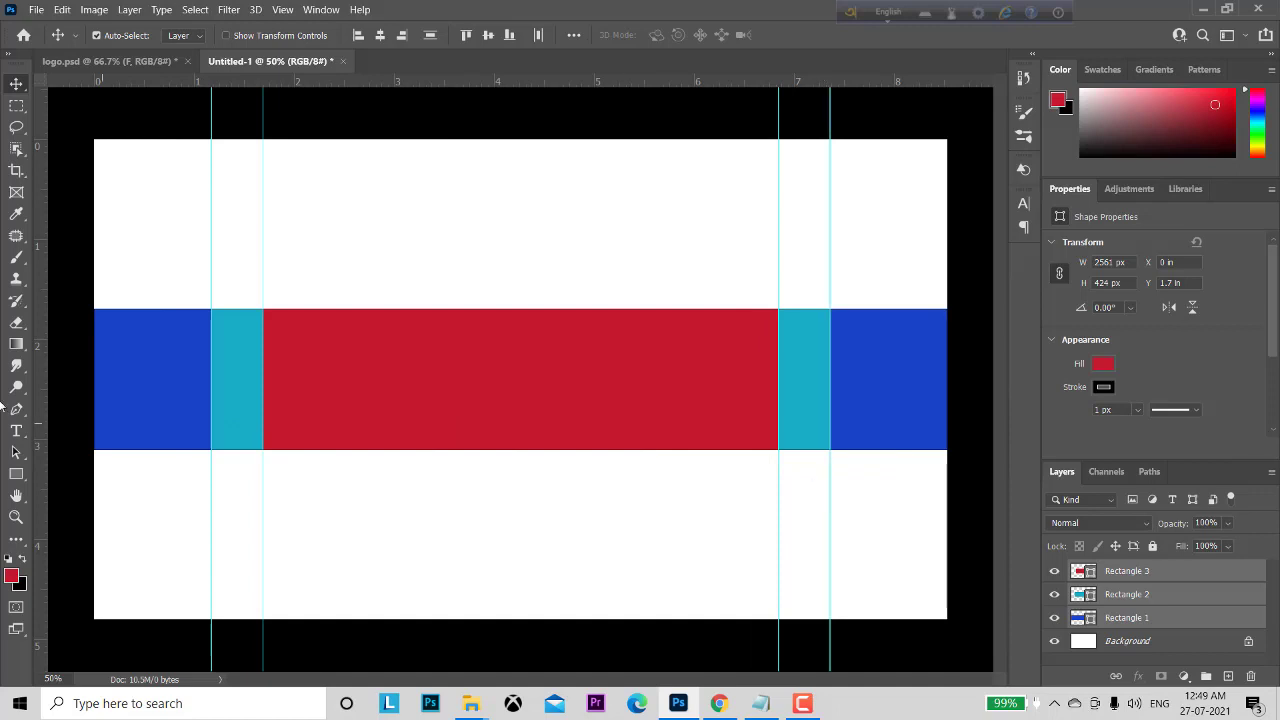
{"action": "left_click_drag", "start_coordinate": [40, 406], "coordinate": [945, 487]}
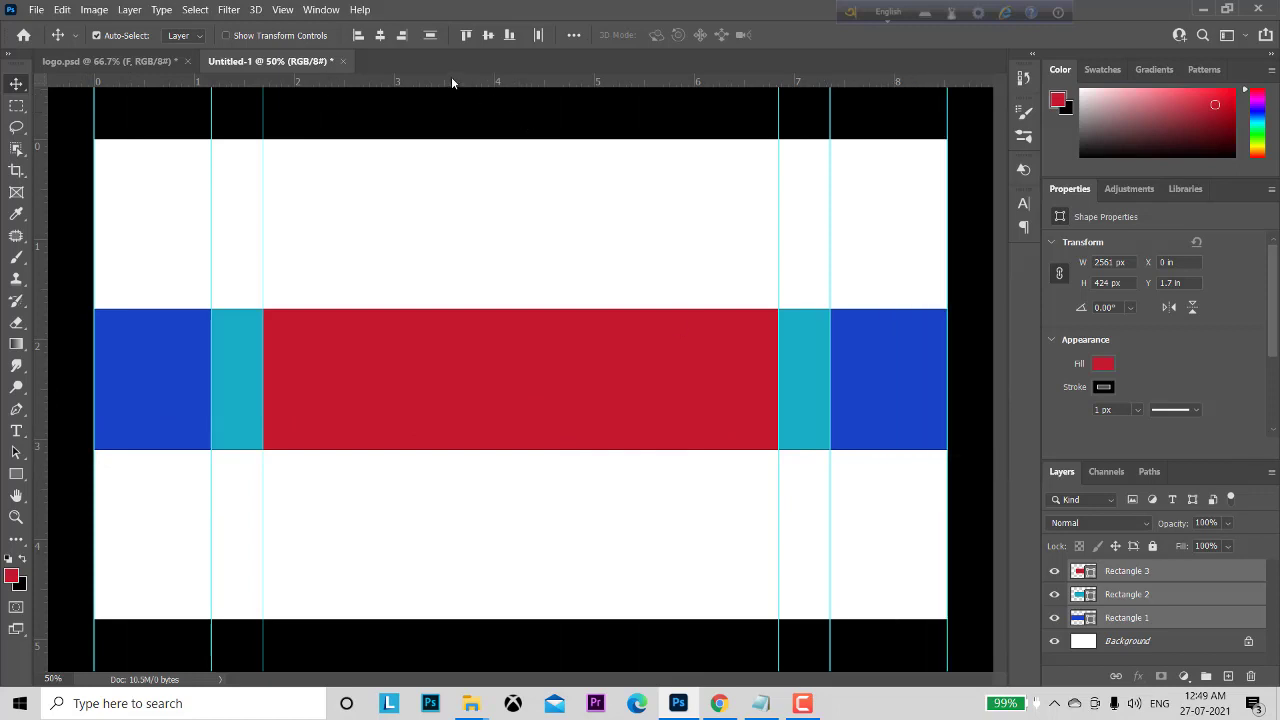
{"action": "left_click_drag", "start_coordinate": [451, 76], "coordinate": [467, 305]}
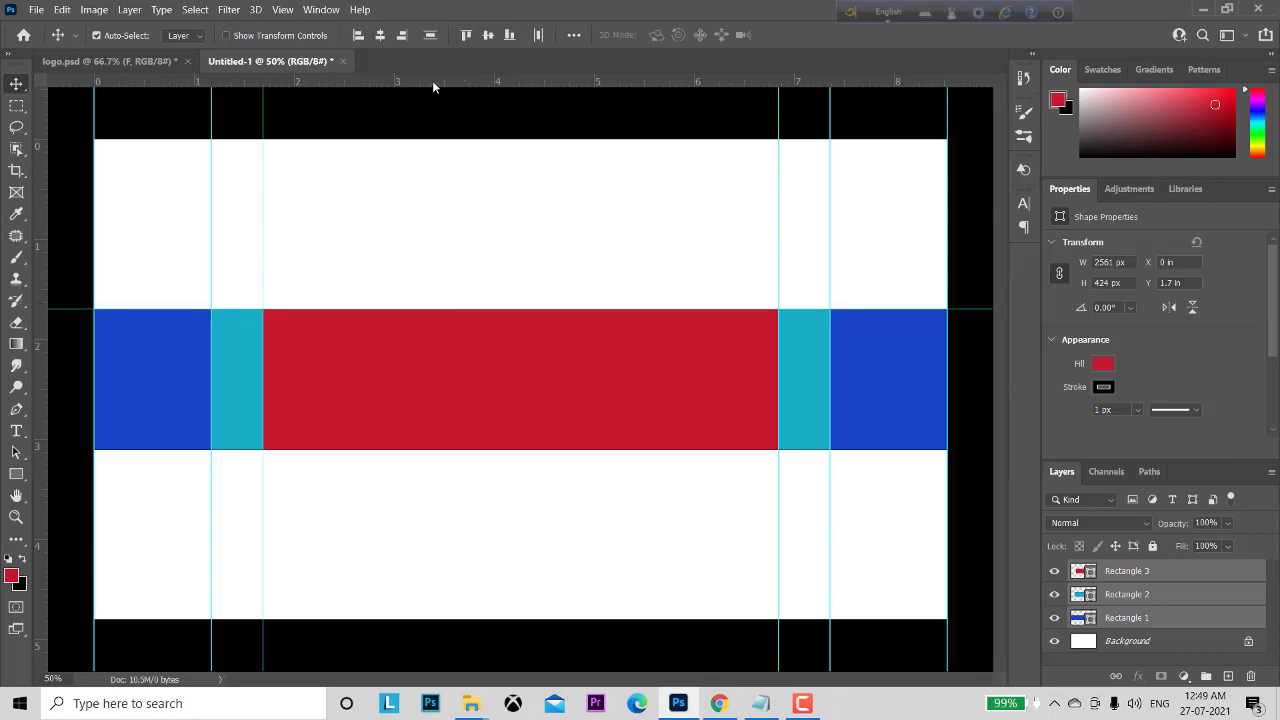
{"action": "left_click_drag", "start_coordinate": [432, 80], "coordinate": [466, 452]}
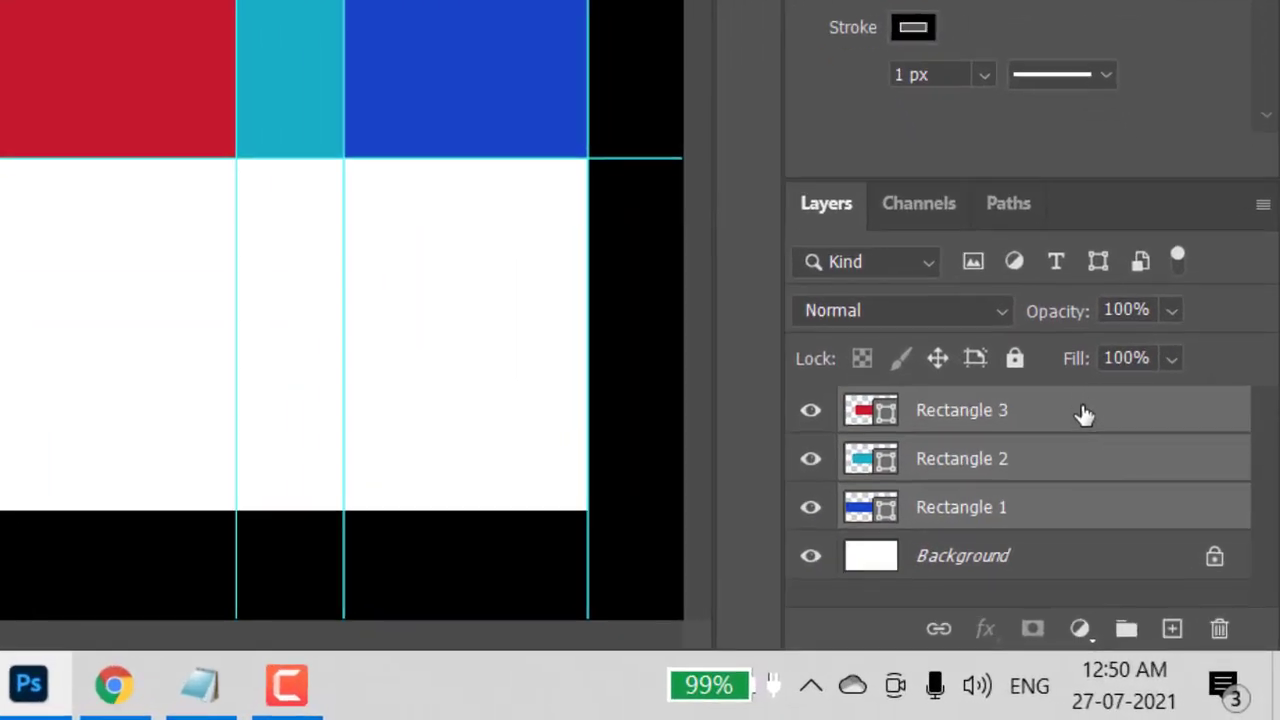
Merge the three rectangles into one shape and rasterize it as Rectangle 3.
{"action": "right_click", "coordinate": [1085, 415]}
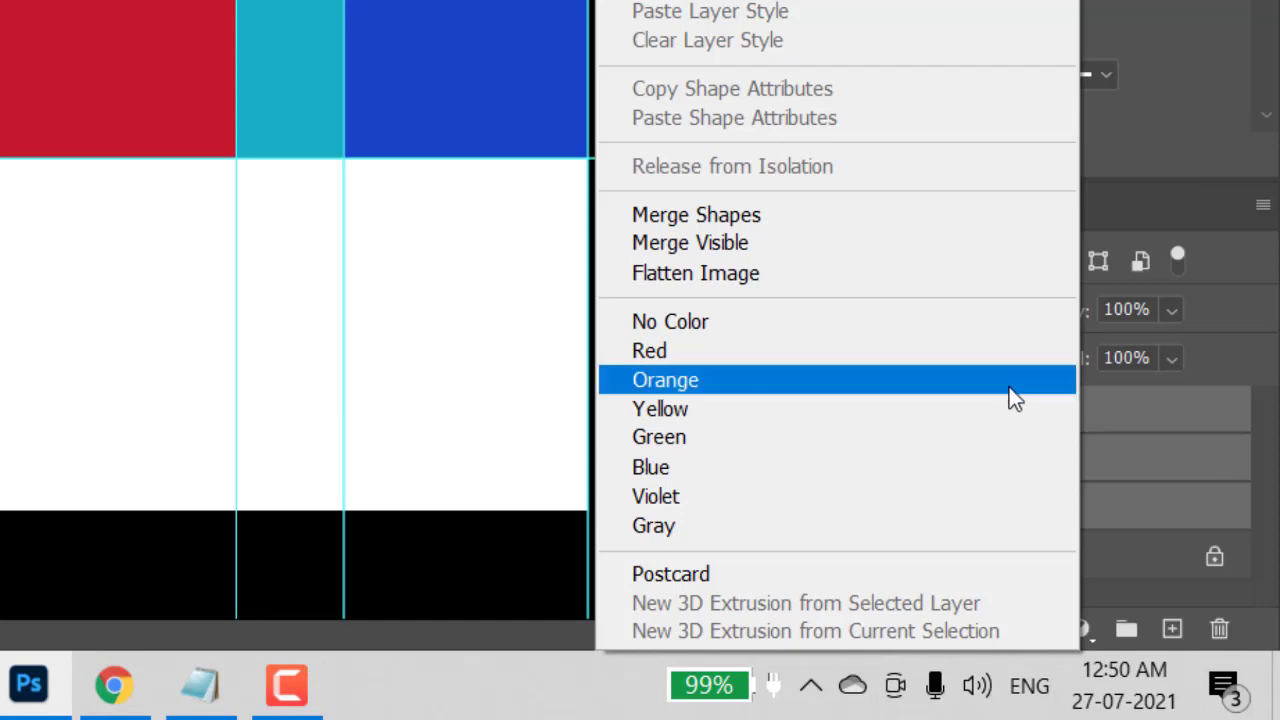
{"action": "left_click", "coordinate": [841, 222]}
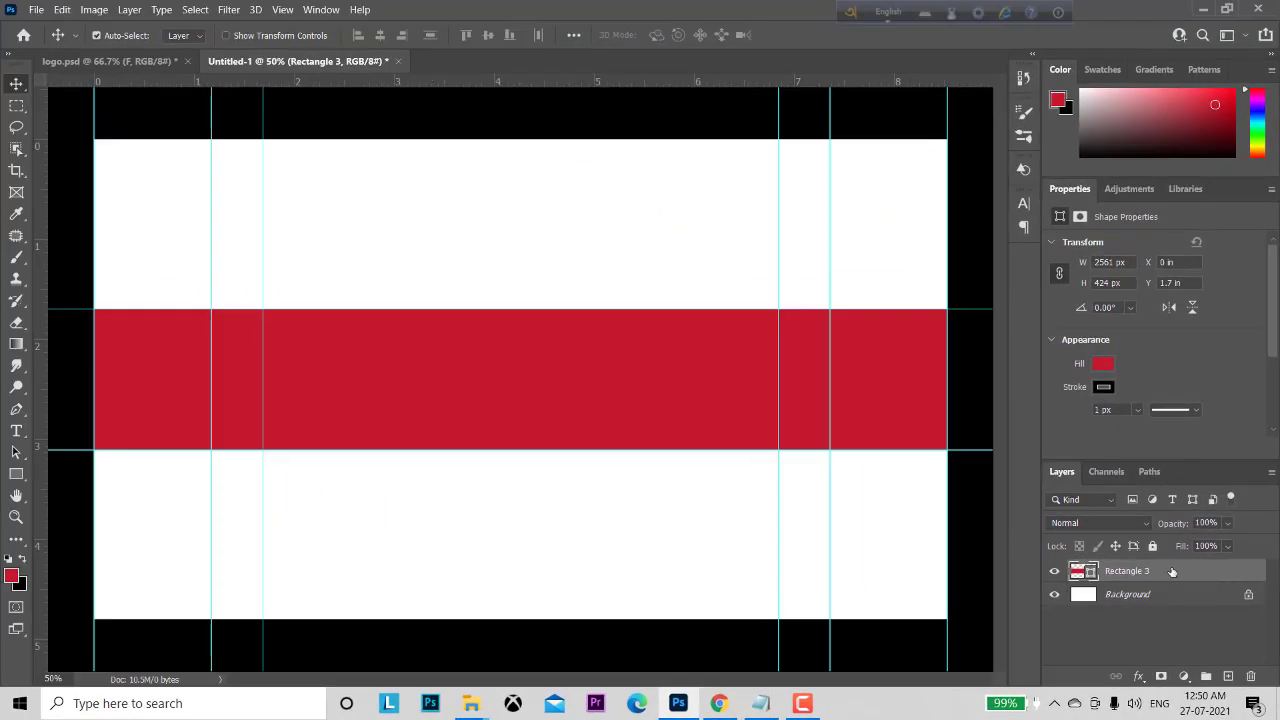
{"action": "right_click", "coordinate": [1172, 570]}
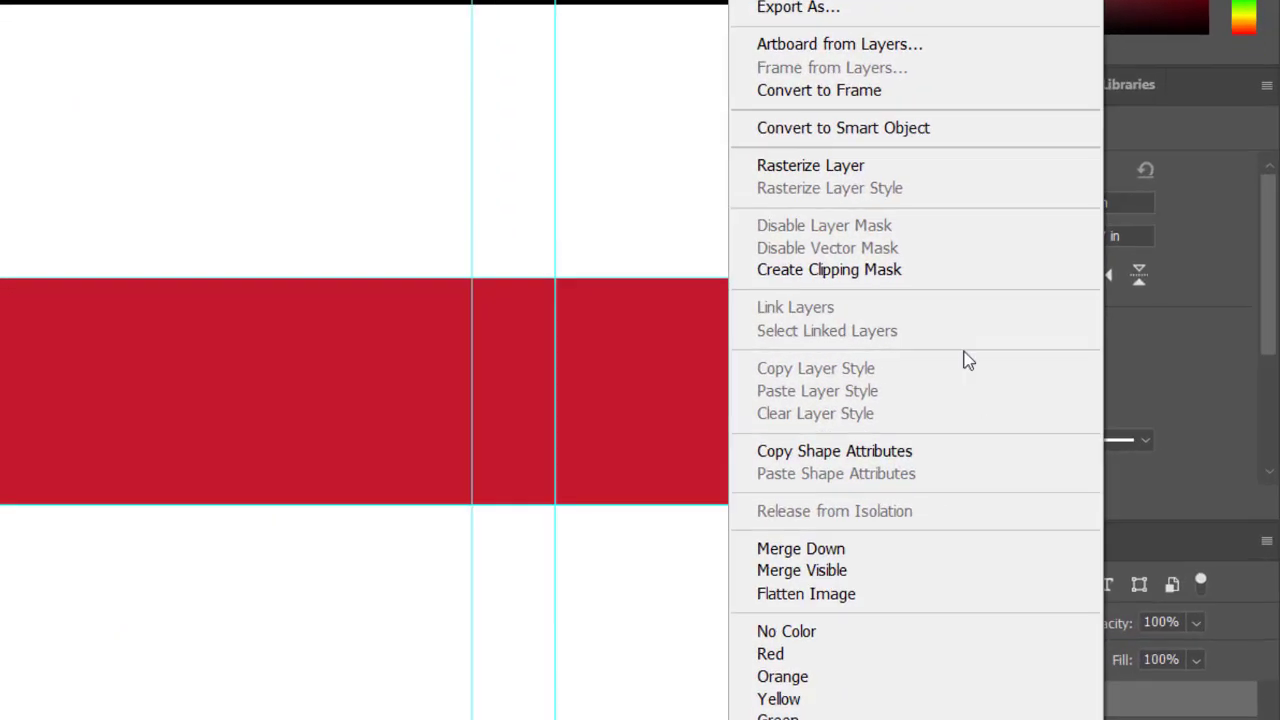
{"action": "left_click", "coordinate": [812, 135]}
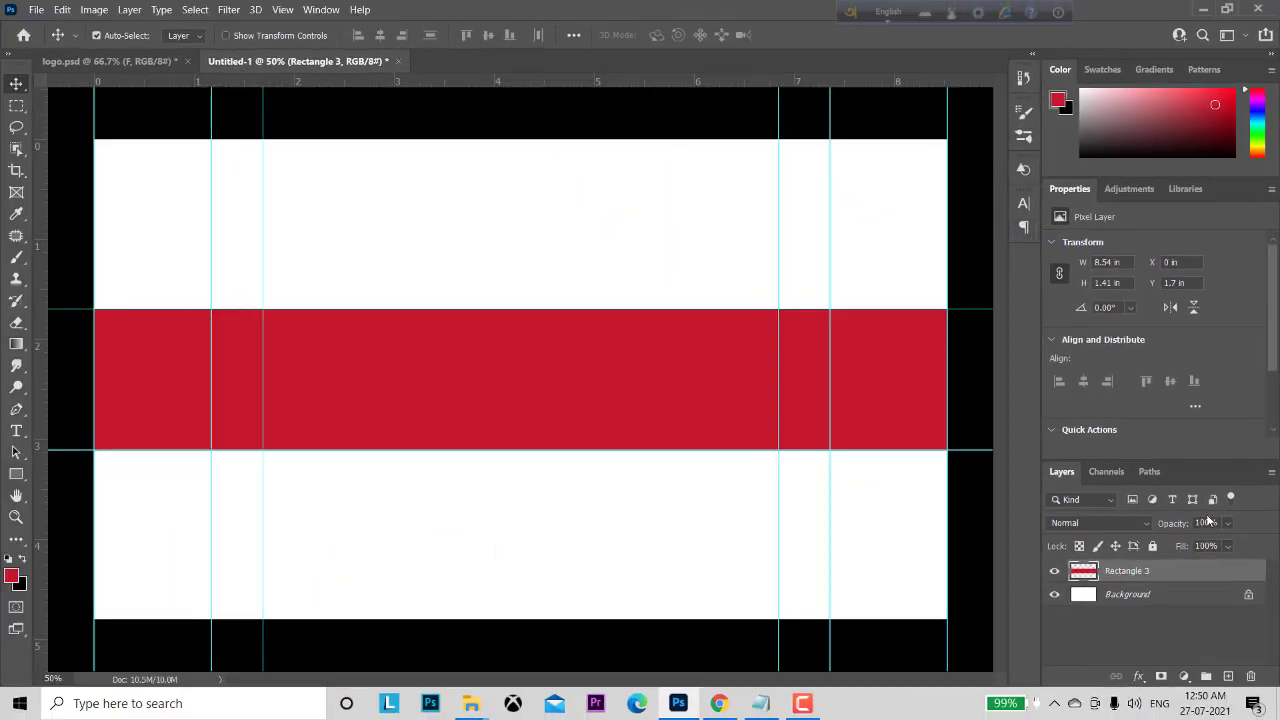
{"action": "left_click", "coordinate": [1086, 572], "text": "ctrl"}
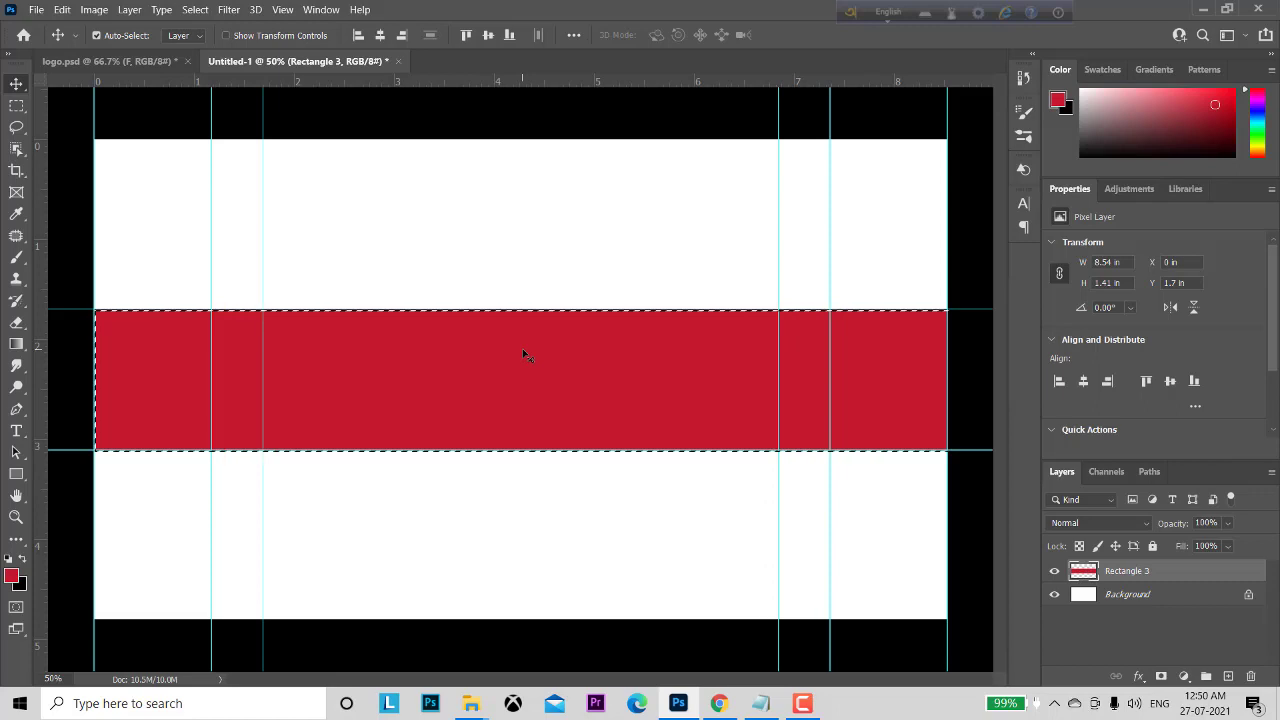
{"action": "key", "text": "ctrl+d"}
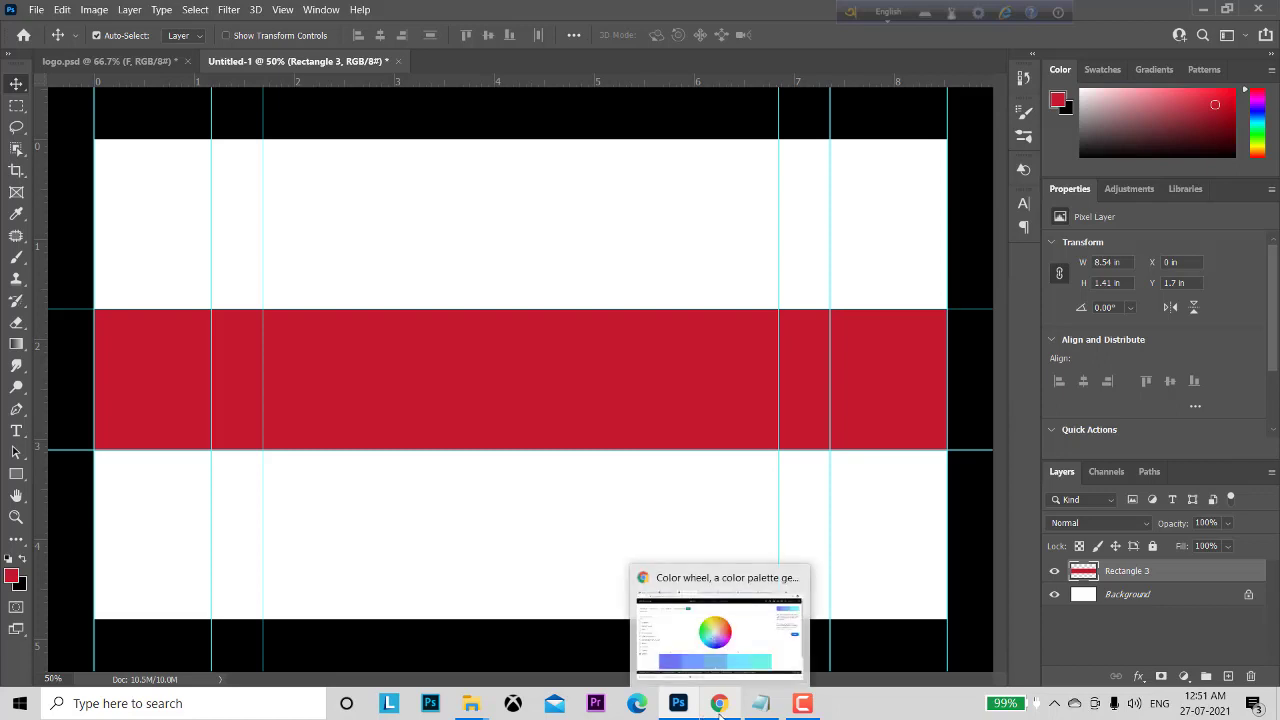
Check contrast of #02081A text on #BF0000 in Adobe Color's Accessibility Tools.
{"action": "left_click", "coordinate": [719, 705]}
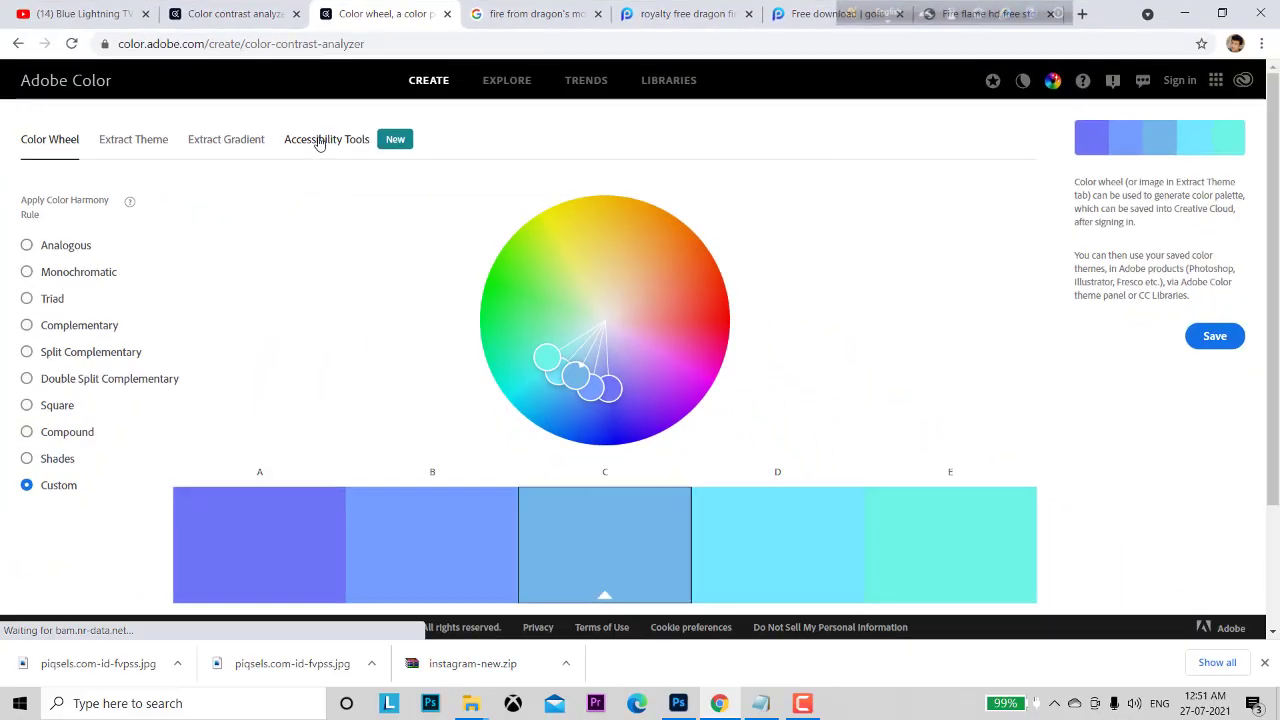
{"action": "left_click", "coordinate": [322, 142]}
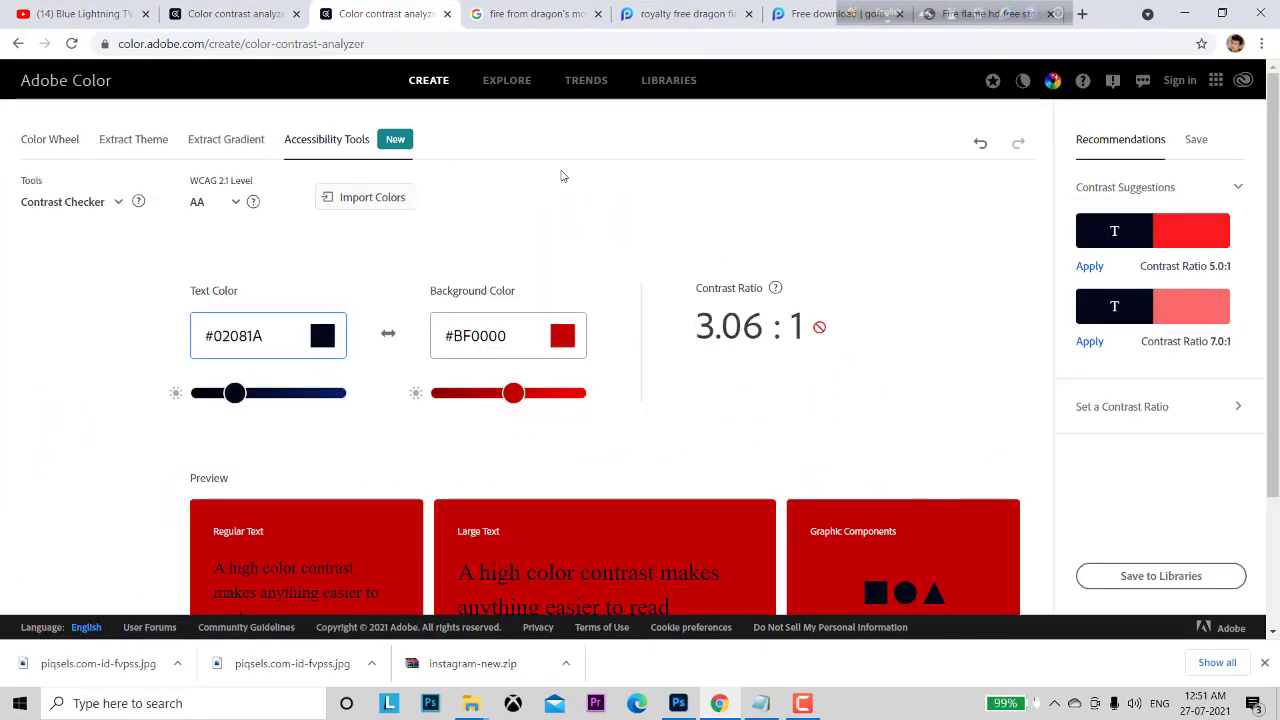
{"action": "scroll", "coordinate": [558, 177], "scroll_direction": "down", "scroll_amount": 1}
{"action": "scroll", "coordinate": [556, 177], "scroll_direction": "up", "scroll_amount": 1}
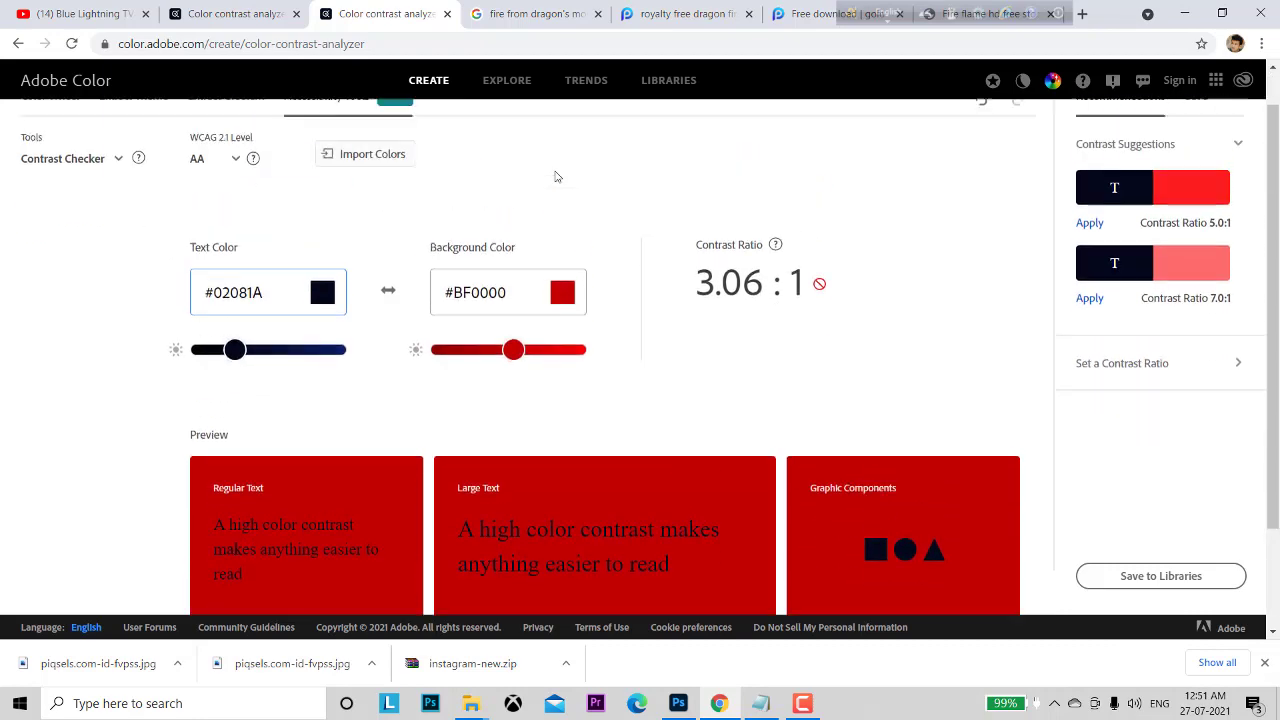
{"action": "scroll", "coordinate": [556, 177], "scroll_direction": "down", "scroll_amount": 2}
{"action": "scroll", "coordinate": [557, 176], "scroll_direction": "up", "scroll_amount": 1}
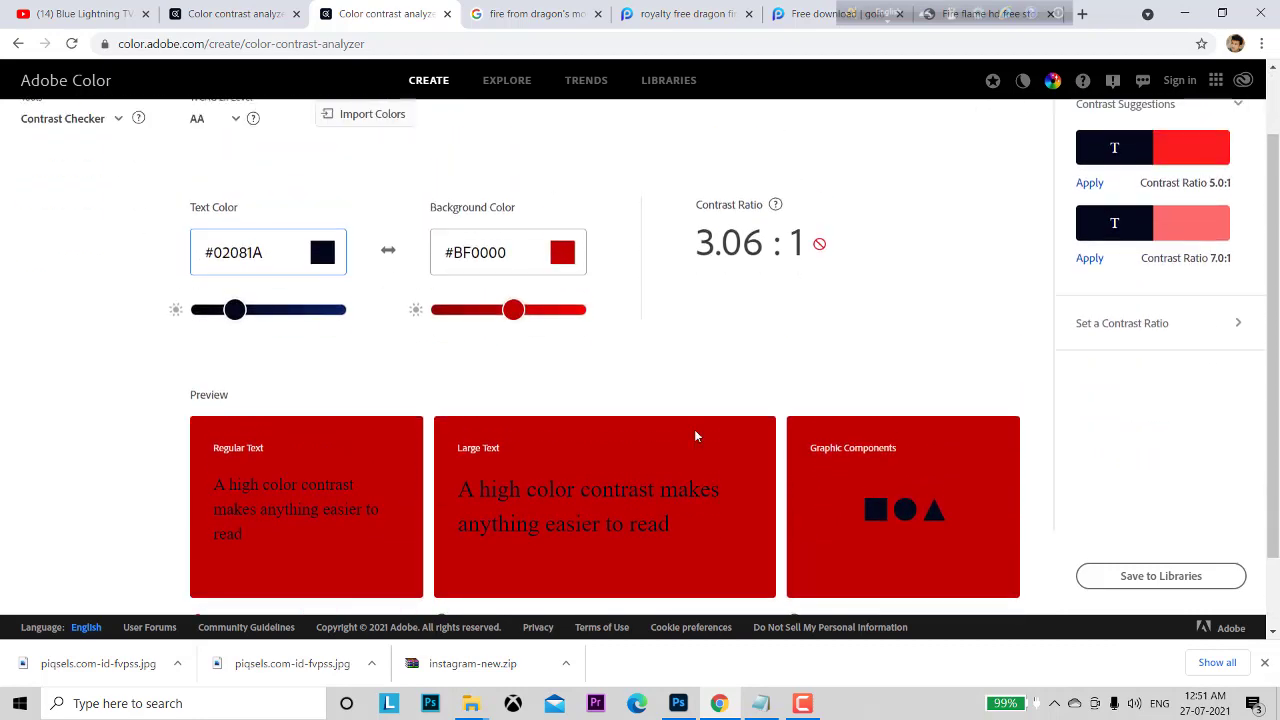
Copy YouTube's red code ff0000 from the Notepad colour list and return to Photoshop.
{"action": "left_click", "coordinate": [760, 712]}
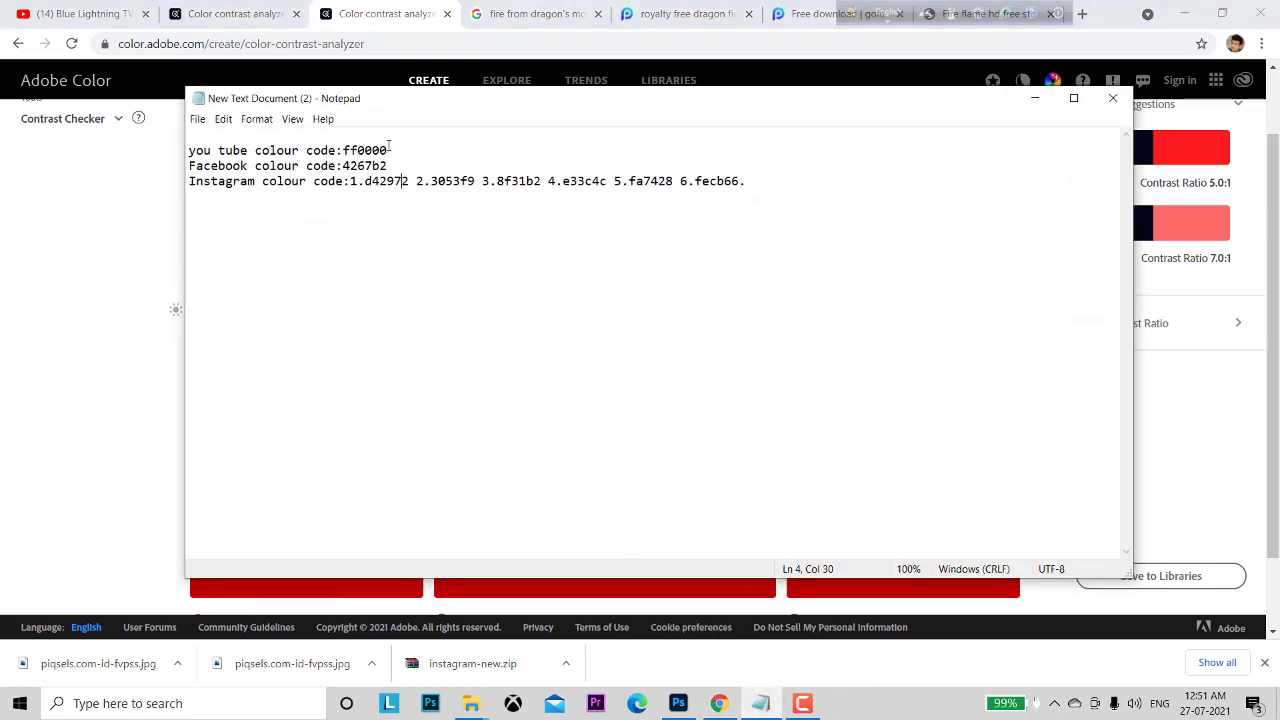
{"action": "left_click_drag", "start_coordinate": [390, 149], "coordinate": [345, 149]}
{"action": "right_click", "coordinate": [358, 150]}
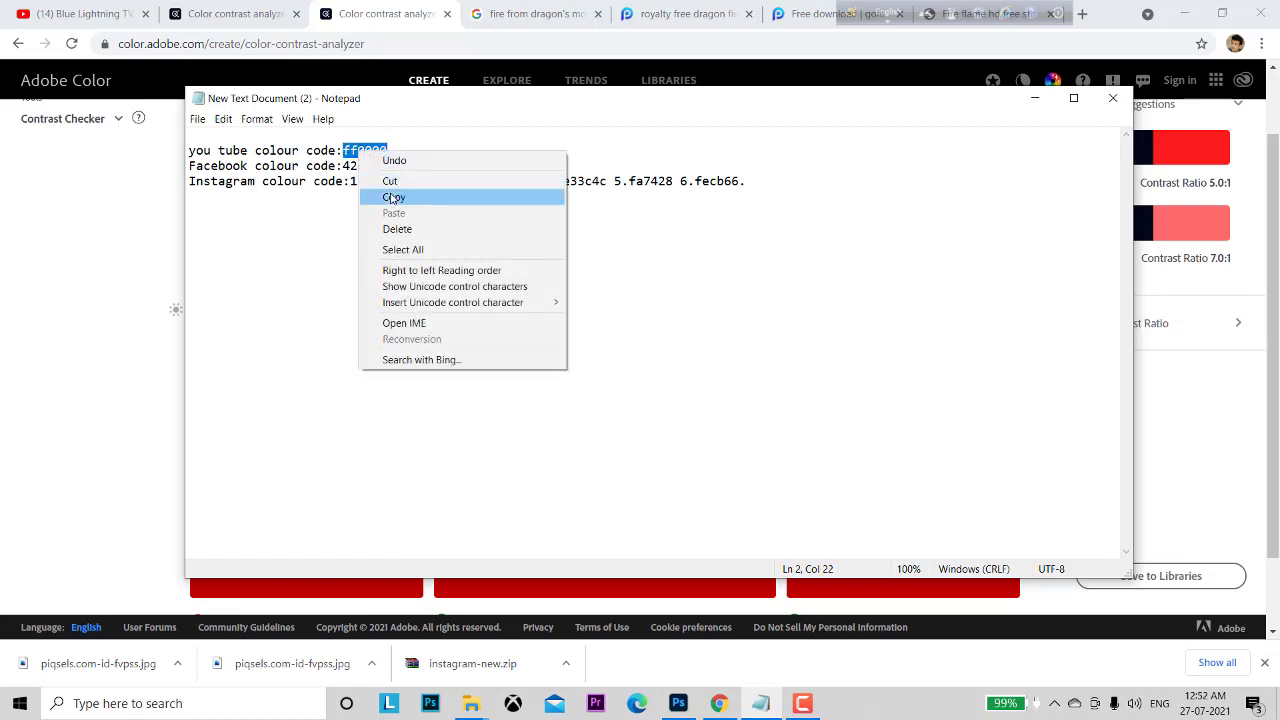
{"action": "left_click", "coordinate": [393, 197]}
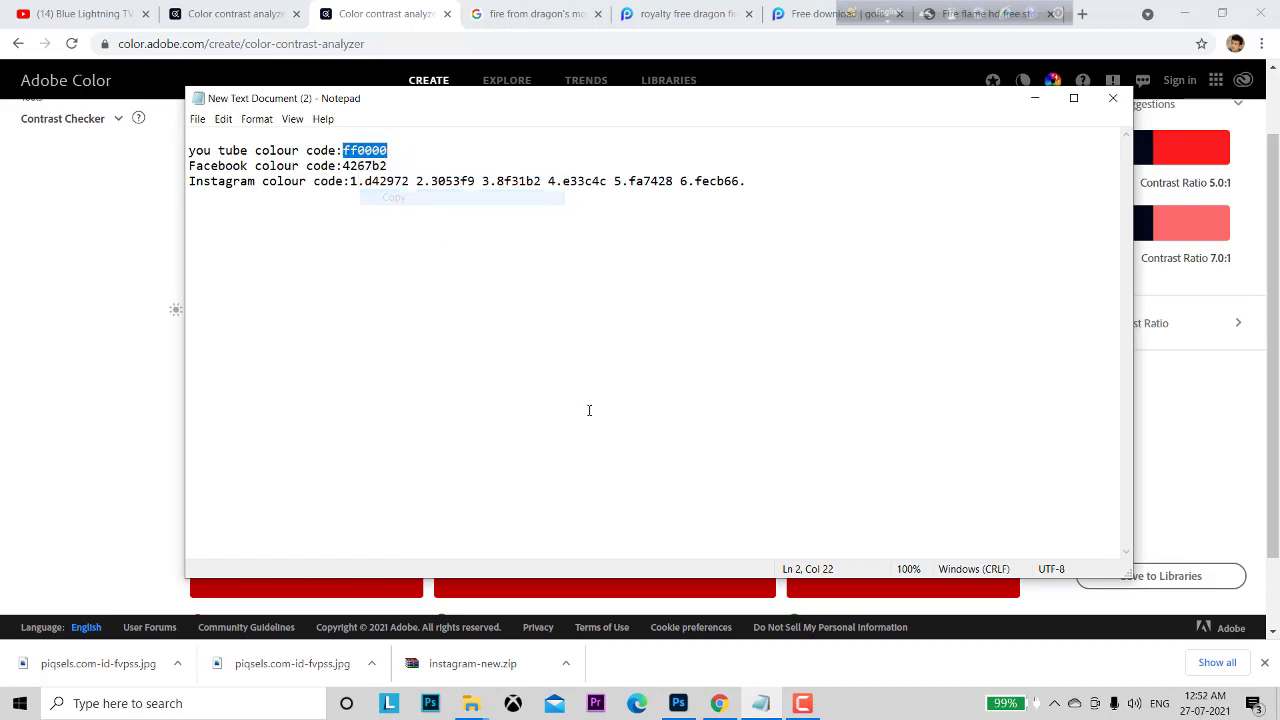
{"action": "left_click", "coordinate": [683, 711]}
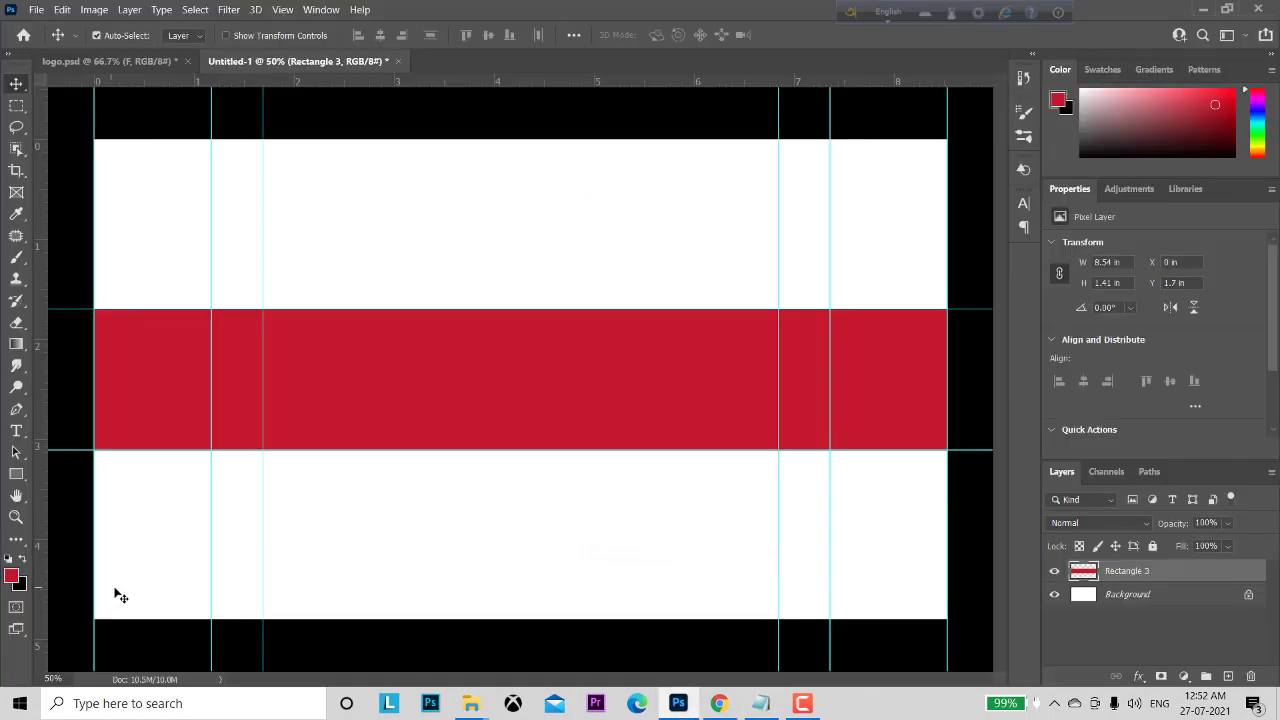
Paste ff0000 into the Adobe Color contrast checker's Background Color hex field.
{"action": "left_click", "coordinate": [730, 711]}
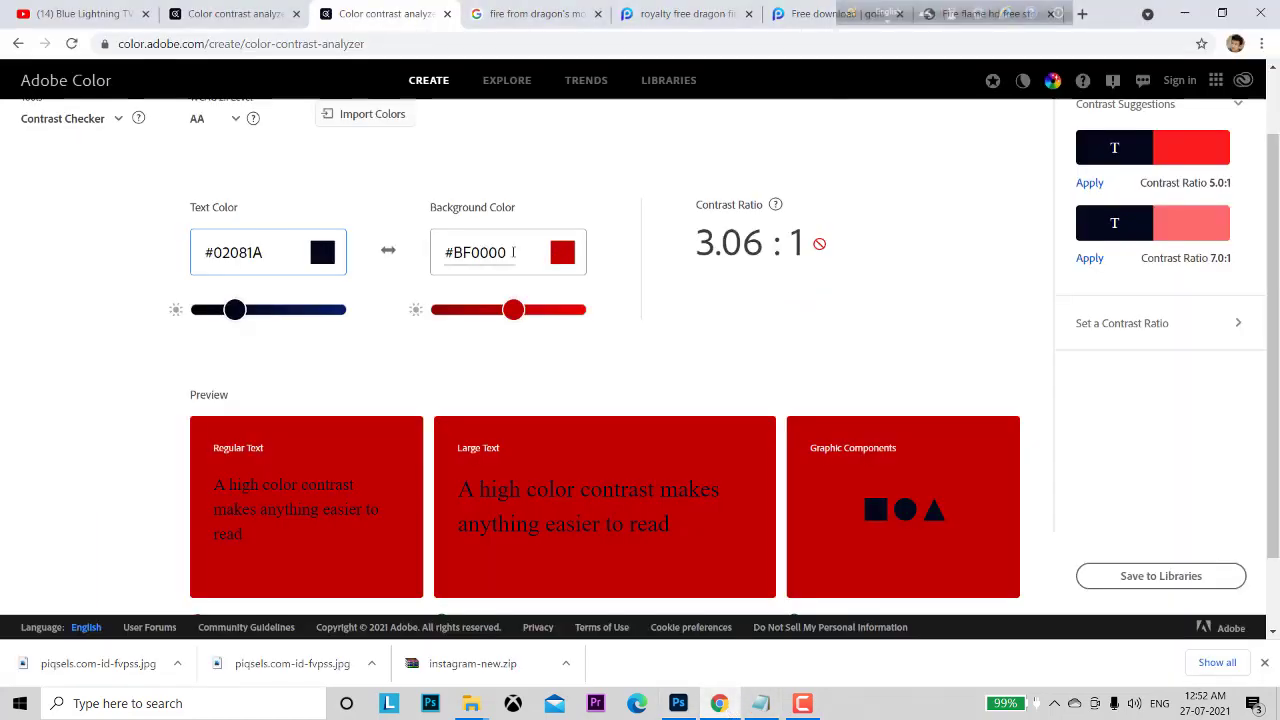
{"action": "left_click_drag", "start_coordinate": [513, 252], "coordinate": [440, 252]}
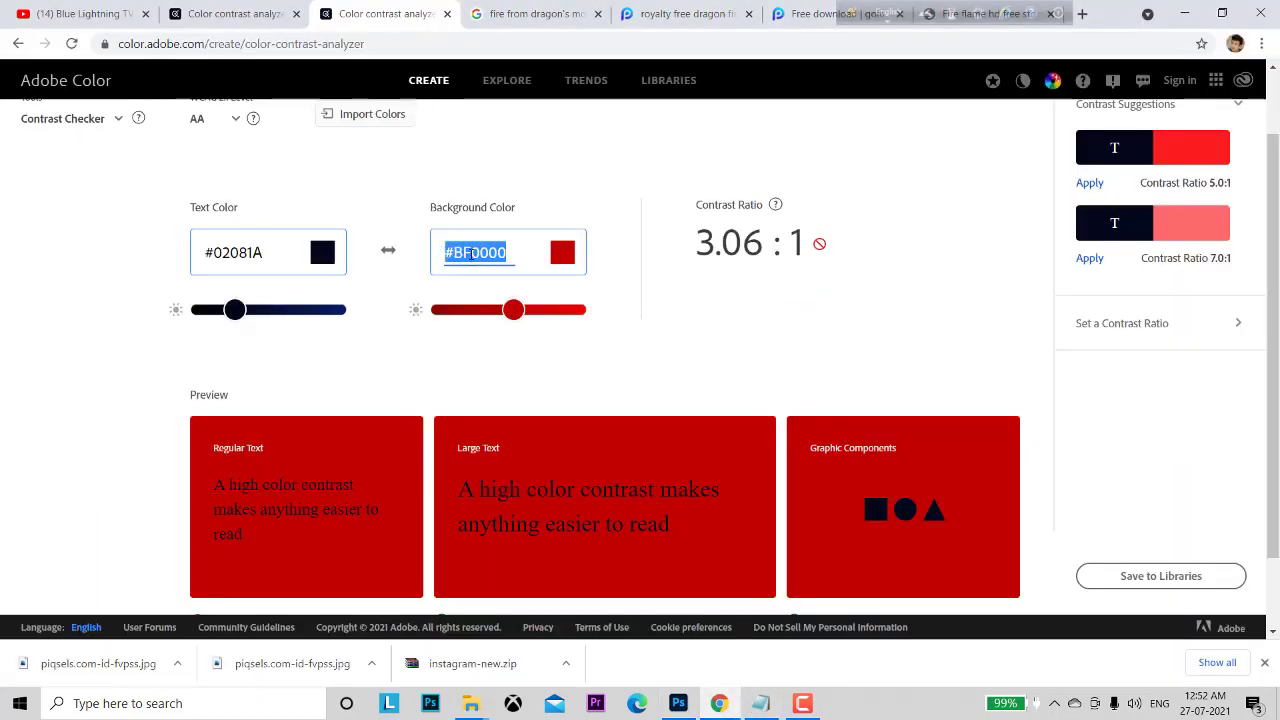
{"action": "right_click", "coordinate": [470, 253]}
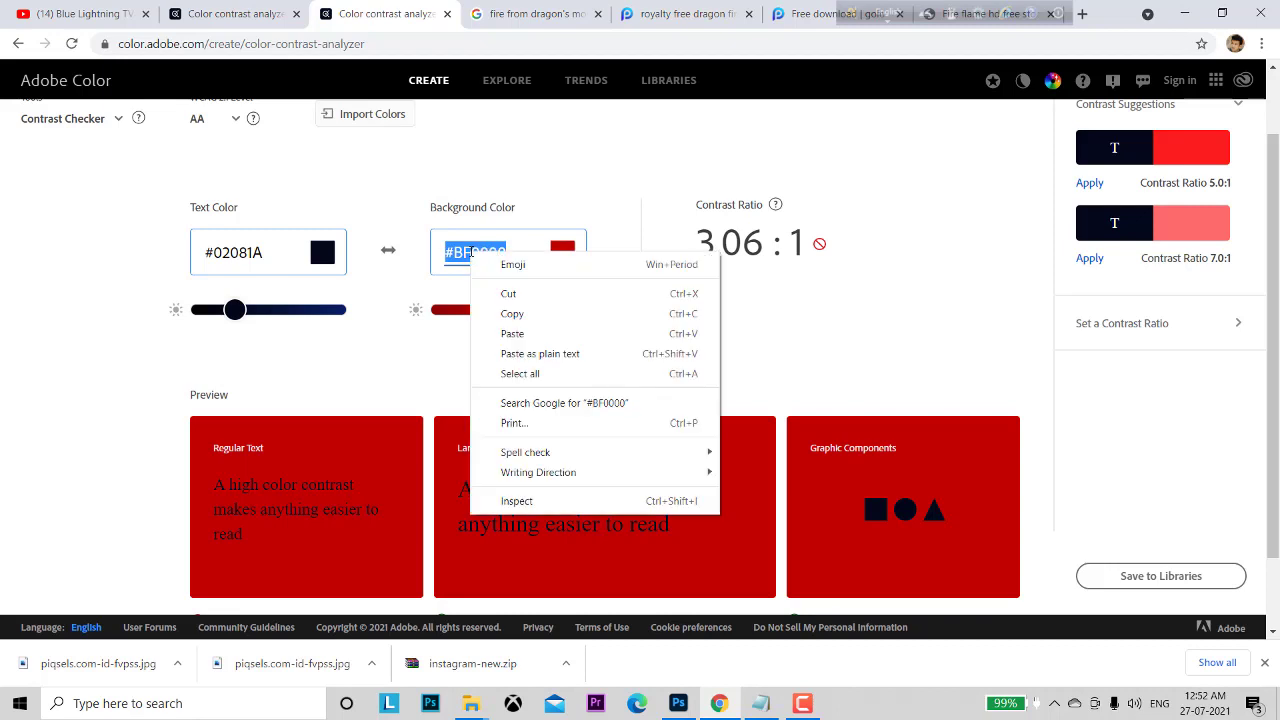
{"action": "left_click", "coordinate": [512, 333]}
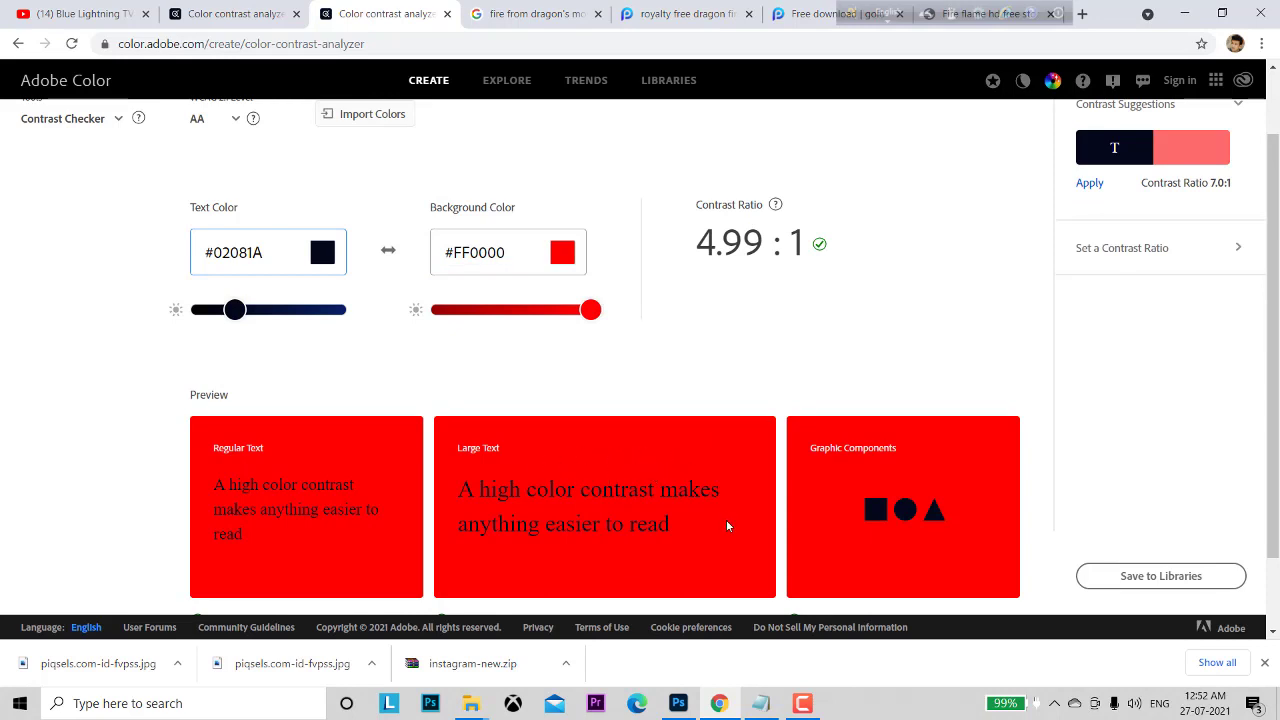
Close the downloads bar and apply the suggested 7.0:1 contrast background colour.
{"action": "scroll", "coordinate": [883, 296], "scroll_direction": "down", "scroll_amount": 1}
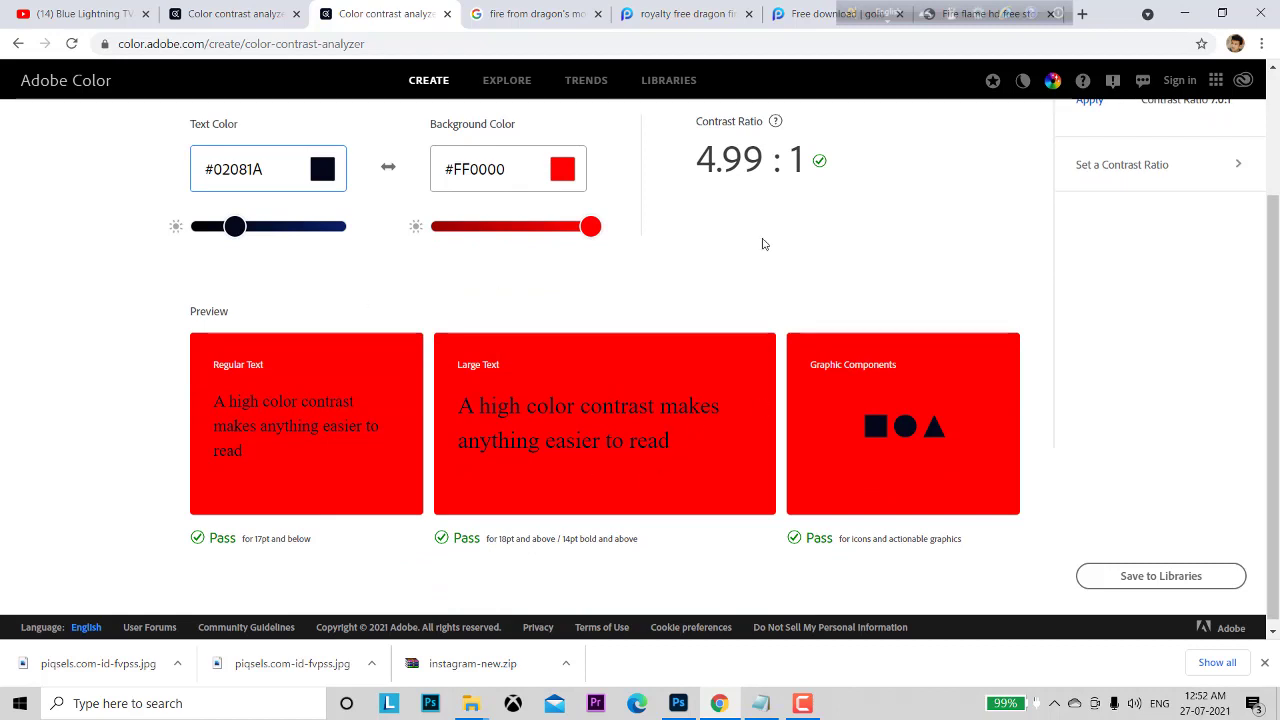
{"action": "left_click", "coordinate": [313, 173]}
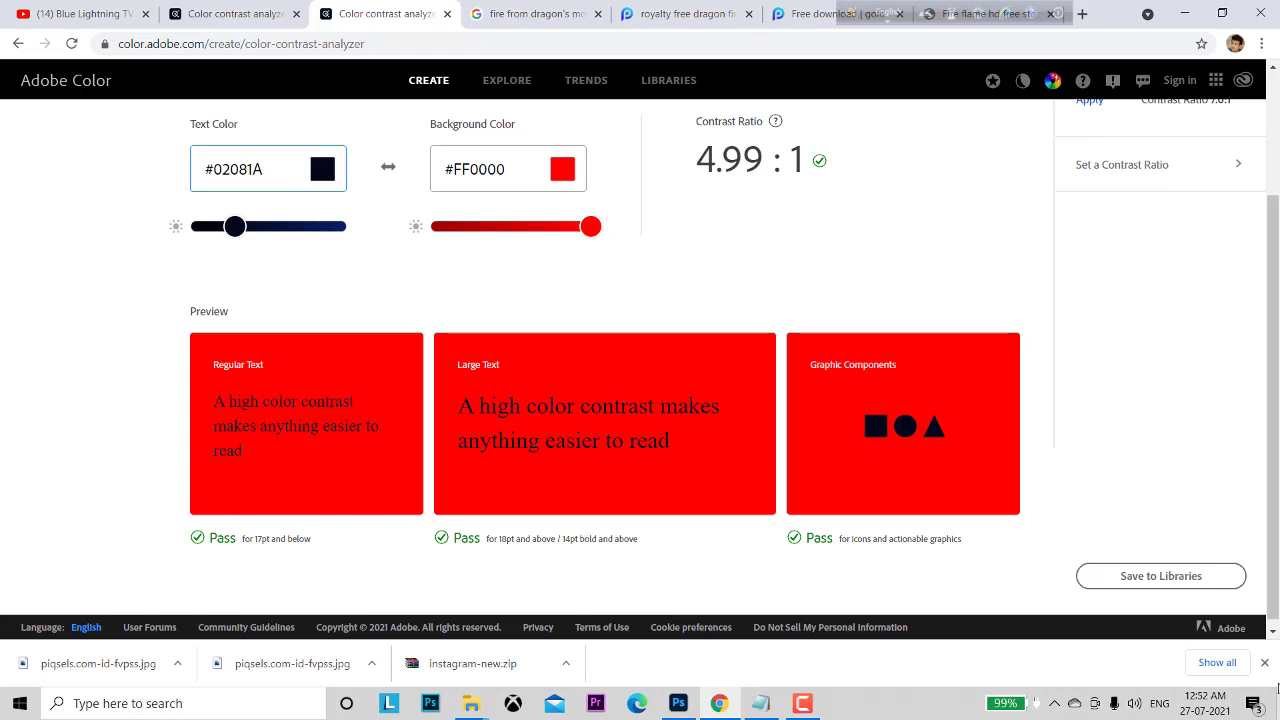
{"action": "left_click", "coordinate": [1264, 662]}
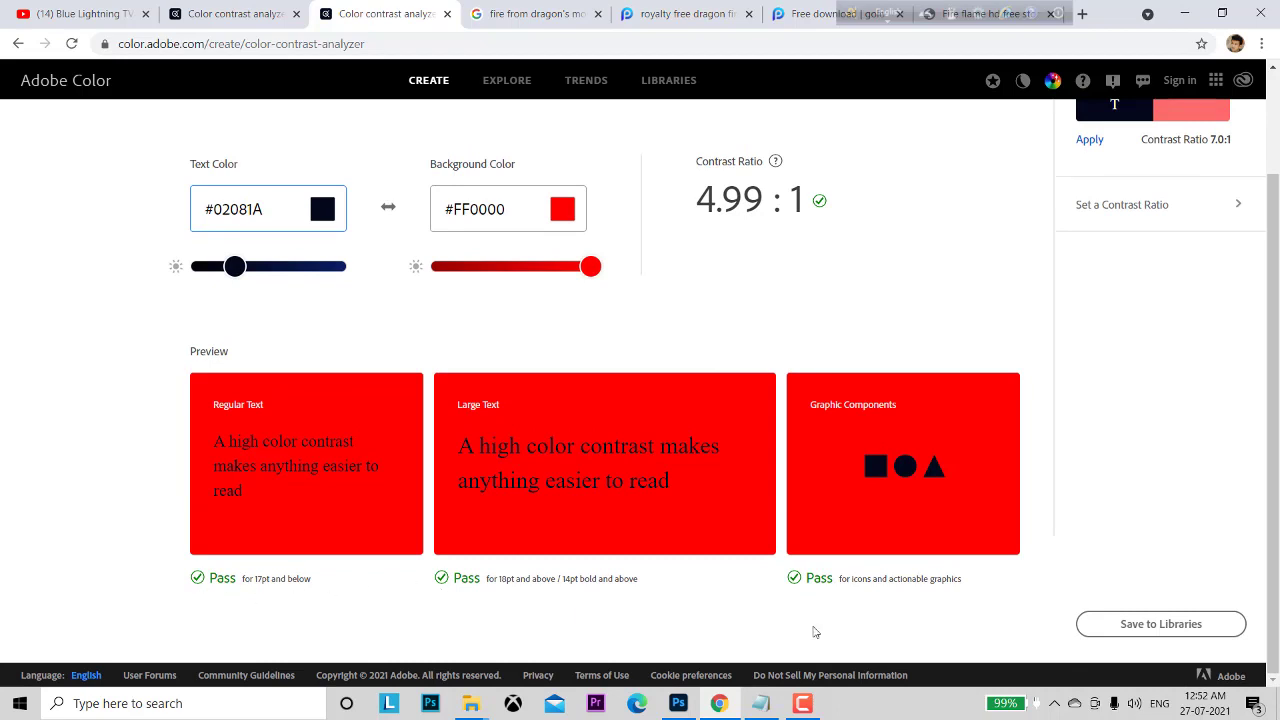
{"action": "scroll", "coordinate": [897, 278], "scroll_direction": "up", "scroll_amount": 1}
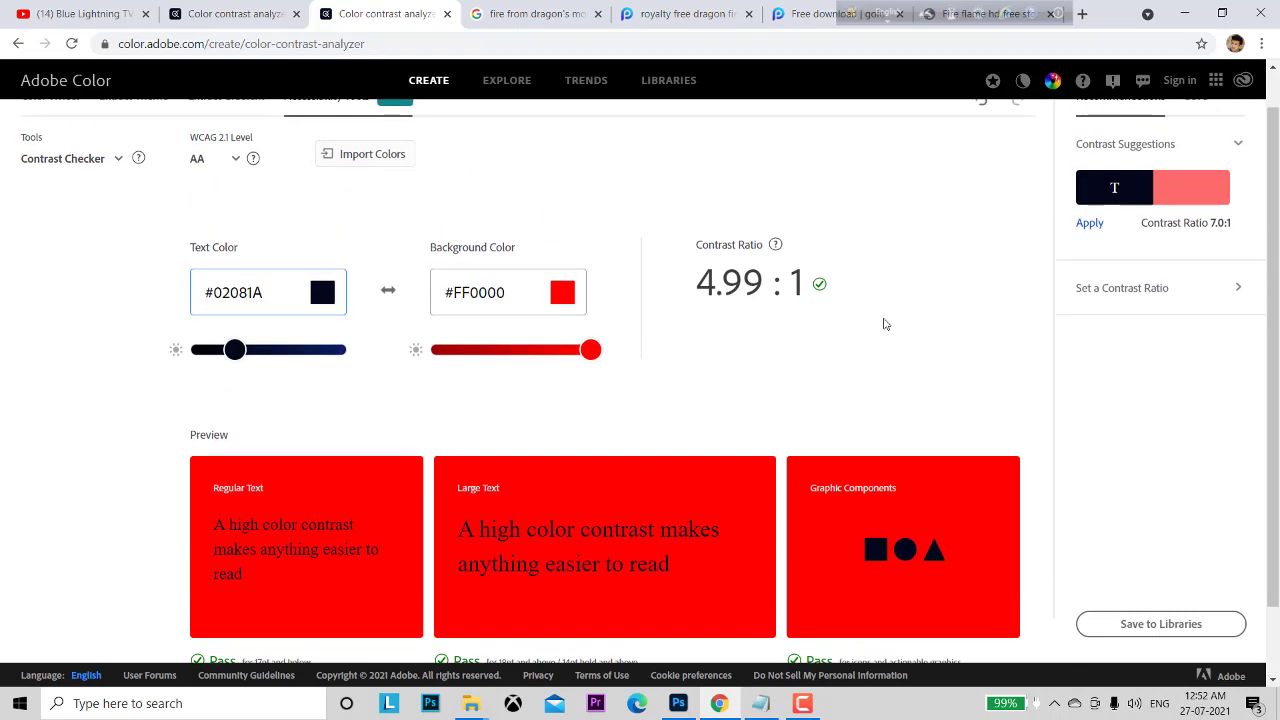
{"action": "left_click", "coordinate": [1090, 224]}
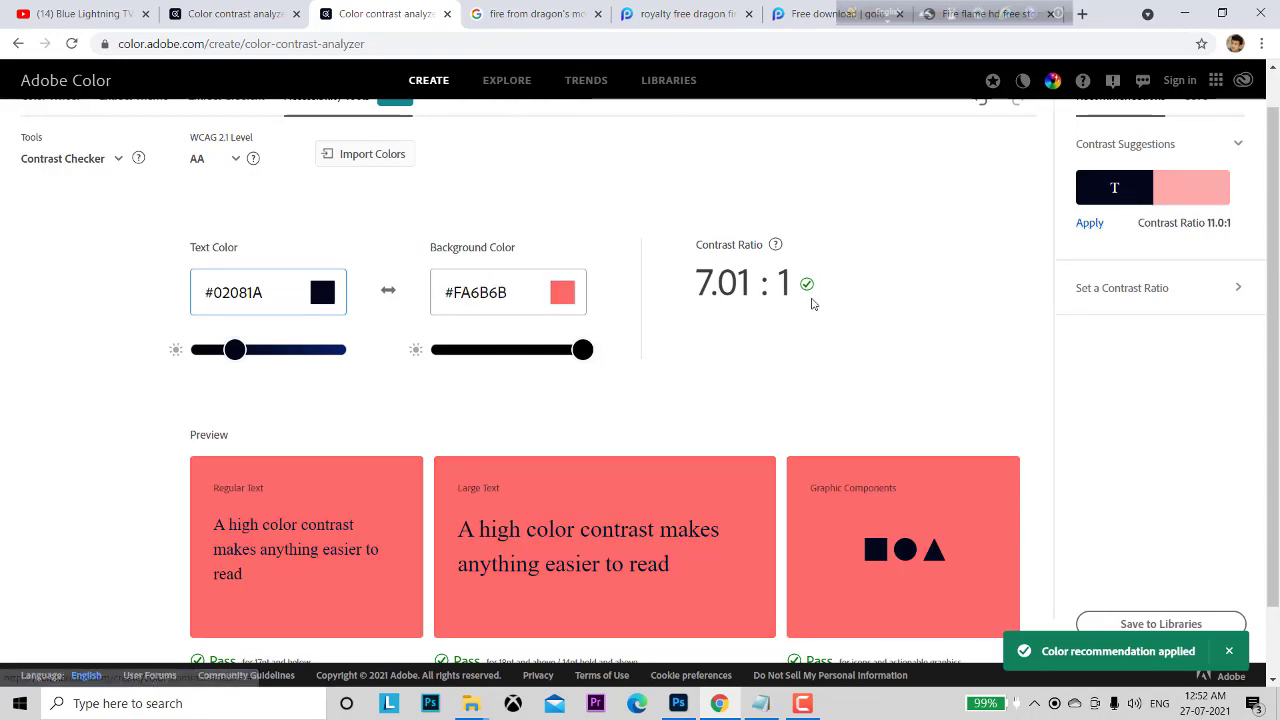
Restore the background to #FF0000, passing at 4.99:1 against #02081A text.
{"action": "scroll", "coordinate": [812, 302], "scroll_direction": "down", "scroll_amount": 1}
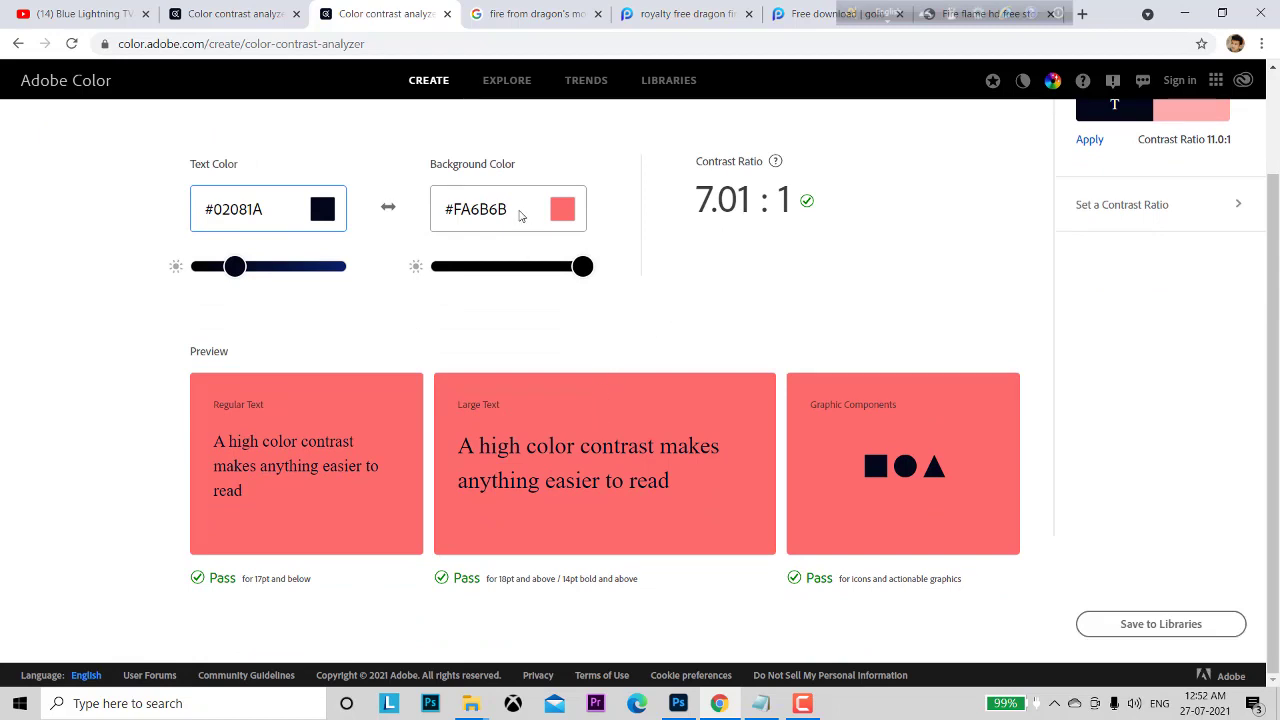
{"action": "left_click_drag", "start_coordinate": [511, 209], "coordinate": [446, 209]}
{"action": "right_click", "coordinate": [456, 209]}
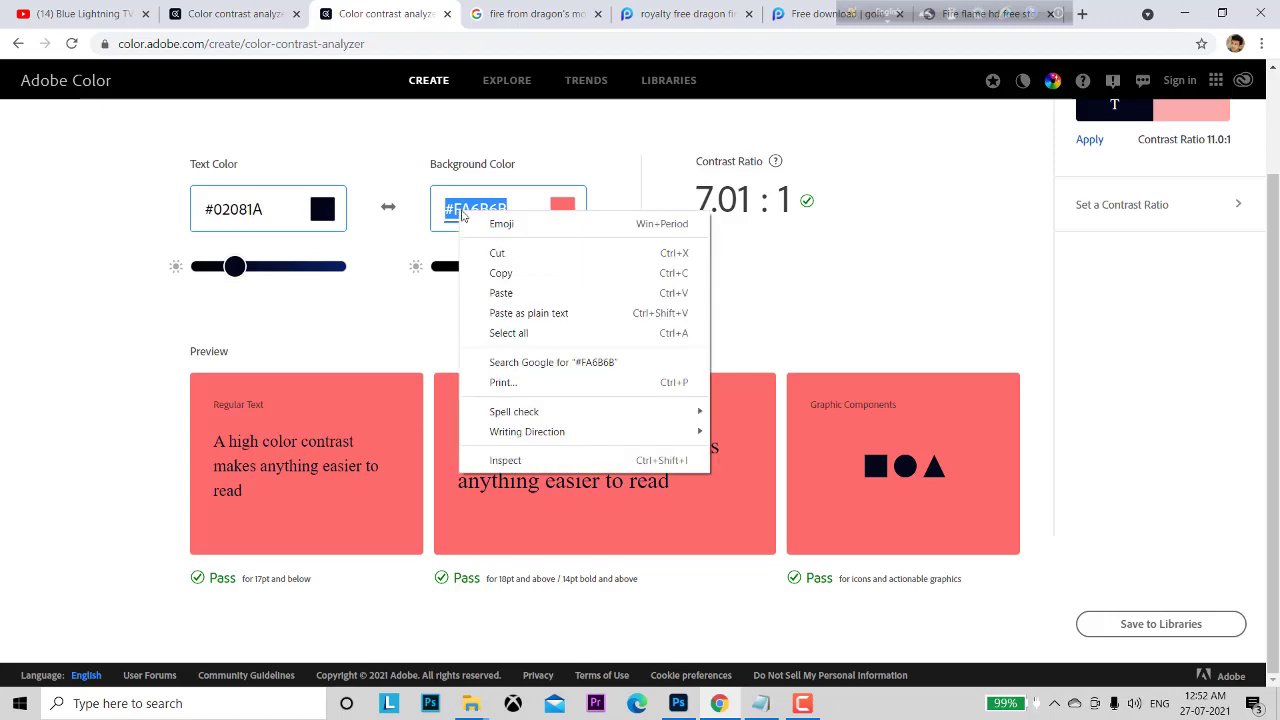
{"action": "left_click", "coordinate": [503, 293]}
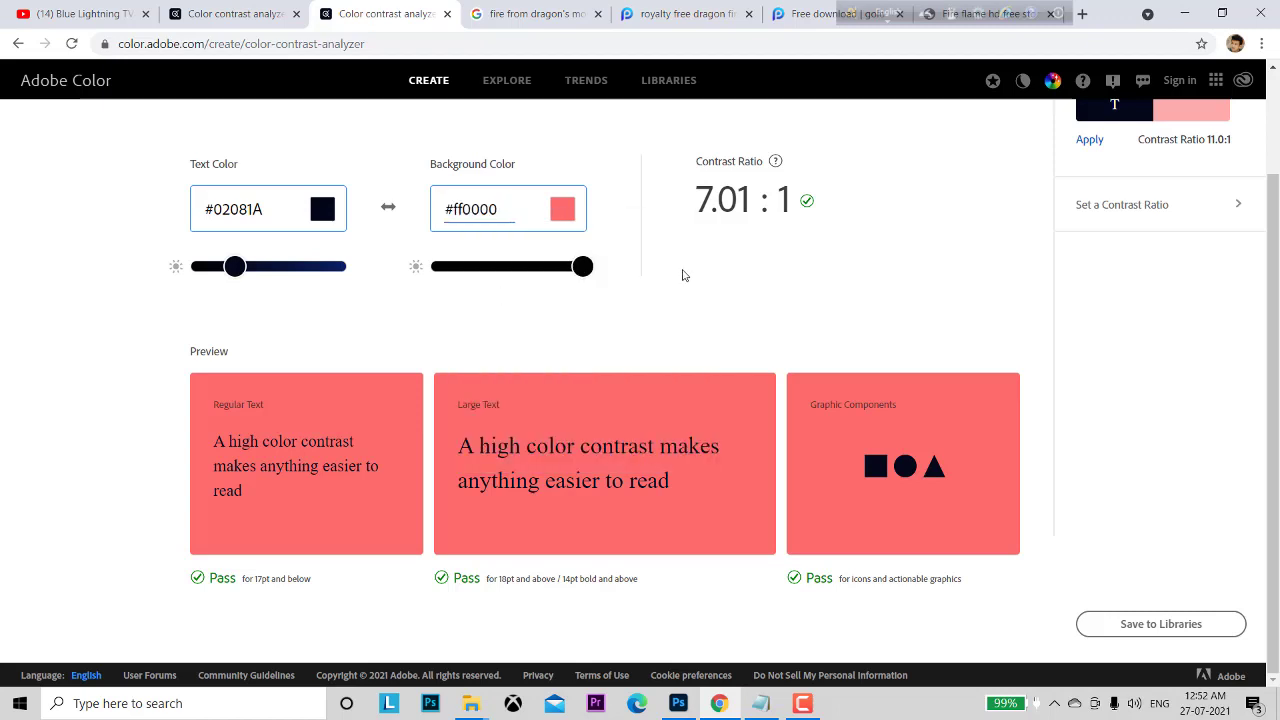
{"action": "left_click", "coordinate": [717, 275]}
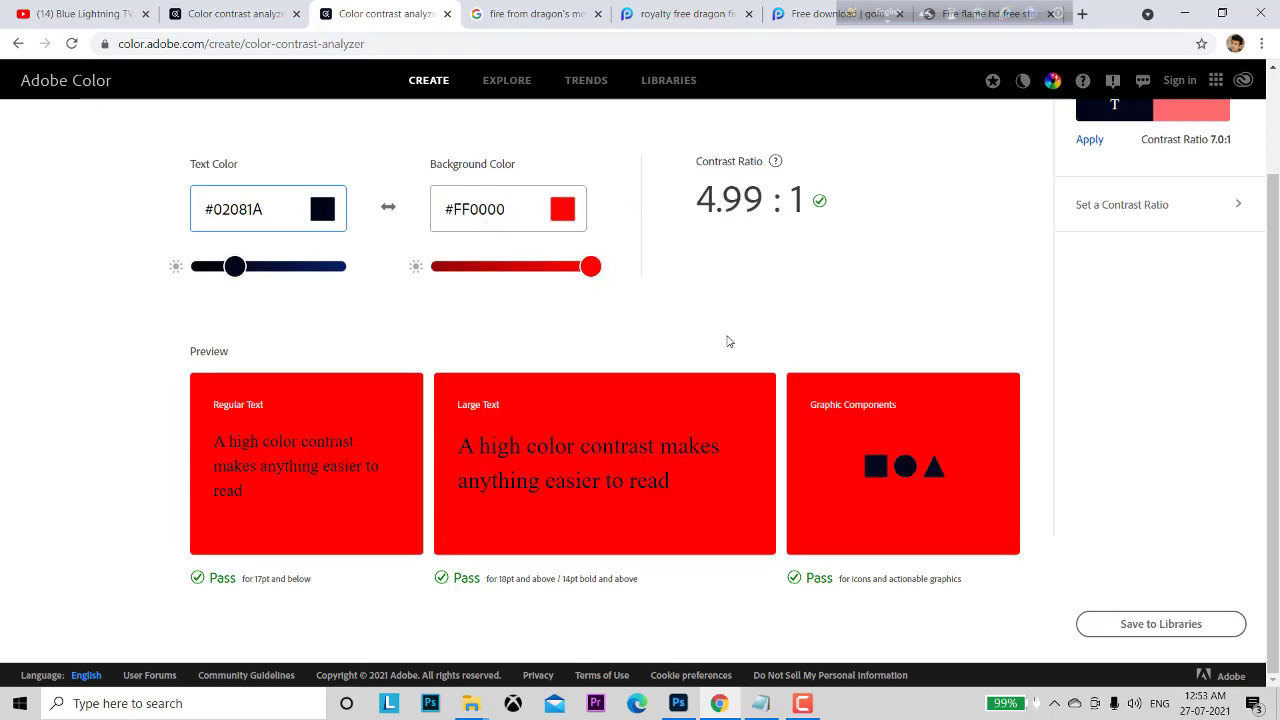
{"action": "scroll", "coordinate": [760, 340], "scroll_direction": "up", "scroll_amount": 2}
{"action": "scroll", "coordinate": [835, 380], "scroll_direction": "down", "scroll_amount": 1}
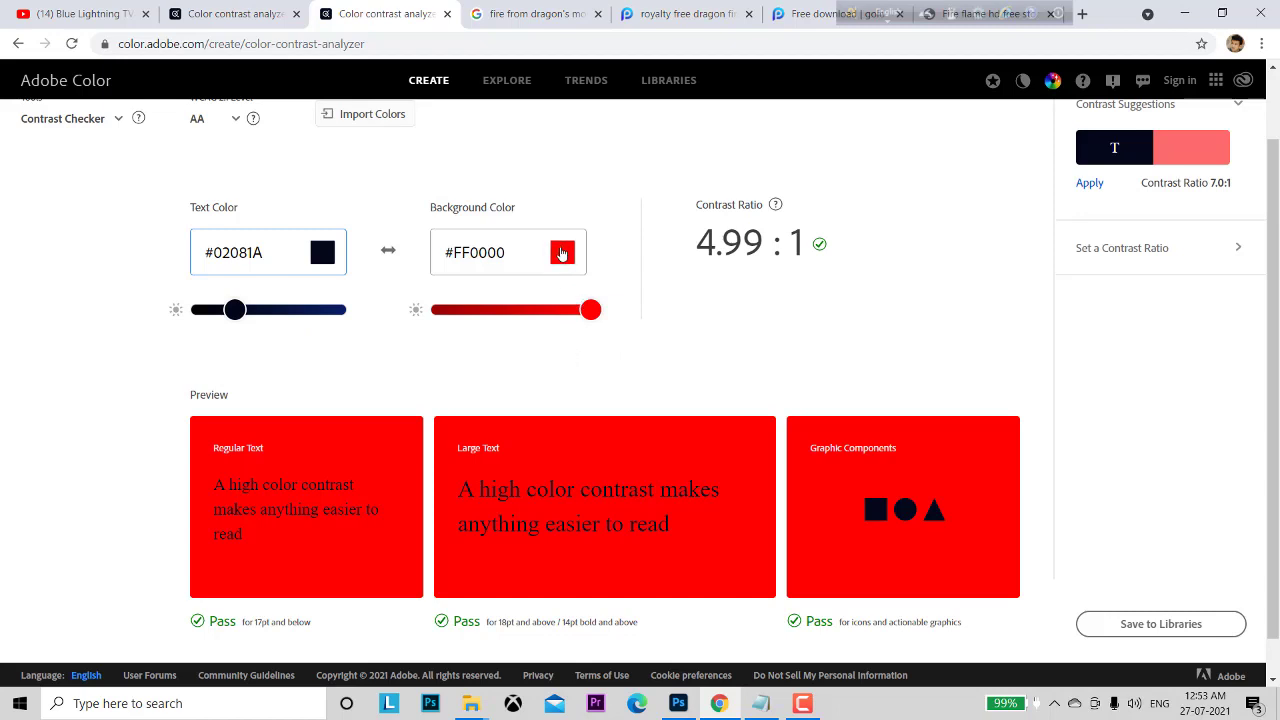
Change the background to blue, then apply the suggested lighter blue background.
{"action": "left_click", "coordinate": [561, 254]}
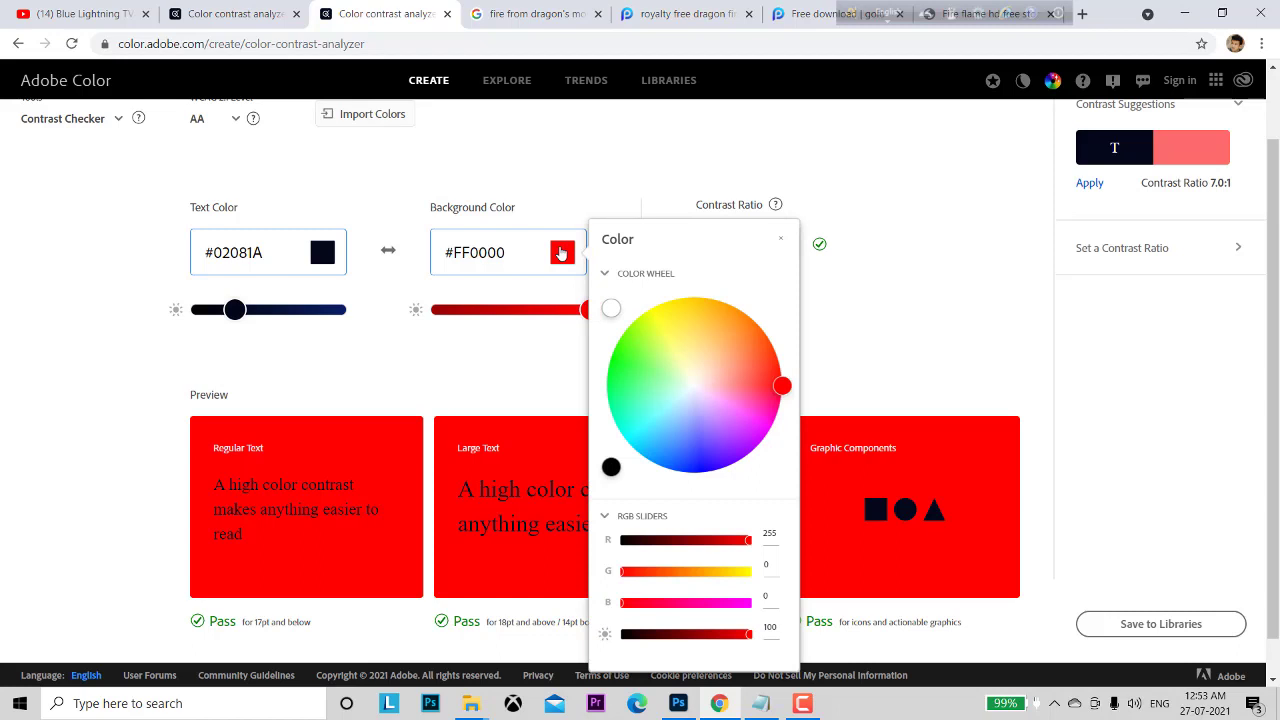
{"action": "left_click", "coordinate": [695, 466]}
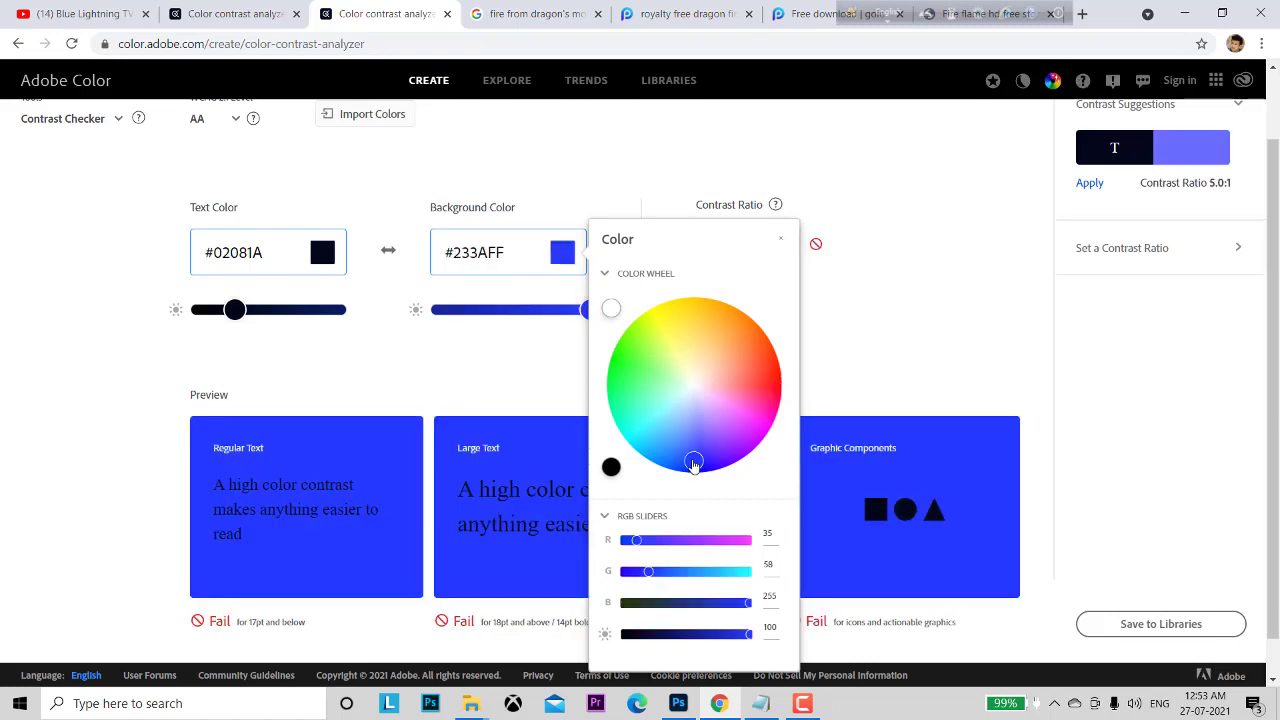
{"action": "left_click", "coordinate": [876, 328]}
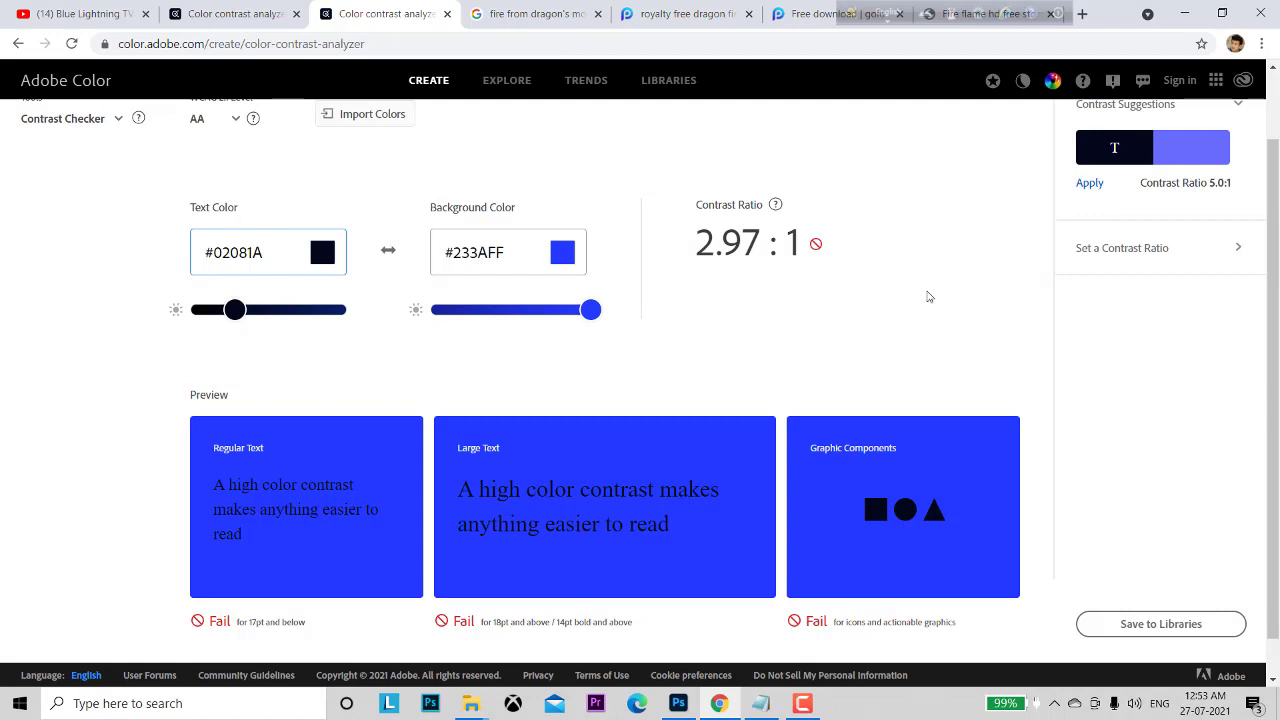
{"action": "scroll", "coordinate": [940, 298], "scroll_direction": "up", "scroll_amount": 1}
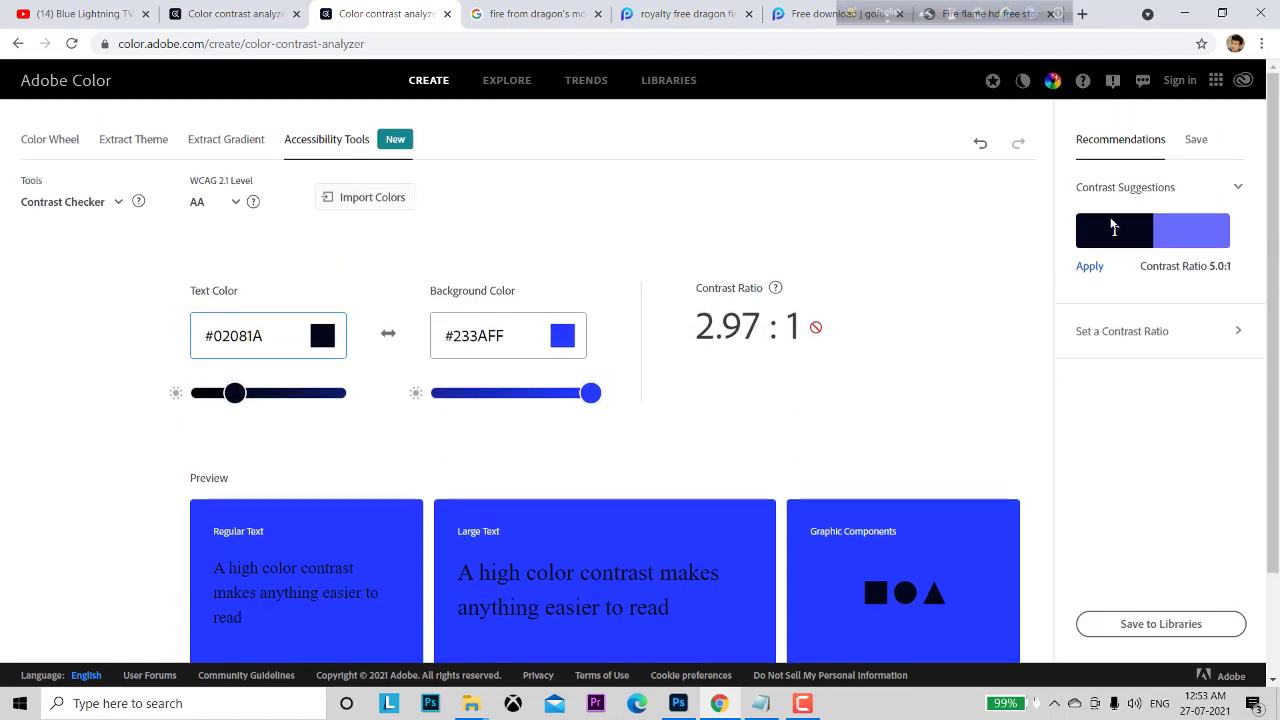
{"action": "left_click", "coordinate": [1238, 191]}
{"action": "left_click", "coordinate": [1238, 191]}
{"action": "scroll", "coordinate": [842, 262], "scroll_direction": "down", "scroll_amount": 2}
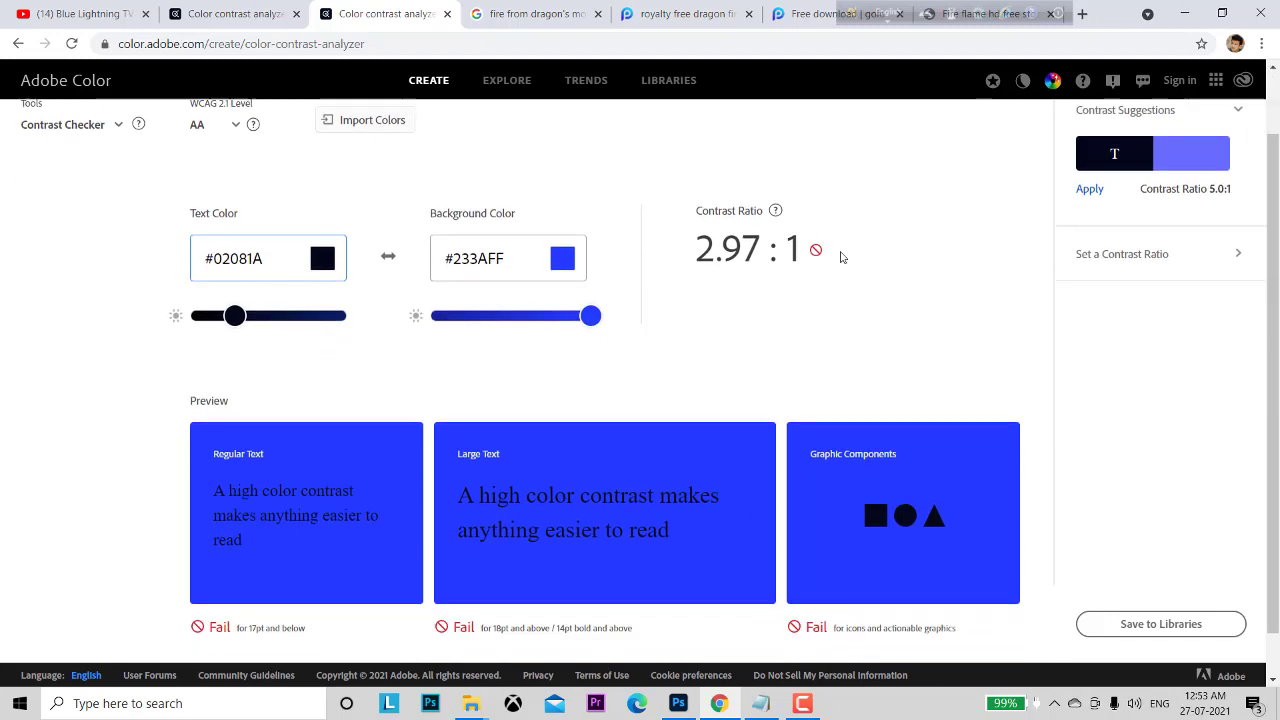
{"action": "left_click", "coordinate": [1089, 142]}
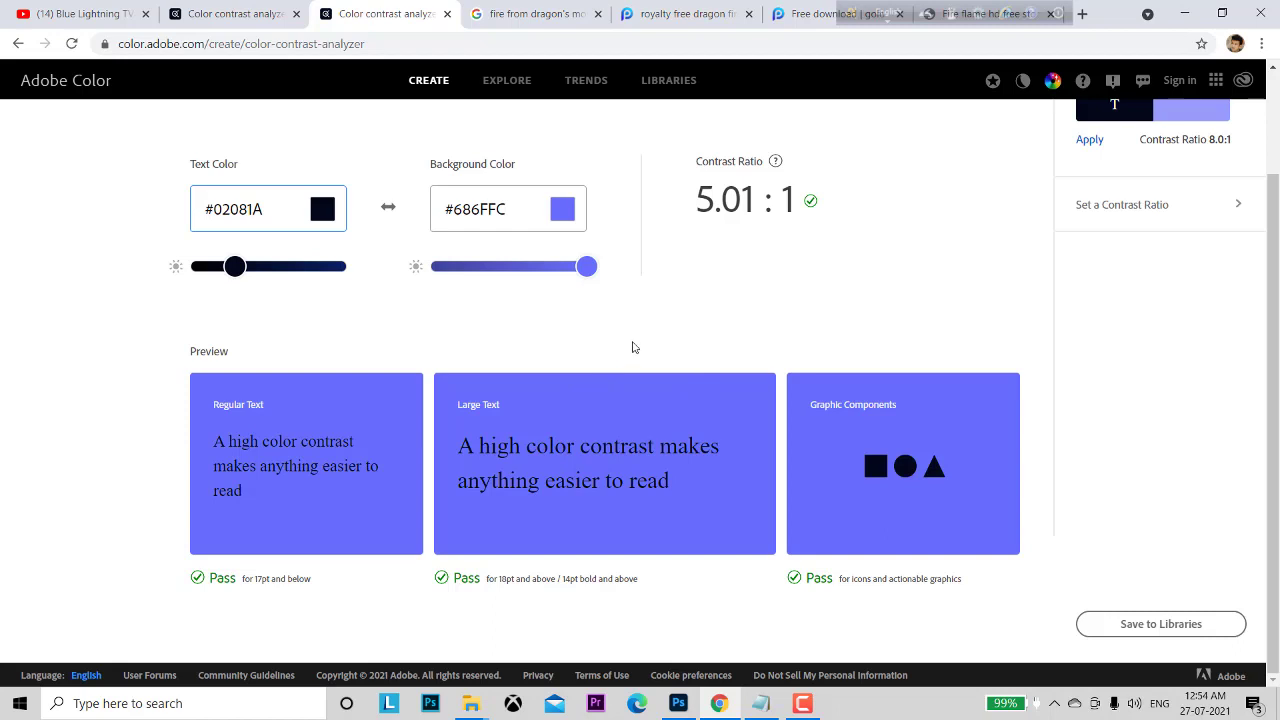
Set the background to bright green #34FF44, reaching a 14.76:1 contrast ratio.
{"action": "scroll", "coordinate": [632, 345], "scroll_direction": "up", "scroll_amount": 2}
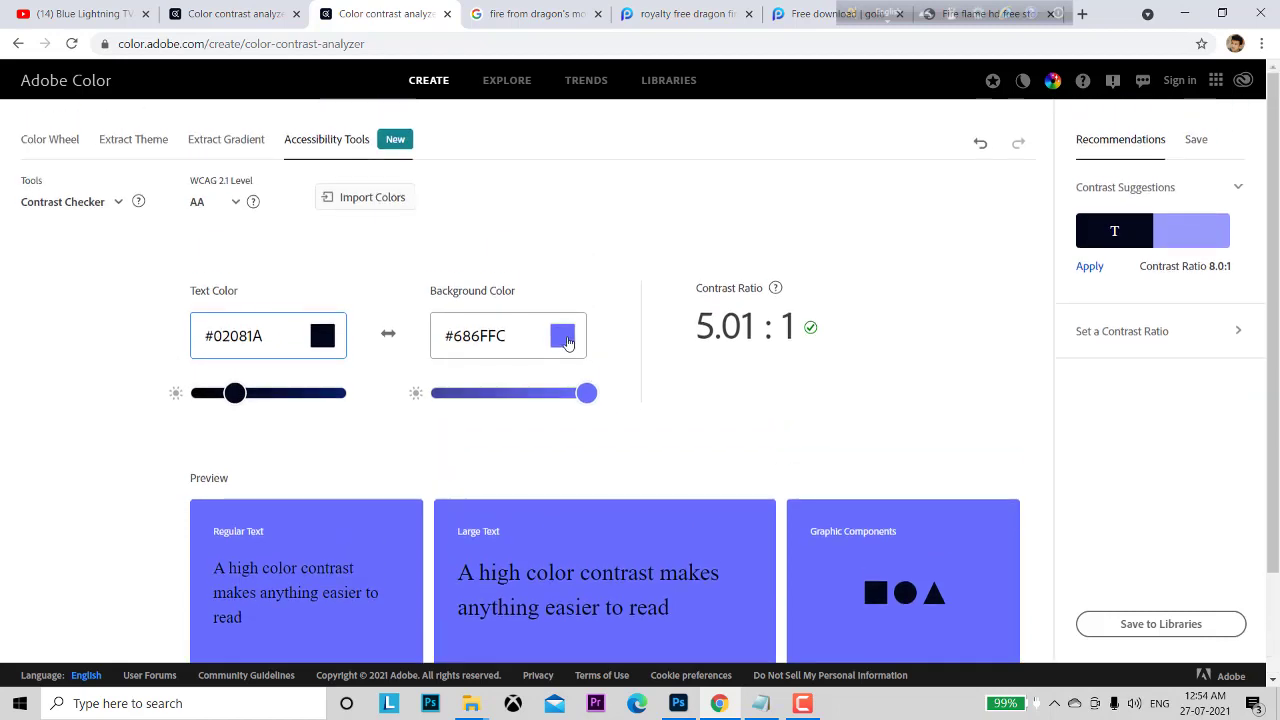
{"action": "left_click", "coordinate": [563, 338]}
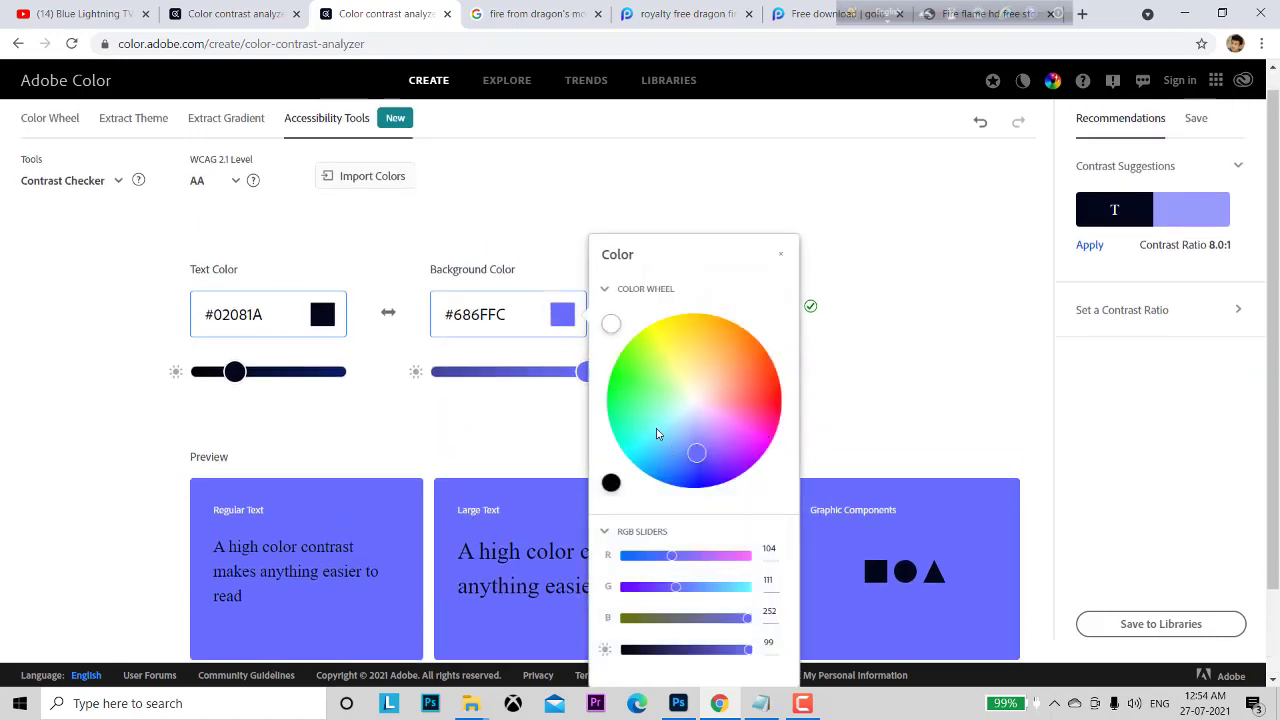
{"action": "left_click", "coordinate": [626, 388]}
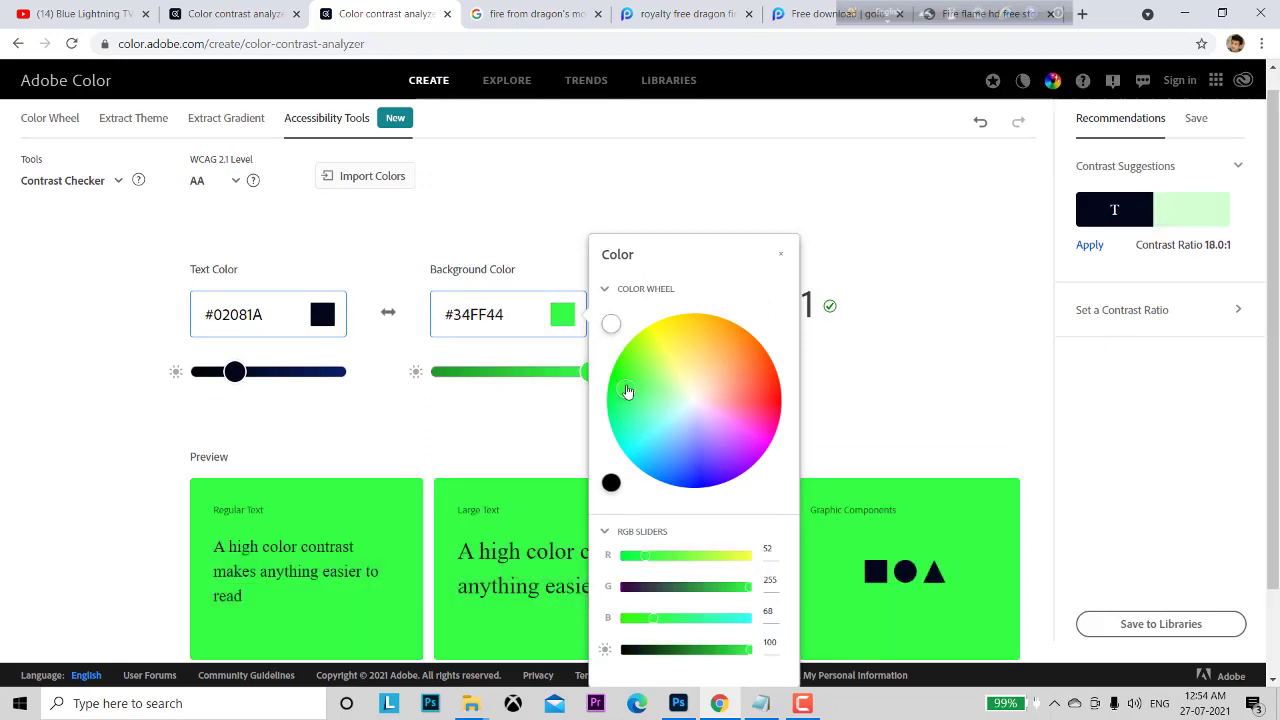
{"action": "left_click", "coordinate": [851, 382]}
{"action": "scroll", "coordinate": [842, 378], "scroll_direction": "down", "scroll_amount": 1}
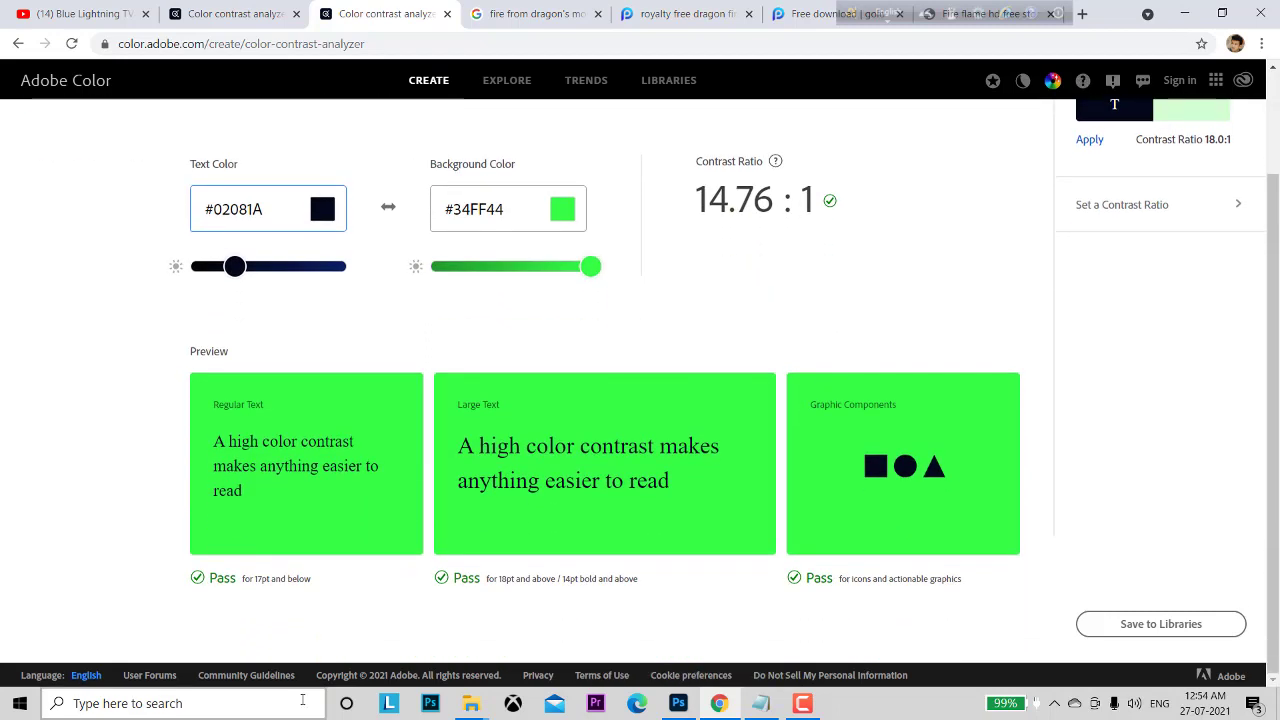
{"action": "scroll", "coordinate": [811, 295], "scroll_direction": "up", "scroll_amount": 1}
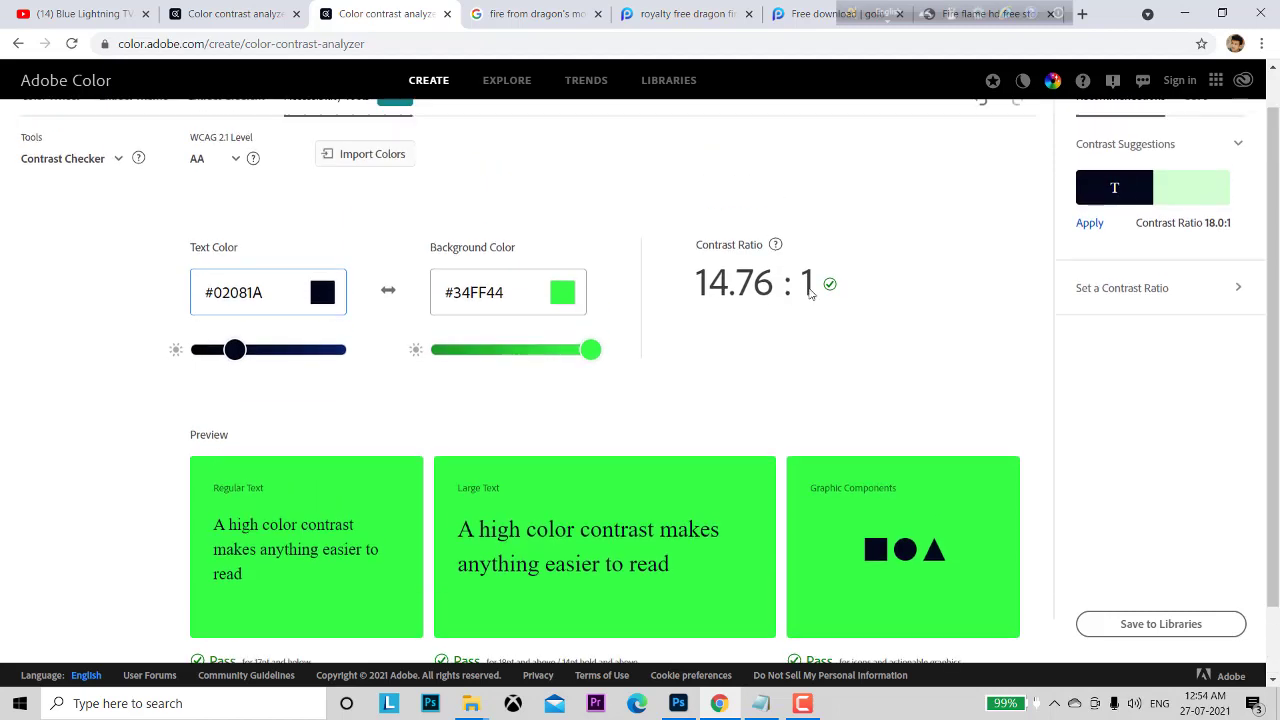
{"action": "left_click", "coordinate": [322, 294]}
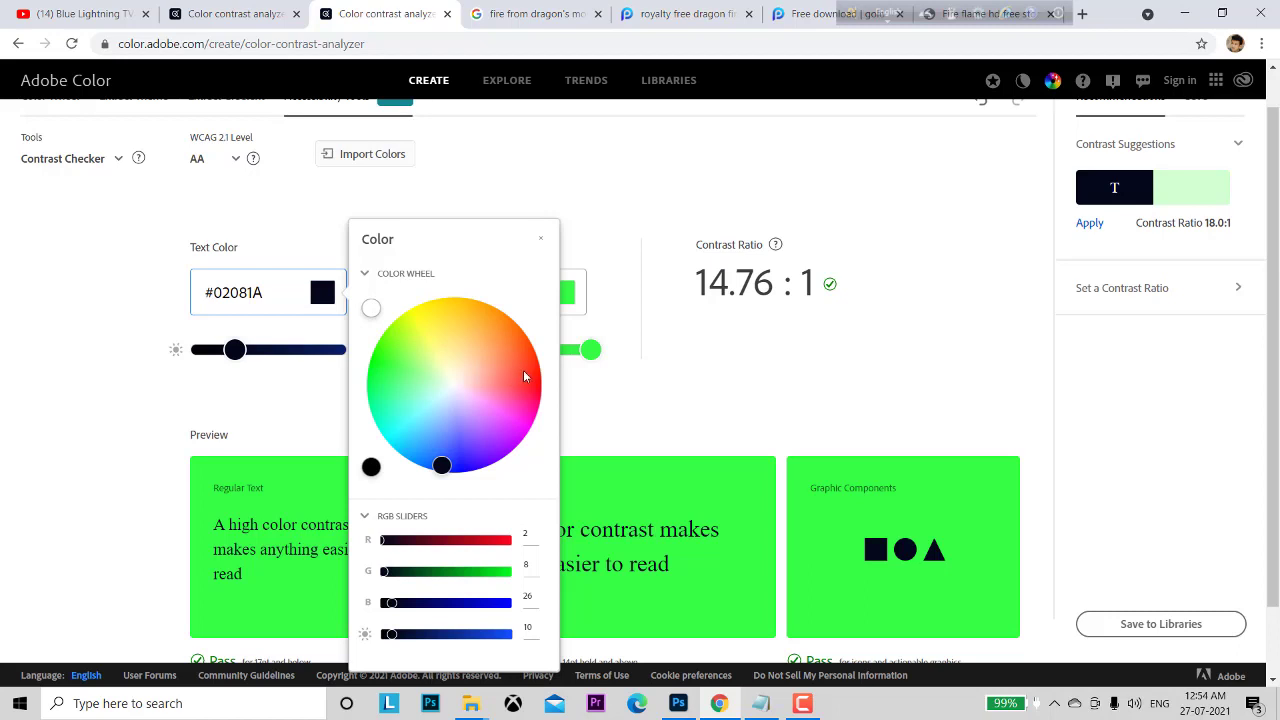
Pick an orange-red text colour, then apply the third suggestion, dark red #962518, for 6.03:1.
{"action": "left_click", "coordinate": [523, 376]}
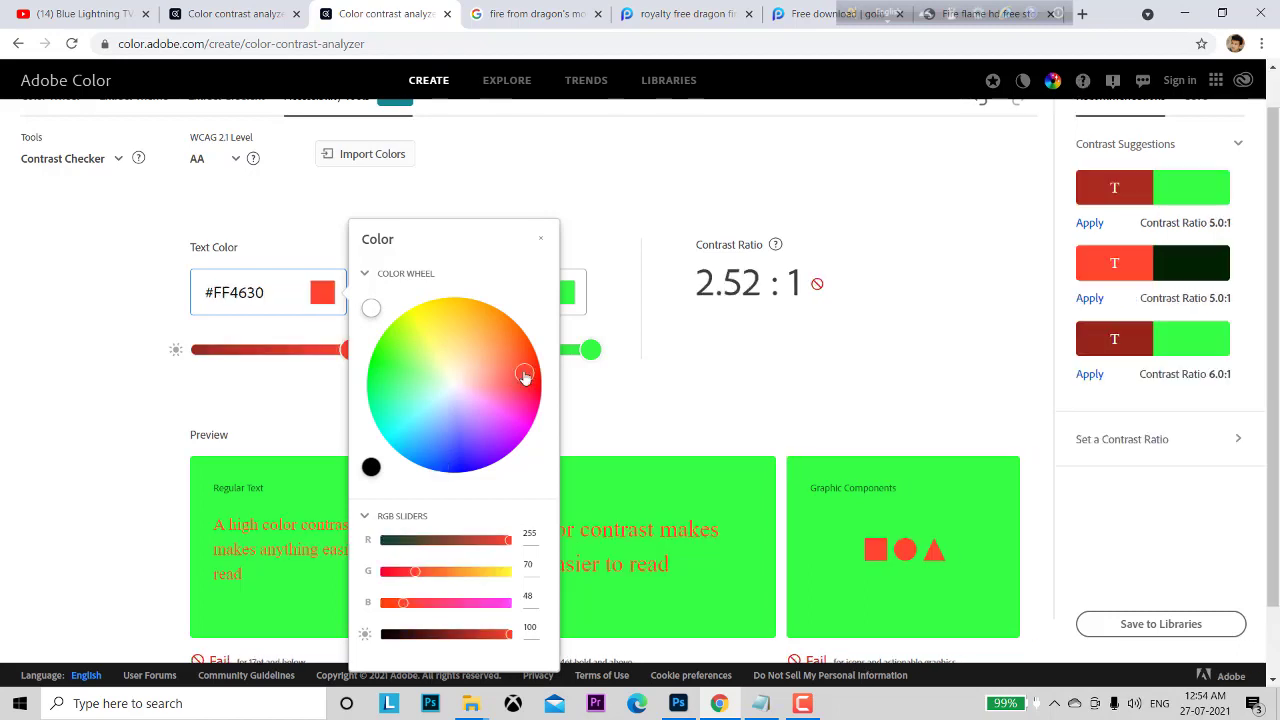
{"action": "left_click", "coordinate": [783, 376]}
{"action": "scroll", "coordinate": [770, 377], "scroll_direction": "down", "scroll_amount": 1}
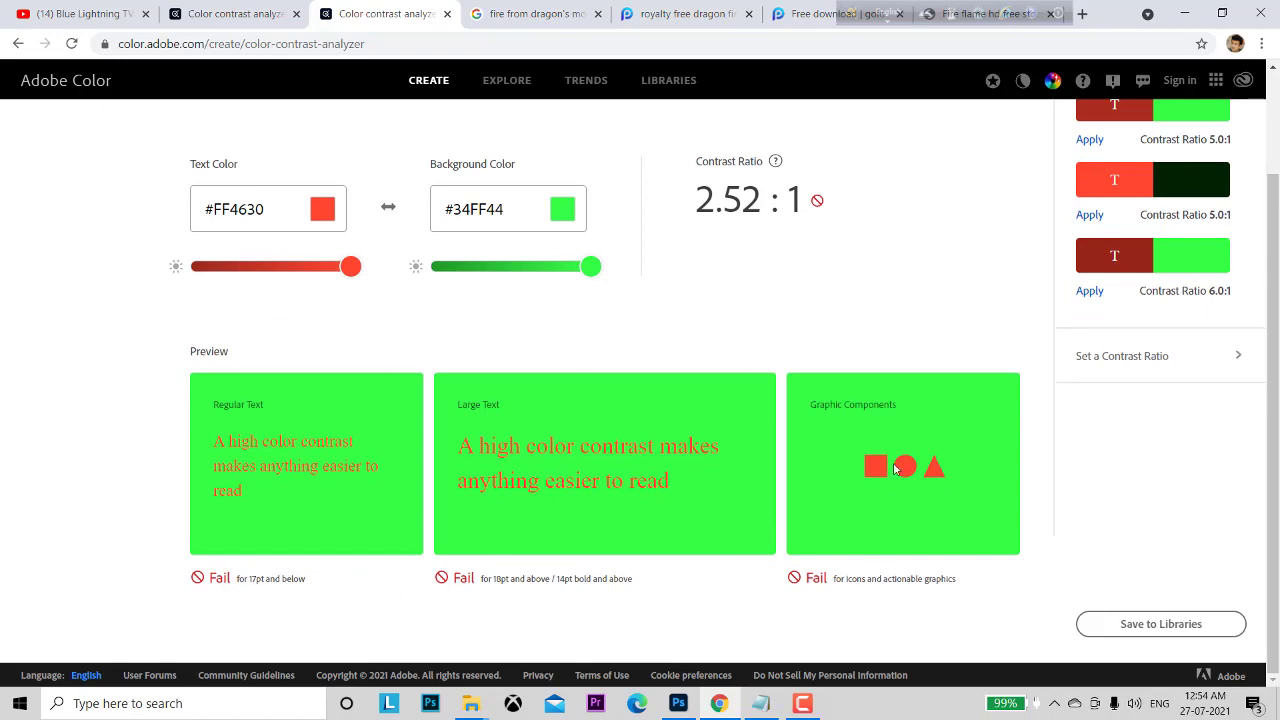
{"action": "scroll", "coordinate": [888, 342], "scroll_direction": "up", "scroll_amount": 1}
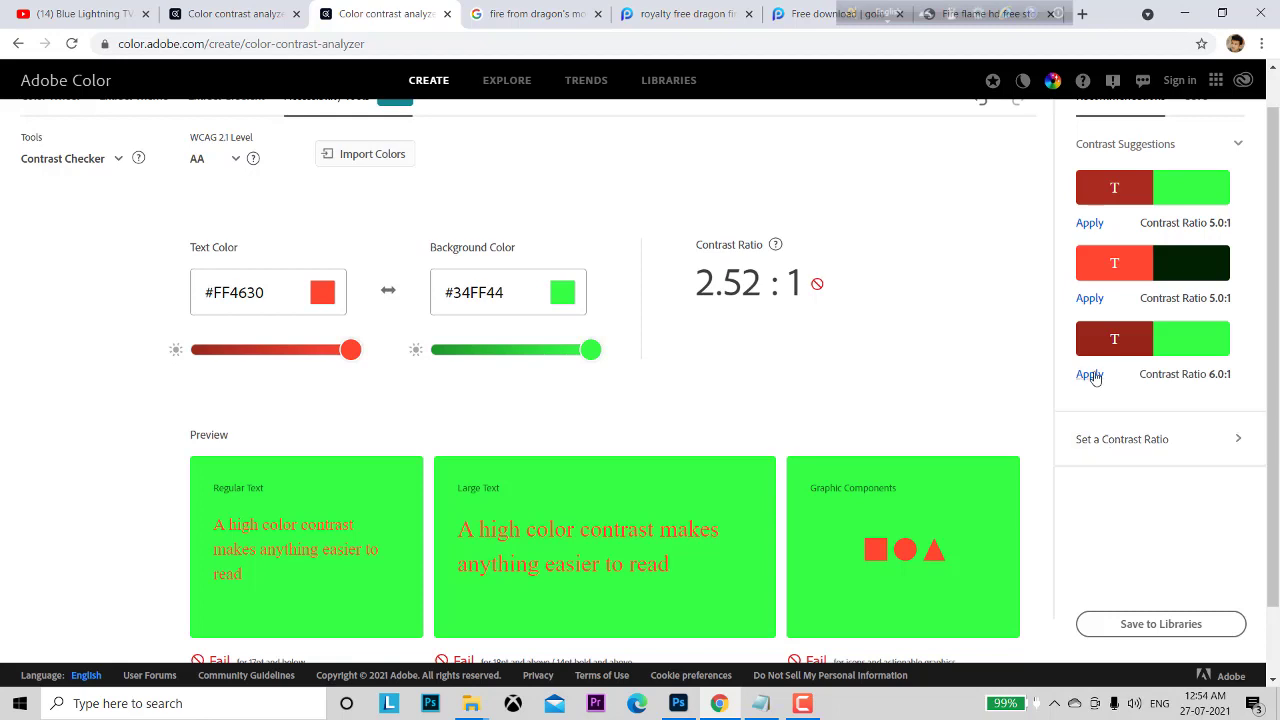
{"action": "left_click", "coordinate": [1093, 374]}
{"action": "scroll", "coordinate": [860, 335], "scroll_direction": "down", "scroll_amount": 1}
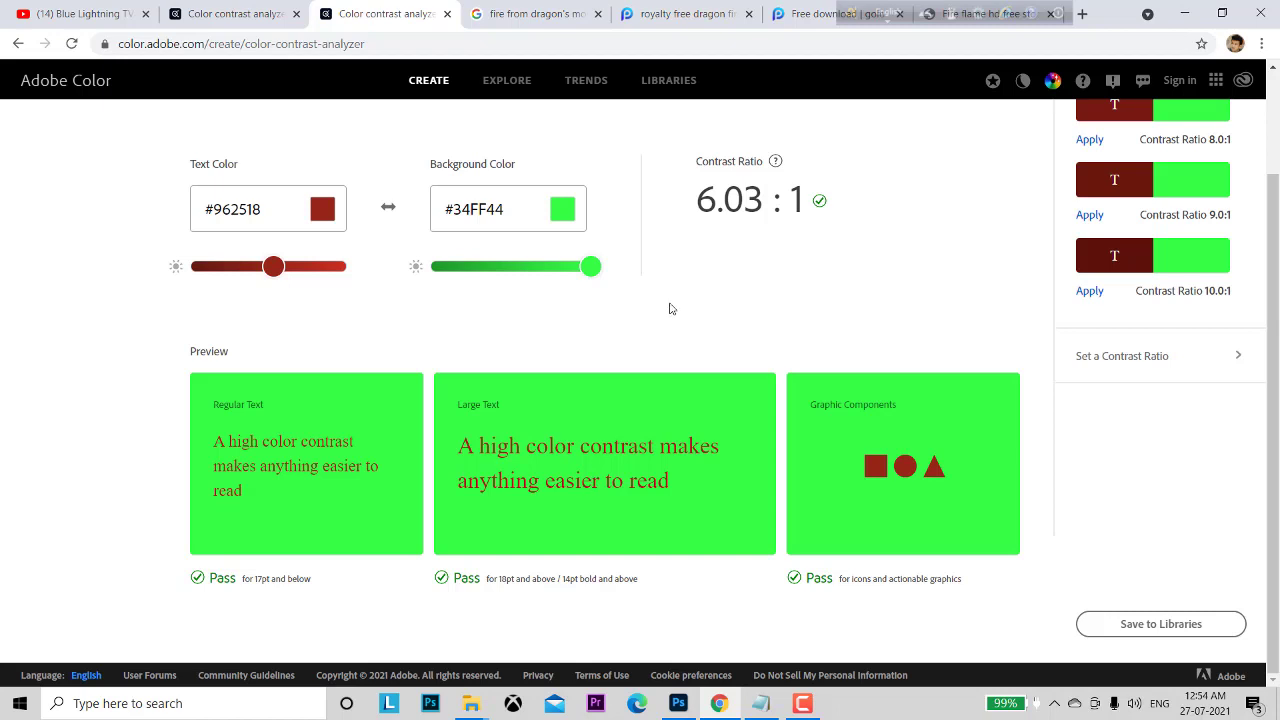
{"action": "scroll", "coordinate": [670, 308], "scroll_direction": "up", "scroll_amount": 1}
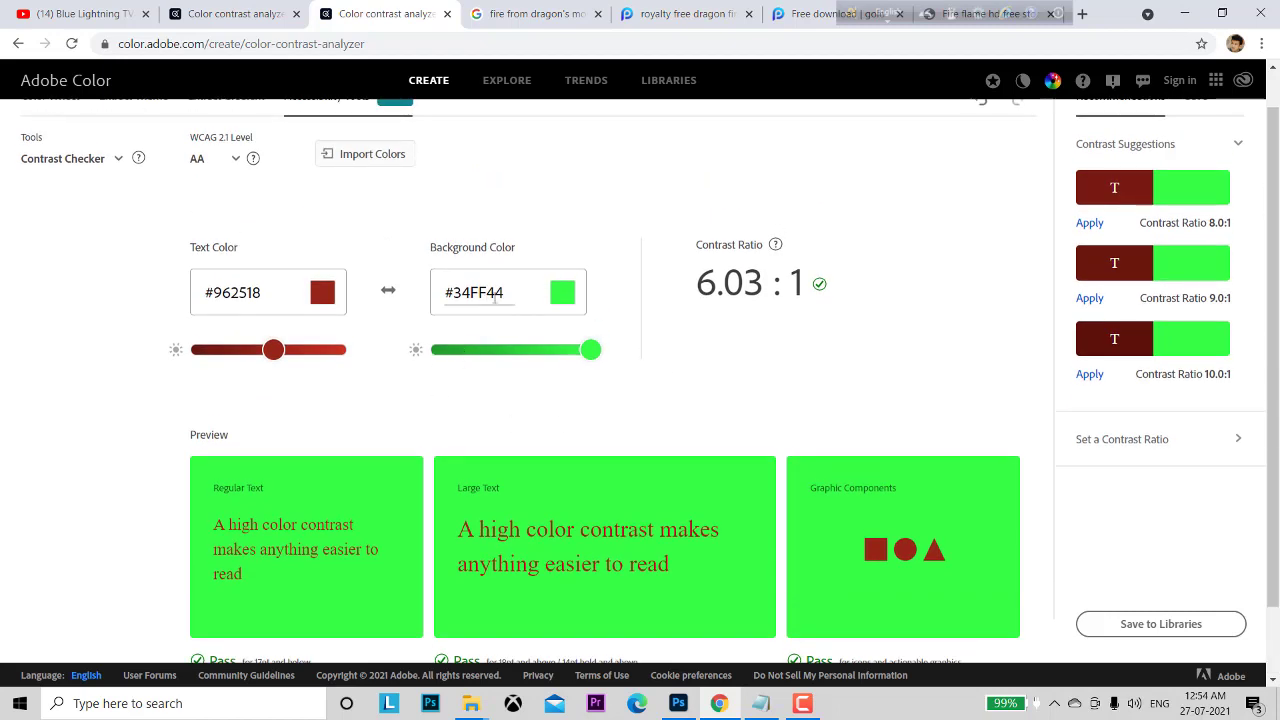
Reset the background to #FF0000 and apply the near-black #180201 text suggestion (5.01:1).
{"action": "left_click_drag", "start_coordinate": [509, 291], "coordinate": [444, 292]}
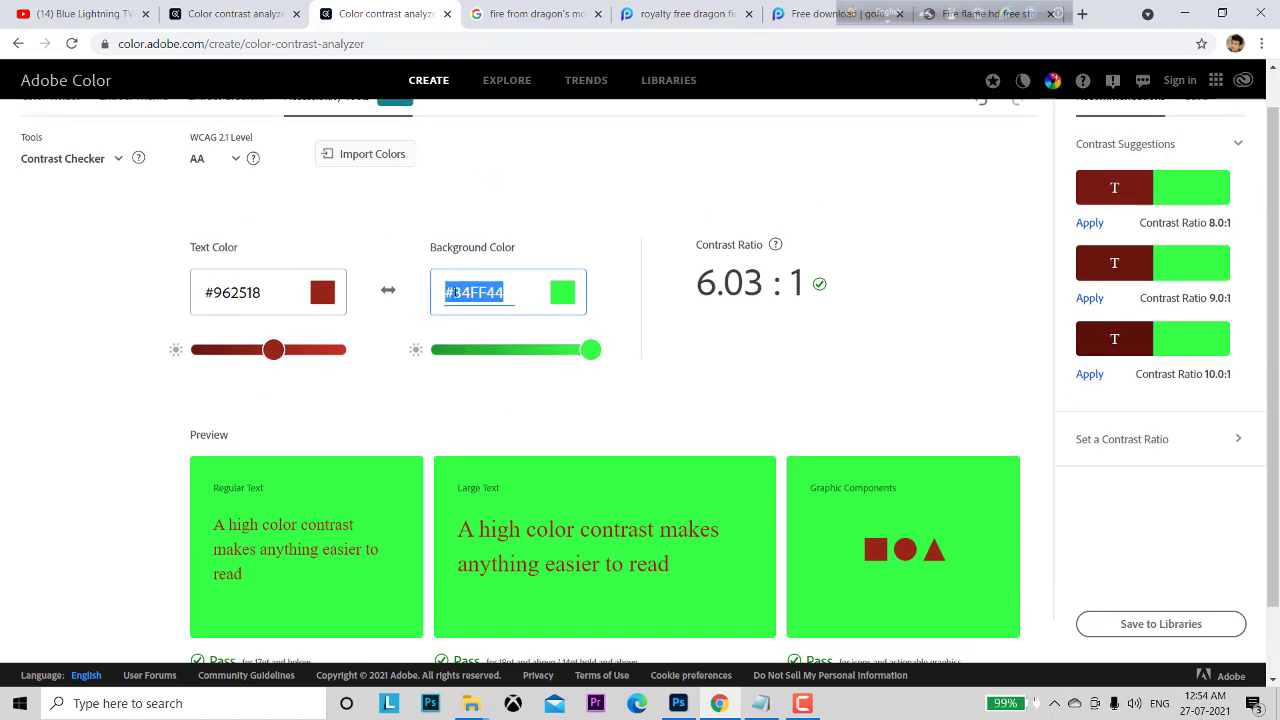
{"action": "right_click", "coordinate": [478, 297]}
{"action": "left_click", "coordinate": [521, 374]}
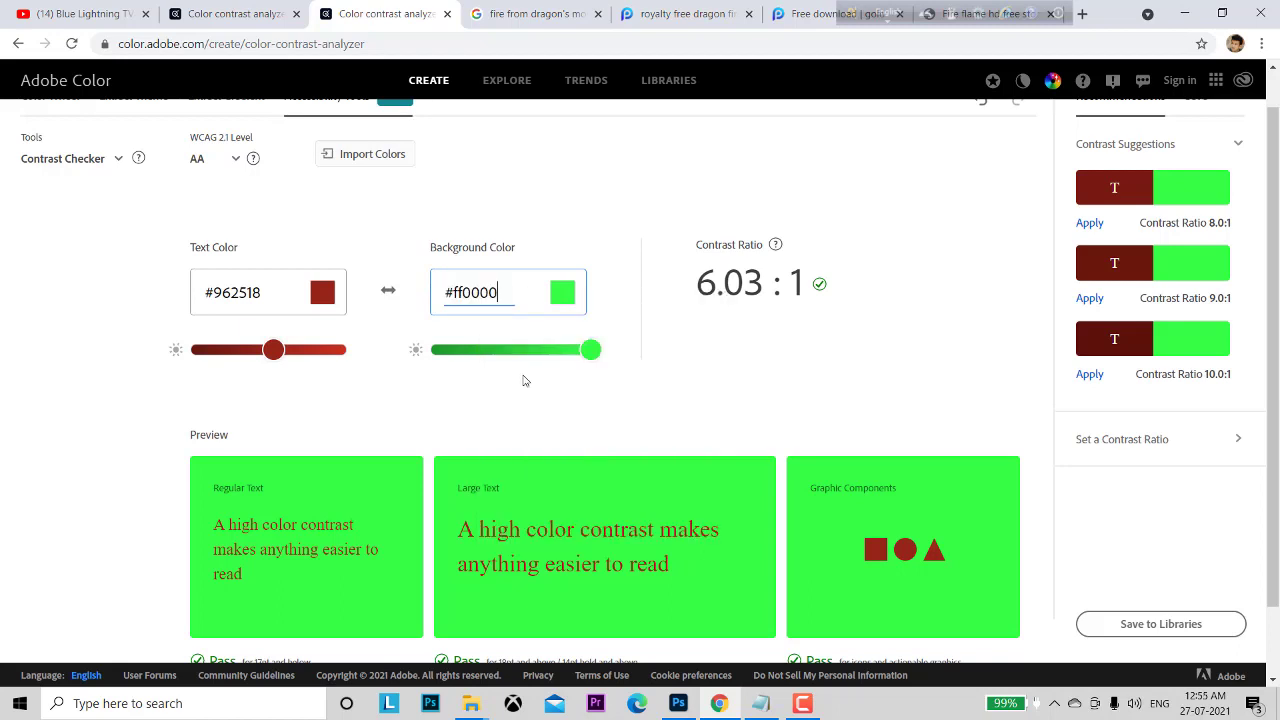
{"action": "left_click", "coordinate": [742, 377]}
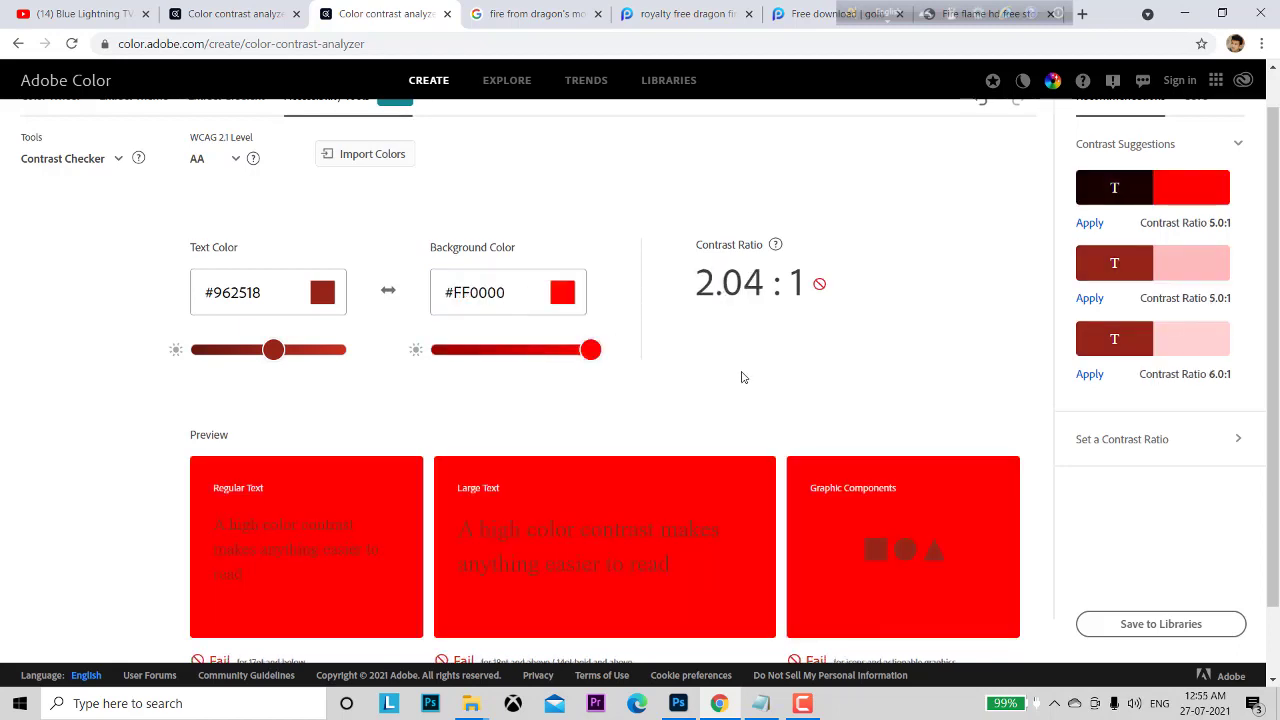
{"action": "scroll", "coordinate": [742, 377], "scroll_direction": "down", "scroll_amount": 1}
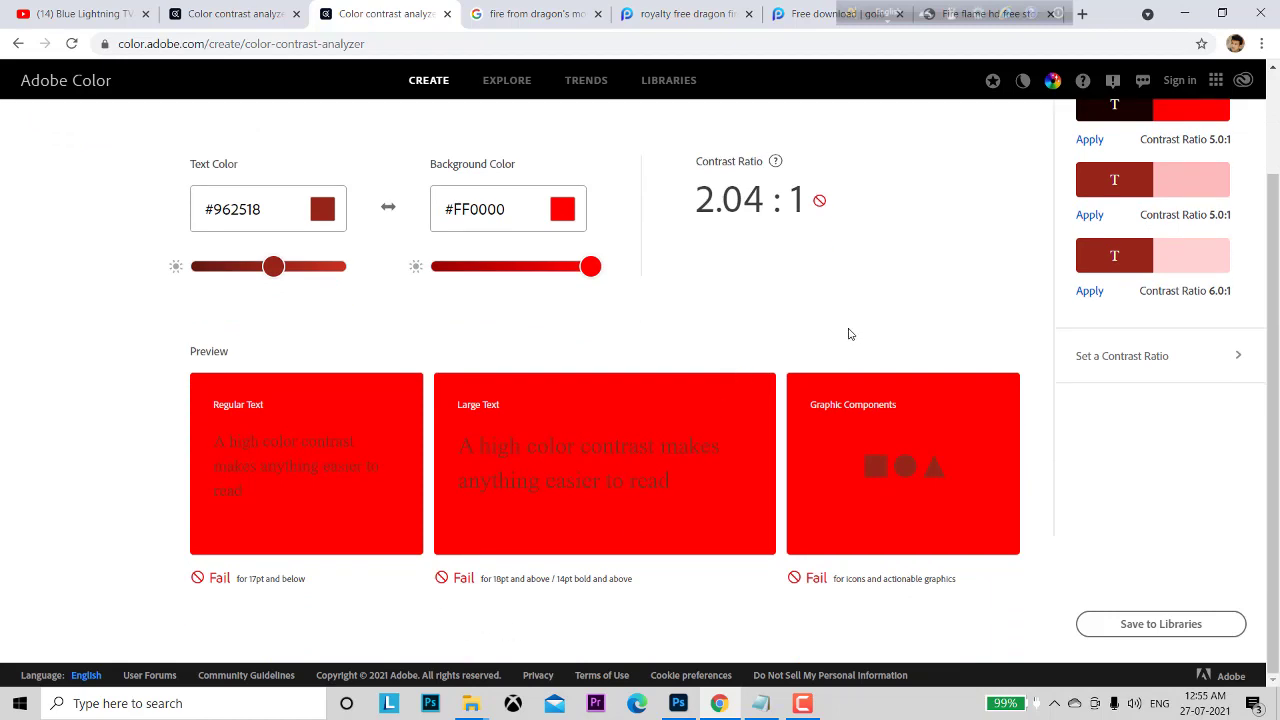
{"action": "scroll", "coordinate": [850, 335], "scroll_direction": "up", "scroll_amount": 2}
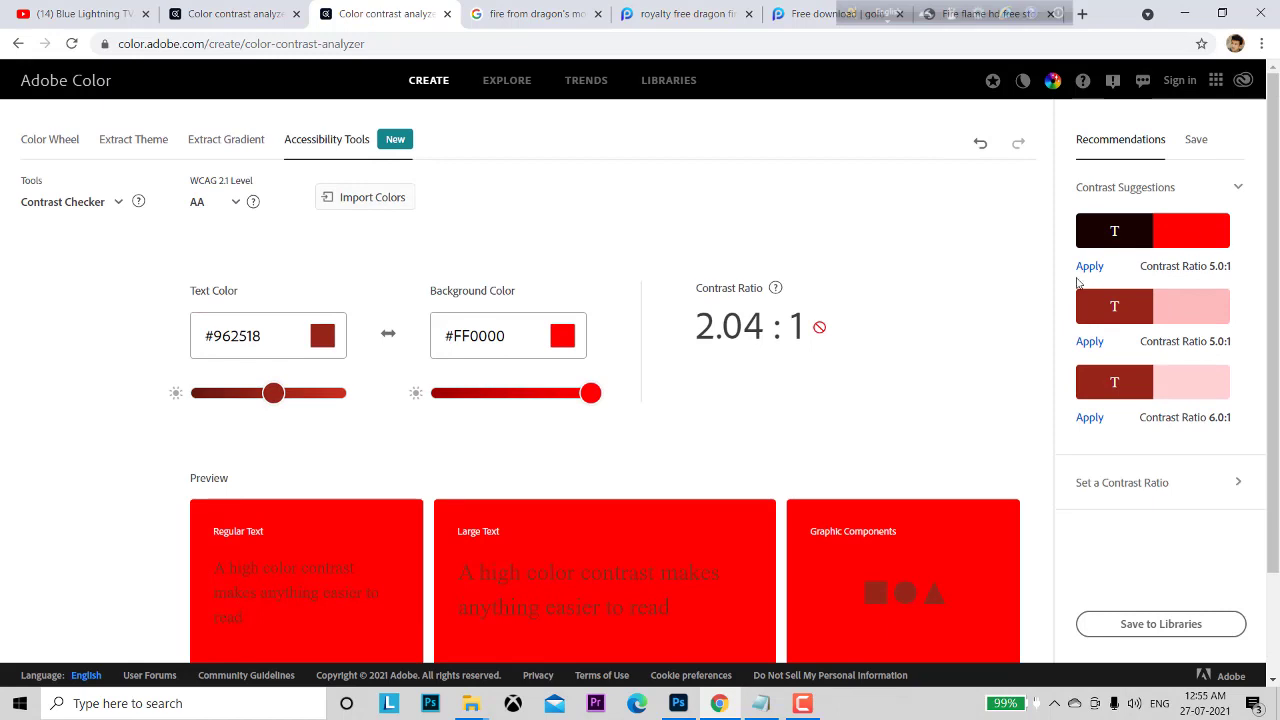
{"action": "left_click", "coordinate": [1088, 267]}
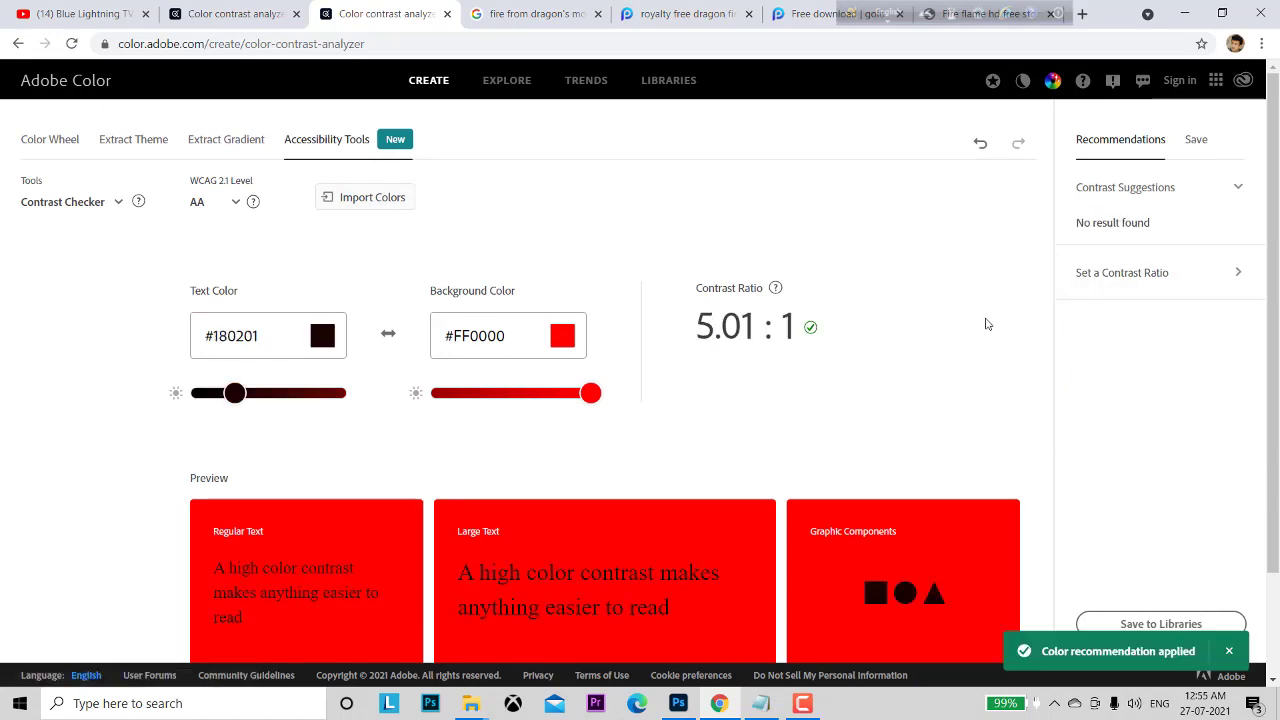
{"action": "scroll", "coordinate": [811, 337], "scroll_direction": "down", "scroll_amount": 2}
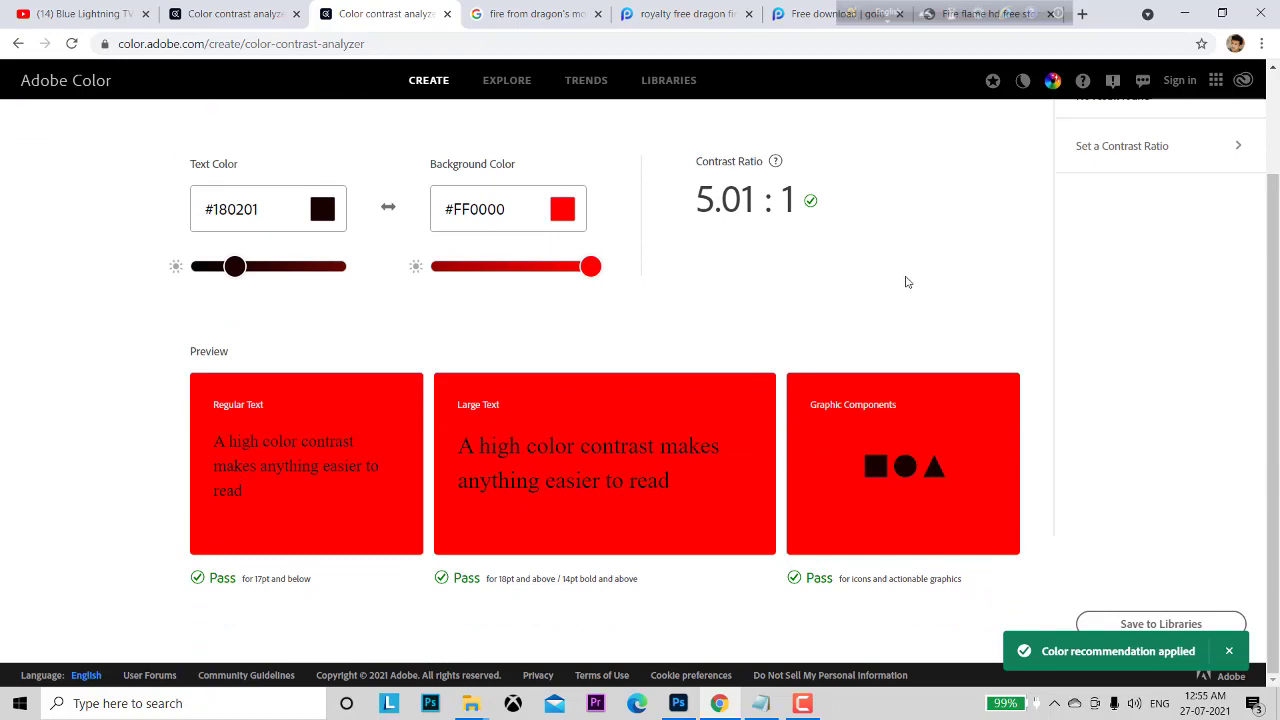
Copy the #FF0000 background hex and switch back to Photoshop.
{"action": "left_click", "coordinate": [509, 209]}
{"action": "left_click_drag", "start_coordinate": [511, 209], "coordinate": [440, 209]}
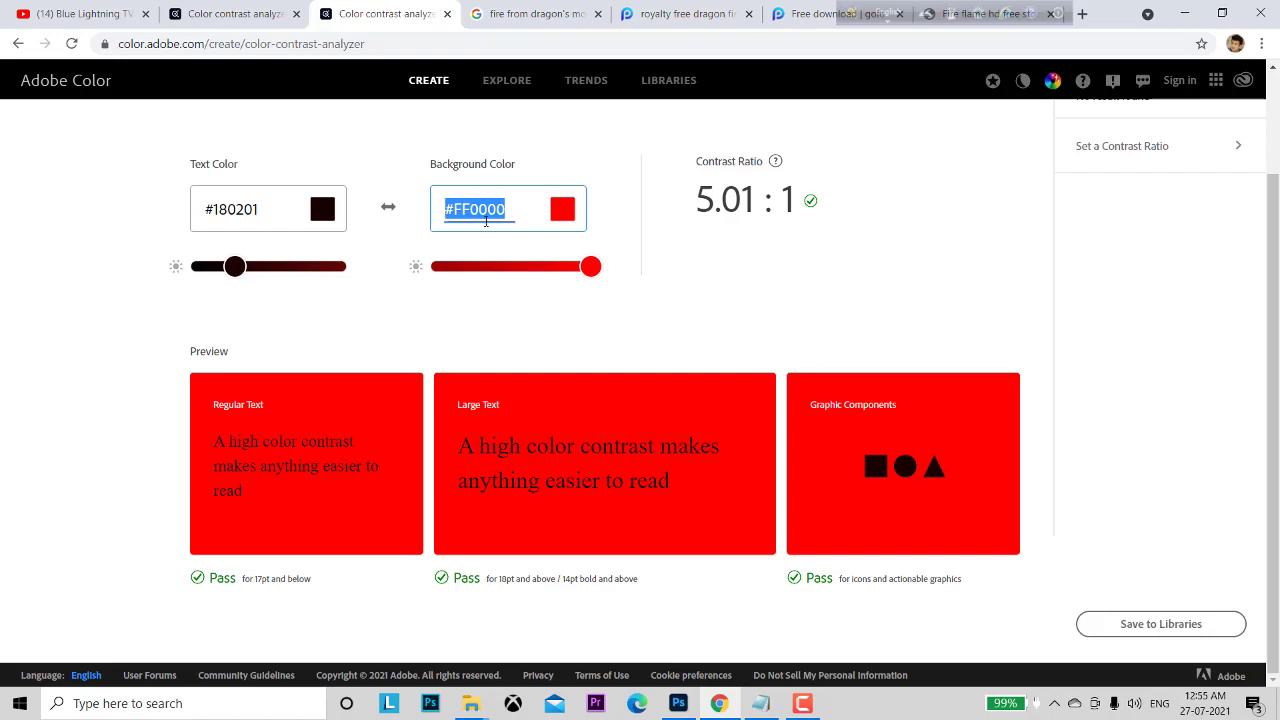
{"action": "right_click", "coordinate": [476, 210]}
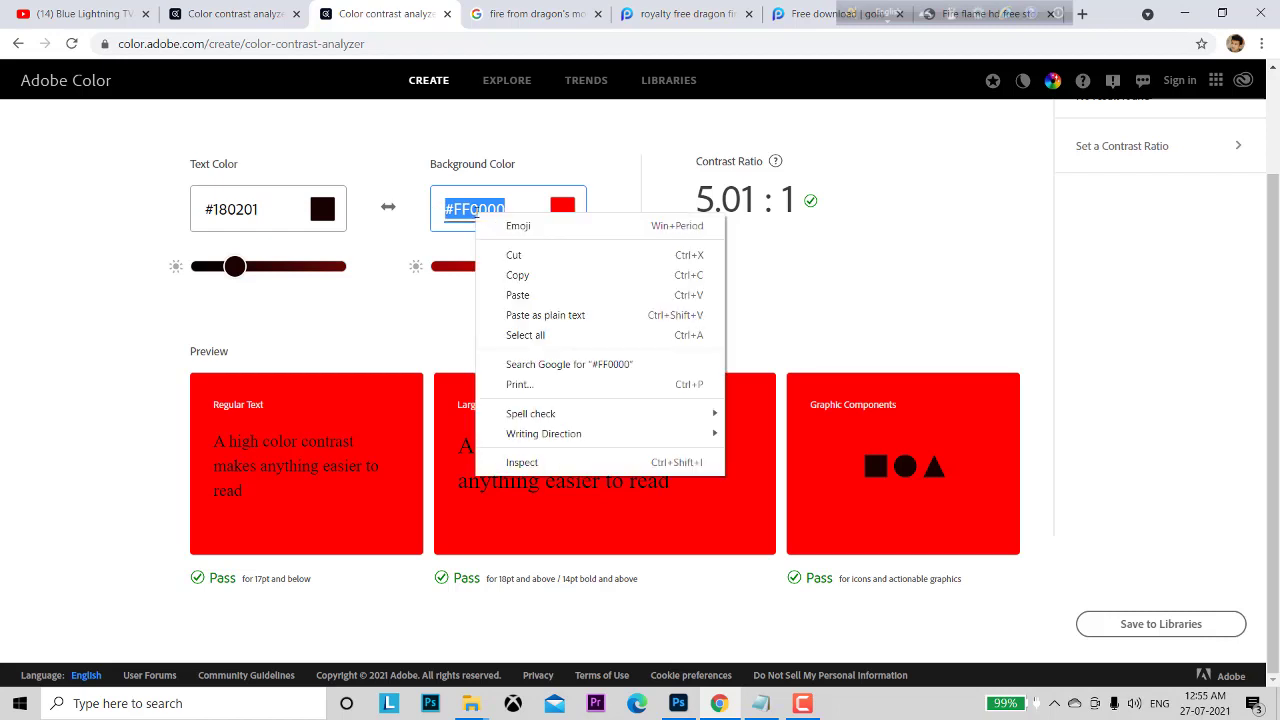
{"action": "left_click", "coordinate": [517, 275]}
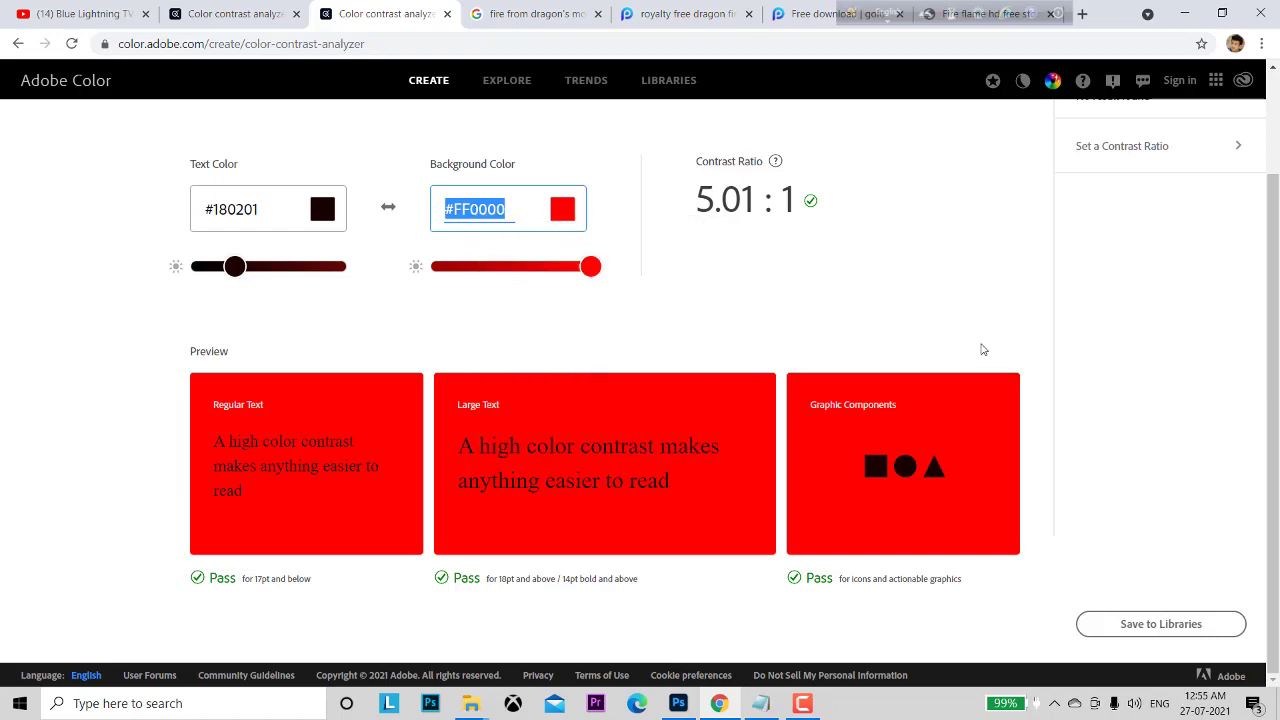
{"action": "left_click", "coordinate": [679, 704]}
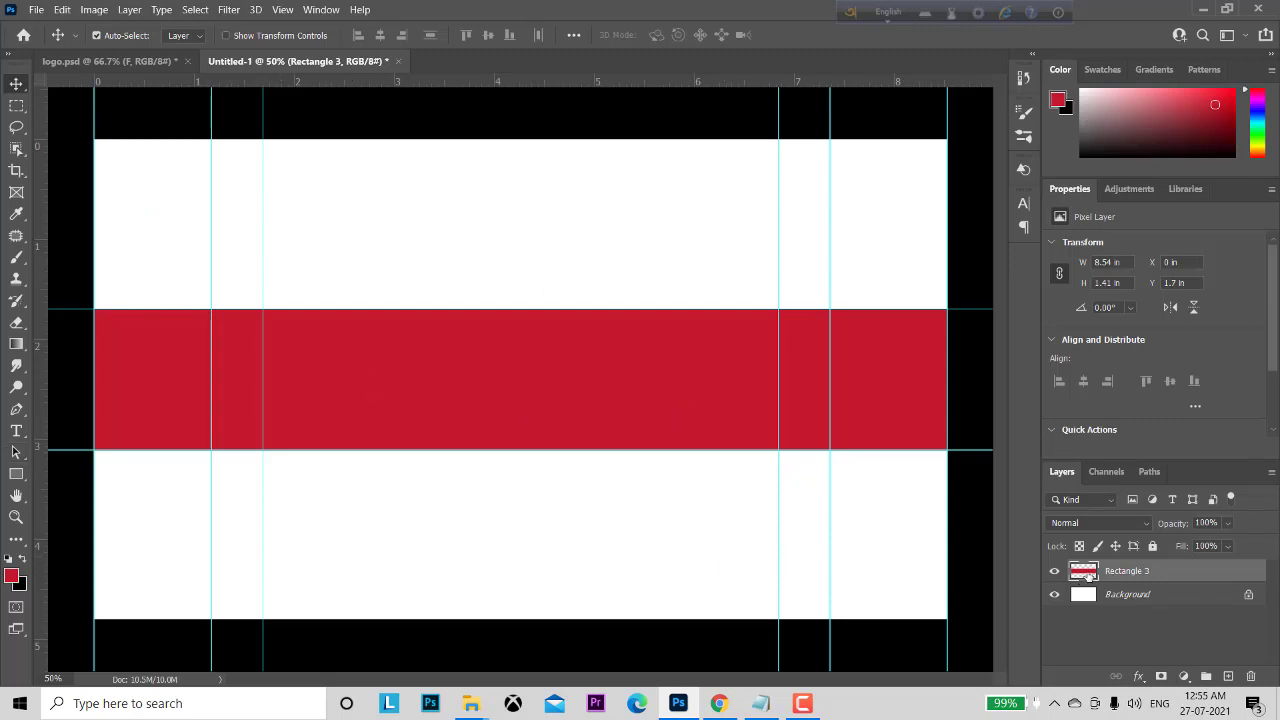
Load the stripe's selection and fill it with foreground colour FF0000.
{"action": "key", "text": "ctrl"}
{"action": "left_click", "coordinate": [1083, 577], "text": "ctrl"}
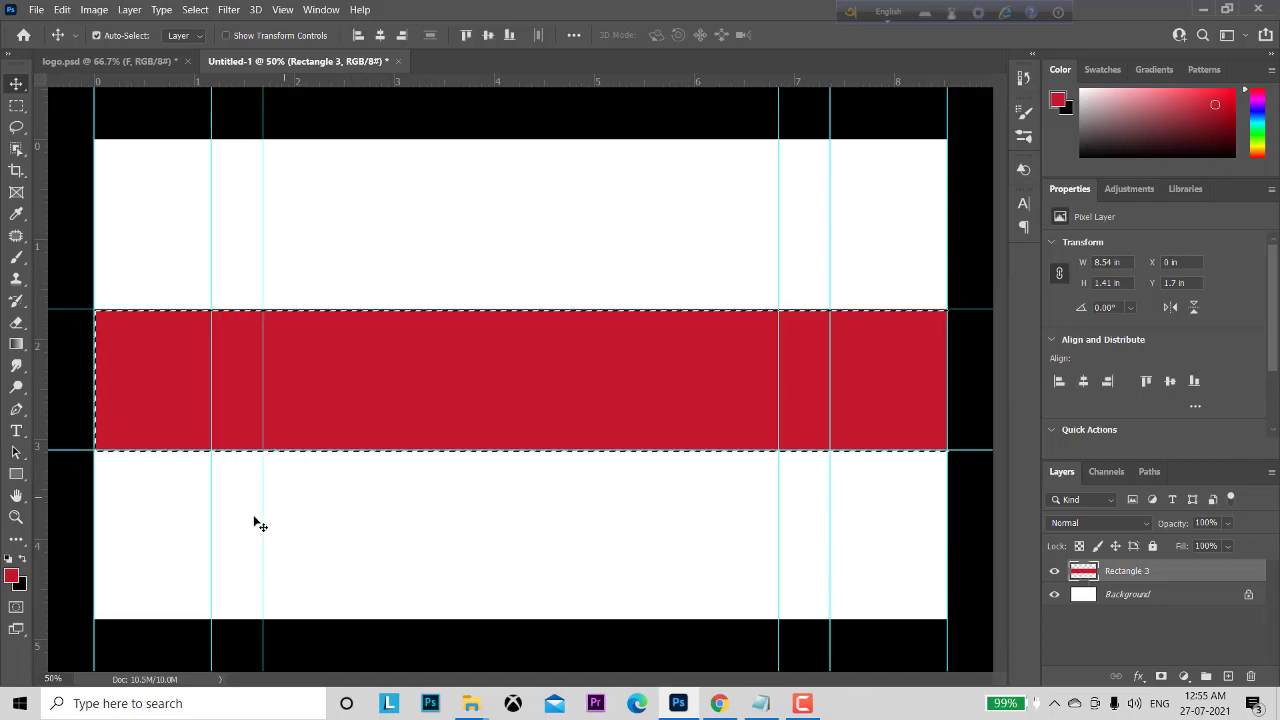
{"action": "left_click", "coordinate": [12, 576]}
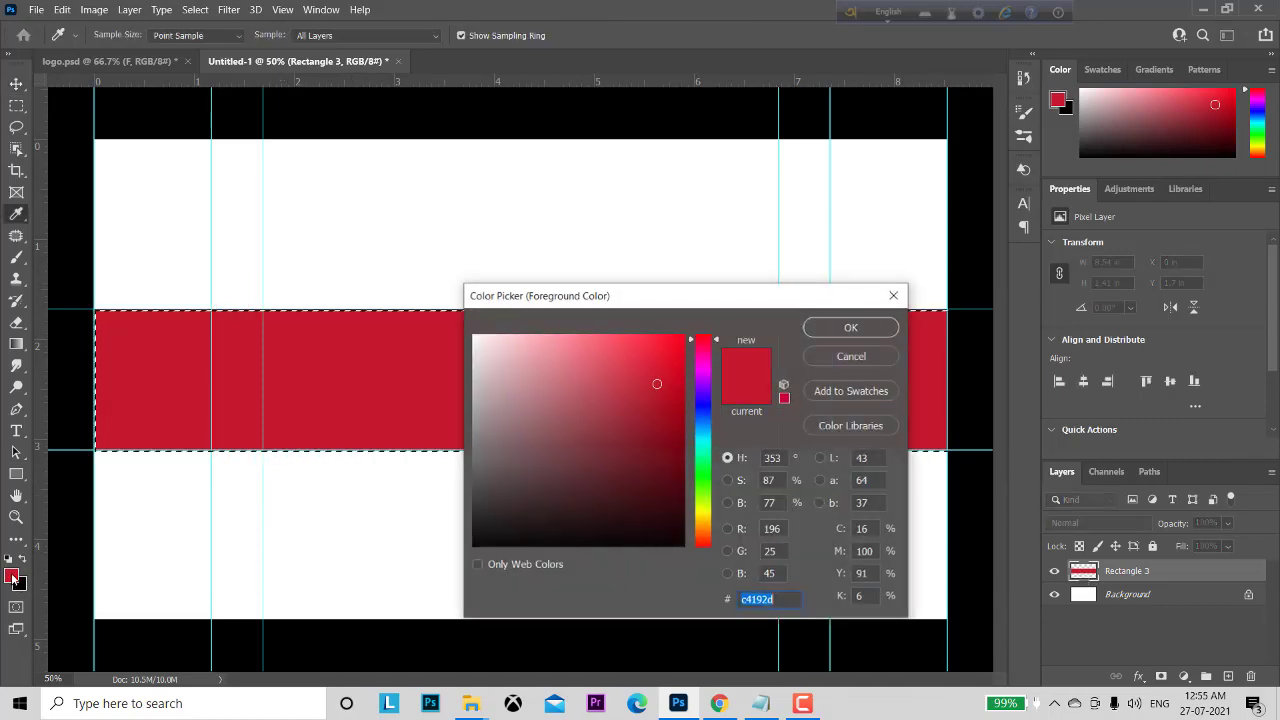
{"action": "right_click", "coordinate": [756, 599]}
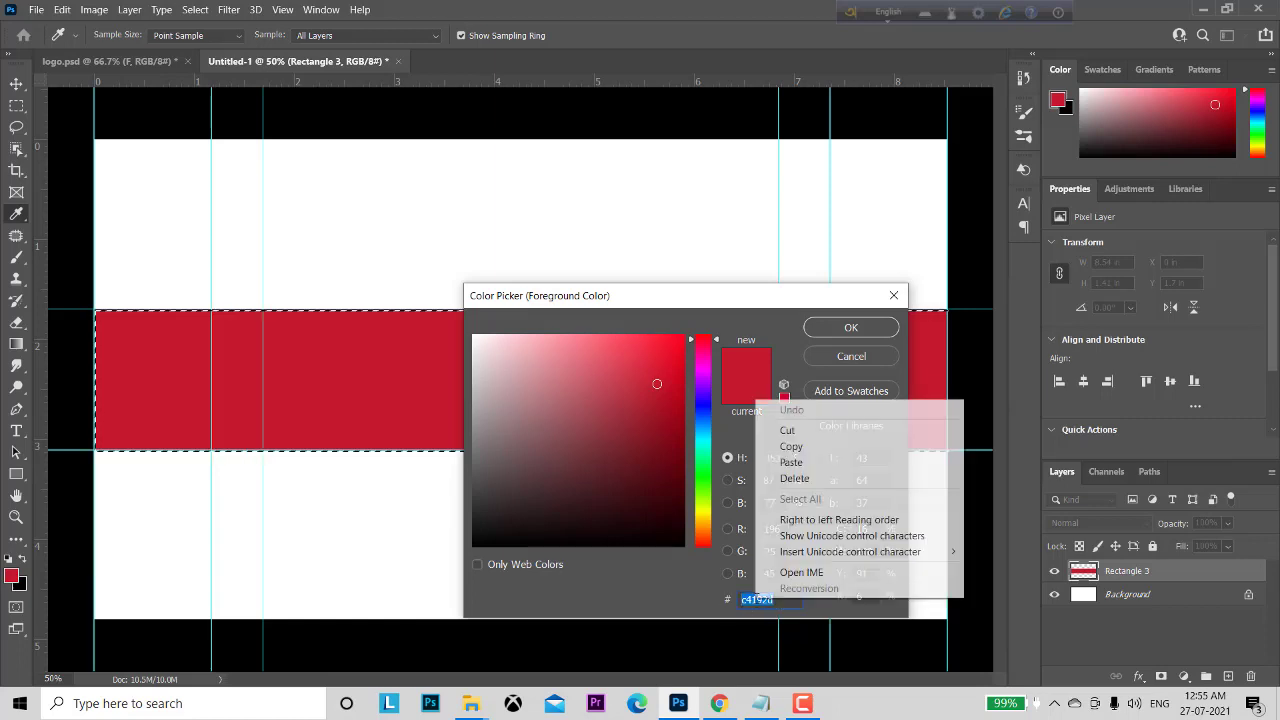
{"action": "left_click", "coordinate": [791, 462]}
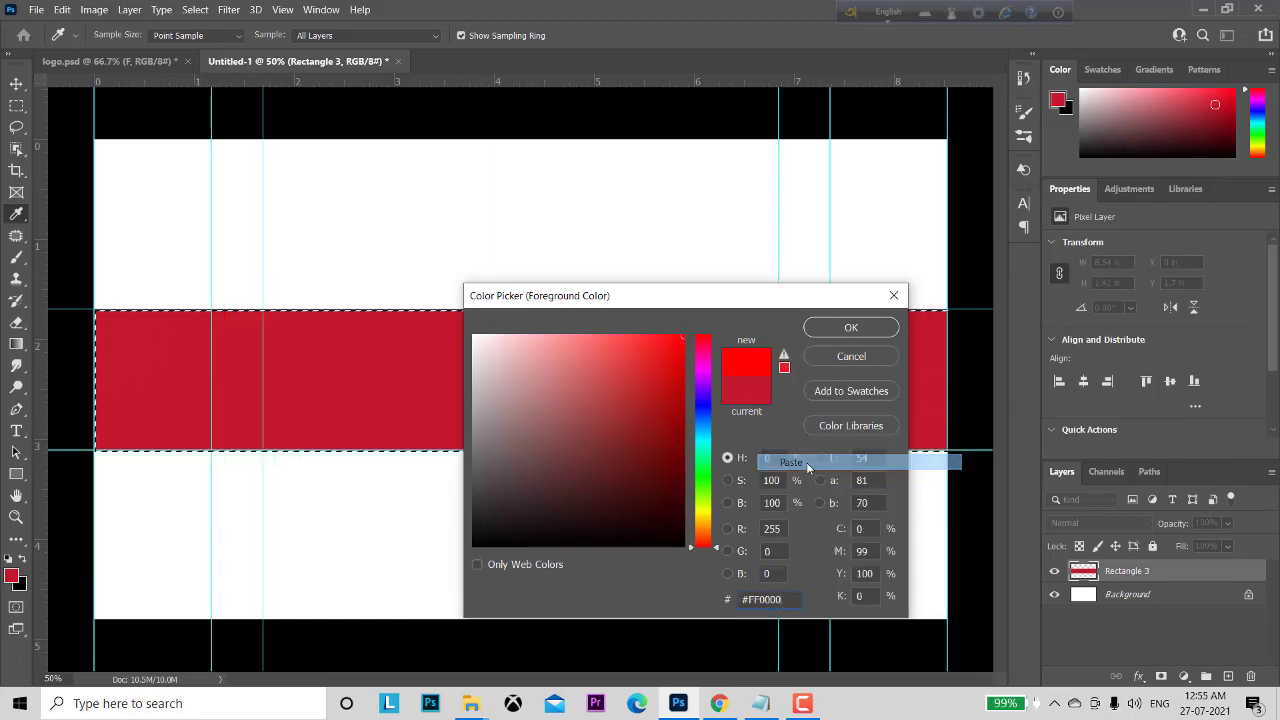
{"action": "left_click", "coordinate": [843, 329]}
{"action": "key", "text": "v"}
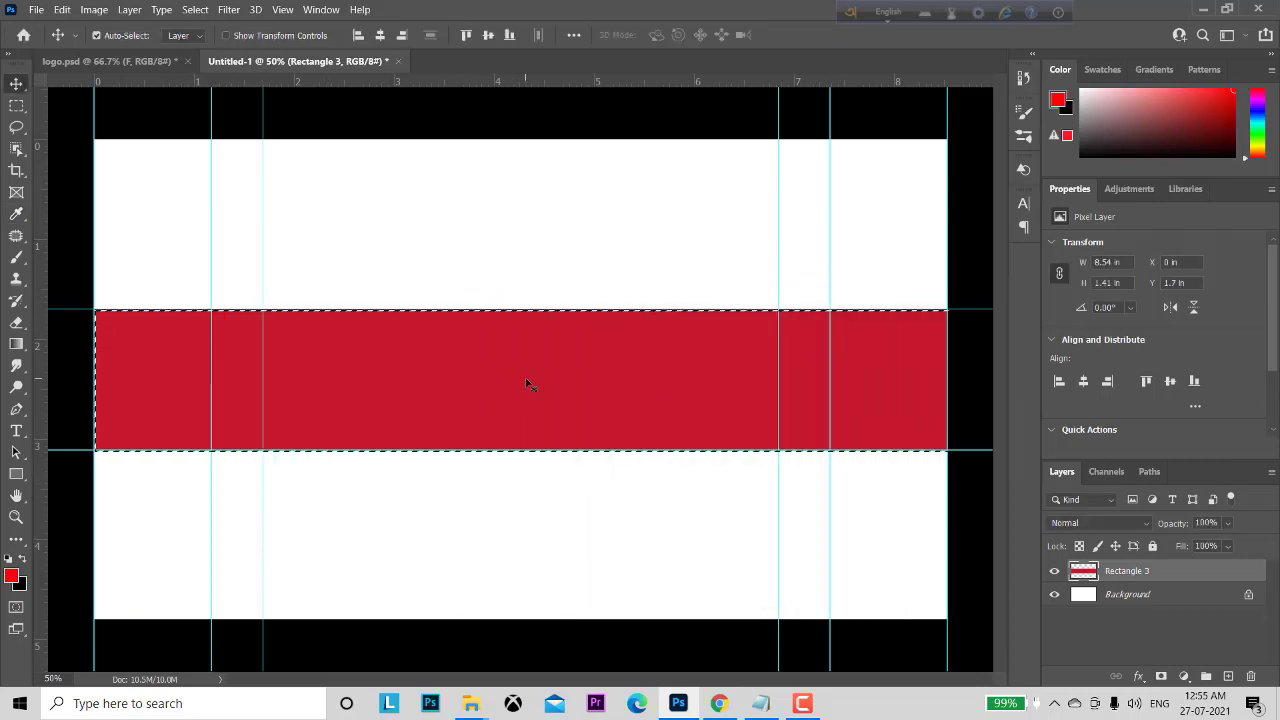
{"action": "key", "text": "alt+BackSpace"}
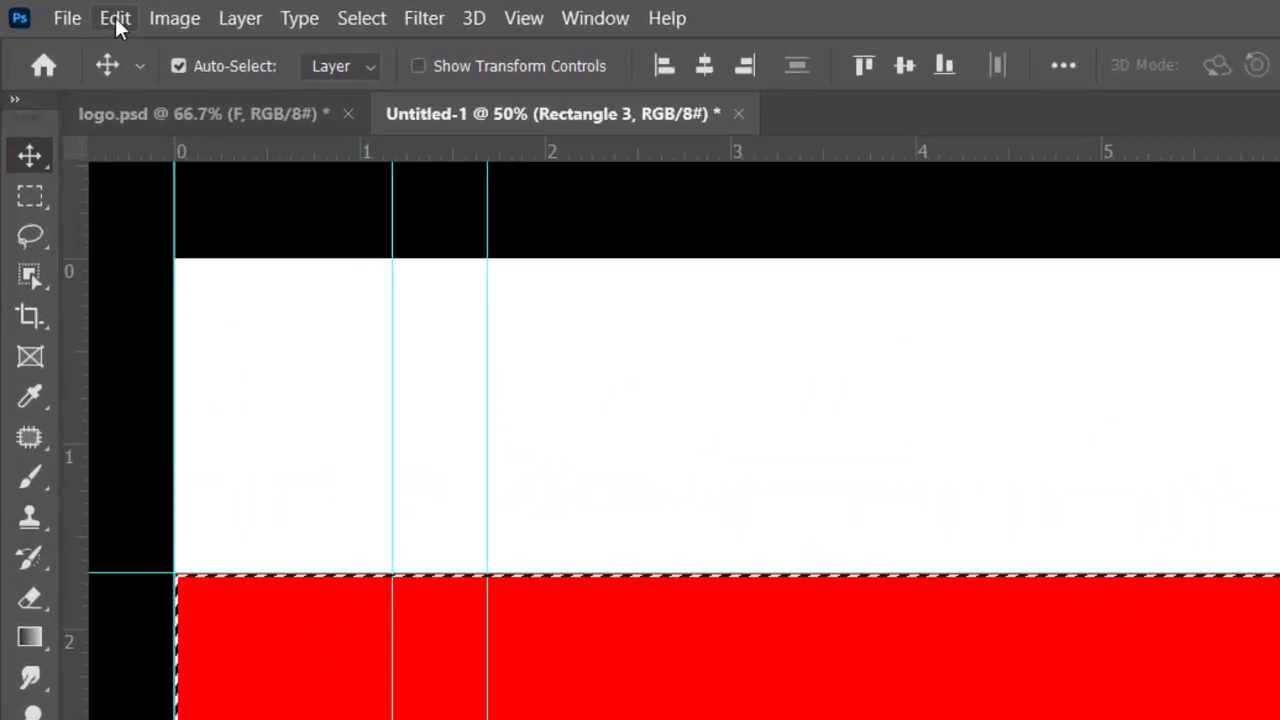
Stroke the red band with an 8 px black inside outline, then deselect.
{"action": "left_click", "coordinate": [102, 18]}
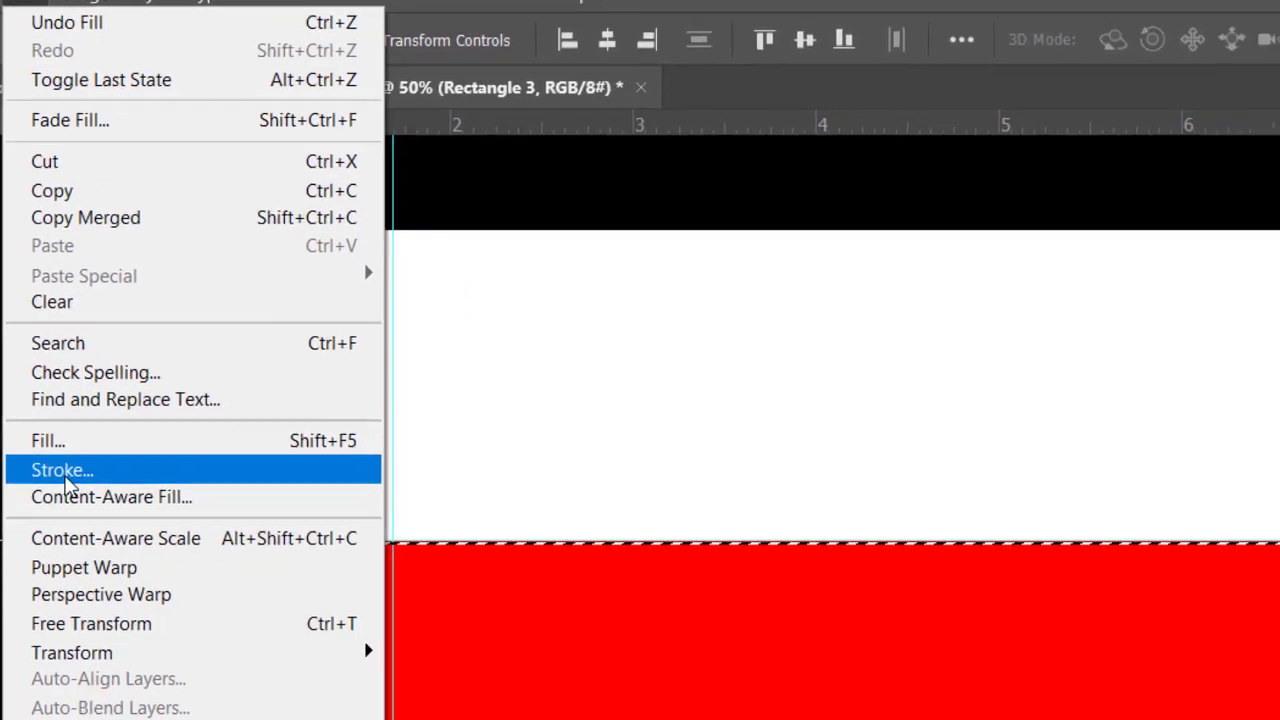
{"action": "left_click", "coordinate": [152, 501]}
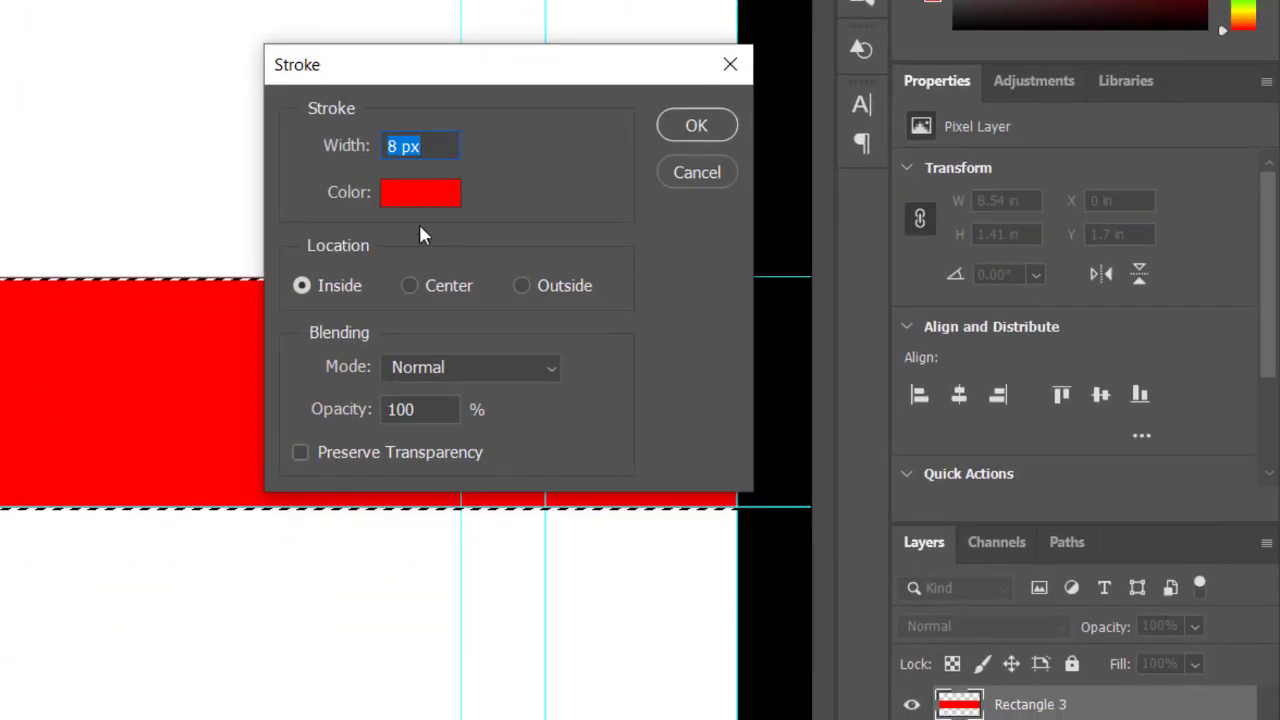
{"action": "left_click", "coordinate": [415, 194]}
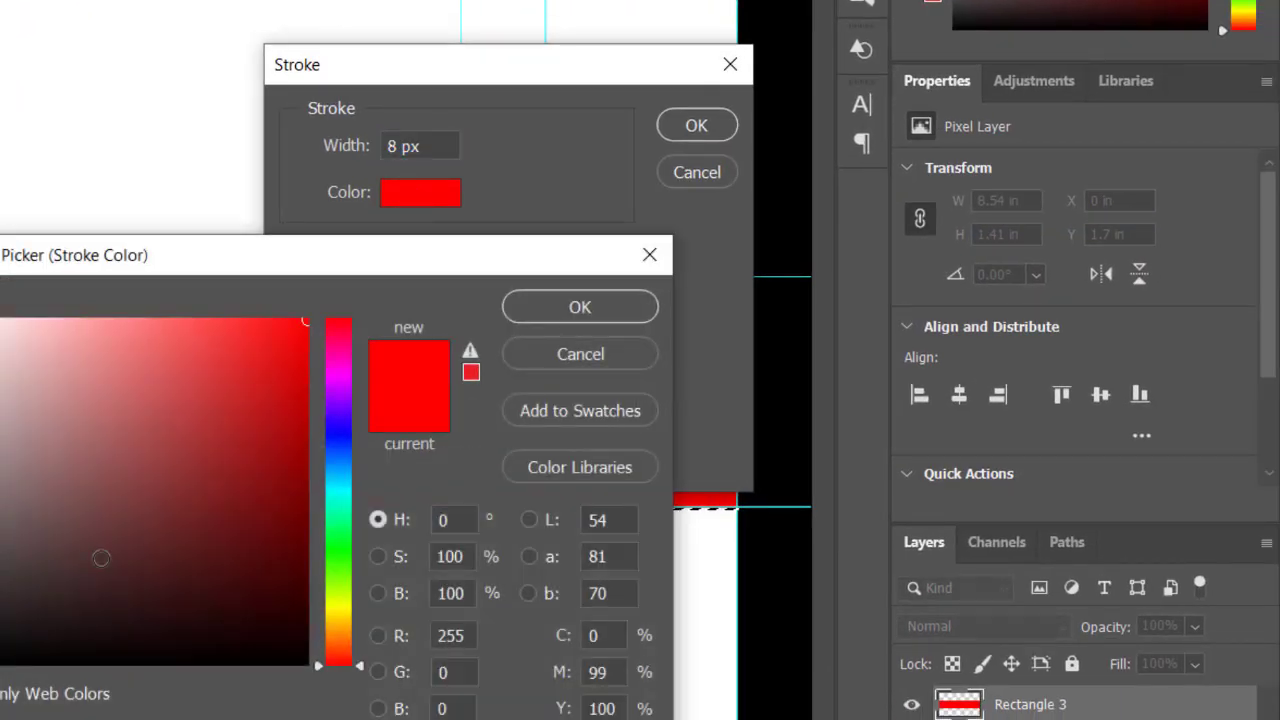
{"action": "left_click", "coordinate": [30, 662]}
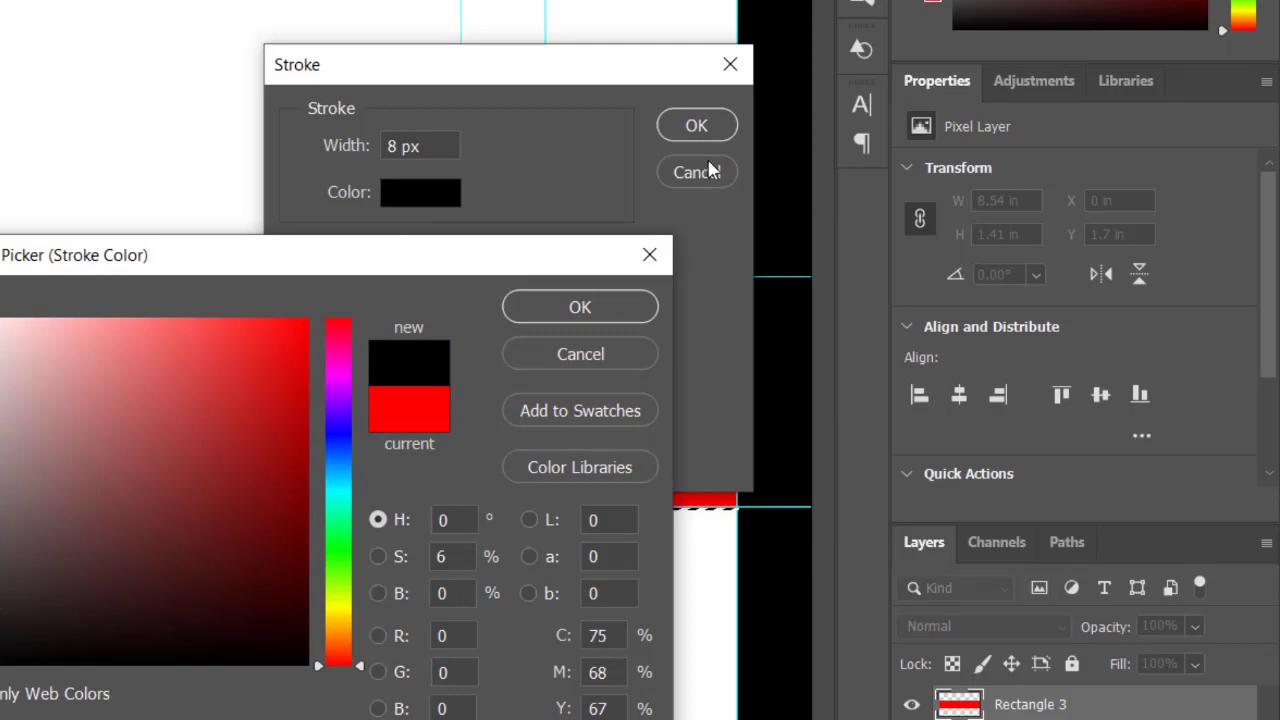
{"action": "left_click", "coordinate": [578, 310]}
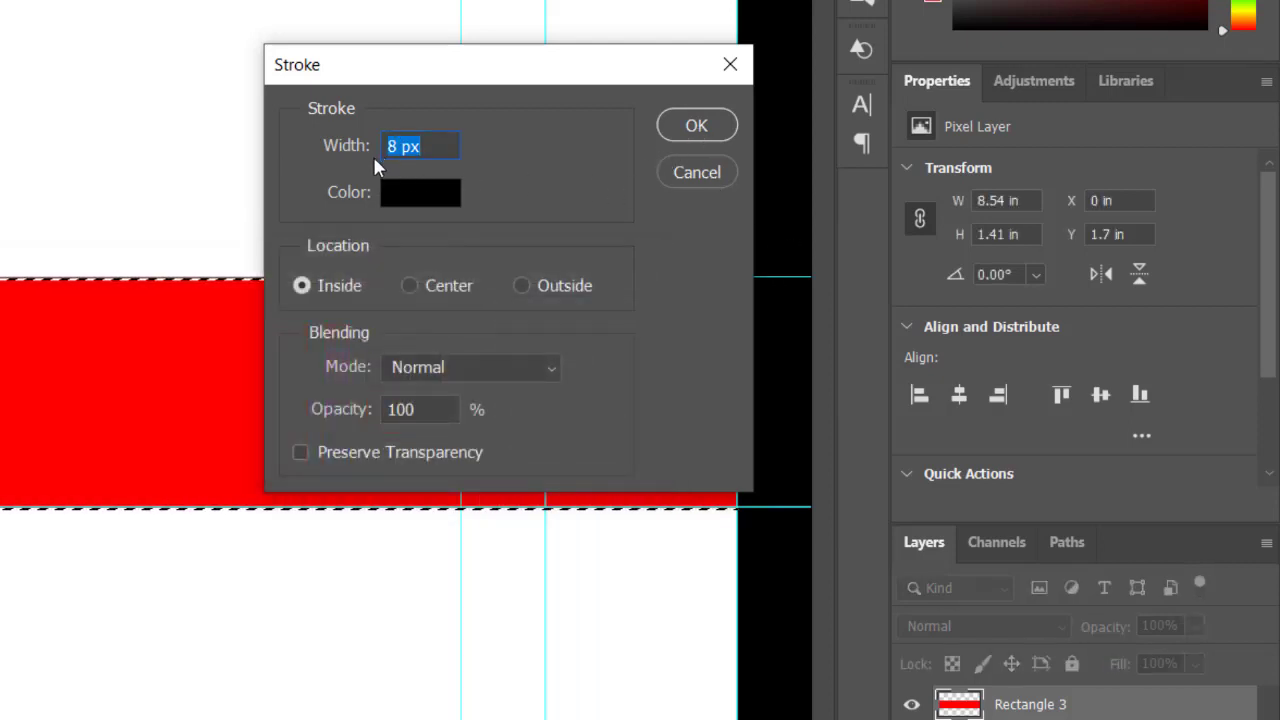
{"action": "left_click", "coordinate": [693, 127]}
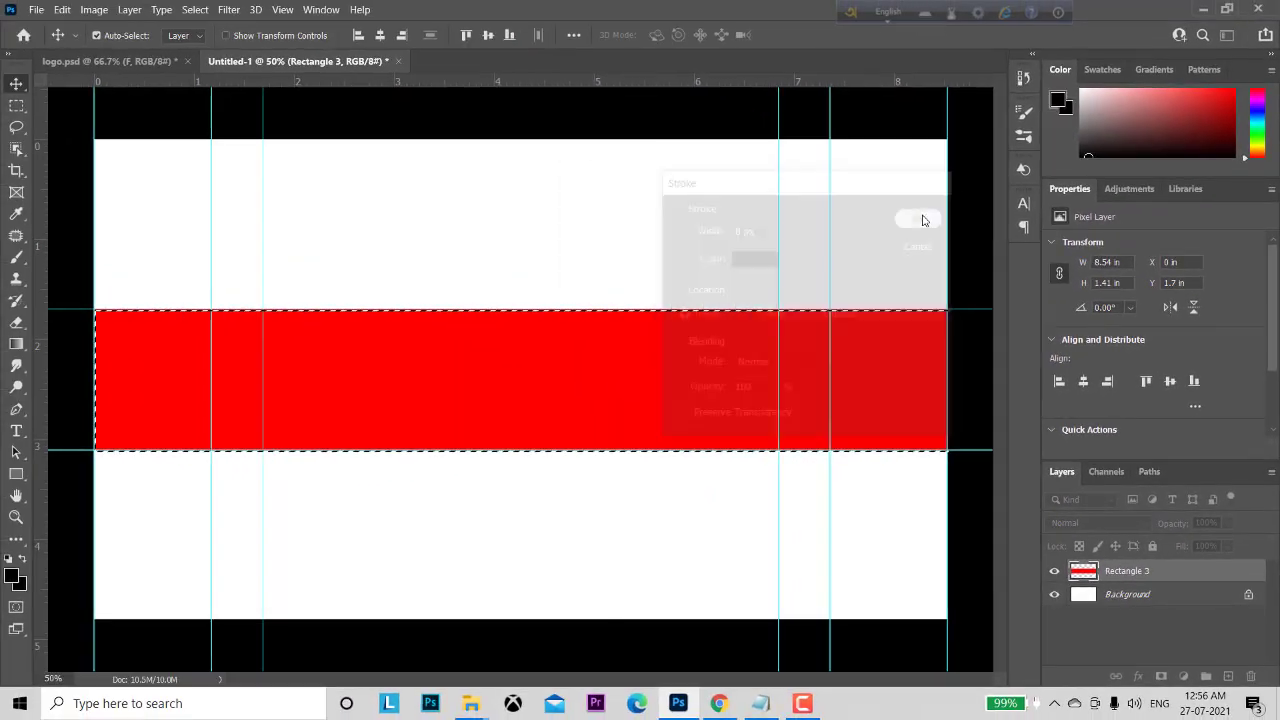
{"action": "key", "text": "ctrl"}
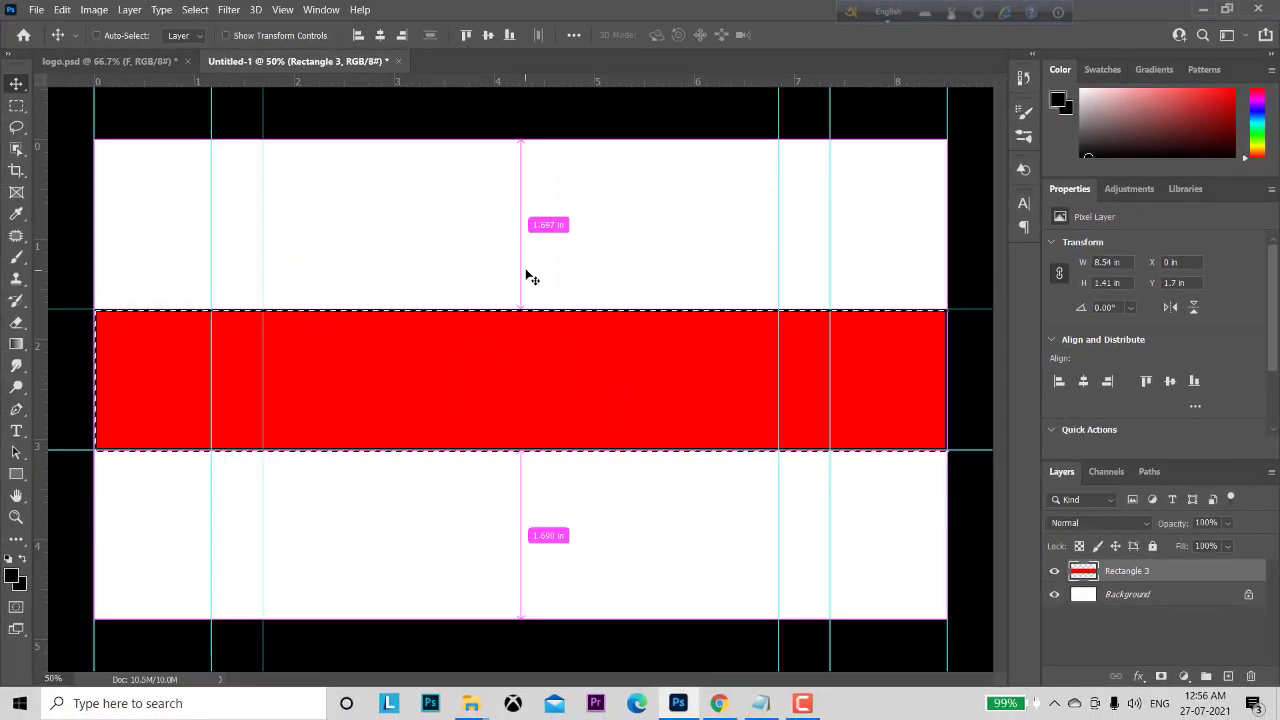
{"action": "key", "text": "ctrl+d"}
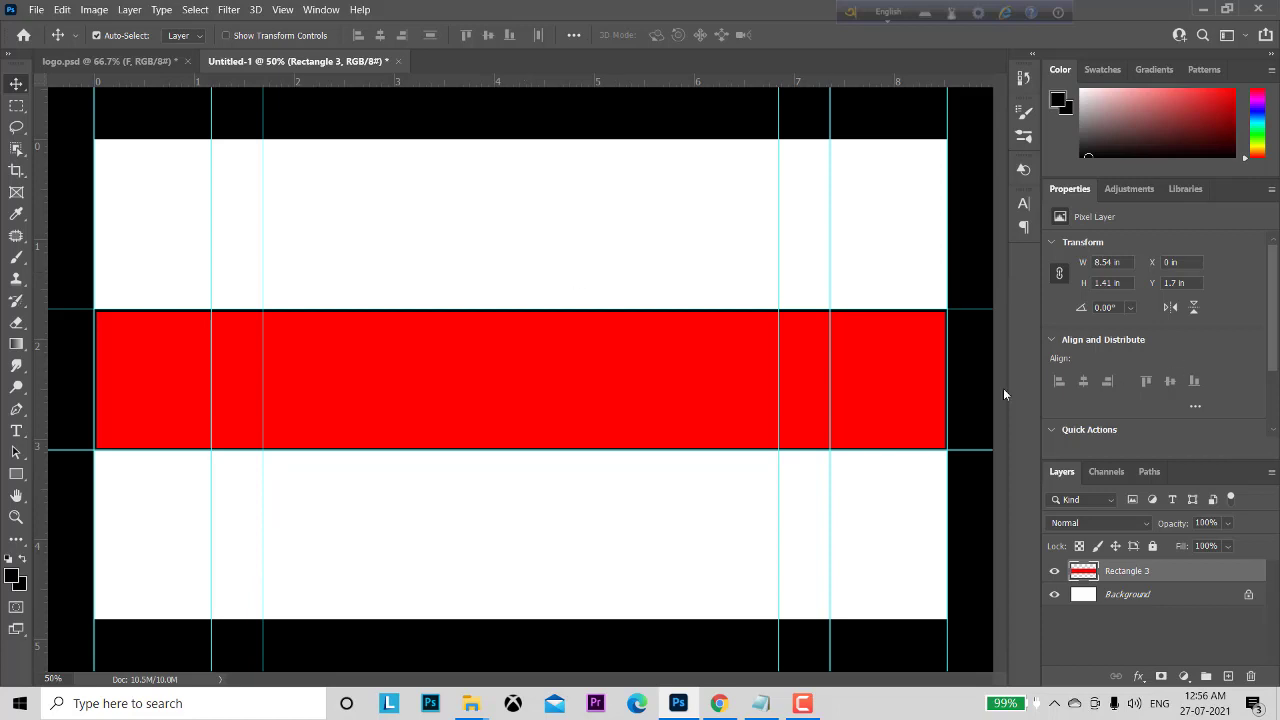
Add a type layer reading 'Photoshop Channel' above the red band.
{"action": "left_click", "coordinate": [16, 432]}
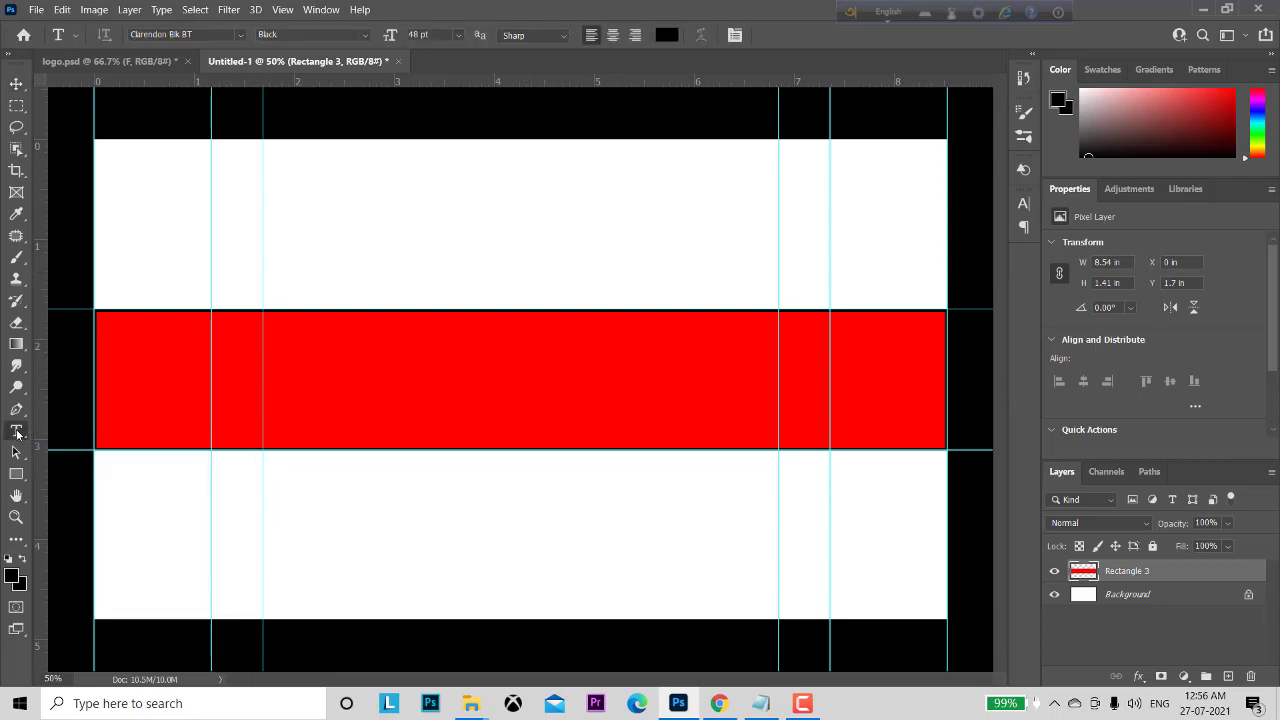
{"action": "left_click", "coordinate": [358, 335]}
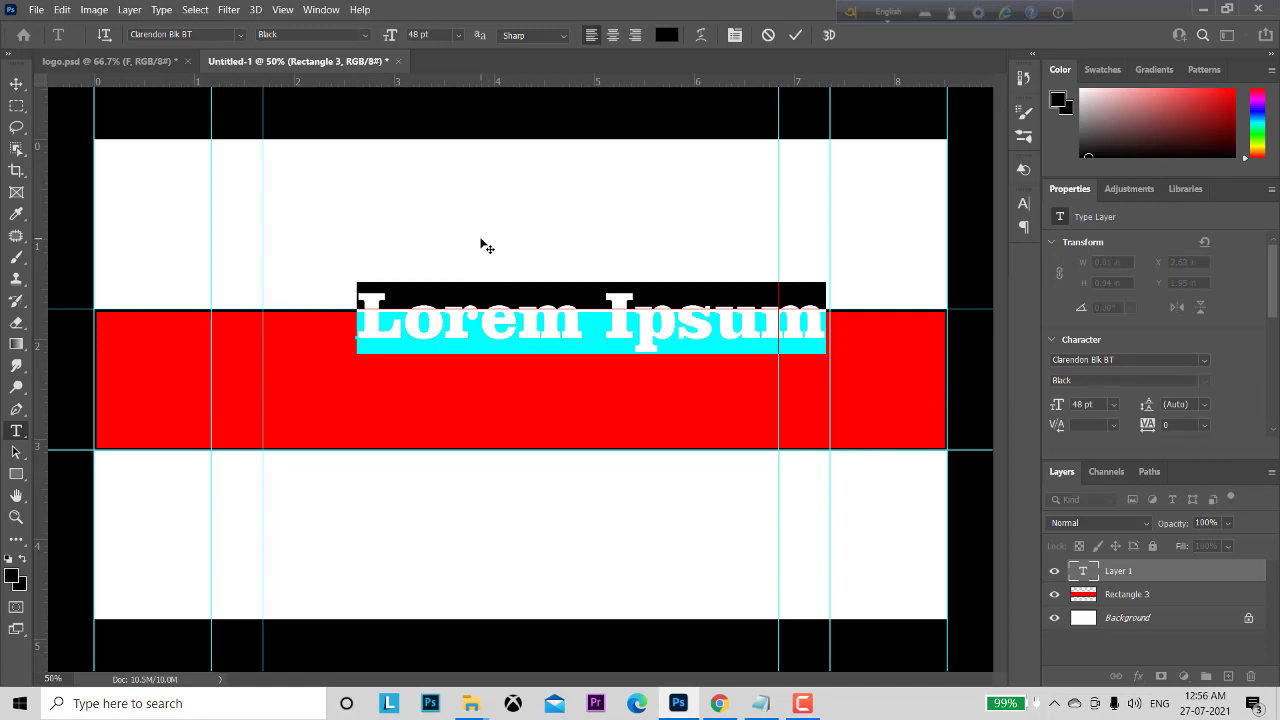
{"action": "key", "text": "Caps_Lock"}
{"action": "type", "text": "P"}
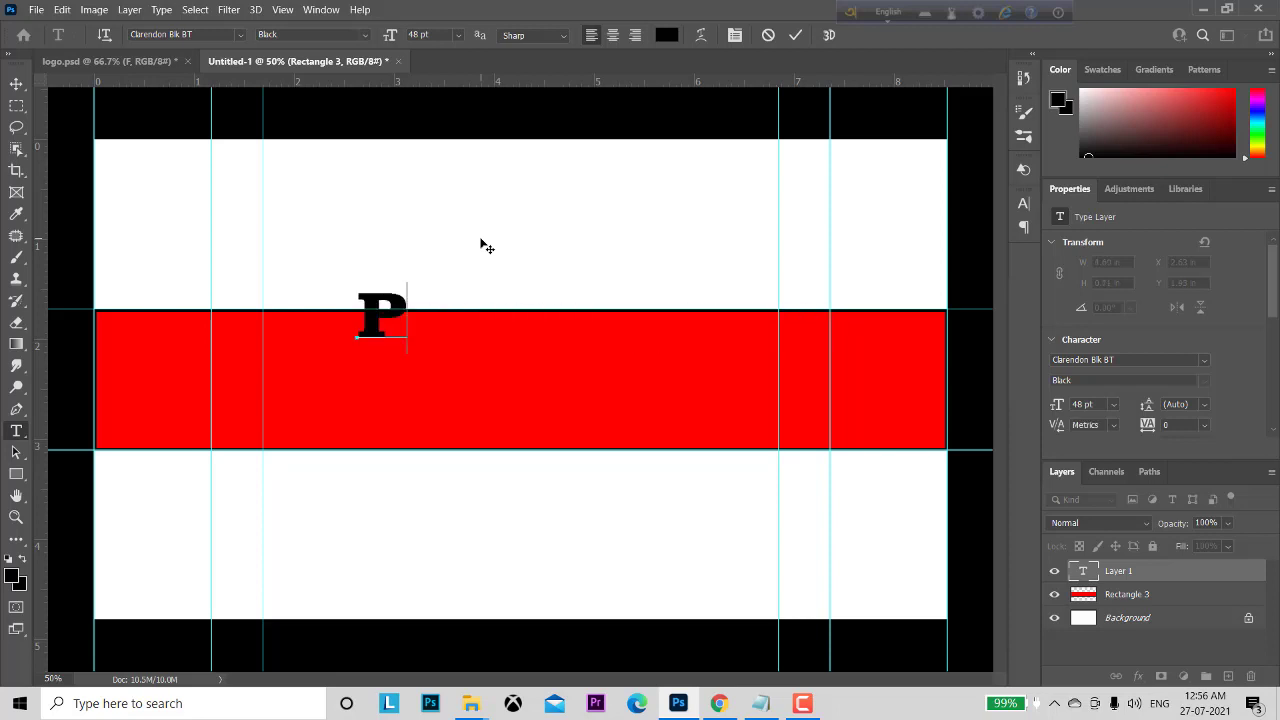
{"action": "key", "text": "Caps_Lock"}
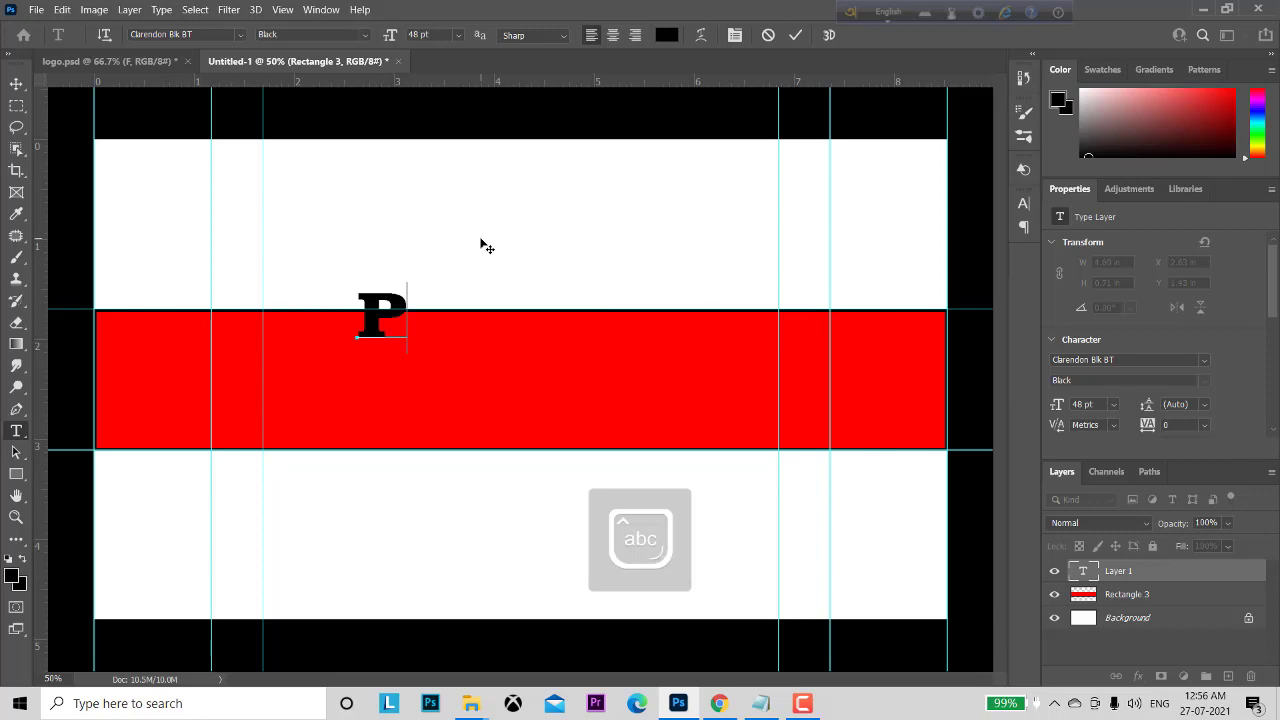
{"action": "type", "text": "ho"}
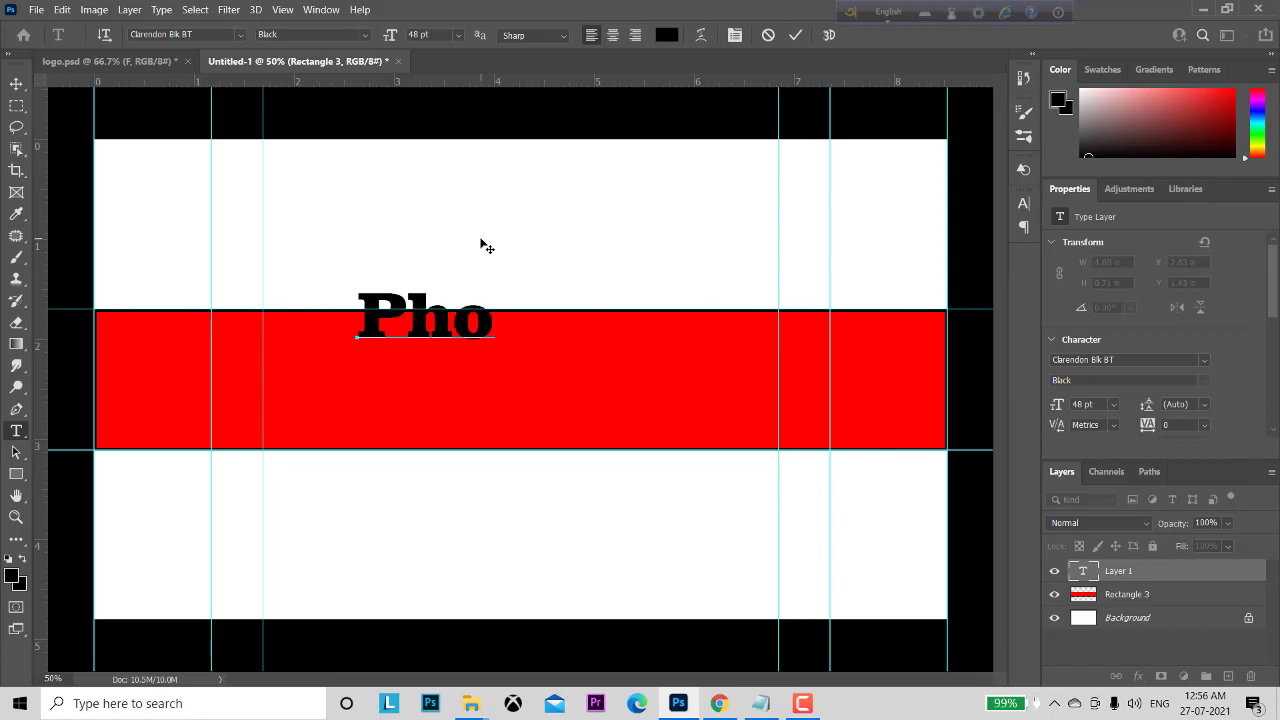
{"action": "type", "text": "tos"}
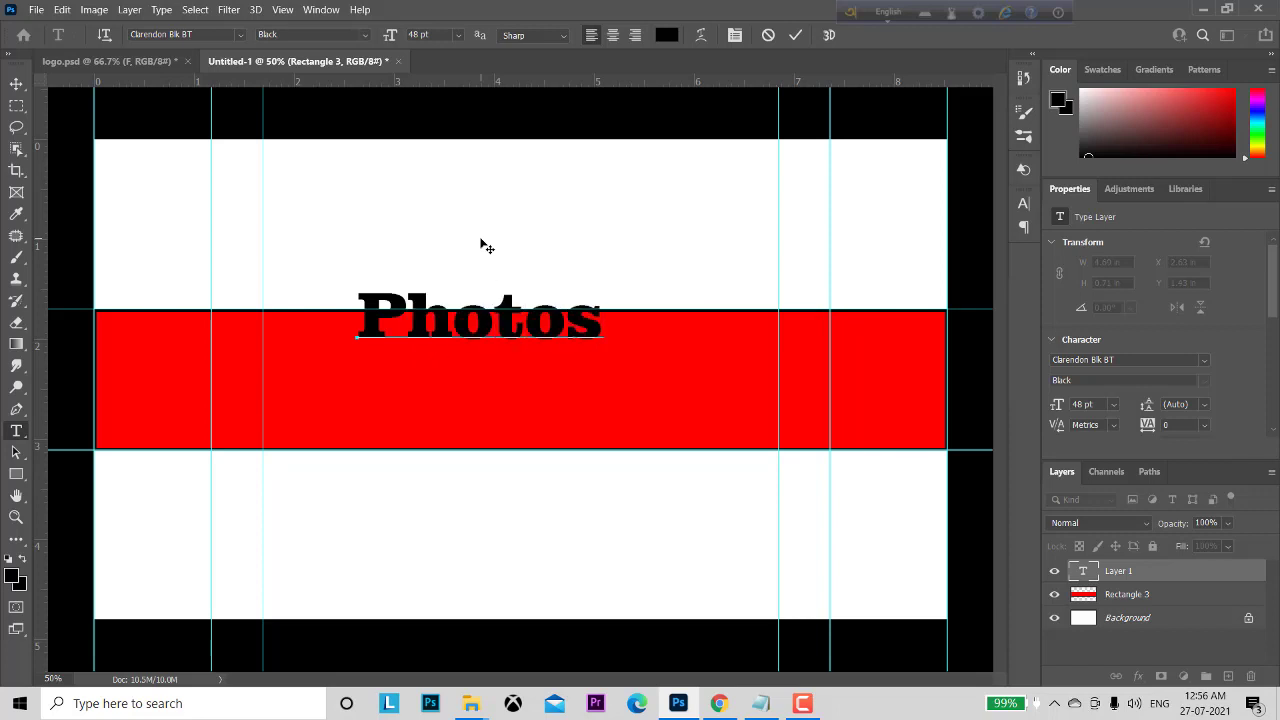
{"action": "type", "text": "hop"}
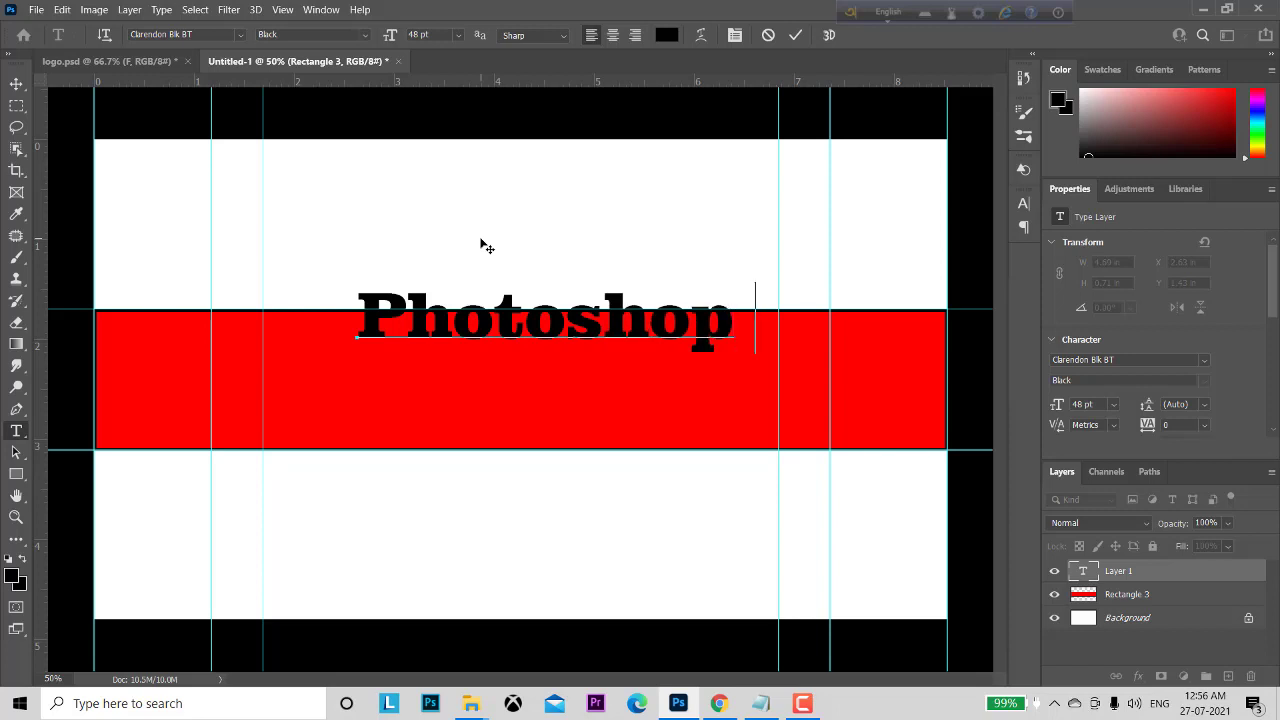
{"action": "key", "text": "Caps_Lock"}
{"action": "type", "text": "C"}
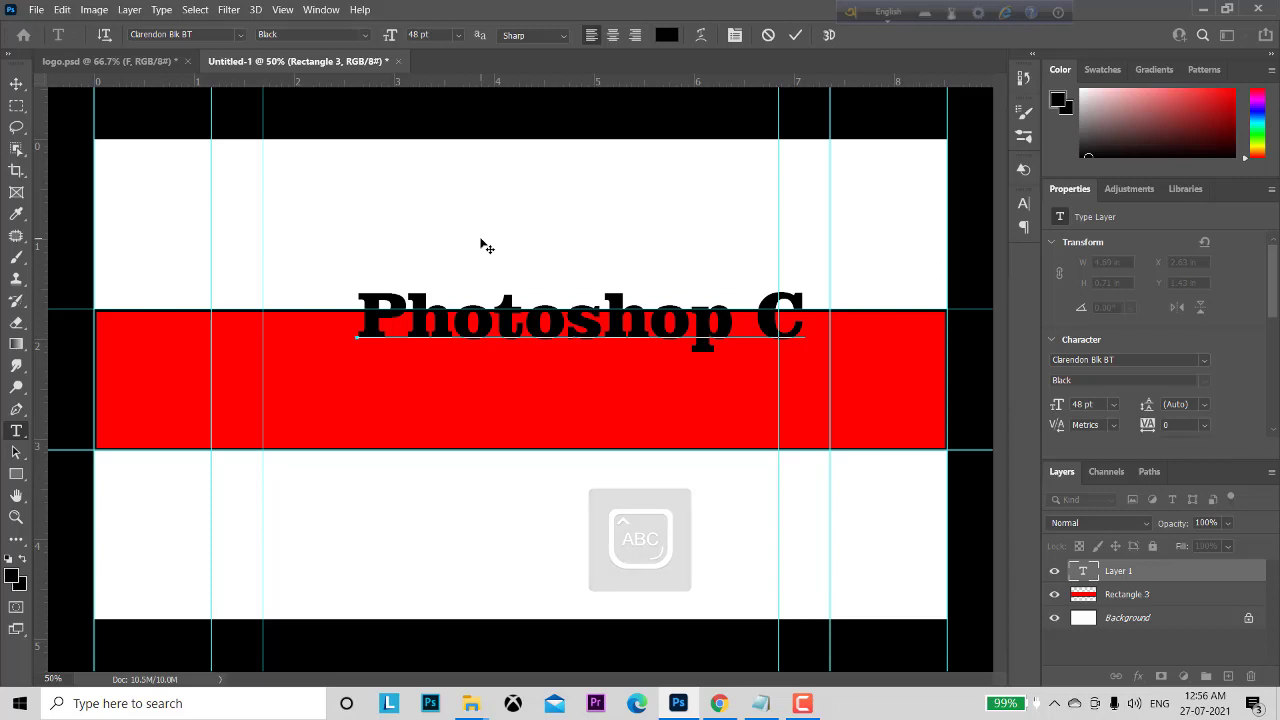
{"action": "key", "text": "Caps_Lock"}
{"action": "type", "text": "h"}
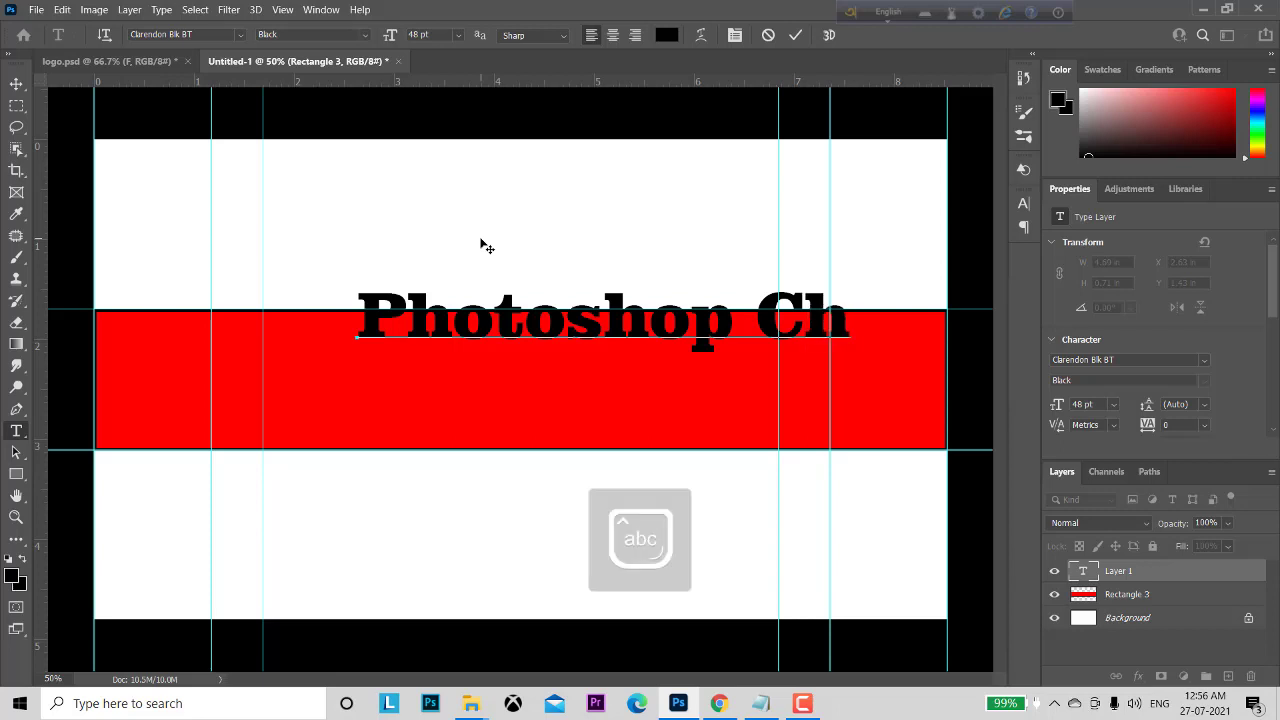
{"action": "type", "text": "am"}
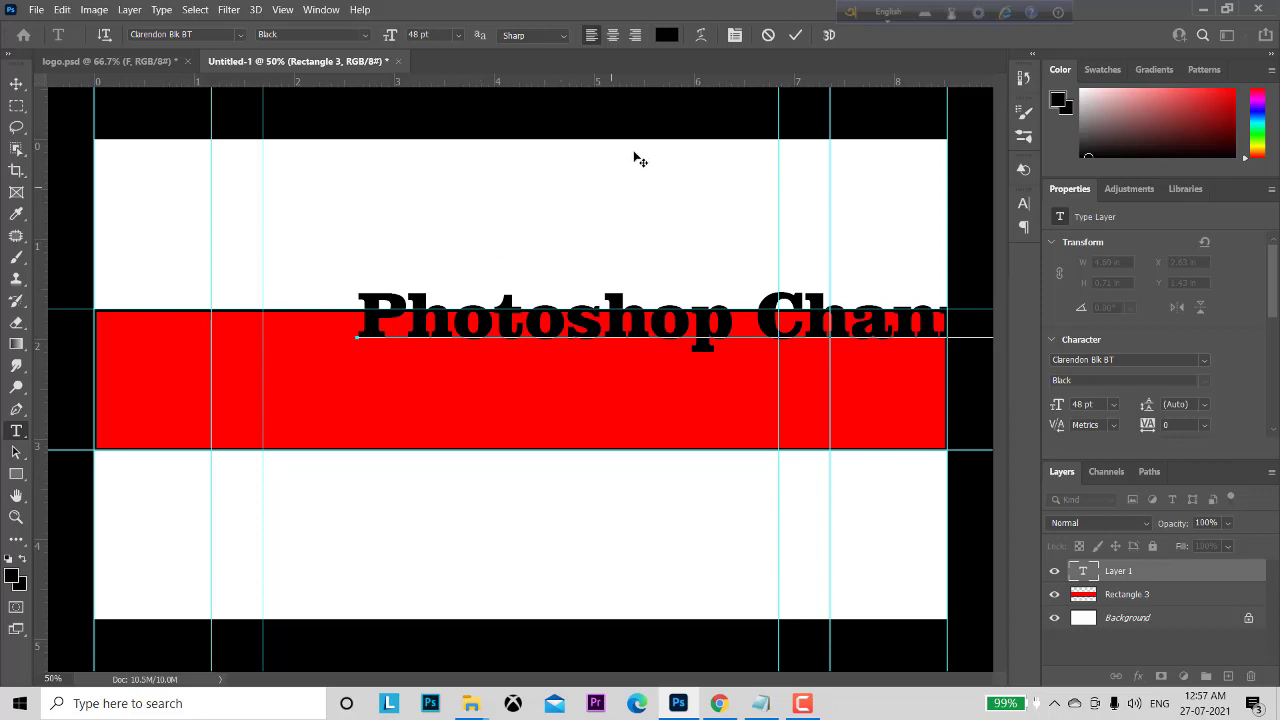
{"action": "left_click", "coordinate": [796, 37]}
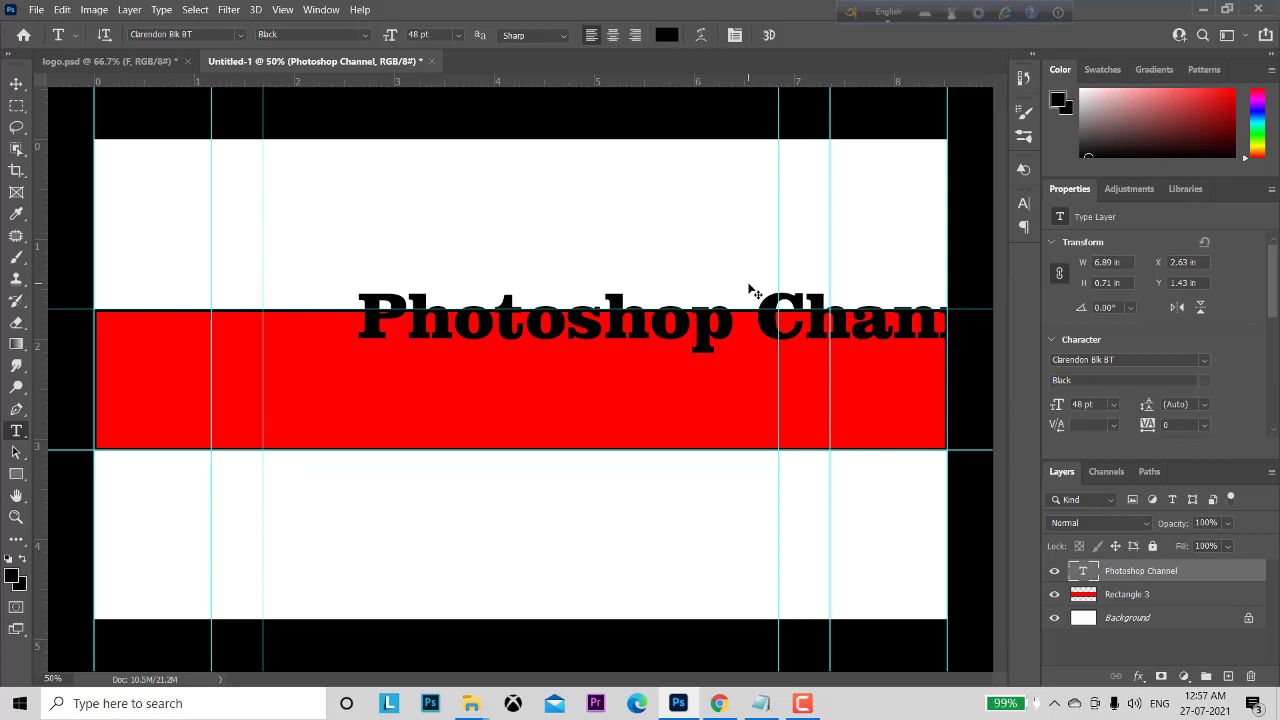
Scale the title to about 52% (25.19 pt) and centre it near the band's top.
{"action": "key", "text": "ctrl+t"}
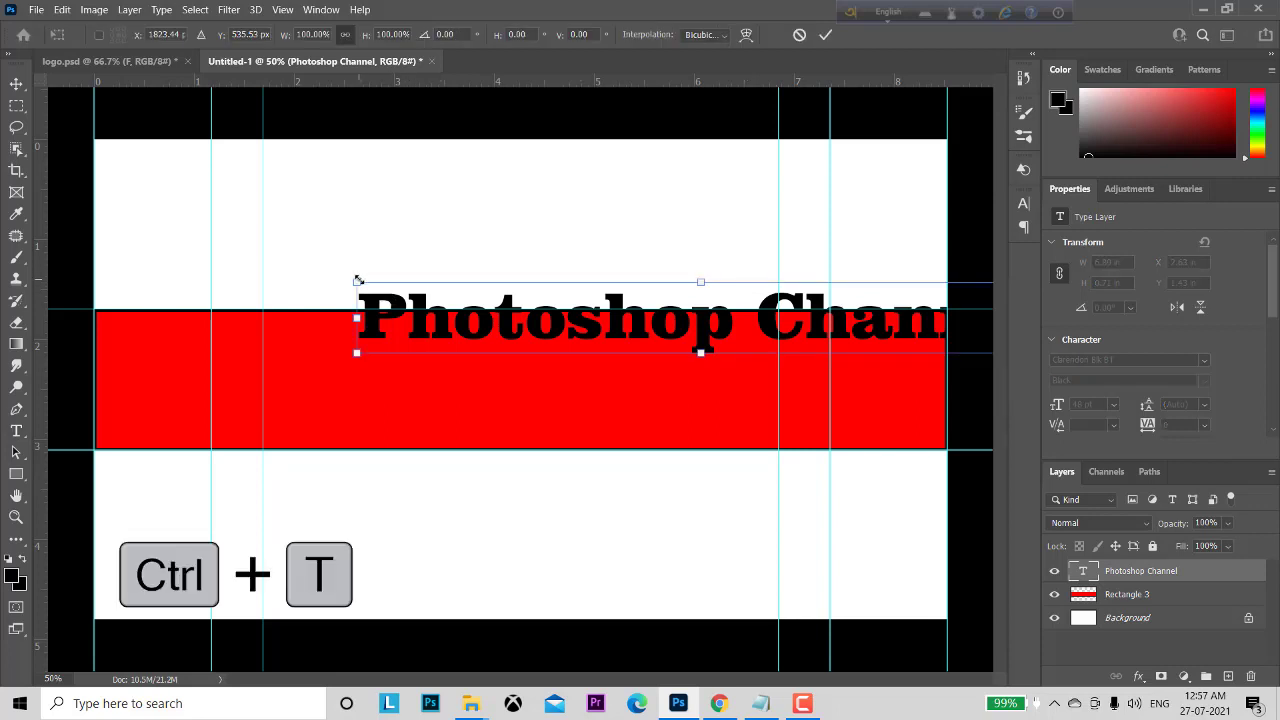
{"action": "left_click_drag", "start_coordinate": [355, 280], "coordinate": [687, 387]}
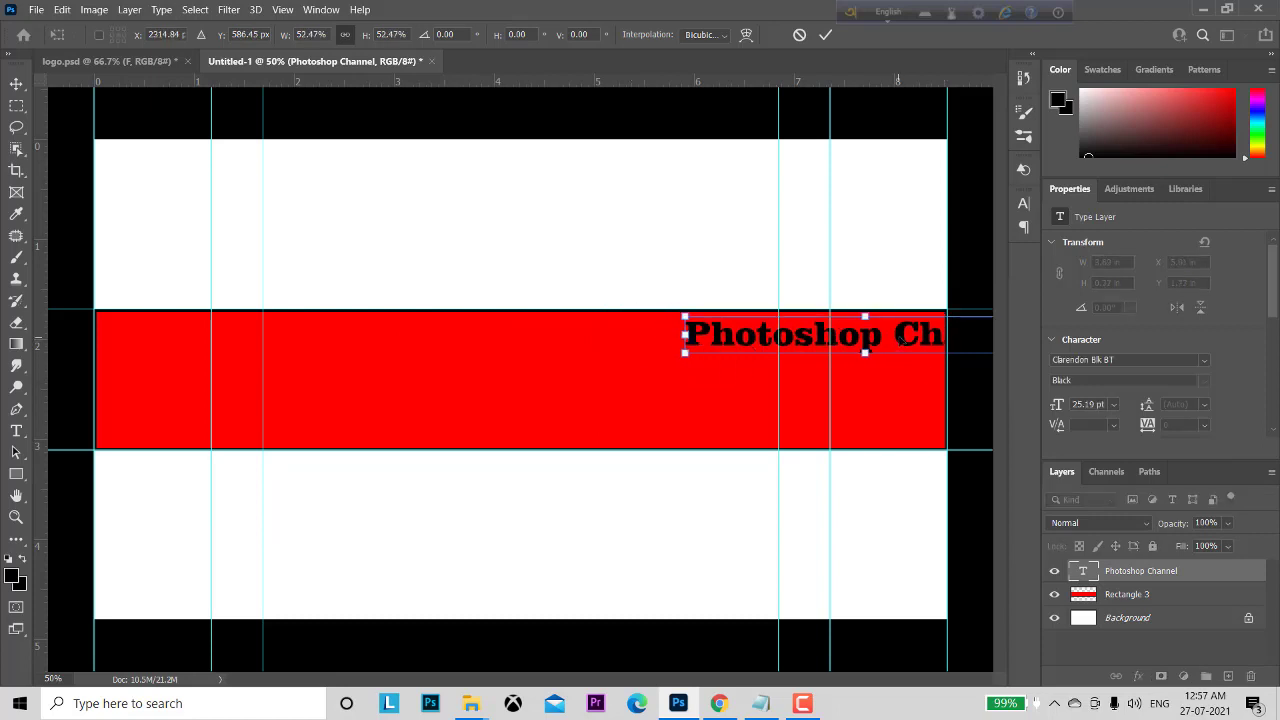
{"action": "mouse_move", "coordinate": [870, 340]}
{"action": "left_mouse_down"}
{"action": "mouse_move", "coordinate": [540, 343]}
{"action": "mouse_move", "coordinate": [569, 337]}
{"action": "left_mouse_up"}
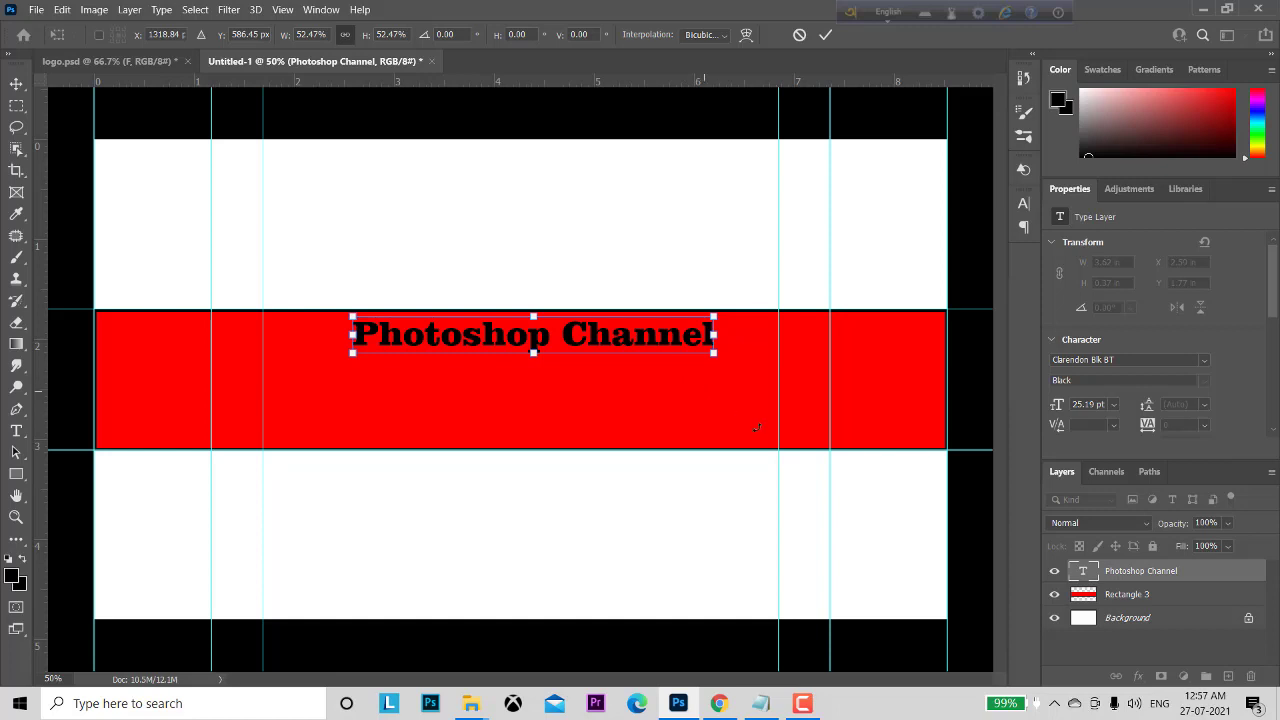
{"action": "key", "text": "Left"}
{"action": "key", "text": "Left"}
{"action": "key", "text": "Left"}
{"action": "key", "text": "Left"}
{"action": "key", "text": "Left"}
{"action": "key", "text": "Left"}
{"action": "key", "text": "Left"}
{"action": "key", "text": "Left"}
{"action": "key", "text": "Left"}
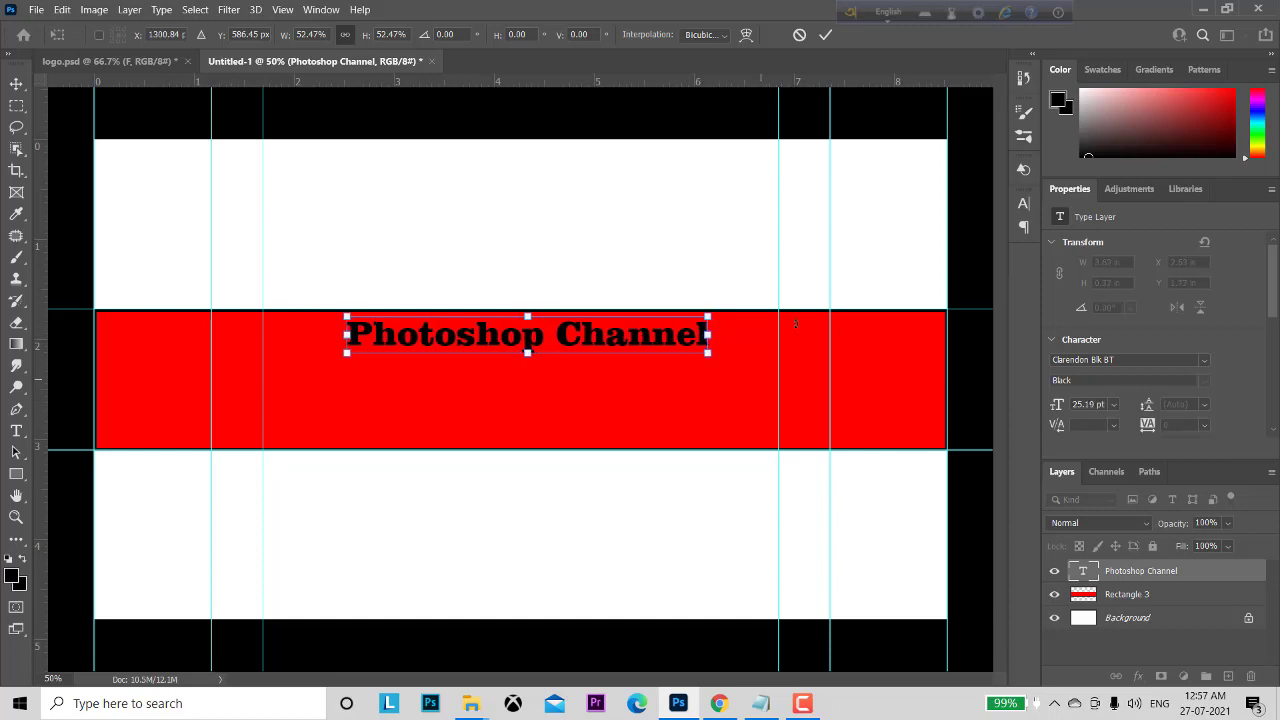
{"action": "left_click", "coordinate": [826, 35]}
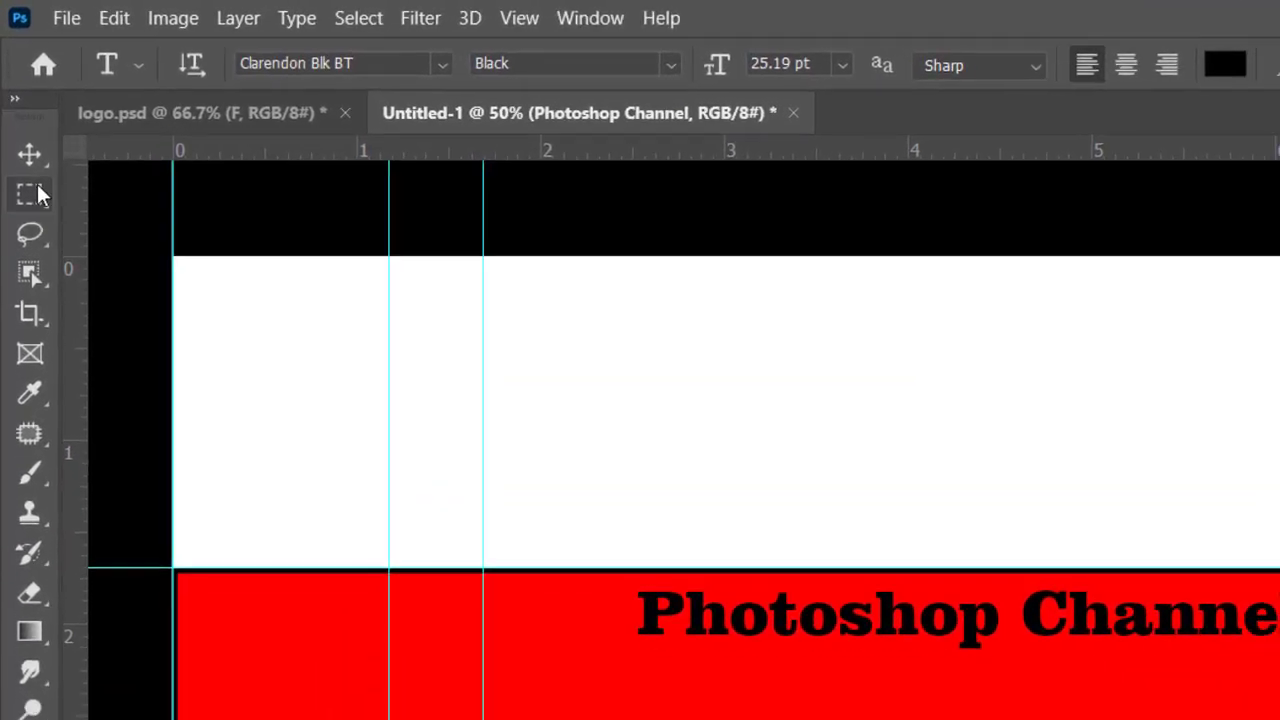
Centre the title horizontally between the inner guides with Align Horizontal Centers, then deselect.
{"action": "left_click", "coordinate": [28, 194]}
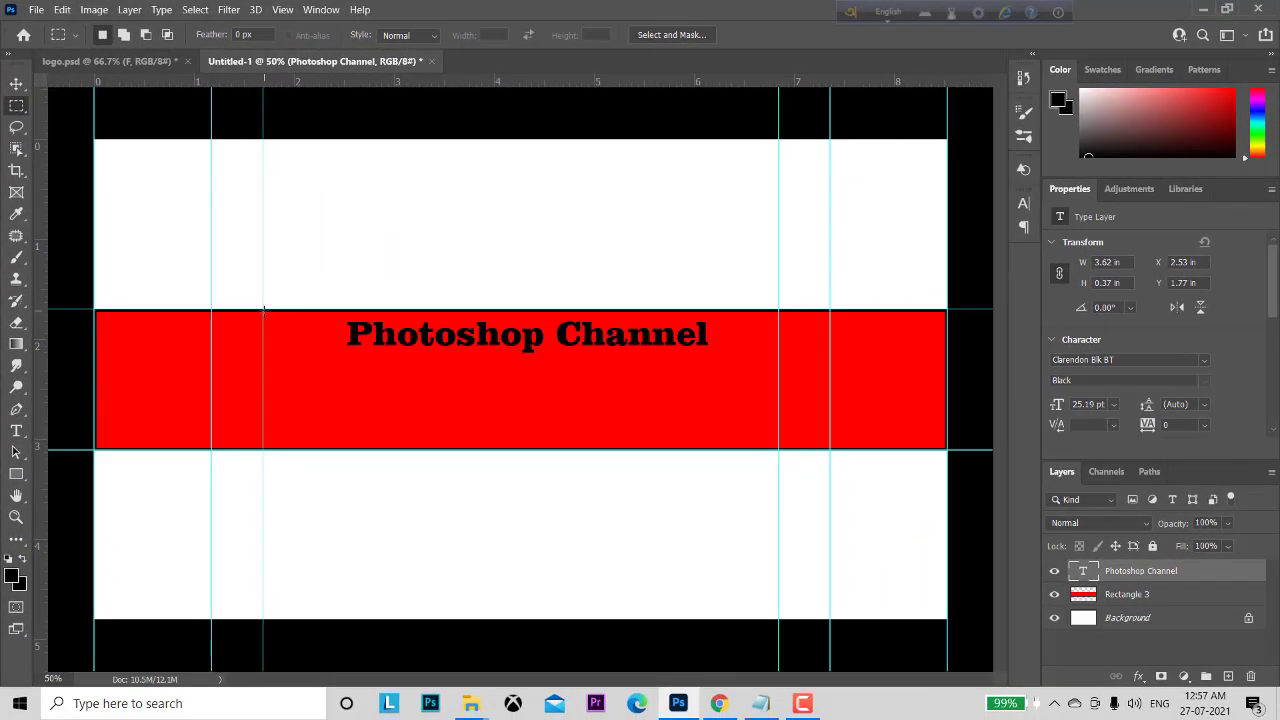
{"action": "left_click_drag", "start_coordinate": [264, 311], "coordinate": [791, 455]}
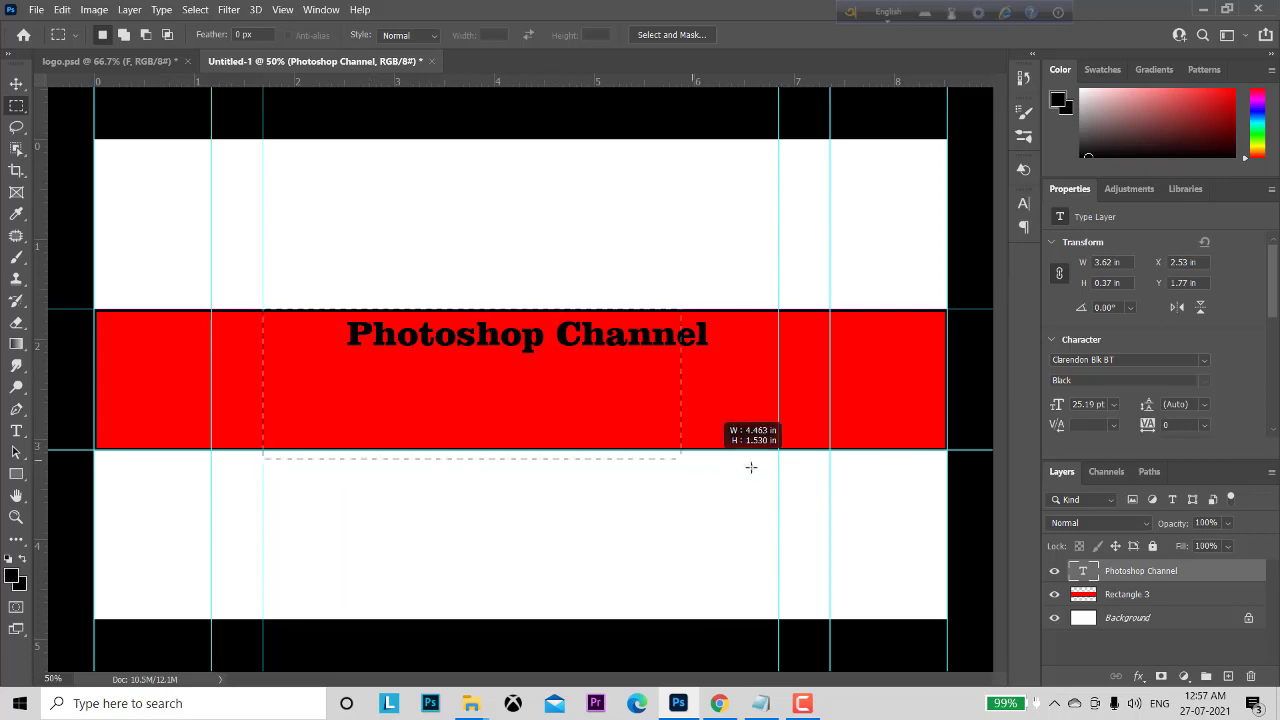
{"action": "left_click_drag", "start_coordinate": [791, 455], "coordinate": [780, 450]}
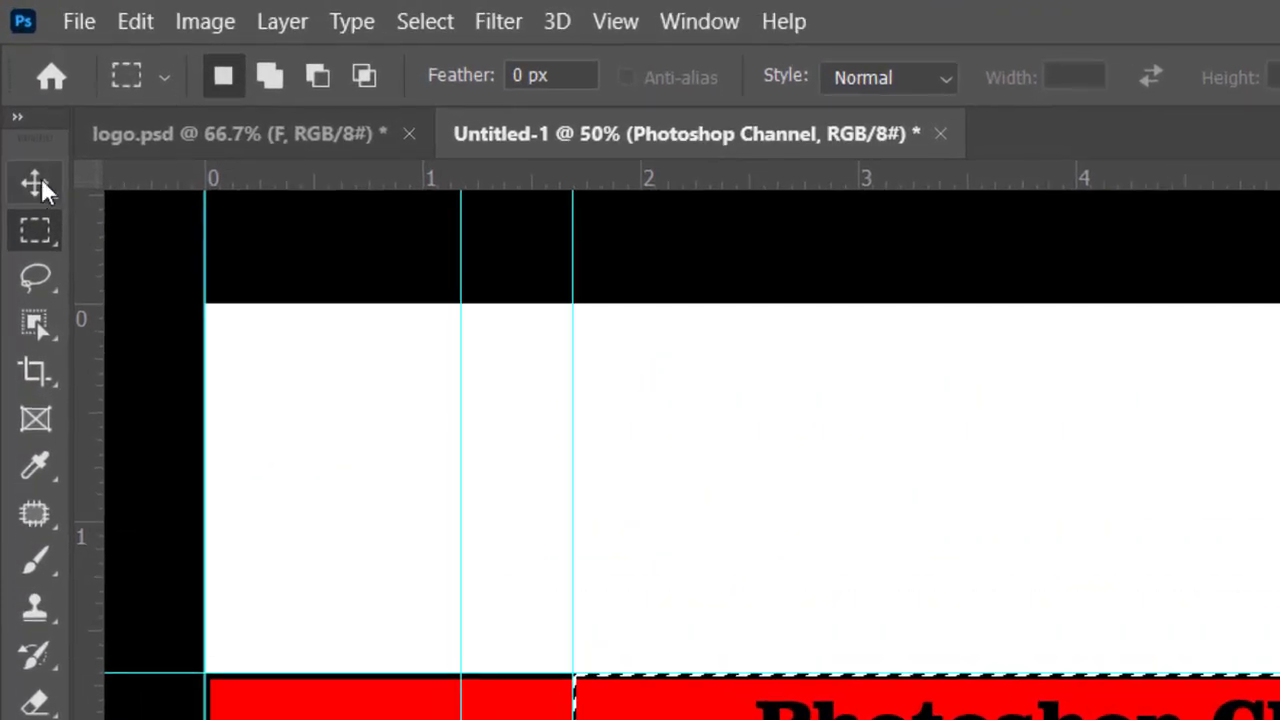
{"action": "left_click", "coordinate": [16, 83]}
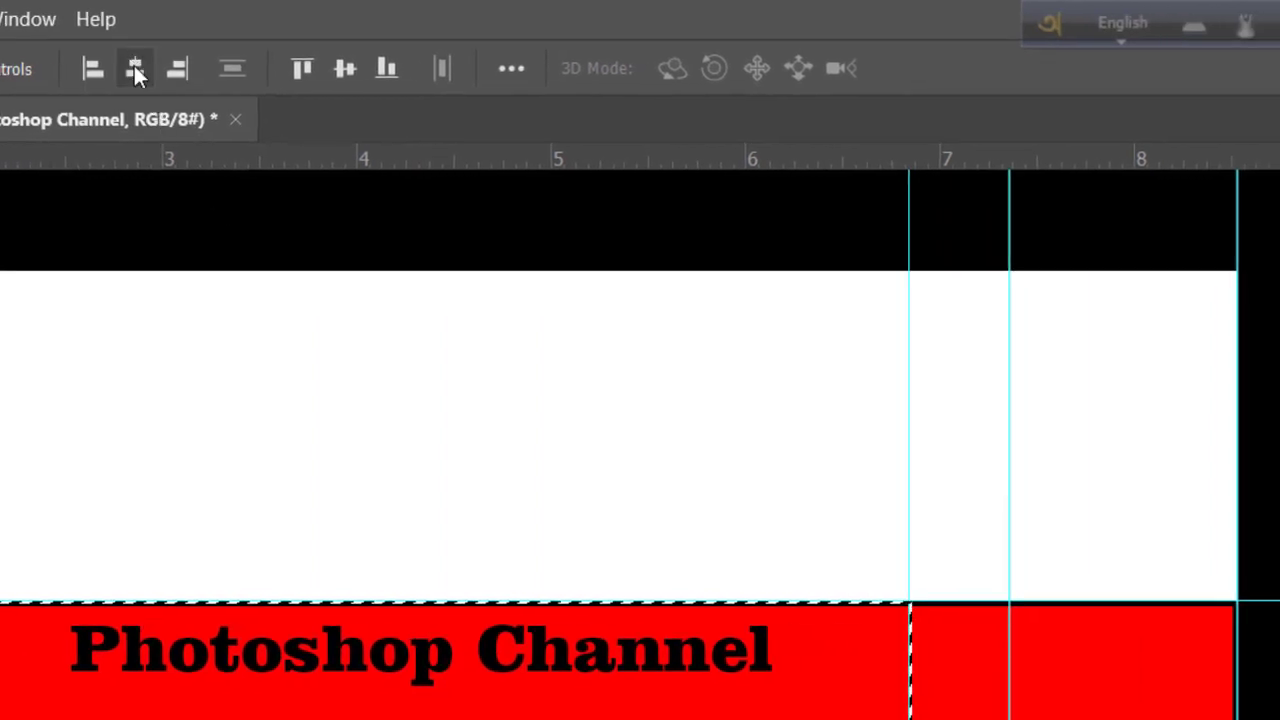
{"action": "left_click", "coordinate": [135, 70]}
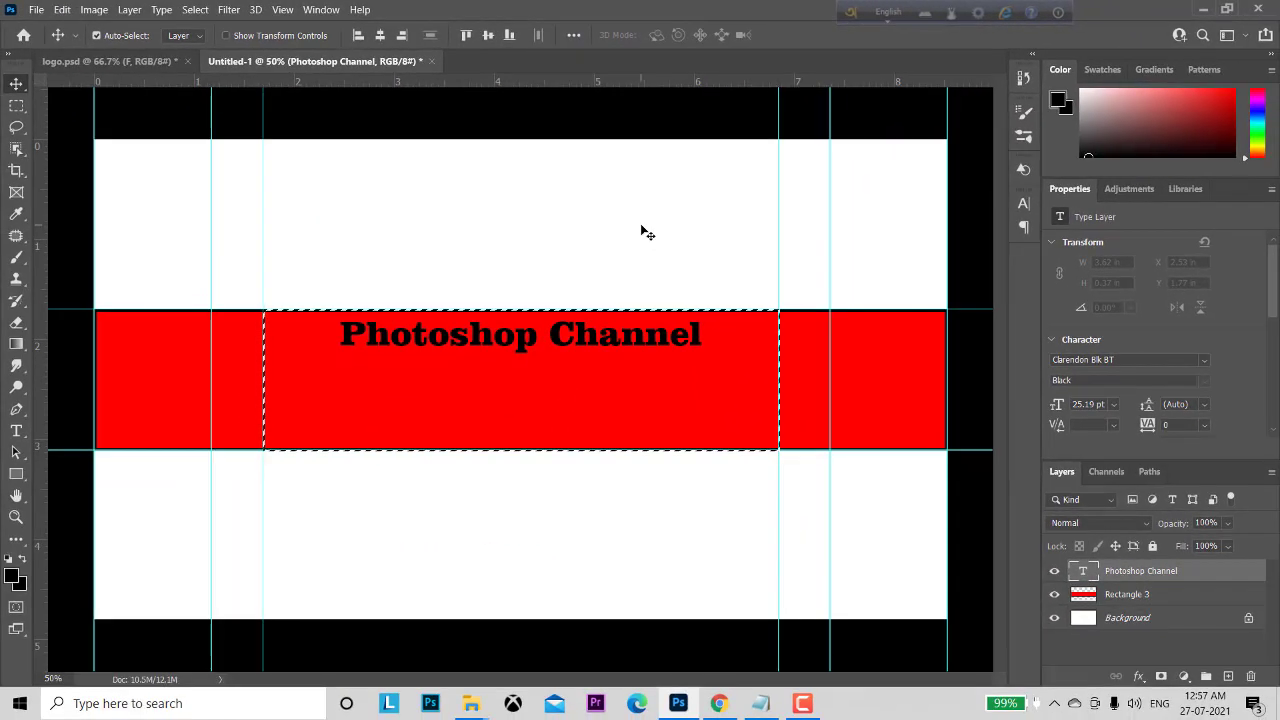
{"action": "key", "text": "ctrl"}
{"action": "key", "text": "ctrl+d"}
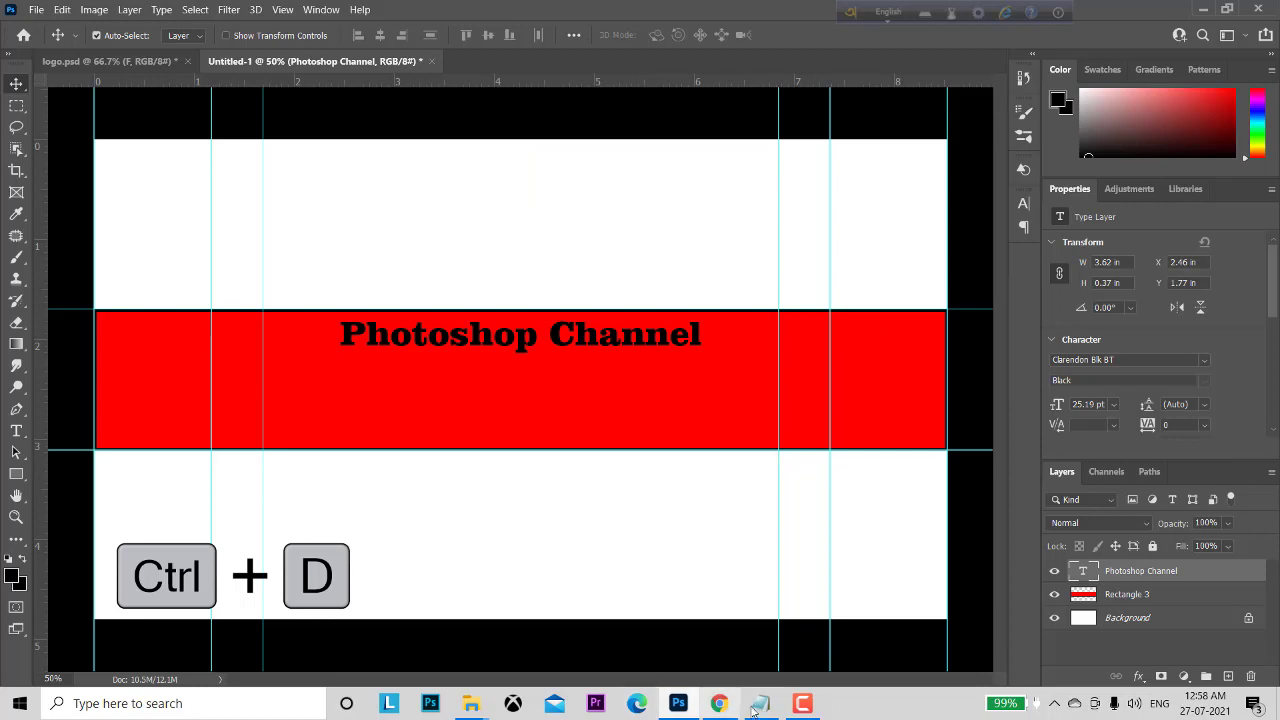
{"action": "left_click", "coordinate": [720, 704]}
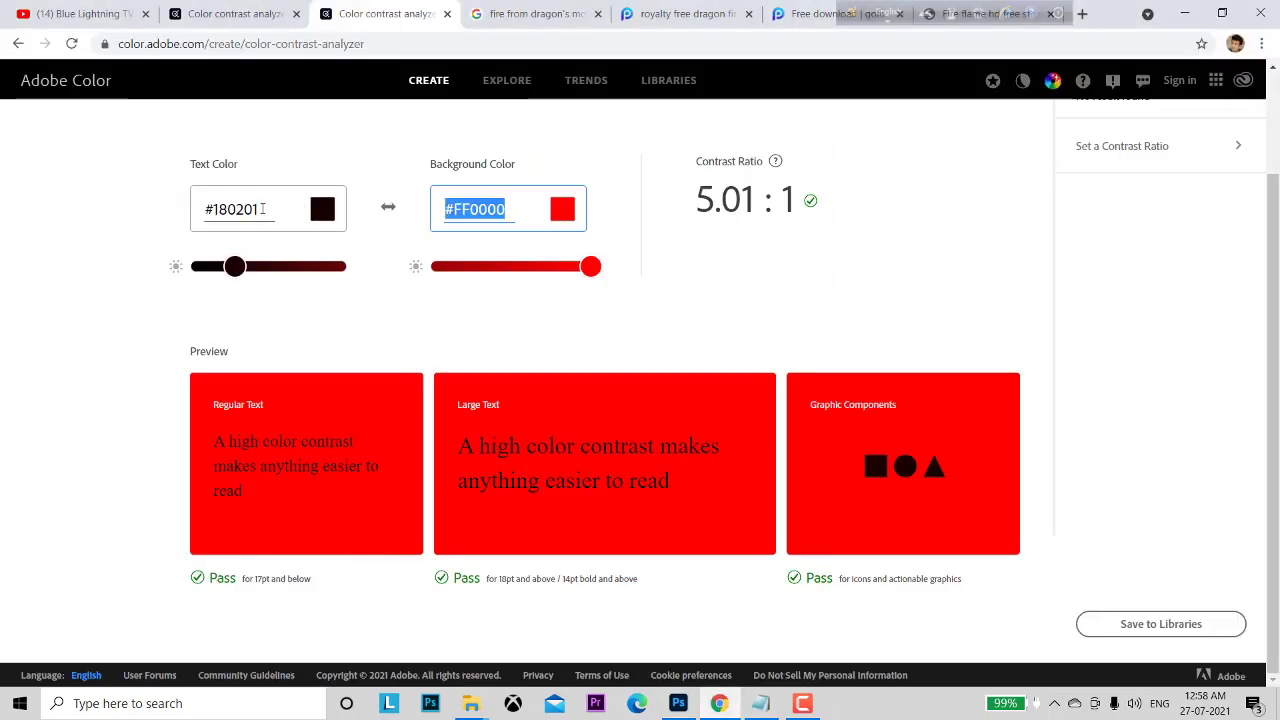
Copy the text colour #180201 from Adobe Color's contrast analyzer and return to Photoshop.
{"action": "left_click_drag", "start_coordinate": [262, 209], "coordinate": [205, 210]}
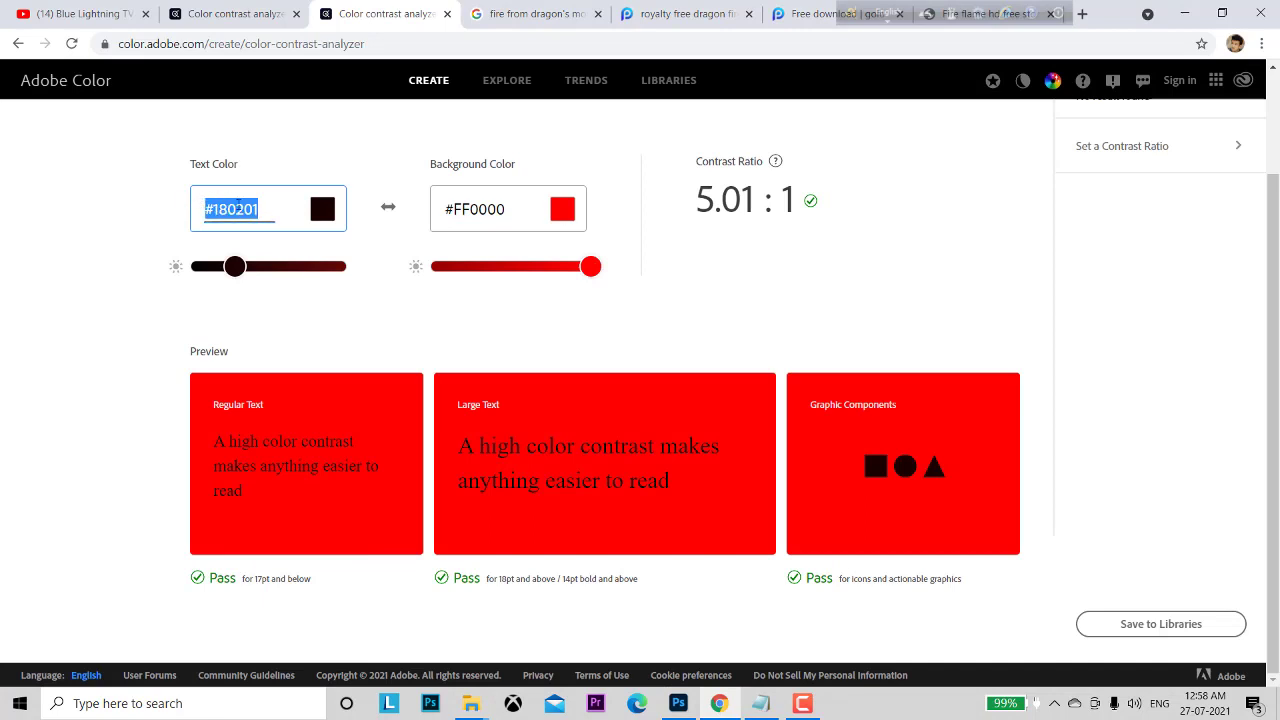
{"action": "right_click", "coordinate": [237, 209]}
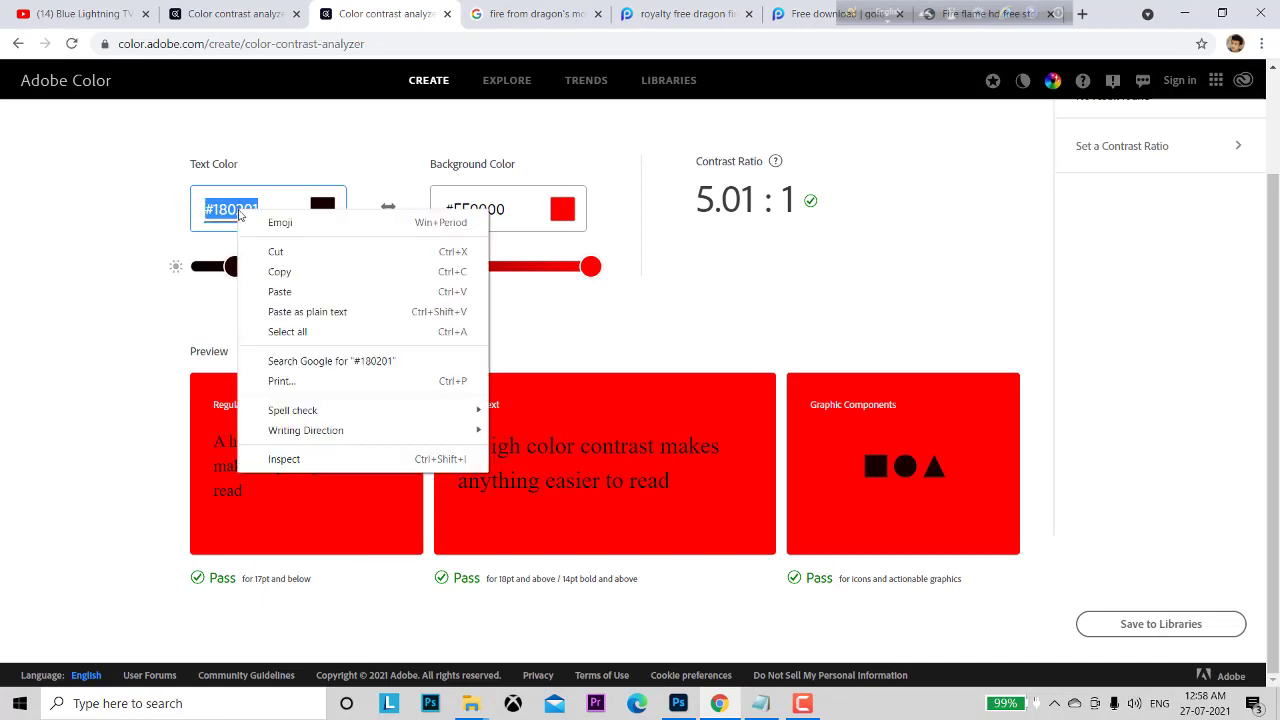
{"action": "left_click", "coordinate": [293, 279]}
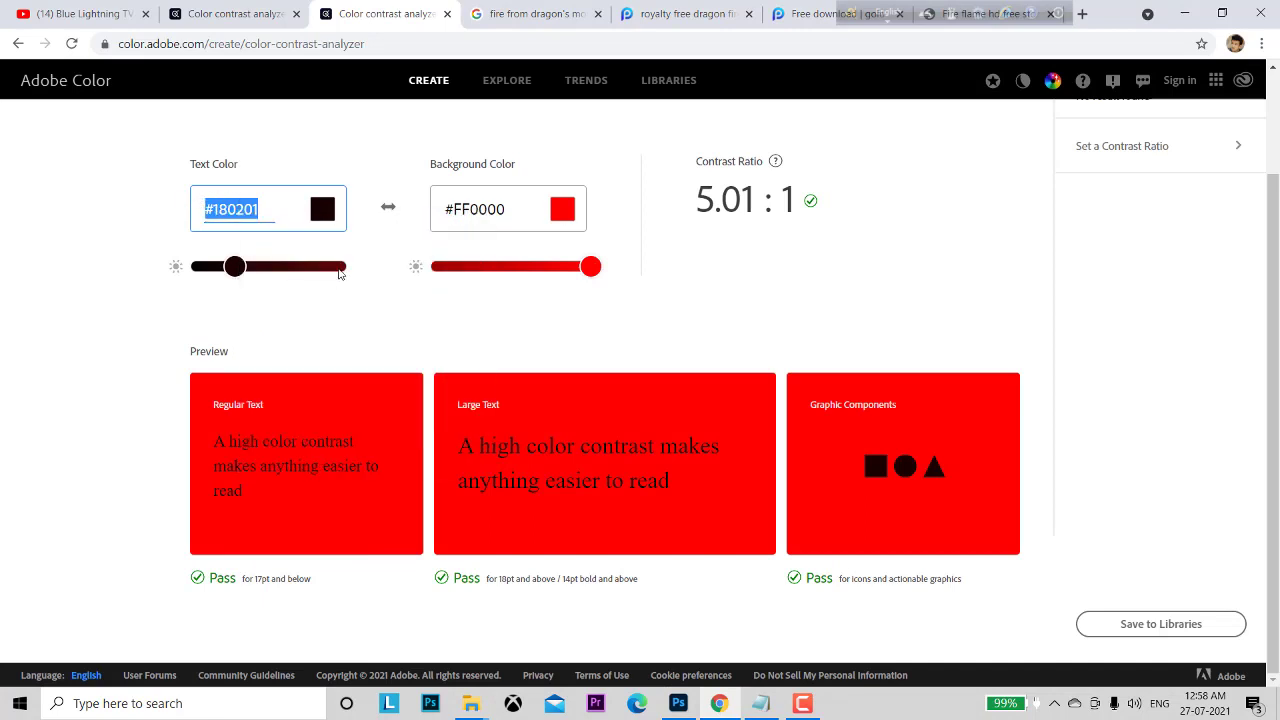
{"action": "left_click", "coordinate": [678, 704]}
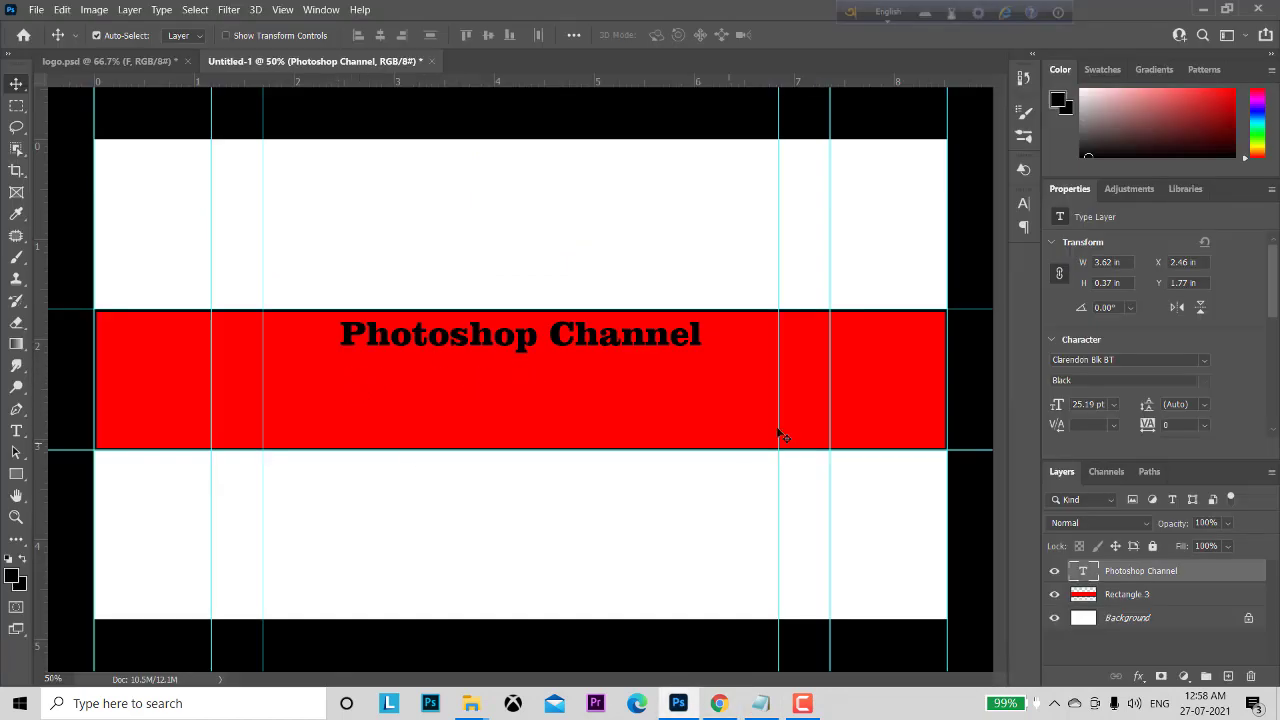
Set the foreground colour to #180201 by pasting the hex value.
{"action": "left_click", "coordinate": [13, 577]}
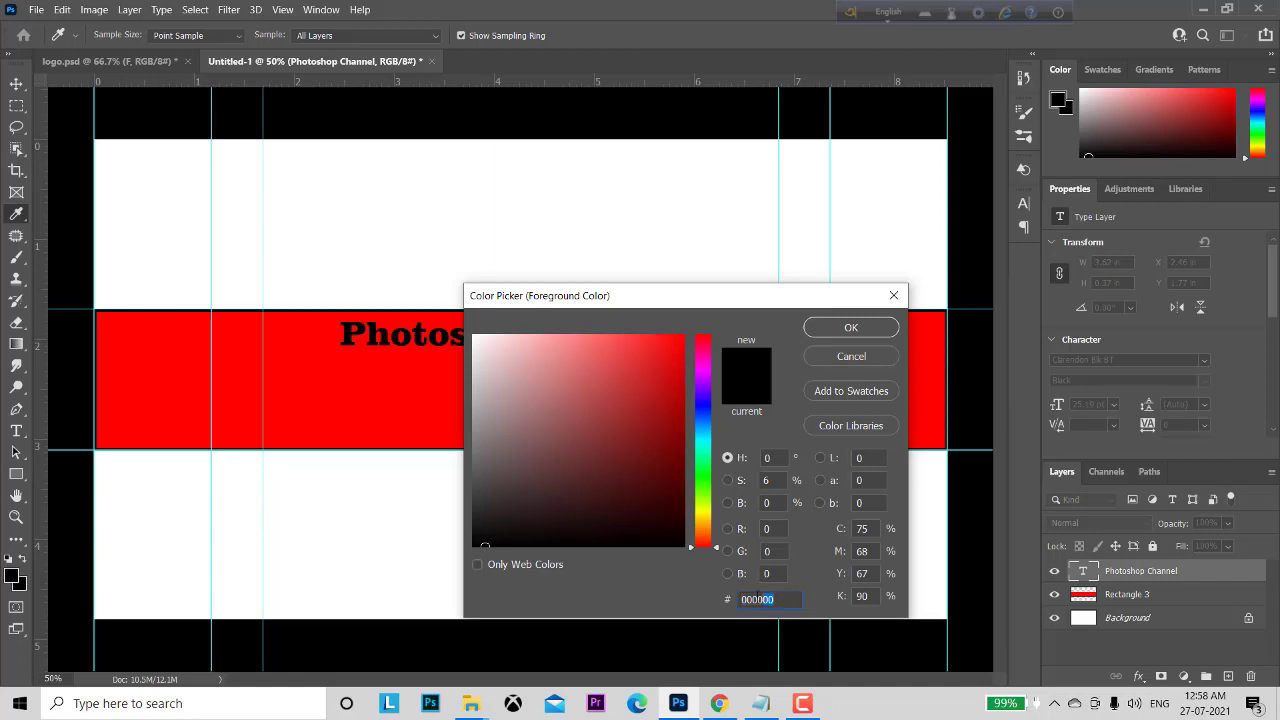
{"action": "right_click", "coordinate": [753, 599]}
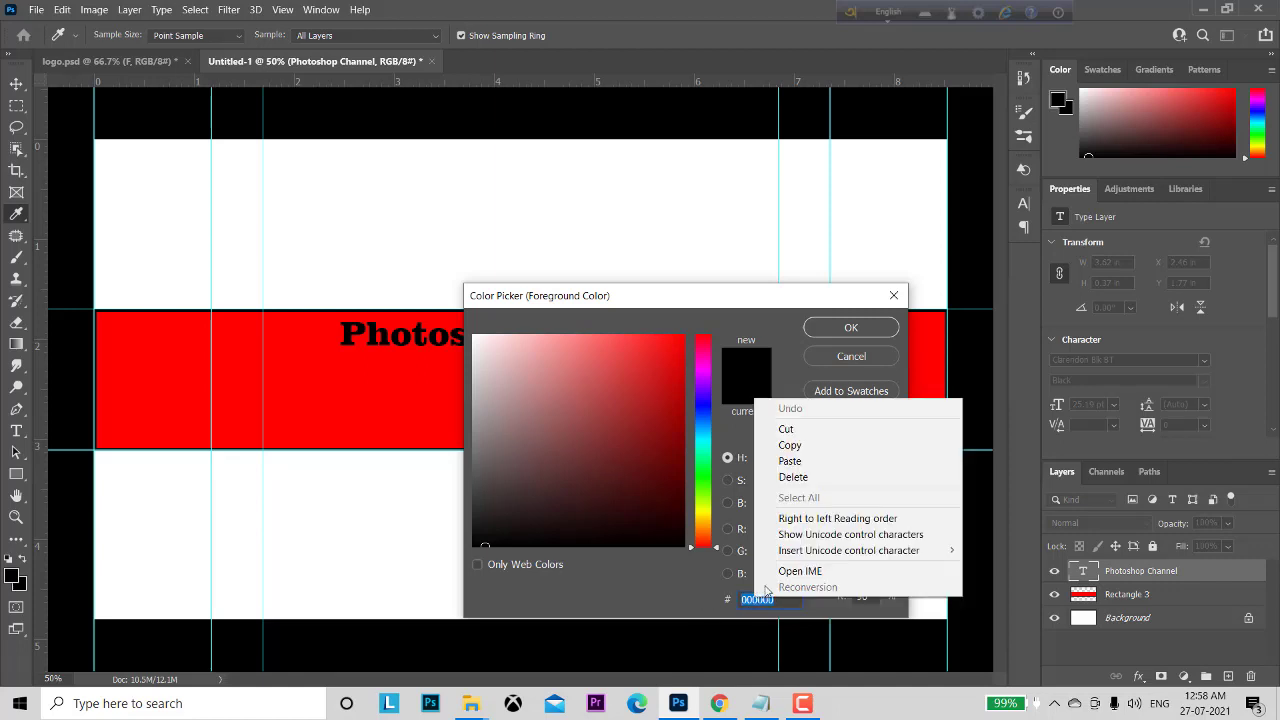
{"action": "left_click", "coordinate": [810, 462]}
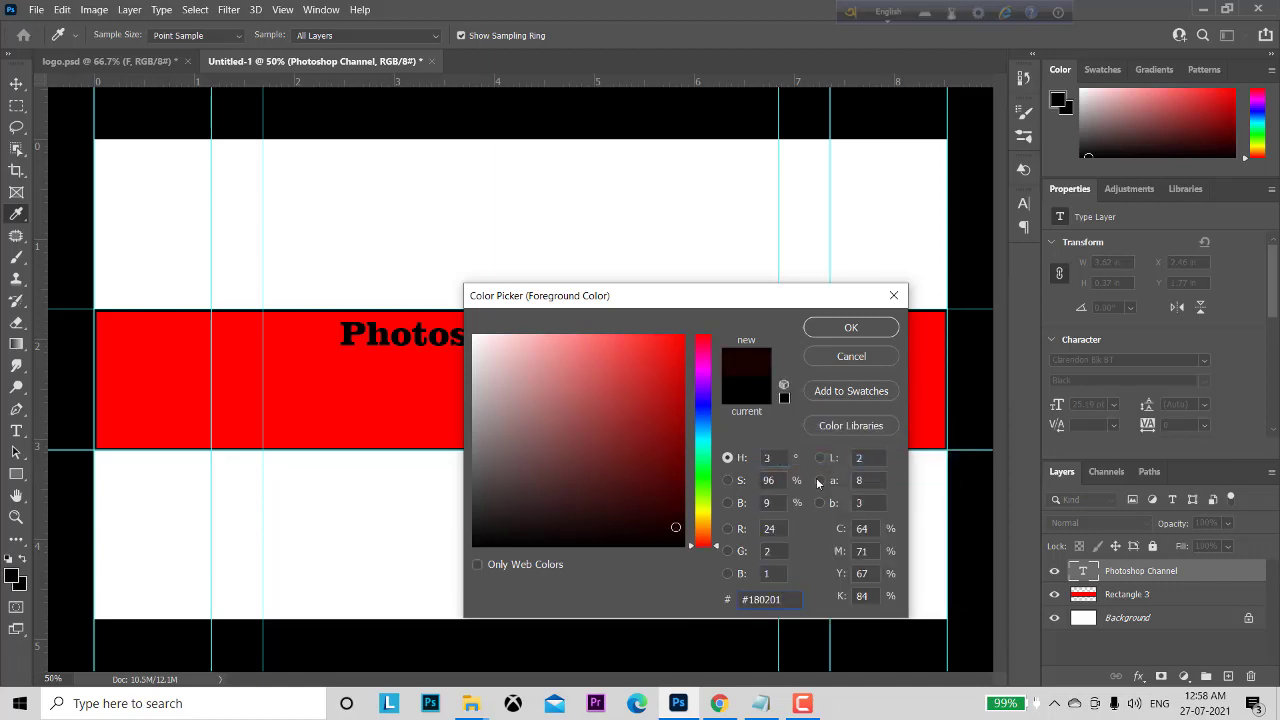
{"action": "left_click", "coordinate": [852, 328]}
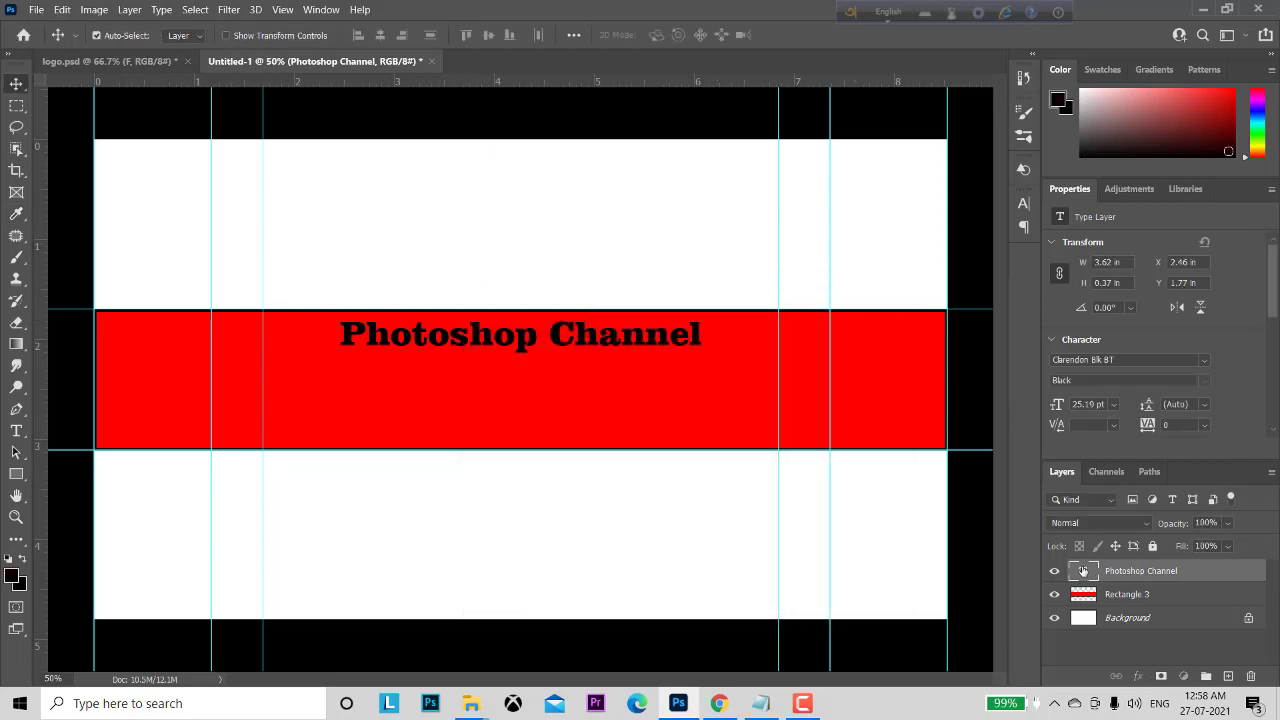
Recolour the 'Photoshop Channel' title text to #180201 and commit the edit.
{"action": "double_click", "coordinate": [1083, 570]}
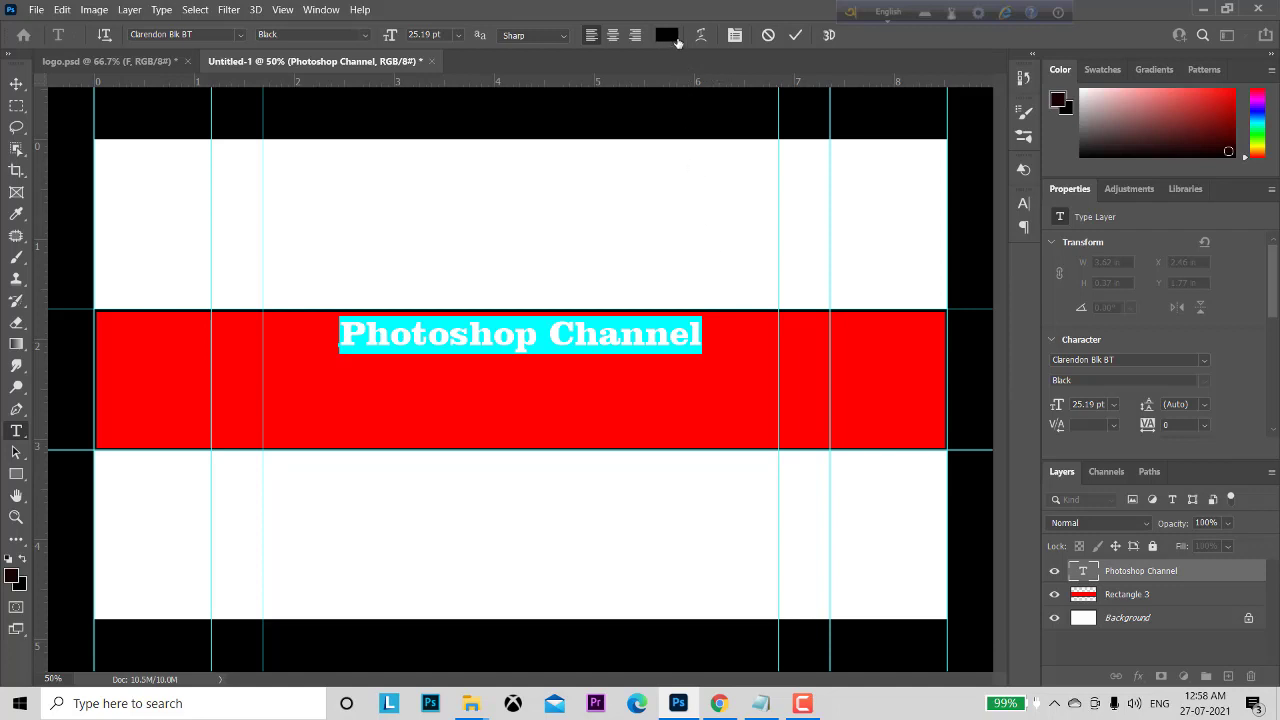
{"action": "left_click", "coordinate": [667, 35]}
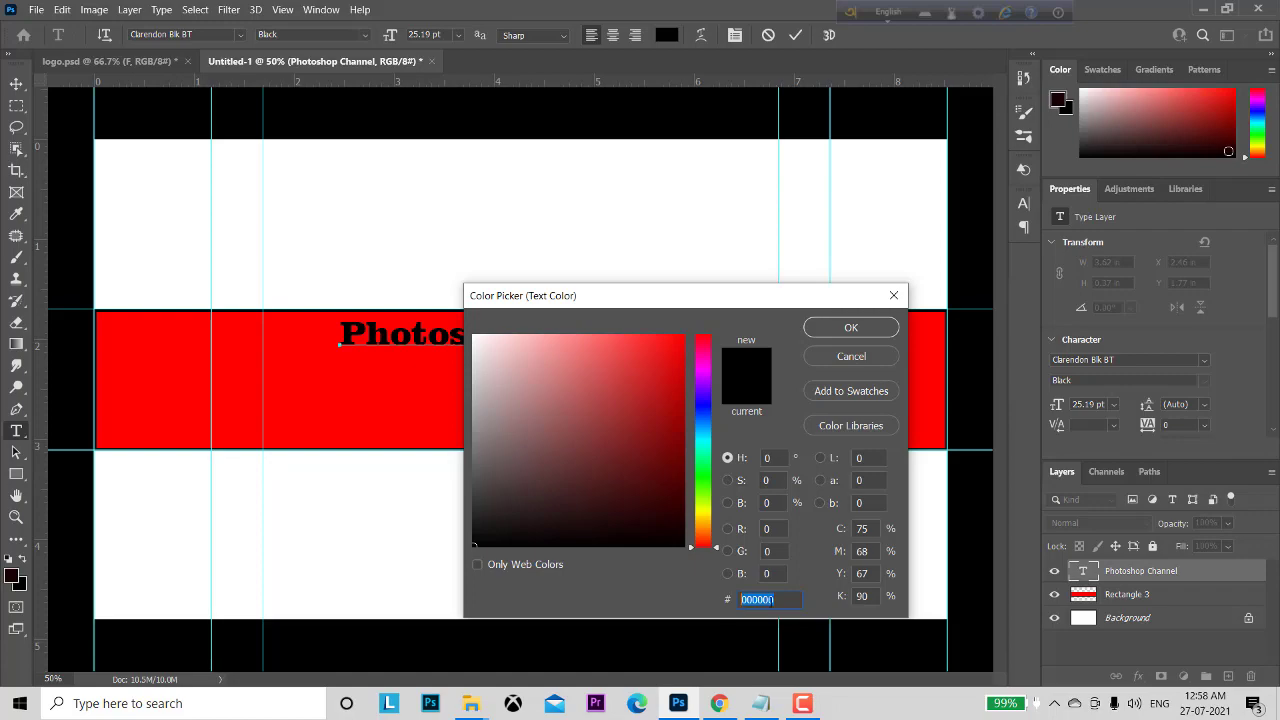
{"action": "right_click", "coordinate": [757, 597]}
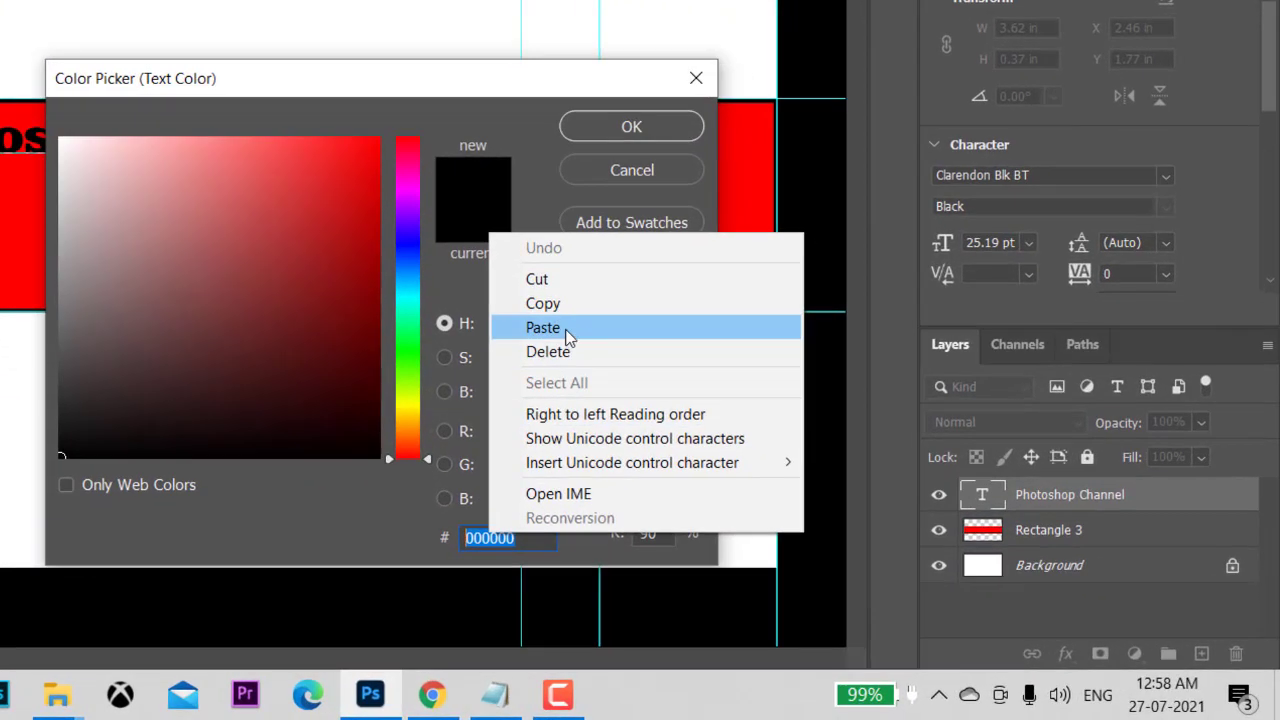
{"action": "left_click", "coordinate": [807, 464]}
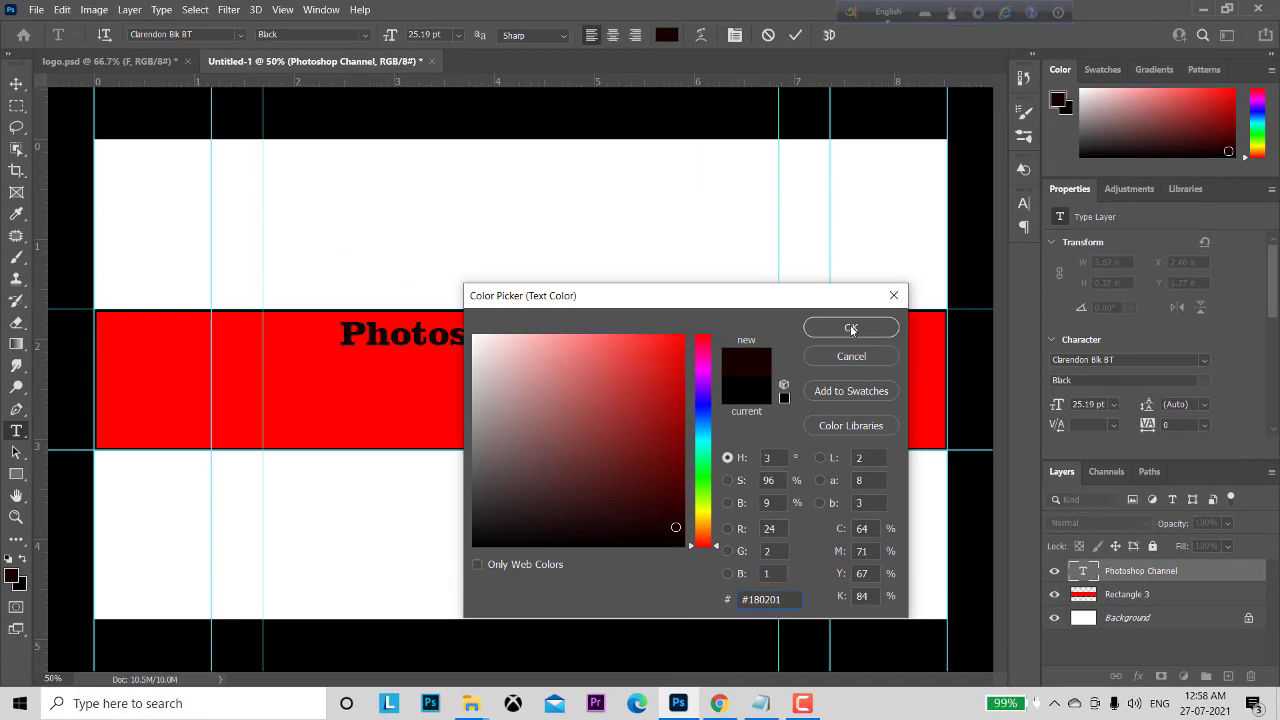
{"action": "left_click", "coordinate": [850, 329]}
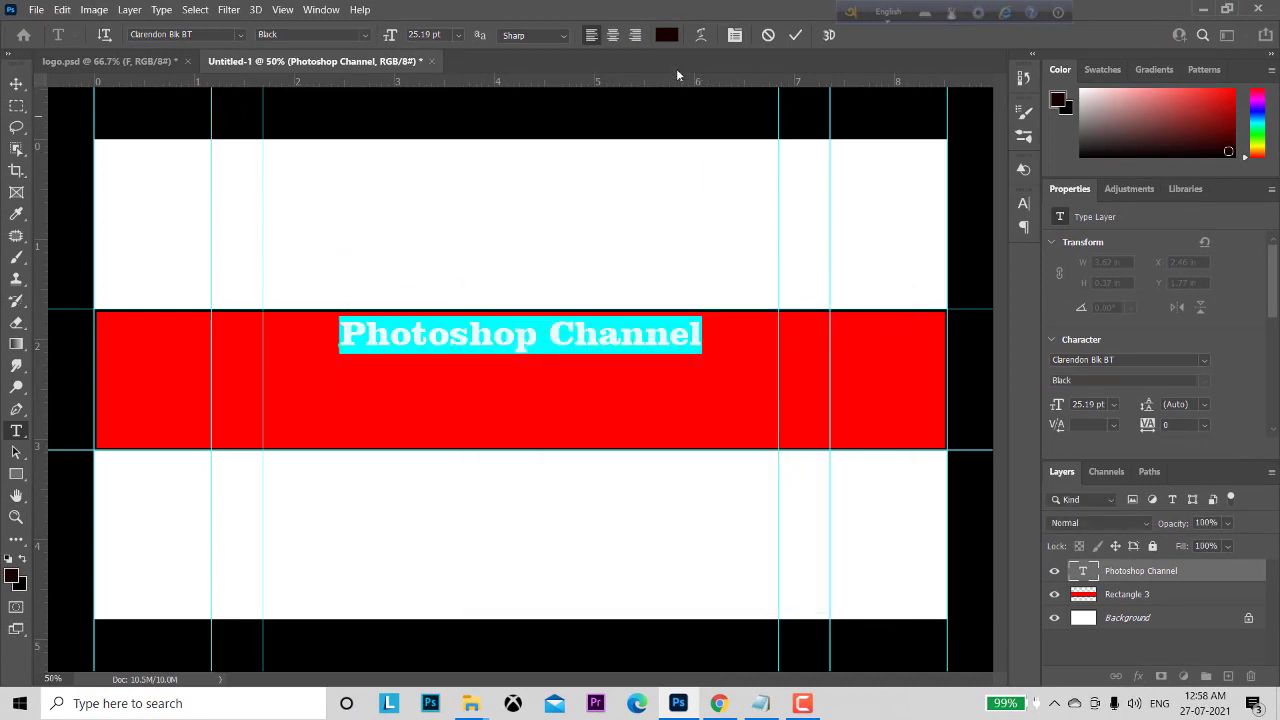
{"action": "left_click", "coordinate": [797, 38]}
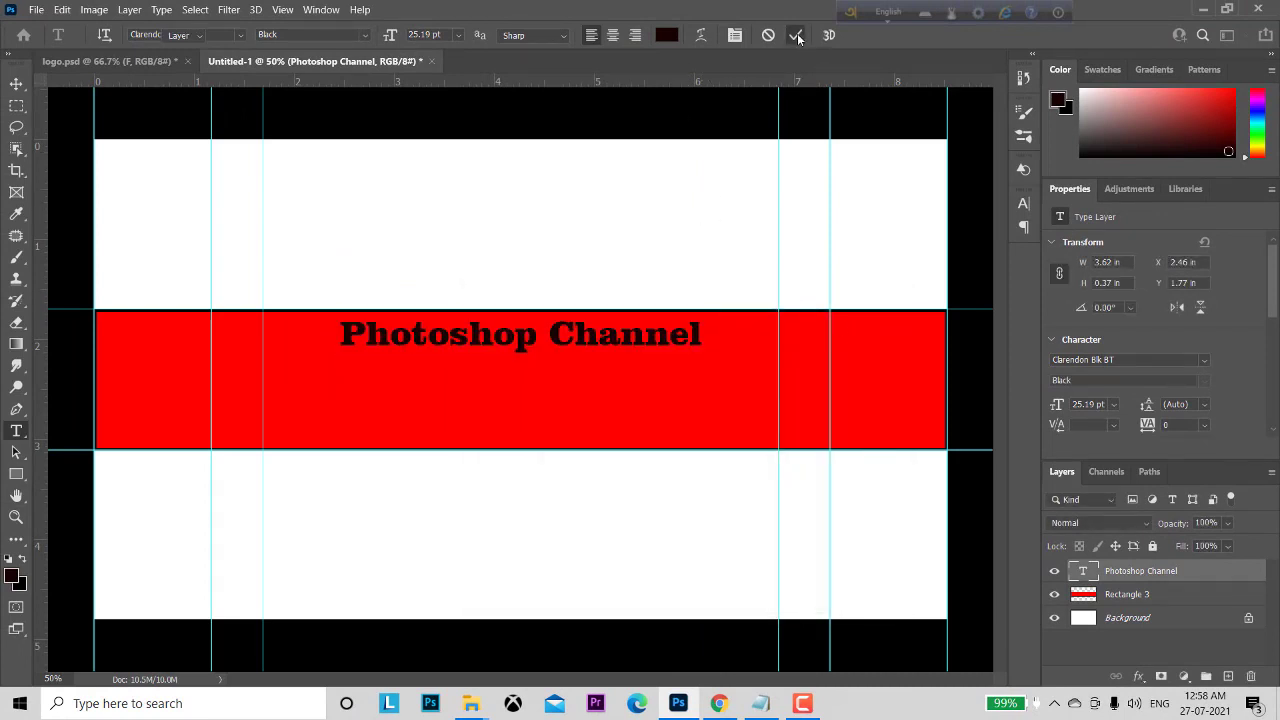
{"action": "key", "text": "v"}
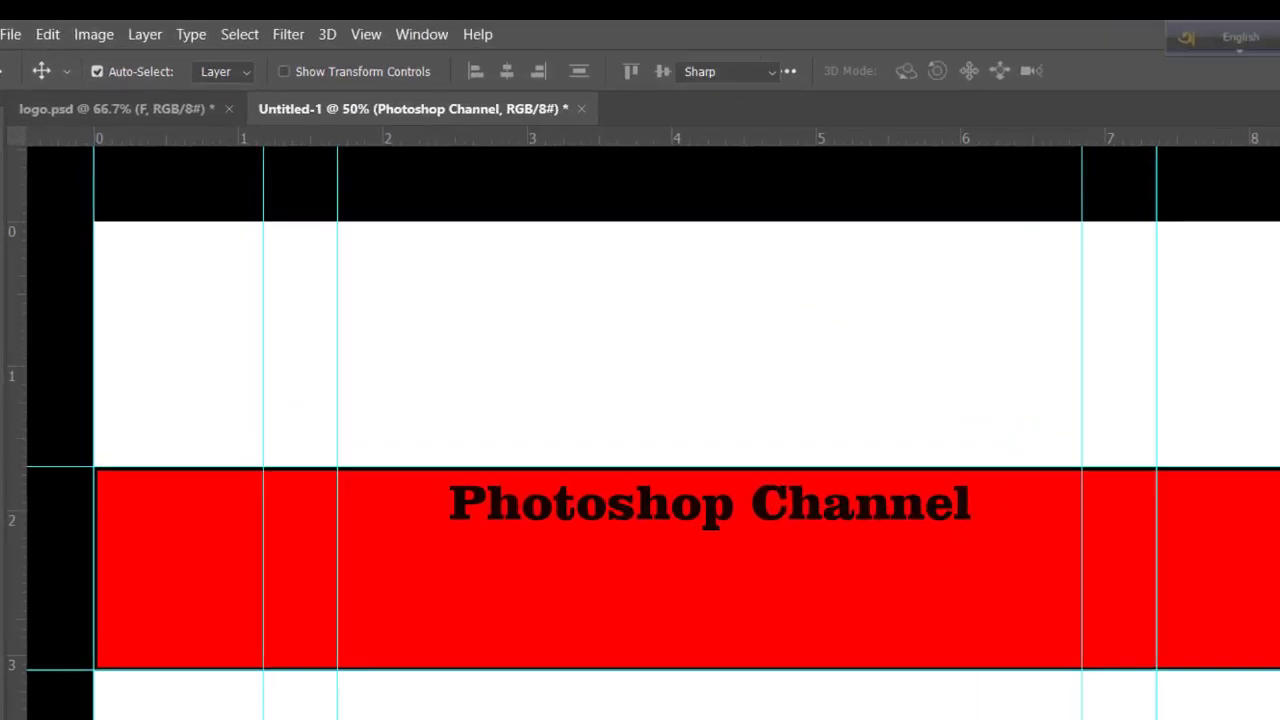
Change the 'Photoshop Channel' title font to Magneto Bold and commit it.
{"action": "double_click", "coordinate": [1083, 570]}
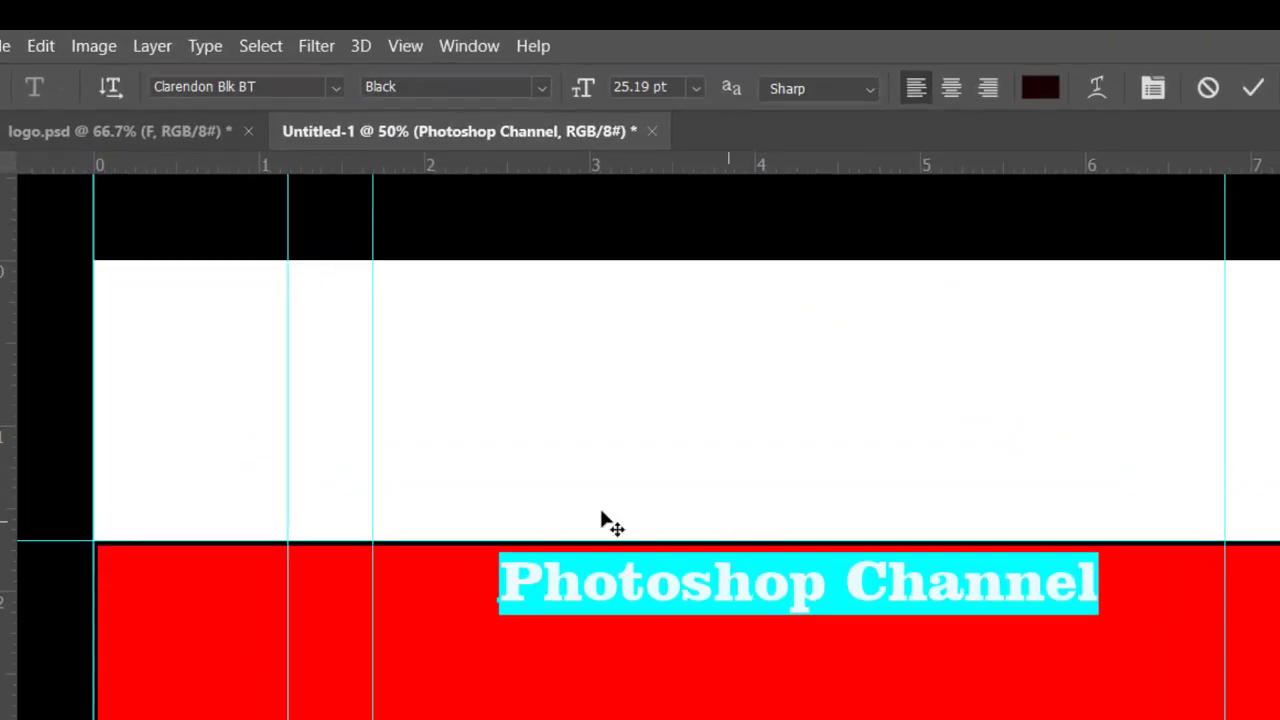
{"action": "left_click", "coordinate": [336, 88]}
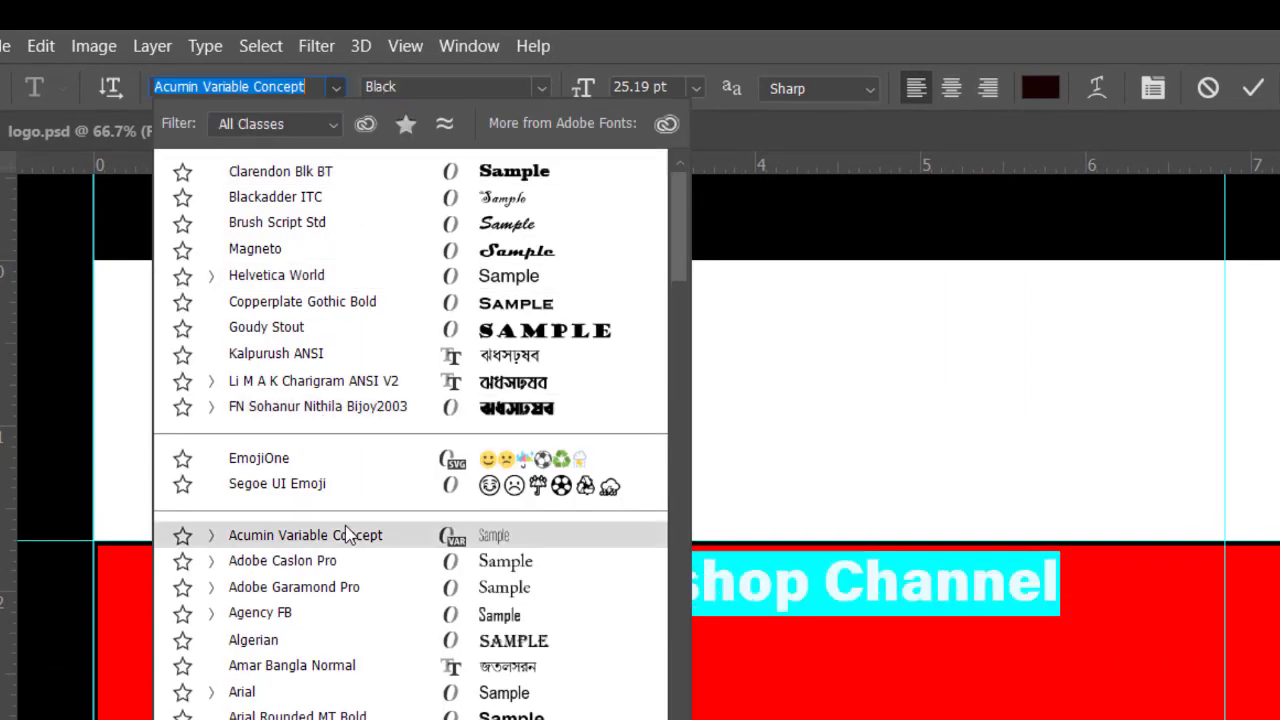
{"action": "scroll", "coordinate": [305, 640], "scroll_direction": "down", "scroll_amount": 1}
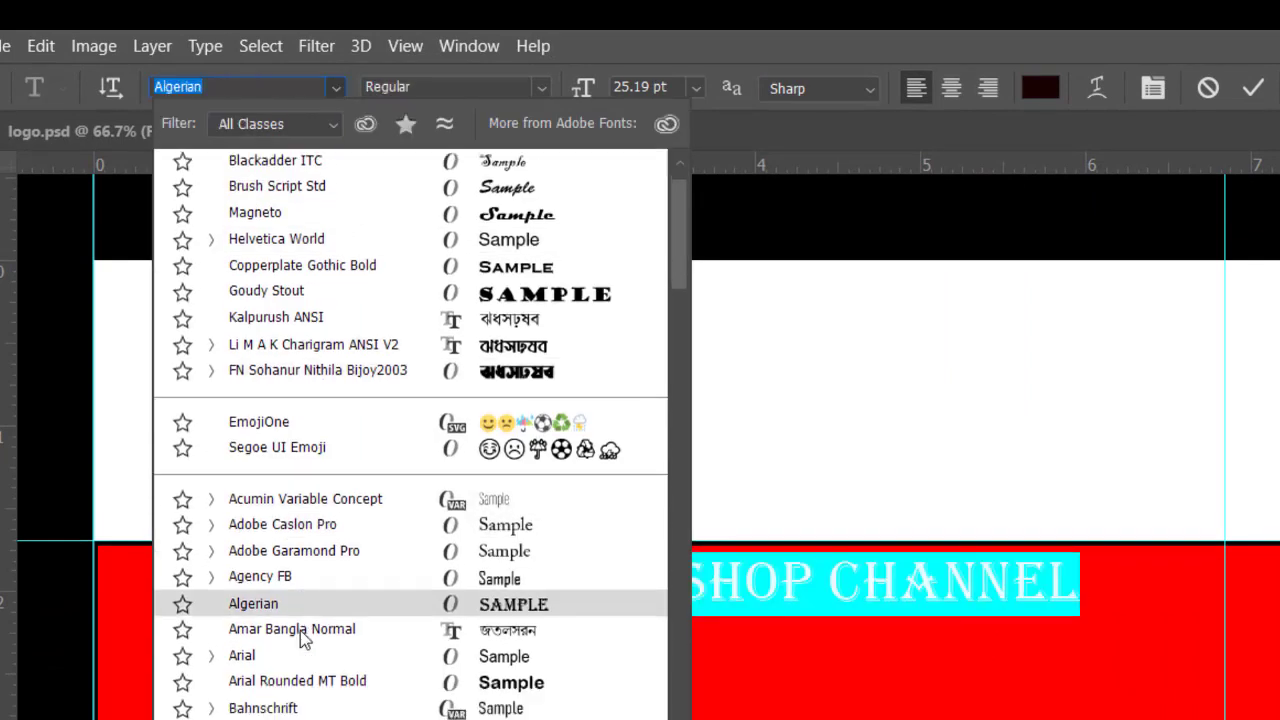
{"action": "scroll", "coordinate": [305, 640], "scroll_direction": "down", "scroll_amount": 3}
{"action": "scroll", "coordinate": [305, 640], "scroll_direction": "down", "scroll_amount": 4}
{"action": "scroll", "coordinate": [305, 640], "scroll_direction": "down", "scroll_amount": 5}
{"action": "scroll", "coordinate": [305, 640], "scroll_direction": "down", "scroll_amount": 4}
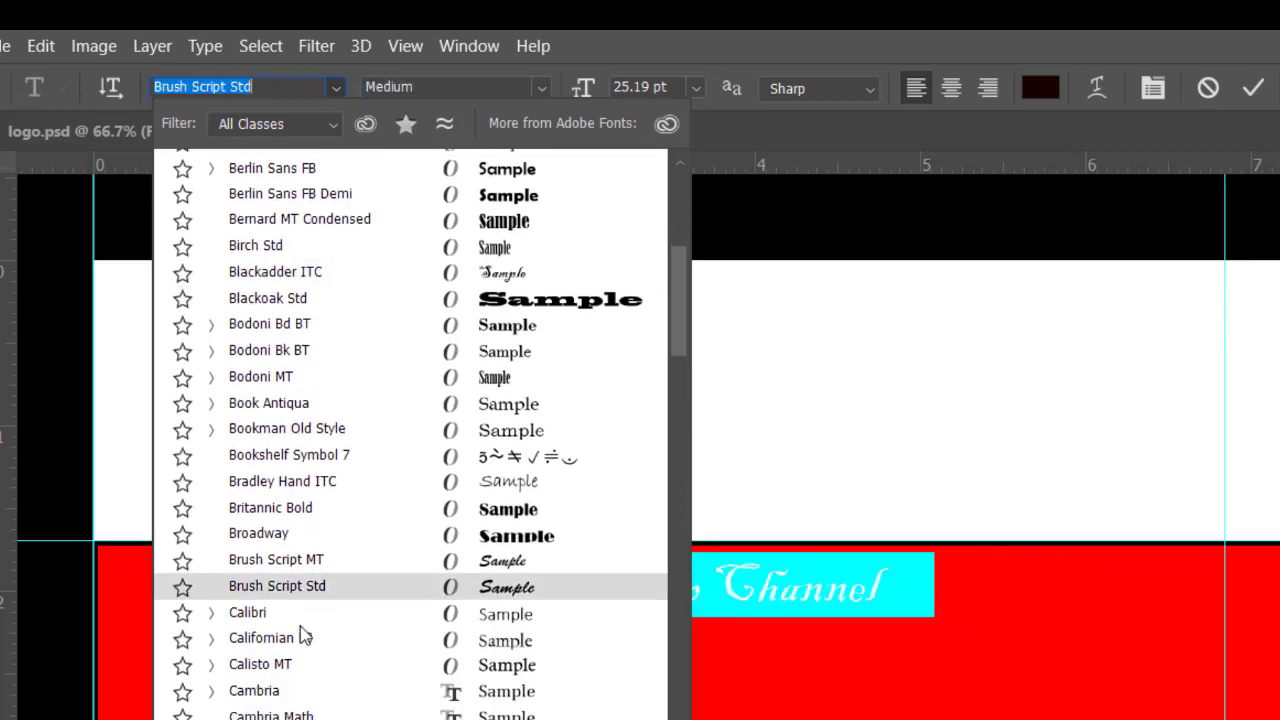
{"action": "scroll", "coordinate": [305, 636], "scroll_direction": "down", "scroll_amount": 4}
{"action": "scroll", "coordinate": [300, 628], "scroll_direction": "down", "scroll_amount": 3}
{"action": "scroll", "coordinate": [300, 628], "scroll_direction": "down", "scroll_amount": 2}
{"action": "scroll", "coordinate": [300, 625], "scroll_direction": "down", "scroll_amount": 3}
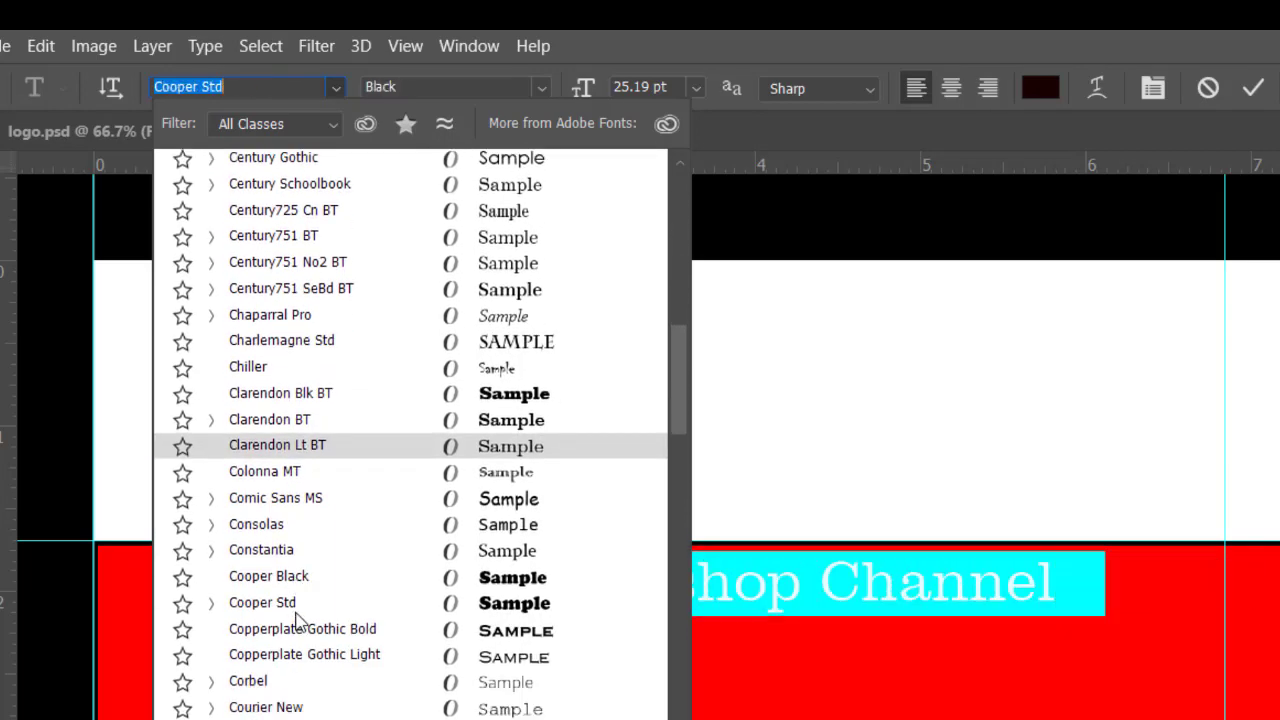
{"action": "scroll", "coordinate": [296, 620], "scroll_direction": "down", "scroll_amount": 4}
{"action": "scroll", "coordinate": [297, 615], "scroll_direction": "down", "scroll_amount": 10}
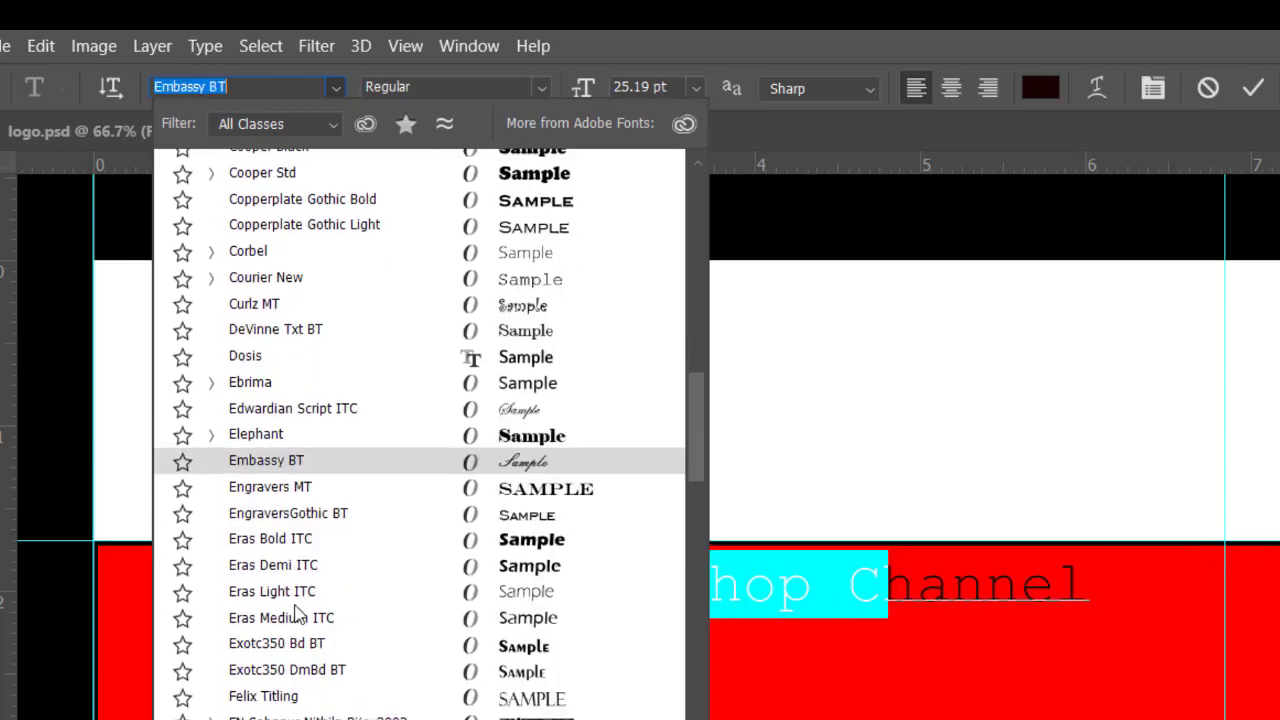
{"action": "scroll", "coordinate": [297, 615], "scroll_direction": "down", "scroll_amount": 5}
{"action": "scroll", "coordinate": [297, 614], "scroll_direction": "down", "scroll_amount": 4}
{"action": "scroll", "coordinate": [296, 612], "scroll_direction": "down", "scroll_amount": 6}
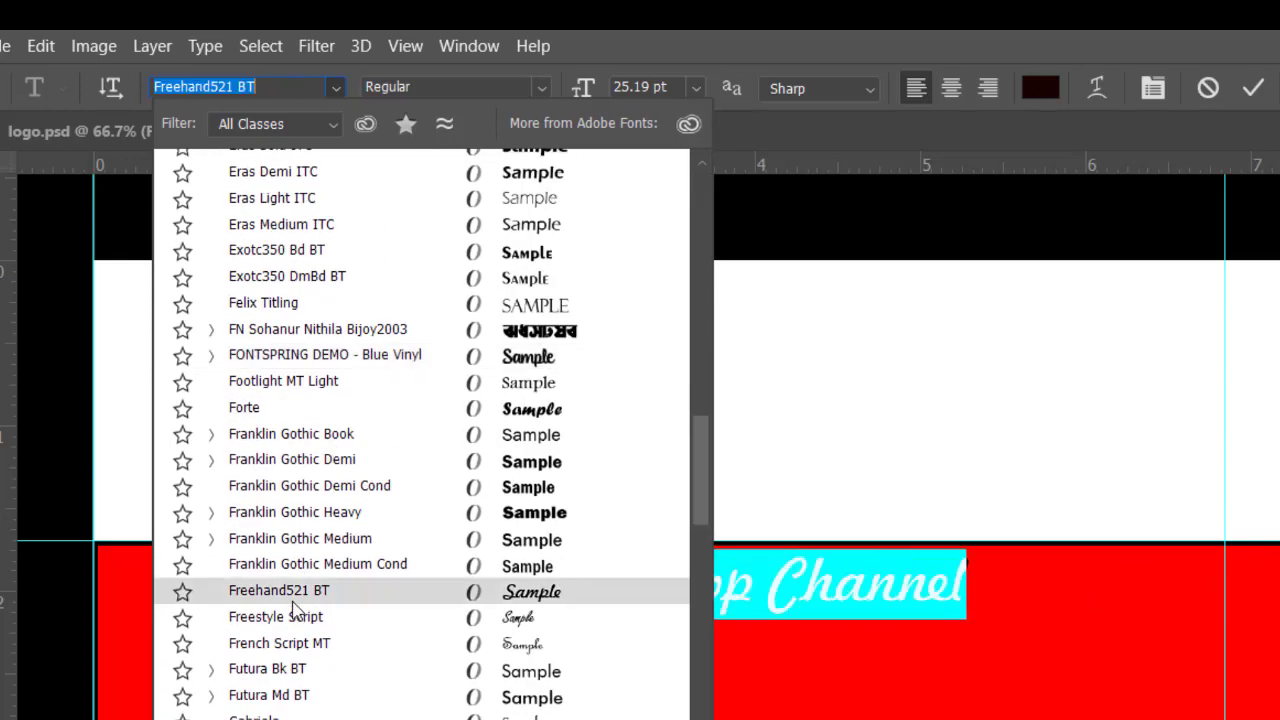
{"action": "scroll", "coordinate": [295, 612], "scroll_direction": "down", "scroll_amount": 5}
{"action": "scroll", "coordinate": [295, 612], "scroll_direction": "down", "scroll_amount": 5}
{"action": "scroll", "coordinate": [295, 612], "scroll_direction": "down", "scroll_amount": 3}
{"action": "scroll", "coordinate": [295, 612], "scroll_direction": "down", "scroll_amount": 3}
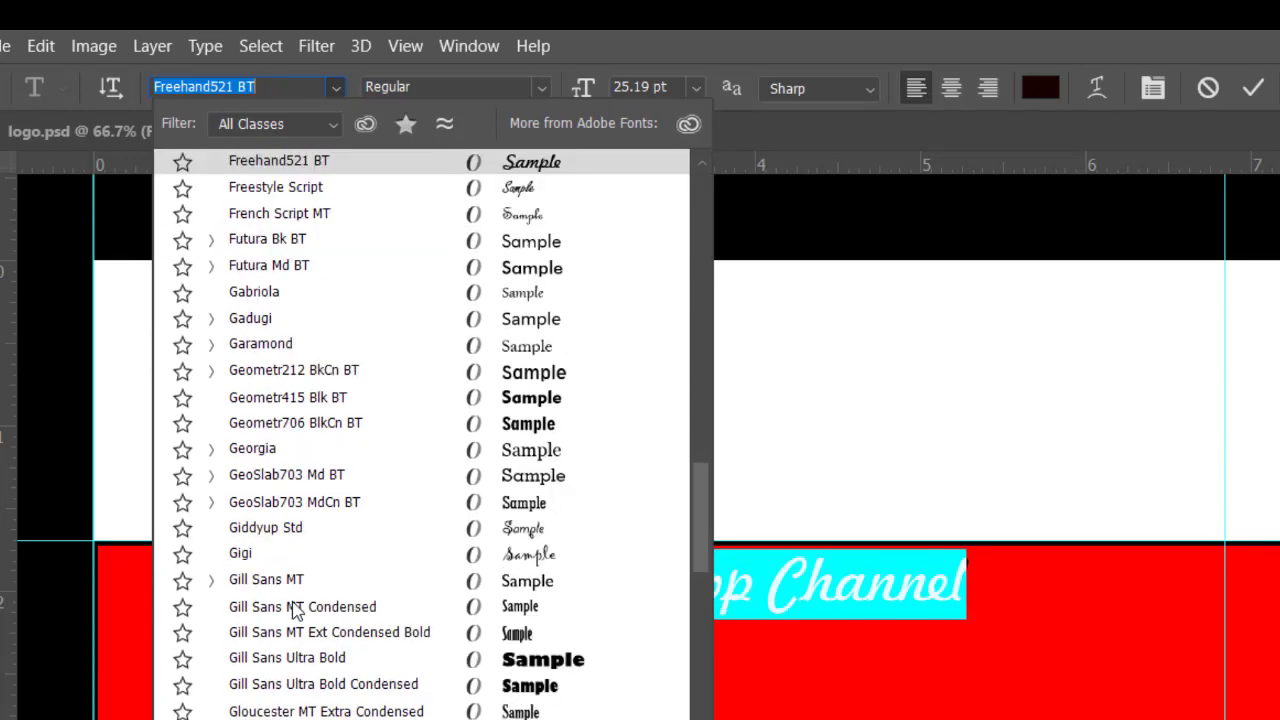
{"action": "scroll", "coordinate": [295, 612], "scroll_direction": "down", "scroll_amount": 5}
{"action": "scroll", "coordinate": [296, 612], "scroll_direction": "down", "scroll_amount": 4}
{"action": "scroll", "coordinate": [296, 612], "scroll_direction": "down", "scroll_amount": 1}
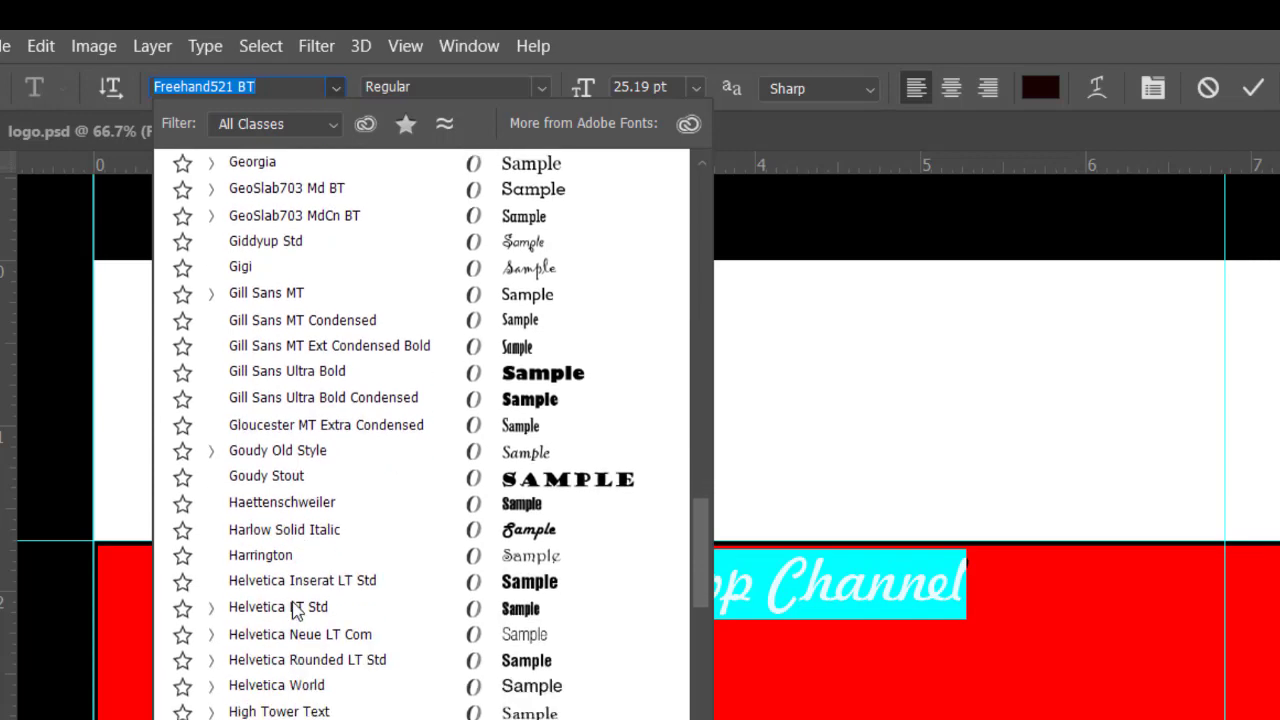
{"action": "scroll", "coordinate": [296, 612], "scroll_direction": "down", "scroll_amount": 4}
{"action": "scroll", "coordinate": [296, 612], "scroll_direction": "down", "scroll_amount": 4}
{"action": "scroll", "coordinate": [296, 612], "scroll_direction": "down", "scroll_amount": 5}
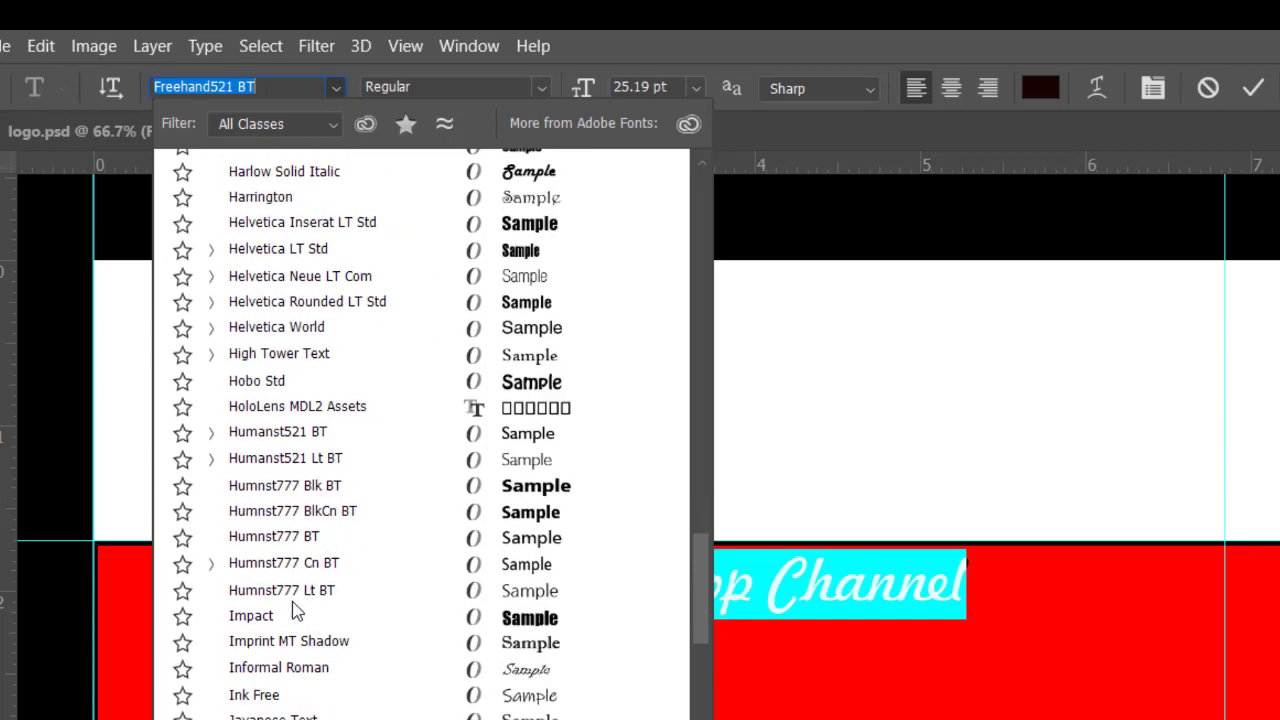
{"action": "scroll", "coordinate": [296, 612], "scroll_direction": "down", "scroll_amount": 5}
{"action": "scroll", "coordinate": [296, 612], "scroll_direction": "down", "scroll_amount": 4}
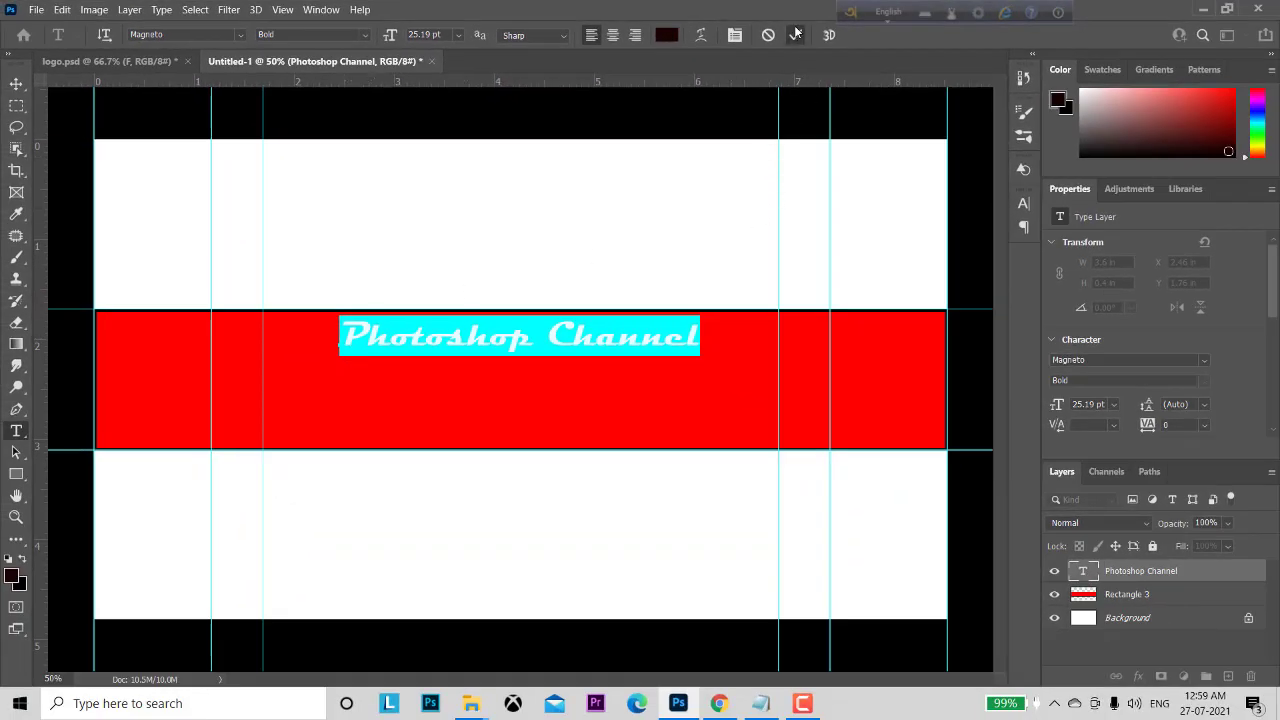
{"action": "left_click", "coordinate": [796, 36]}
{"action": "key", "text": "v"}
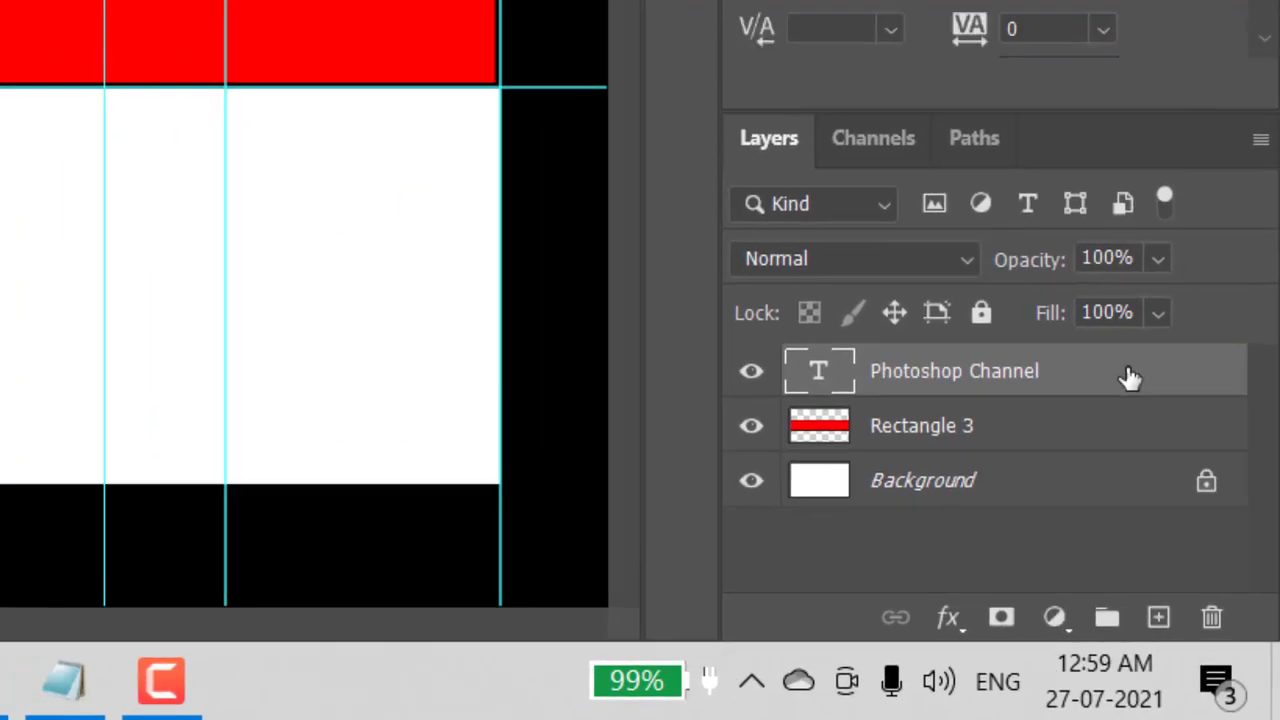
Give the title layer a 6 px green outside stroke at 100% opacity.
{"action": "double_click", "coordinate": [1112, 335]}
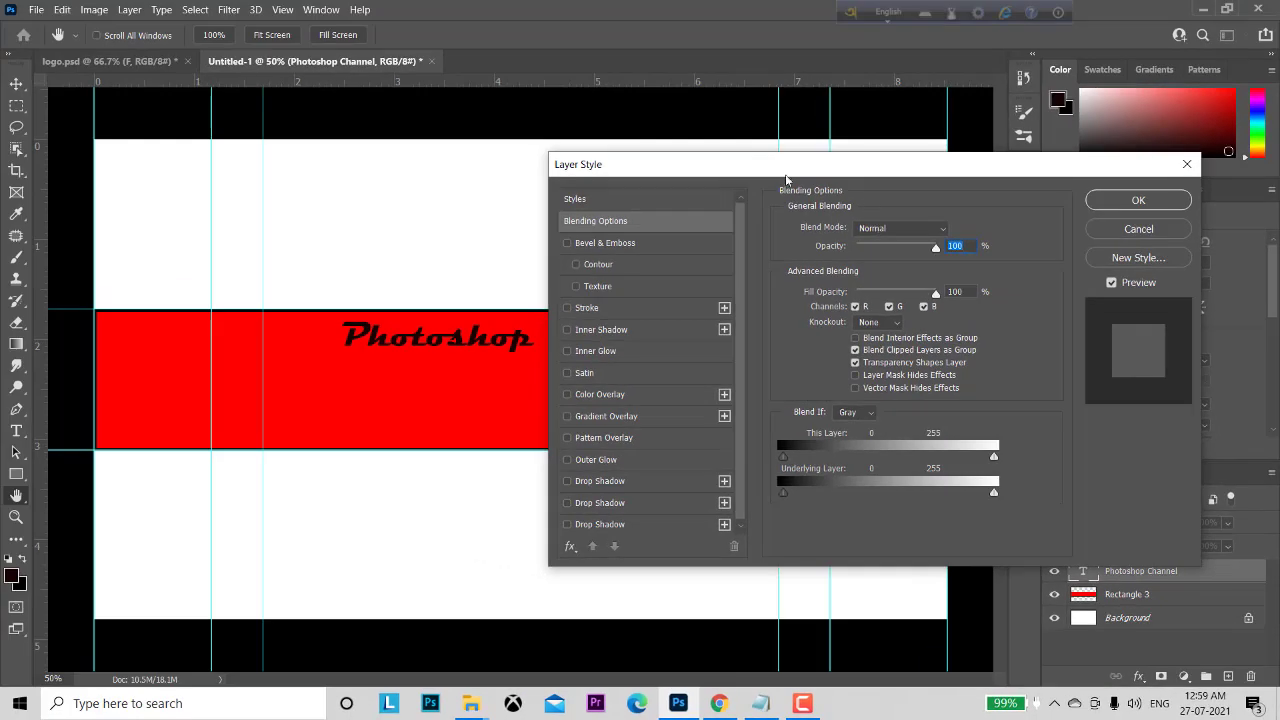
{"action": "left_click_drag", "start_coordinate": [714, 167], "coordinate": [880, 171]}
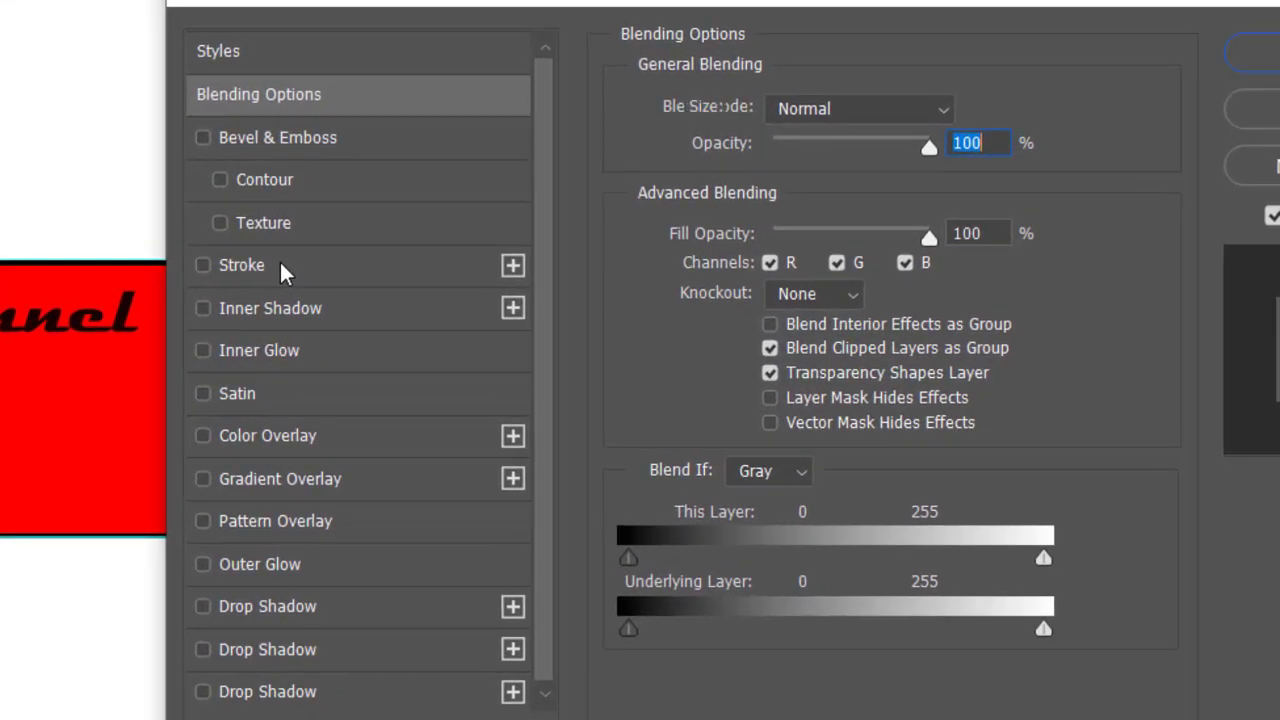
{"action": "left_click", "coordinate": [772, 311]}
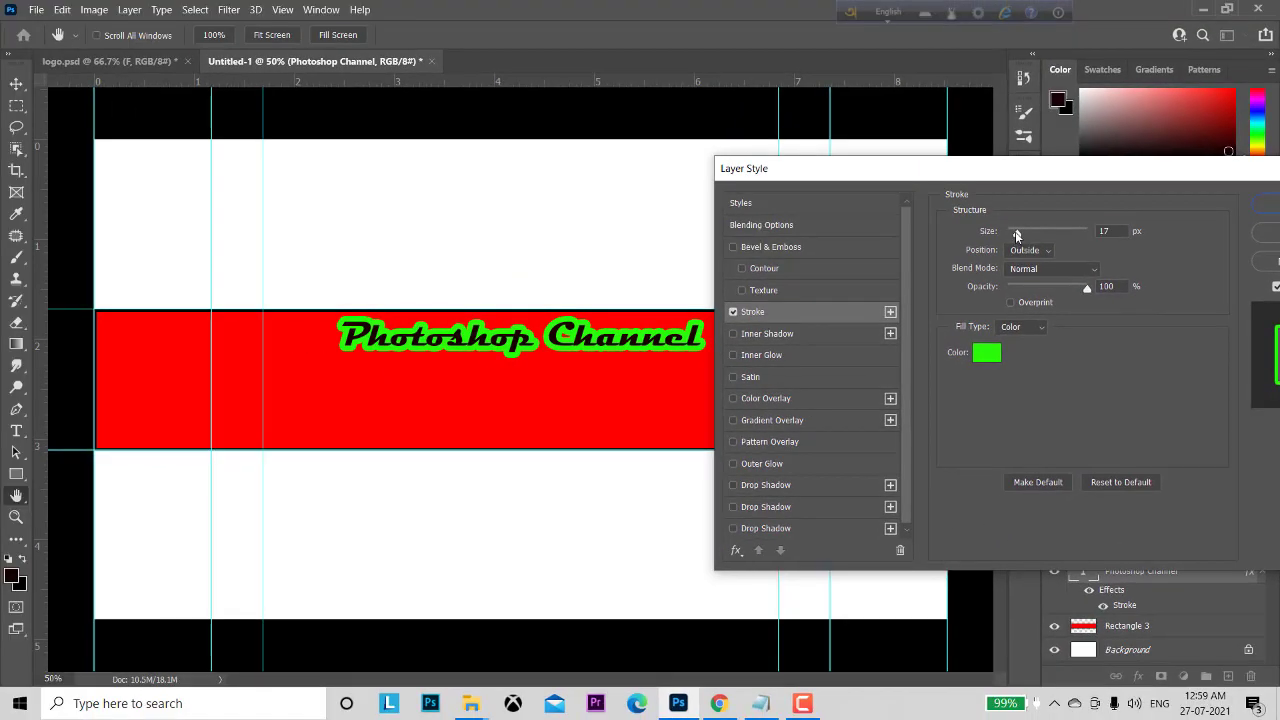
{"action": "left_click_drag", "start_coordinate": [1016, 234], "coordinate": [1012, 231]}
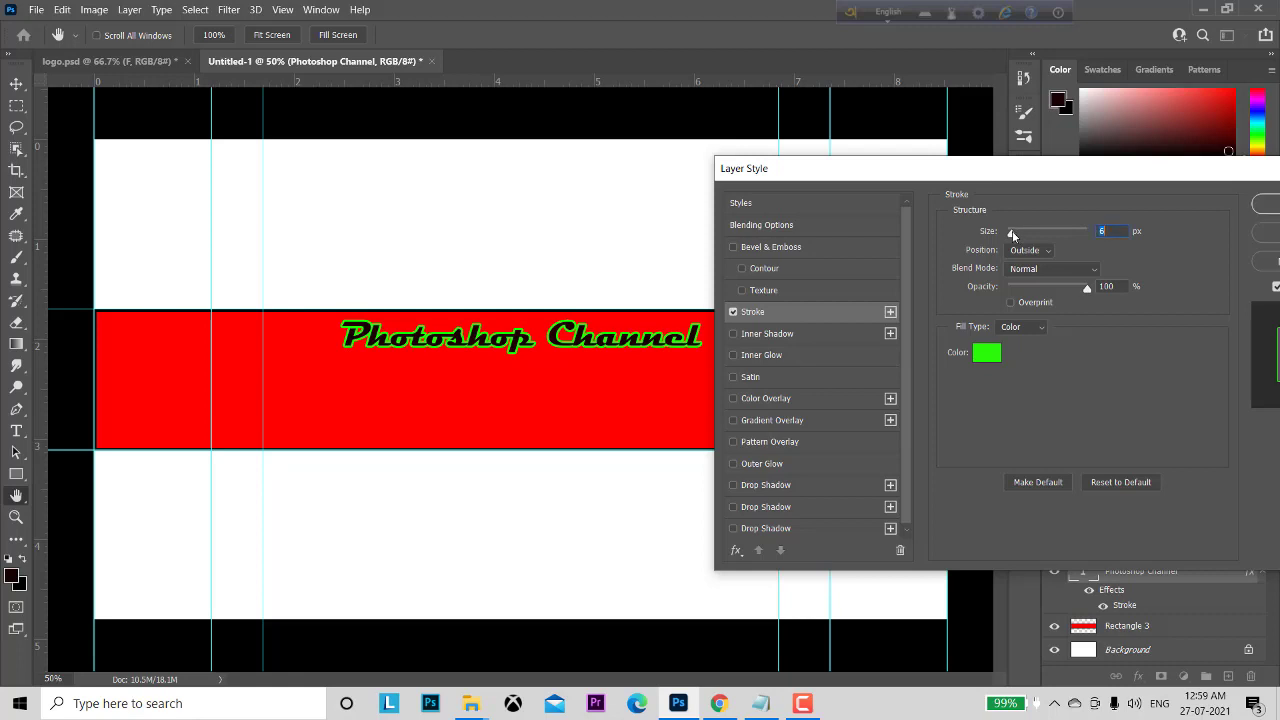
{"action": "left_click_drag", "start_coordinate": [851, 169], "coordinate": [918, 189]}
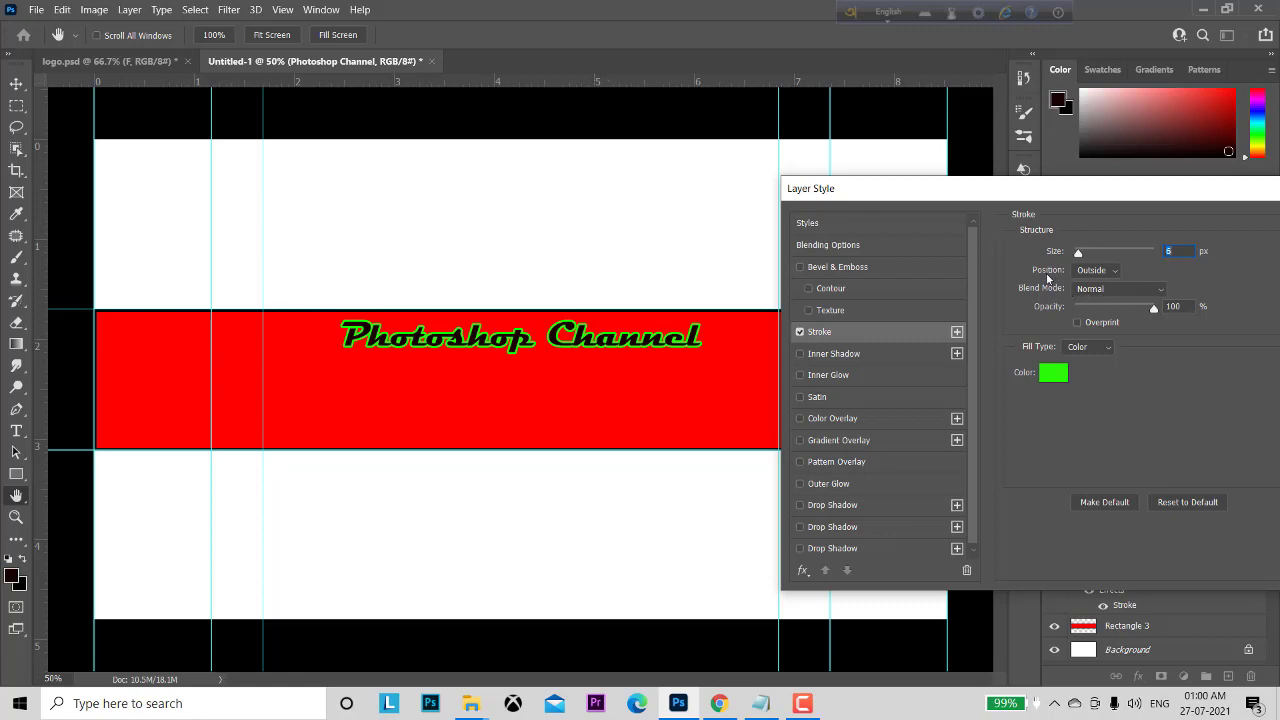
{"action": "left_click_drag", "start_coordinate": [1071, 195], "coordinate": [944, 179]}
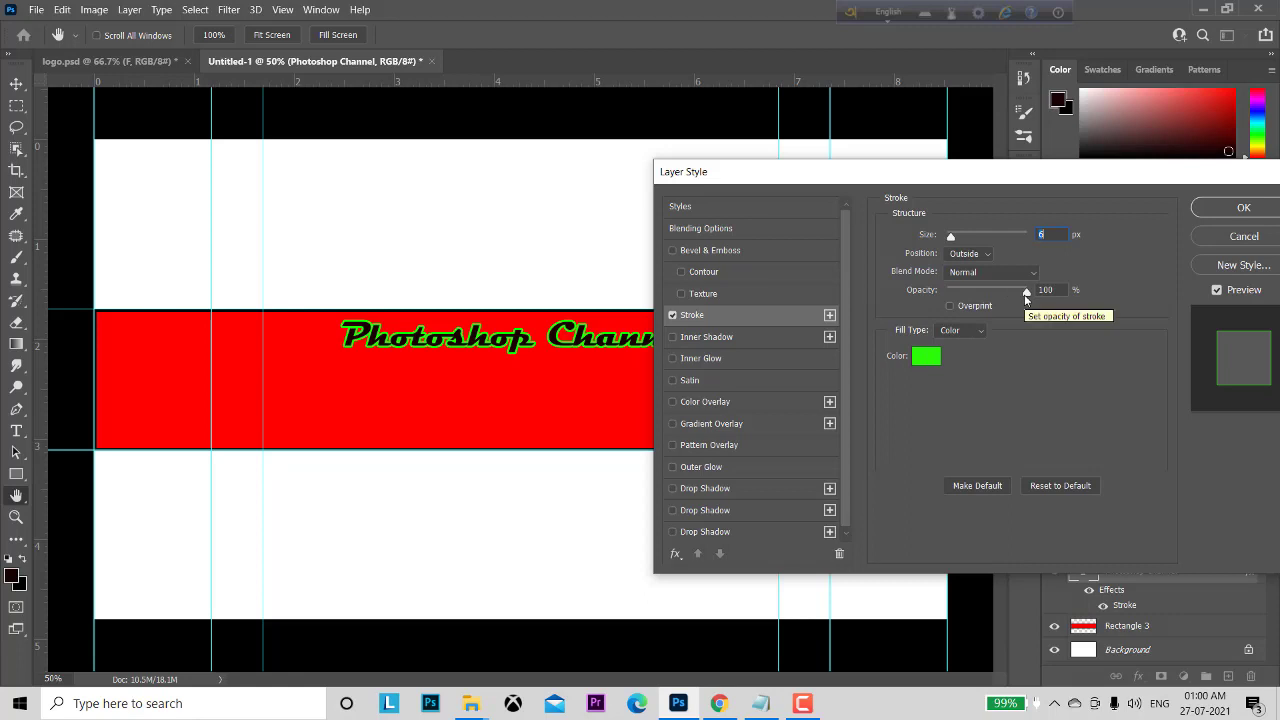
{"action": "left_click_drag", "start_coordinate": [1025, 291], "coordinate": [988, 292]}
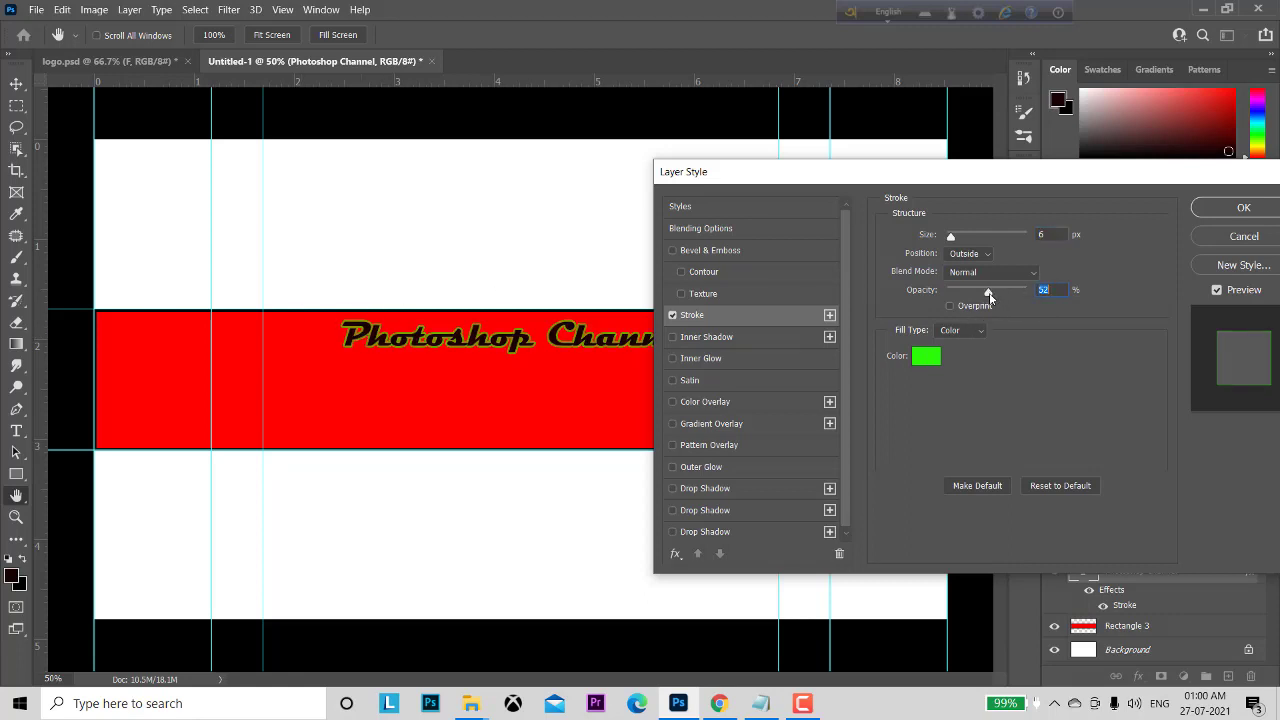
{"action": "left_click_drag", "start_coordinate": [990, 297], "coordinate": [1046, 300]}
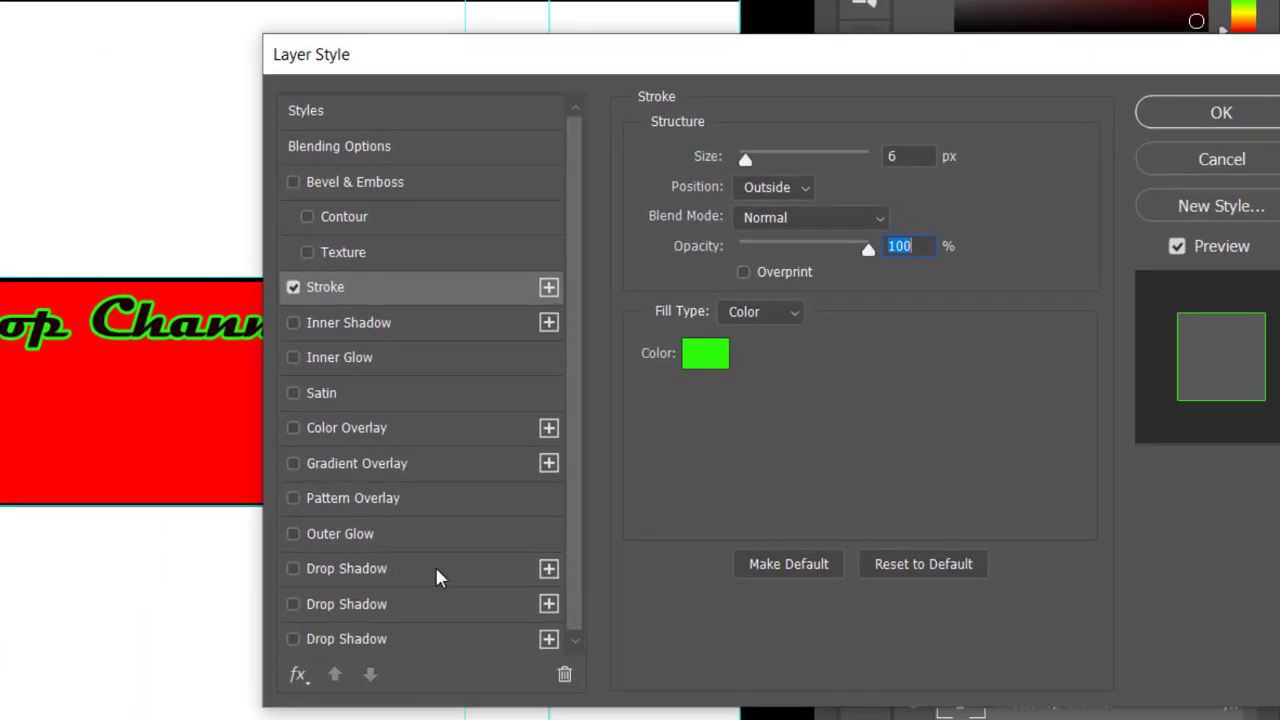
Add a drop shadow to the title and begin adjusting its distance and spread.
{"action": "left_click", "coordinate": [760, 492]}
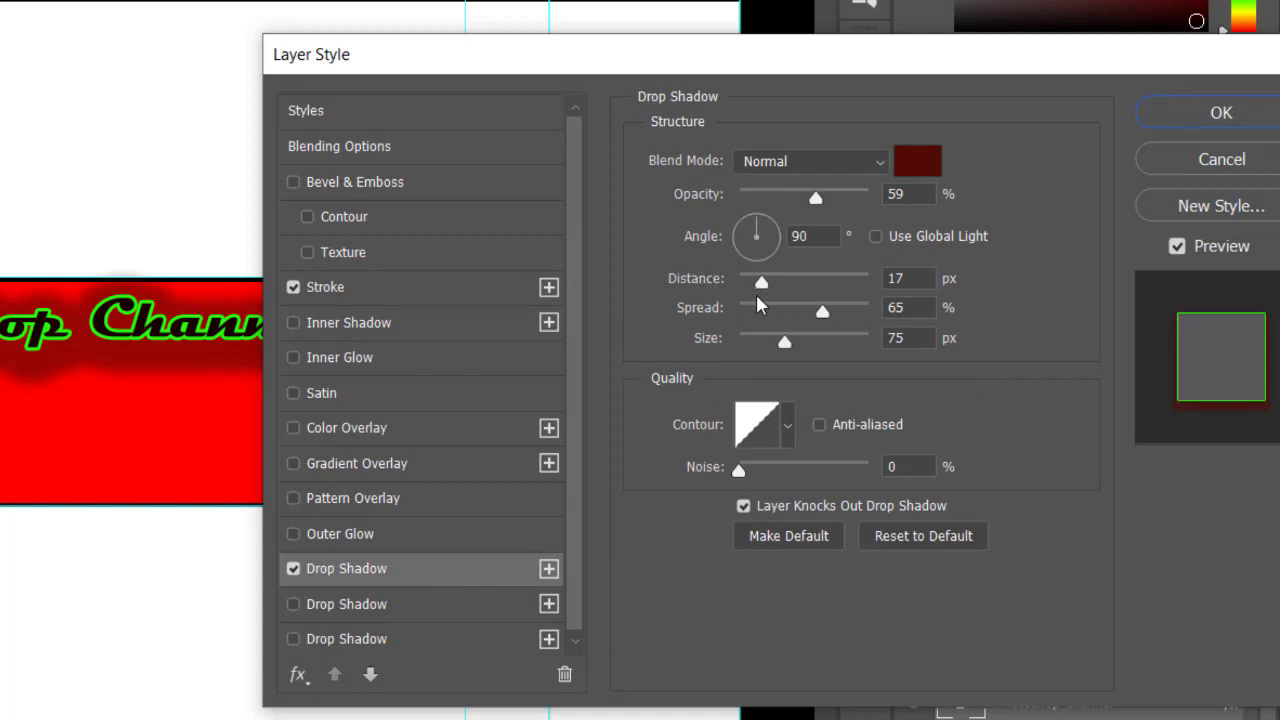
{"action": "left_click_drag", "start_coordinate": [760, 282], "coordinate": [732, 288]}
{"action": "mouse_move", "coordinate": [823, 316]}
{"action": "left_mouse_down"}
{"action": "mouse_move", "coordinate": [768, 316]}
{"action": "mouse_move", "coordinate": [771, 340]}
{"action": "left_mouse_up"}
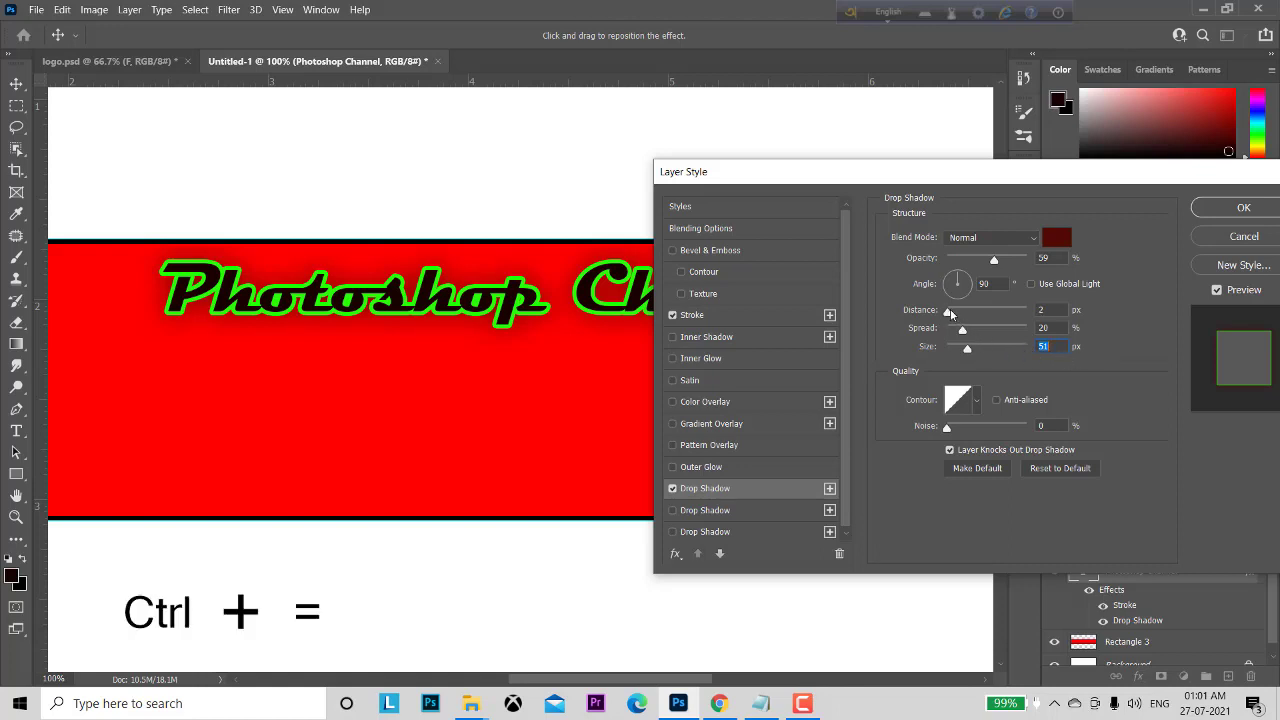
{"action": "left_click_drag", "start_coordinate": [950, 311], "coordinate": [967, 315]}
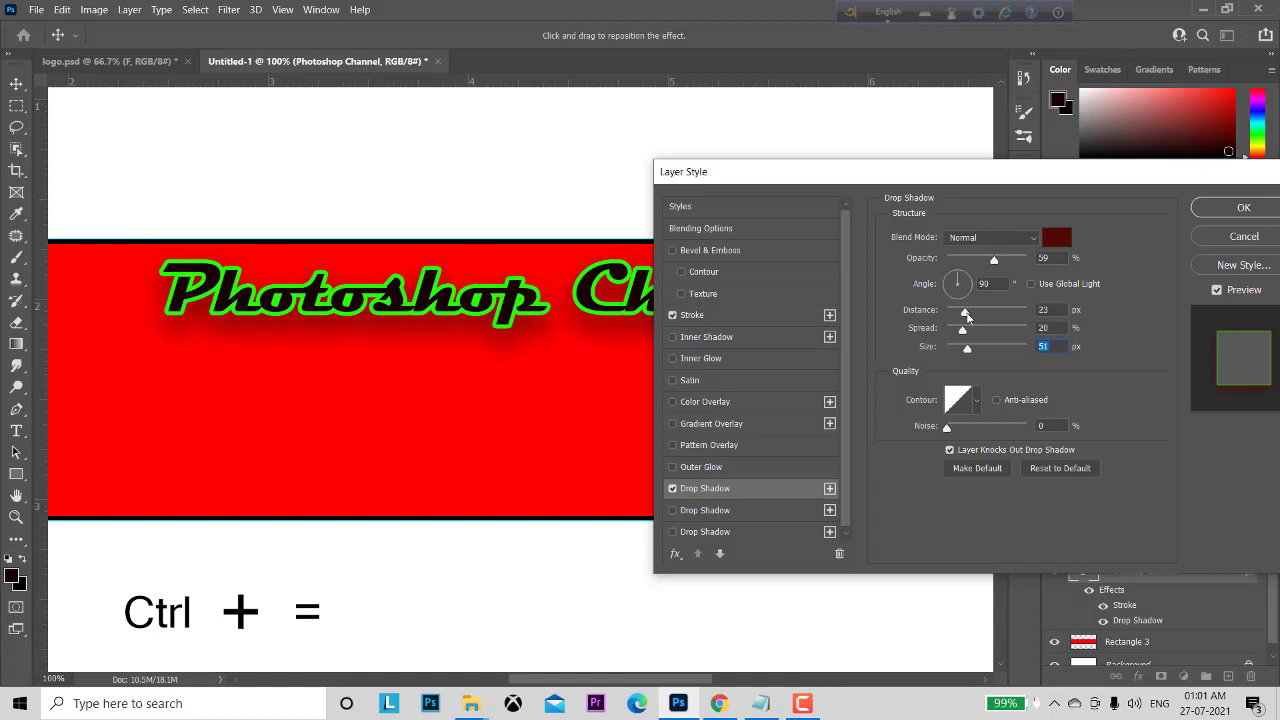
{"action": "left_click", "coordinate": [967, 316]}
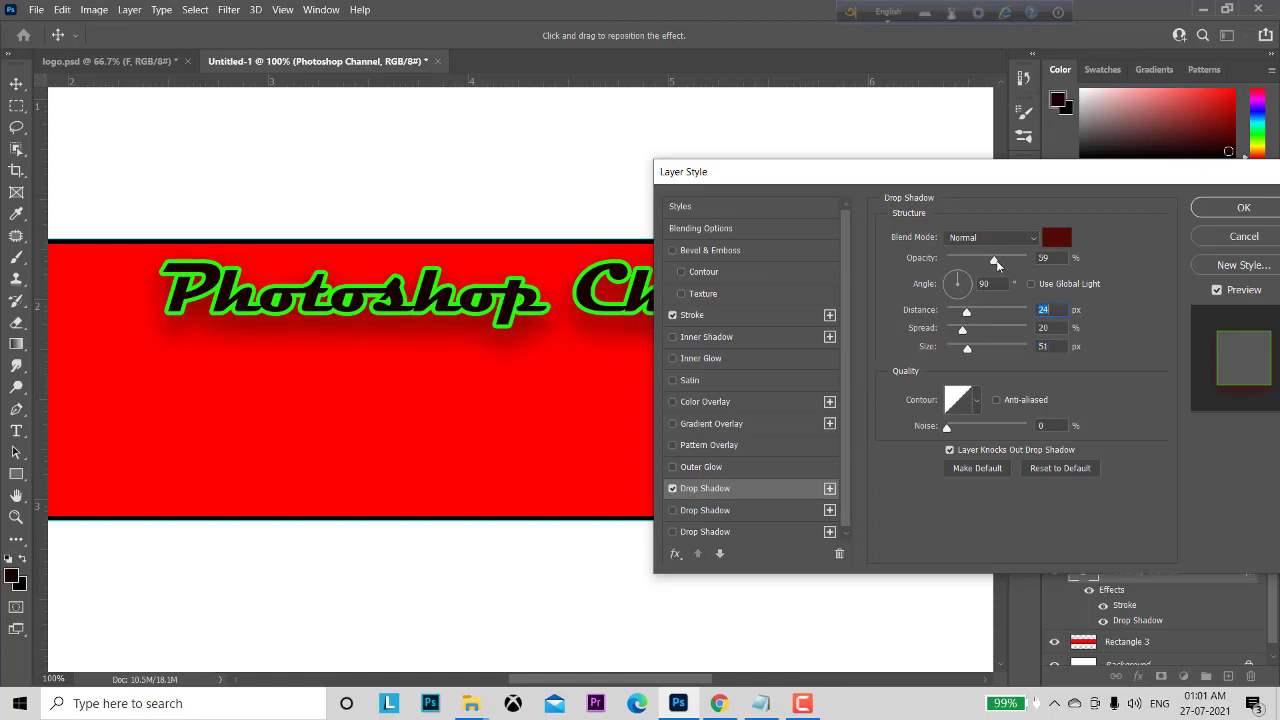
Set the shadow to 100% opacity, 25 px distance, 14% spread and 43 px size.
{"action": "left_click_drag", "start_coordinate": [997, 264], "coordinate": [1018, 264]}
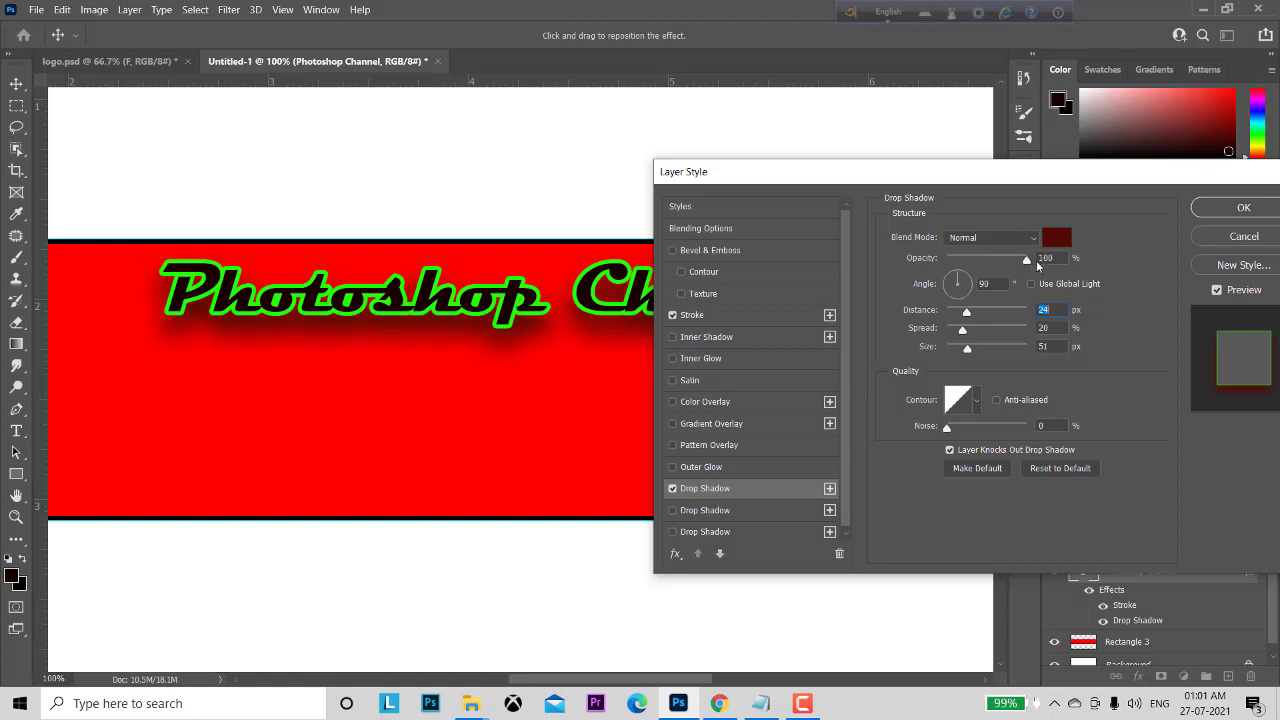
{"action": "left_click", "coordinate": [1040, 258]}
{"action": "mouse_move", "coordinate": [965, 333]}
{"action": "left_mouse_down"}
{"action": "mouse_move", "coordinate": [982, 333]}
{"action": "mouse_move", "coordinate": [959, 332]}
{"action": "left_mouse_up"}
{"action": "left_click", "coordinate": [958, 332]}
{"action": "left_click_drag", "start_coordinate": [968, 314], "coordinate": [968, 314]}
{"action": "left_click", "coordinate": [968, 314]}
{"action": "left_click_drag", "start_coordinate": [965, 347], "coordinate": [966, 349]}
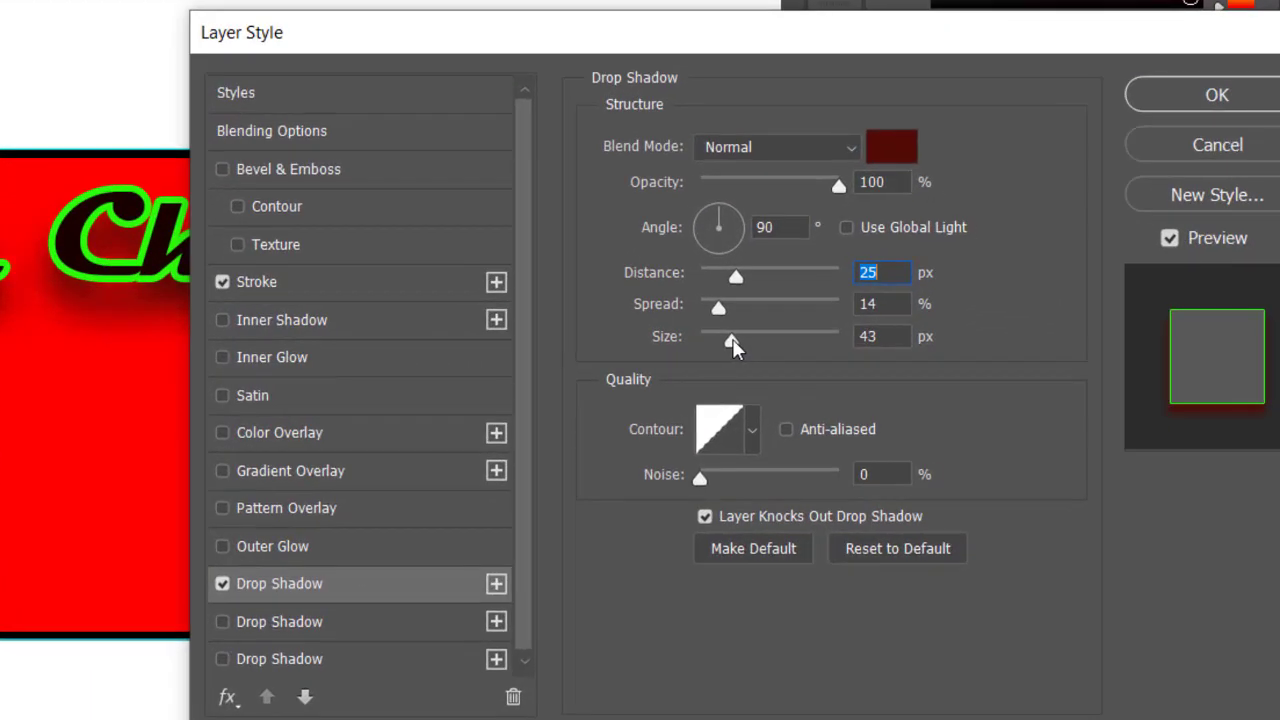
{"action": "left_click", "coordinate": [733, 343]}
{"action": "mouse_move", "coordinate": [614, 48]}
{"action": "left_mouse_down"}
{"action": "mouse_move", "coordinate": [910, 483]}
{"action": "mouse_move", "coordinate": [200, 19]}
{"action": "left_mouse_up"}
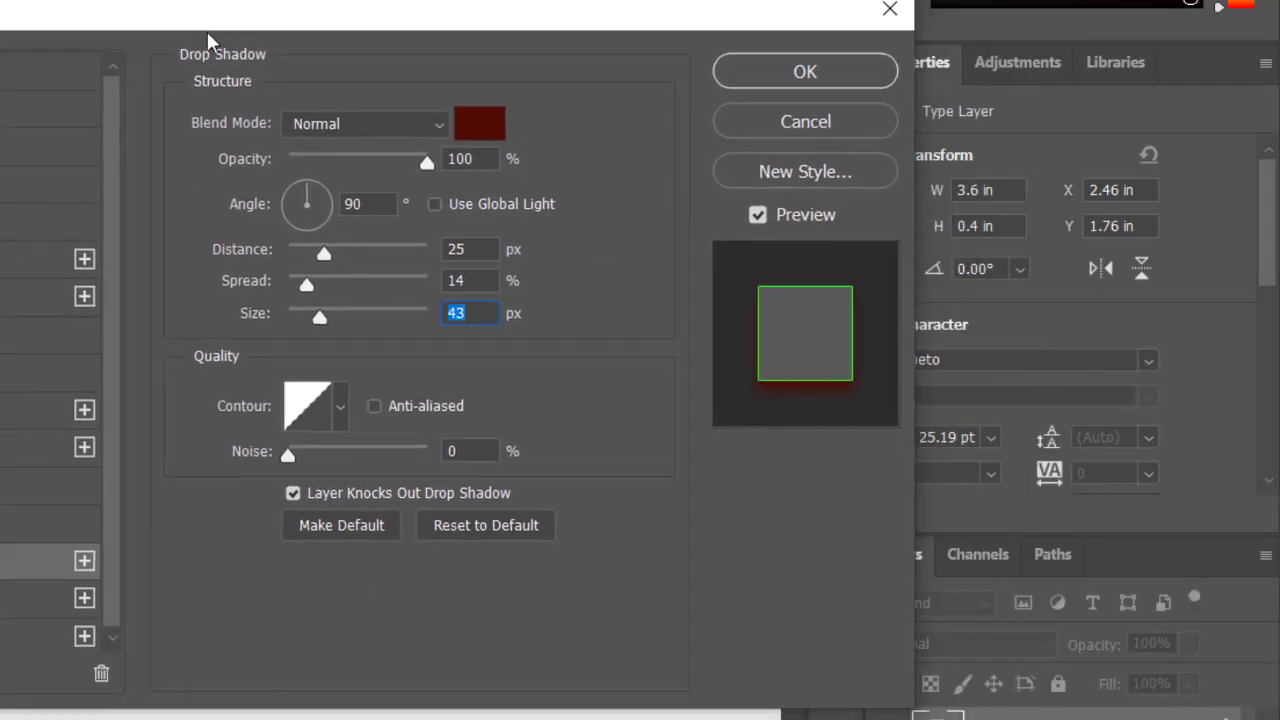
Apply the stroke and drop shadow, then zoom the banner back to 100%.
{"action": "left_click", "coordinate": [769, 71]}
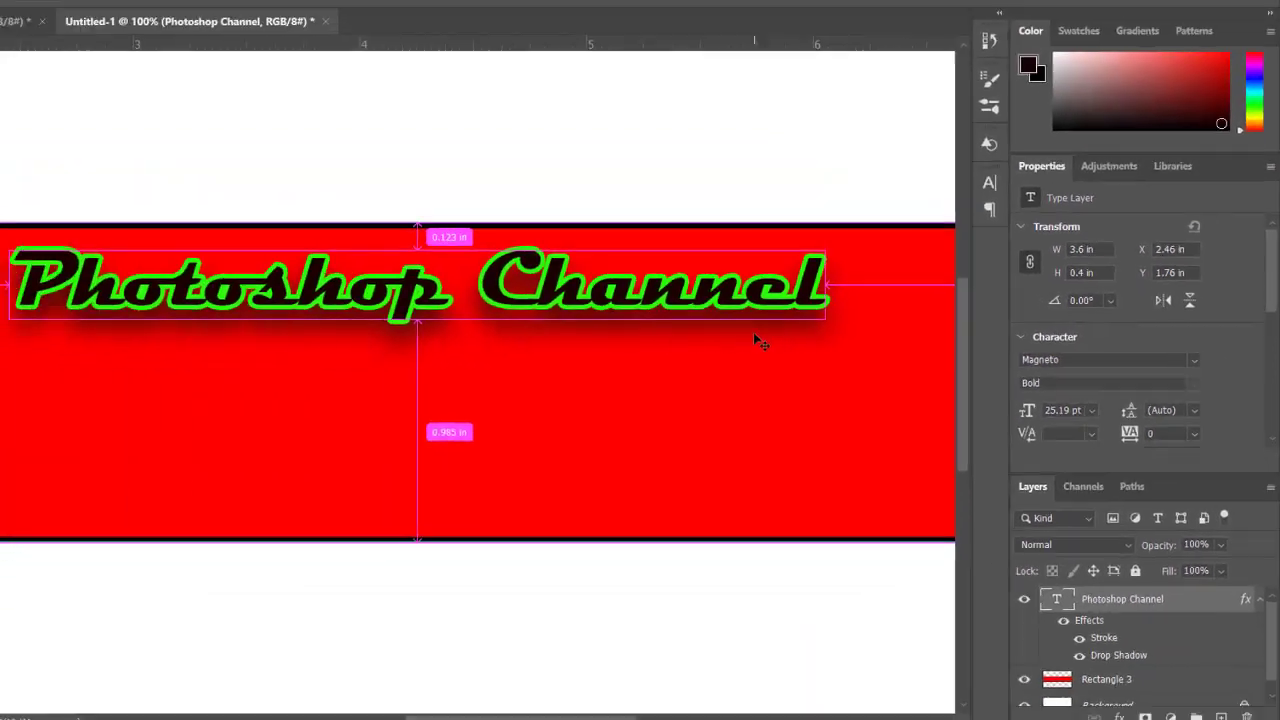
{"action": "key", "text": "ctrl+minus"}
{"action": "key", "text": "ctrl+minus"}
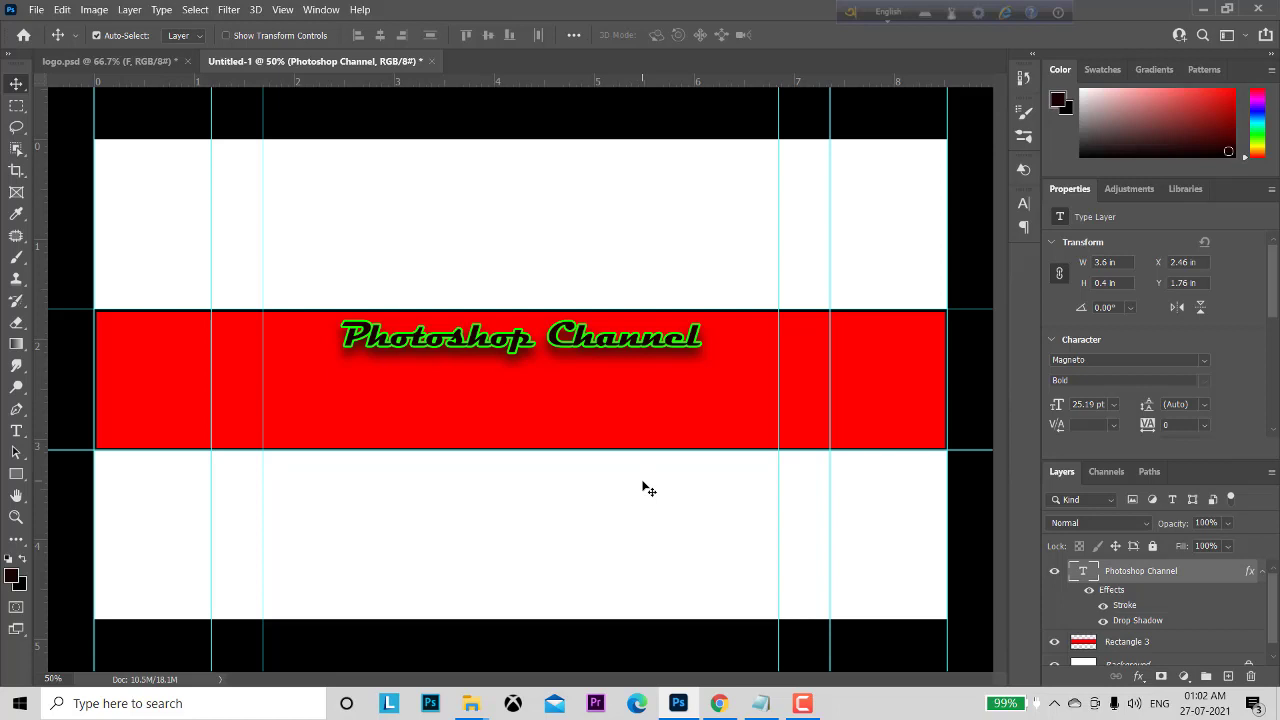
{"action": "key", "text": "ctrl+plus"}
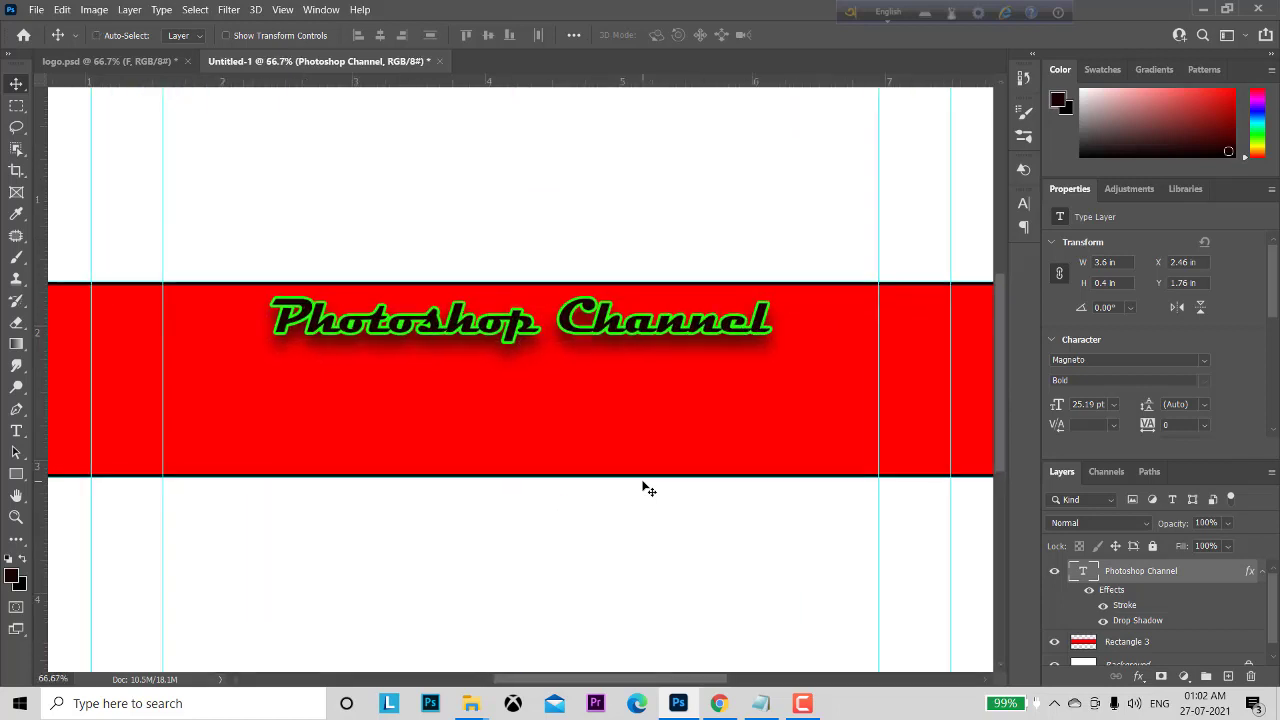
{"action": "key", "text": "ctrl+plus"}
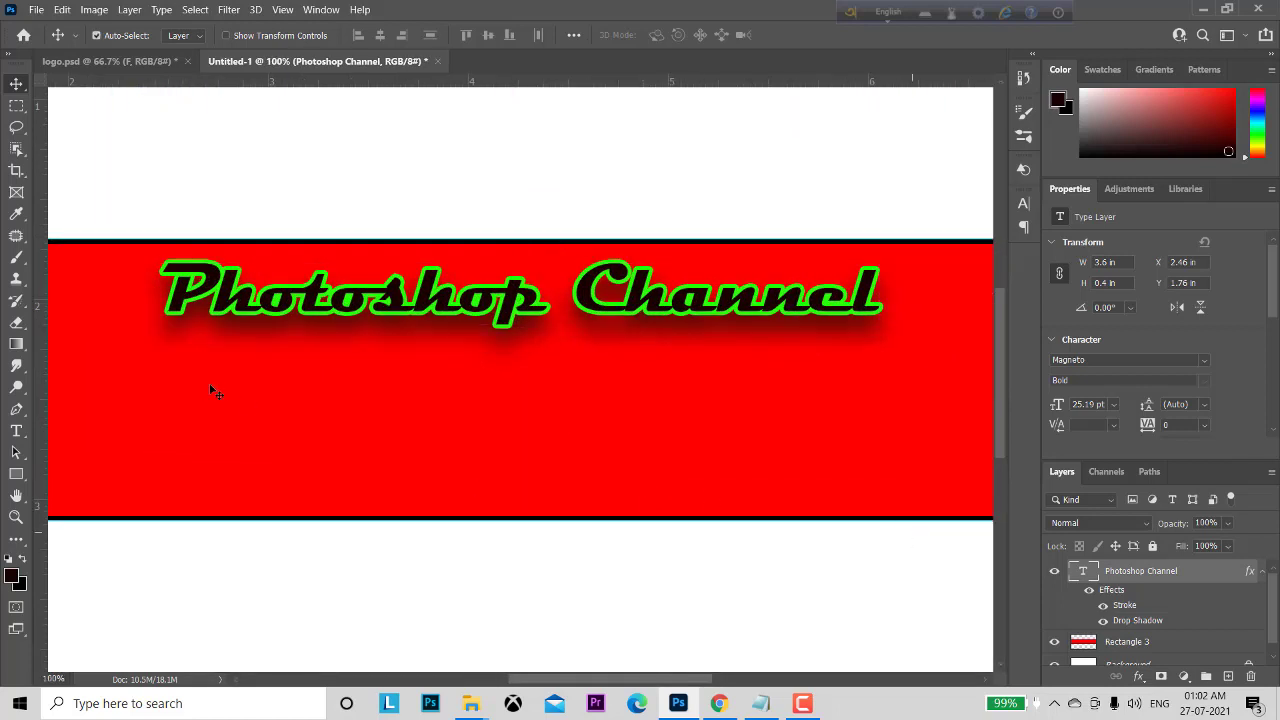
Type the tagline 'A New Tutorial In Every Week' on the red stripe and commit it.
{"action": "left_click", "coordinate": [16, 431]}
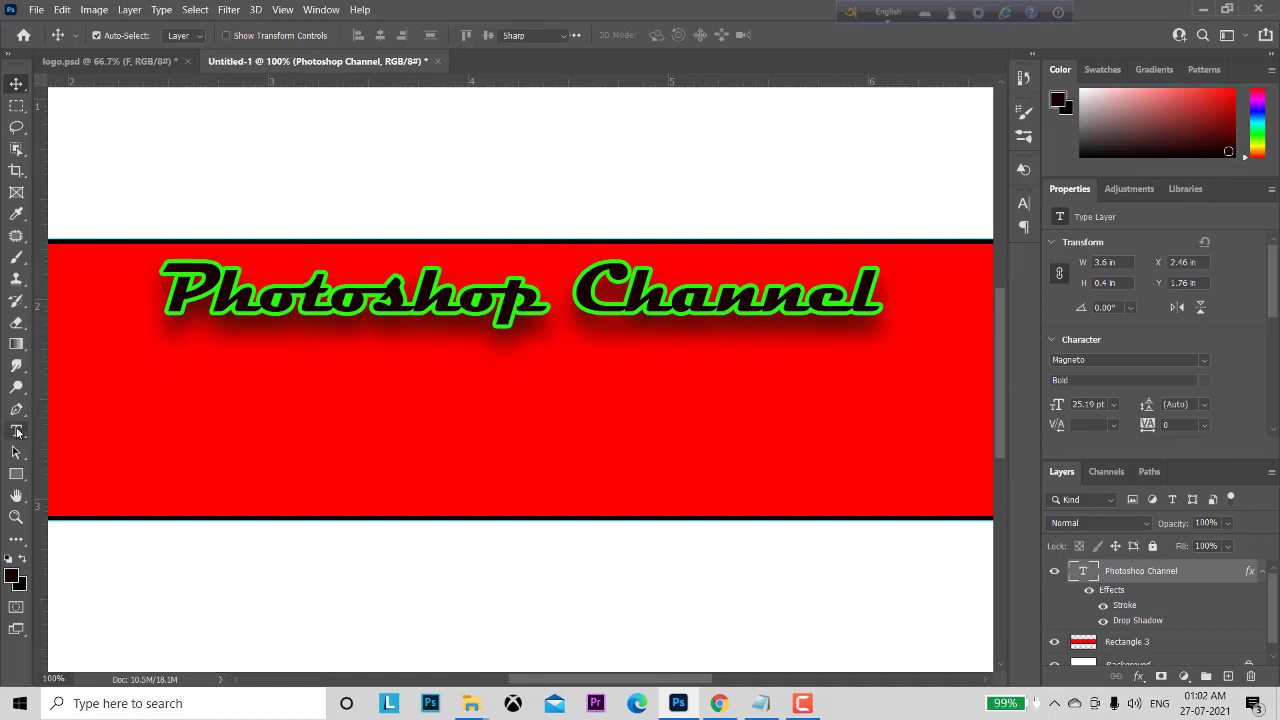
{"action": "left_click", "coordinate": [269, 370]}
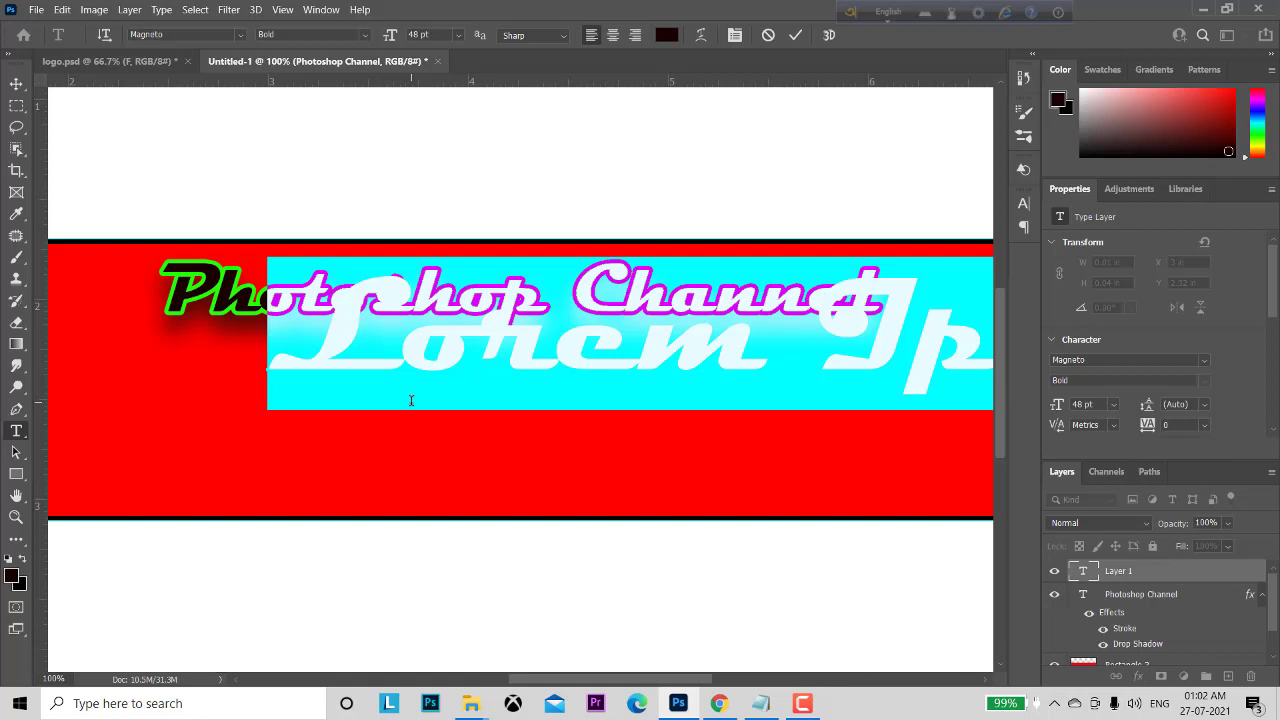
{"action": "key", "text": "Caps_Lock"}
{"action": "type", "text": "A"}
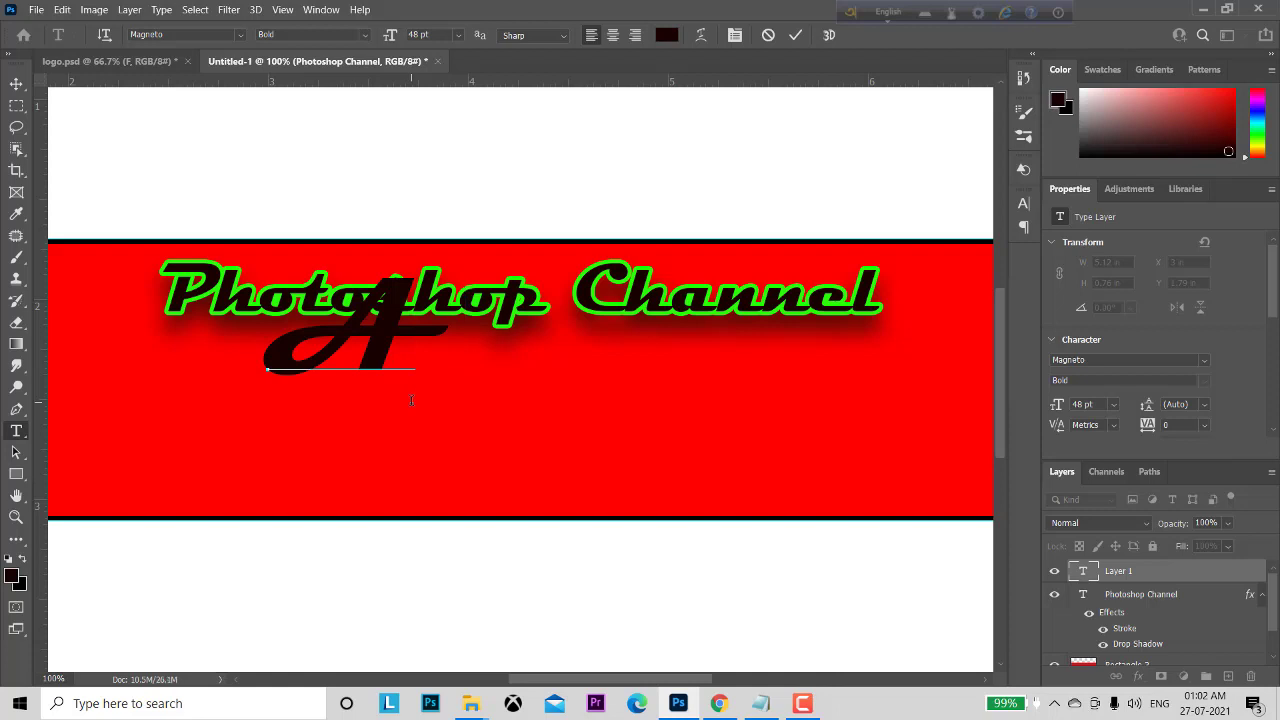
{"action": "type", "text": " N"}
{"action": "key", "text": "Caps_Lock"}
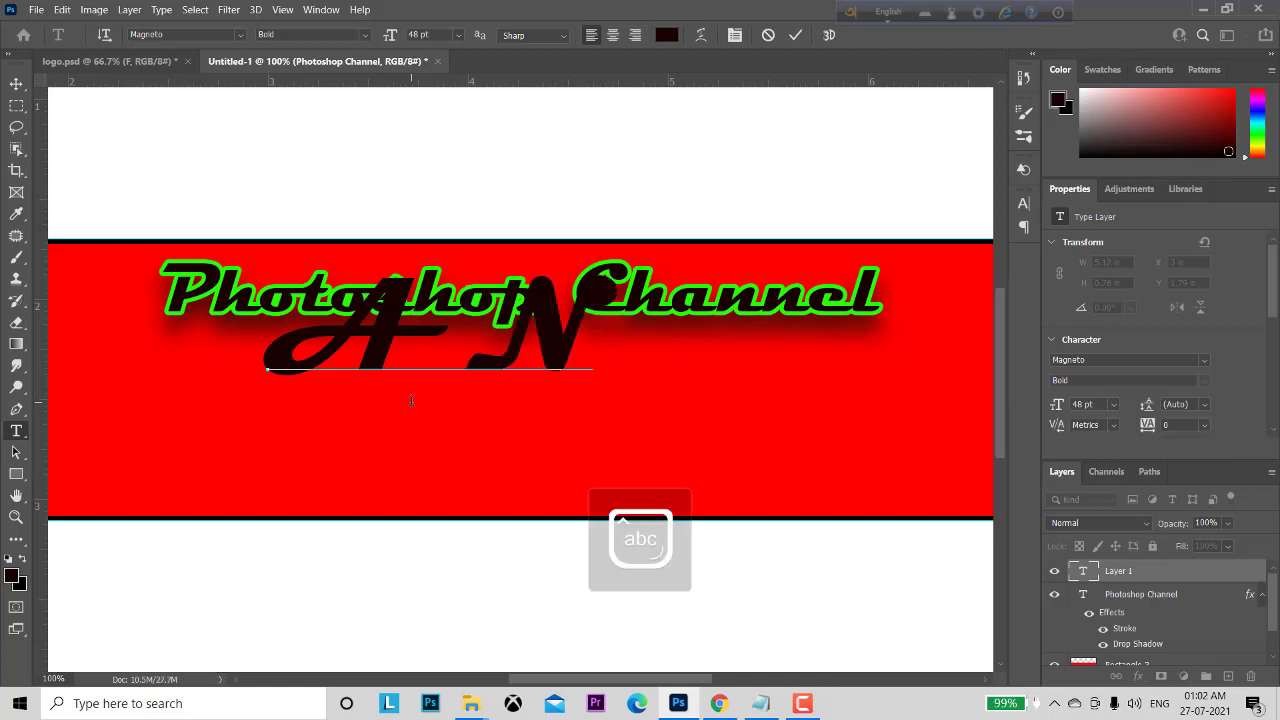
{"action": "type", "text": "ew"}
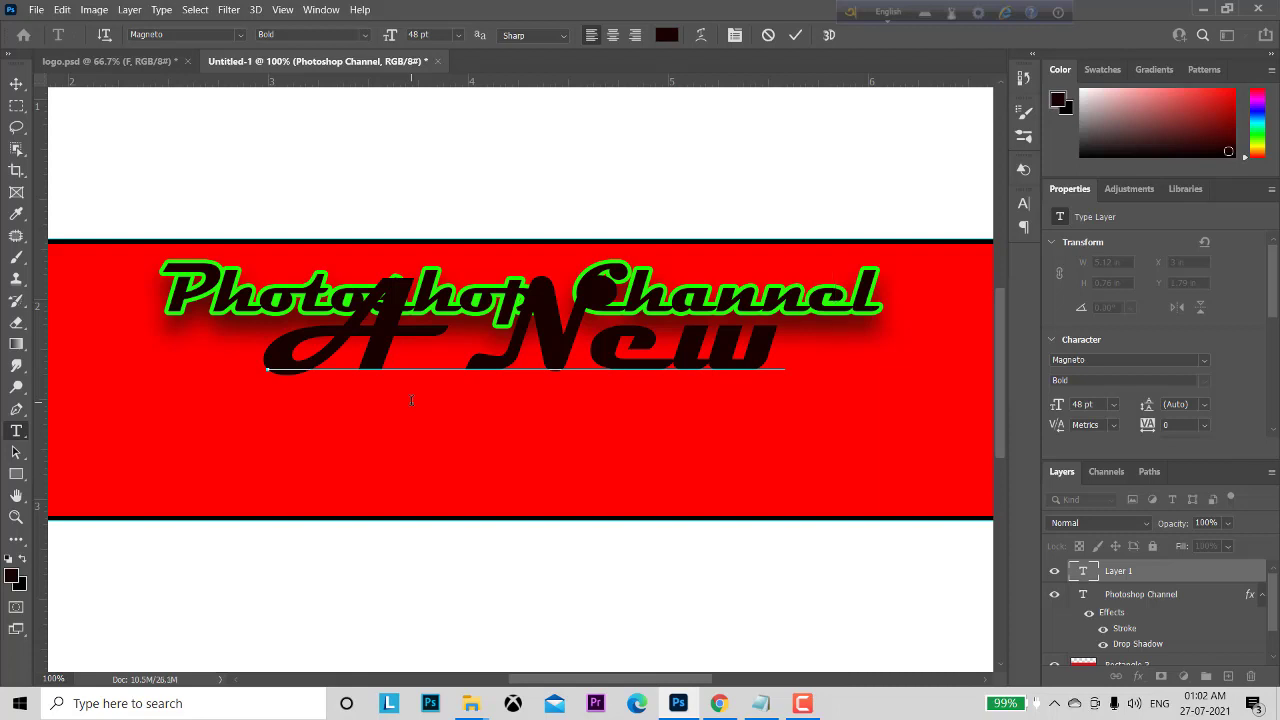
{"action": "key", "text": "Caps_Lock"}
{"action": "type", "text": " T"}
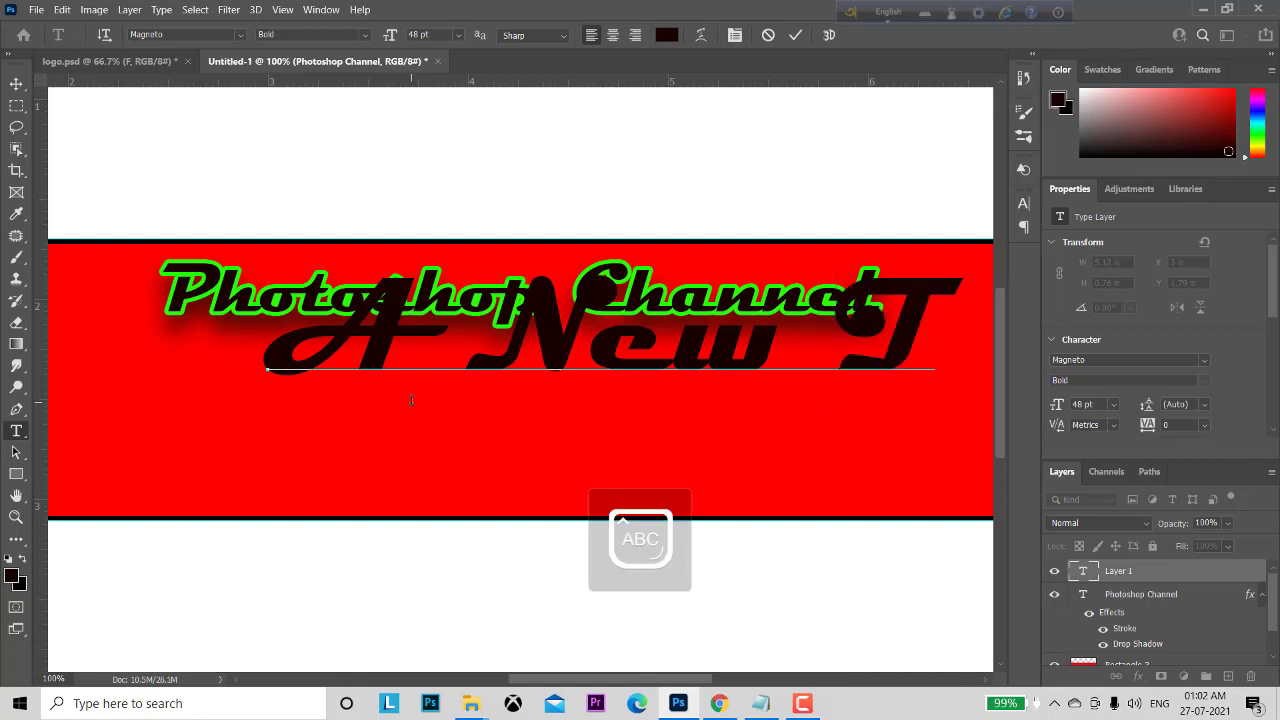
{"action": "key", "text": "Caps_Lock"}
{"action": "type", "text": "u"}
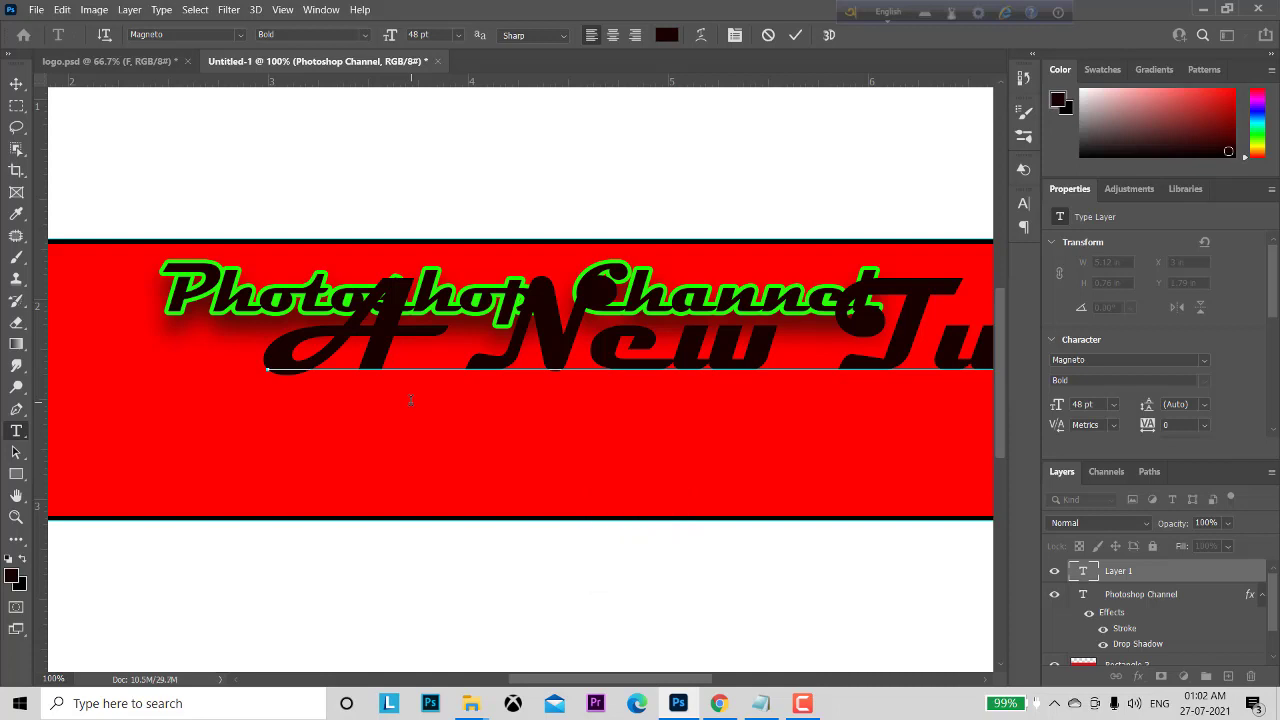
{"action": "key", "text": "Caps_Lock"}
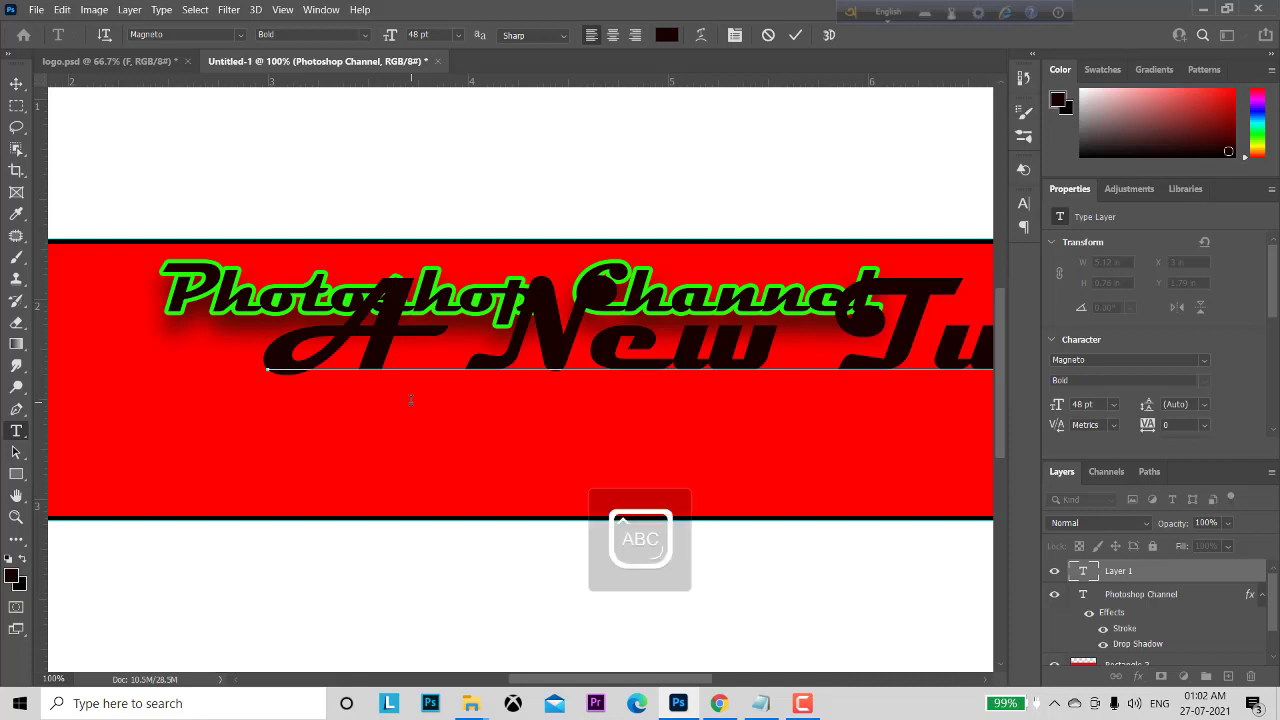
{"action": "key", "text": "Caps_Lock"}
{"action": "key", "text": "Caps_Lock"}
{"action": "key", "text": "Caps_Lock"}
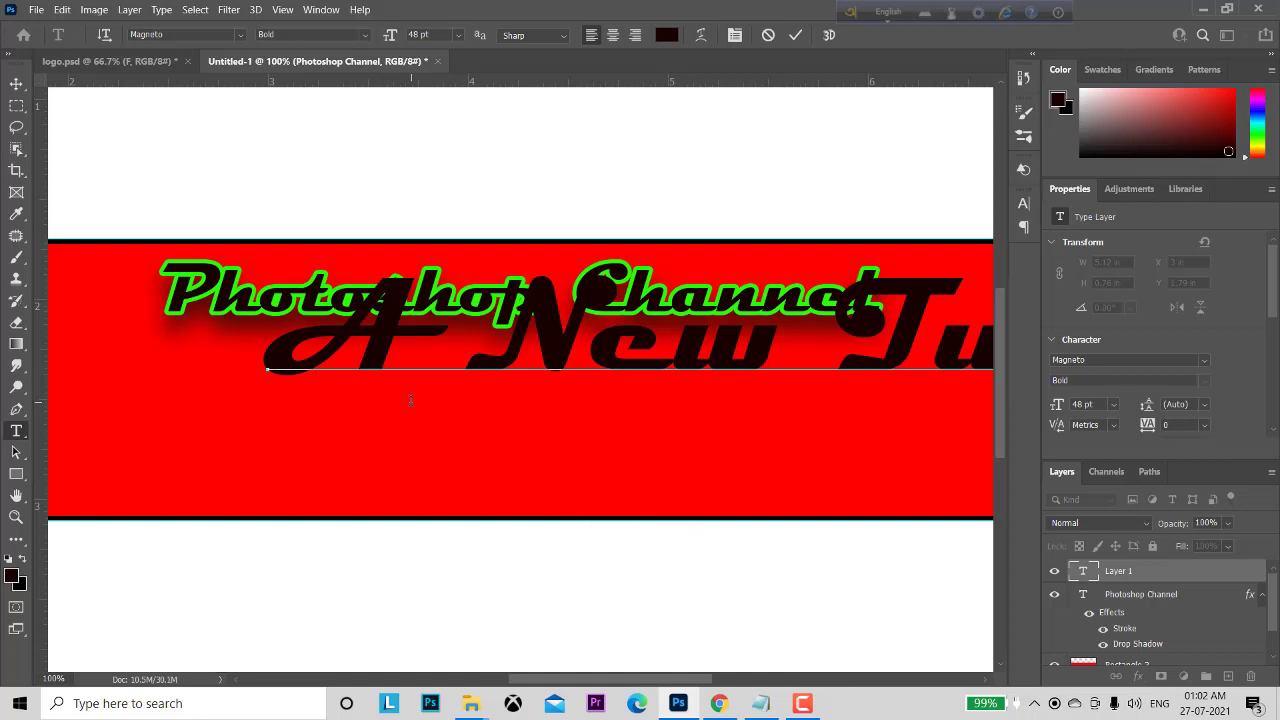
{"action": "key", "text": "Caps_Lock"}
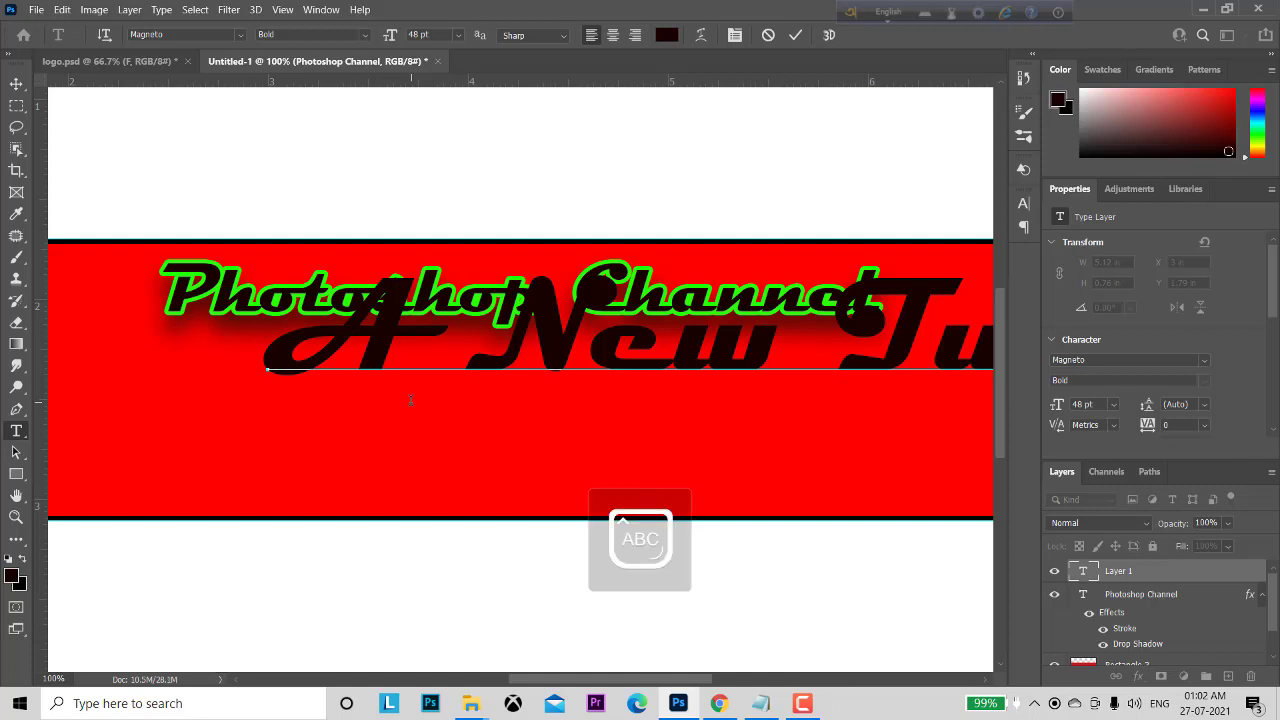
{"action": "key", "text": "Caps_Lock"}
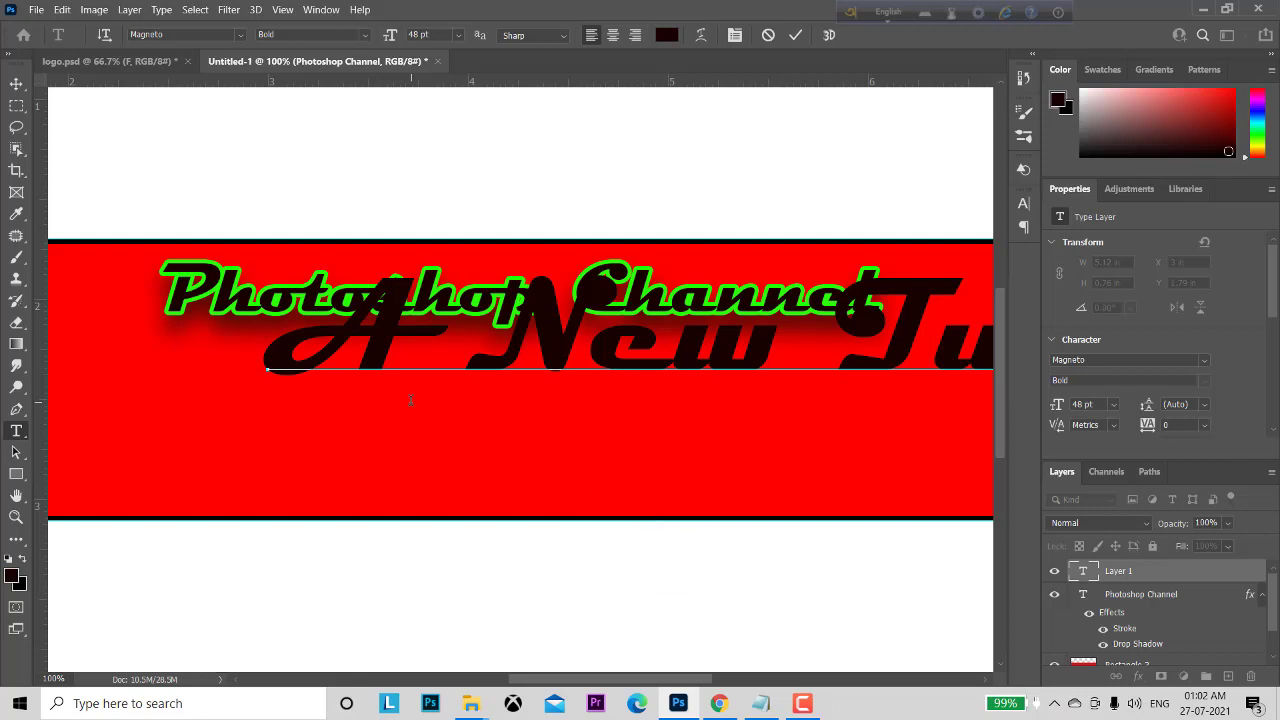
{"action": "left_click", "coordinate": [796, 36]}
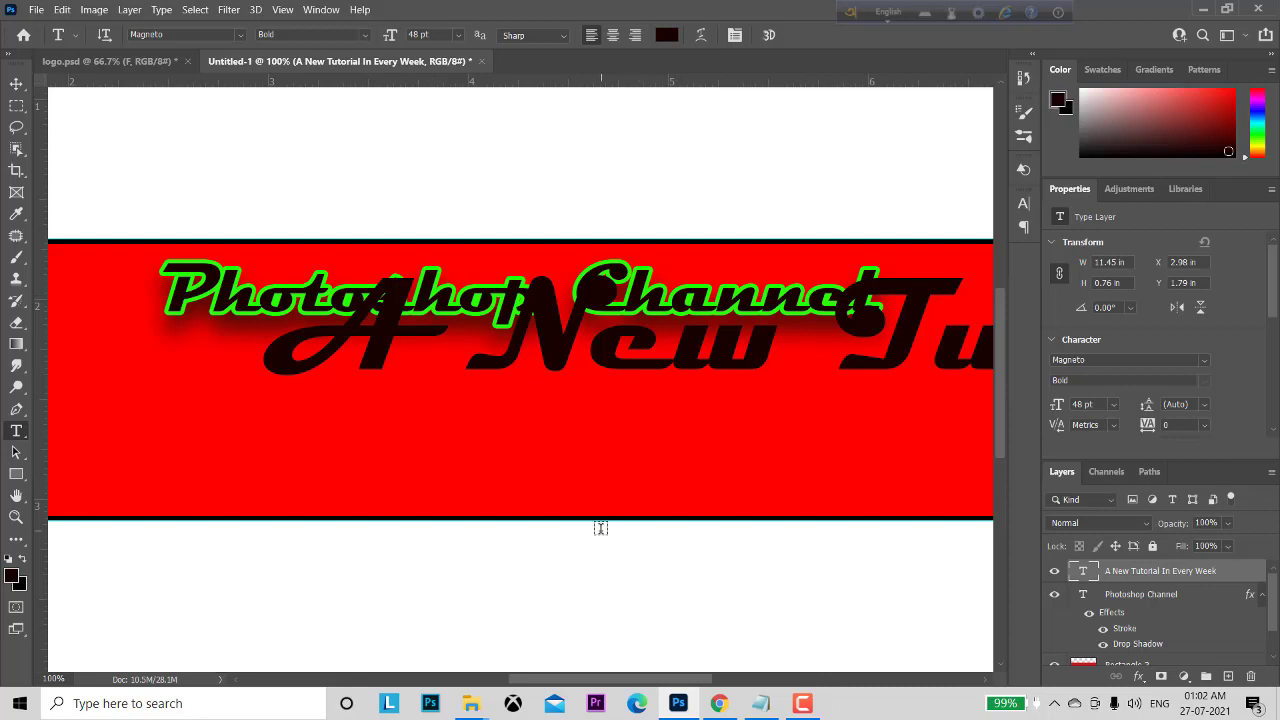
Scale the tagline down to 18.64 pt and position it just below the title.
{"action": "key", "text": "ctrl+minus"}
{"action": "key", "text": "ctrl+minus"}
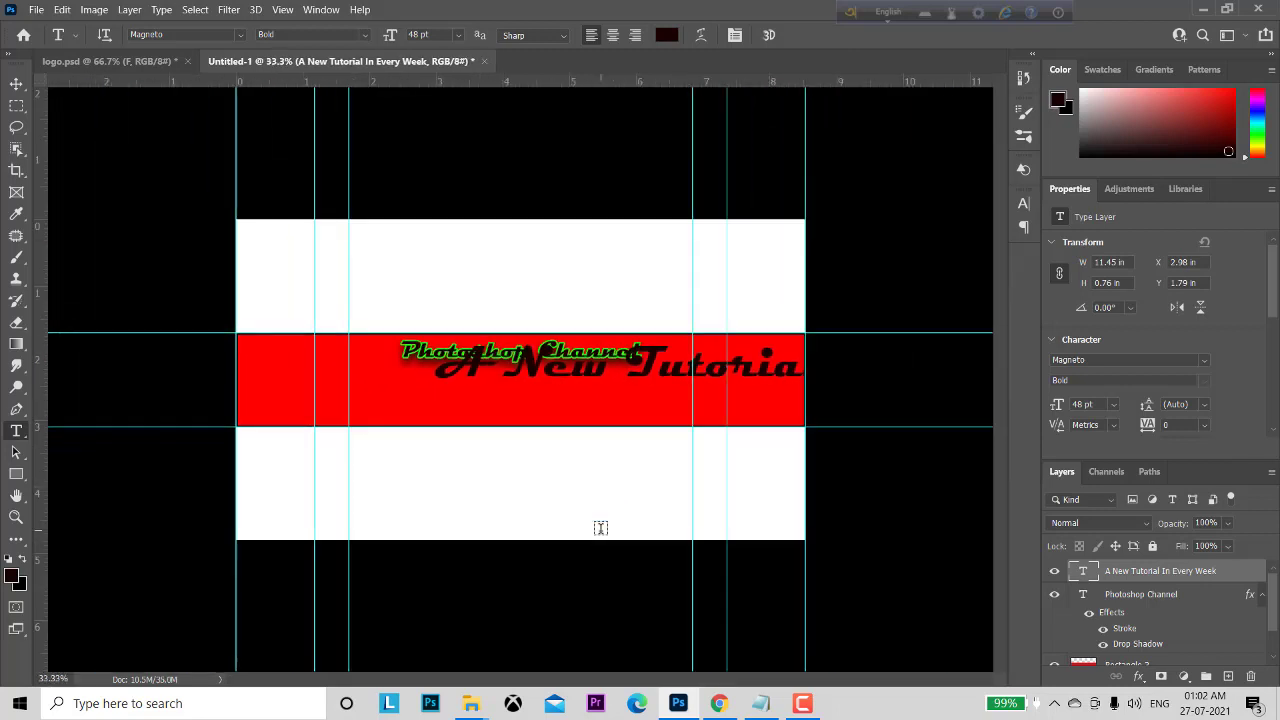
{"action": "key", "text": "ctrl+t"}
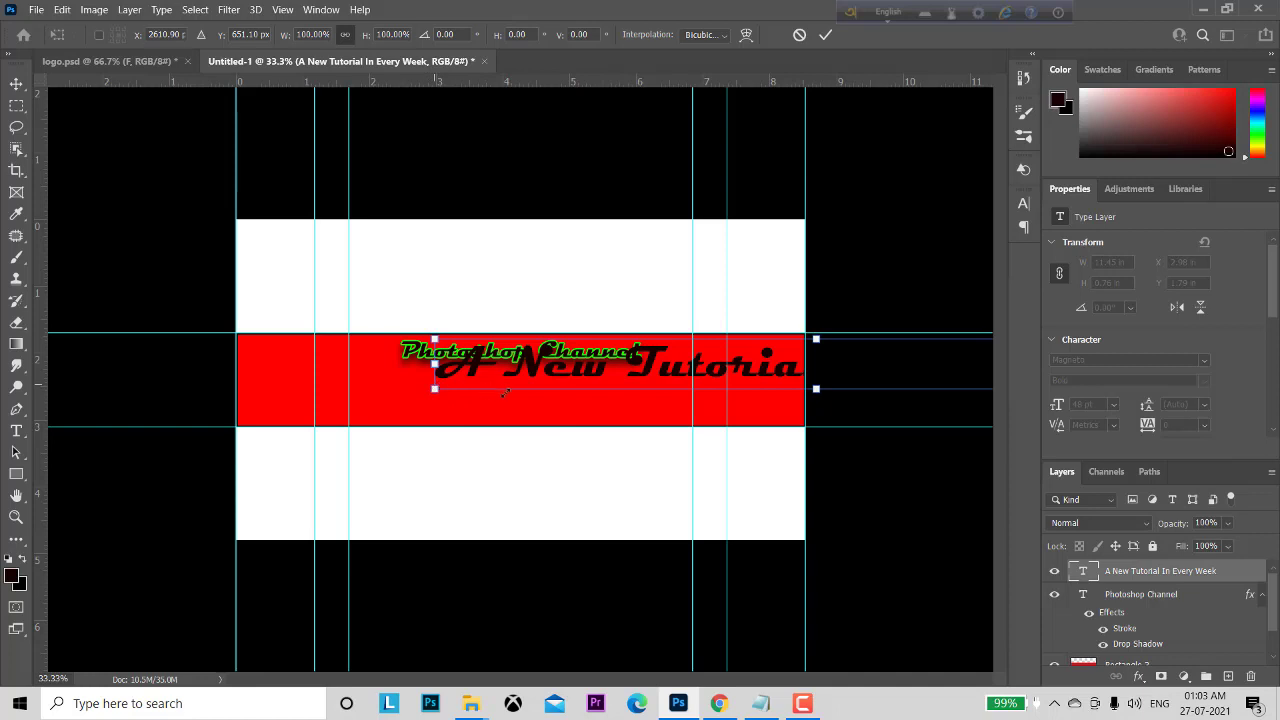
{"action": "mouse_move", "coordinate": [434, 388]}
{"action": "left_mouse_down"}
{"action": "mouse_move", "coordinate": [736, 394]}
{"action": "mouse_move", "coordinate": [674, 404]}
{"action": "mouse_move", "coordinate": [502, 372]}
{"action": "mouse_move", "coordinate": [487, 381]}
{"action": "left_mouse_up"}
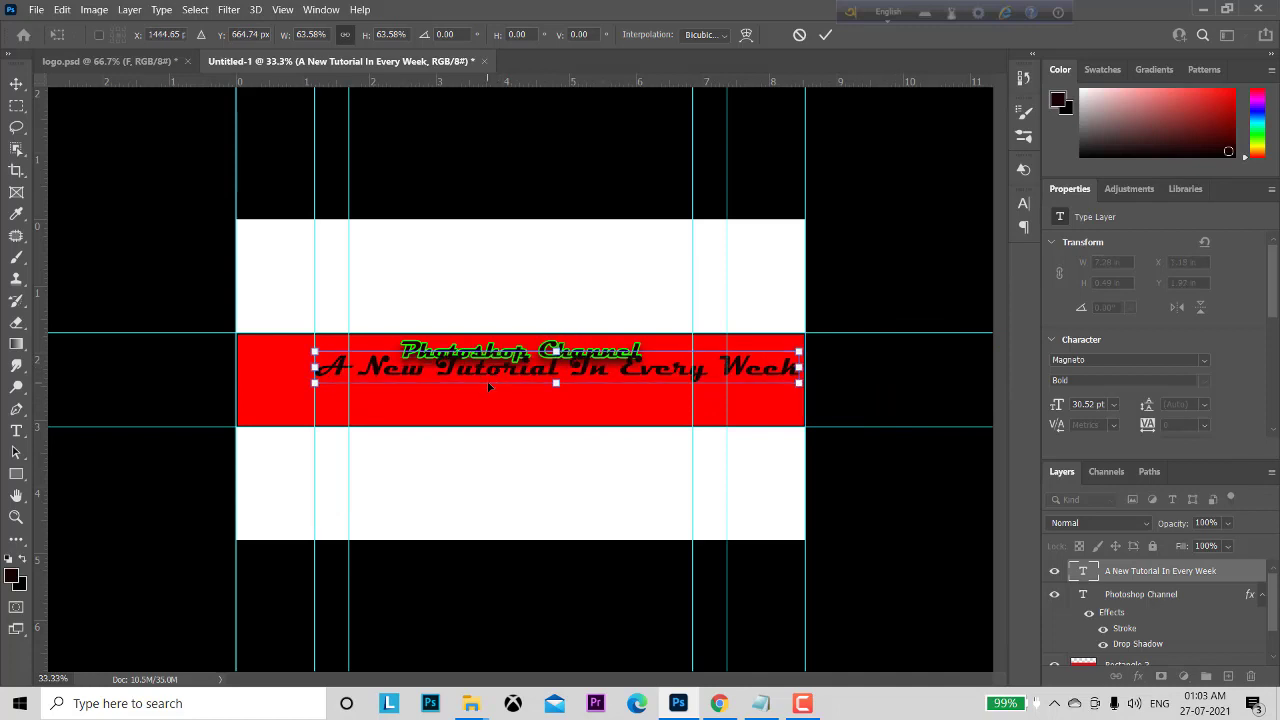
{"action": "left_click_drag", "start_coordinate": [799, 383], "coordinate": [829, 387]}
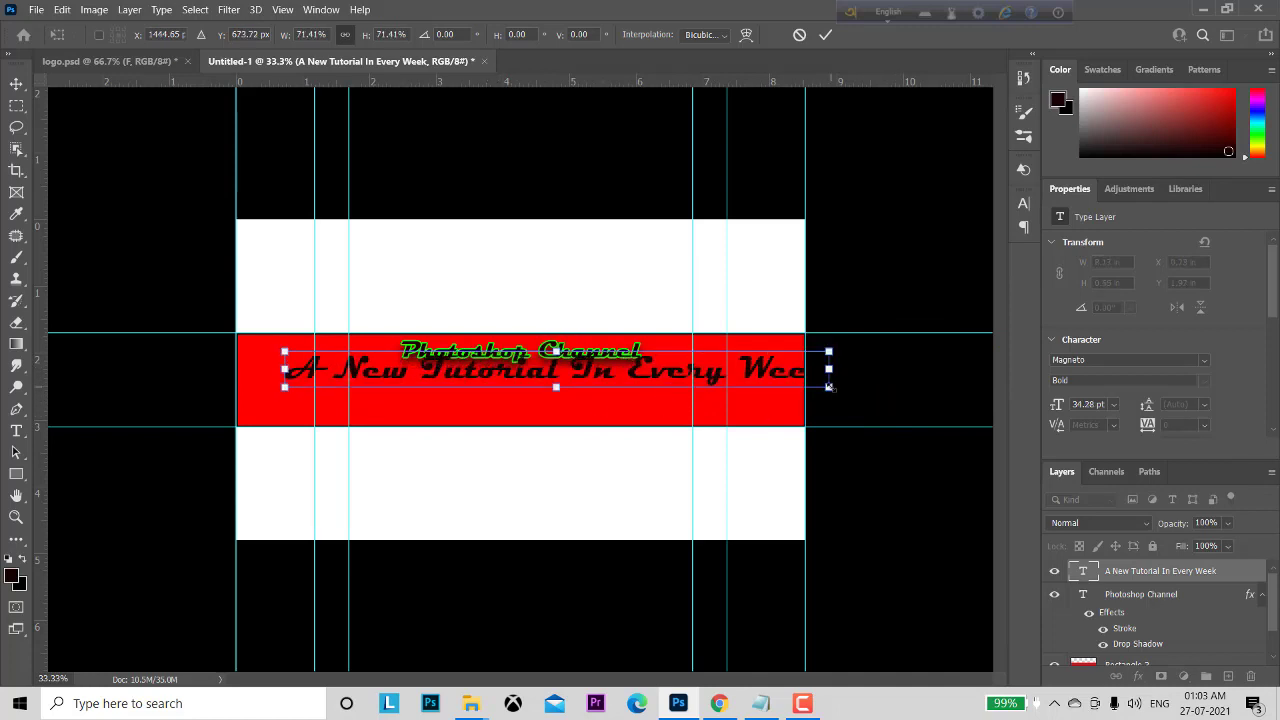
{"action": "left_click_drag", "start_coordinate": [829, 387], "coordinate": [614, 399]}
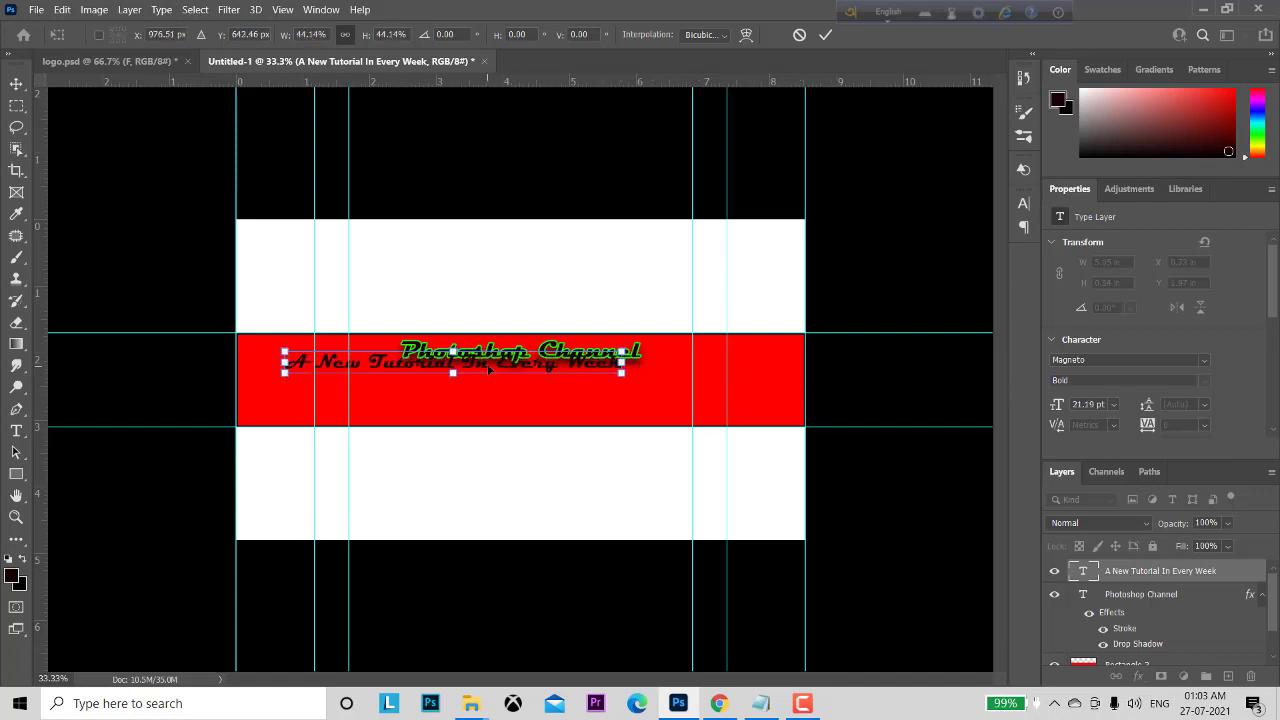
{"action": "left_click_drag", "start_coordinate": [489, 373], "coordinate": [578, 397]}
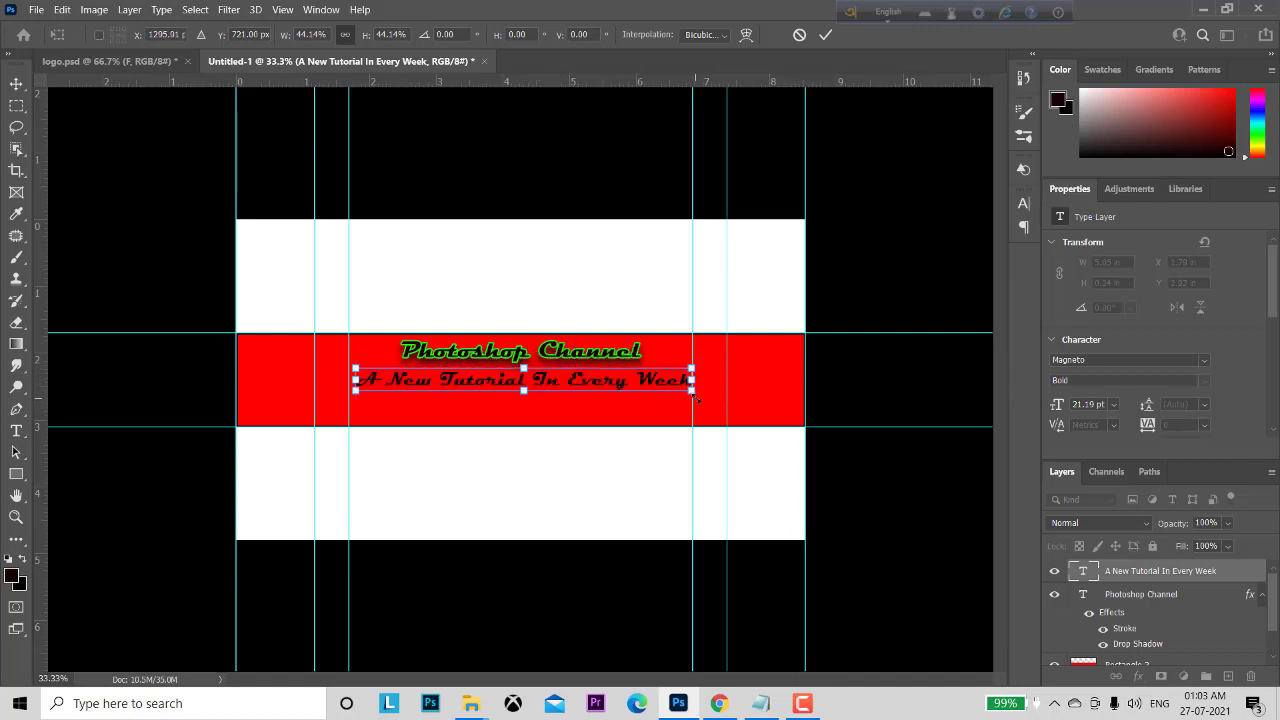
{"action": "left_click_drag", "start_coordinate": [689, 388], "coordinate": [652, 386]}
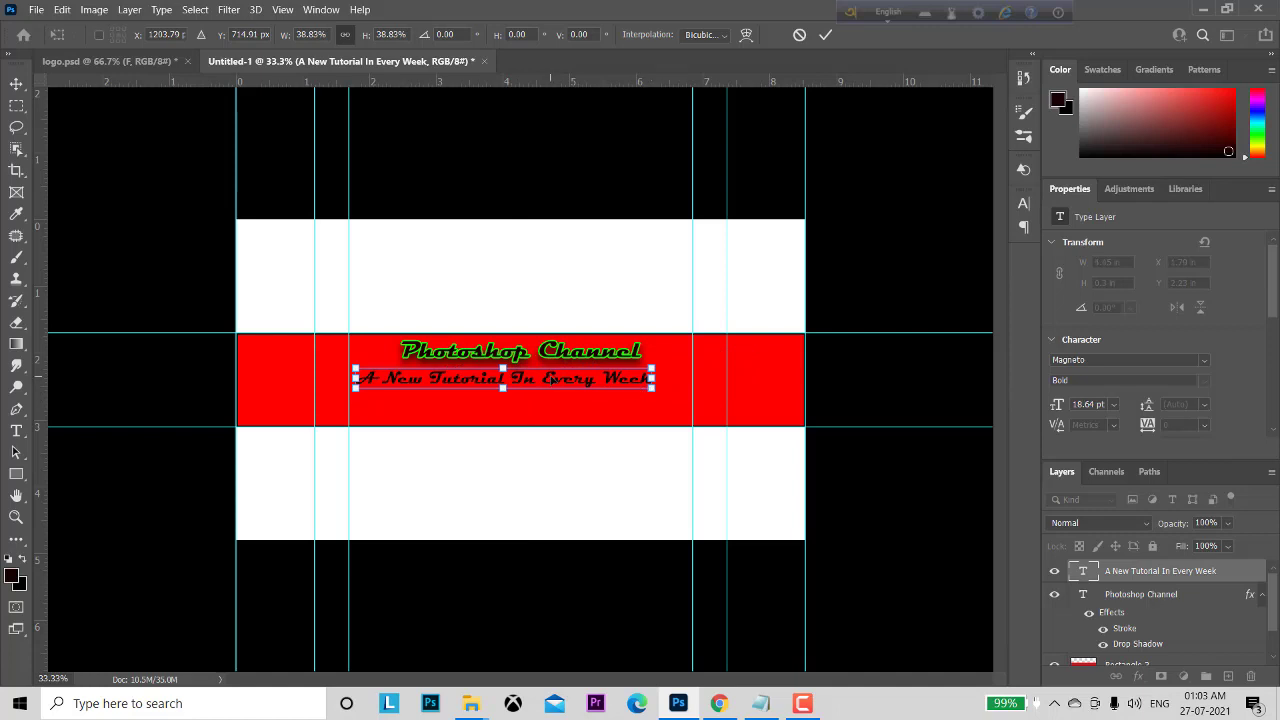
{"action": "left_click_drag", "start_coordinate": [551, 379], "coordinate": [570, 380]}
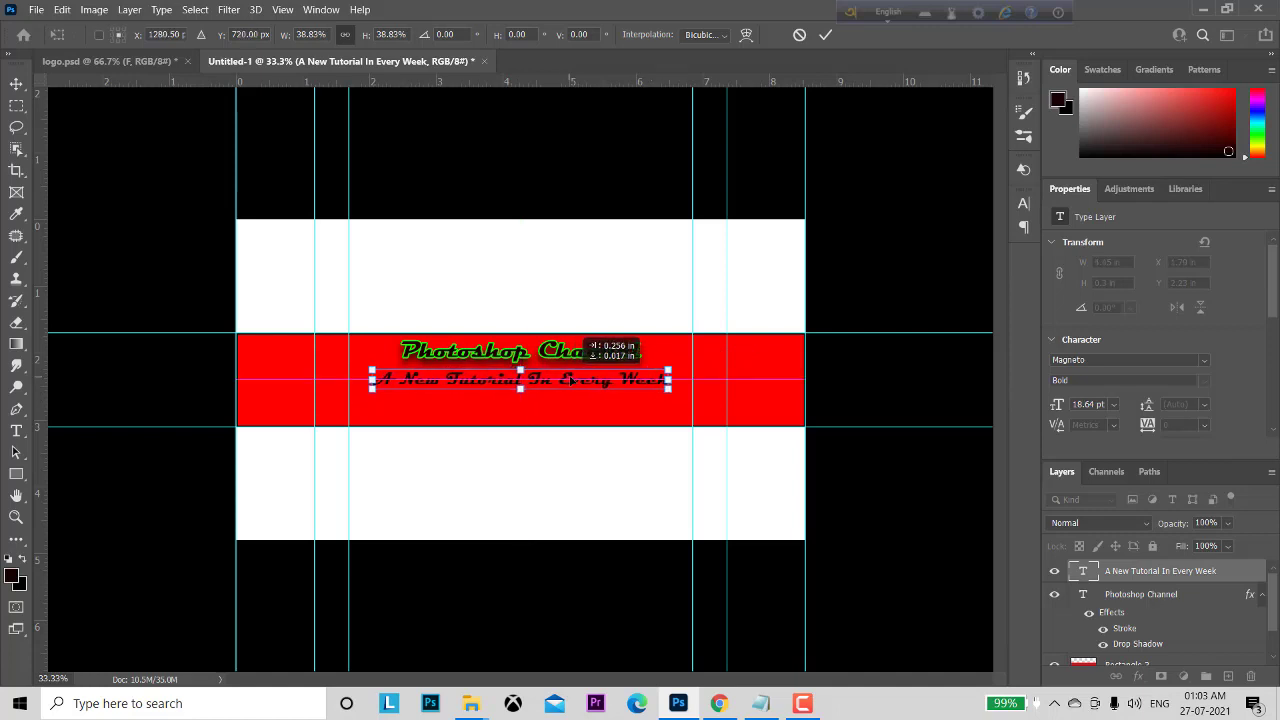
{"action": "left_click_drag", "start_coordinate": [569, 379], "coordinate": [569, 377]}
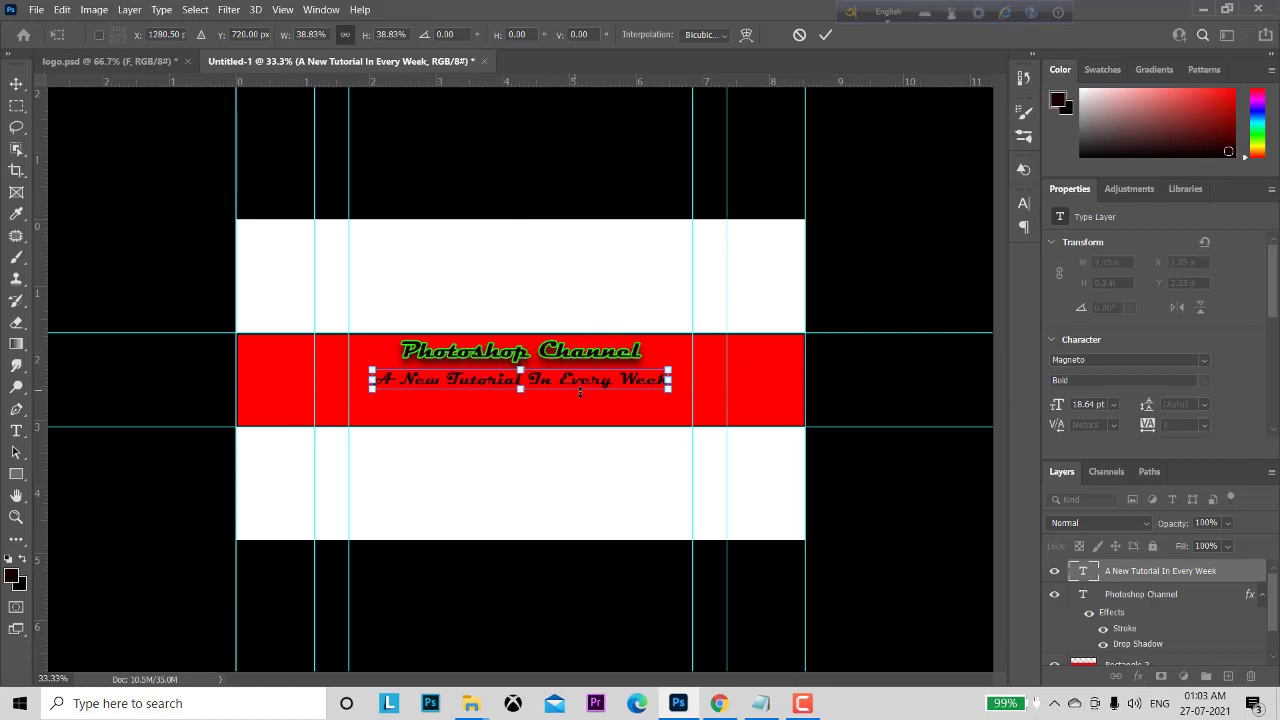
{"action": "left_click", "coordinate": [825, 37]}
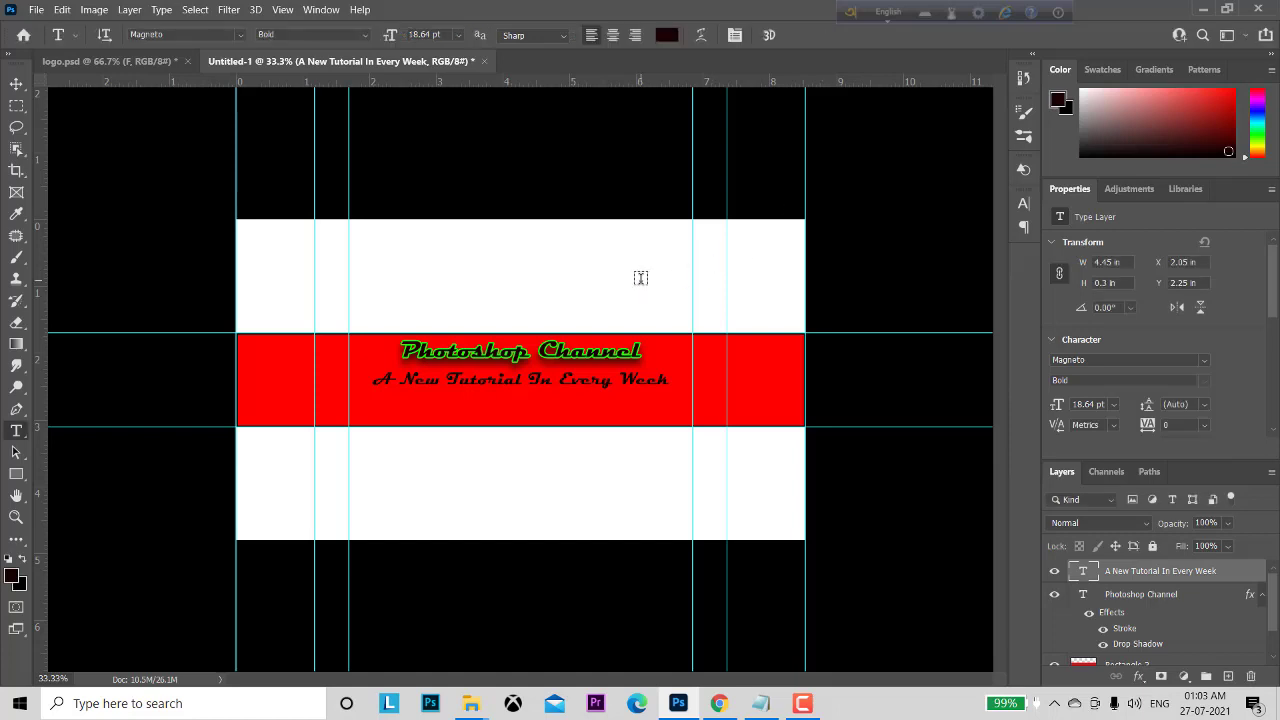
{"action": "key", "text": "ctrl+equal"}
{"action": "key", "text": "ctrl+equal"}
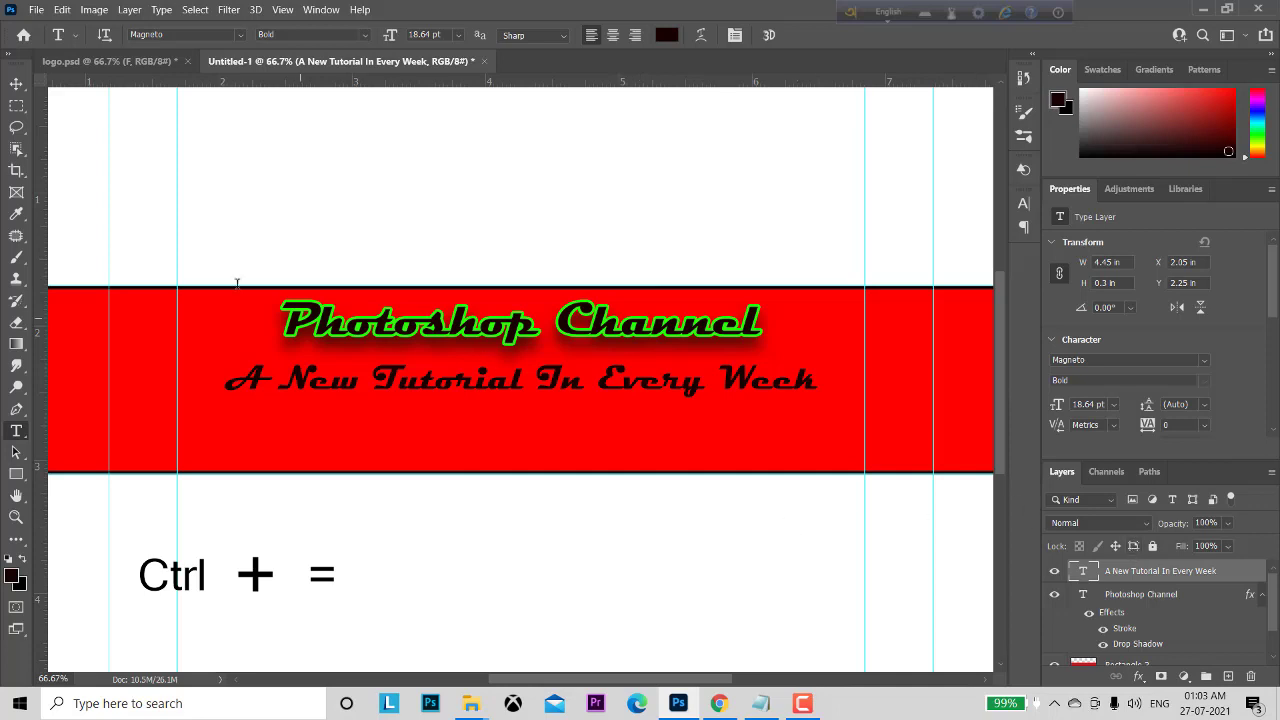
{"action": "left_click", "coordinate": [16, 106]}
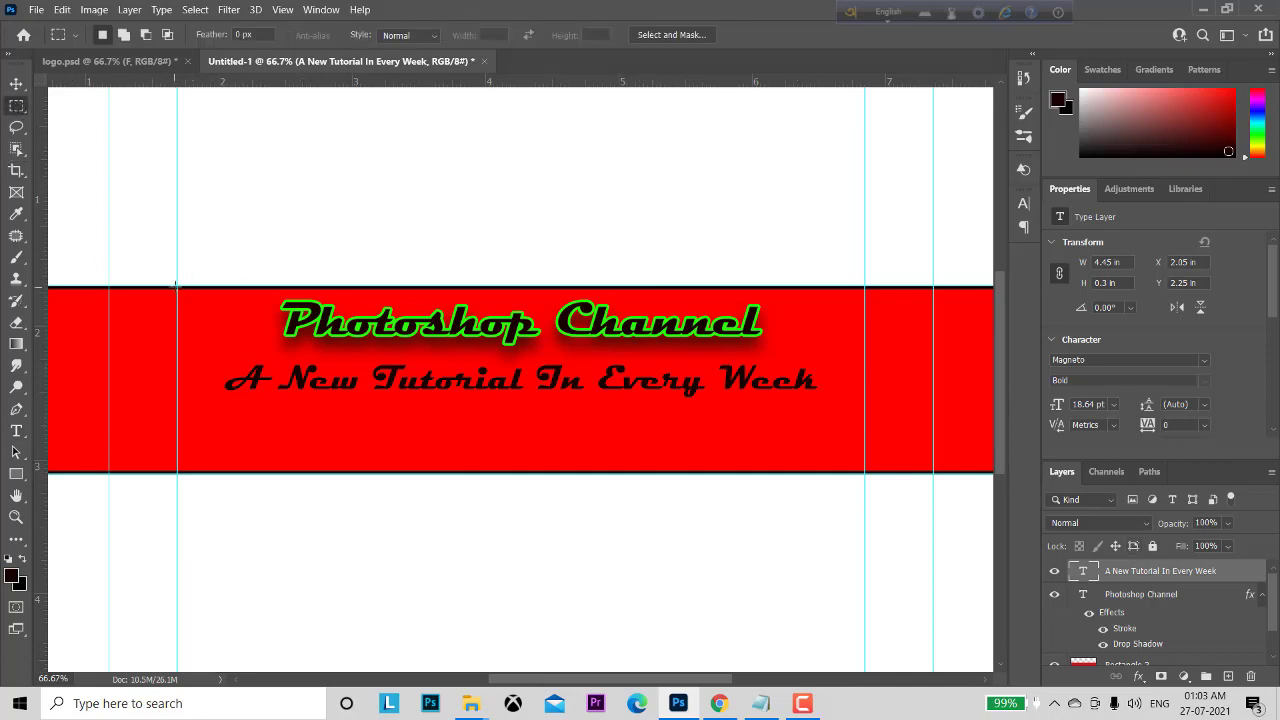
{"action": "mouse_move", "coordinate": [177, 287]}
{"action": "left_mouse_down"}
{"action": "mouse_move", "coordinate": [797, 464]}
{"action": "mouse_move", "coordinate": [865, 471]}
{"action": "left_mouse_up"}
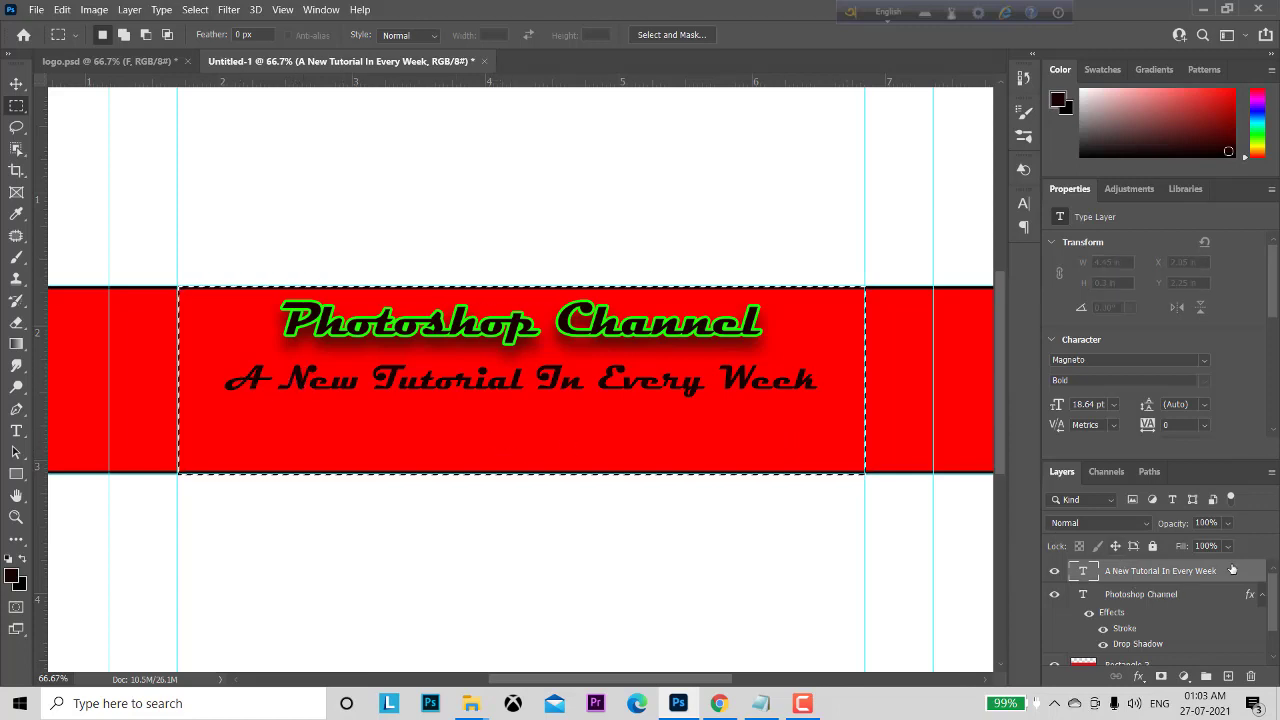
{"action": "left_click", "coordinate": [16, 84]}
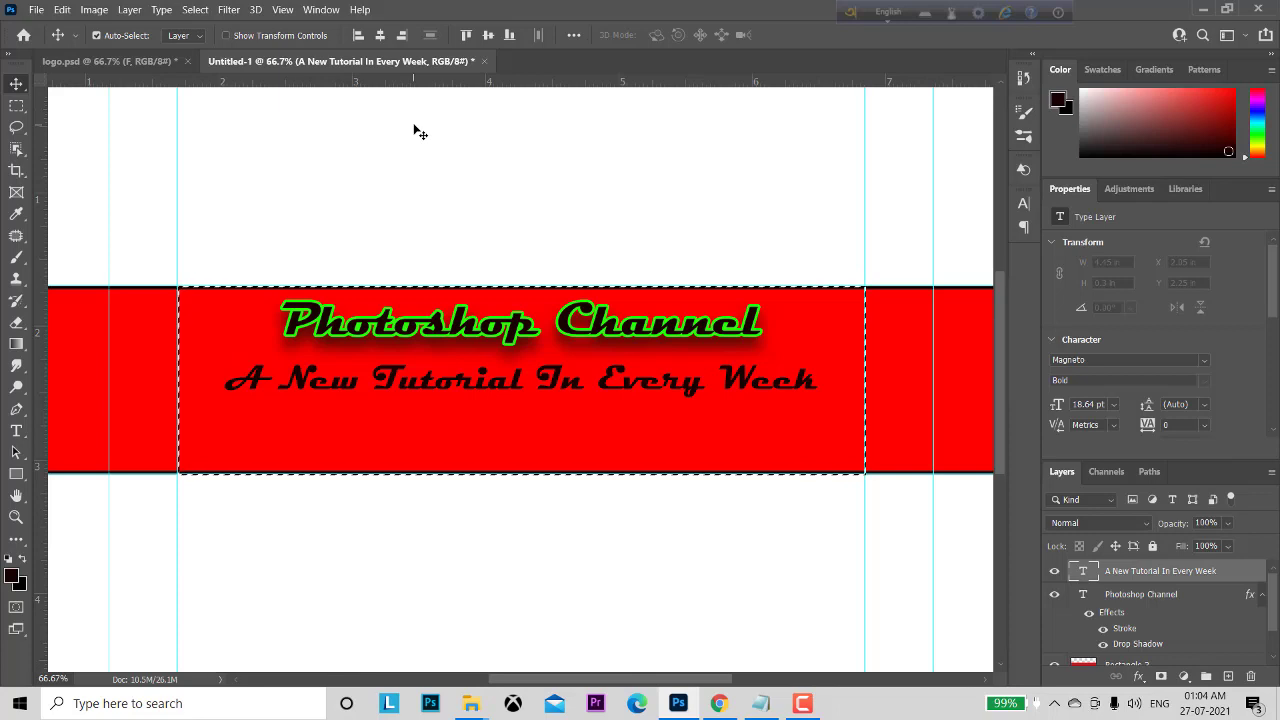
{"action": "key", "text": "ctrl+d"}
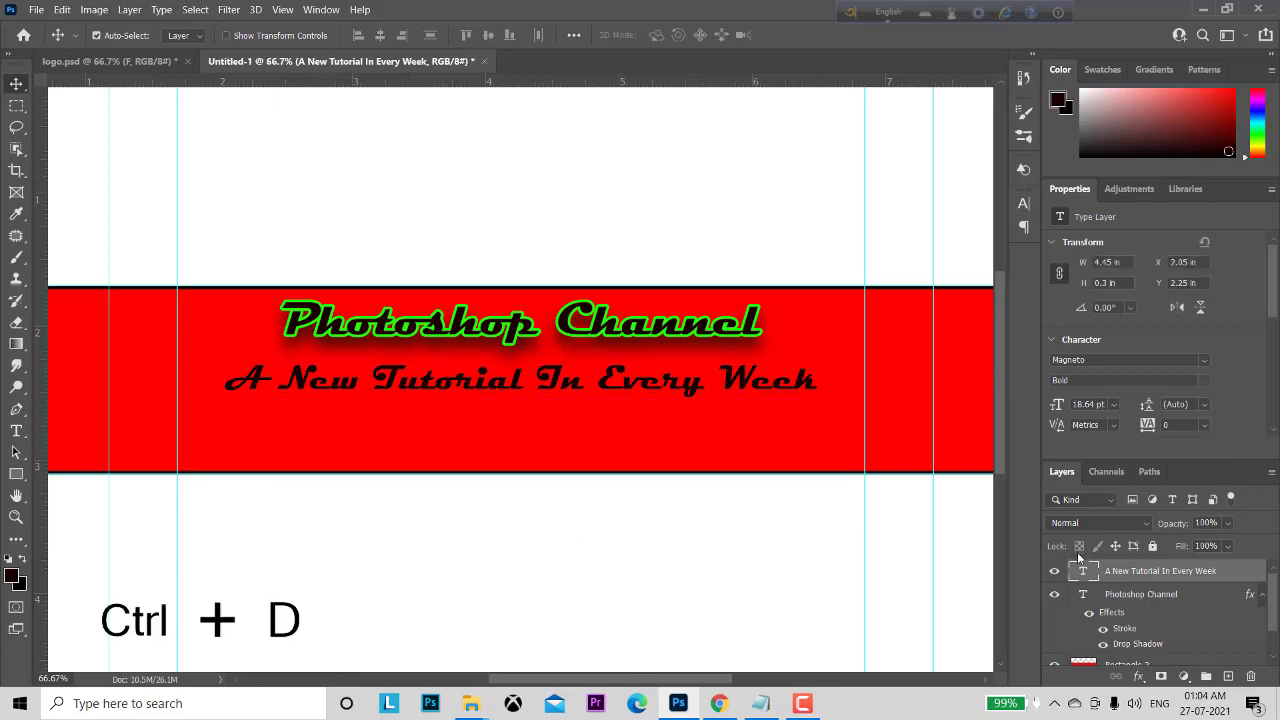
Switch the tagline's font to Bodoni Bd BT and commit the change.
{"action": "double_click", "coordinate": [1083, 568]}
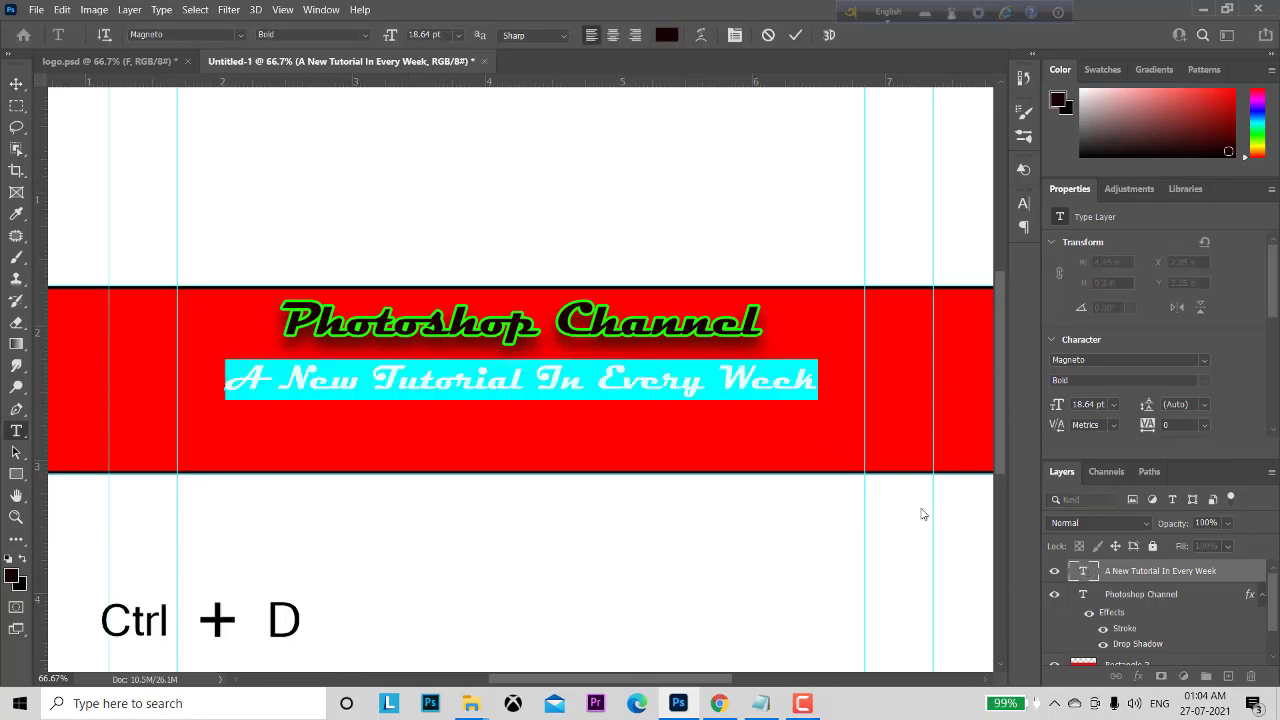
{"action": "left_click", "coordinate": [241, 37]}
{"action": "type", "text": "Bodoni Bd BT"}
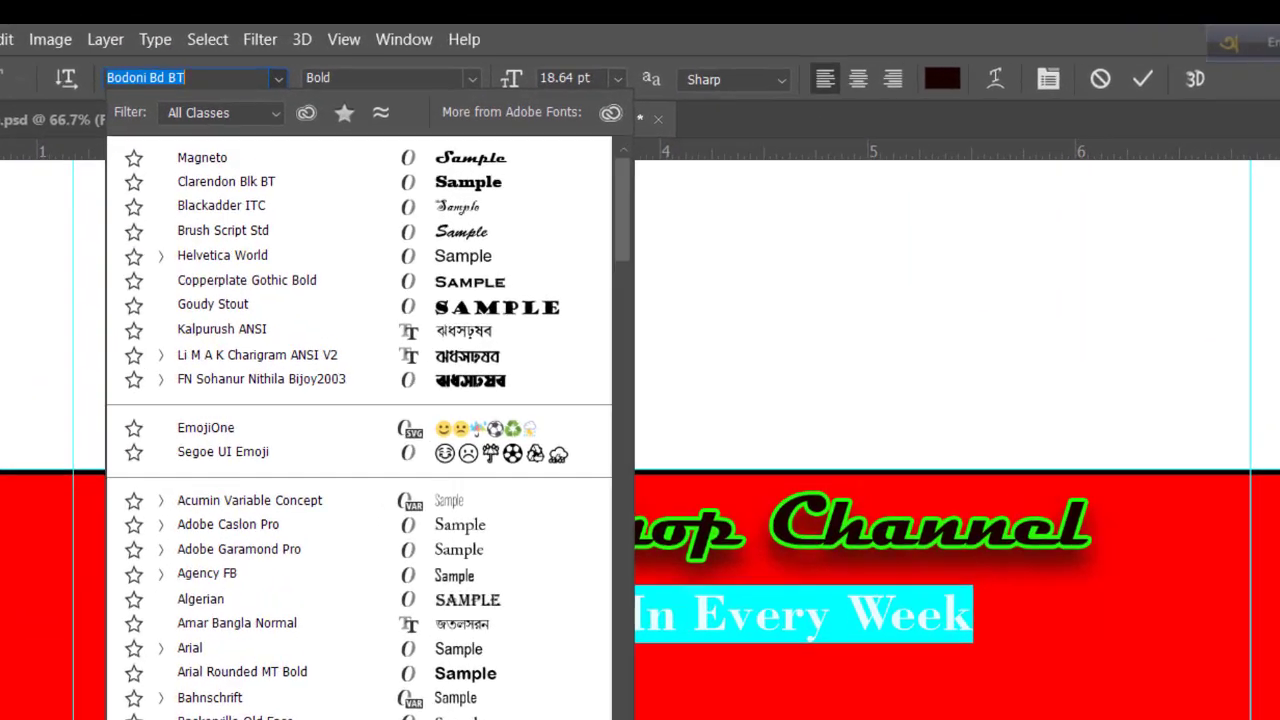
{"action": "key", "text": "Return"}
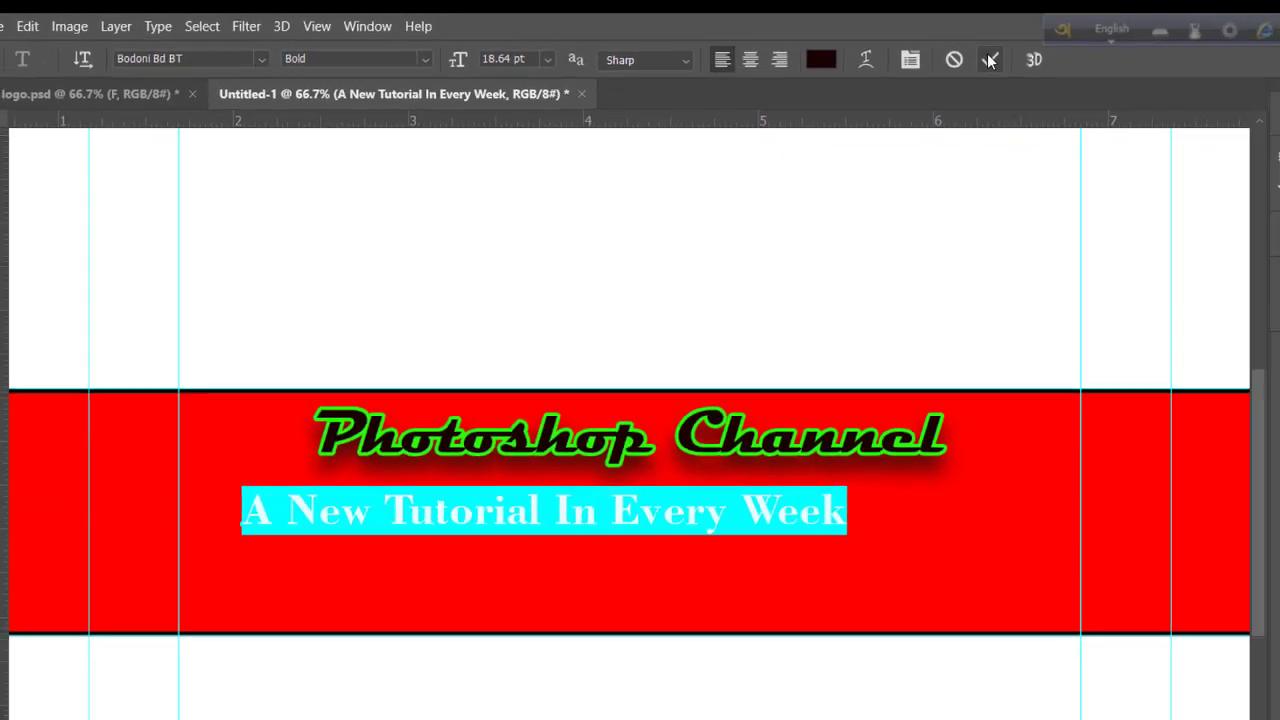
{"action": "left_click", "coordinate": [793, 35]}
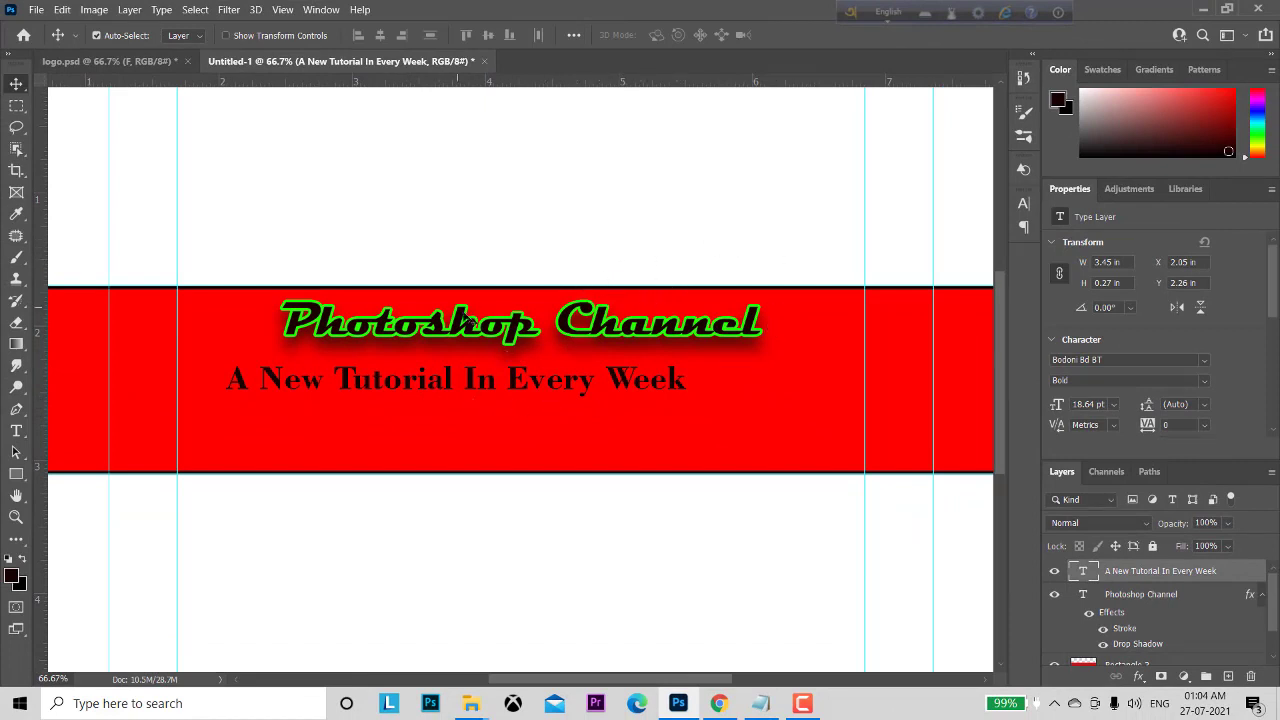
Draw a rectangular selection across the stripe between the left and right inner guides.
{"action": "left_click", "coordinate": [17, 106]}
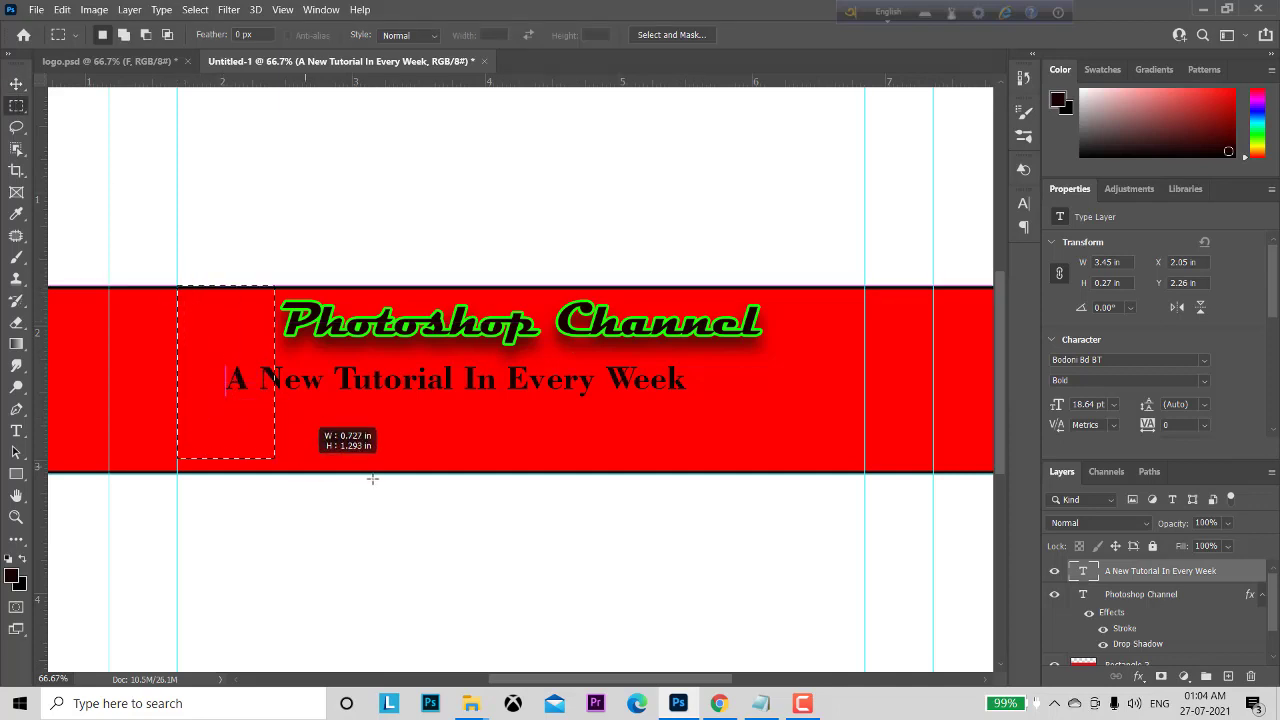
{"action": "left_click_drag", "start_coordinate": [177, 287], "coordinate": [500, 468]}
{"action": "left_click_drag", "start_coordinate": [657, 490], "coordinate": [866, 463]}
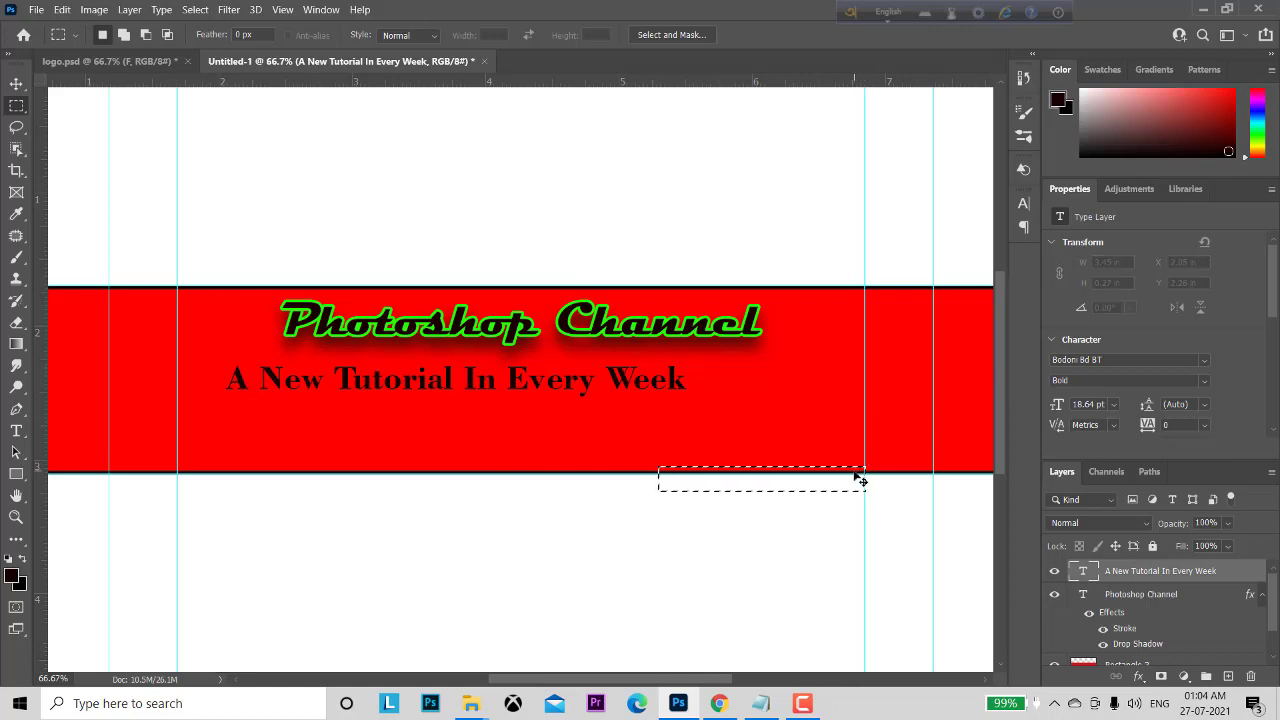
{"action": "left_click", "coordinate": [860, 477]}
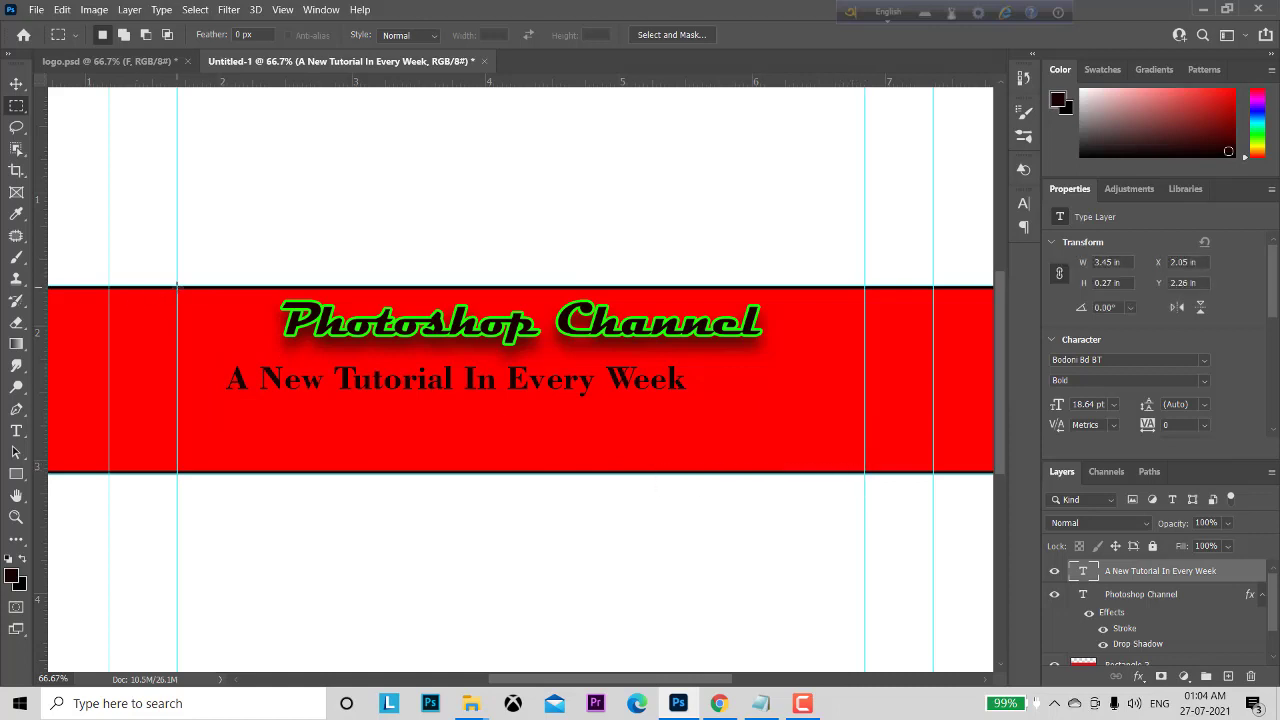
{"action": "left_click_drag", "start_coordinate": [177, 287], "coordinate": [783, 465]}
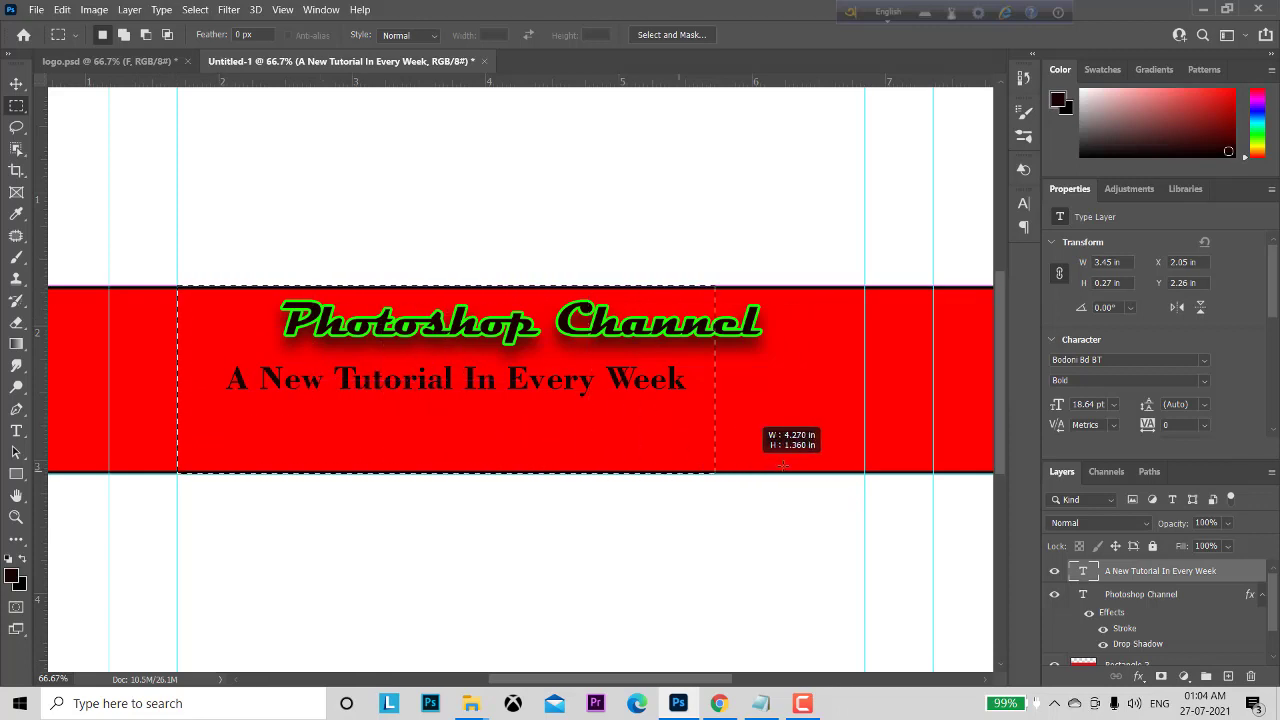
{"action": "left_click_drag", "start_coordinate": [783, 465], "coordinate": [864, 473]}
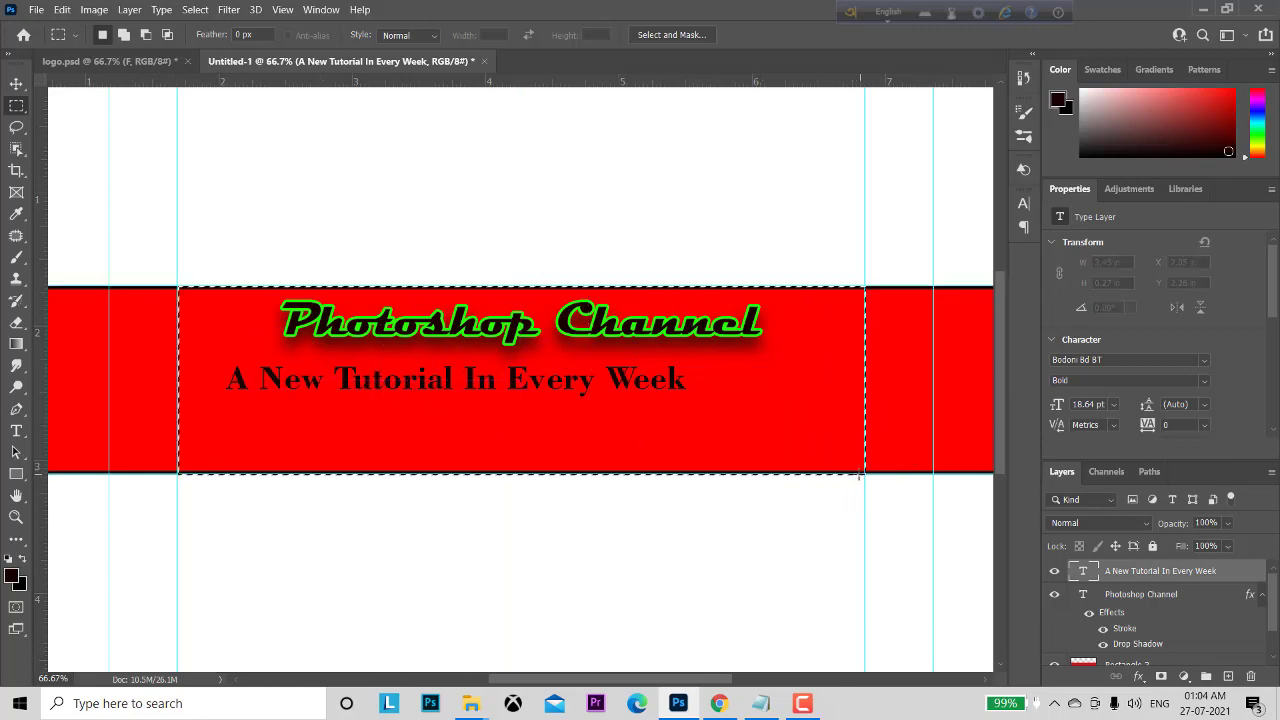
Align the tagline's horizontal centre to the selection, then deselect.
{"action": "left_click", "coordinate": [16, 84]}
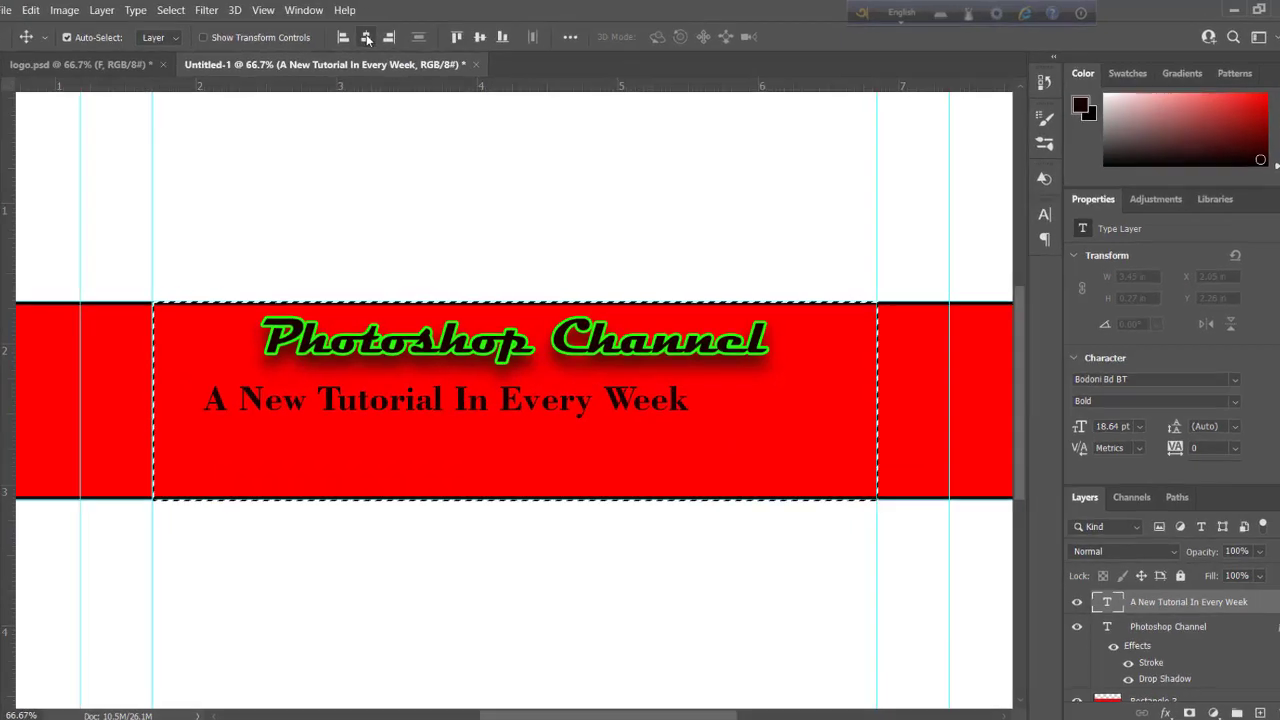
{"action": "left_click", "coordinate": [380, 34]}
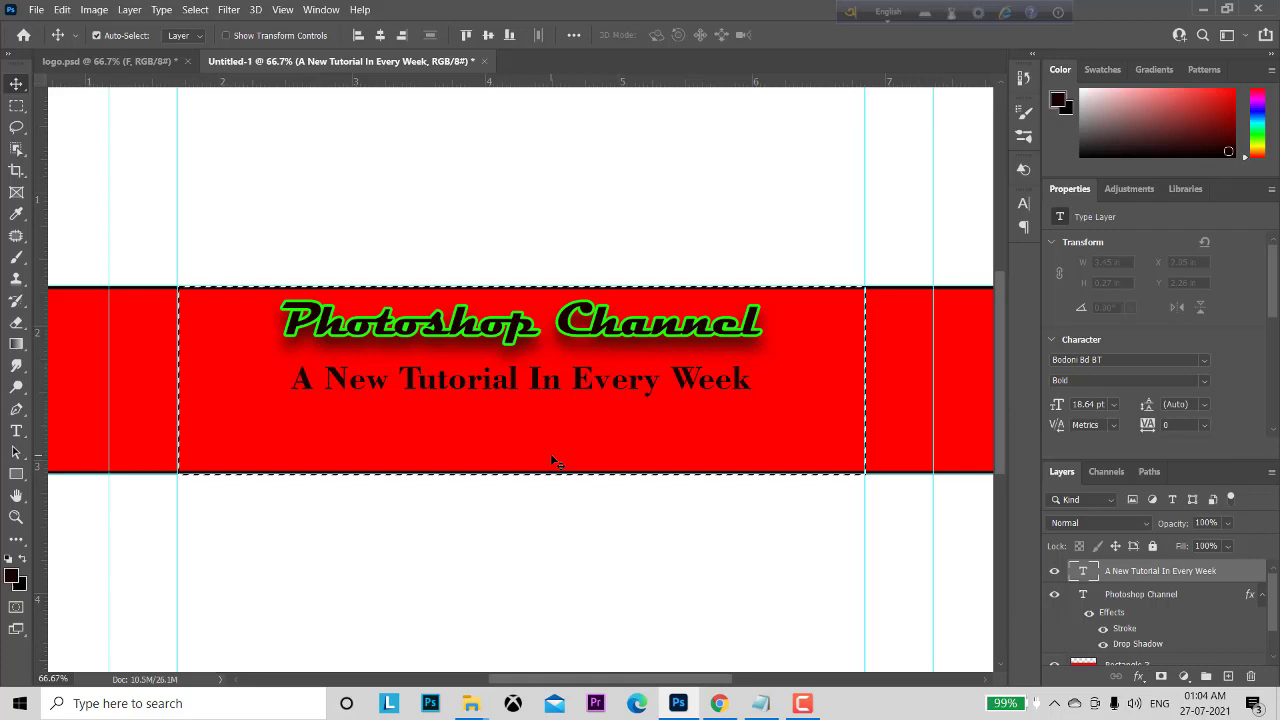
{"action": "left_click", "coordinate": [550, 453]}
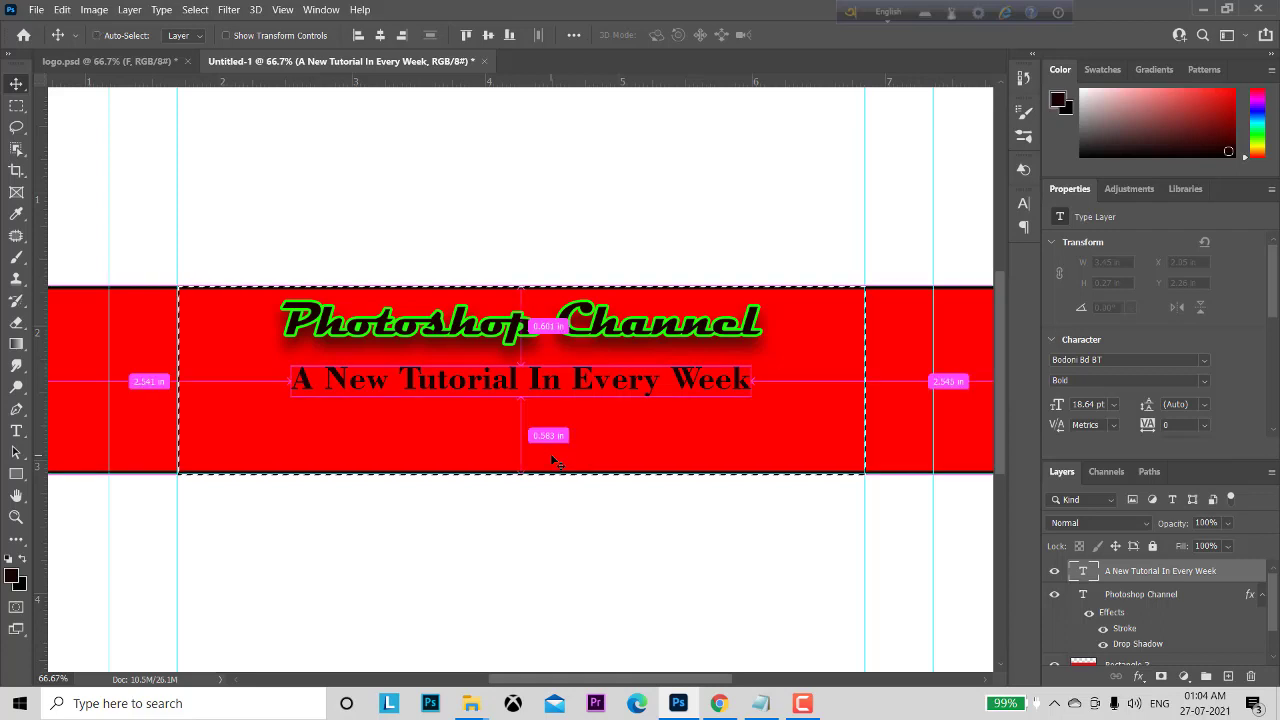
{"action": "key", "text": "ctrl+d"}
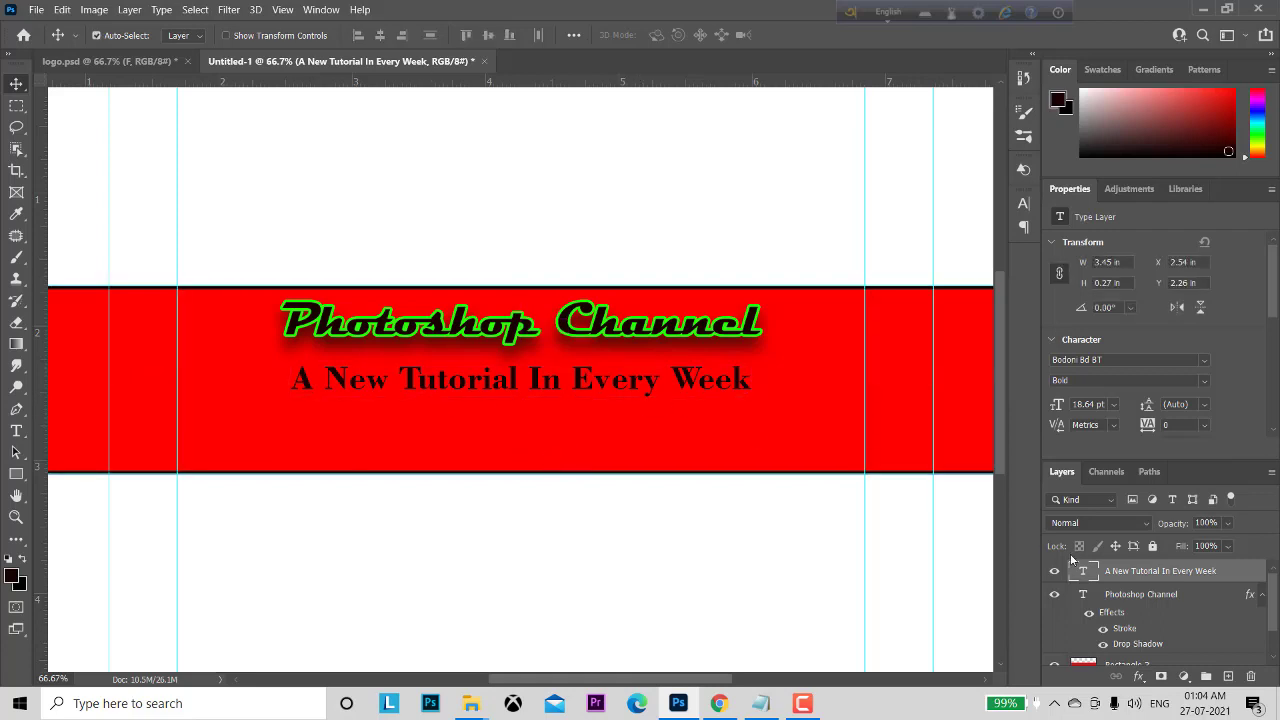
Recolour the tagline 'A New Tutorial In Every Week' to #fcfafa and commit the edit.
{"action": "double_click", "coordinate": [1084, 572]}
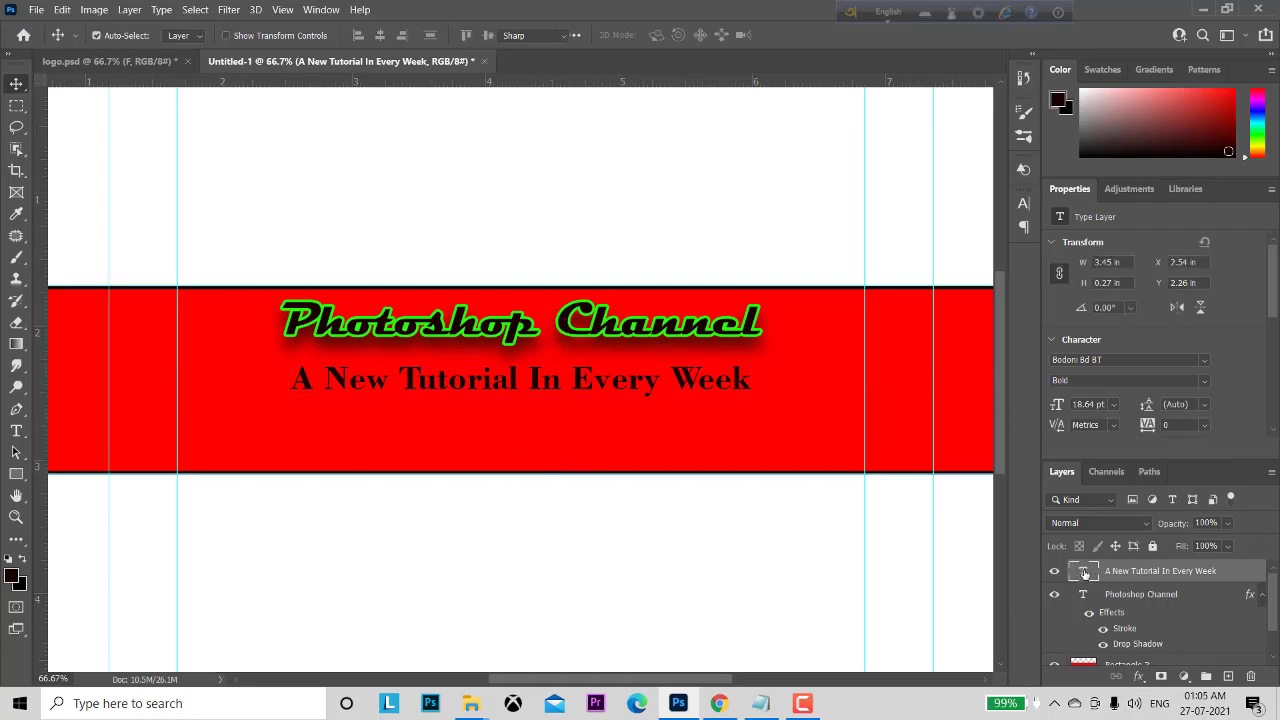
{"action": "left_click", "coordinate": [668, 35]}
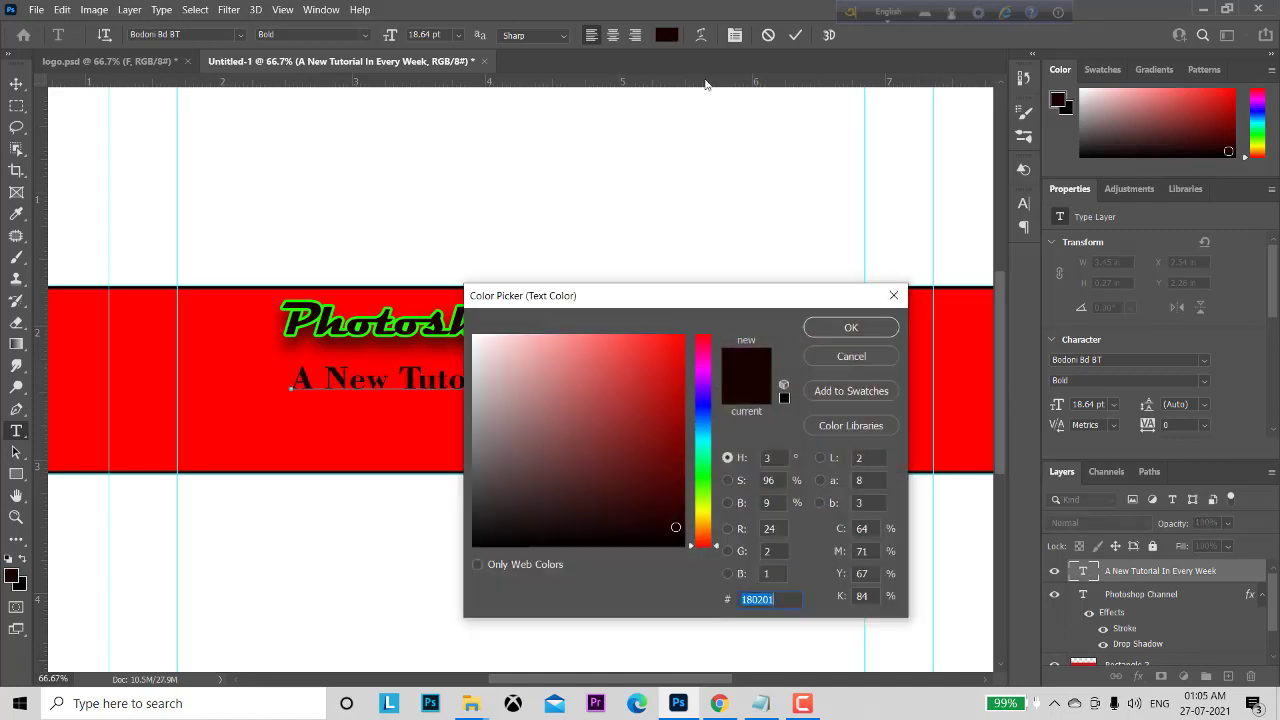
{"action": "left_click_drag", "start_coordinate": [481, 342], "coordinate": [474, 337]}
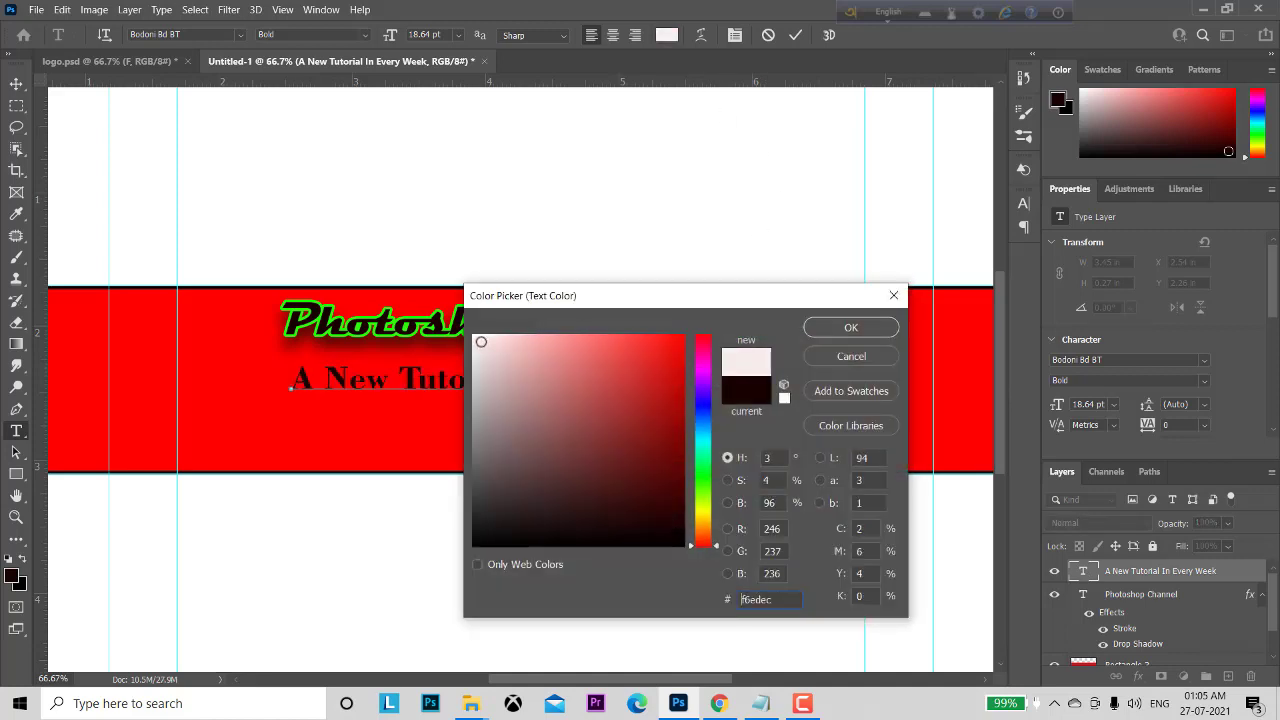
{"action": "left_click", "coordinate": [848, 328]}
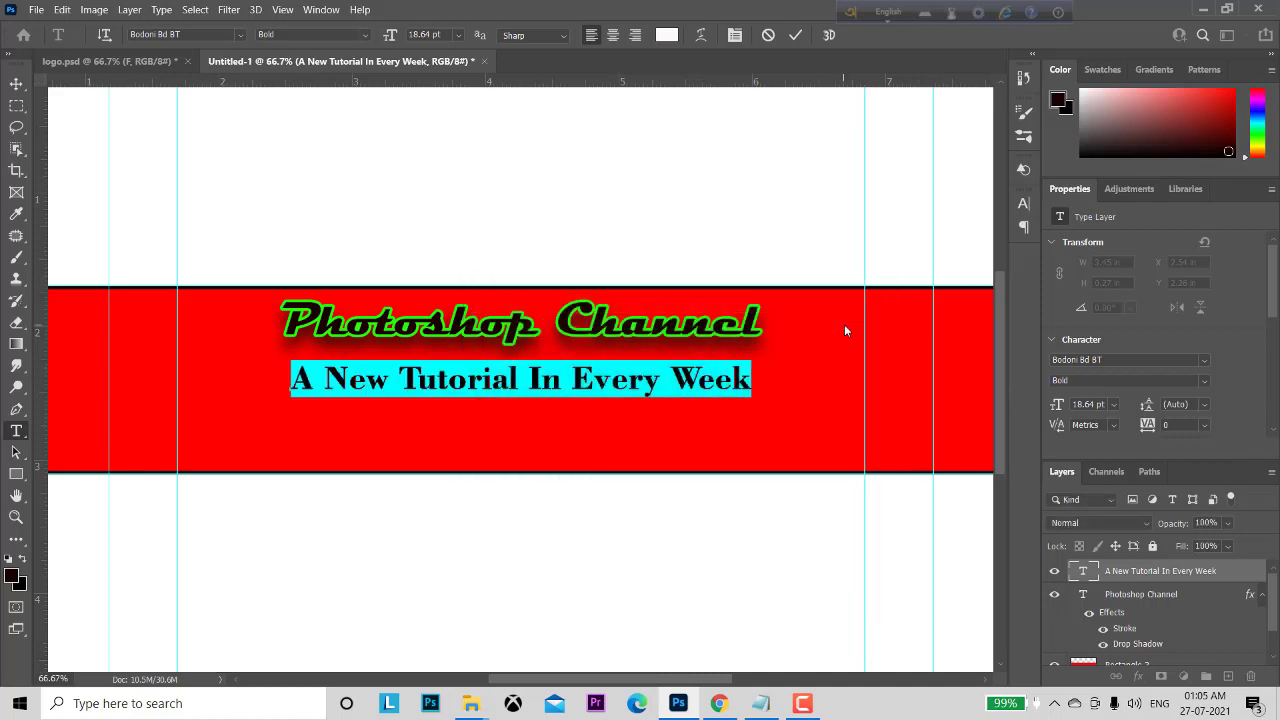
{"action": "left_click", "coordinate": [795, 36]}
{"action": "key", "text": "v"}
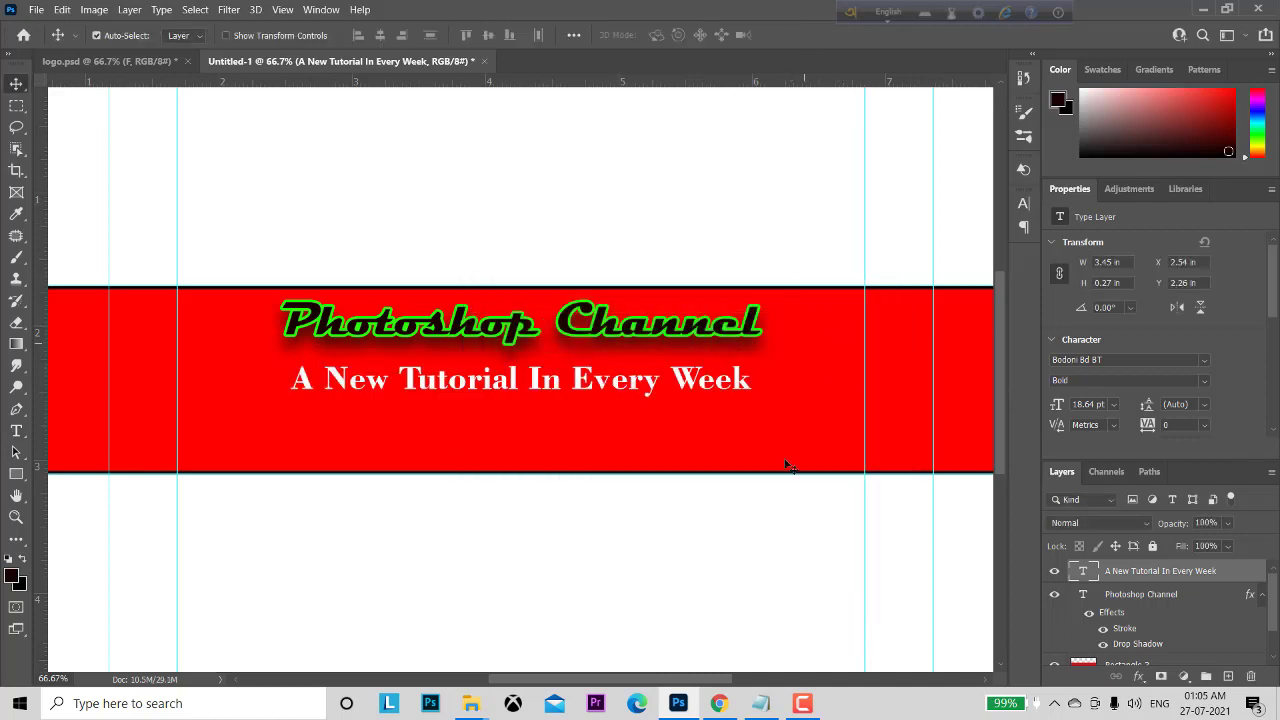
Zoom out so the whole banner and its white margins are visible.
{"action": "key", "text": "z"}
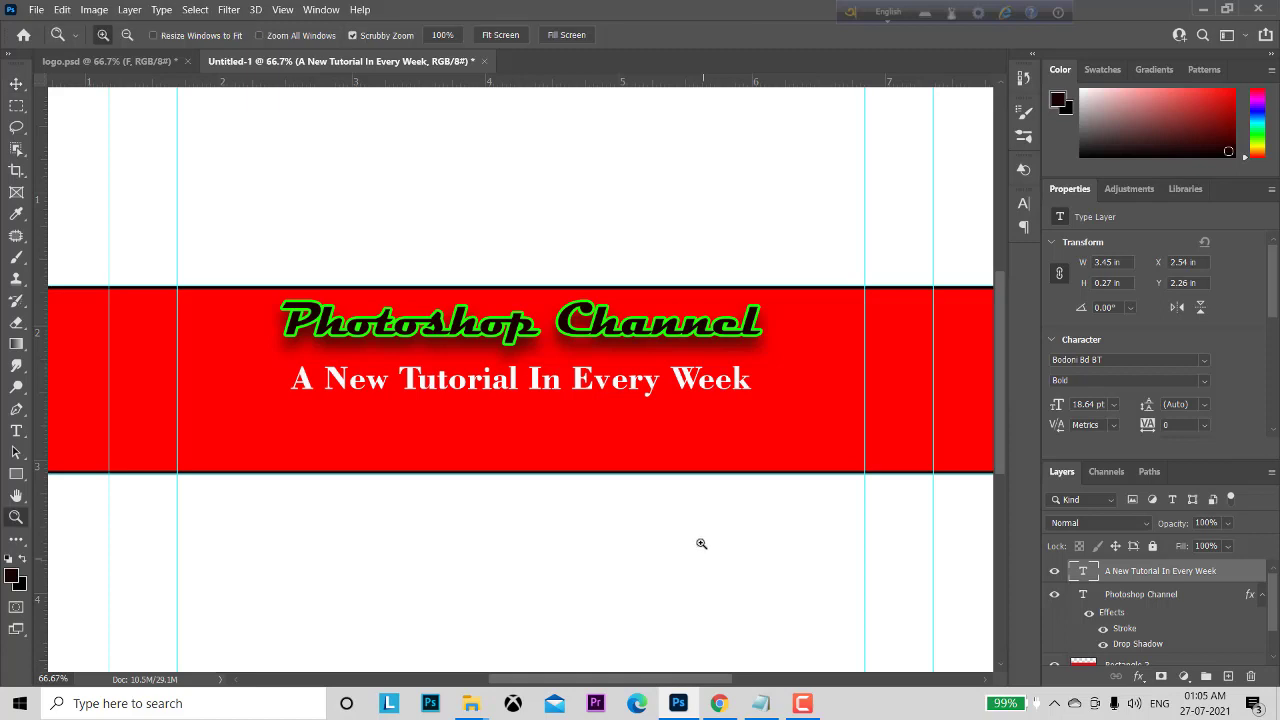
{"action": "mouse_move", "coordinate": [700, 543]}
{"action": "left_mouse_down"}
{"action": "mouse_move", "coordinate": [674, 483]}
{"action": "mouse_move", "coordinate": [680, 495]}
{"action": "left_mouse_up"}
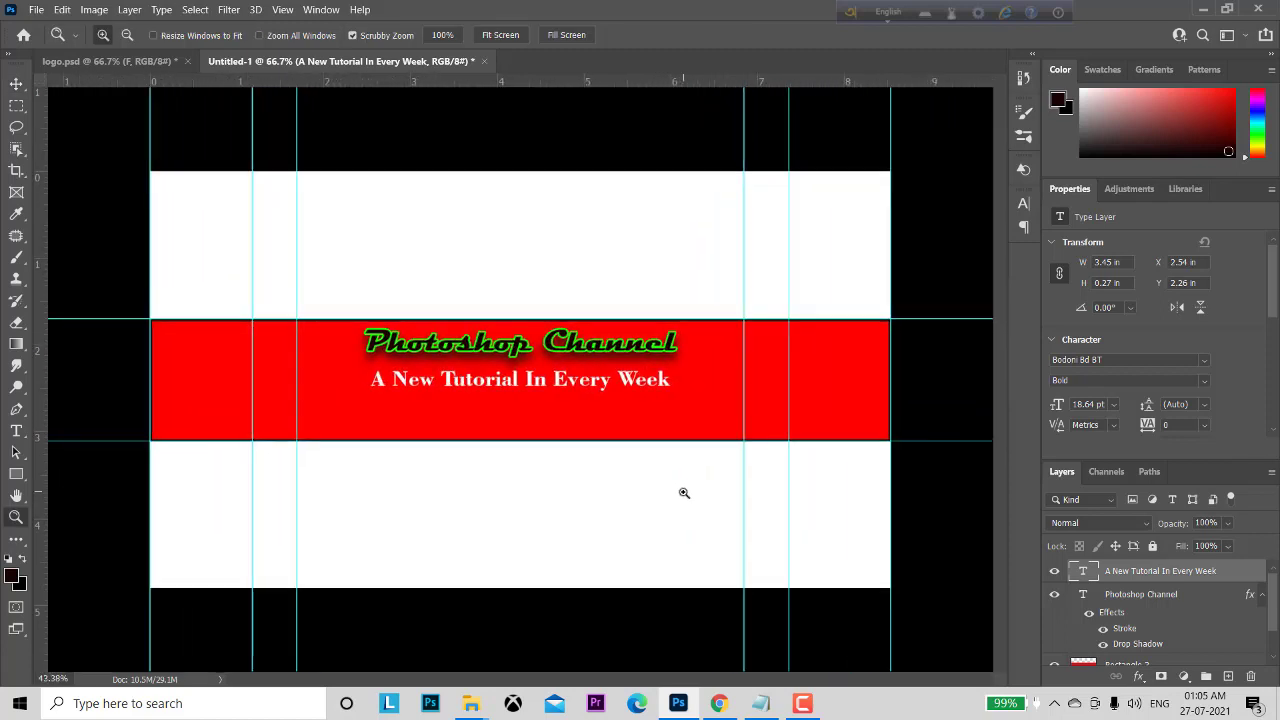
{"action": "key", "text": "v"}
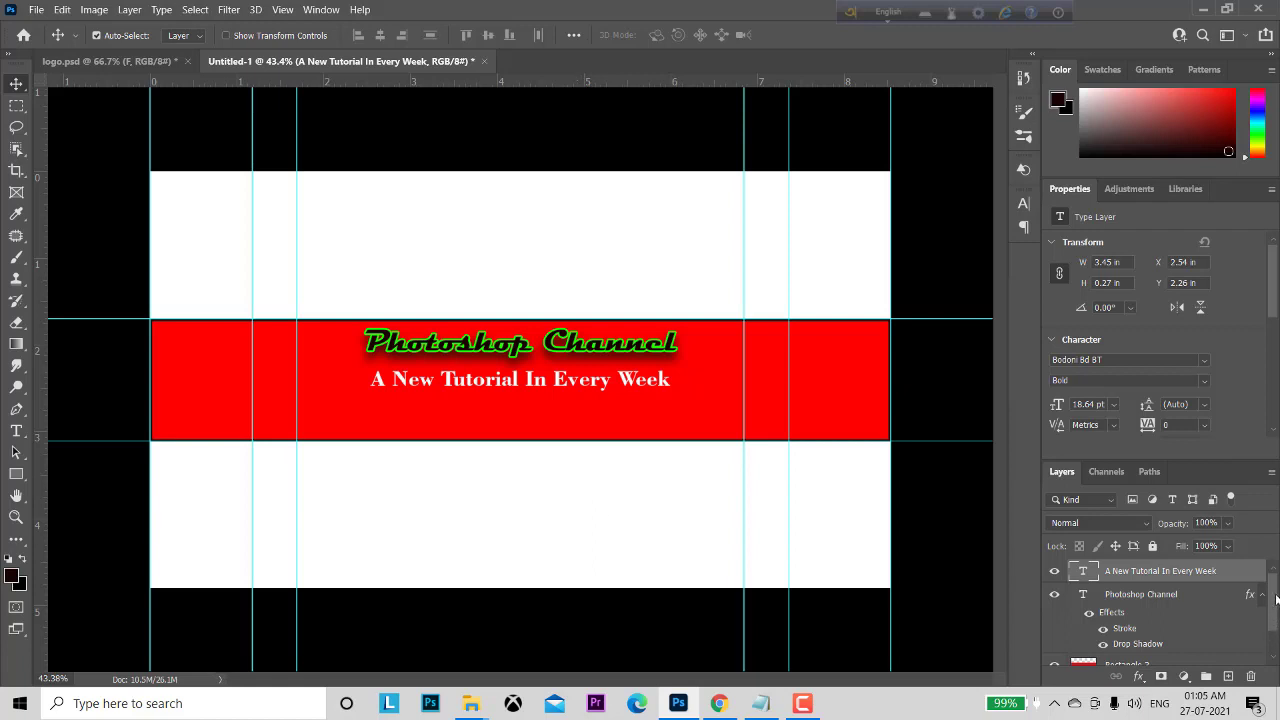
Make Rectangle 3 the active layer, then clear the selection around the stripe.
{"action": "scroll", "coordinate": [1274, 605], "scroll_direction": "down", "scroll_amount": 2}
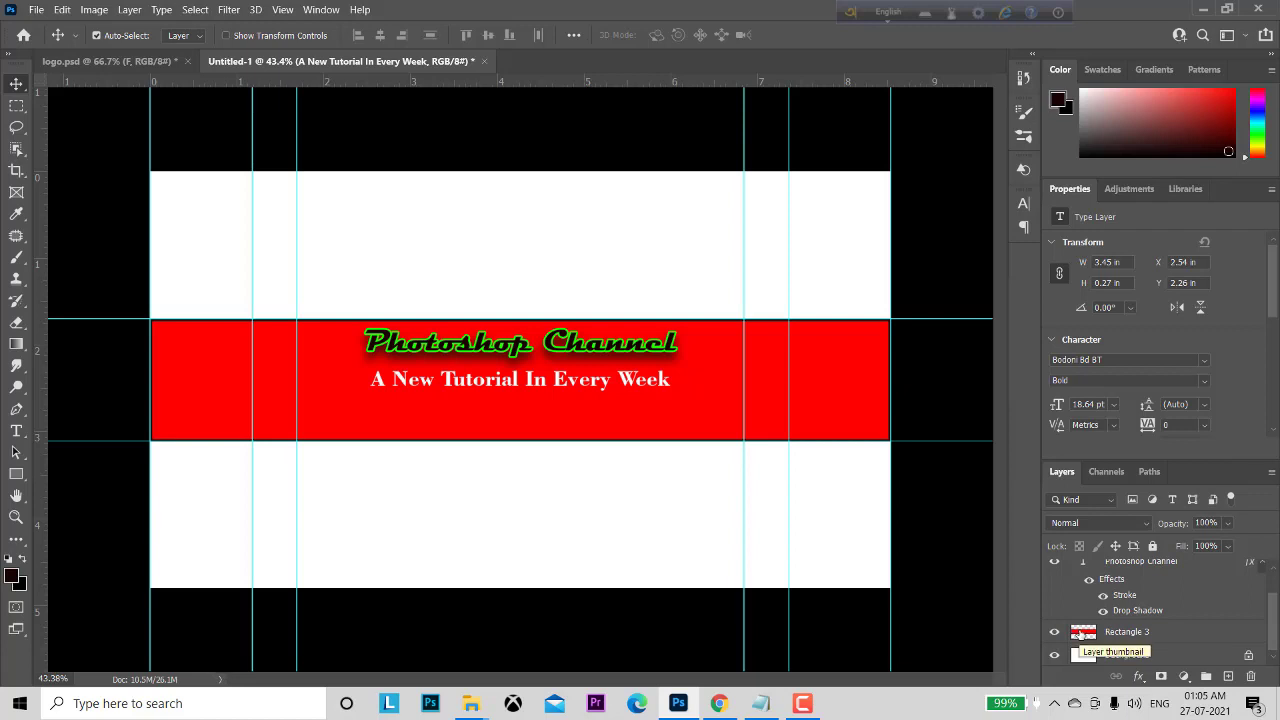
{"action": "left_click", "coordinate": [1080, 633], "text": "ctrl"}
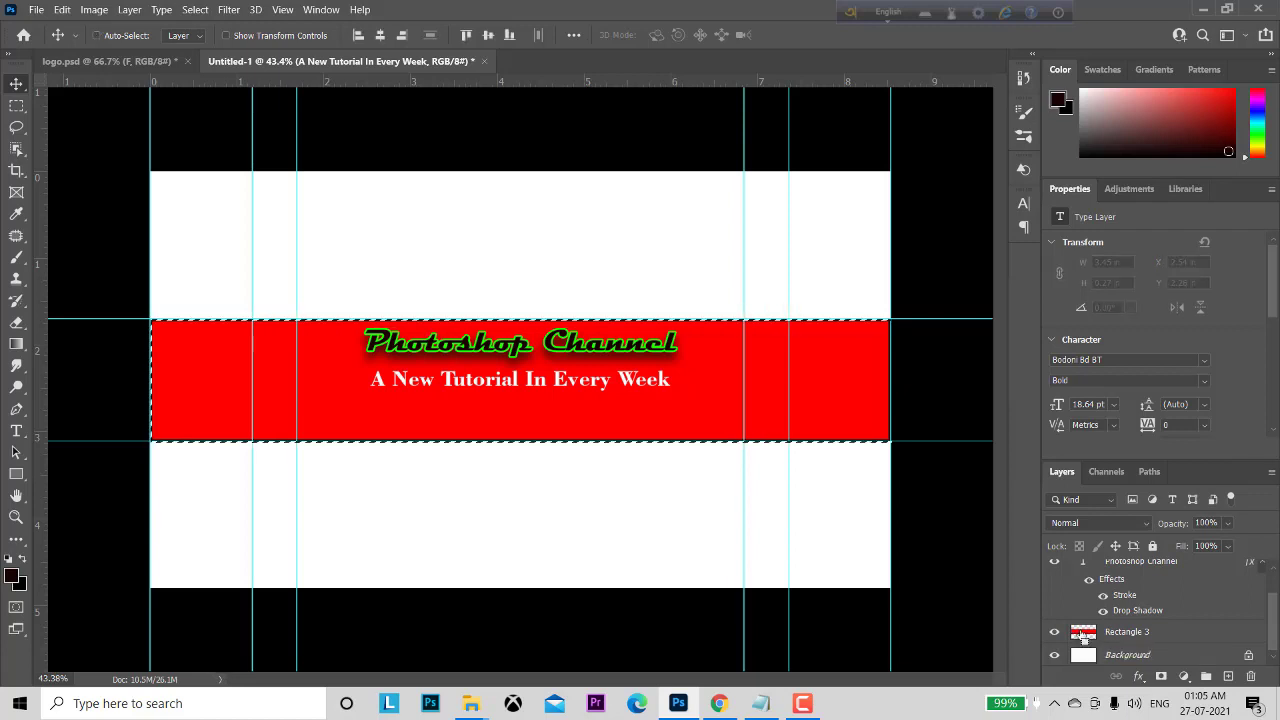
{"action": "left_click", "coordinate": [1179, 632]}
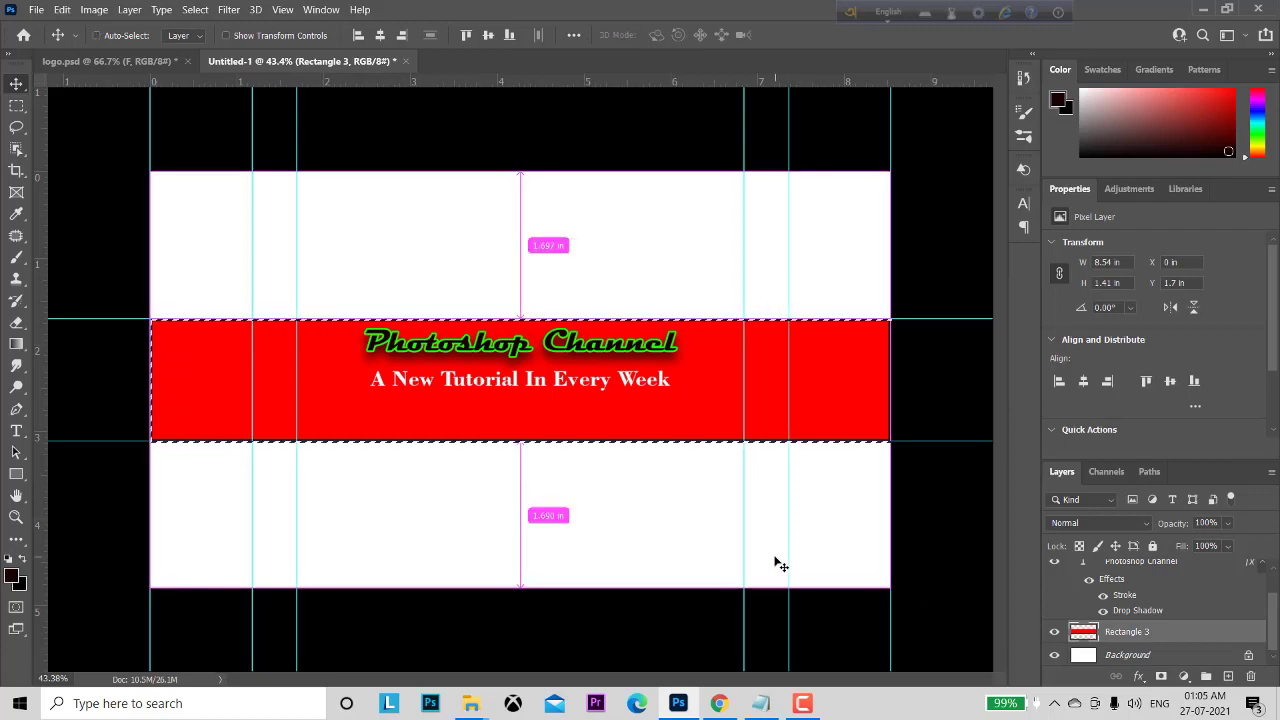
{"action": "key", "text": "ctrl+d"}
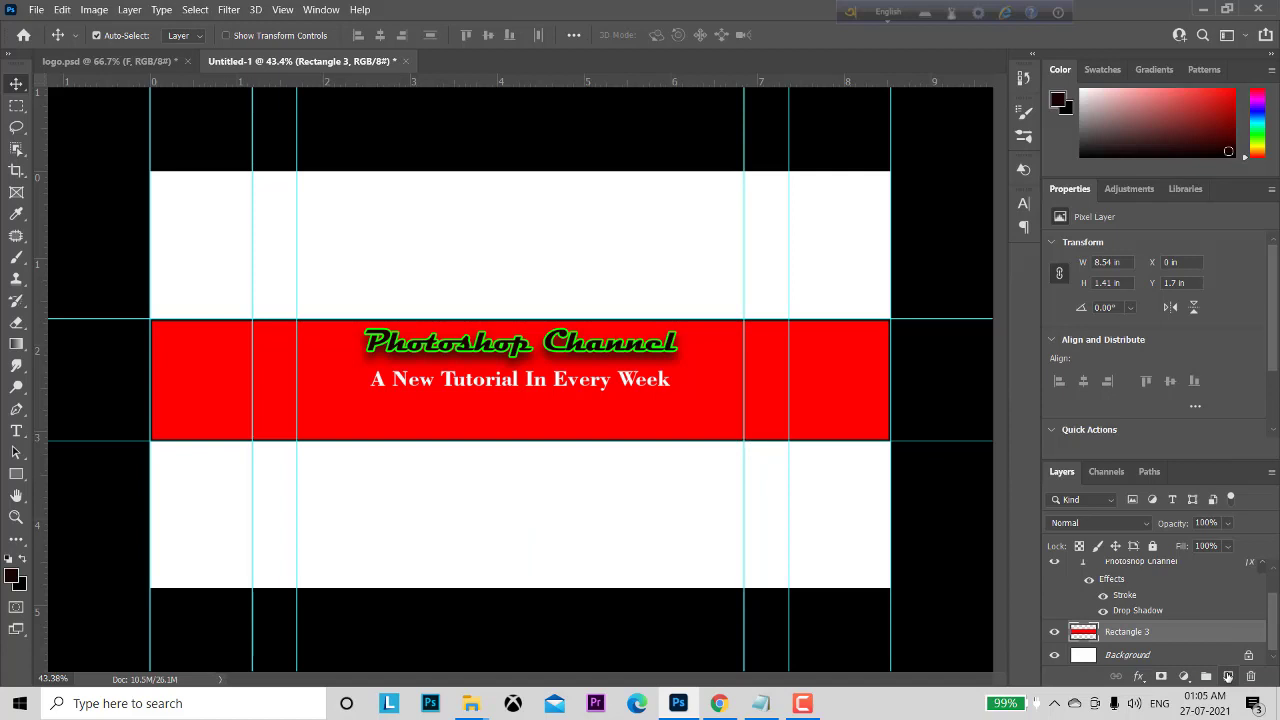
Add Layer 1 above Rectangle 3 and pick the Kyle's spatter Pressure Control brush from Special Effects Brushes.
{"action": "left_click", "coordinate": [1228, 676]}
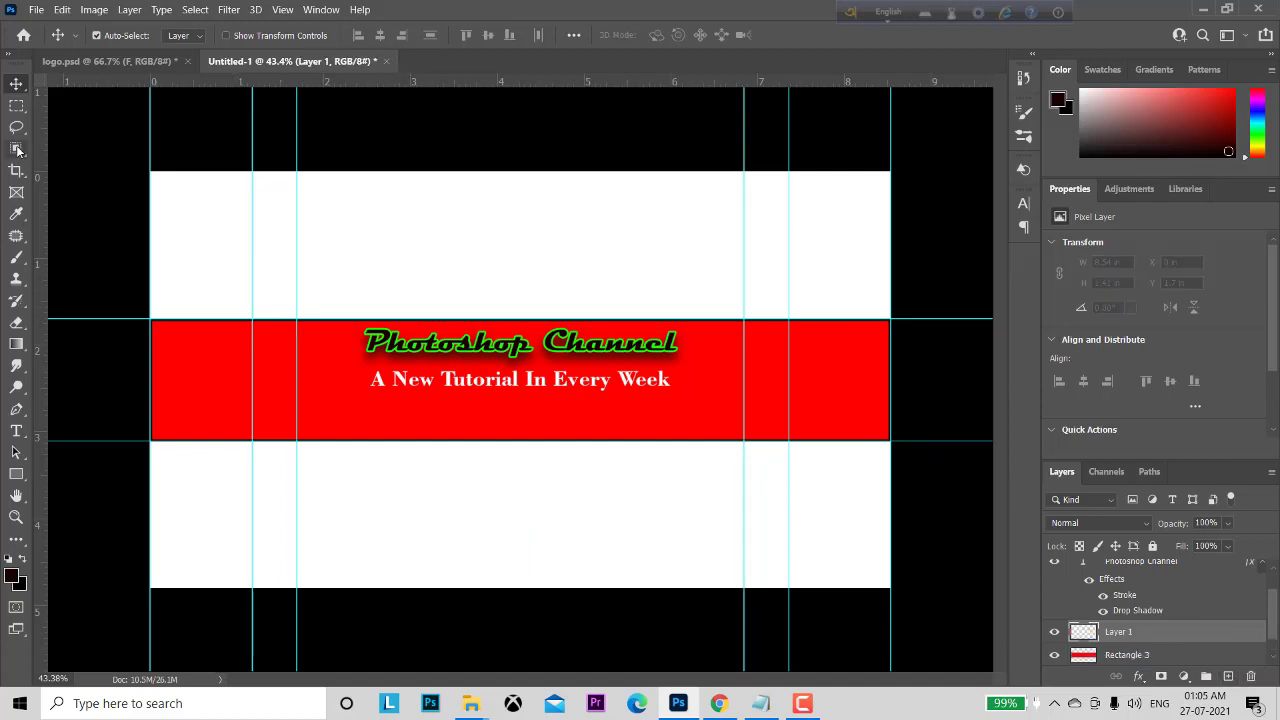
{"action": "left_click", "coordinate": [17, 258]}
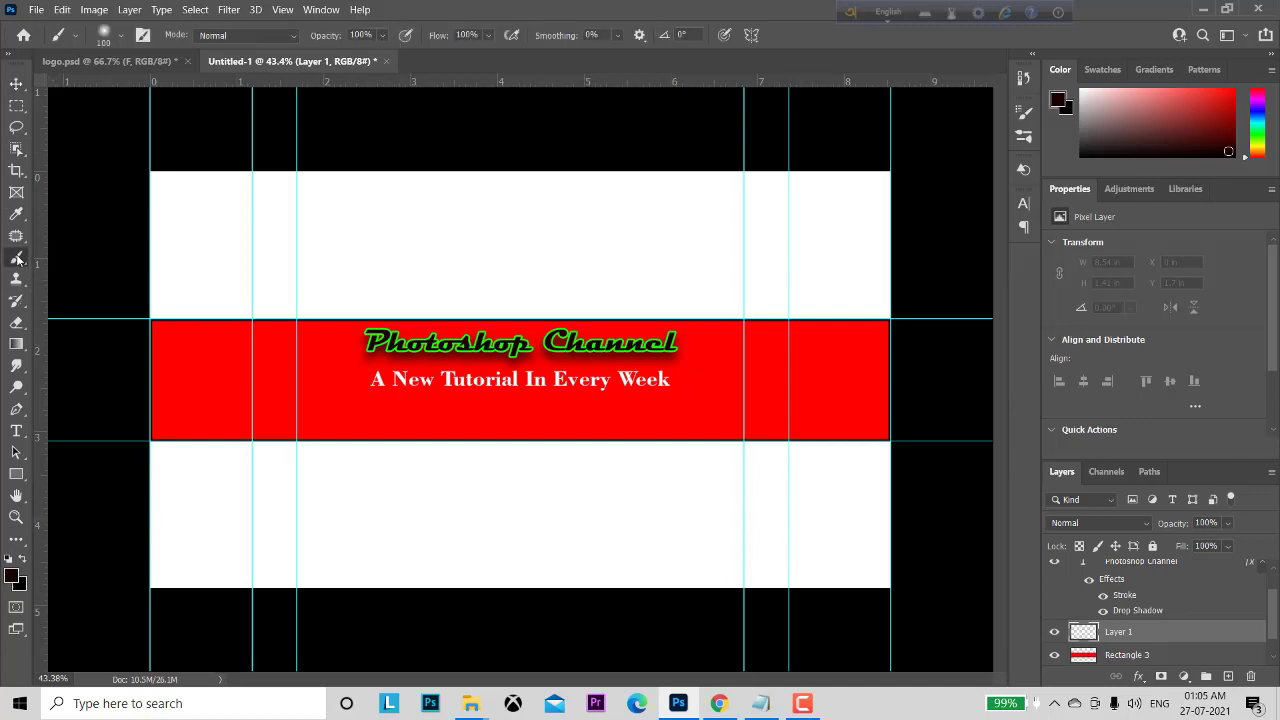
{"action": "left_click", "coordinate": [78, 38]}
{"action": "left_click", "coordinate": [120, 36]}
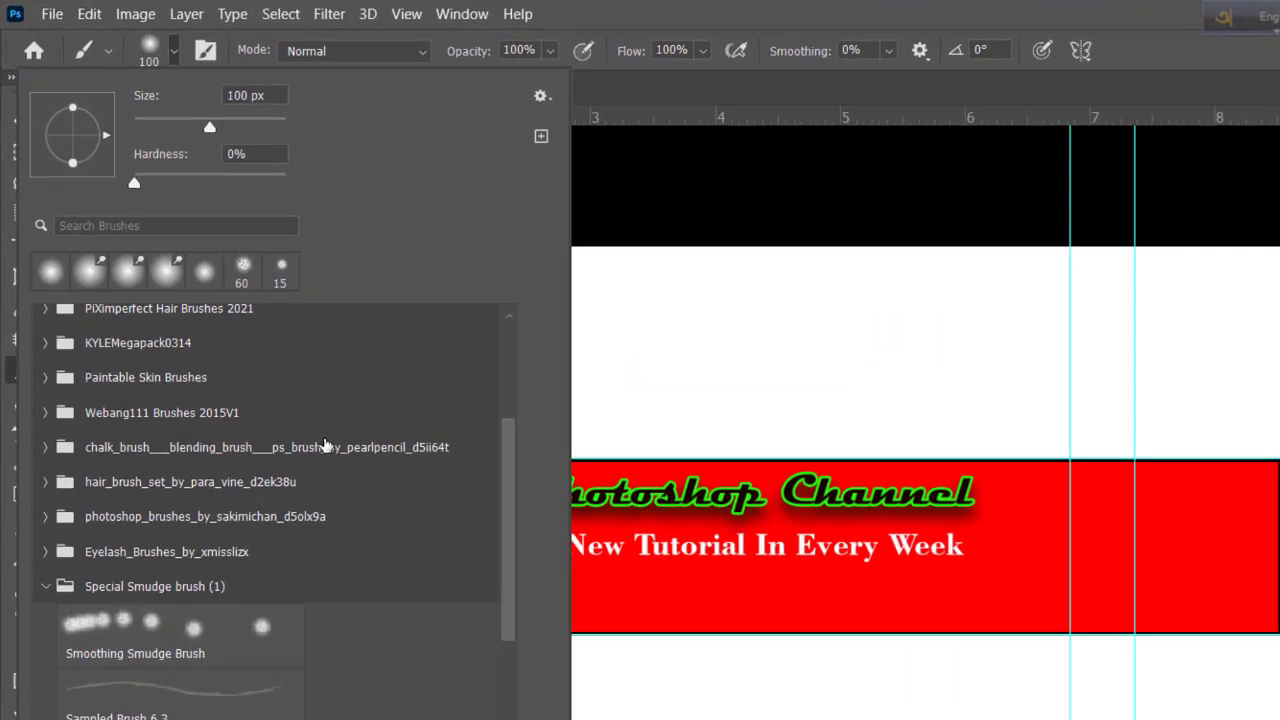
{"action": "left_click_drag", "start_coordinate": [516, 486], "coordinate": [534, 383]}
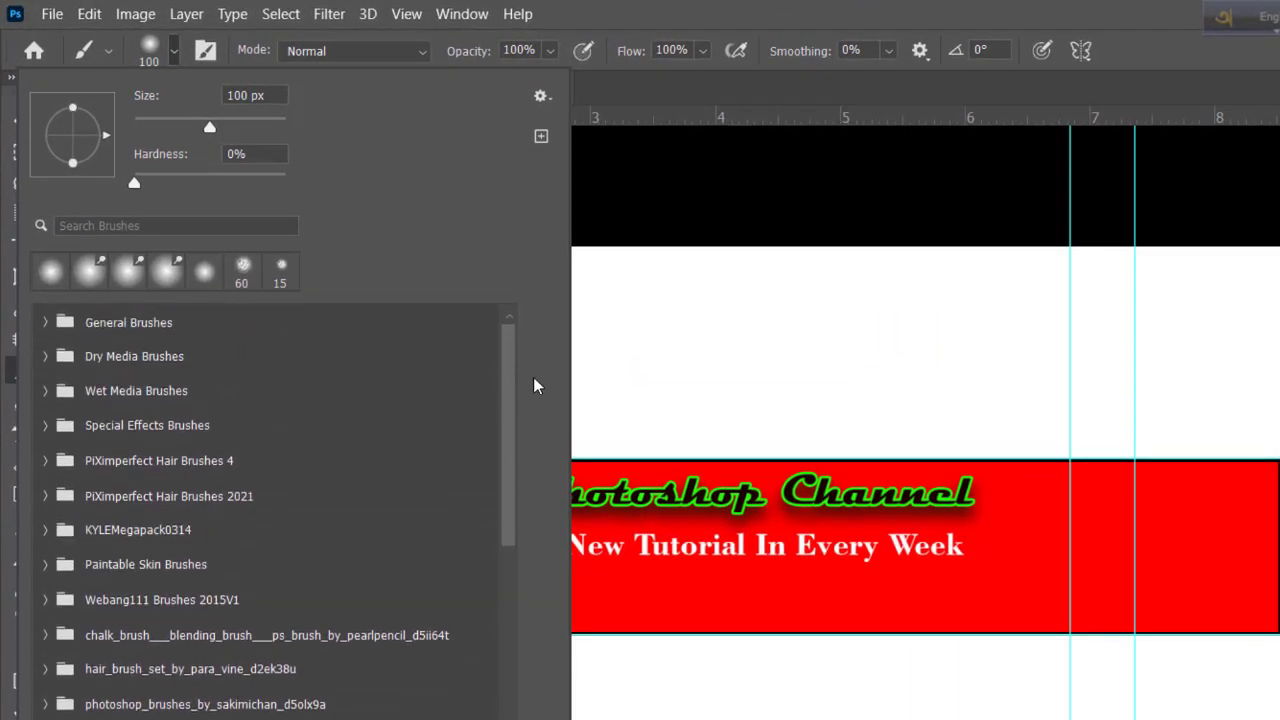
{"action": "left_click", "coordinate": [45, 427]}
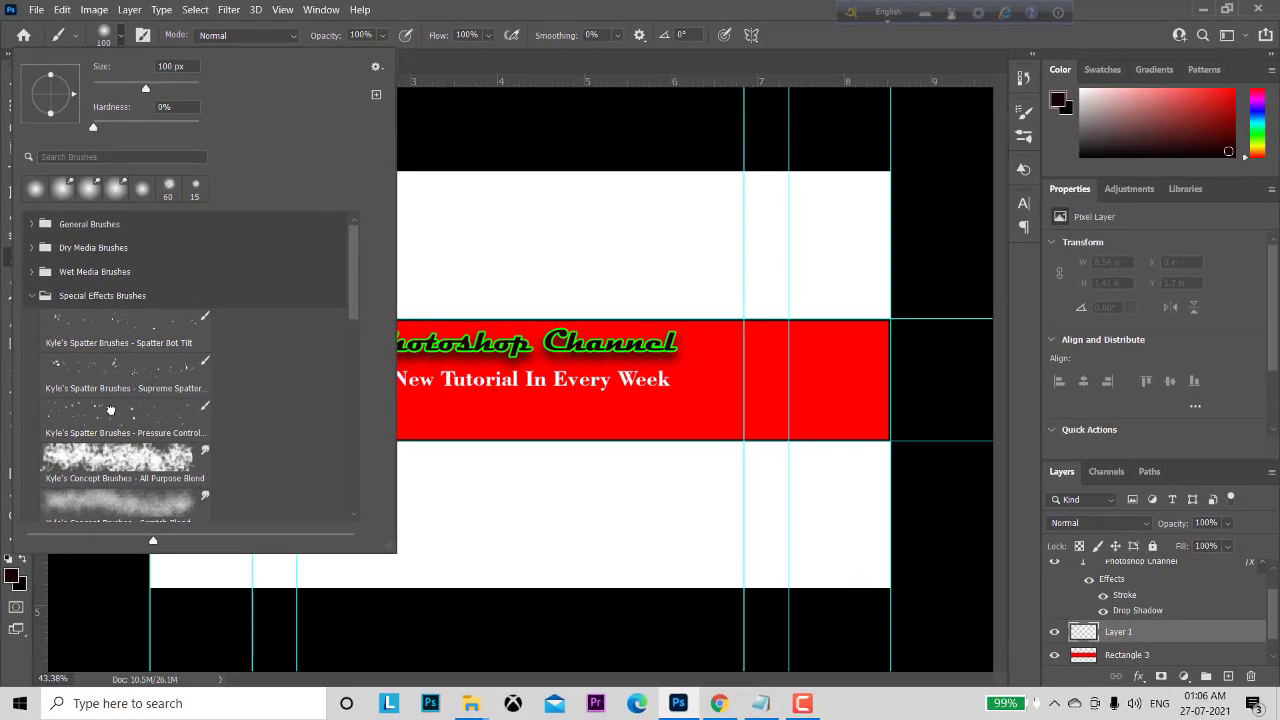
{"action": "left_click", "coordinate": [110, 418]}
{"action": "left_click", "coordinate": [547, 117]}
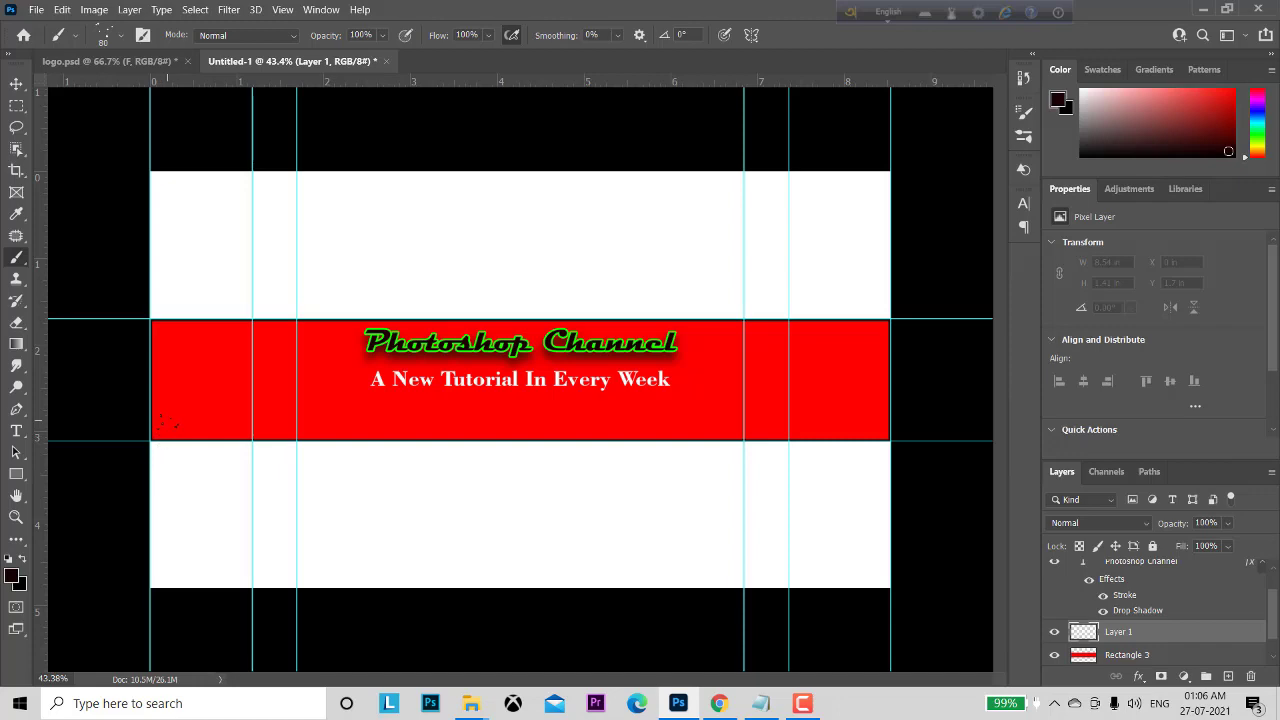
Paint spatter at the stripe's lower-left edge and clip Layer 1 to Rectangle 3.
{"action": "left_click_drag", "start_coordinate": [175, 420], "coordinate": [205, 460]}
{"action": "left_click_drag", "start_coordinate": [188, 405], "coordinate": [210, 385]}
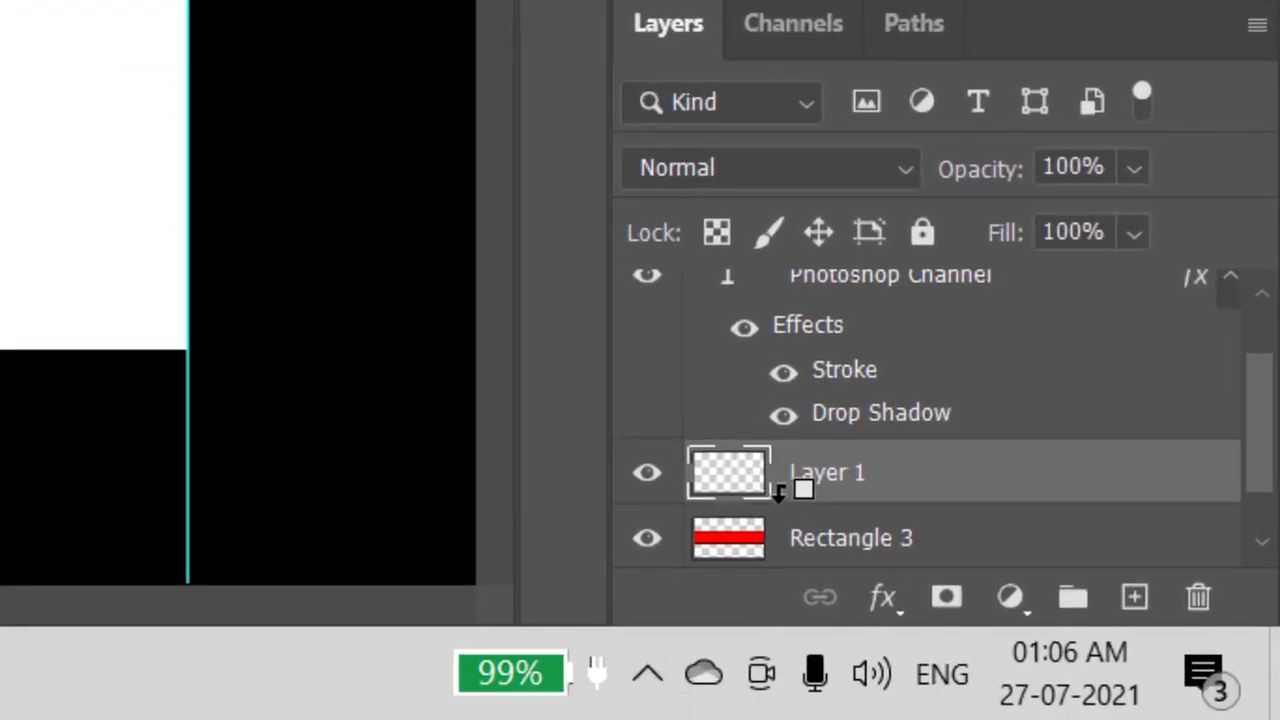
{"action": "left_click", "coordinate": [779, 490], "text": "alt"}
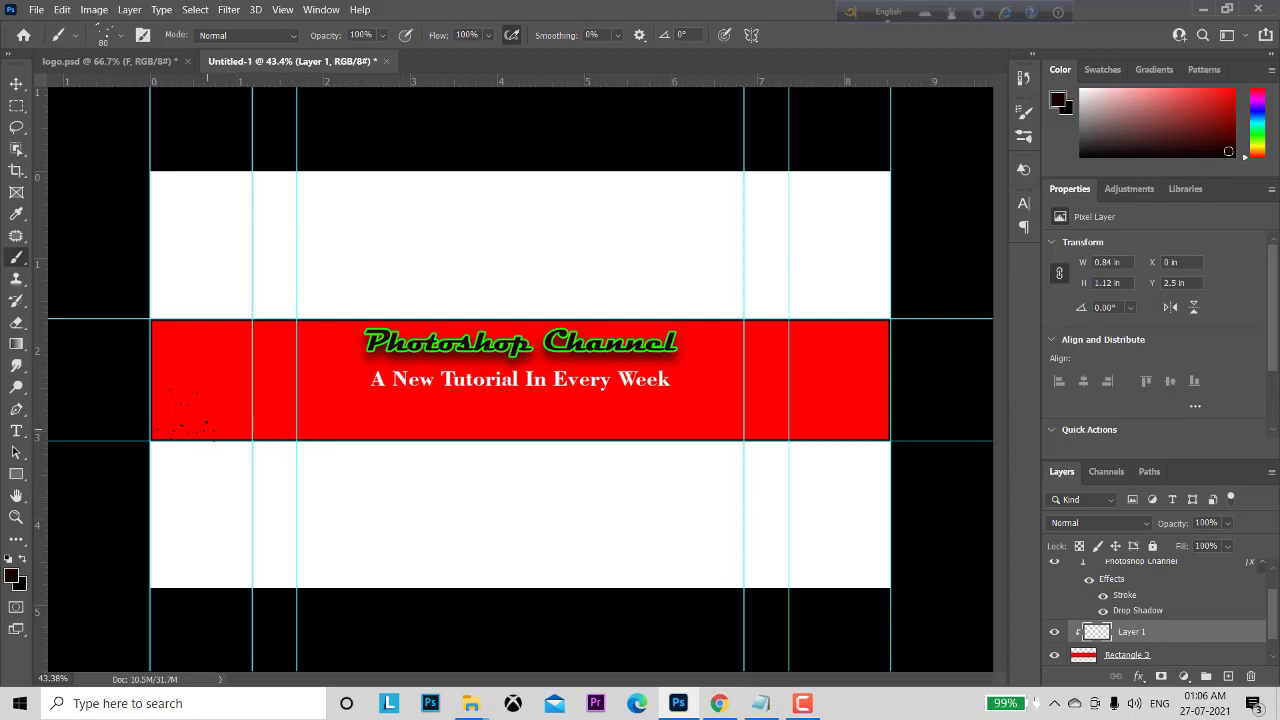
Extend the black spatter along the full width of the stripe's bottom edge.
{"action": "left_click_drag", "start_coordinate": [226, 438], "coordinate": [350, 430]}
{"action": "left_click_drag", "start_coordinate": [429, 447], "coordinate": [464, 446]}
{"action": "left_click_drag", "start_coordinate": [431, 441], "coordinate": [591, 446]}
{"action": "left_click_drag", "start_coordinate": [600, 445], "coordinate": [656, 453]}
{"action": "left_click_drag", "start_coordinate": [750, 445], "coordinate": [875, 441]}
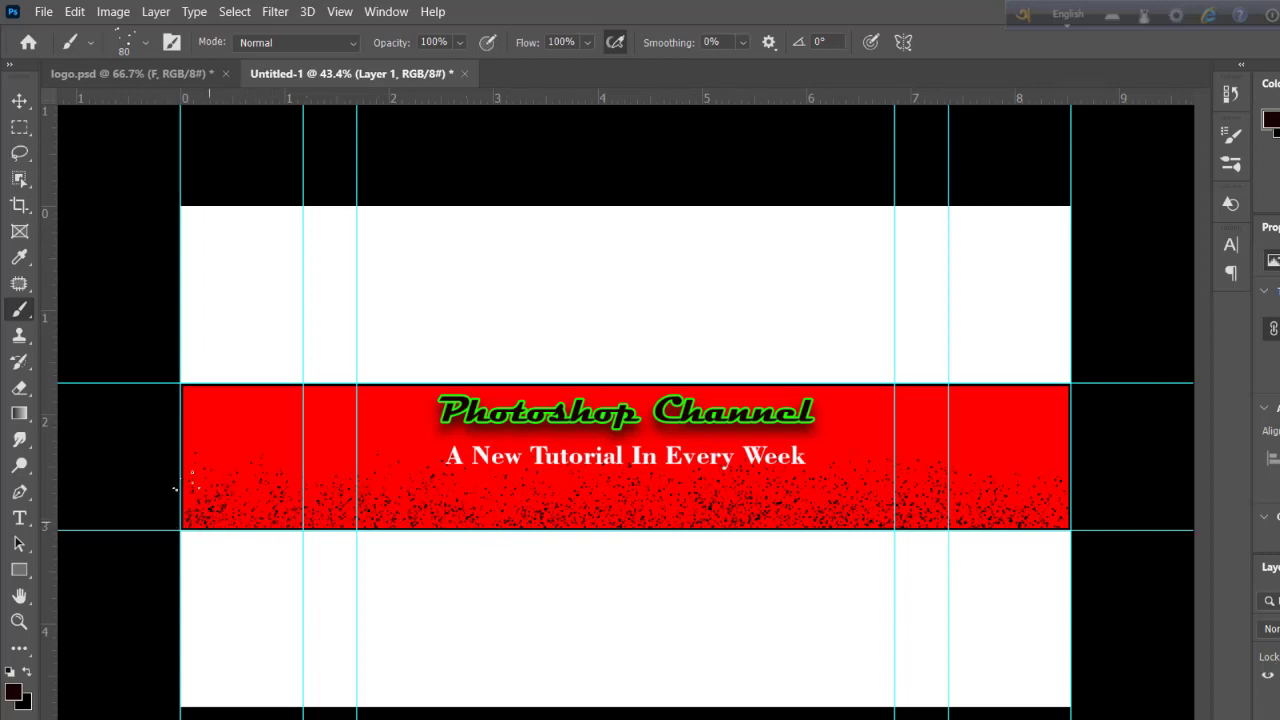
{"action": "left_click_drag", "start_coordinate": [180, 497], "coordinate": [193, 501]}
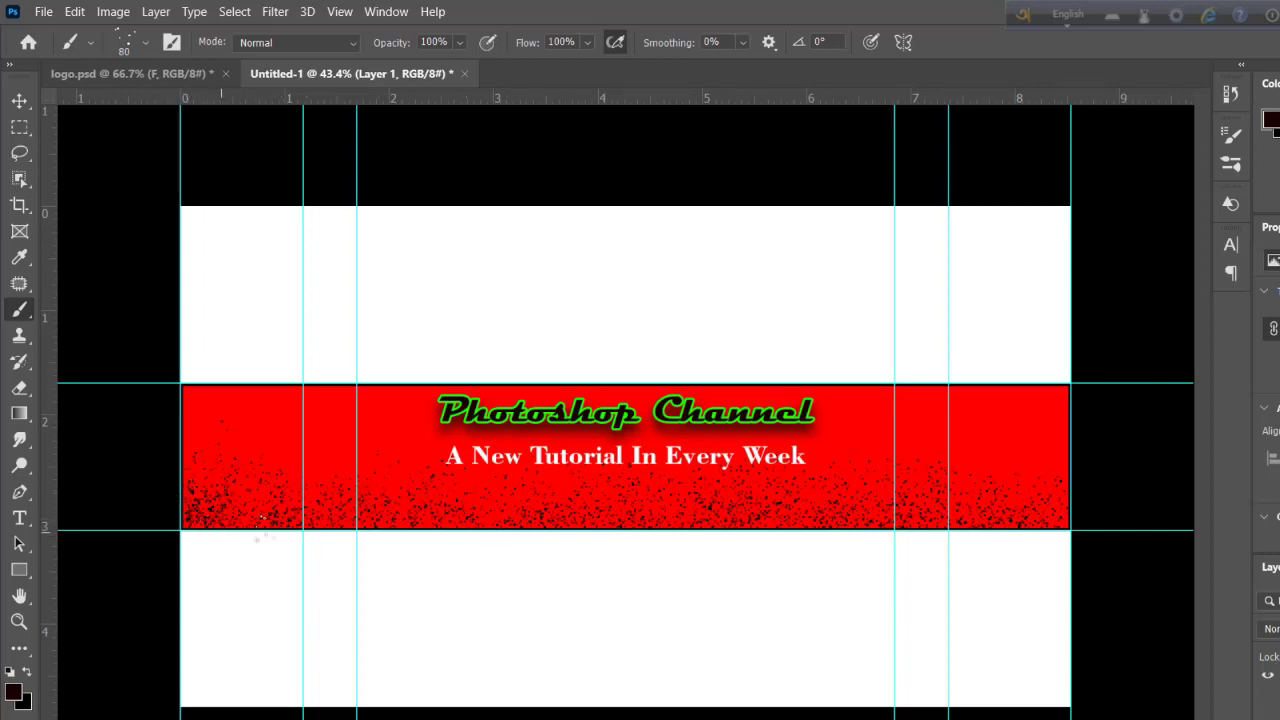
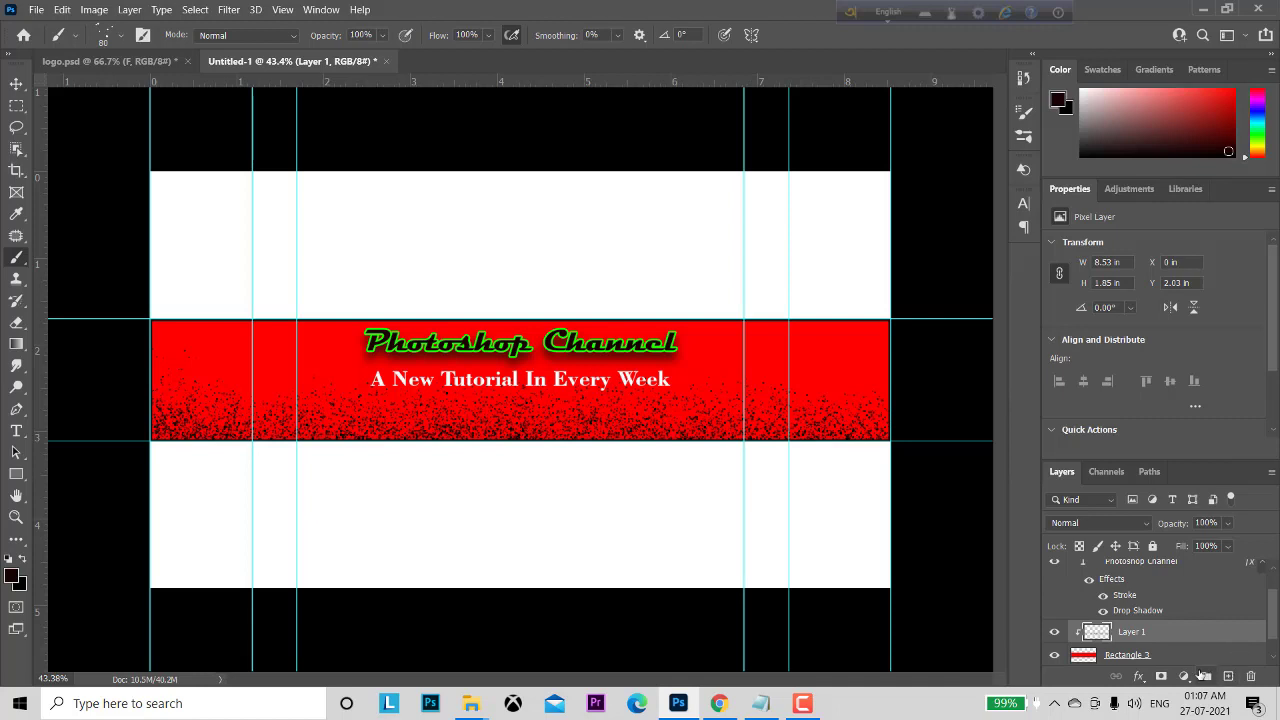
Add an empty Layer 2 clipped to the red Rectangle 3 banner layer.
{"action": "left_click", "coordinate": [1171, 654]}
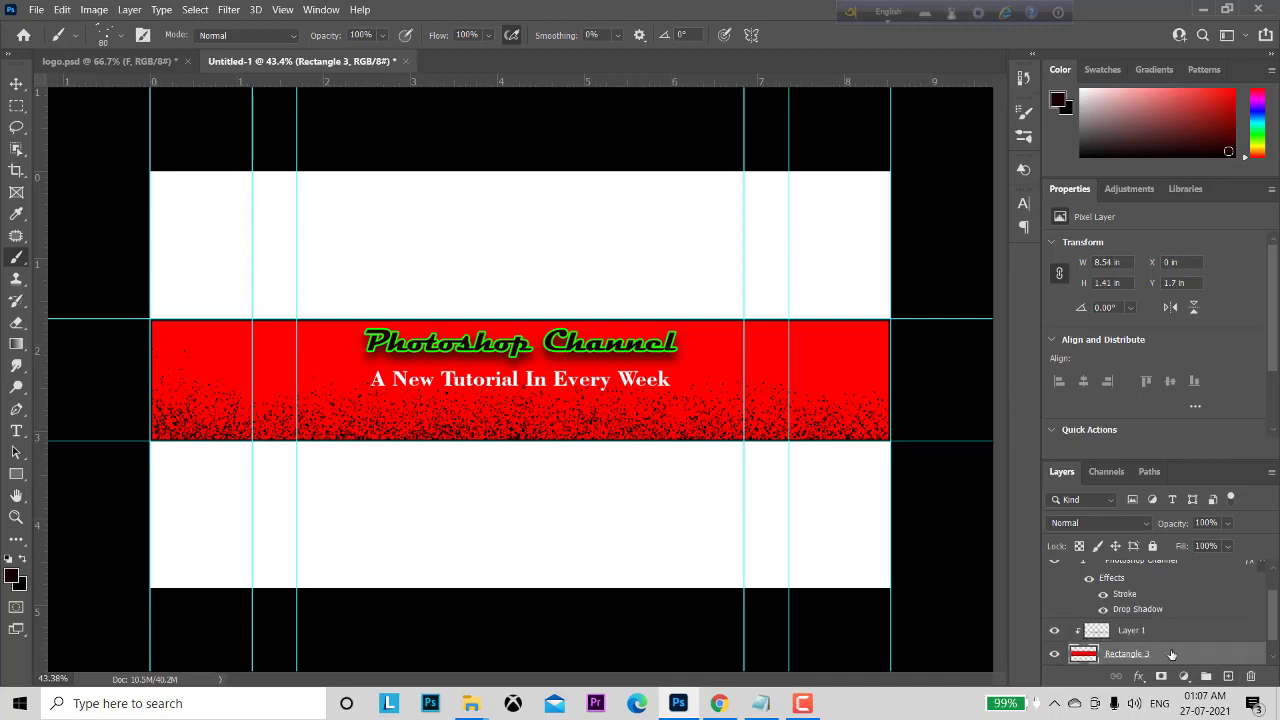
{"action": "left_click", "coordinate": [1229, 677]}
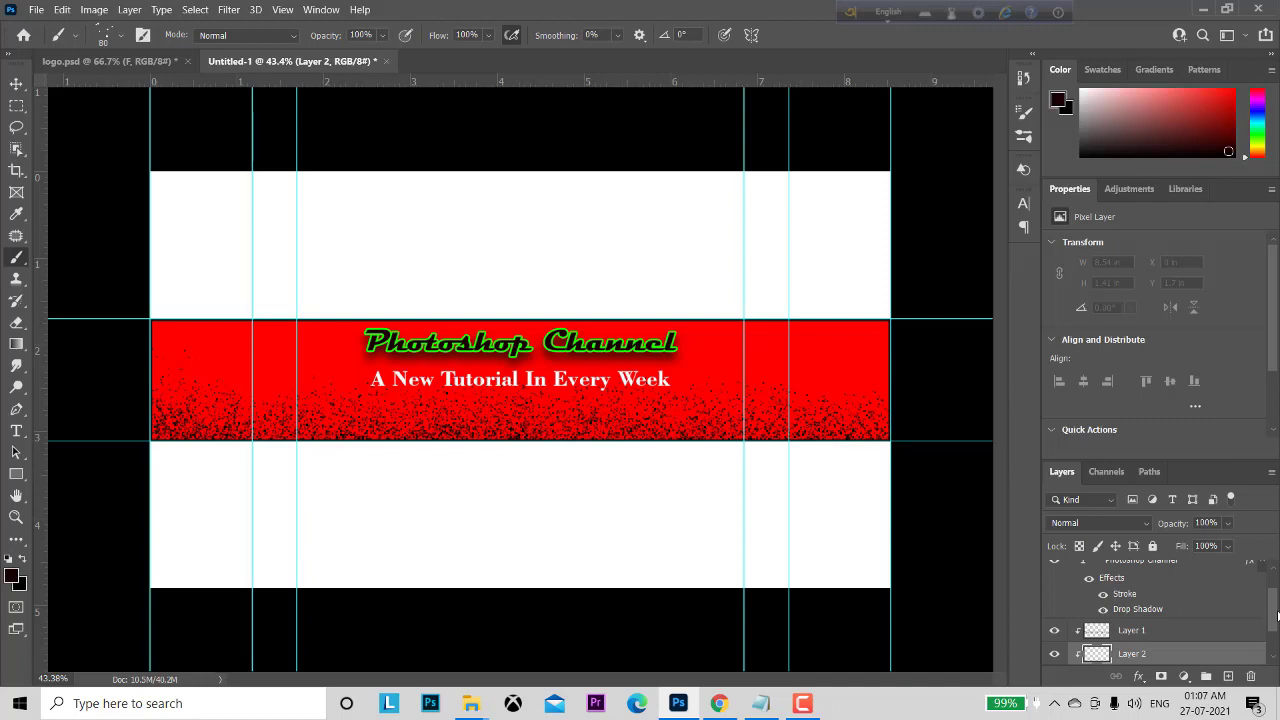
{"action": "scroll", "coordinate": [1127, 632], "scroll_direction": "down", "scroll_amount": 2}
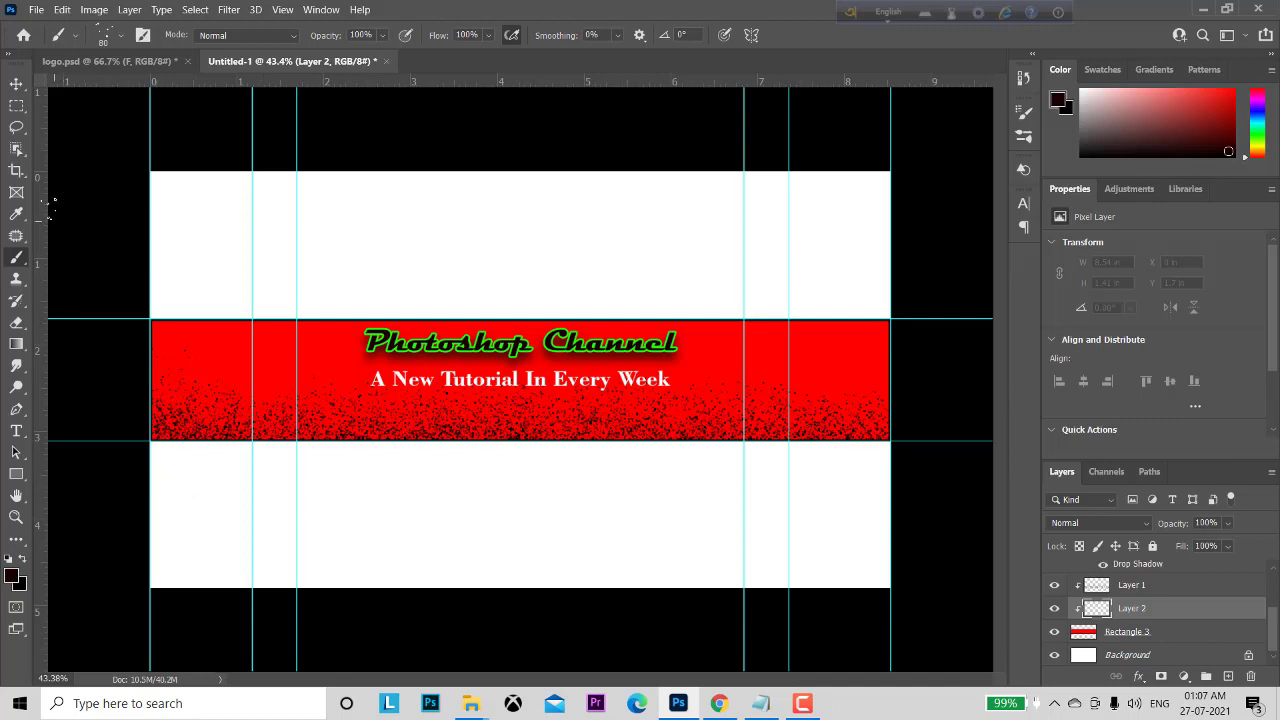
{"action": "left_click", "coordinate": [16, 106]}
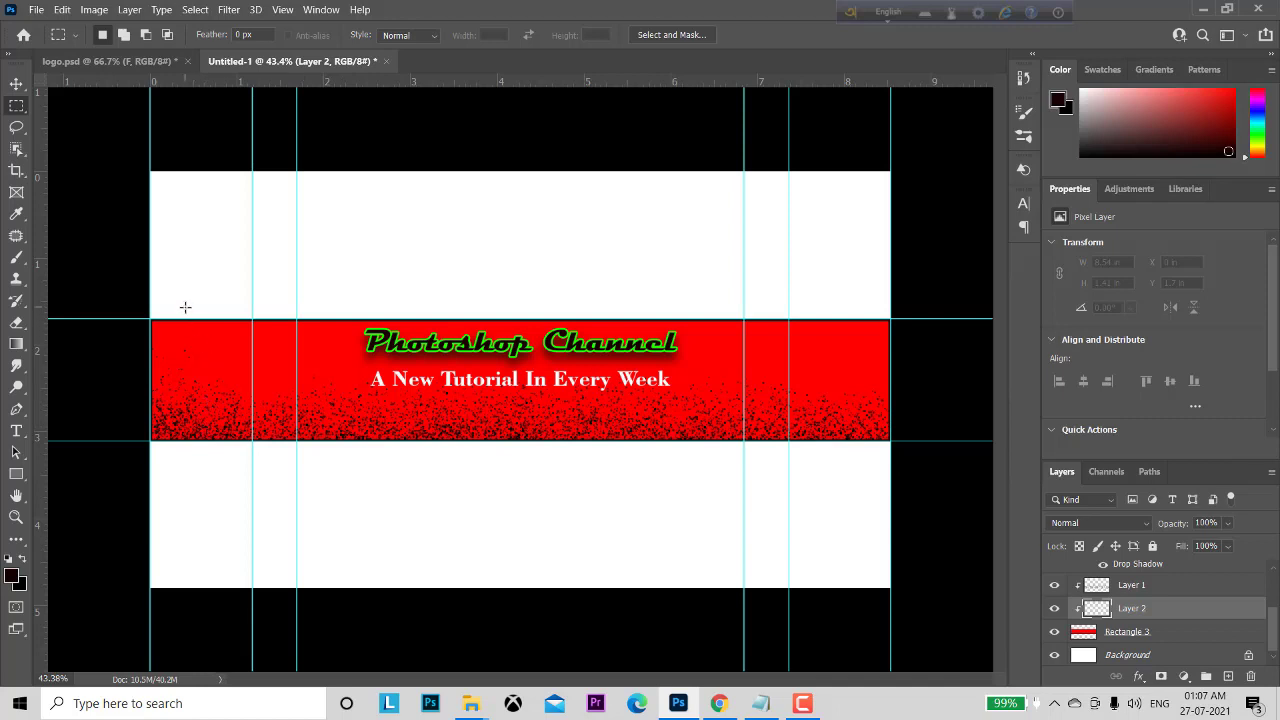
Fill a narrow vertical strip at the banner's left end with bright green.
{"action": "left_click_drag", "start_coordinate": [185, 305], "coordinate": [193, 466]}
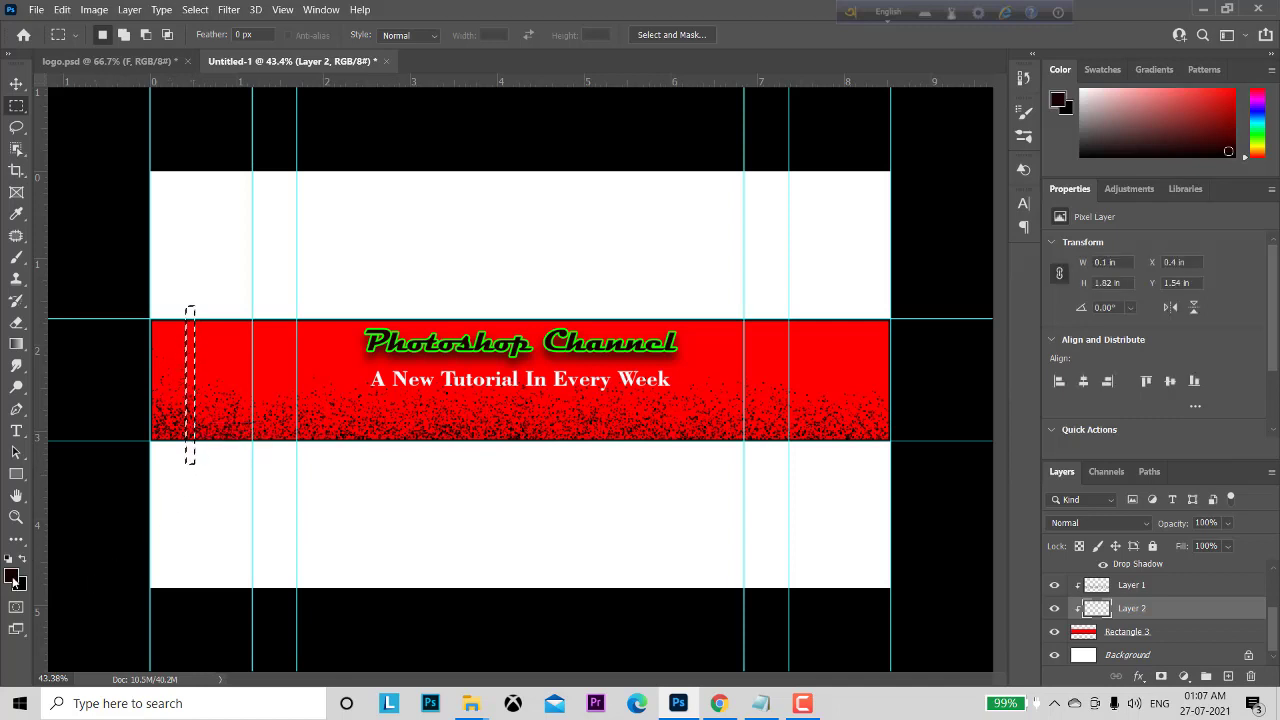
{"action": "left_click", "coordinate": [13, 577]}
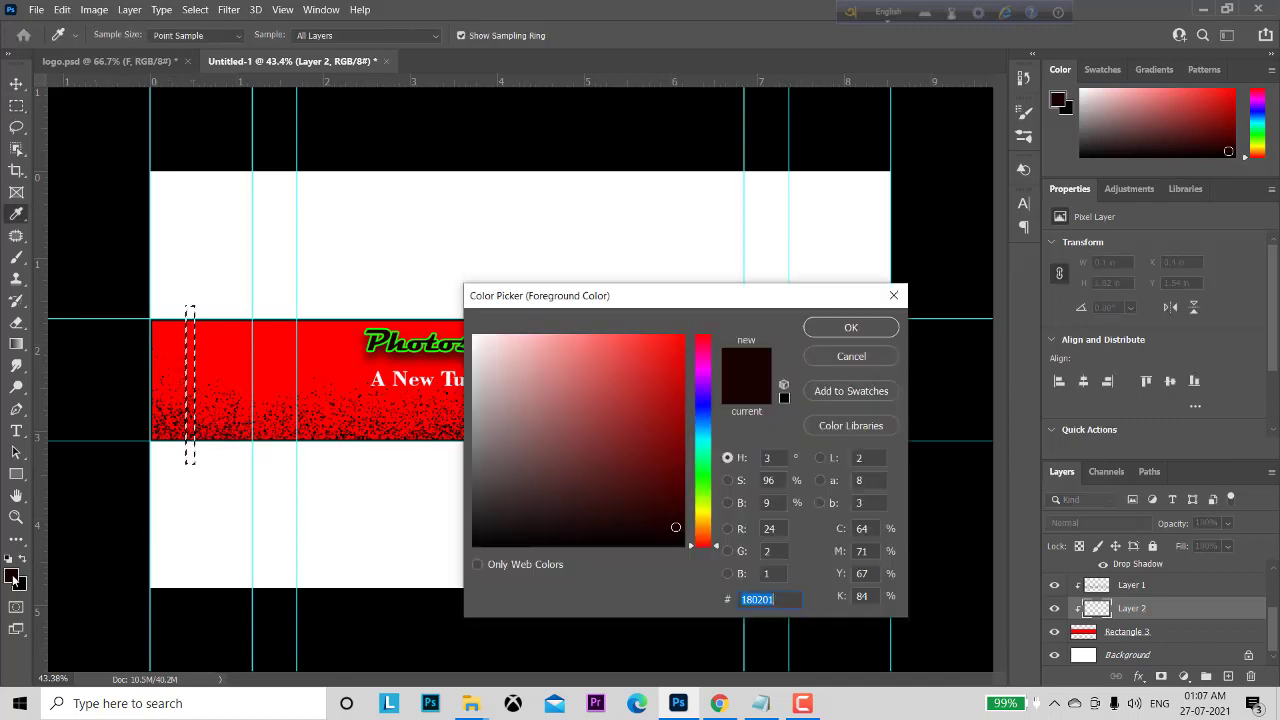
{"action": "left_click", "coordinate": [703, 489]}
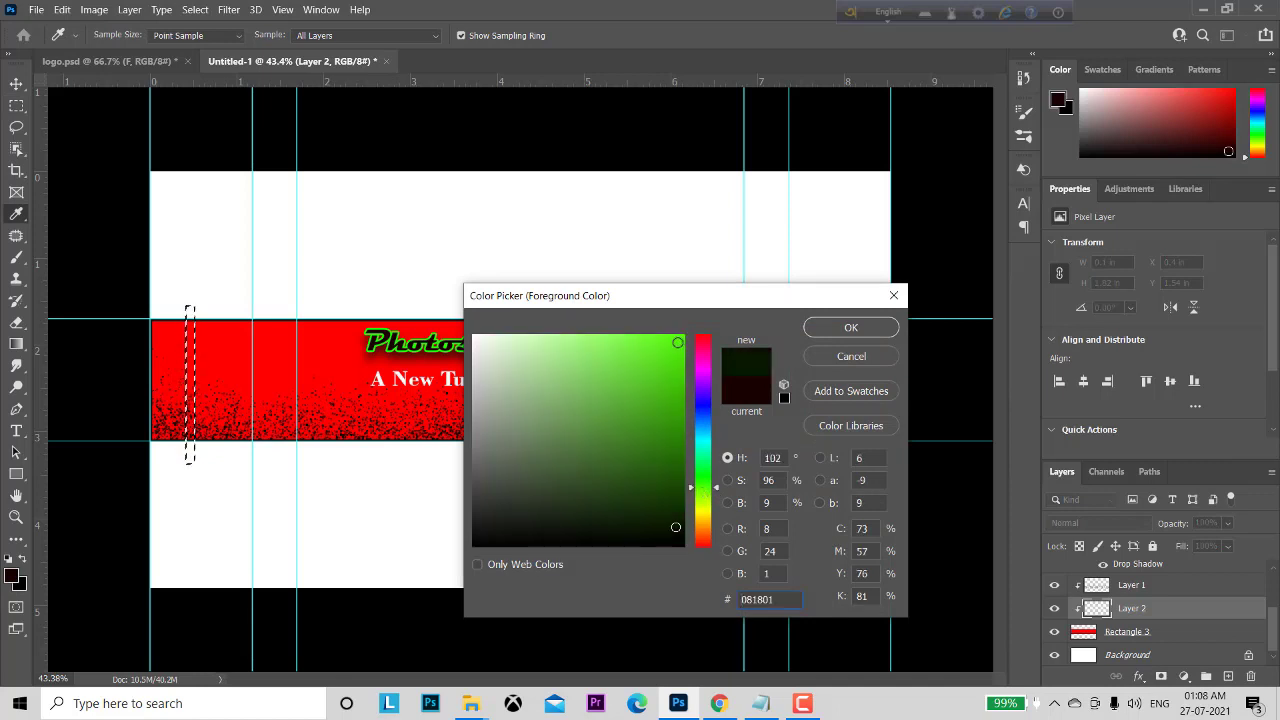
{"action": "left_click", "coordinate": [675, 342]}
{"action": "left_click", "coordinate": [850, 327]}
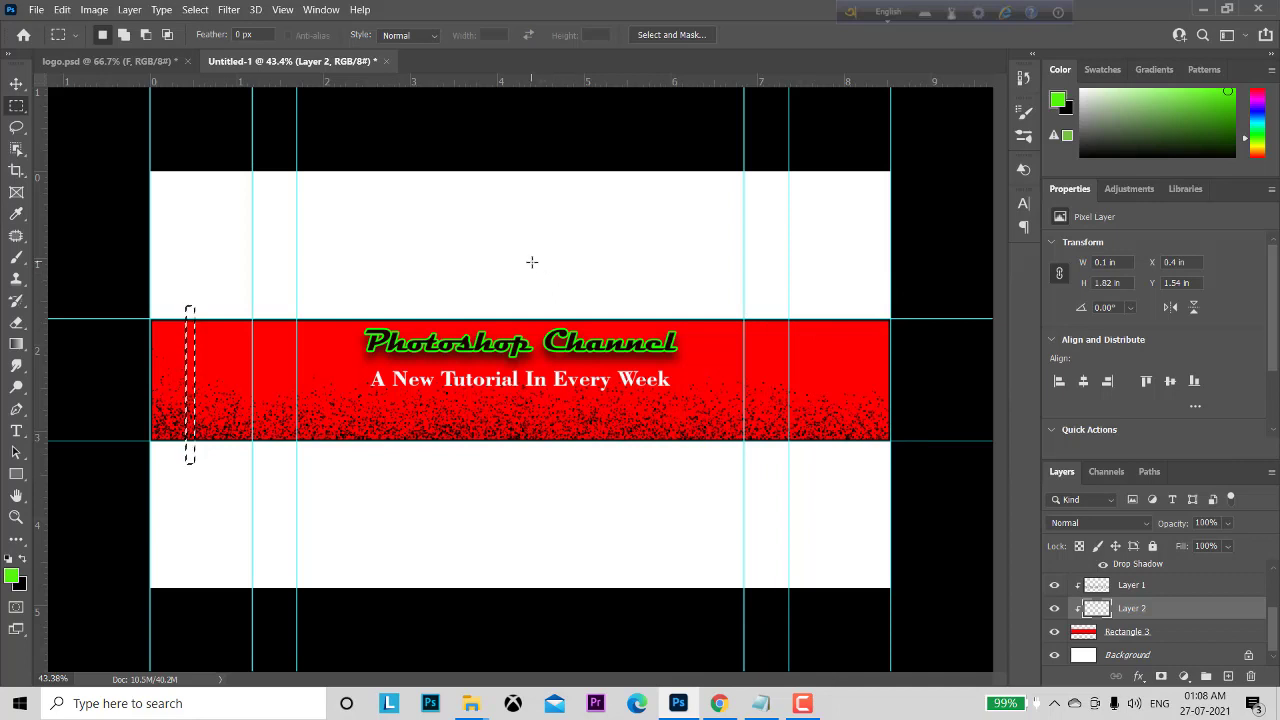
{"action": "key", "text": "alt+BackSpace"}
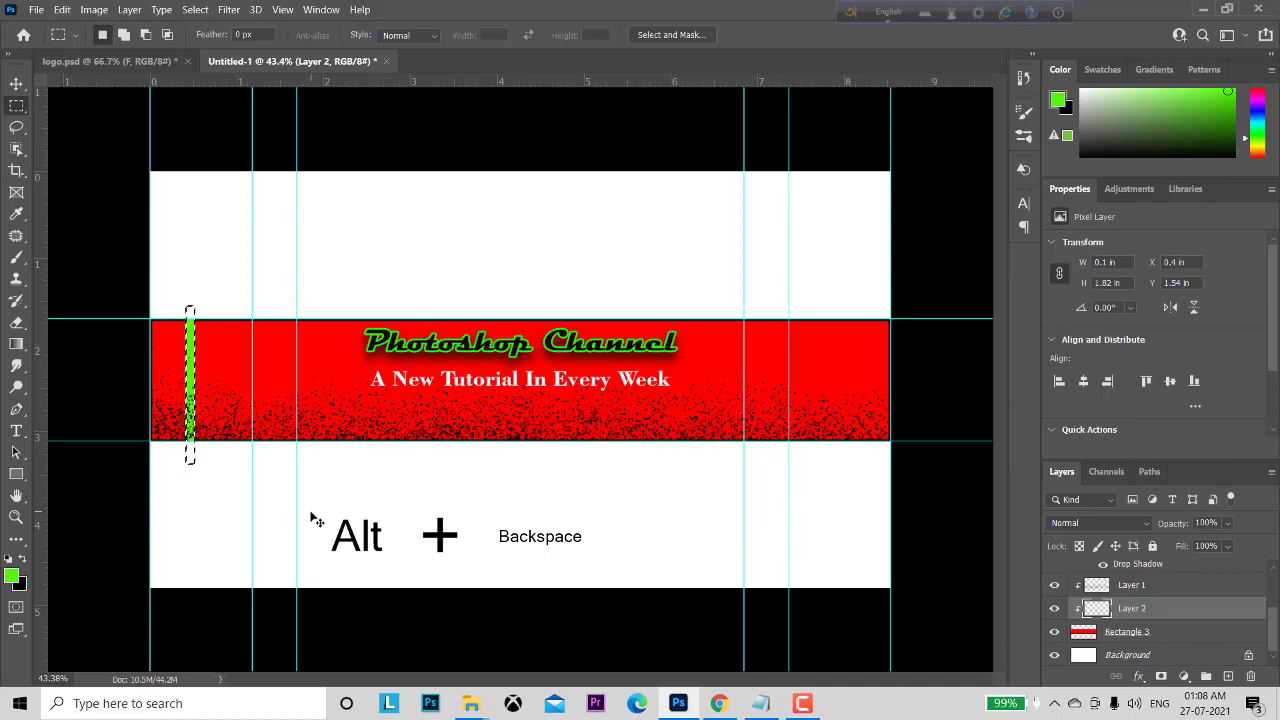
{"action": "left_click", "coordinate": [227, 539]}
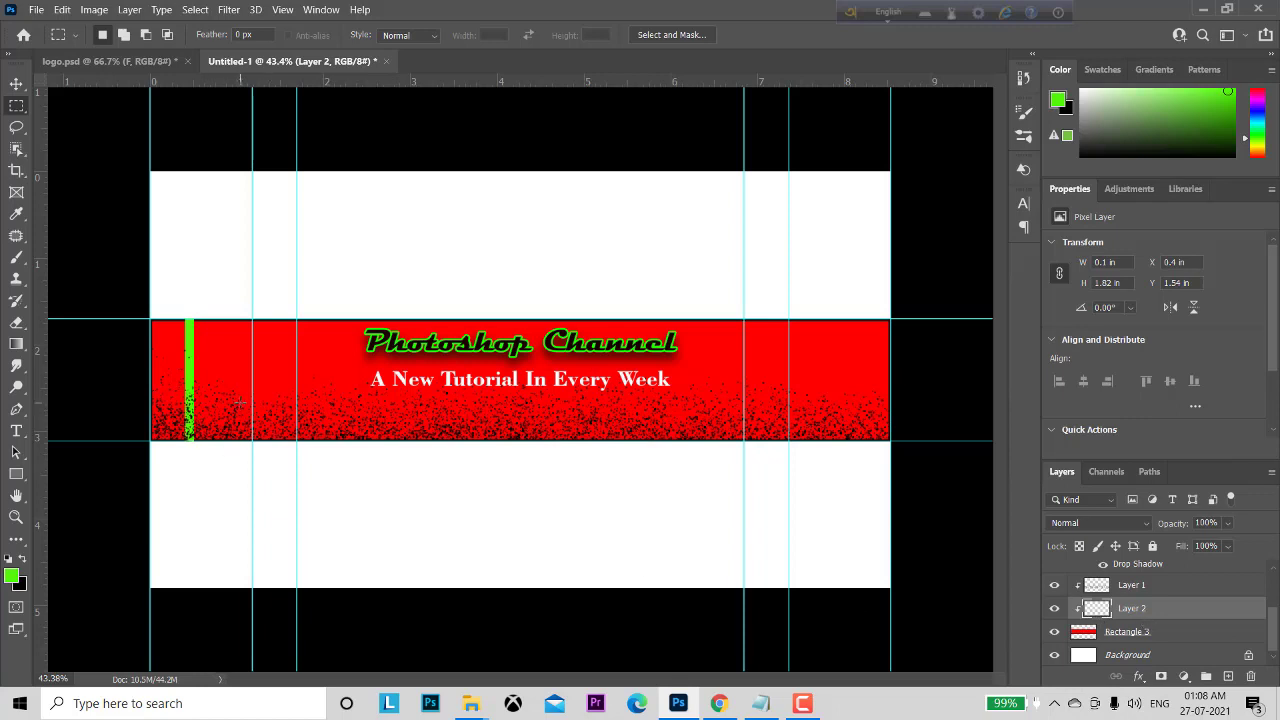
Rotate the green stripe about 11 degrees into a slanted bar.
{"action": "key", "text": "ctrl+t"}
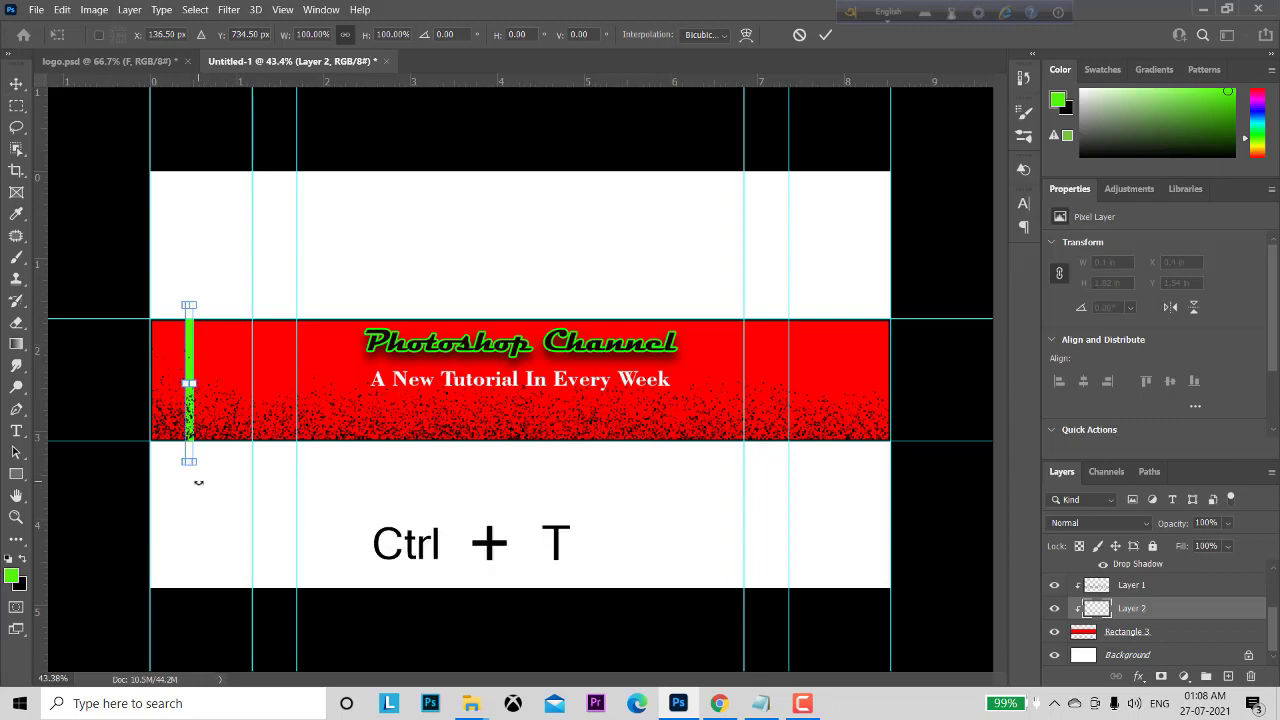
{"action": "left_click_drag", "start_coordinate": [198, 482], "coordinate": [175, 494]}
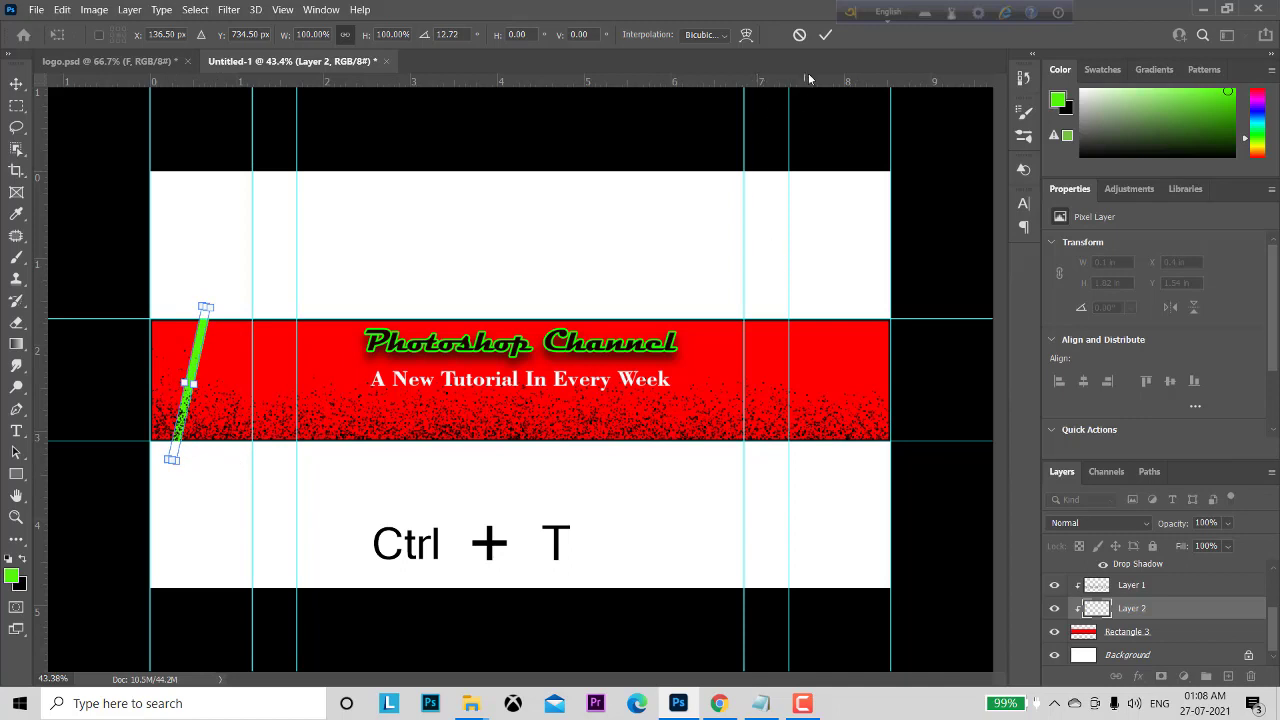
{"action": "left_click", "coordinate": [825, 34]}
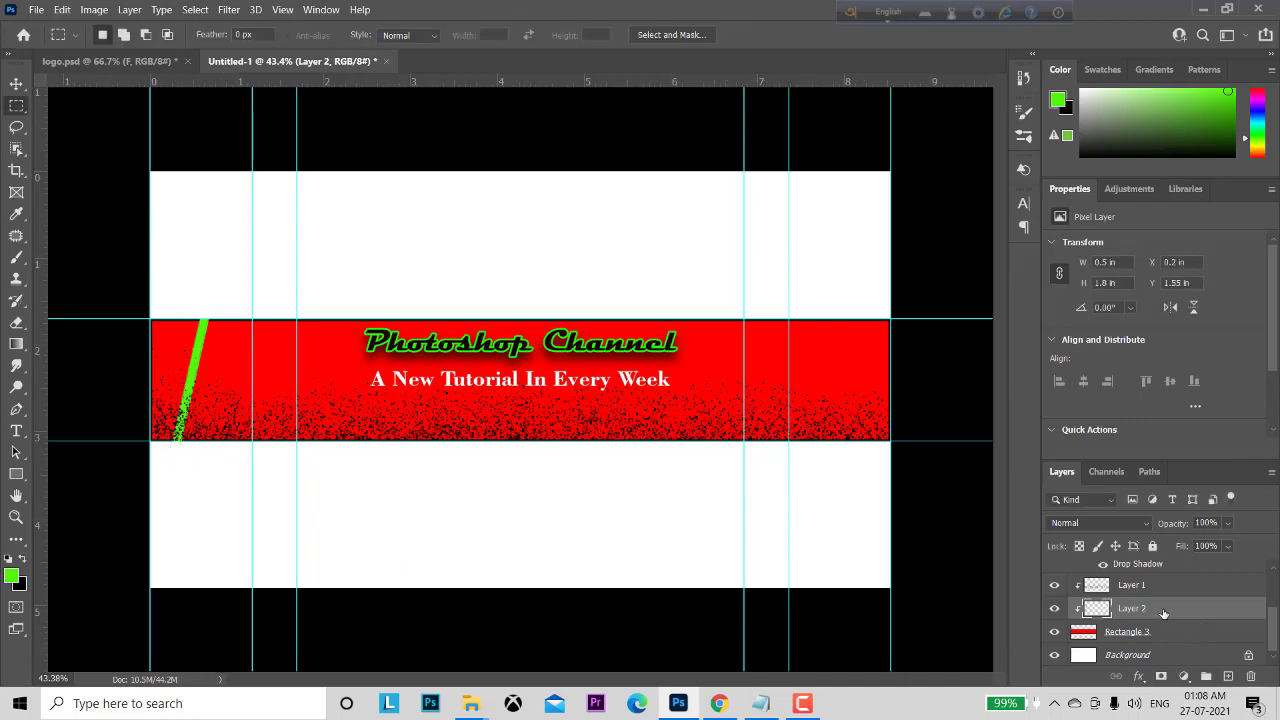
Duplicate the green stripe, clip the copy to the banner, and shift it right.
{"action": "key", "text": "ctrl+j"}
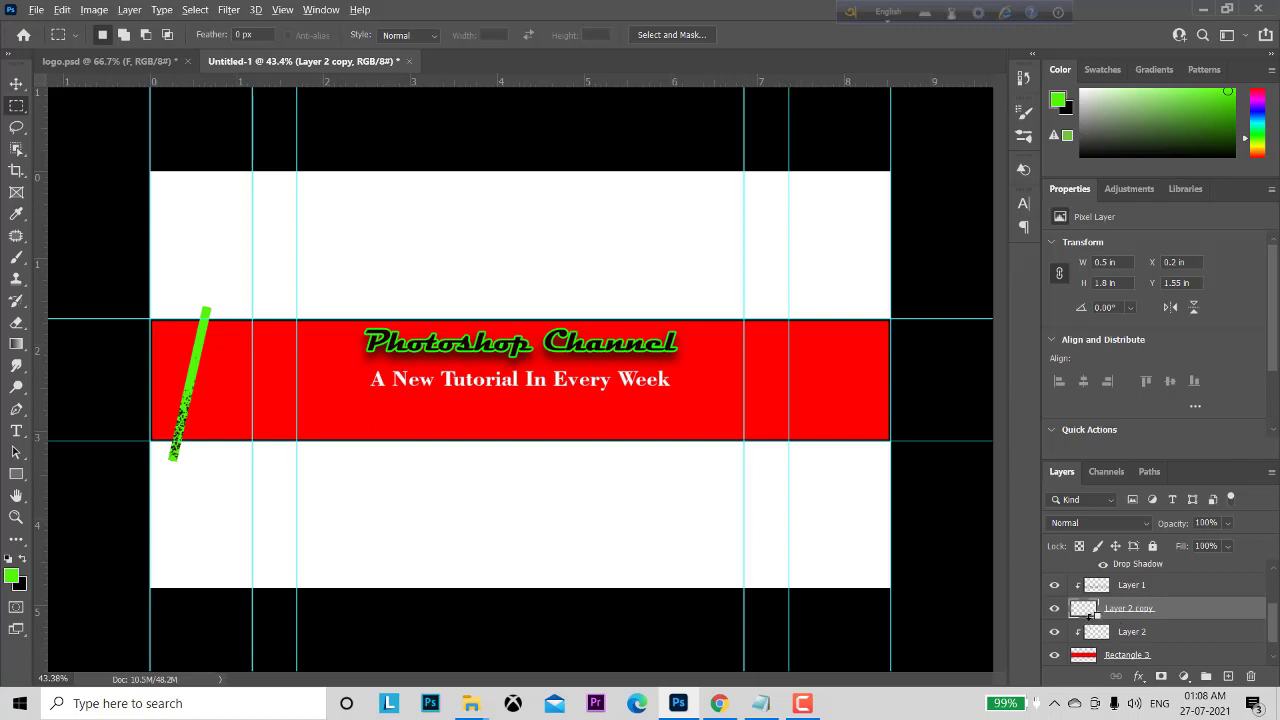
{"action": "left_click", "coordinate": [1085, 614], "text": "alt"}
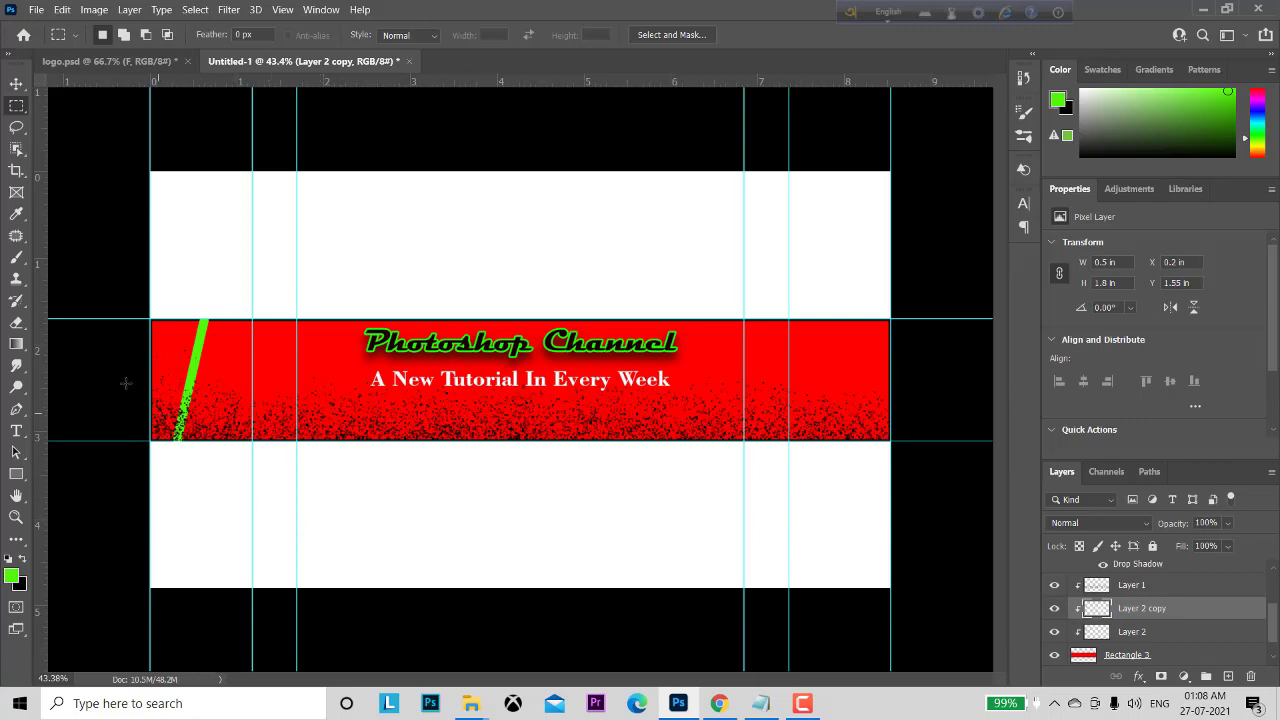
{"action": "left_click", "coordinate": [16, 83]}
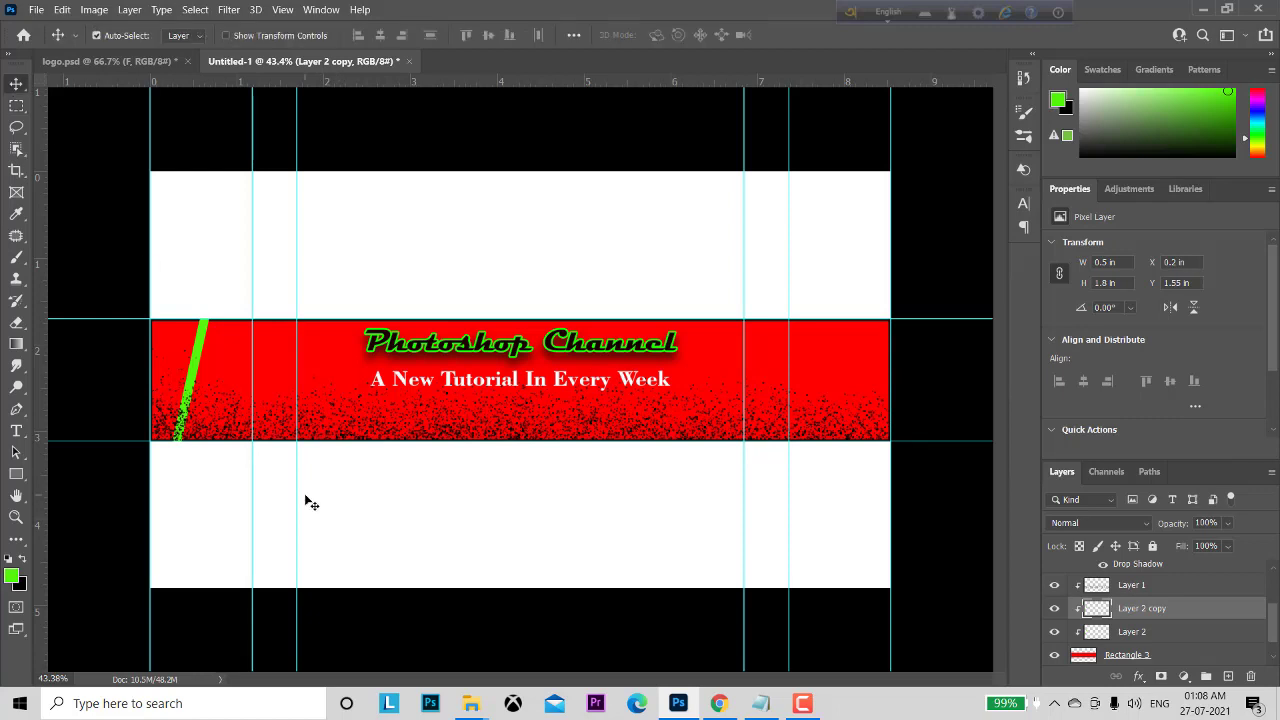
{"action": "key", "text": "Right"}
{"action": "key", "text": "Right"}
{"action": "key", "text": "Right"}
{"action": "key", "text": "Right"}
{"action": "key", "text": "Right"}
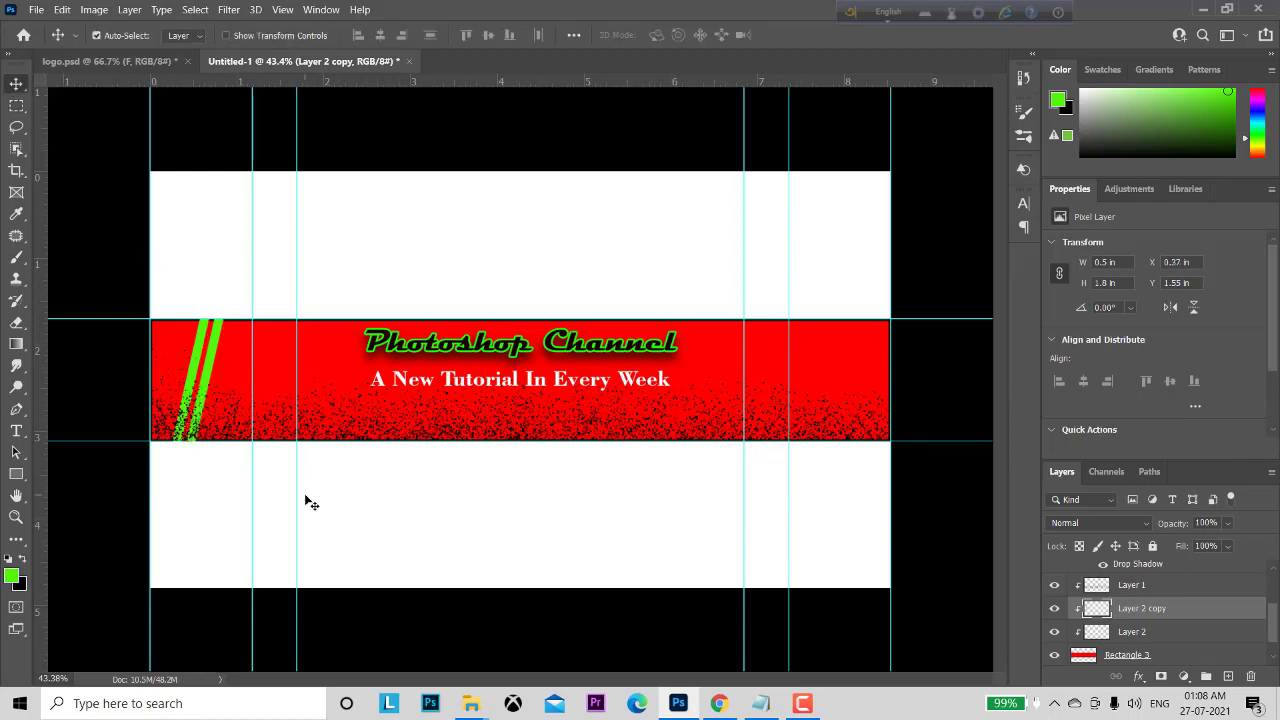
{"action": "key", "text": "Right"}
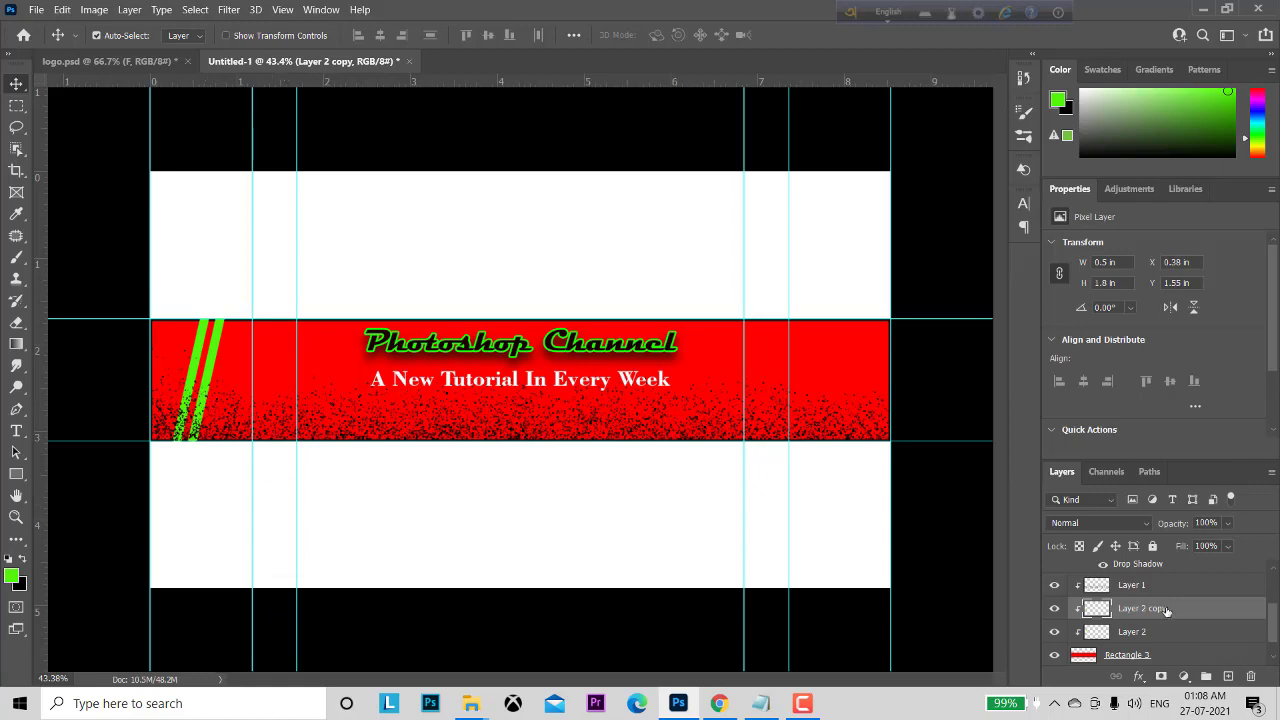
Add a third clipped green stripe, shifted right beside the others.
{"action": "key", "text": "ctrl+j"}
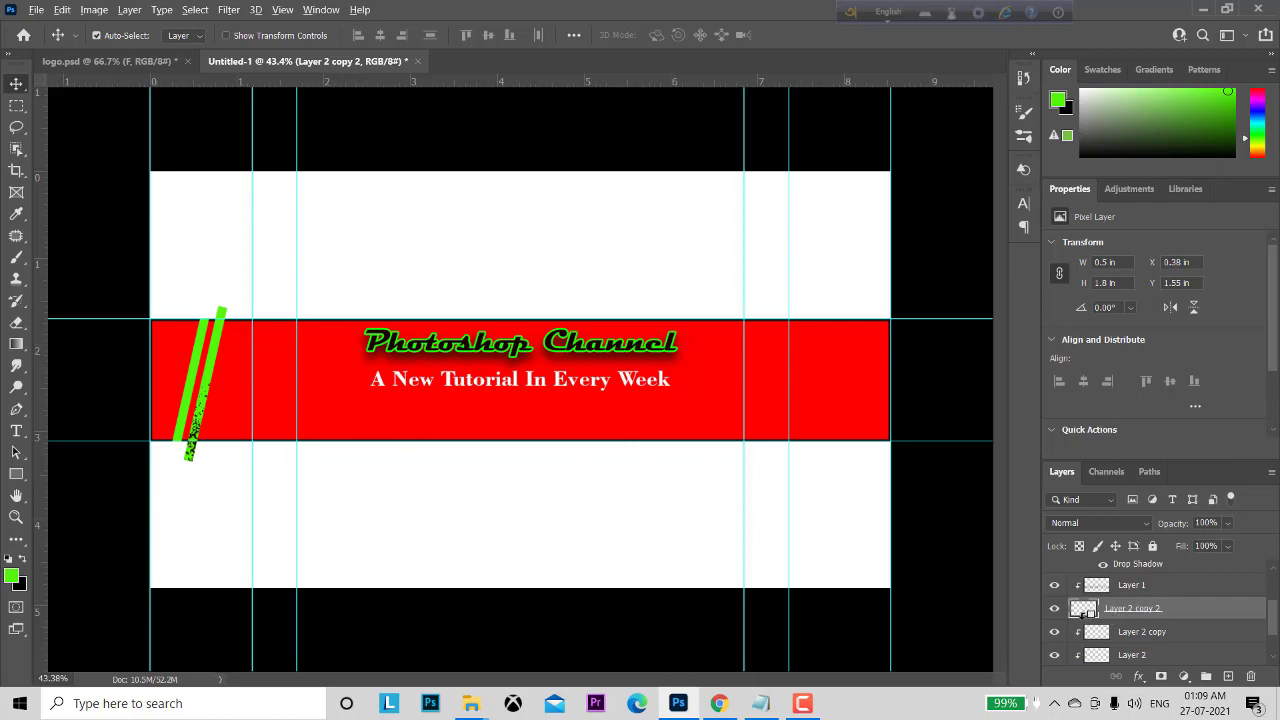
{"action": "left_click", "coordinate": [1084, 611], "text": "alt"}
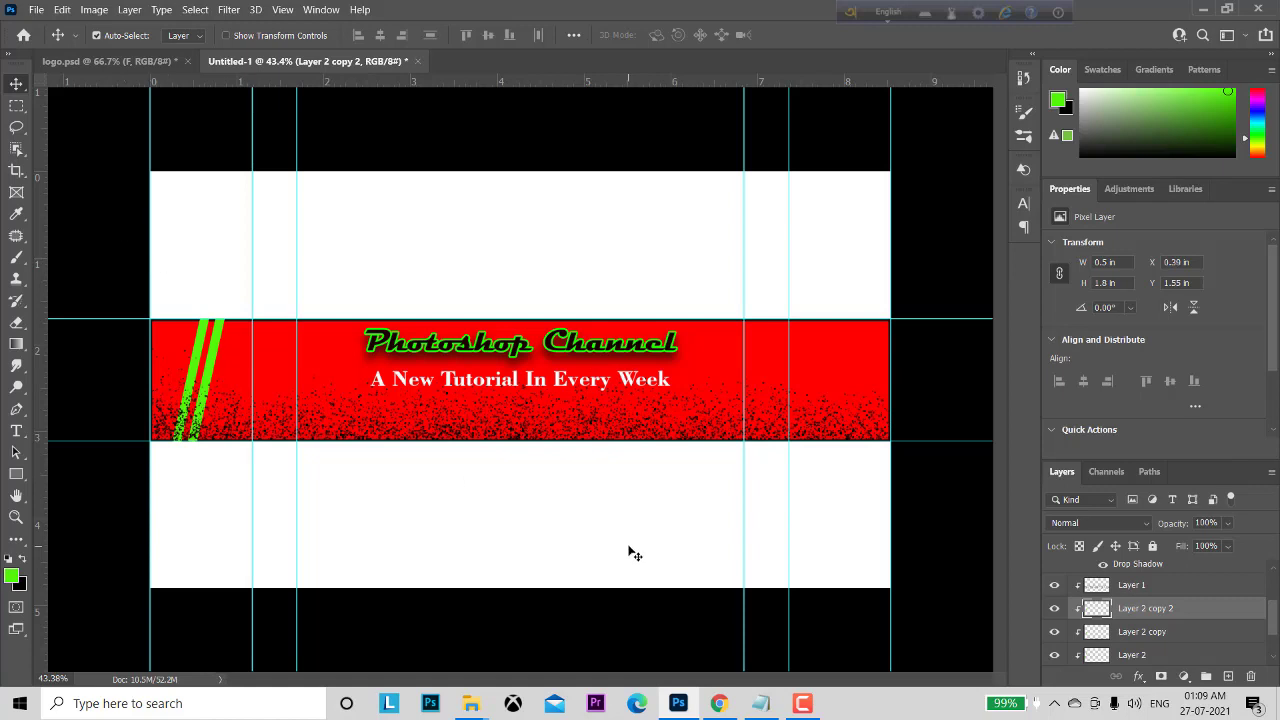
{"action": "key", "text": "shift+Right"}
{"action": "key", "text": "shift+Right"}
{"action": "key", "text": "shift+Right"}
{"action": "key", "text": "shift+Right"}
{"action": "key", "text": "shift+Right"}
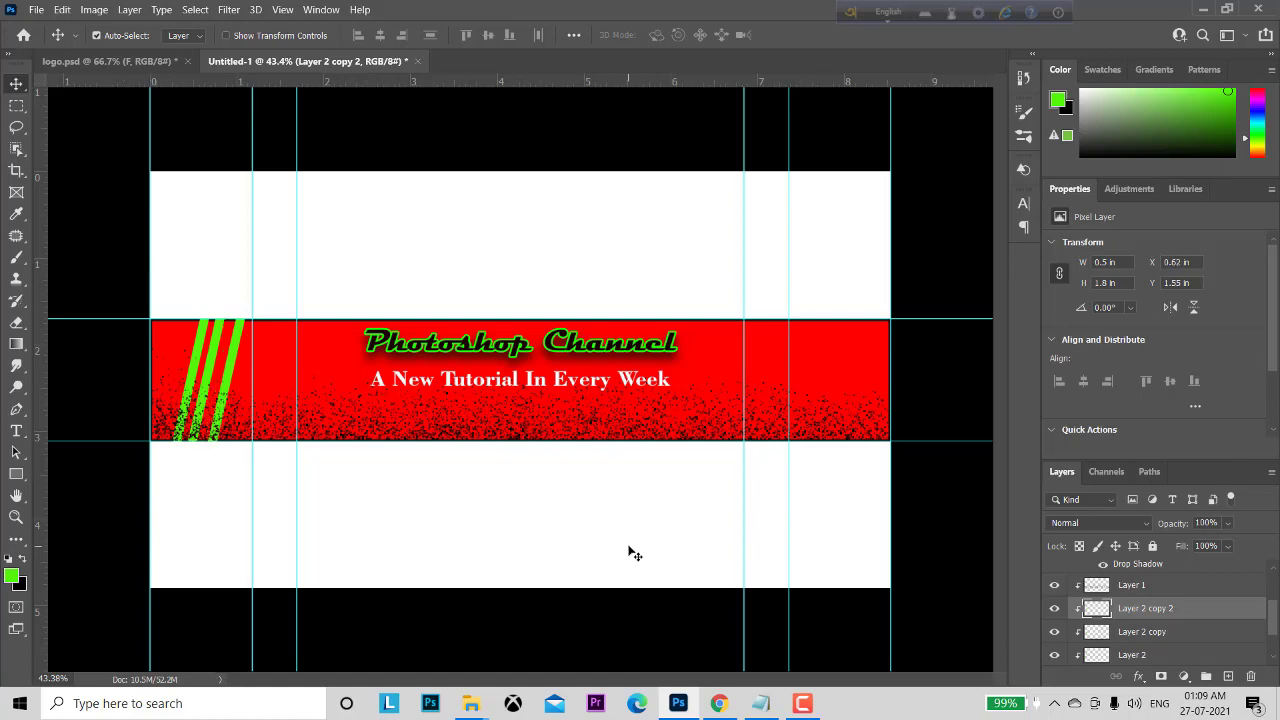
{"action": "key", "text": "shift+Left"}
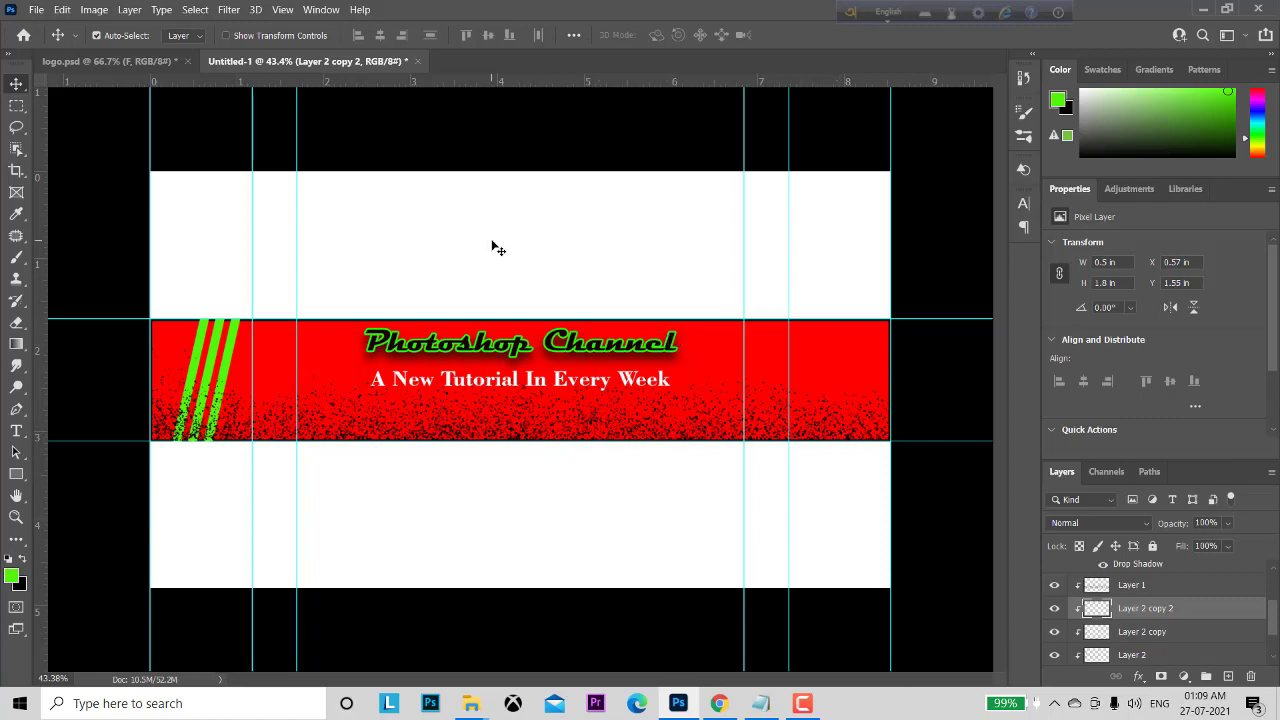
Switch to logo.psd and make the F, insta and subscribe layers visible.
{"action": "left_click", "coordinate": [93, 61]}
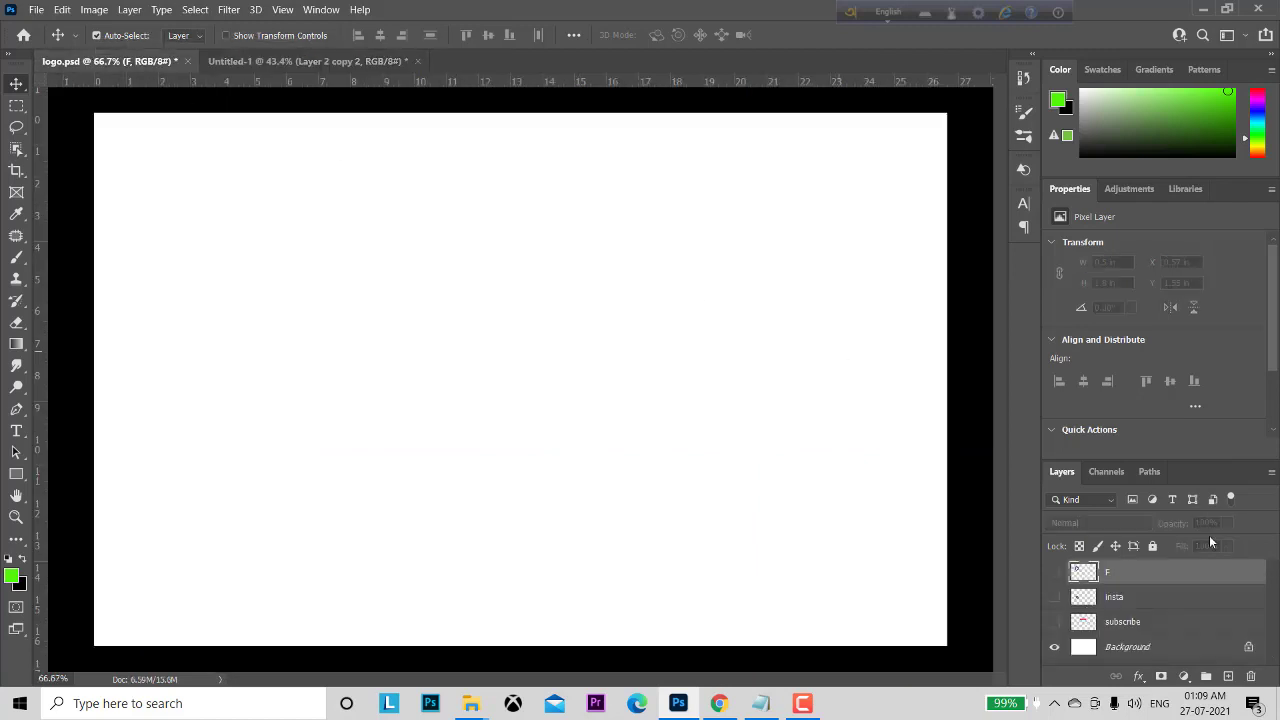
{"action": "left_click", "coordinate": [1054, 571]}
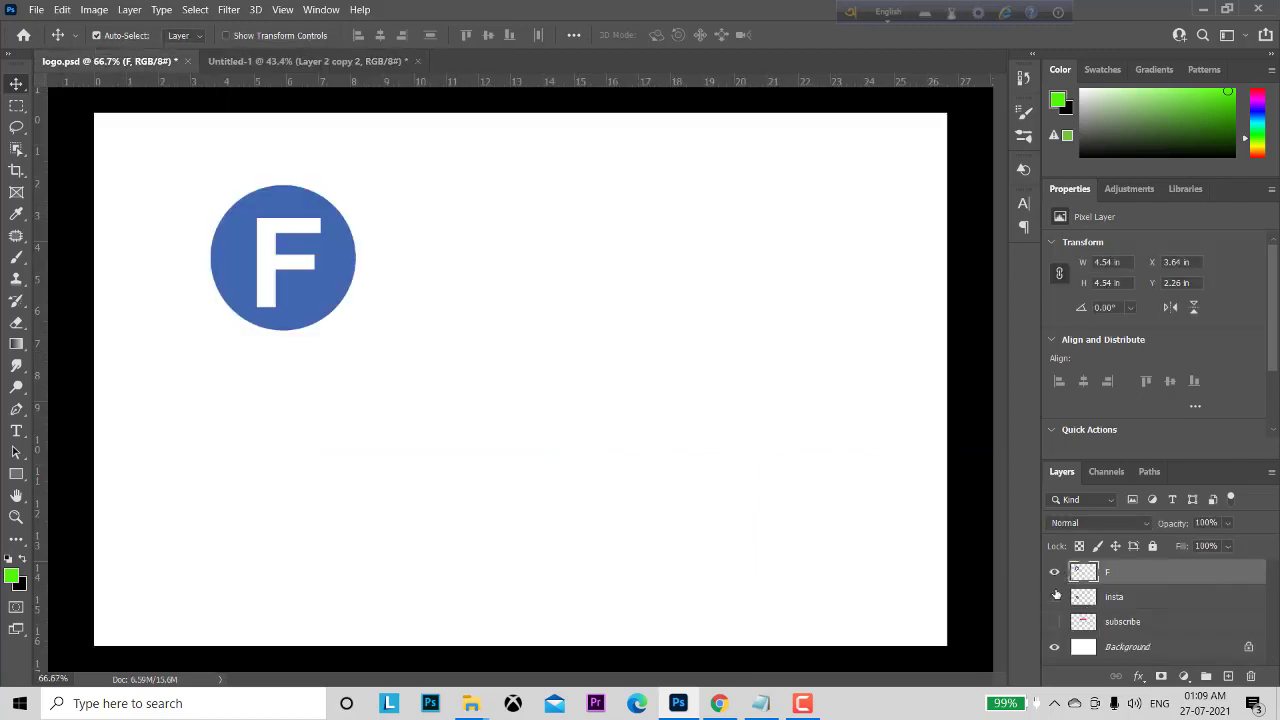
{"action": "left_click", "coordinate": [1054, 597]}
{"action": "left_click", "coordinate": [1054, 622]}
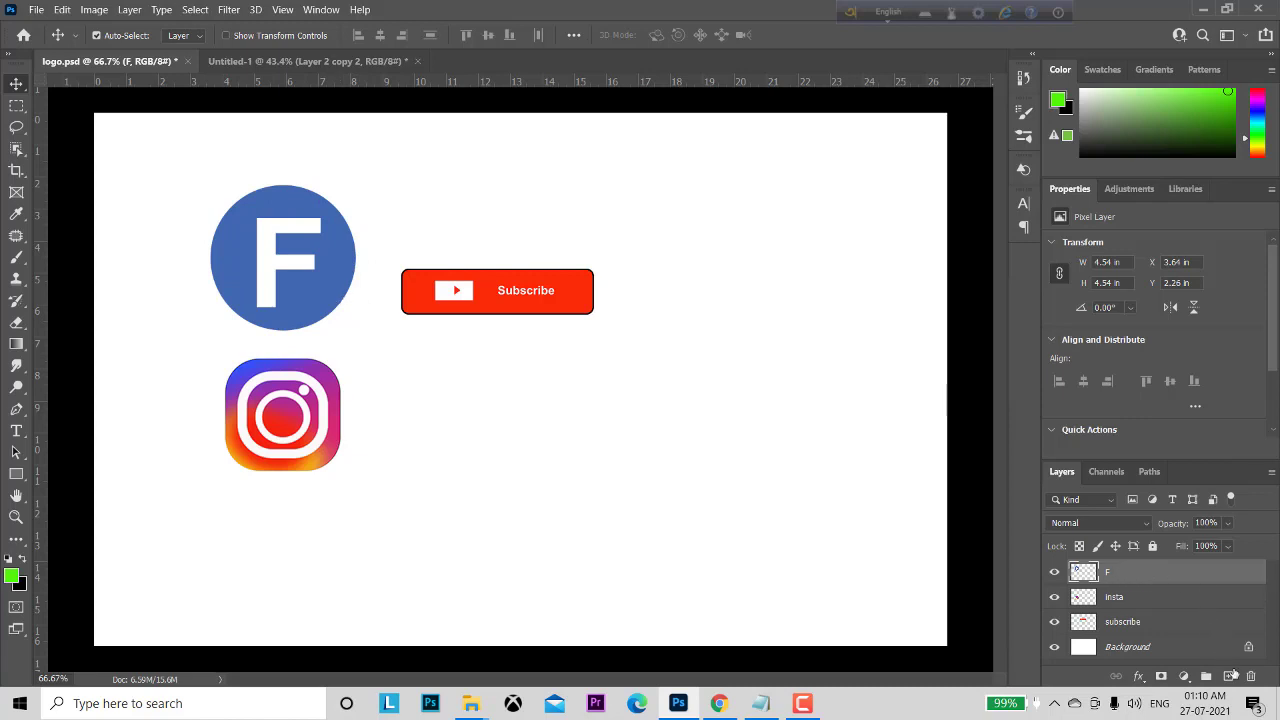
{"action": "left_click_drag", "start_coordinate": [1124, 573], "coordinate": [1229, 676]}
Add Layer 1 with a circular selection about 4.93 in wide, then bring up Notepad.
{"action": "left_click", "coordinate": [1229, 676]}
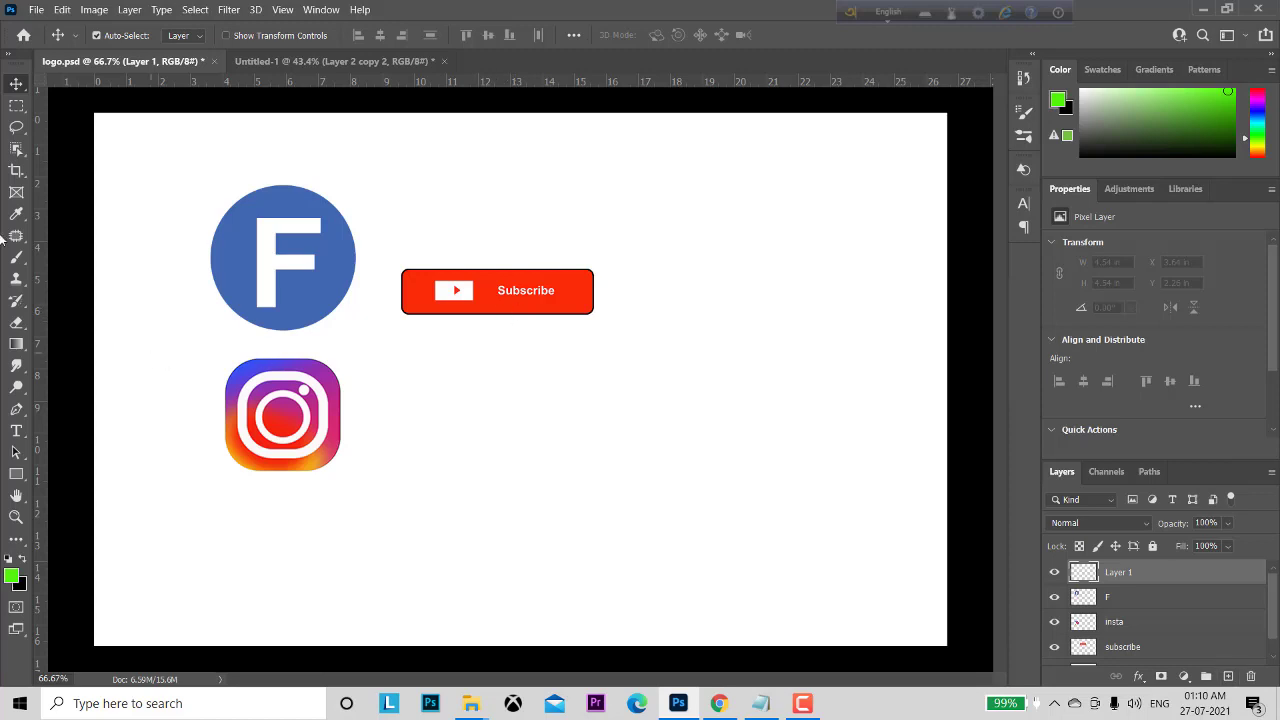
{"action": "left_click", "coordinate": [16, 106]}
{"action": "left_click", "coordinate": [58, 122]}
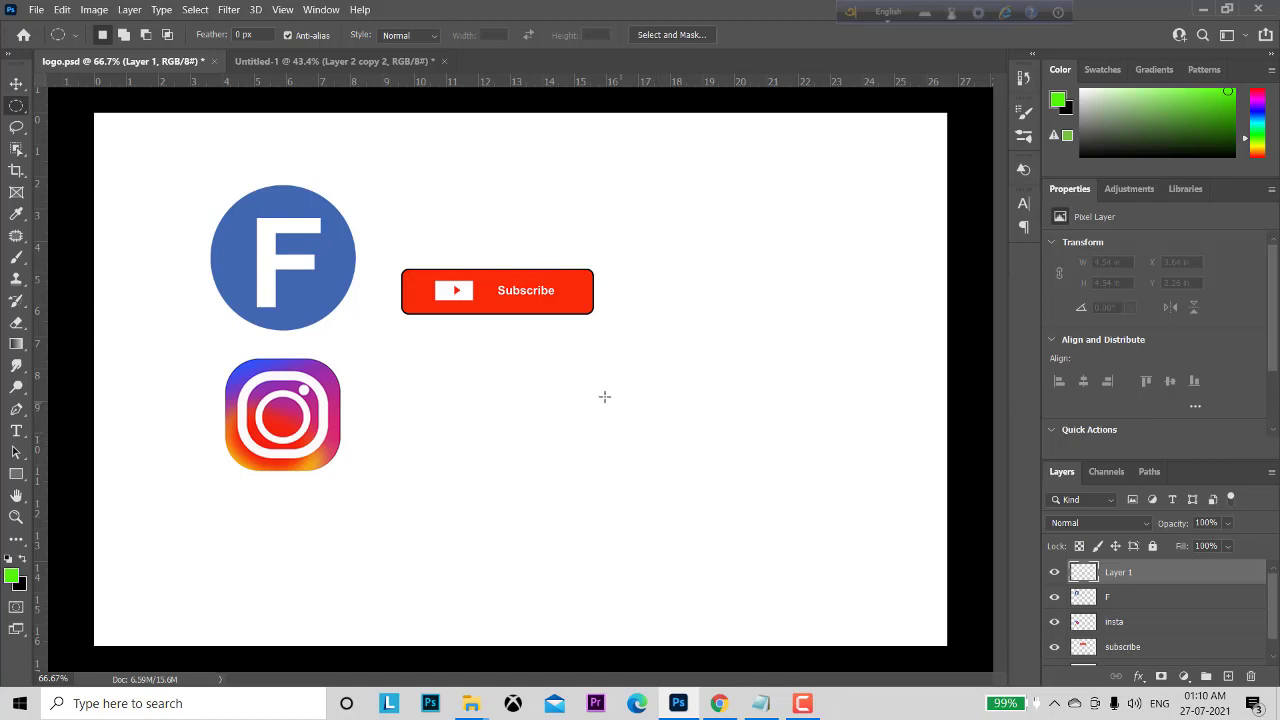
{"action": "left_click_drag", "start_coordinate": [604, 381], "coordinate": [776, 523]}
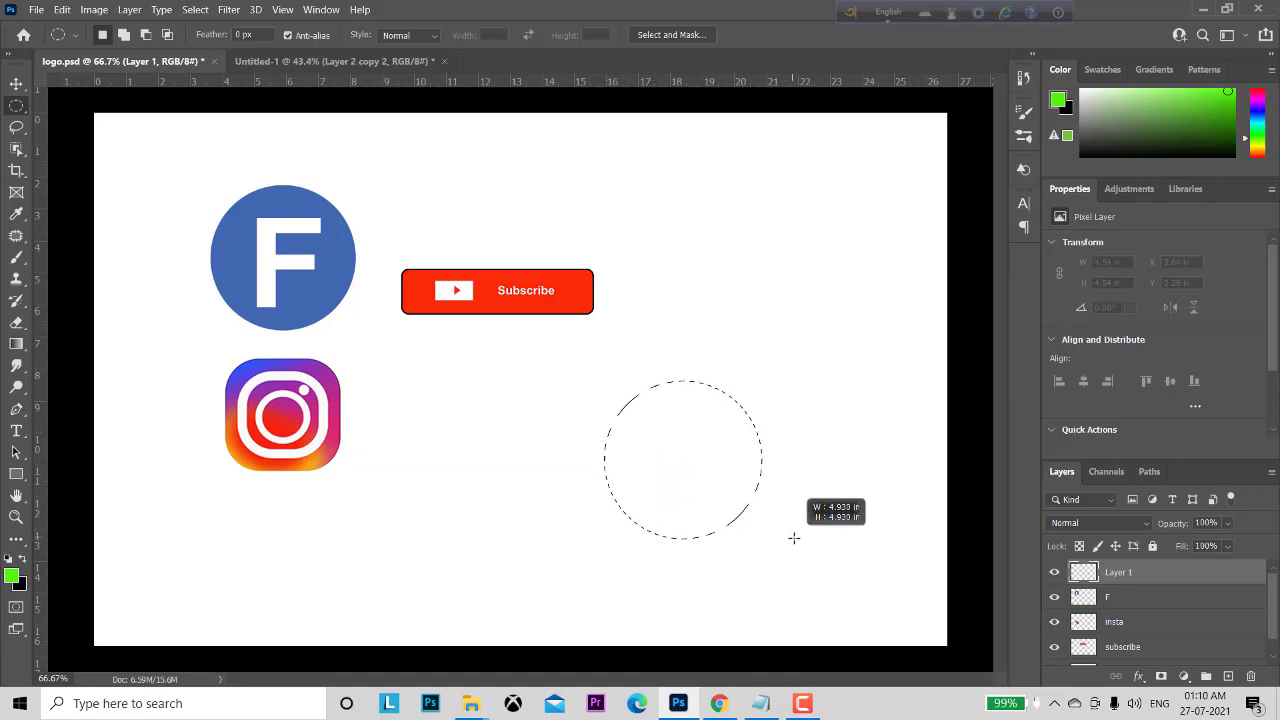
{"action": "left_click_drag", "start_coordinate": [776, 523], "coordinate": [794, 538]}
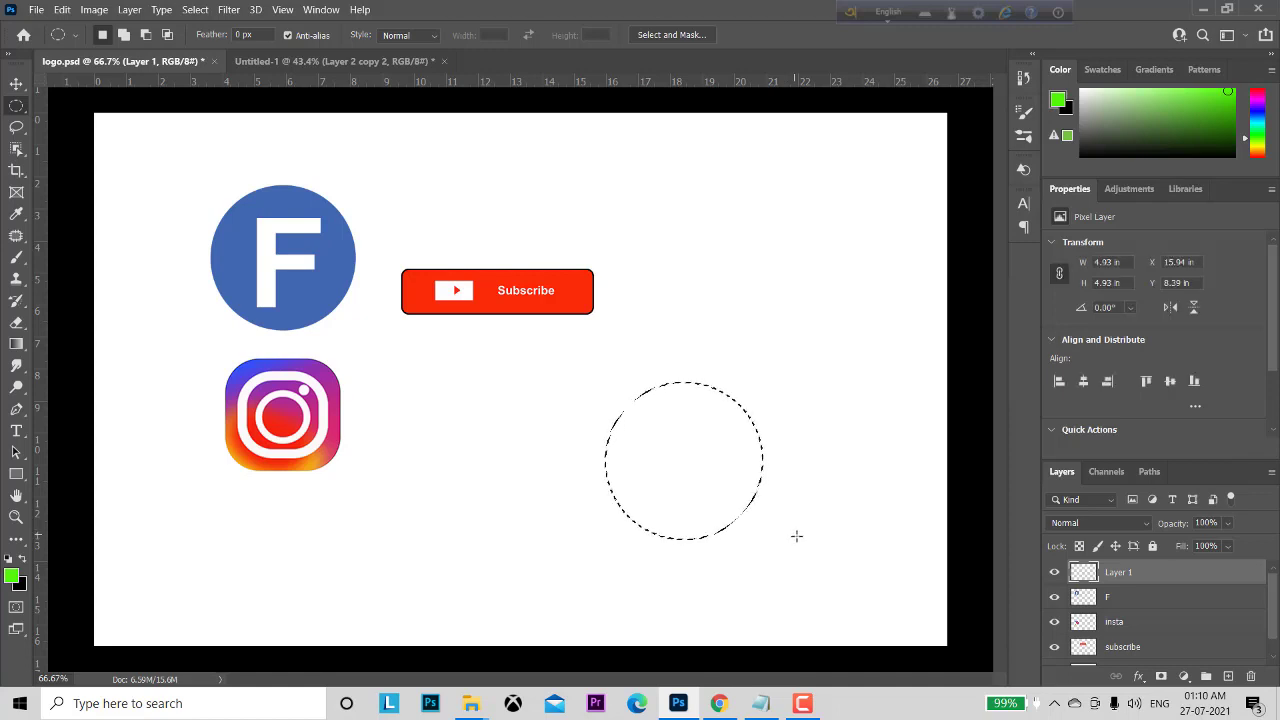
{"action": "left_click", "coordinate": [761, 704]}
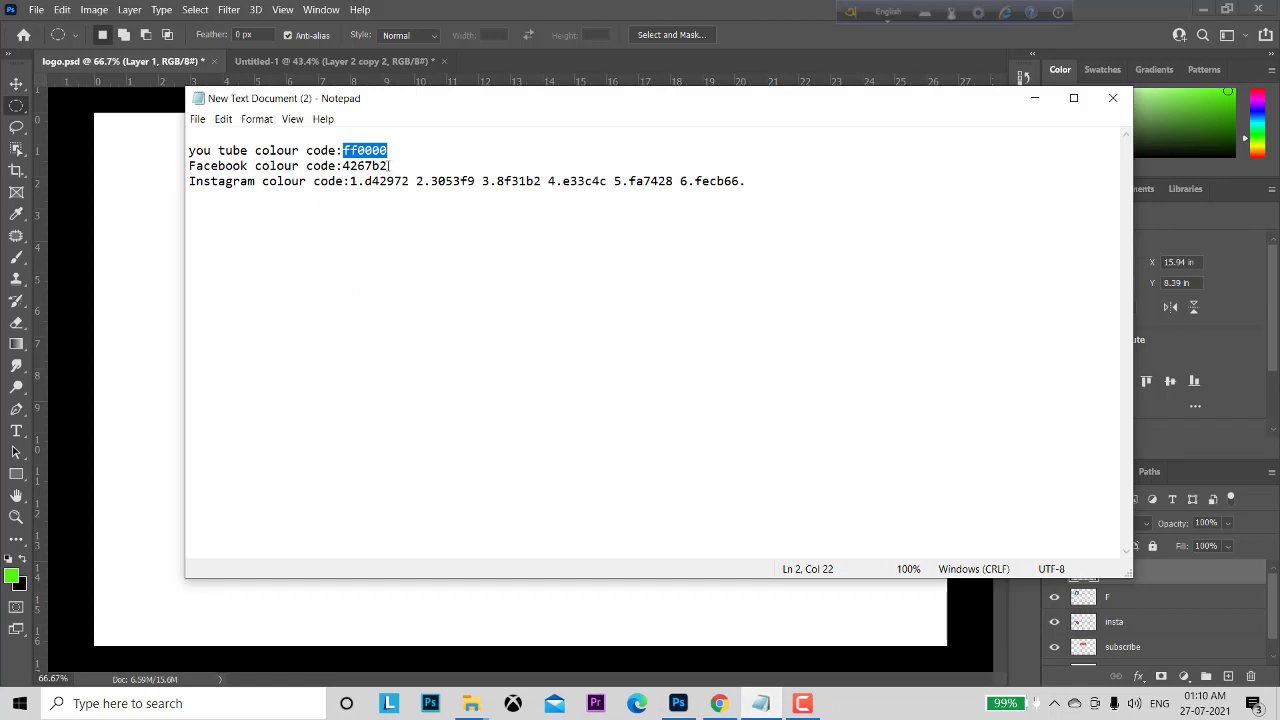
Copy the Facebook colour code 4267b2 from the Notepad list.
{"action": "left_click_drag", "start_coordinate": [389, 166], "coordinate": [343, 166]}
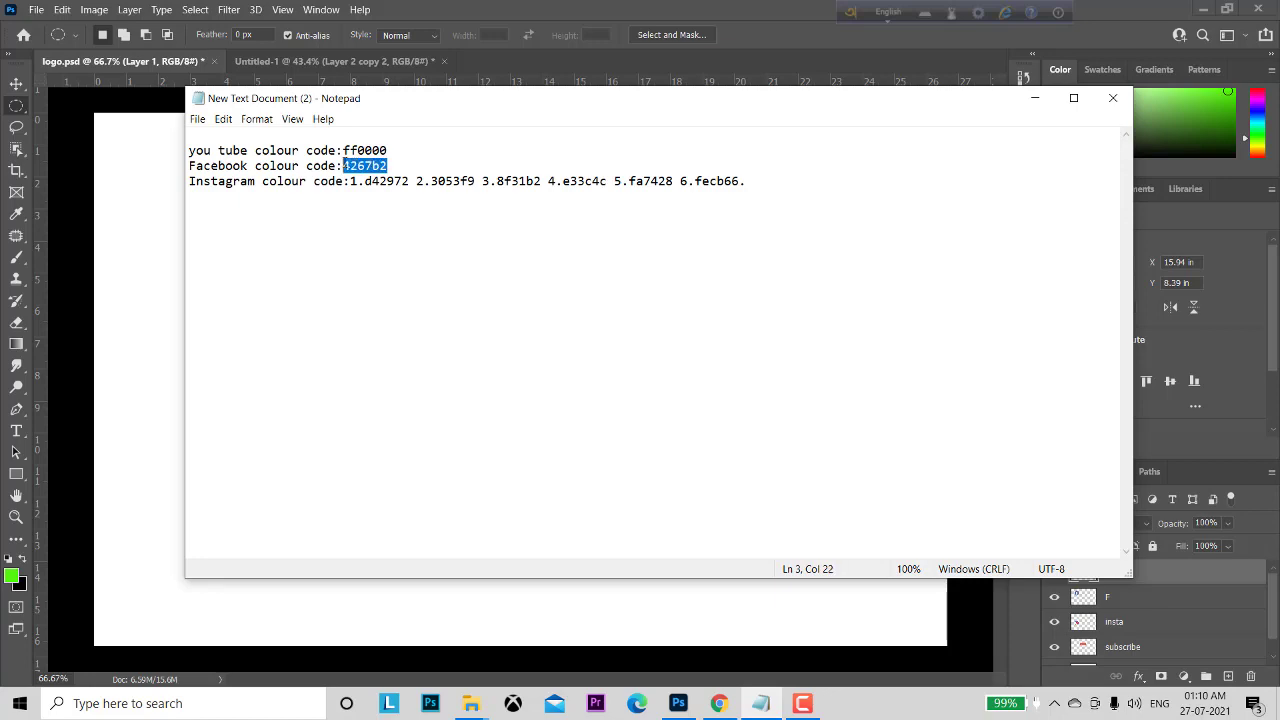
{"action": "right_click", "coordinate": [357, 163]}
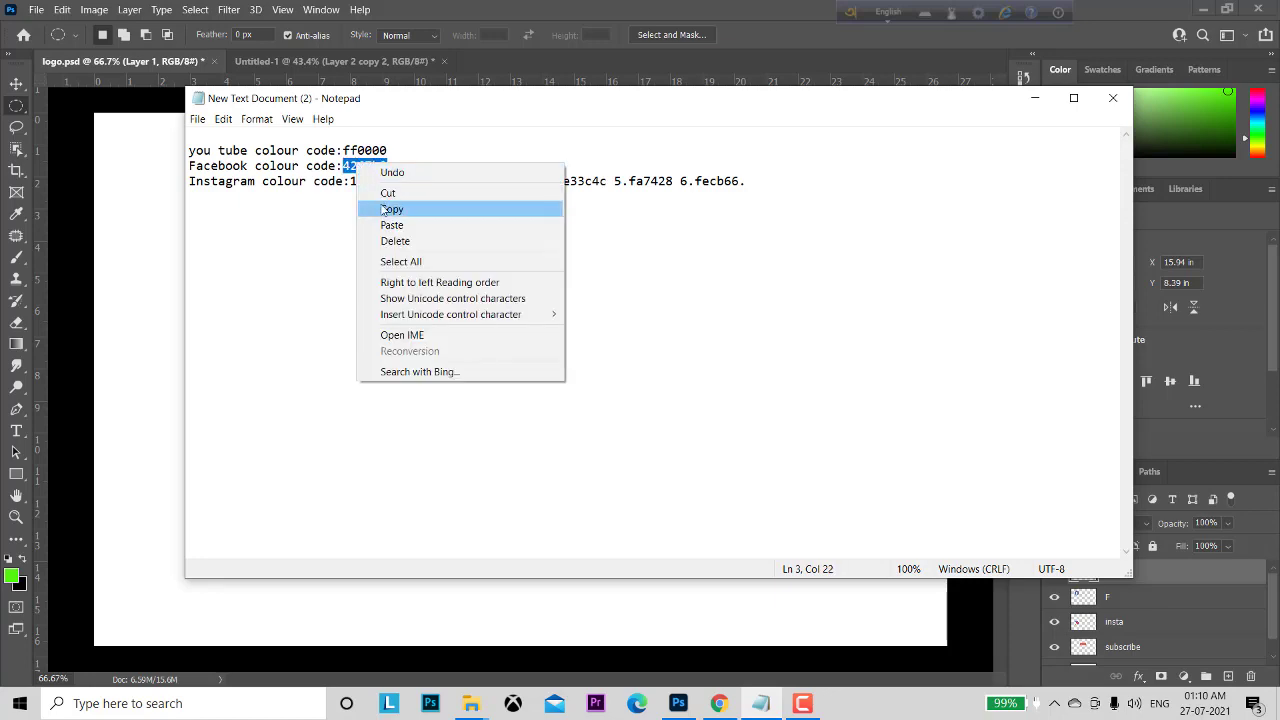
{"action": "left_click", "coordinate": [383, 209]}
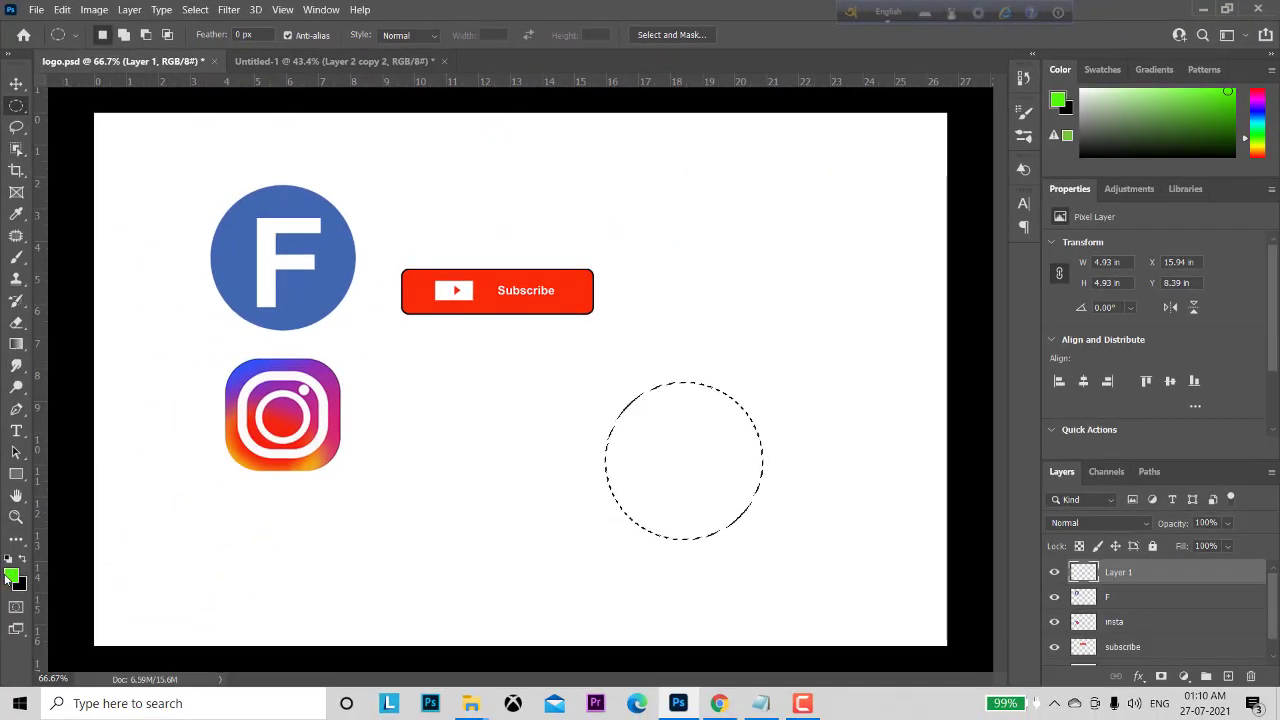
Set the foreground to 4267b2 and fill the circle with that Facebook blue.
{"action": "left_click", "coordinate": [9, 577]}
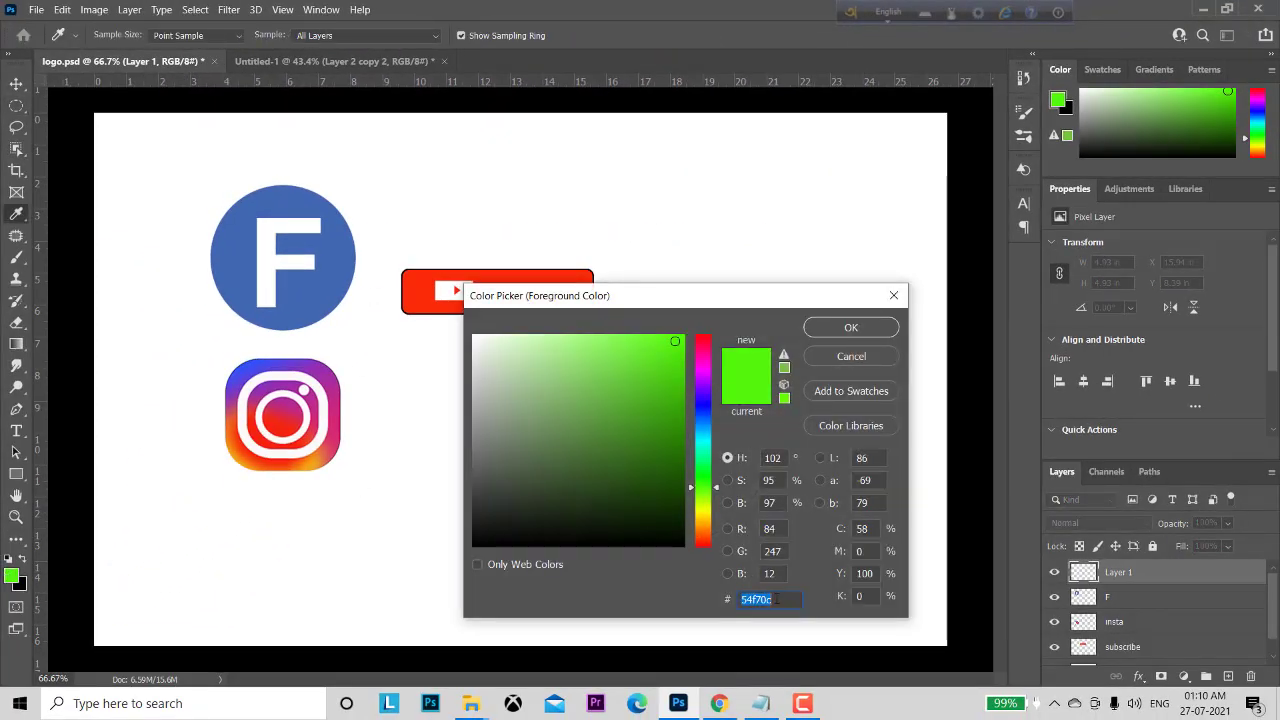
{"action": "right_click", "coordinate": [758, 599]}
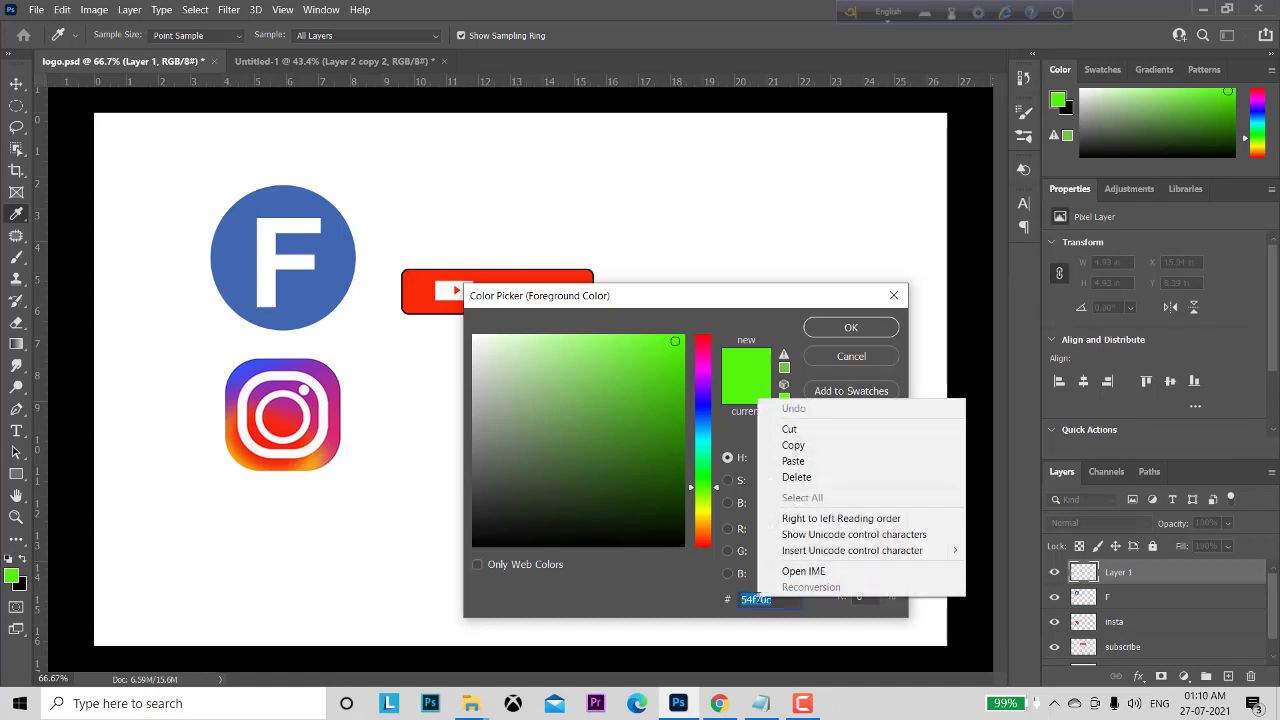
{"action": "left_click", "coordinate": [793, 461]}
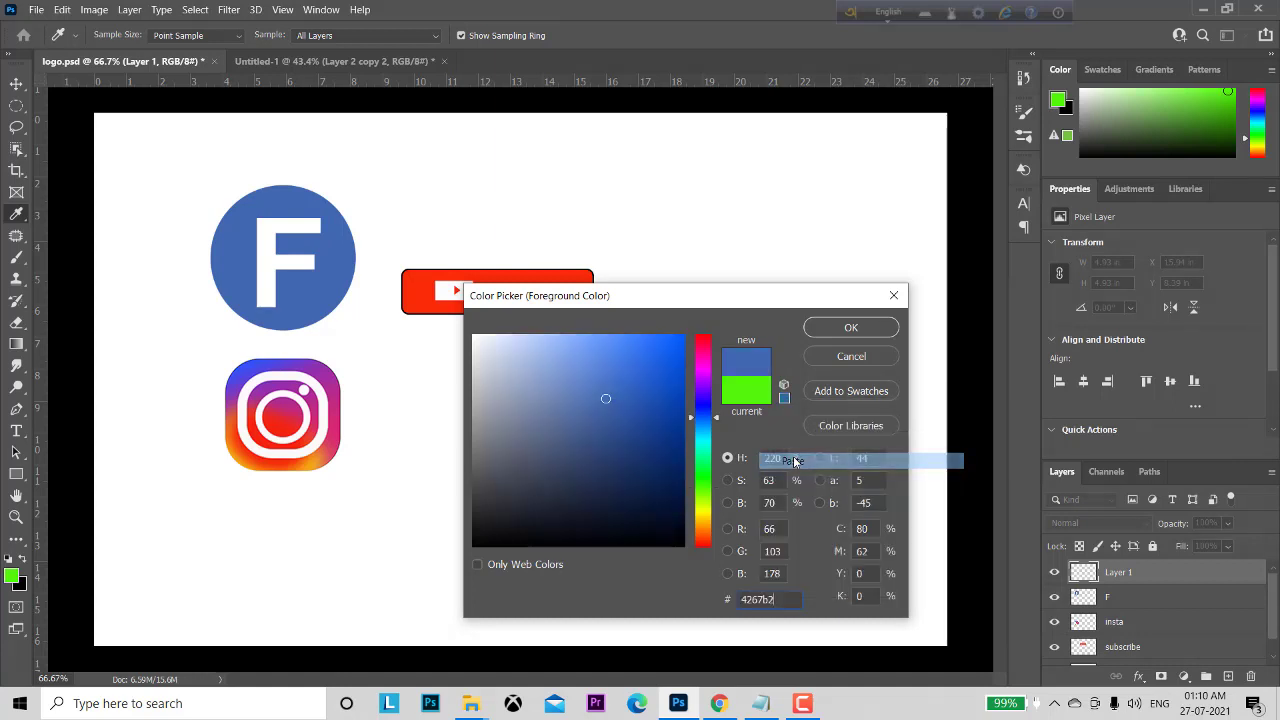
{"action": "left_click", "coordinate": [835, 332]}
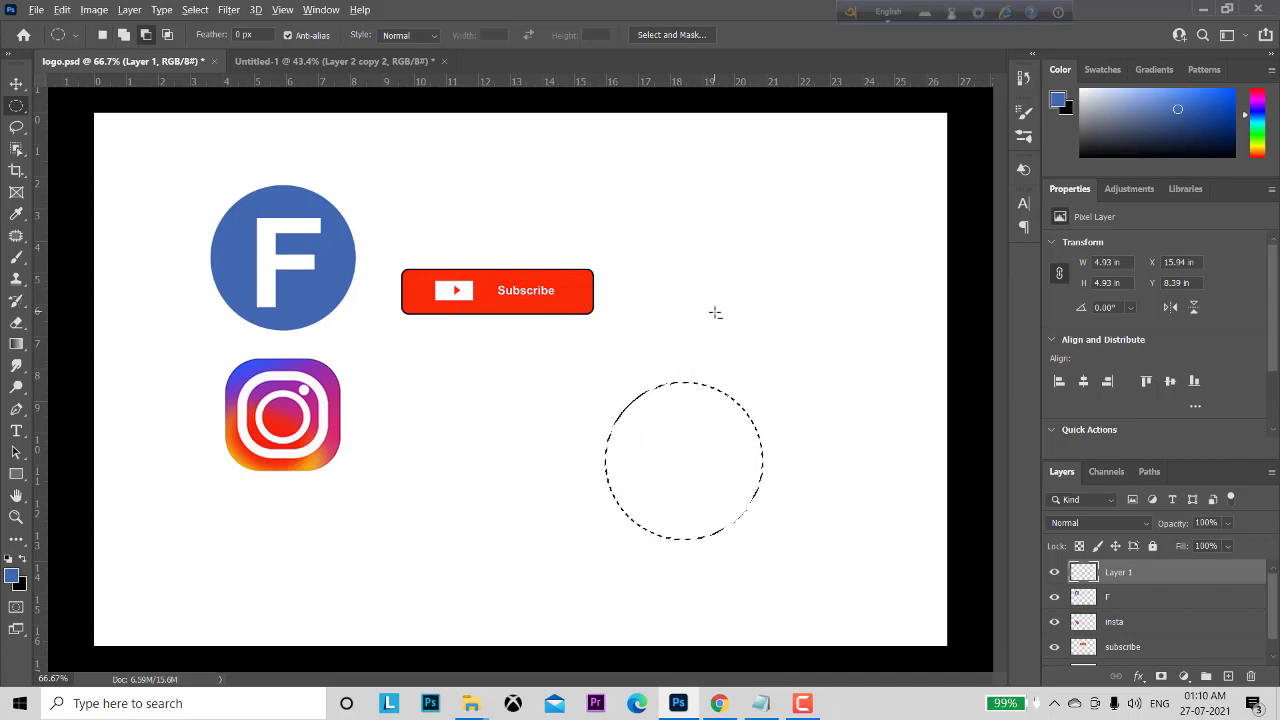
{"action": "key", "text": "alt+BackSpace"}
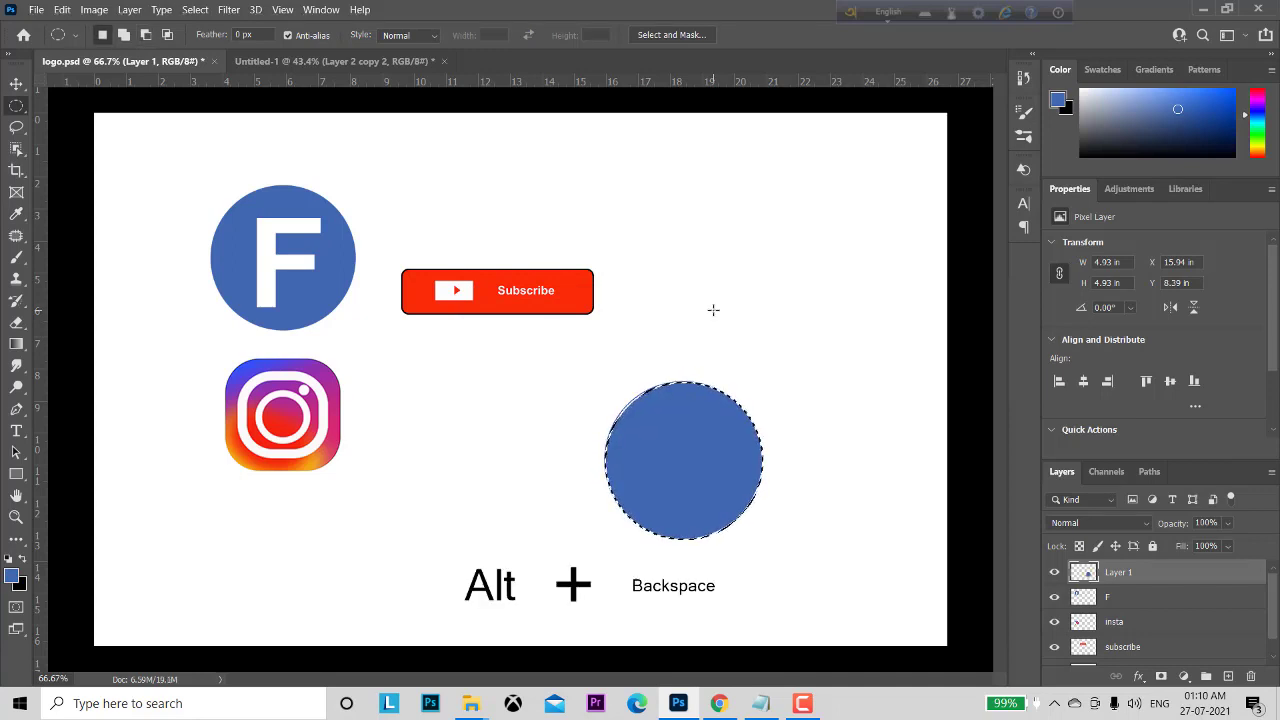
{"action": "key", "text": "ctrl+d"}
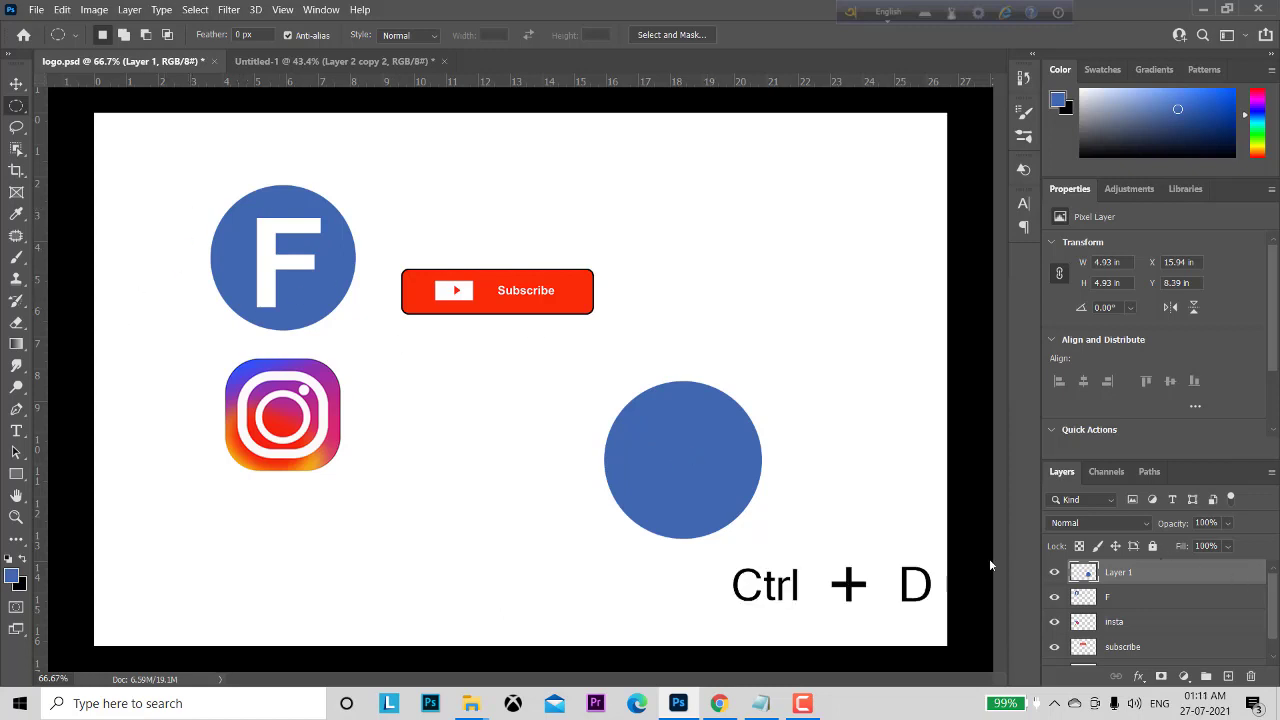
{"action": "left_click", "coordinate": [16, 430]}
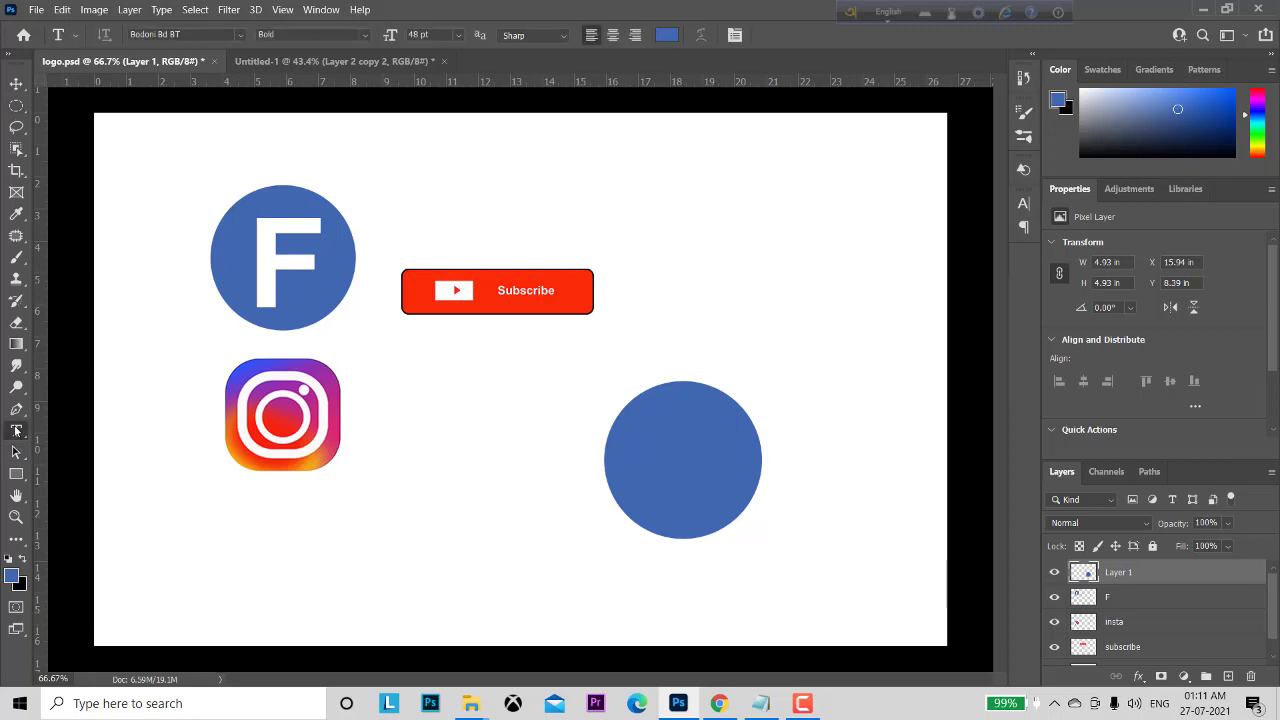
Type a lowercase 'f' in the blue circle, coloured white (ffffff).
{"action": "left_click", "coordinate": [655, 454]}
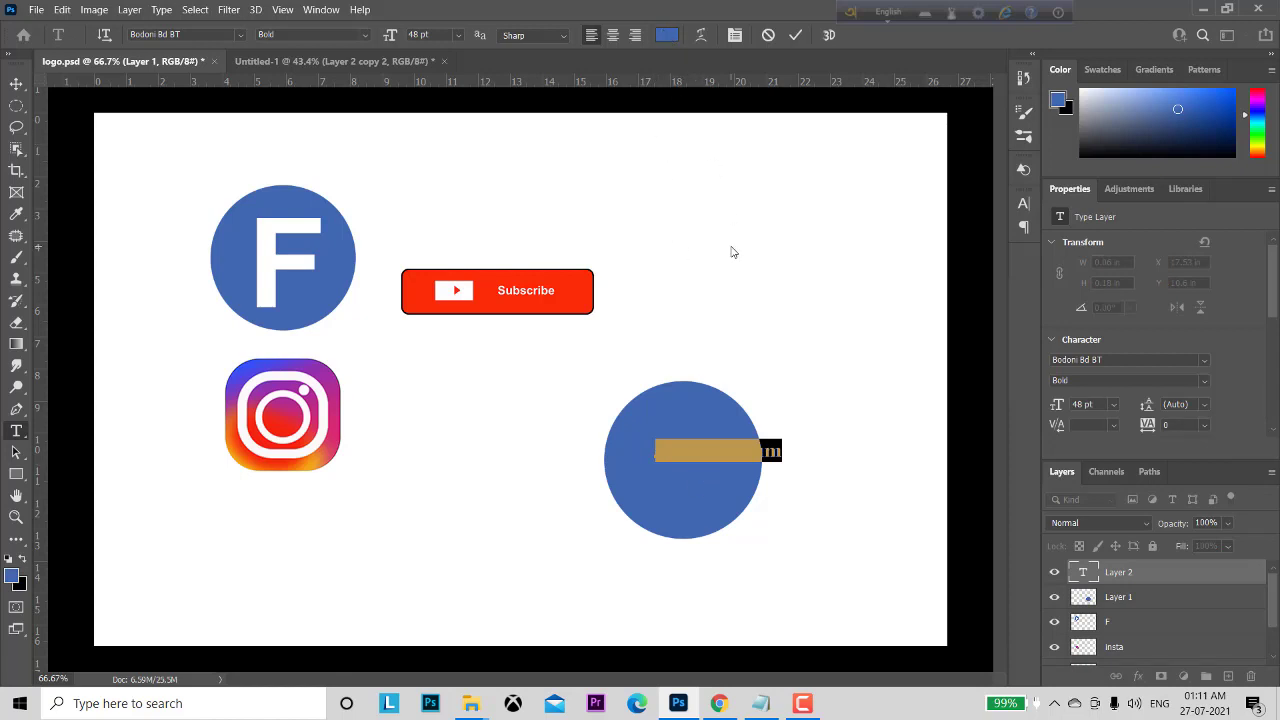
{"action": "key", "text": "BackSpace"}
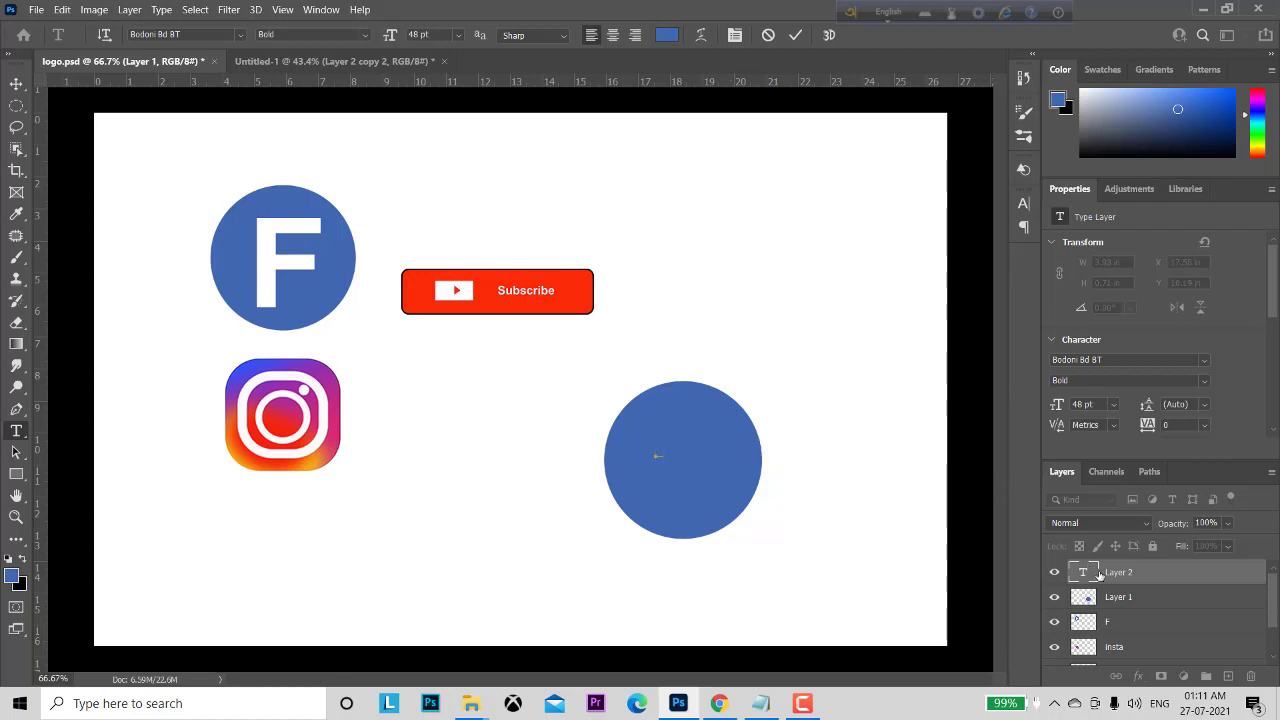
{"action": "type", "text": "f"}
{"action": "key", "text": "ctrl+a"}
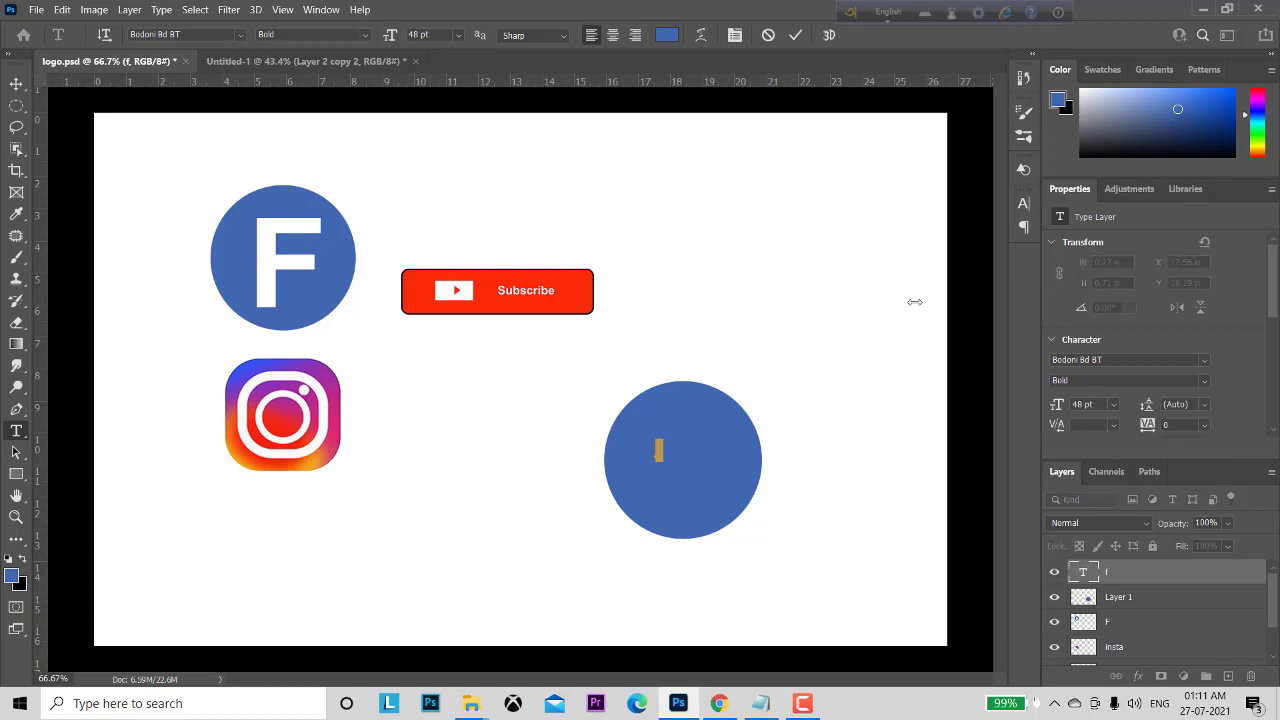
{"action": "left_click", "coordinate": [666, 36]}
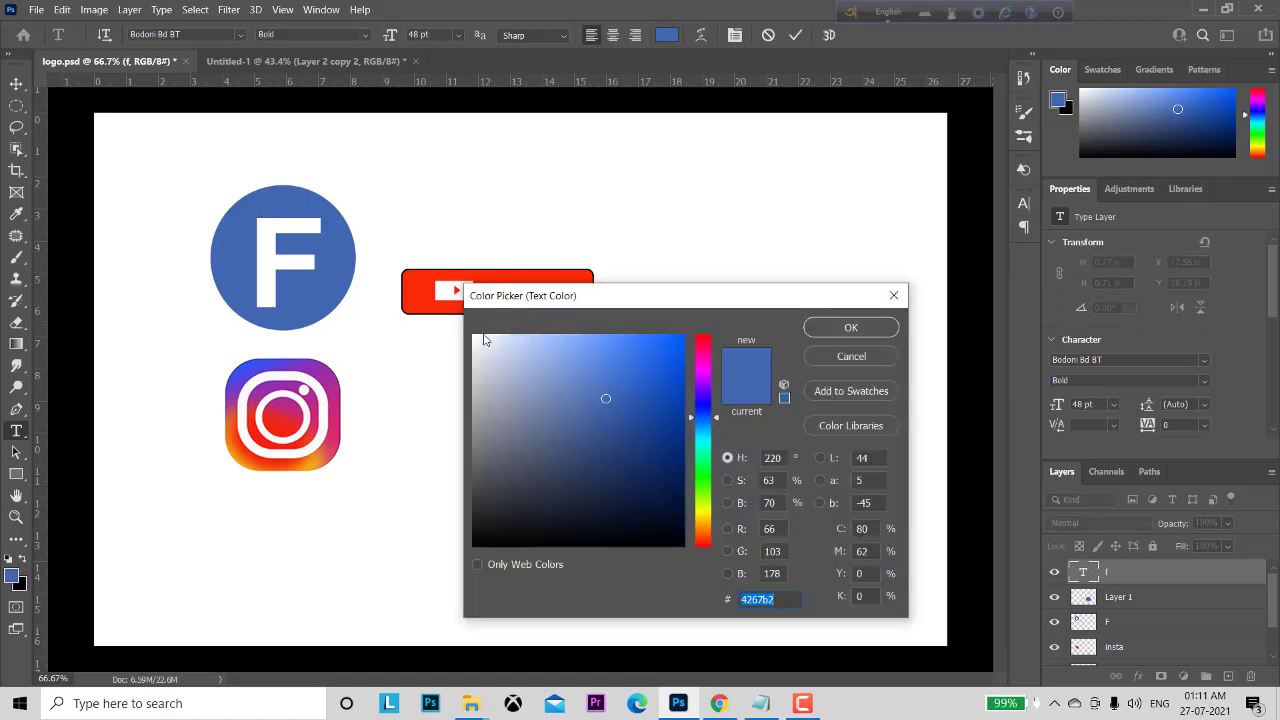
{"action": "type", "text": "ffffff"}
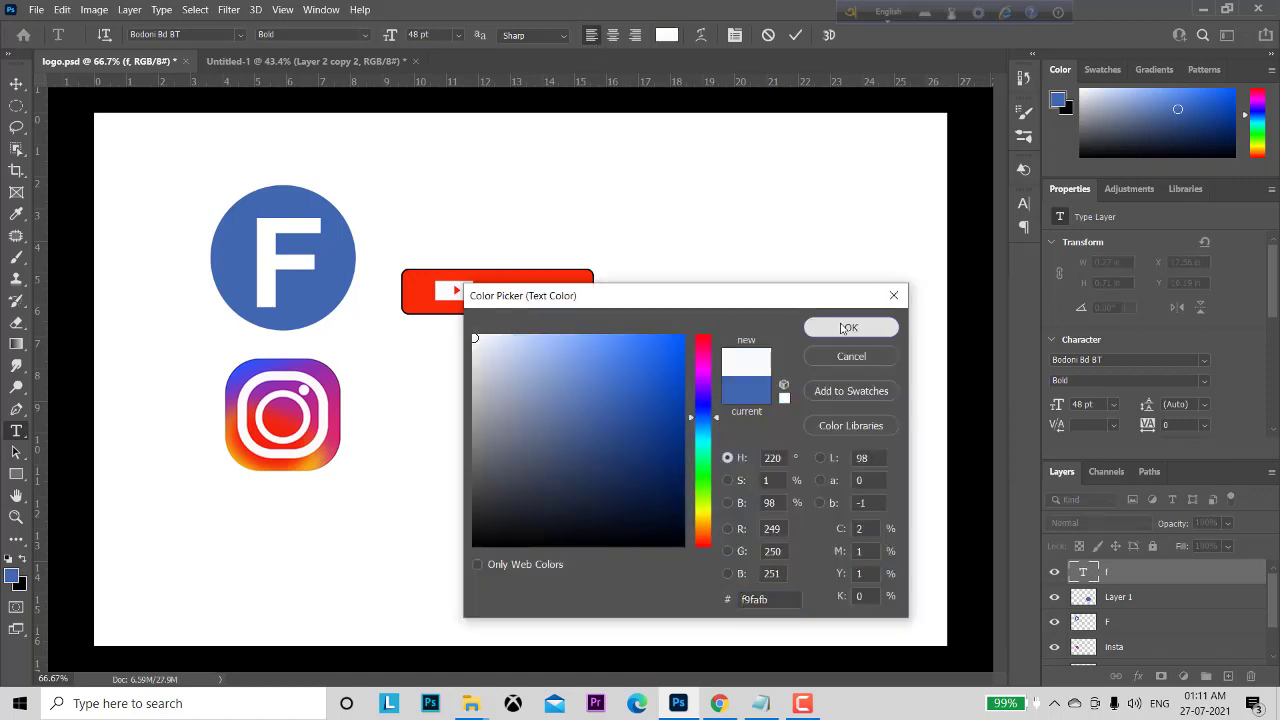
{"action": "left_click", "coordinate": [841, 327]}
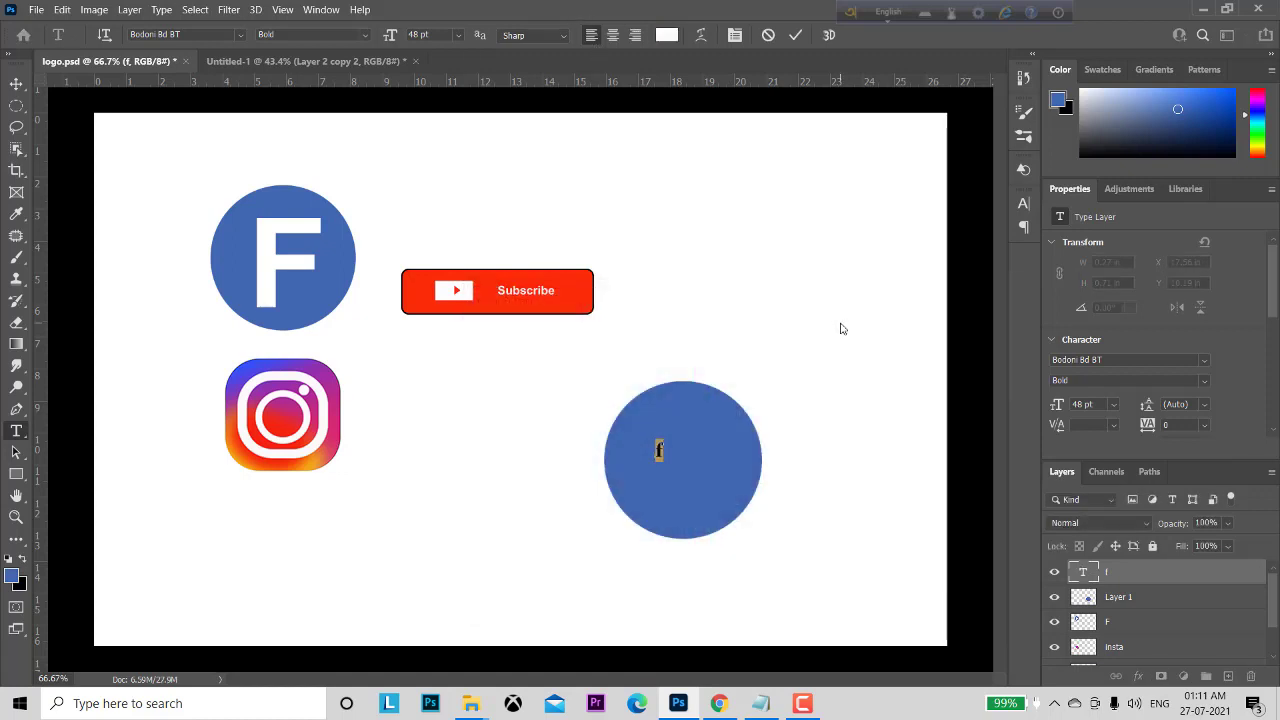
{"action": "left_click", "coordinate": [795, 35]}
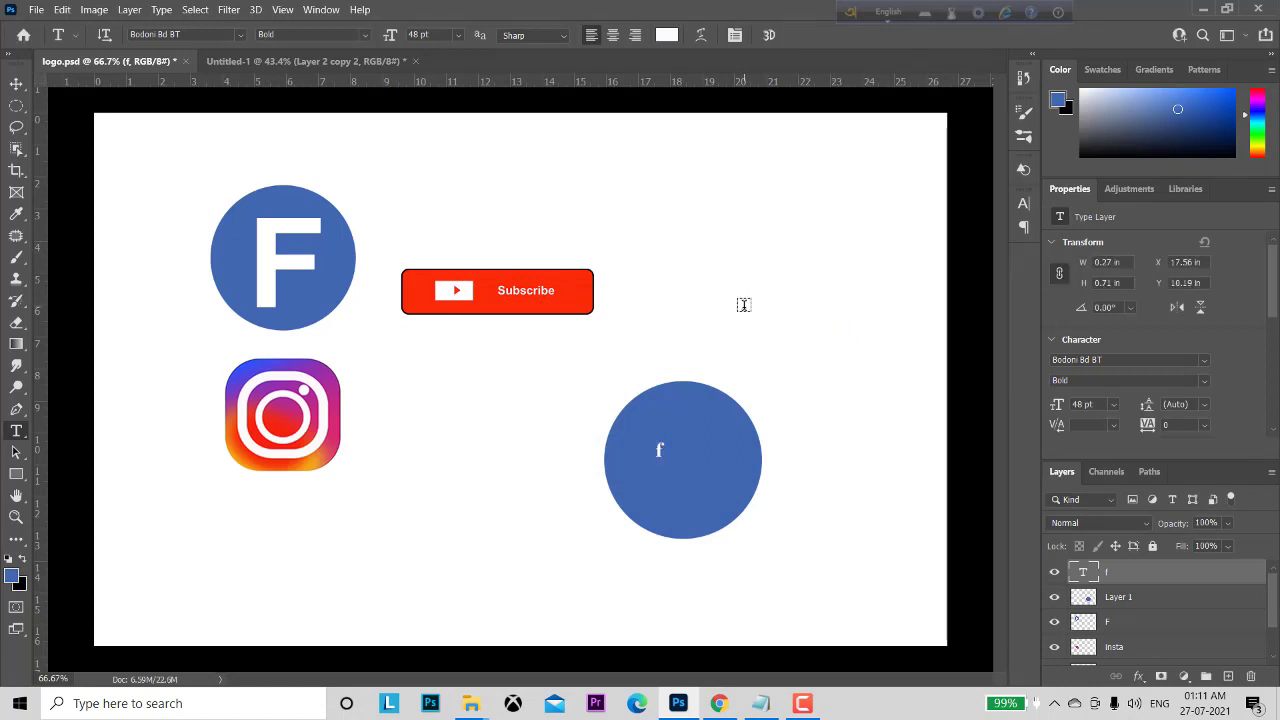
Scale the white f up to about 289 pt, centred in the blue circle.
{"action": "key", "text": "ctrl+t"}
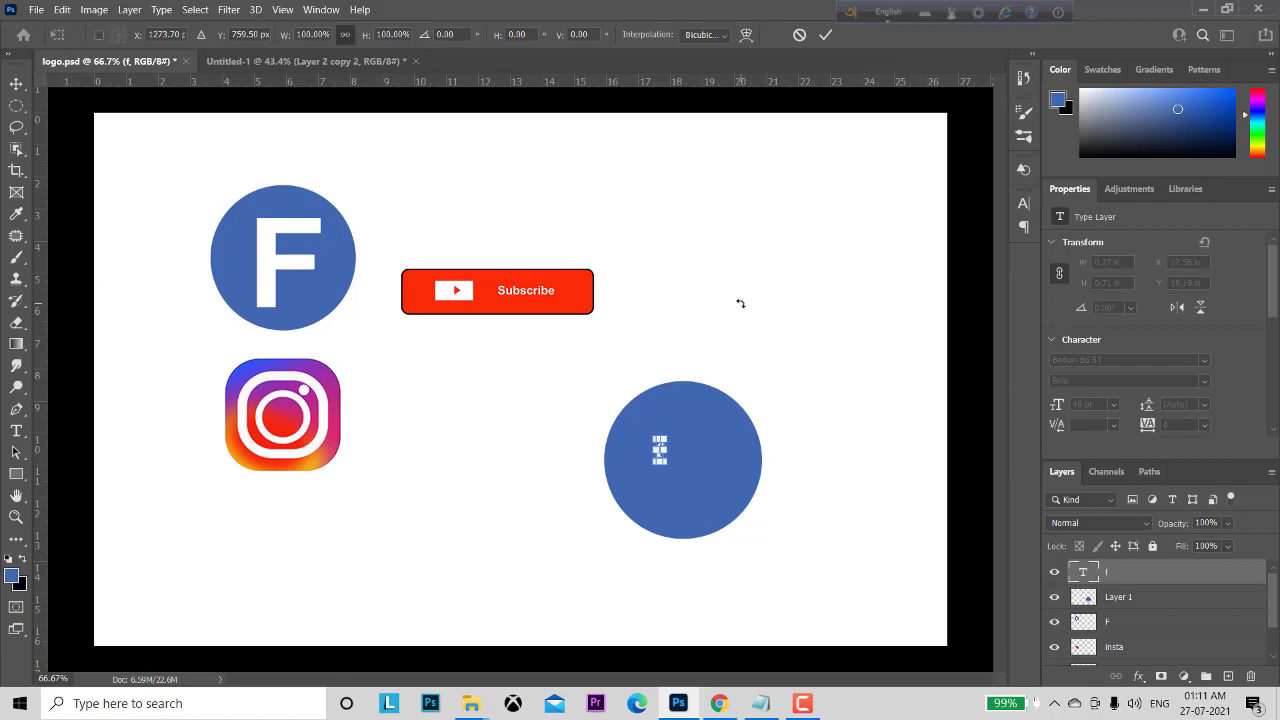
{"action": "left_click_drag", "start_coordinate": [664, 461], "coordinate": [682, 472]}
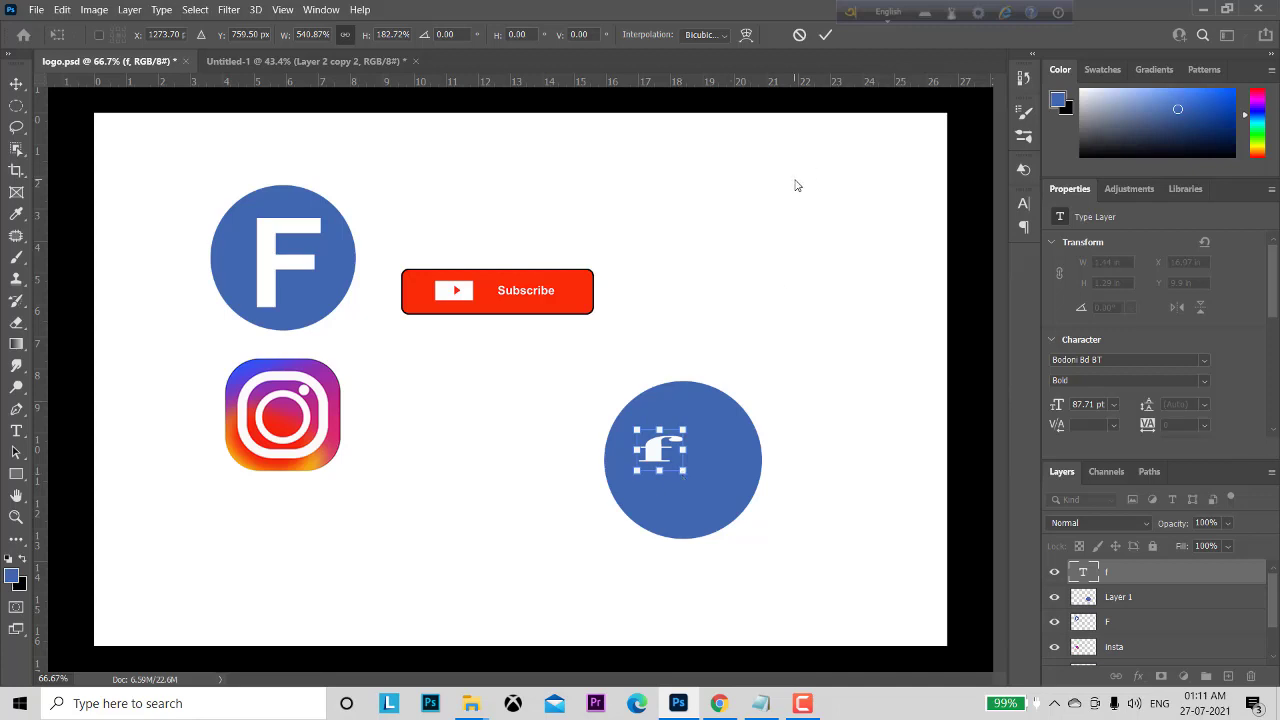
{"action": "key", "text": "ctrl+z"}
{"action": "left_click_drag", "start_coordinate": [666, 460], "coordinate": [737, 524]}
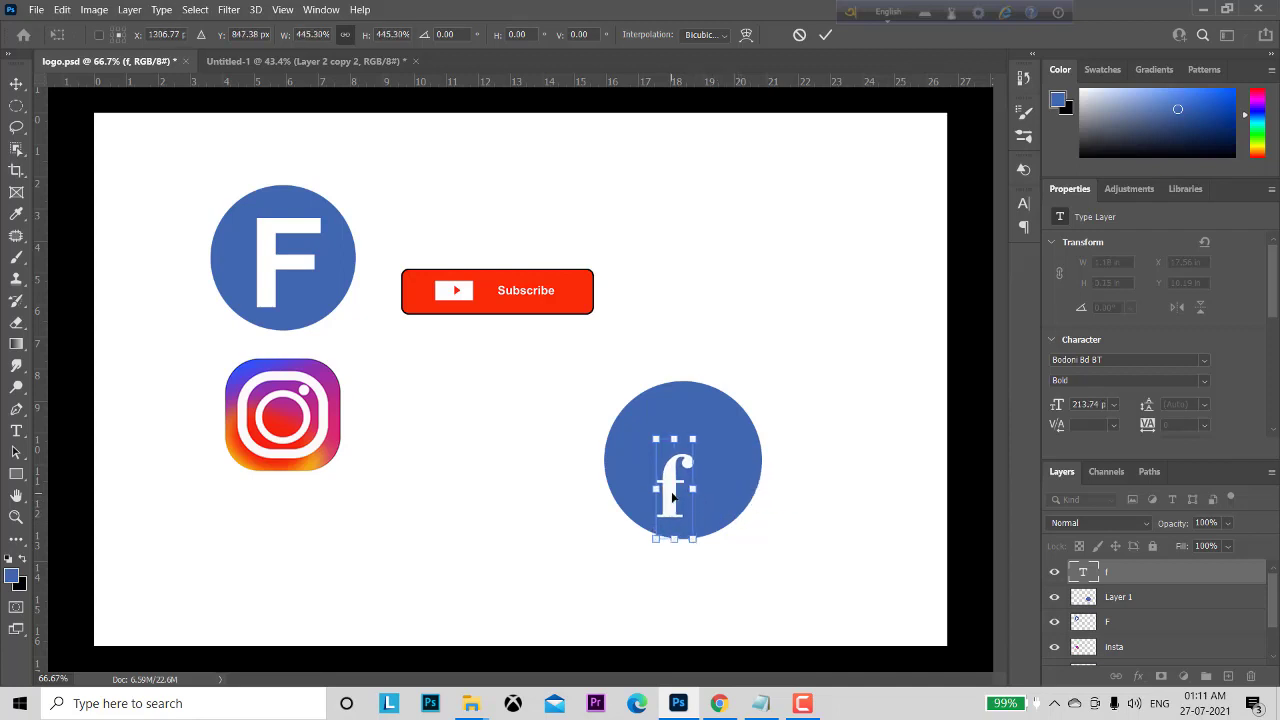
{"action": "left_click_drag", "start_coordinate": [673, 487], "coordinate": [675, 444]}
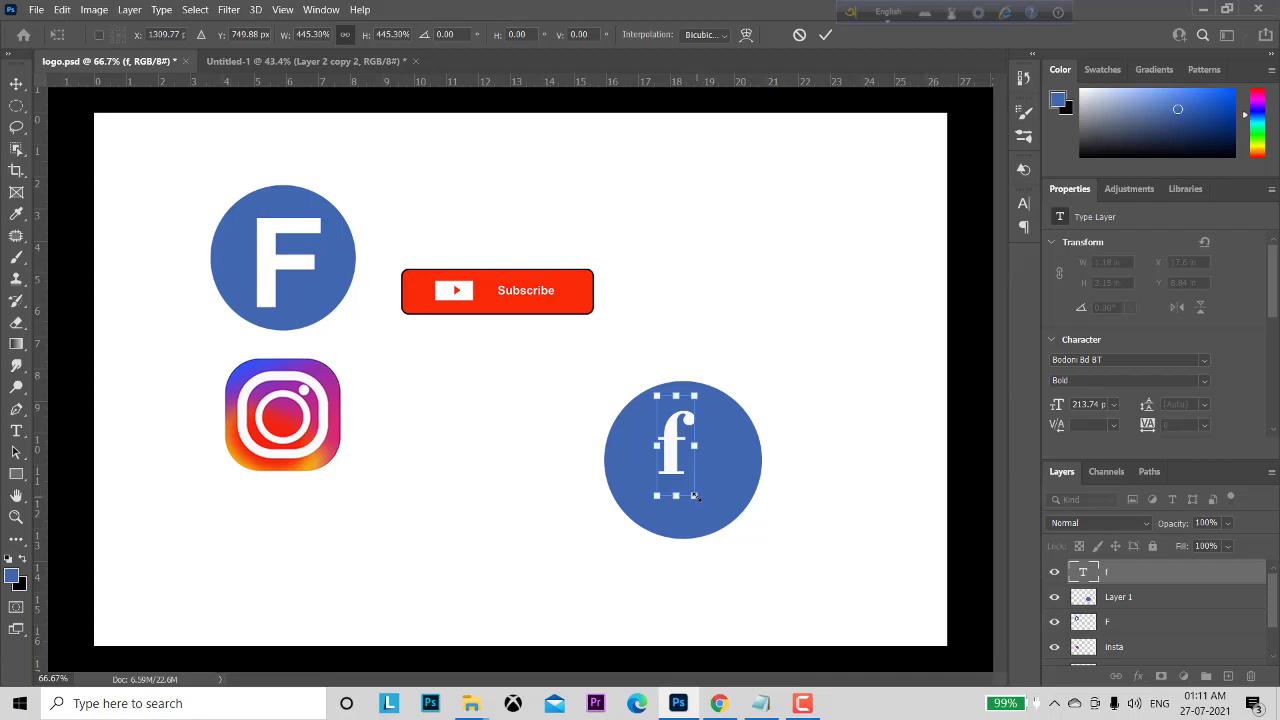
{"action": "left_click_drag", "start_coordinate": [694, 496], "coordinate": [701, 513]}
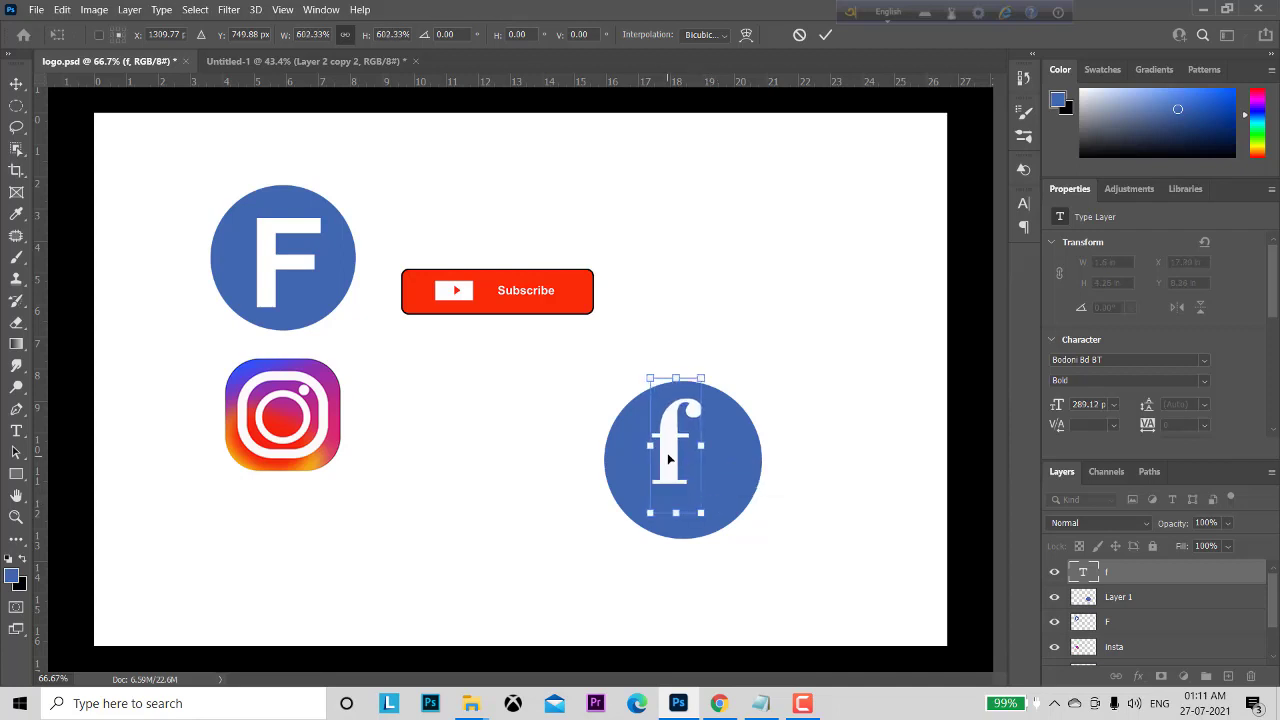
{"action": "left_click_drag", "start_coordinate": [670, 458], "coordinate": [677, 470]}
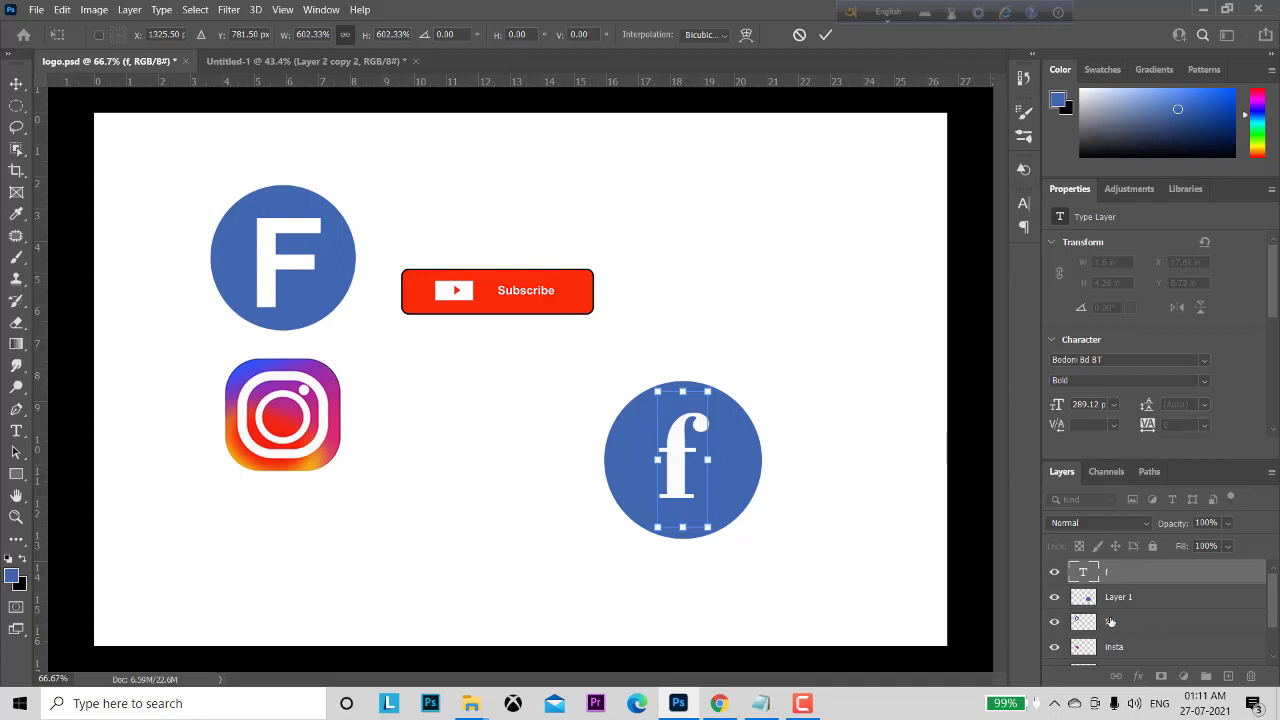
{"action": "left_click", "coordinate": [824, 36]}
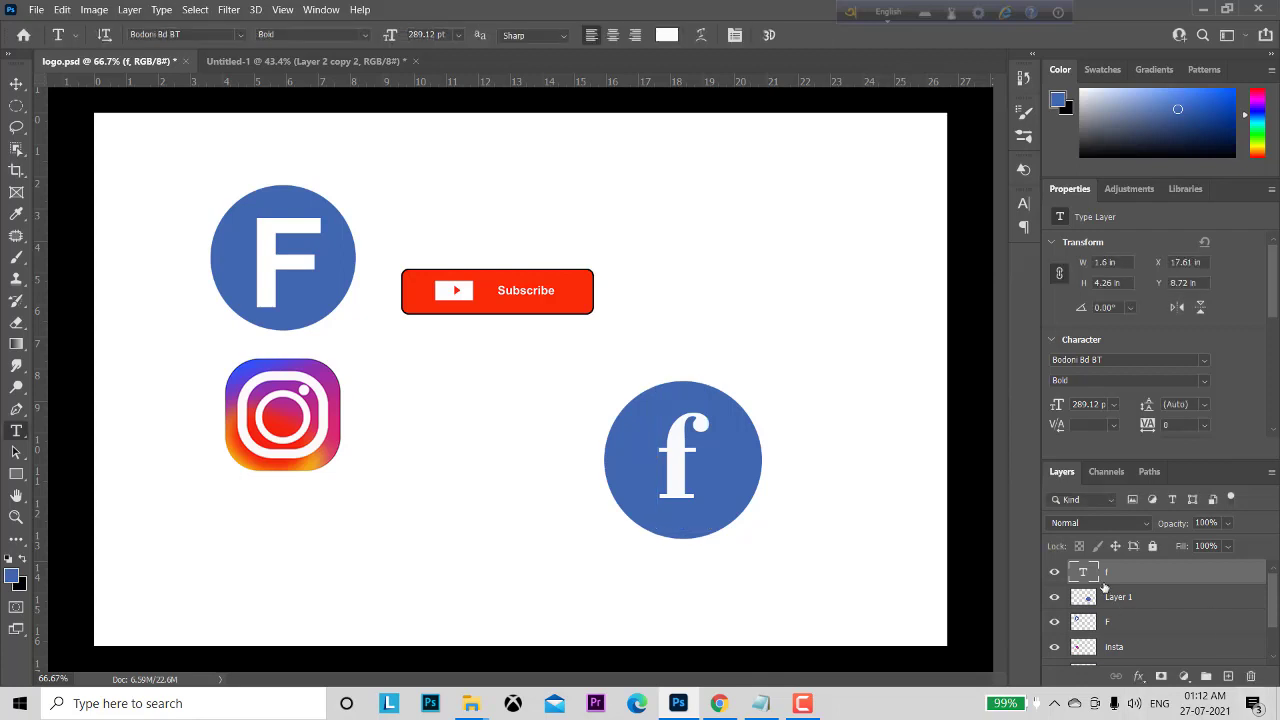
Change the lowercase f to a capital F.
{"action": "double_click", "coordinate": [1085, 571]}
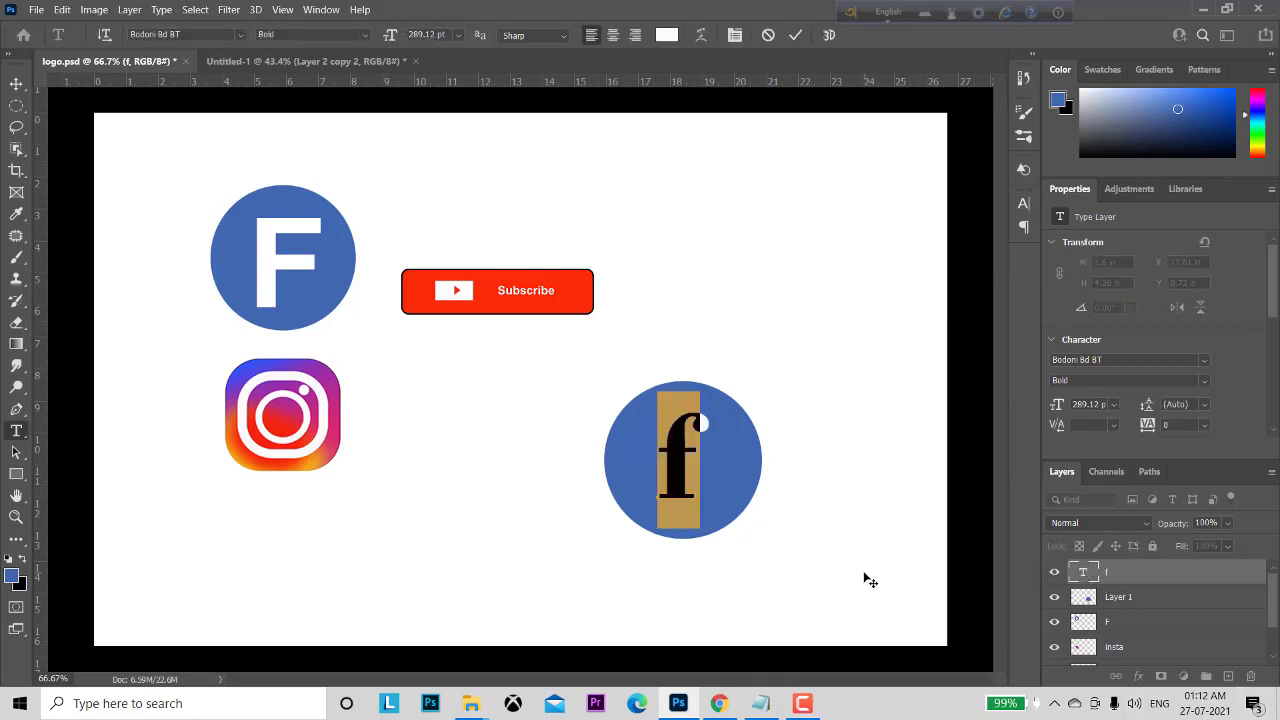
{"action": "key", "text": "Caps_Lock"}
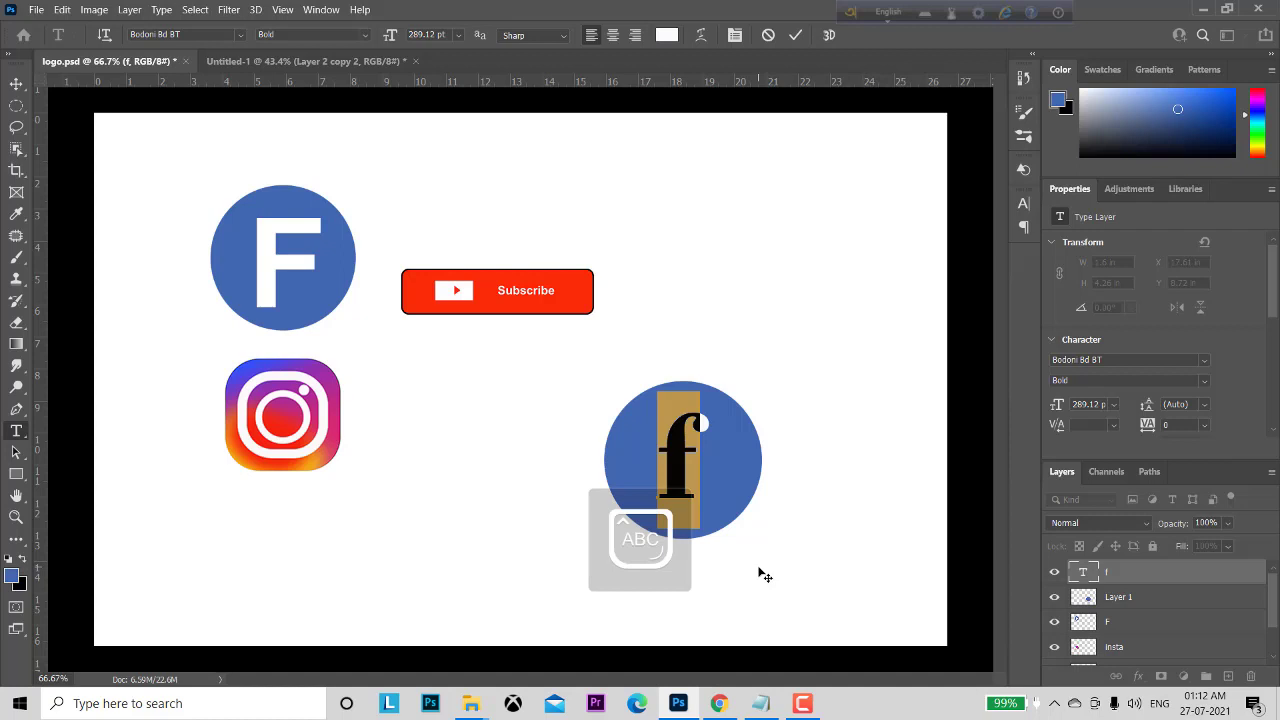
{"action": "type", "text": "F"}
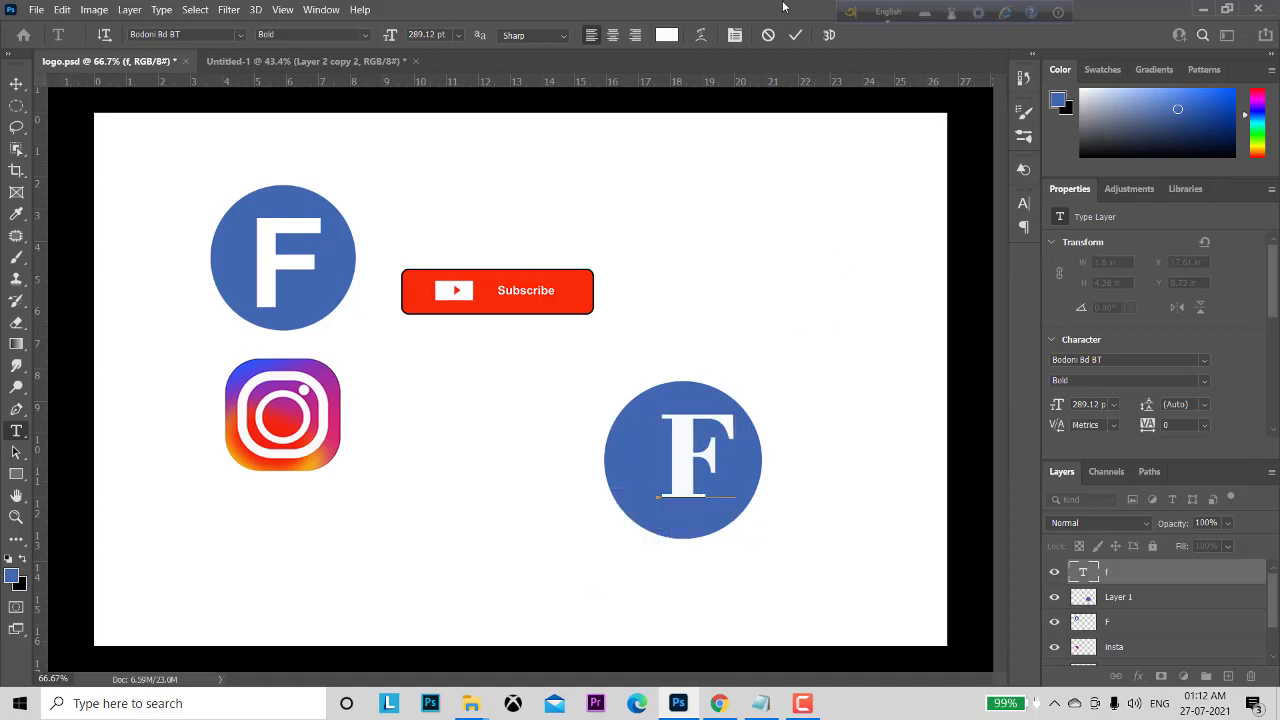
{"action": "left_click", "coordinate": [795, 35]}
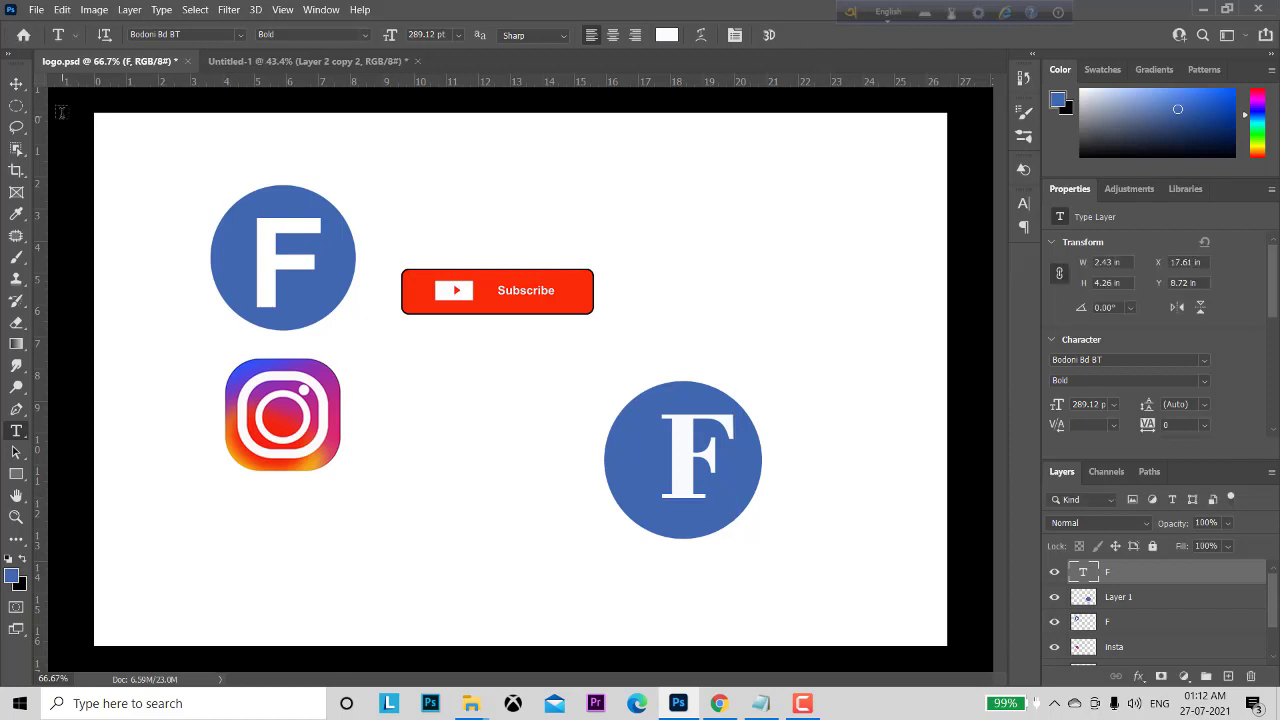
Nudge the F left and down, toggling layer visibility to check its centring.
{"action": "left_click", "coordinate": [16, 85]}
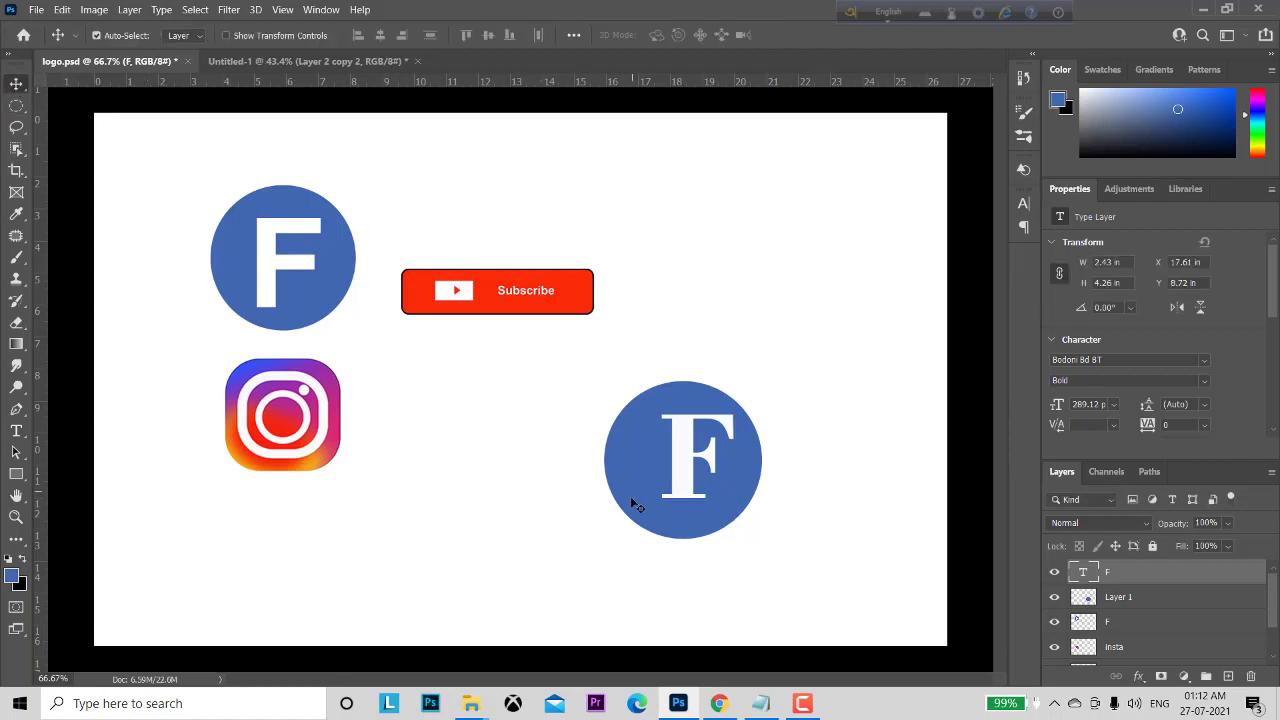
{"action": "key", "text": "Left"}
{"action": "key", "text": "Left"}
{"action": "key", "text": "Left"}
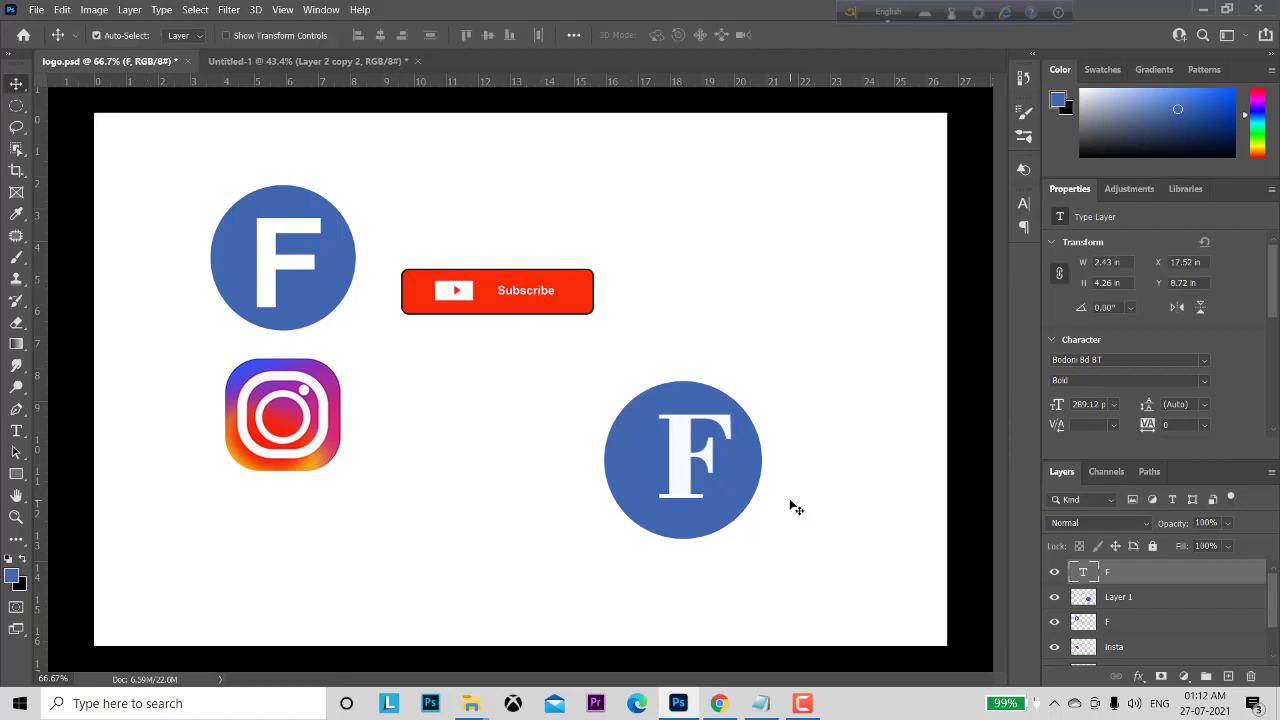
{"action": "key", "text": "Left"}
{"action": "key", "text": "Left"}
{"action": "key", "text": "Left"}
{"action": "key", "text": "Left"}
{"action": "key", "text": "Left"}
{"action": "key", "text": "Left"}
{"action": "key", "text": "Left"}
{"action": "key", "text": "Left"}
{"action": "key", "text": "Left"}
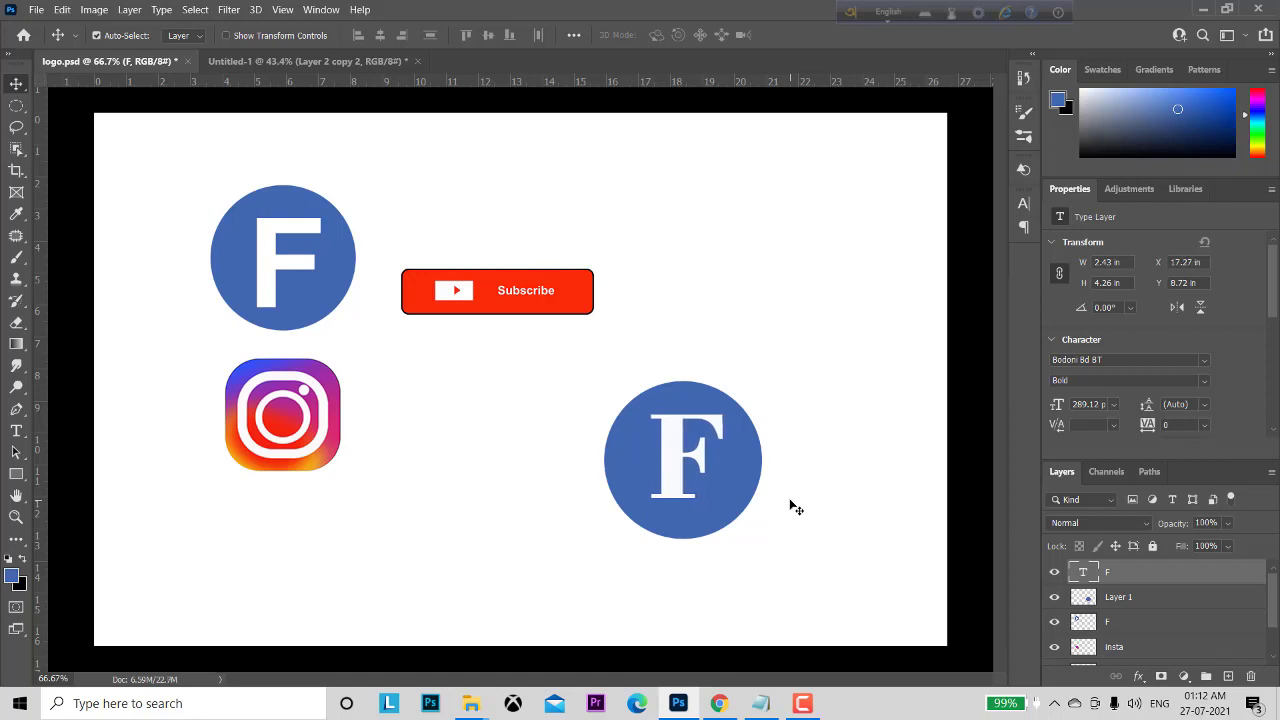
{"action": "key", "text": "Down"}
{"action": "key", "text": "Down"}
{"action": "key", "text": "Down"}
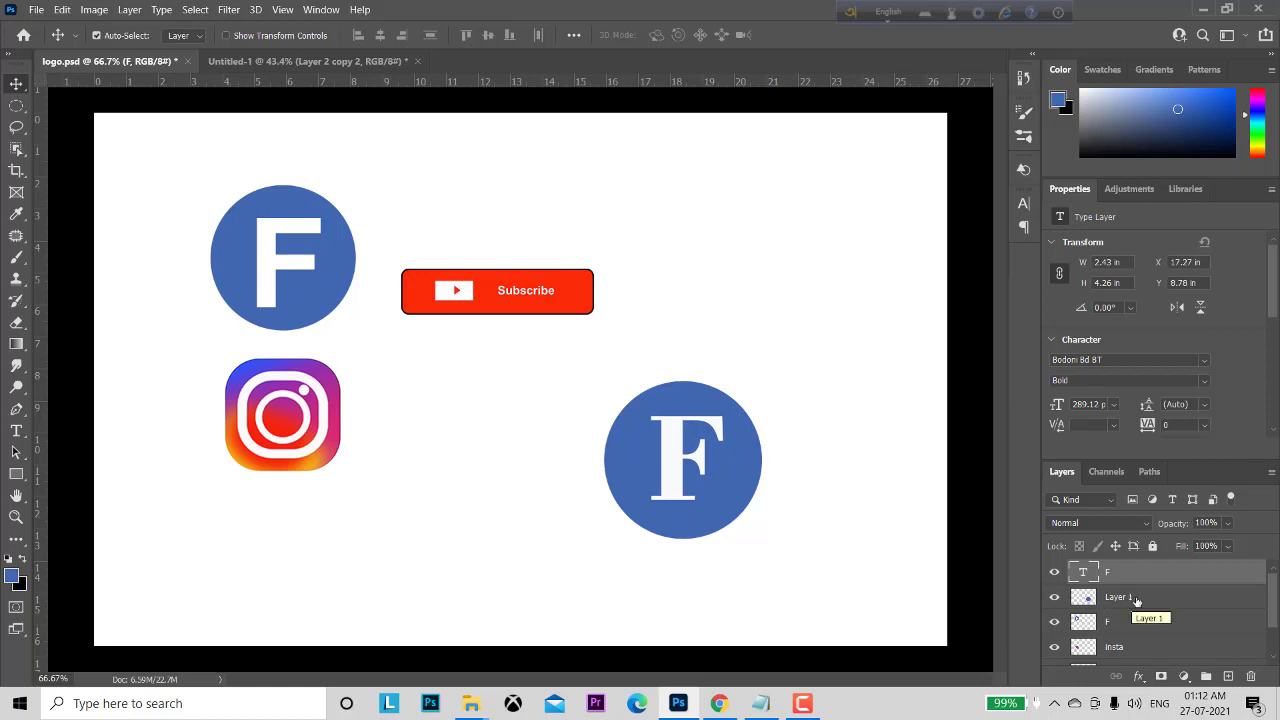
{"action": "left_click", "coordinate": [1054, 597]}
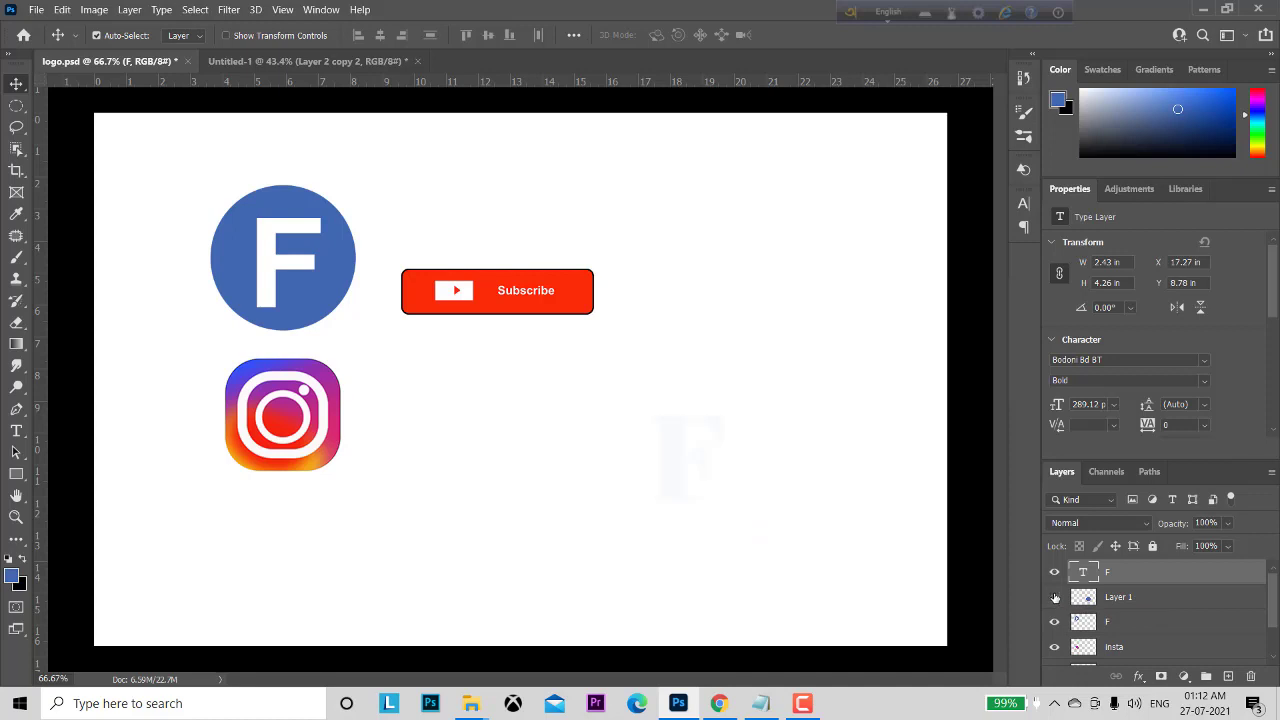
{"action": "left_click", "coordinate": [1054, 597]}
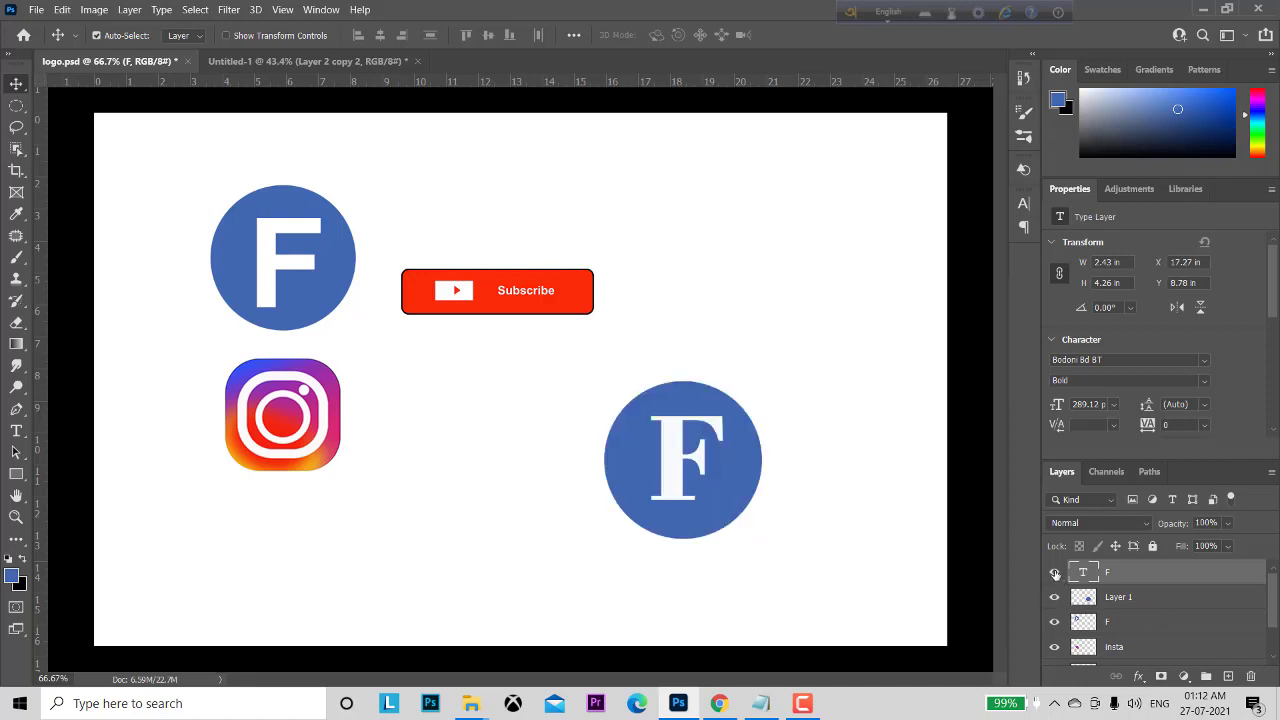
{"action": "left_click", "coordinate": [1054, 572]}
{"action": "left_click", "coordinate": [1055, 573]}
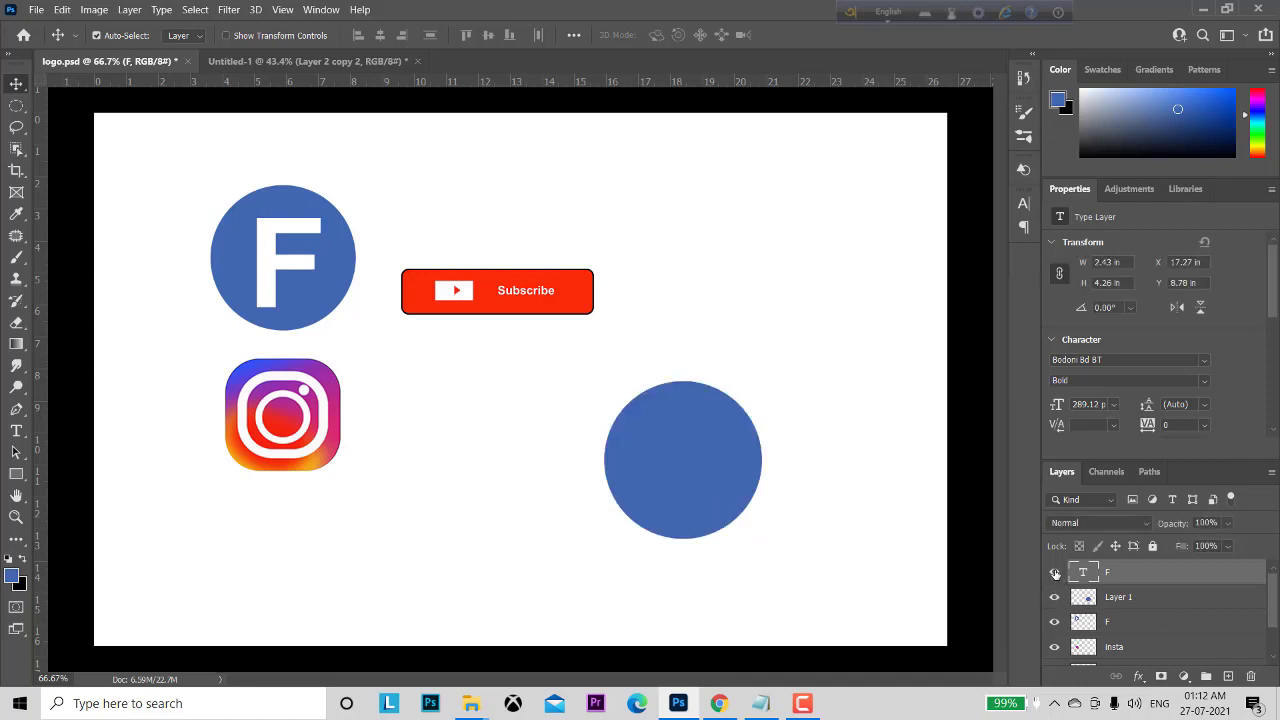
{"action": "left_click", "coordinate": [1054, 597]}
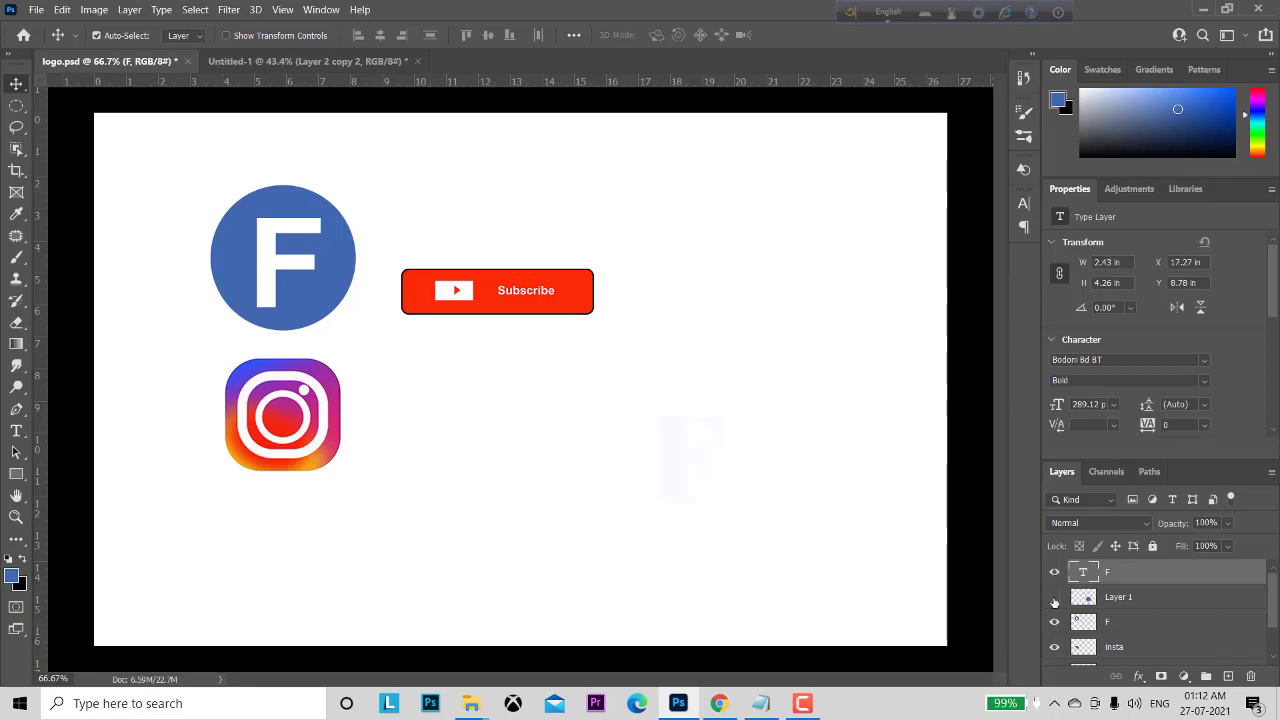
{"action": "left_click", "coordinate": [1054, 597]}
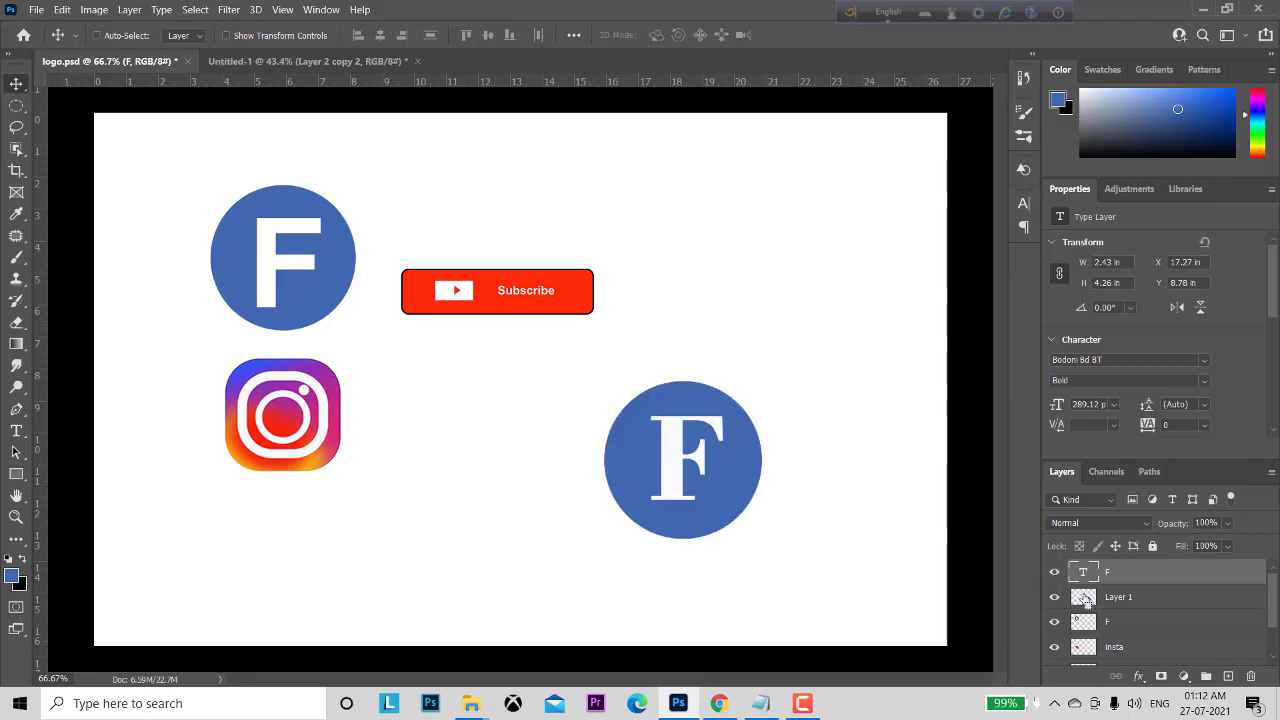
Merge the white F text and its blue circle into one pixel layer F, then load its selection.
{"action": "left_click", "coordinate": [1084, 597], "text": "ctrl"}
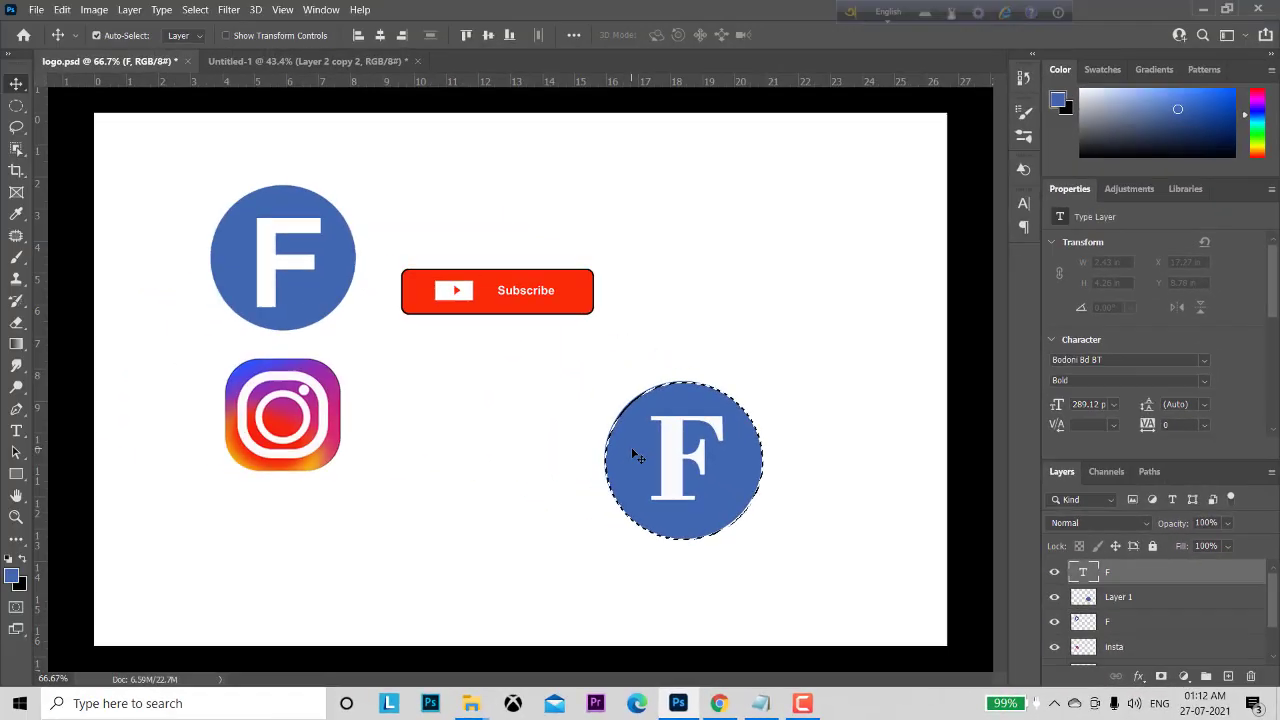
{"action": "left_click_drag", "start_coordinate": [630, 449], "coordinate": [494, 432]}
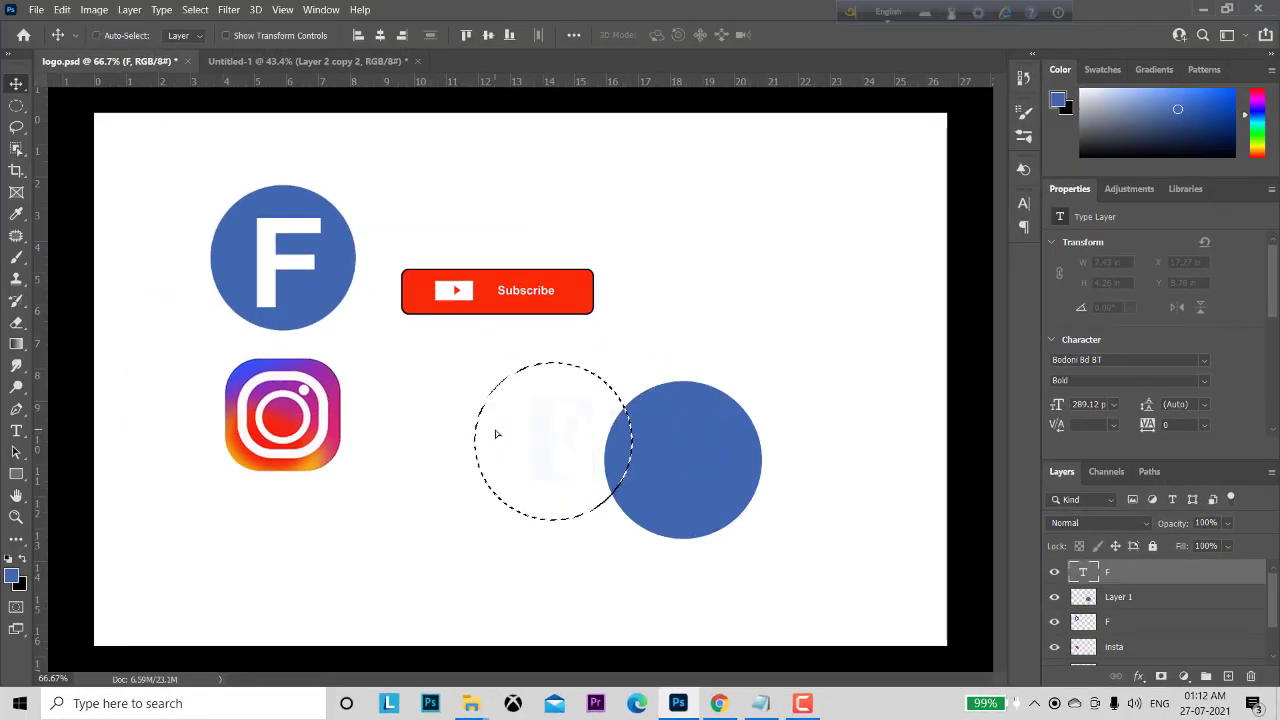
{"action": "key", "text": "ctrl+z"}
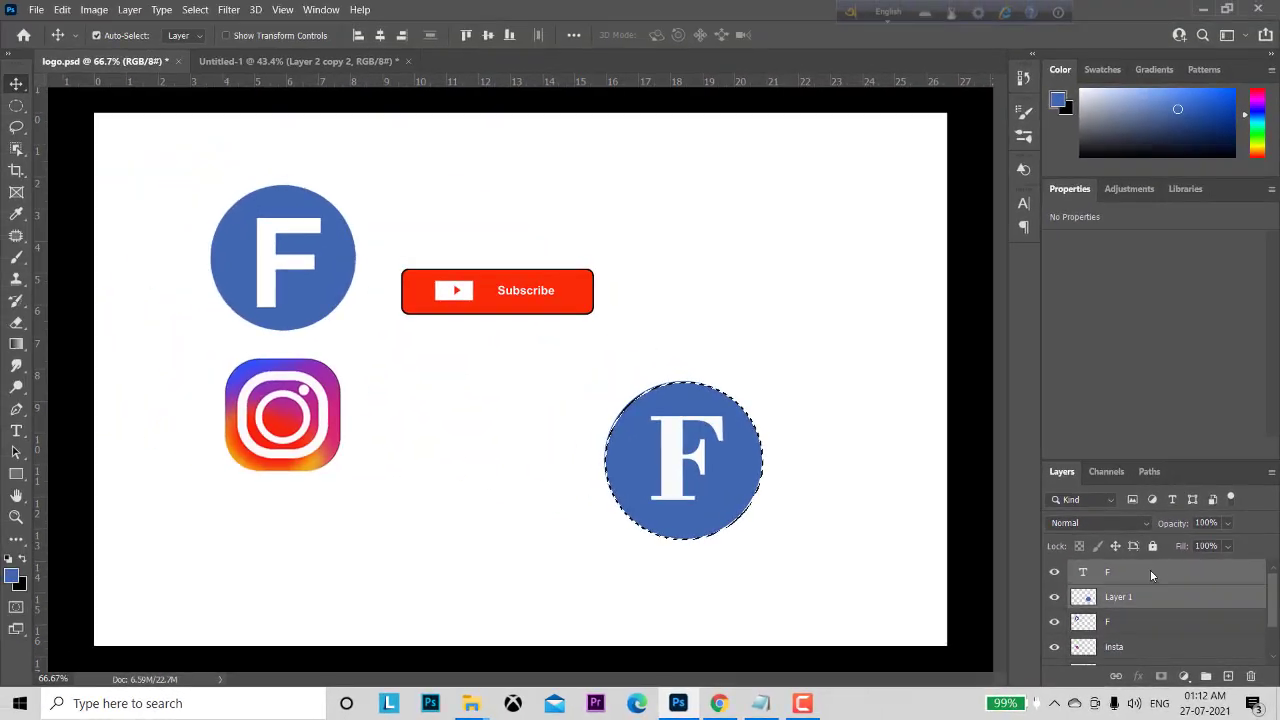
{"action": "right_click", "coordinate": [1148, 571]}
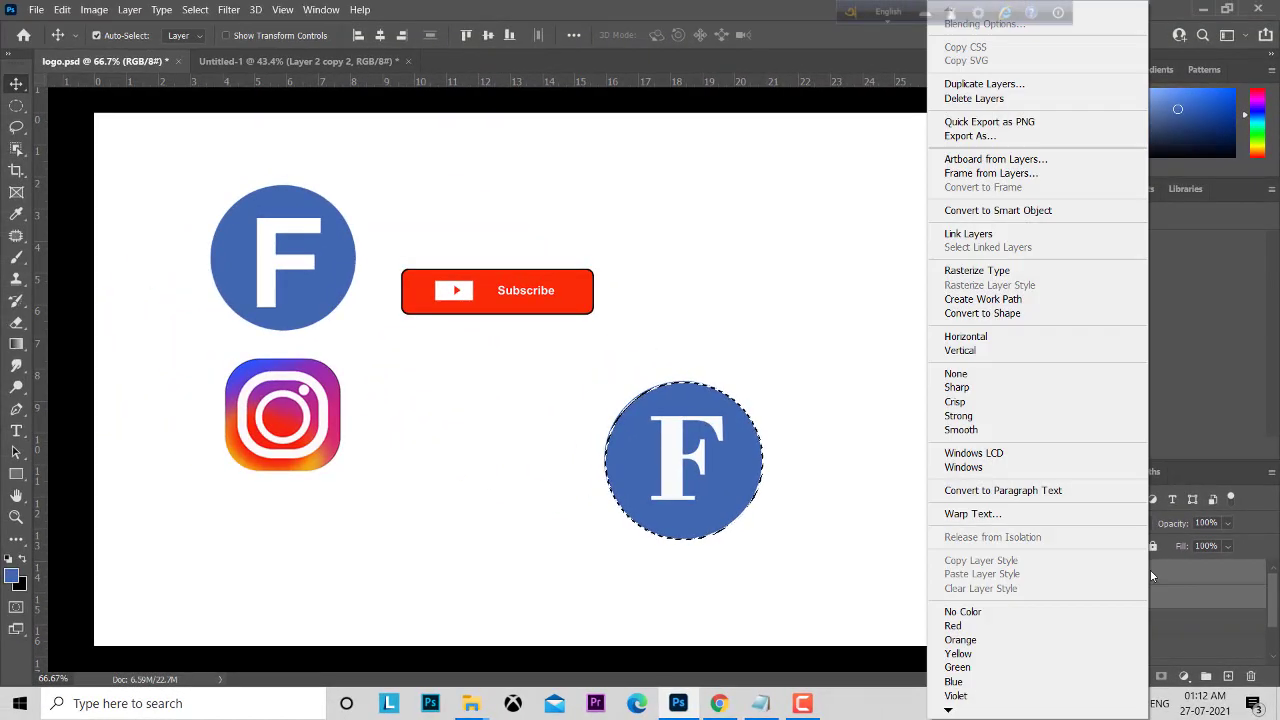
{"action": "left_click", "coordinate": [126, 13]}
{"action": "left_click", "coordinate": [127, 13]}
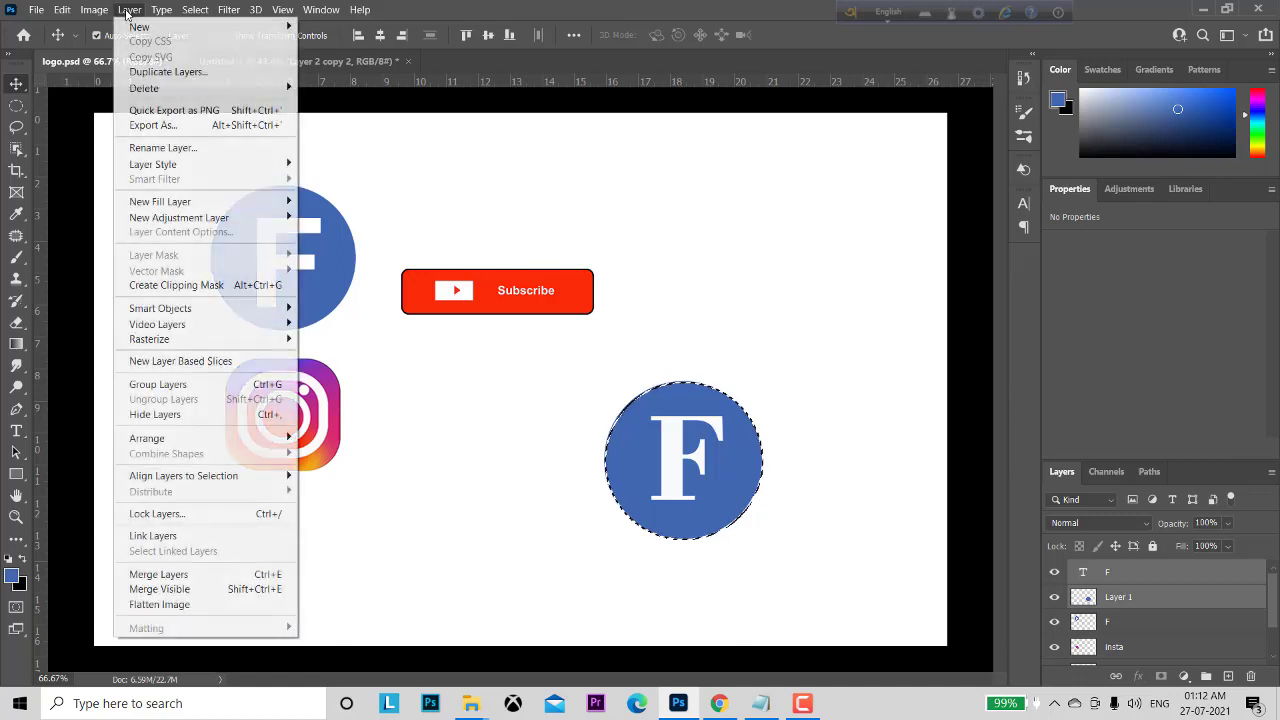
{"action": "left_click", "coordinate": [165, 575]}
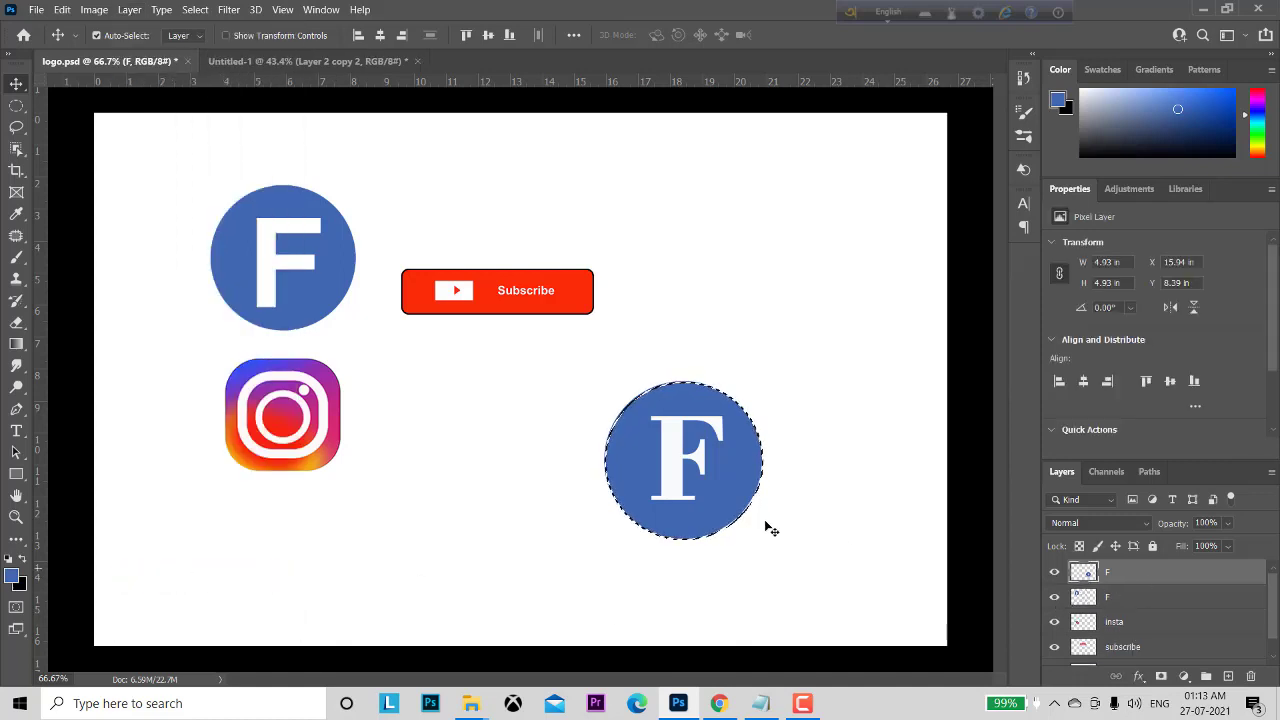
{"action": "key", "text": "ctrl"}
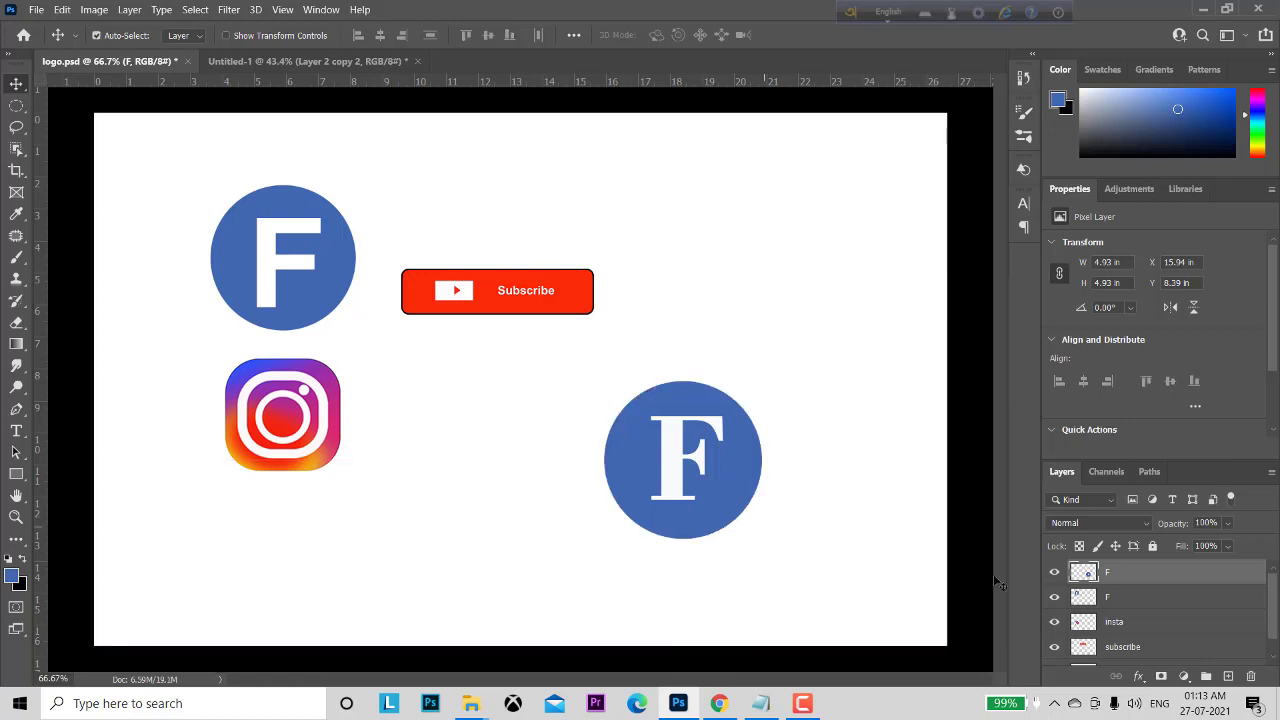
{"action": "left_click", "coordinate": [1084, 572], "text": "ctrl"}
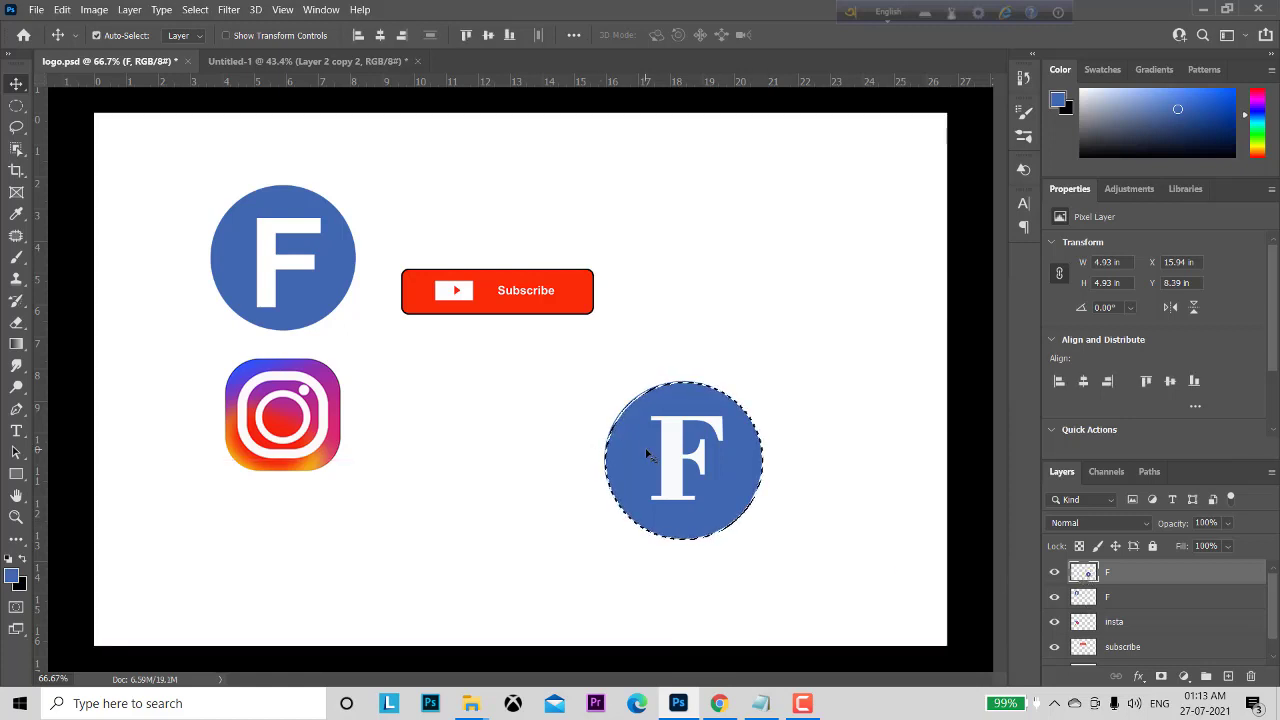
Shift the merged F circle right, deselect it, and hide the F layer.
{"action": "mouse_move", "coordinate": [647, 455]}
{"action": "left_mouse_down"}
{"action": "mouse_move", "coordinate": [767, 450]}
{"action": "mouse_move", "coordinate": [618, 476]}
{"action": "mouse_move", "coordinate": [689, 462]}
{"action": "left_mouse_up"}
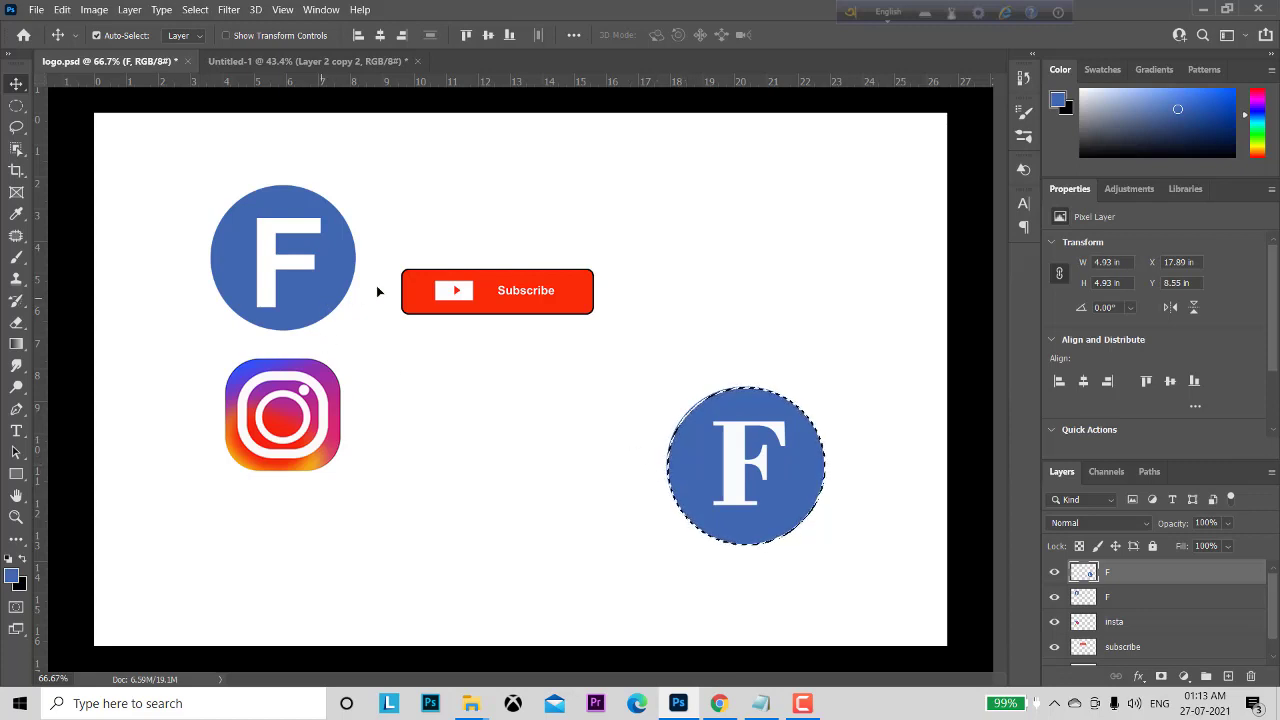
{"action": "key", "text": "ctrl"}
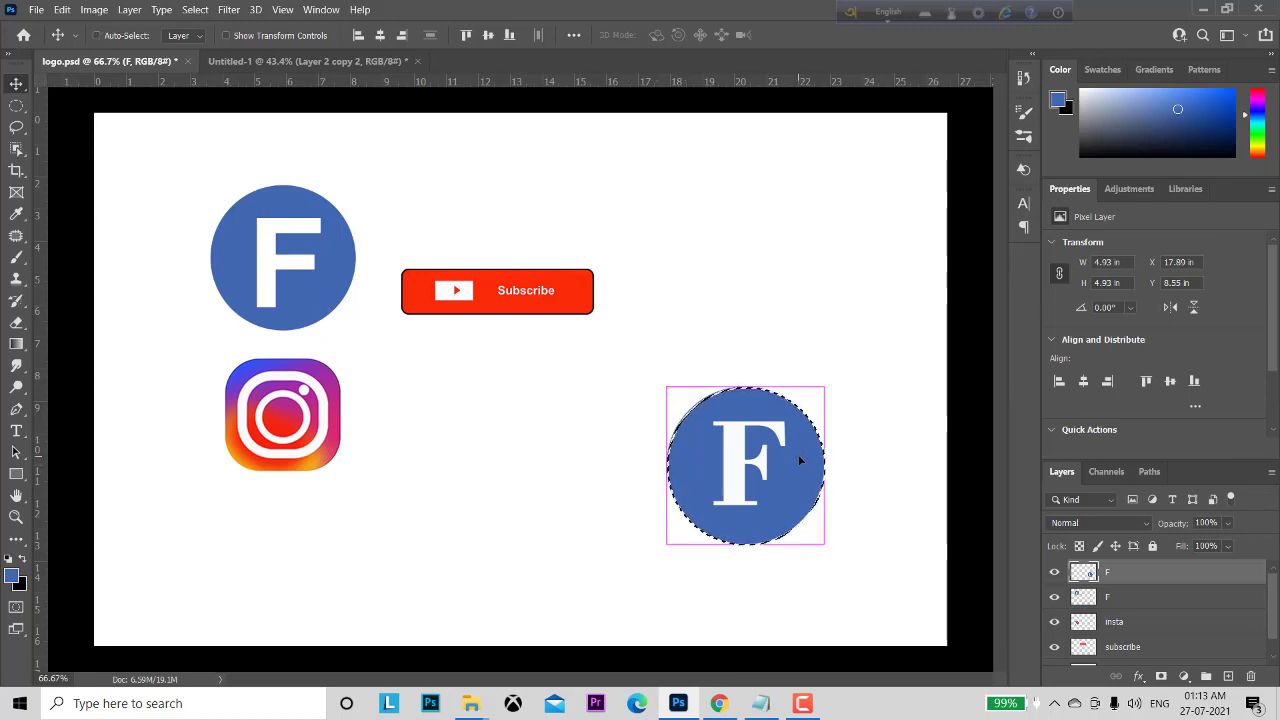
{"action": "key", "text": "ctrl+d"}
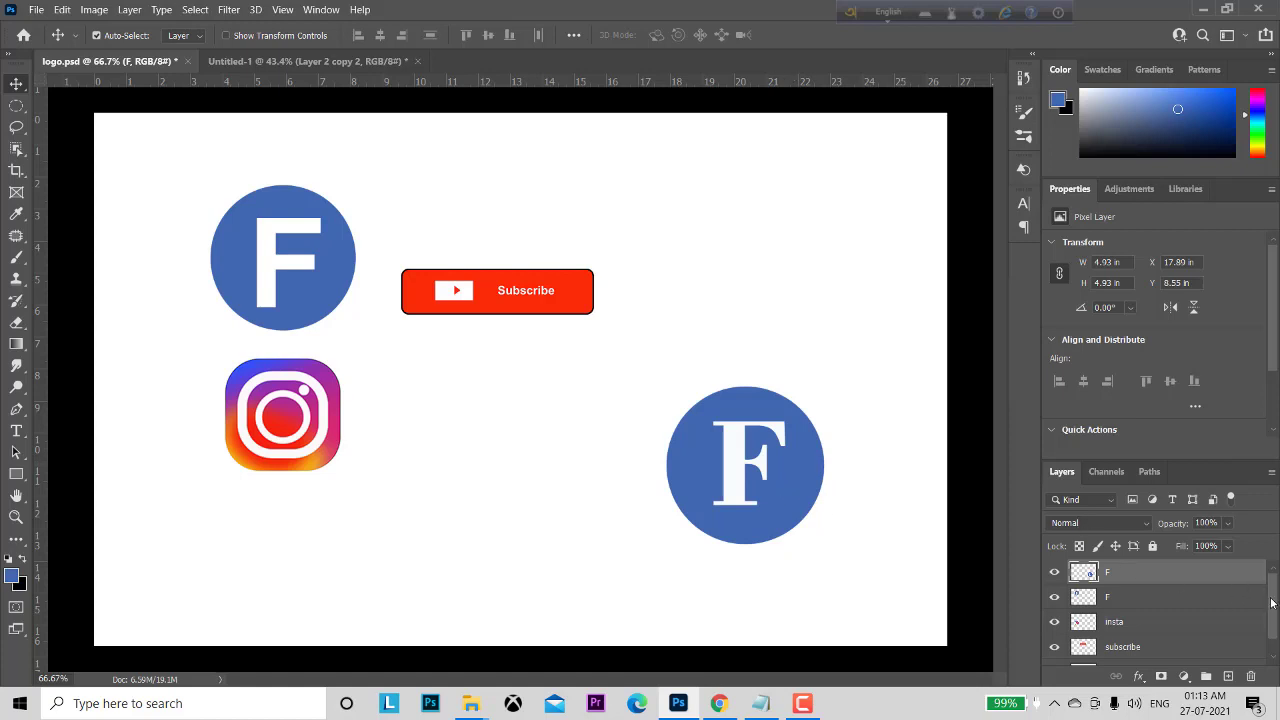
{"action": "left_click", "coordinate": [1054, 573]}
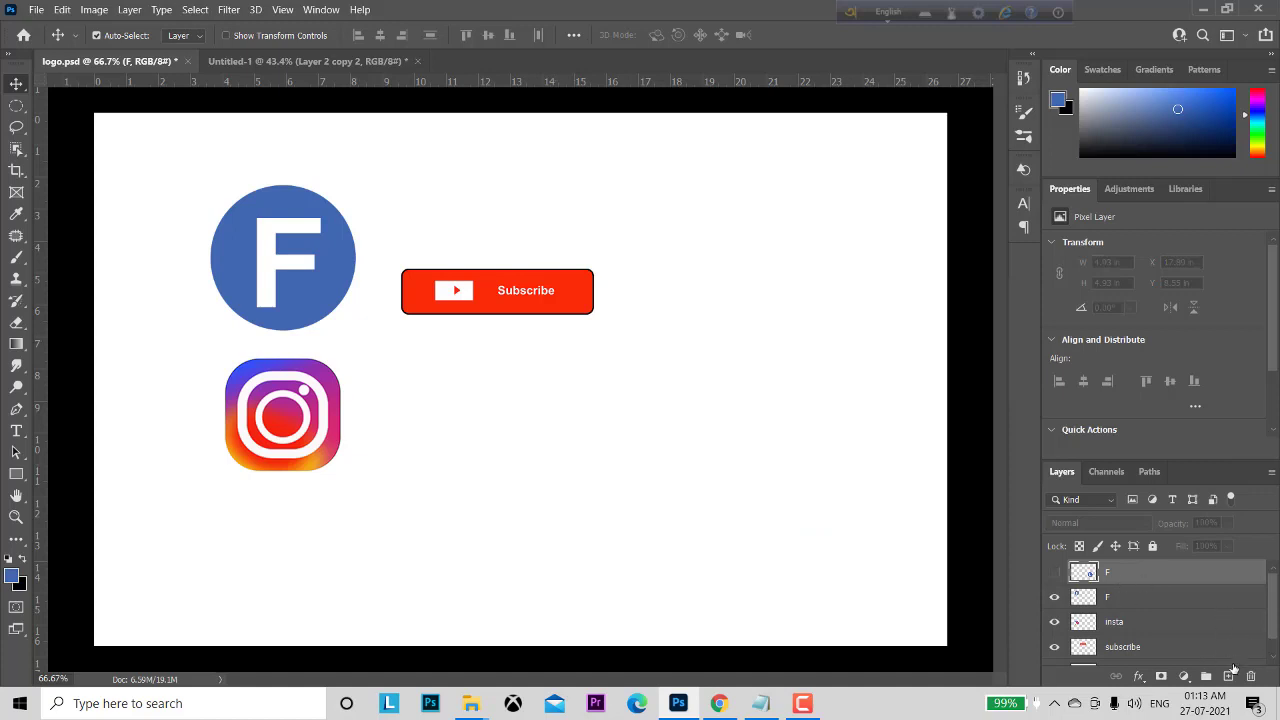
Add a new layer and draw a roughly 7.14 × 2.06 in rectangle selection right of the Instagram icon.
{"action": "left_click", "coordinate": [1228, 677]}
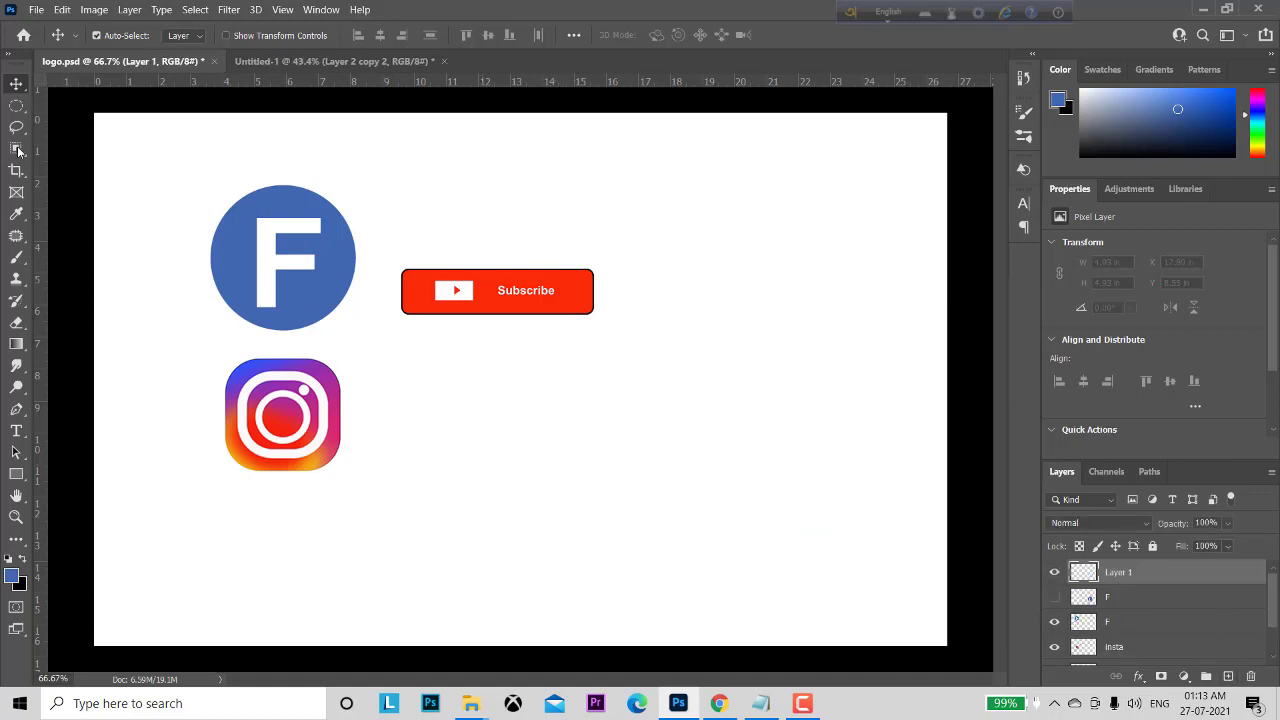
{"action": "left_click", "coordinate": [16, 106]}
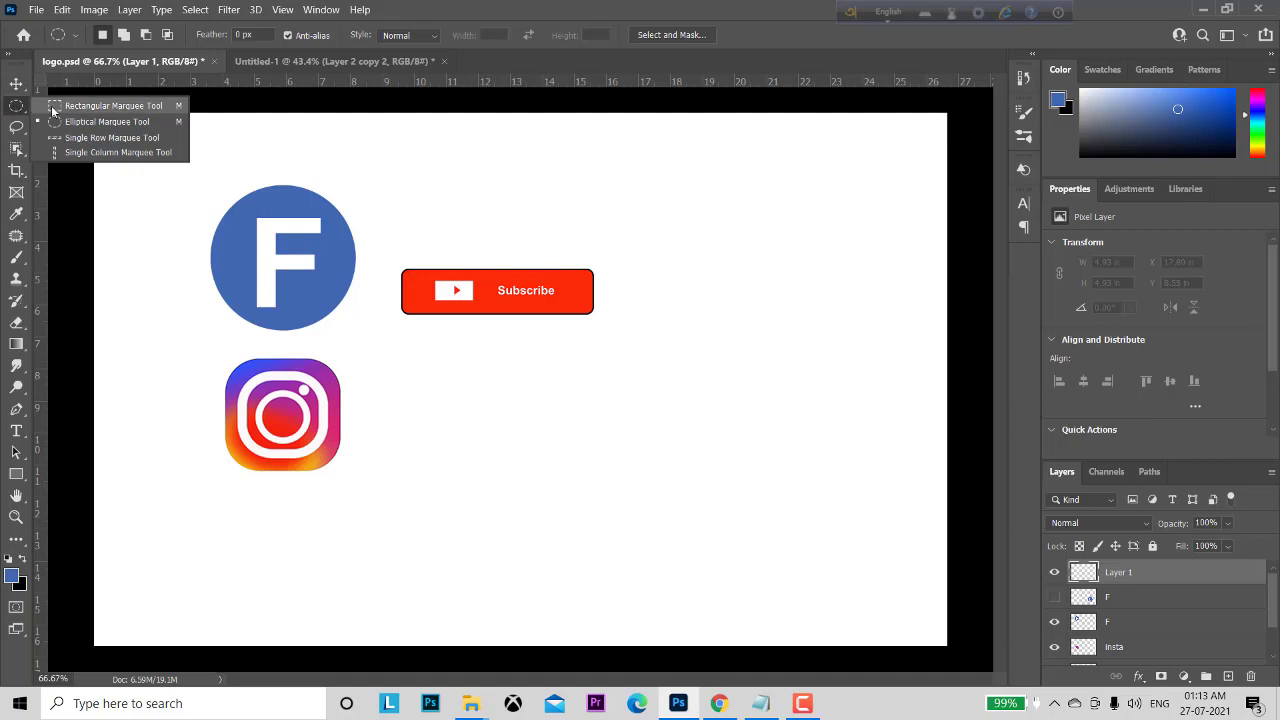
{"action": "left_click", "coordinate": [60, 106]}
{"action": "left_click_drag", "start_coordinate": [499, 381], "coordinate": [725, 440]}
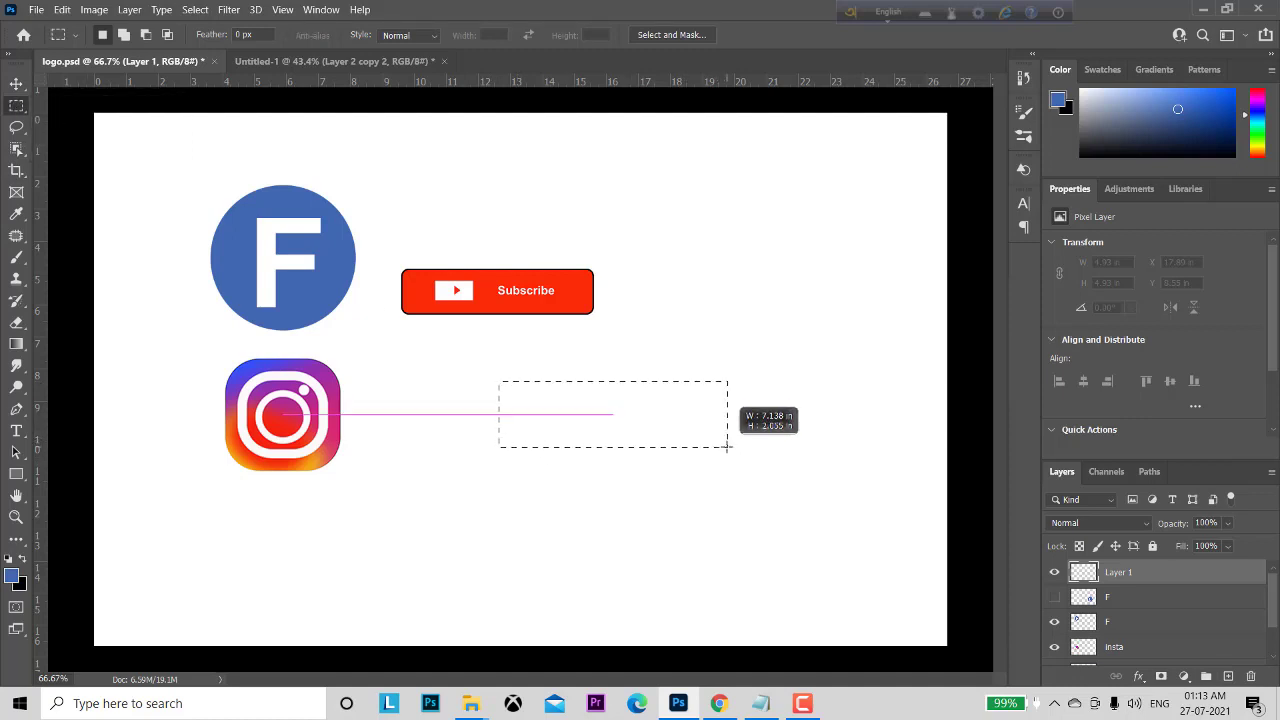
{"action": "left_click_drag", "start_coordinate": [725, 440], "coordinate": [728, 448]}
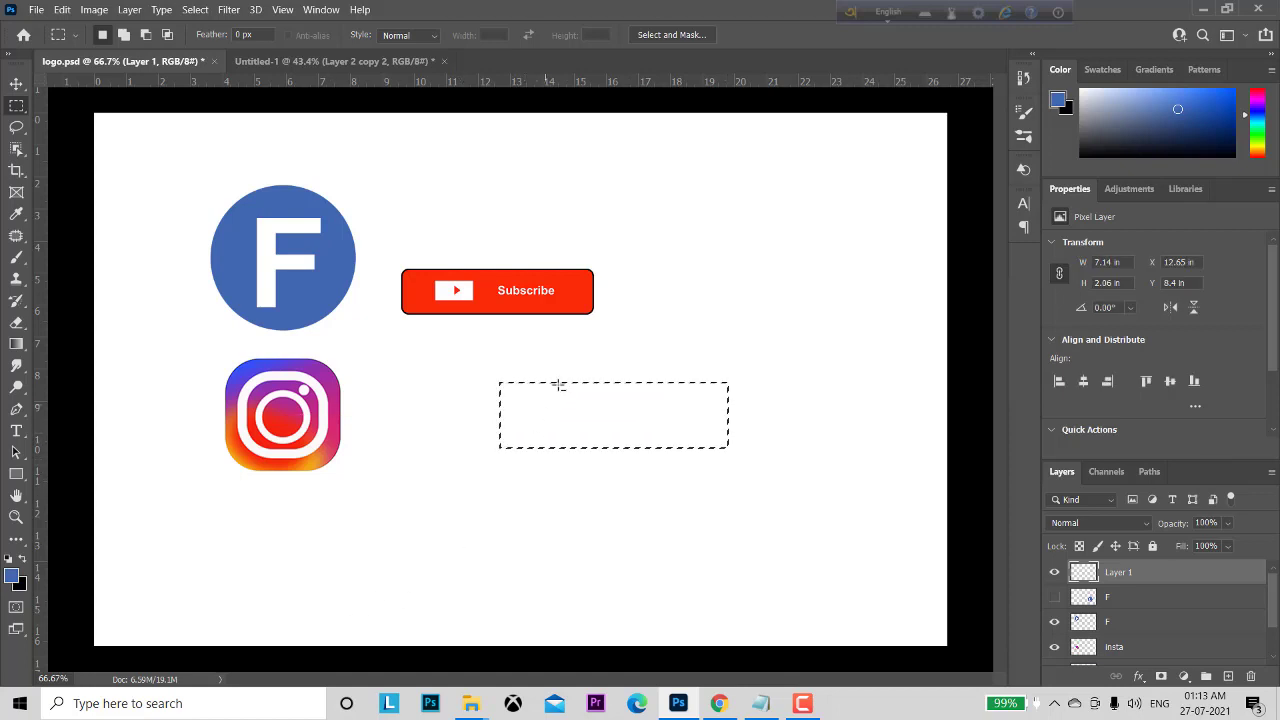
Fill the rectangle with red sampled from the Subscribe button.
{"action": "key", "text": "alt"}
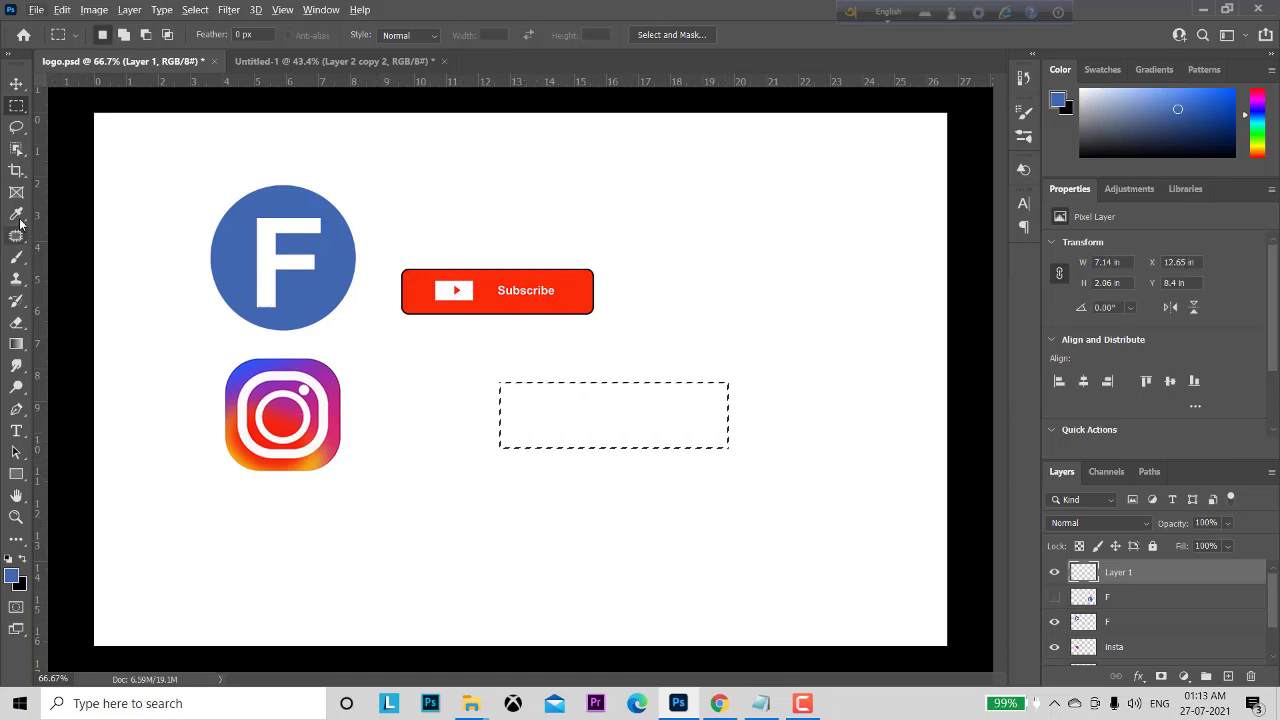
{"action": "left_click", "coordinate": [16, 215]}
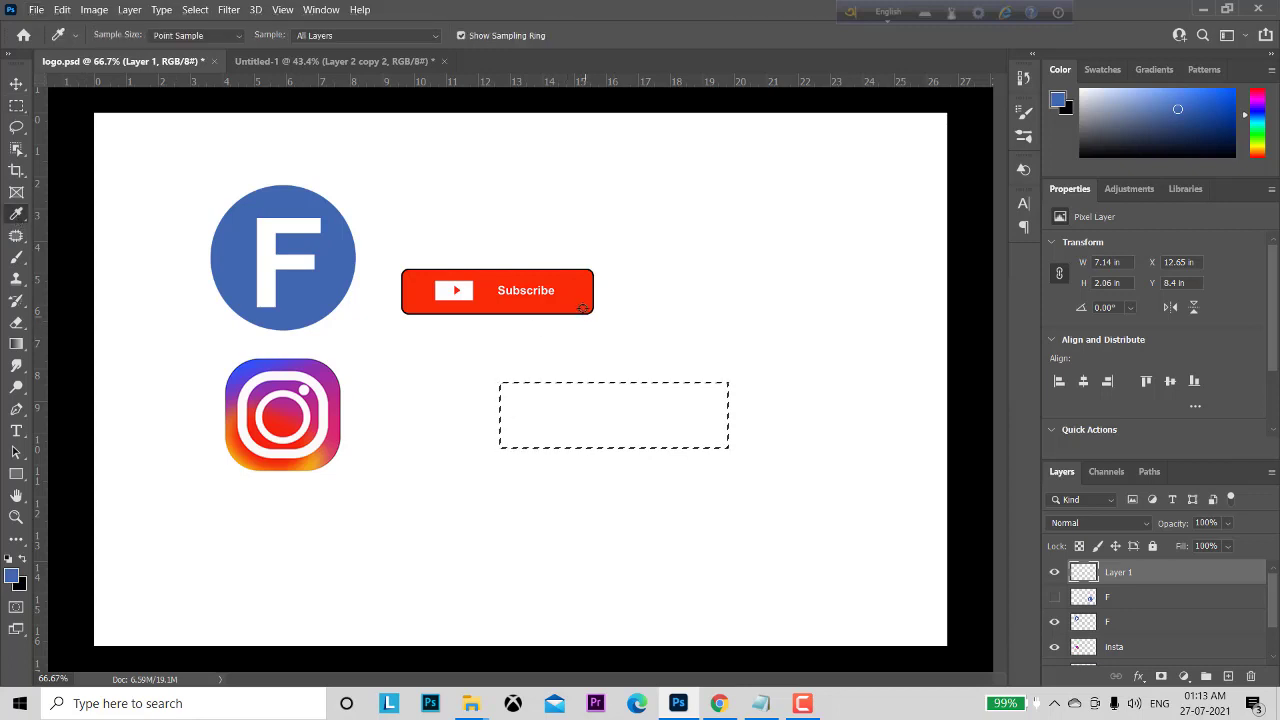
{"action": "left_click", "coordinate": [573, 290], "text": "alt"}
{"action": "left_click", "coordinate": [24, 560]}
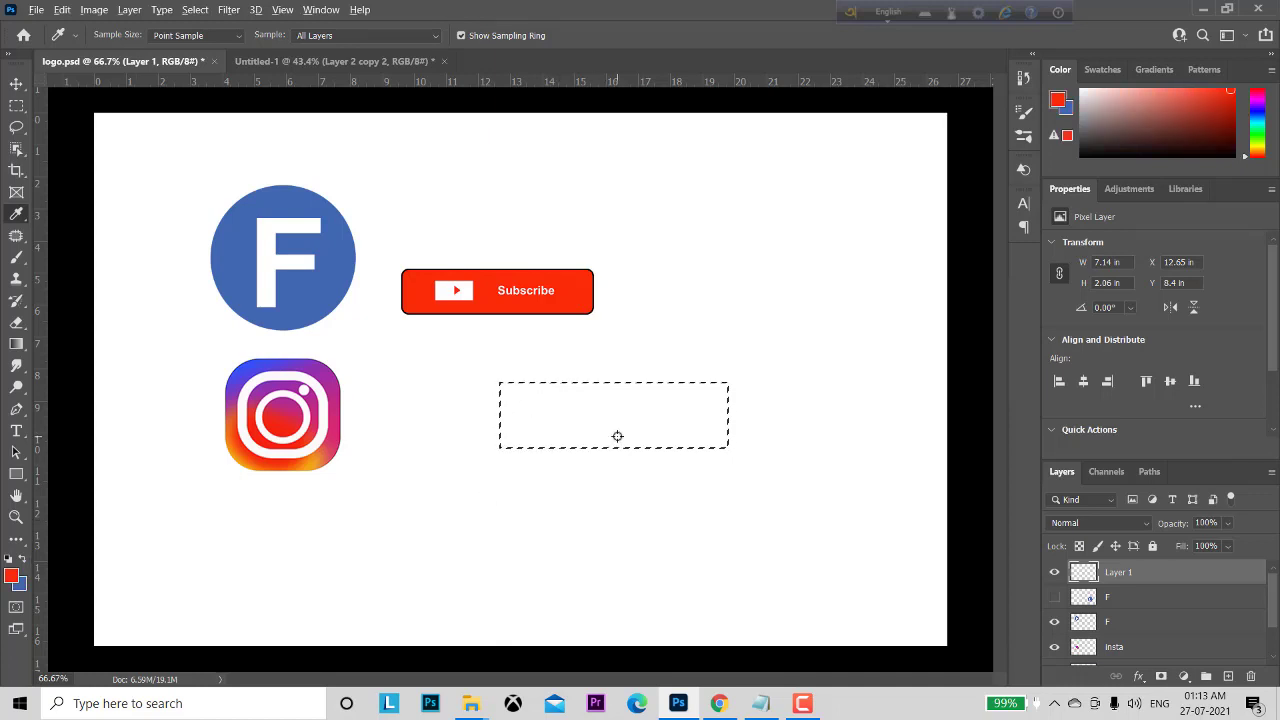
{"action": "key", "text": "alt+BackSpace"}
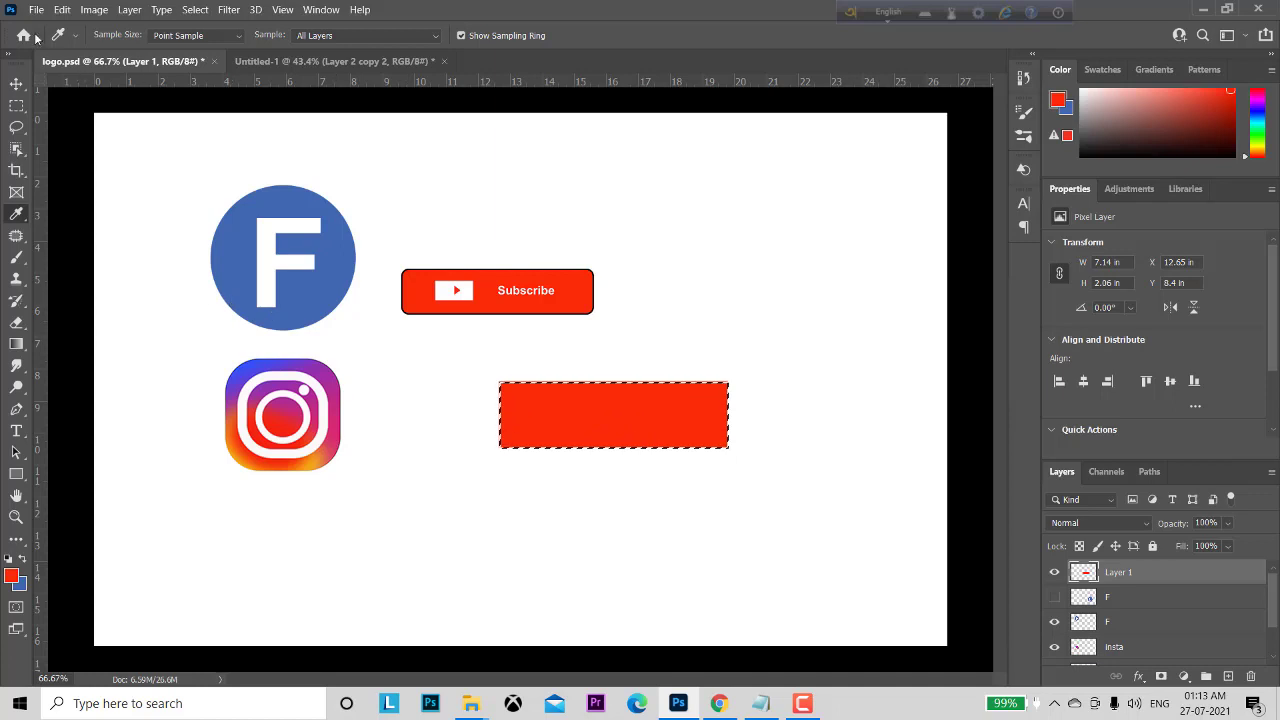
{"action": "left_click", "coordinate": [62, 10]}
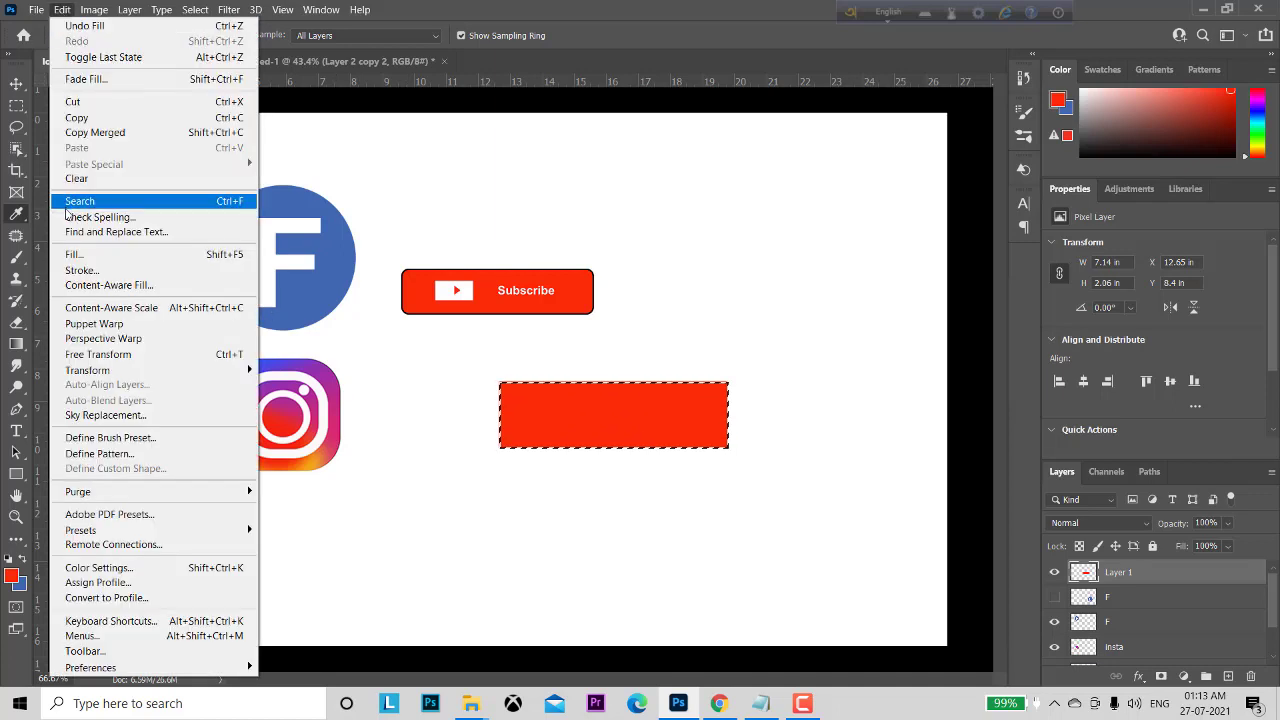
Stroke the red rectangle with a 4 px near-black (#070201) outline and deselect.
{"action": "left_click", "coordinate": [100, 270]}
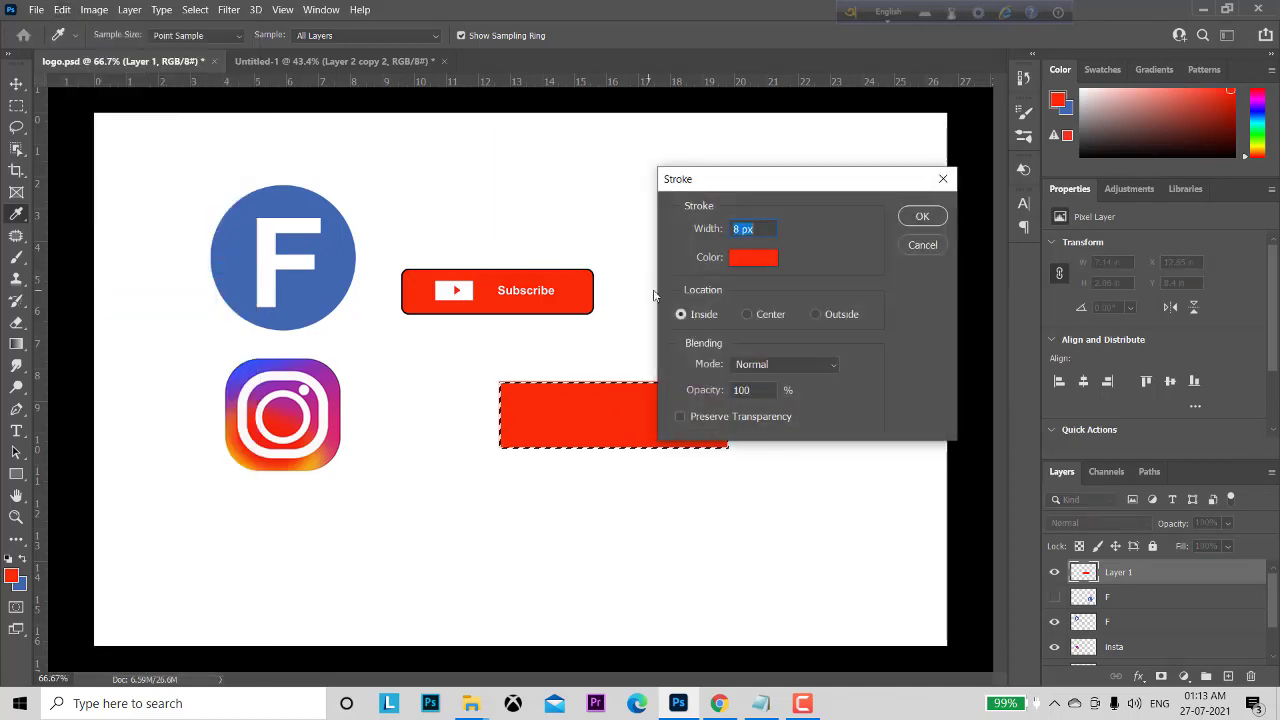
{"action": "left_click", "coordinate": [748, 259]}
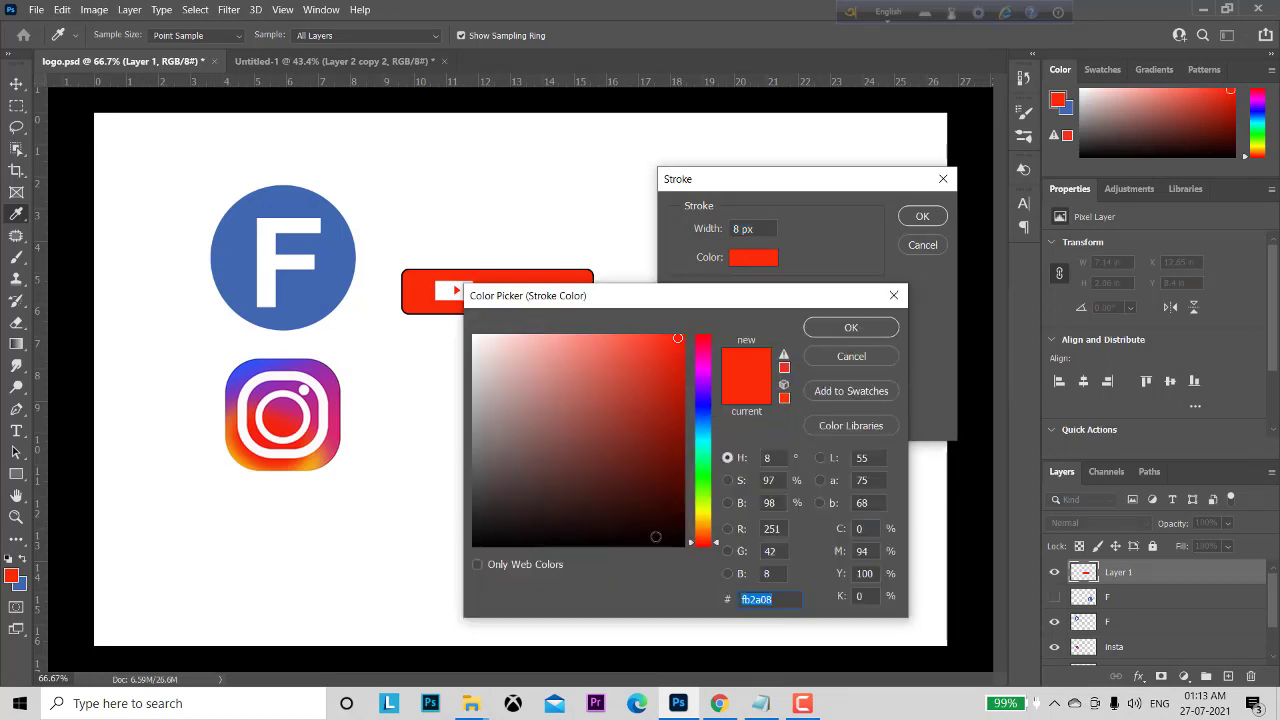
{"action": "left_click", "coordinate": [654, 541]}
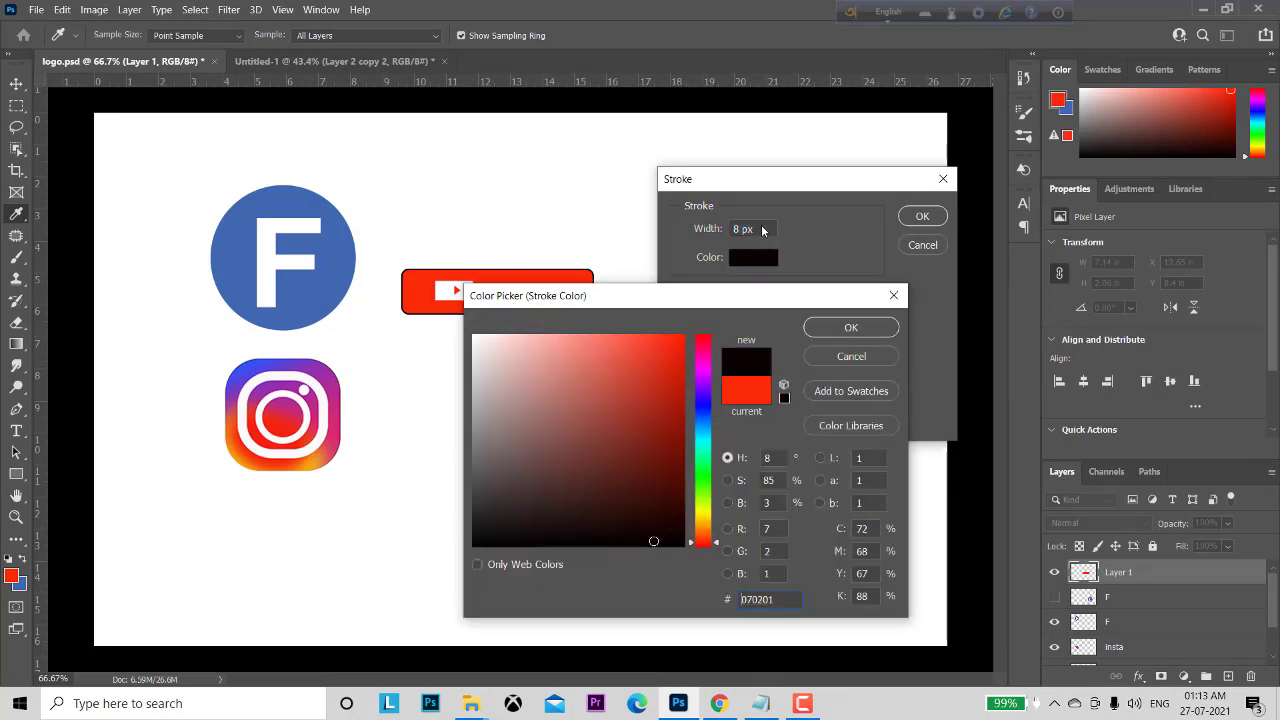
{"action": "left_click", "coordinate": [851, 328]}
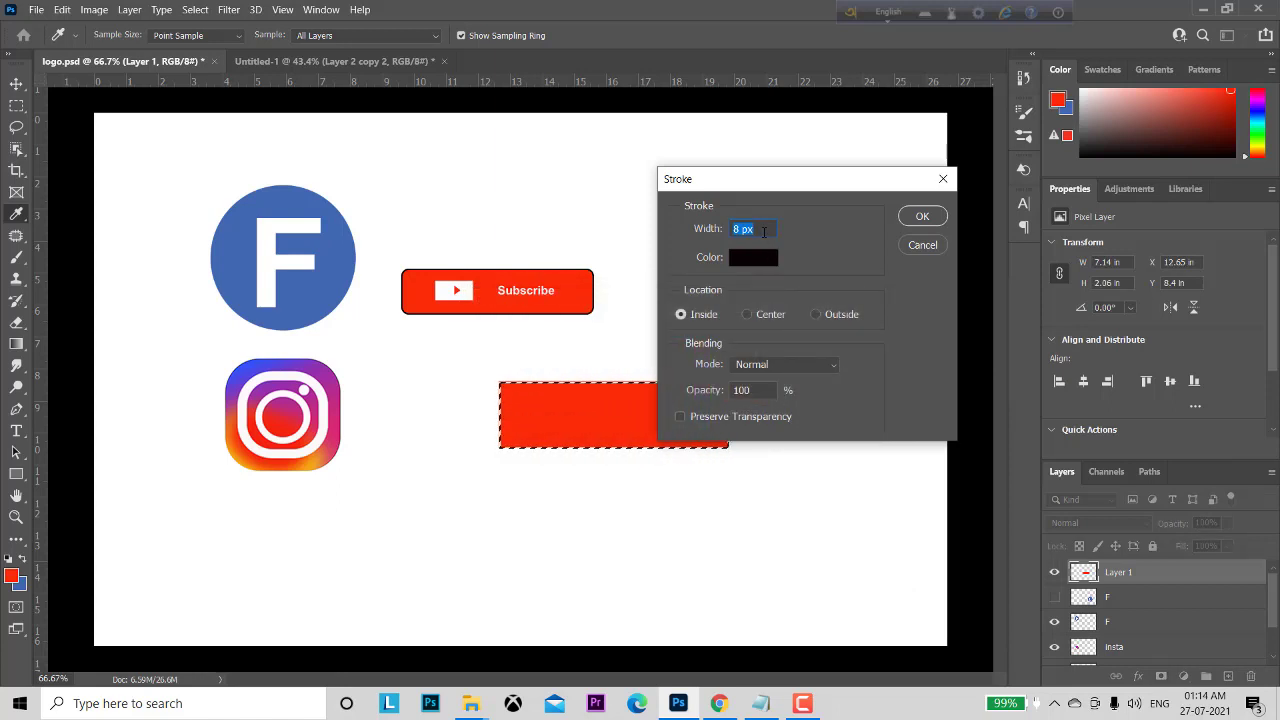
{"action": "type", "text": "4"}
{"action": "left_click", "coordinate": [913, 218]}
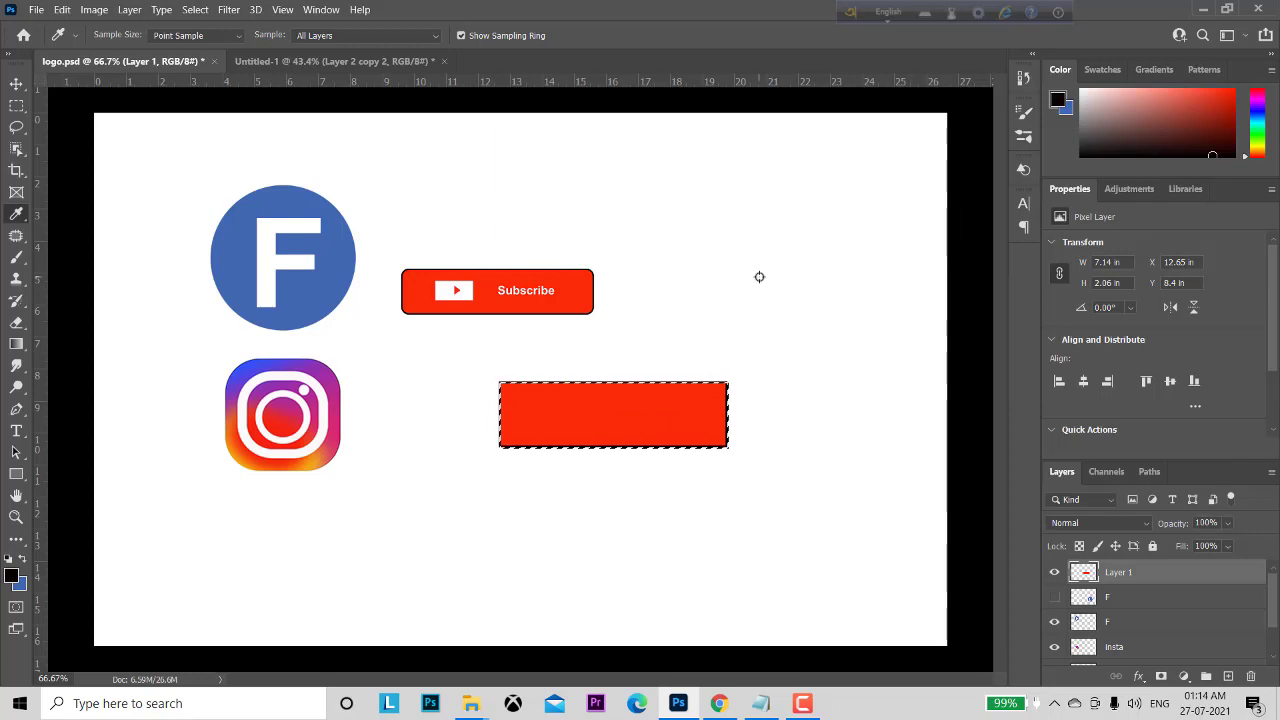
{"action": "key", "text": "ctrl+d"}
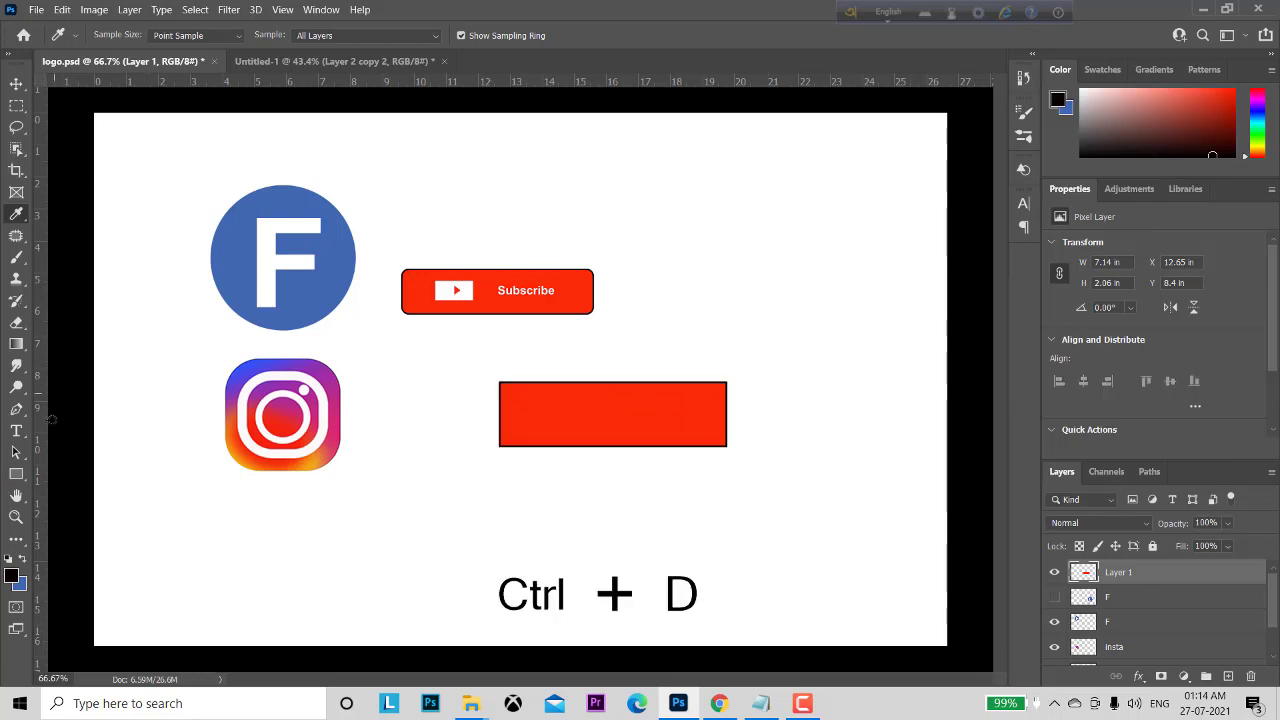
Type the word 'Subscribe' in white bold Bodoni inside the lower red rectangle.
{"action": "left_click", "coordinate": [16, 431]}
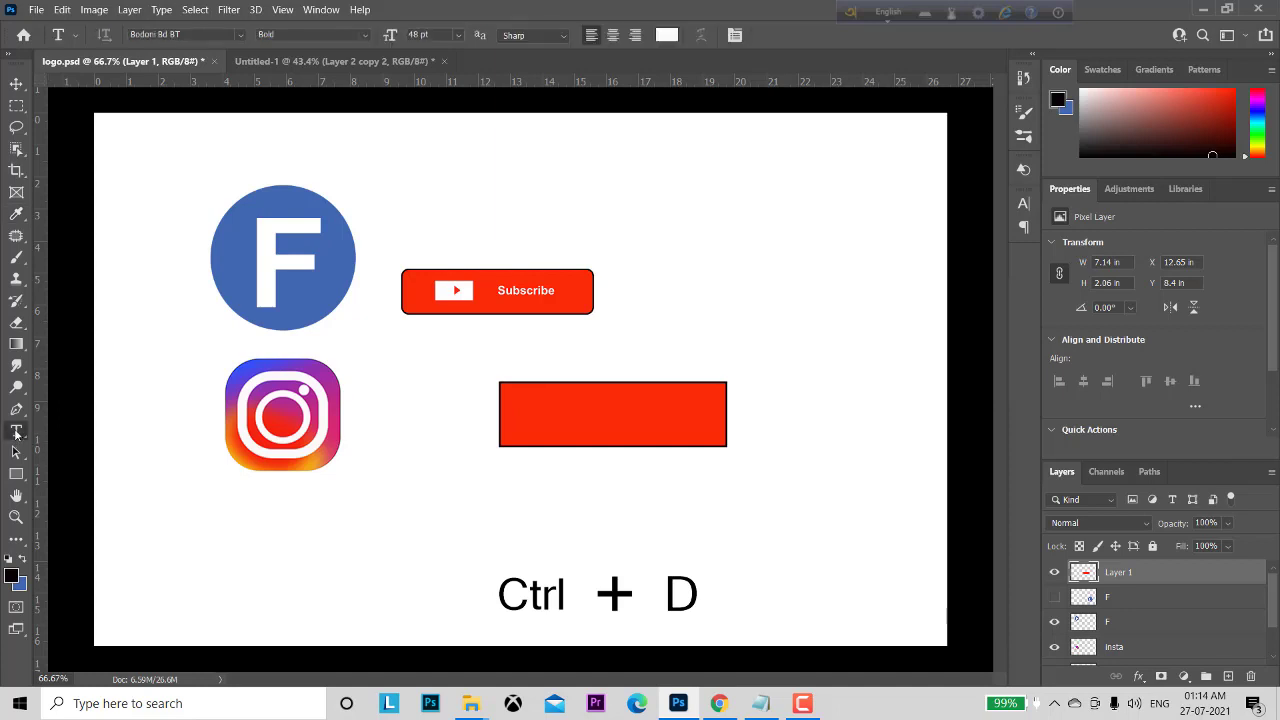
{"action": "left_click", "coordinate": [597, 411]}
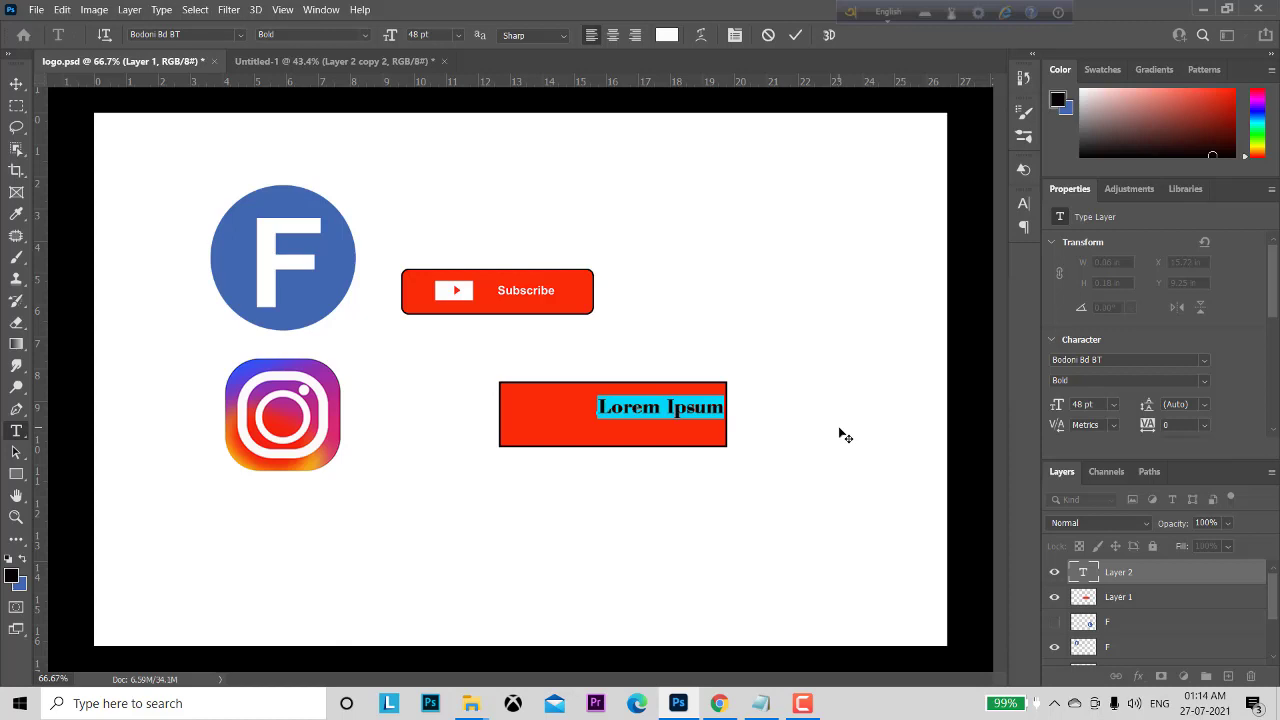
{"action": "type", "text": "S"}
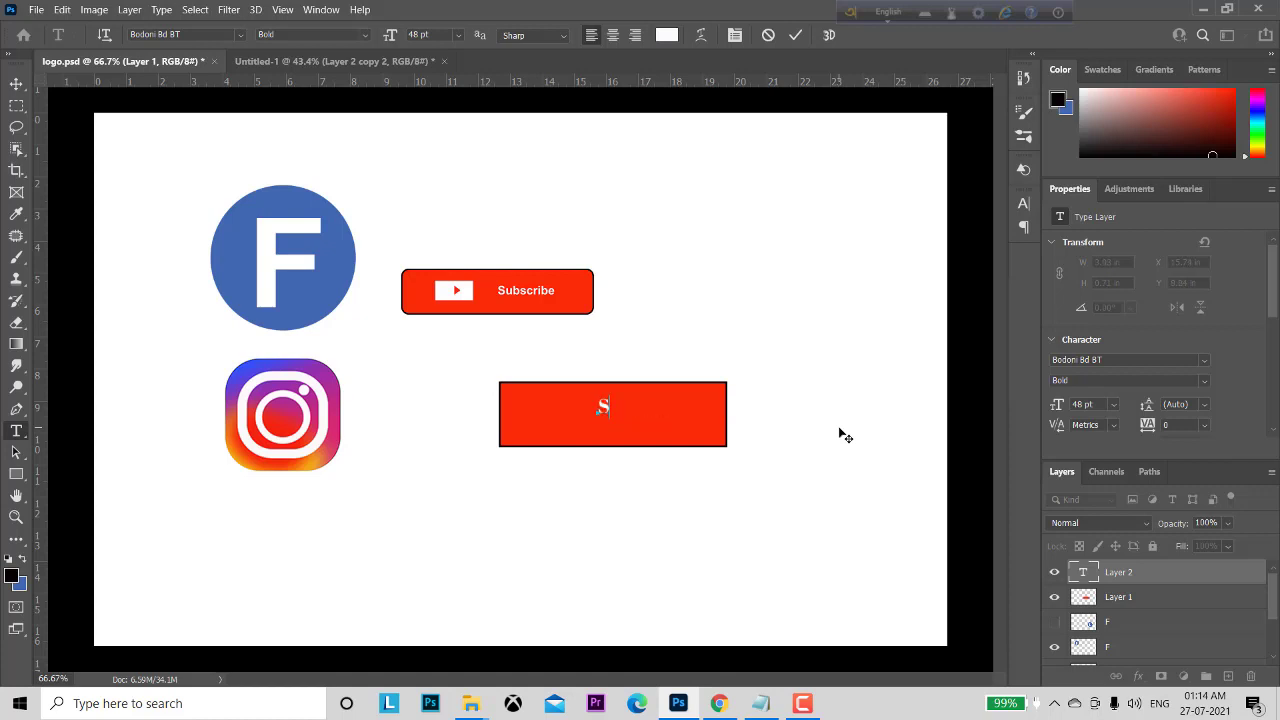
{"action": "key", "text": "Caps_Lock"}
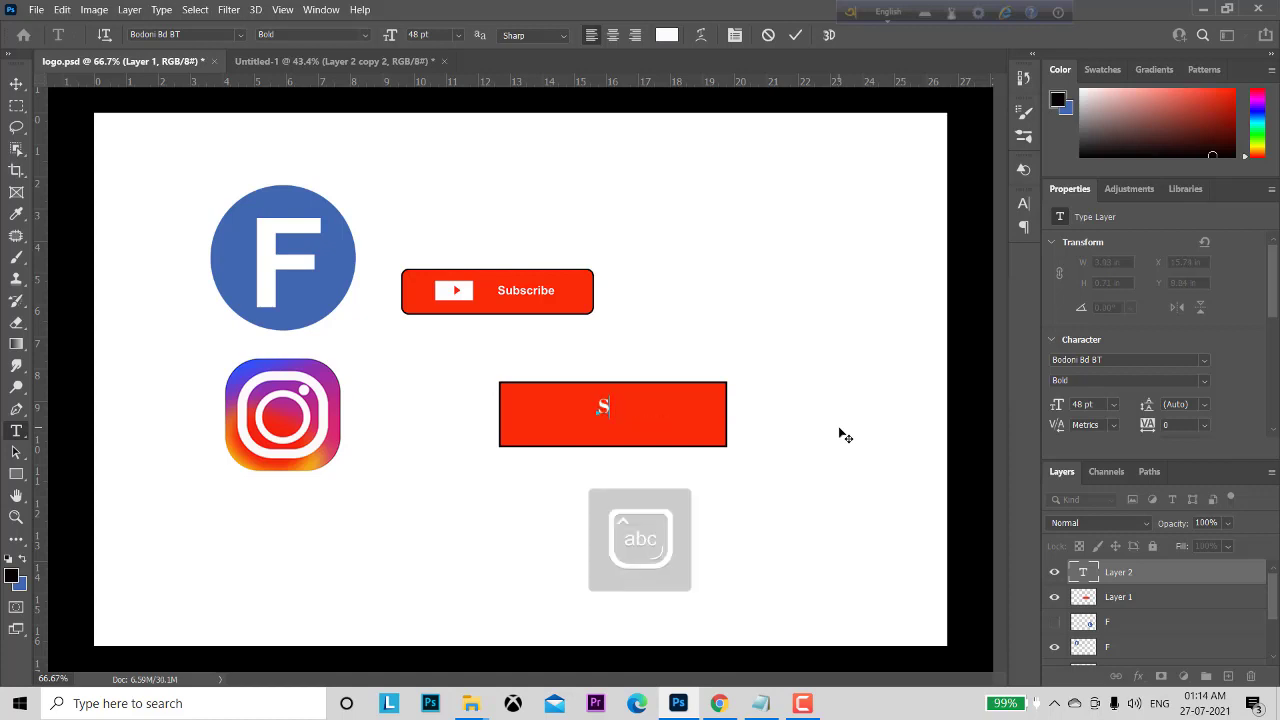
{"action": "type", "text": "ubscribe"}
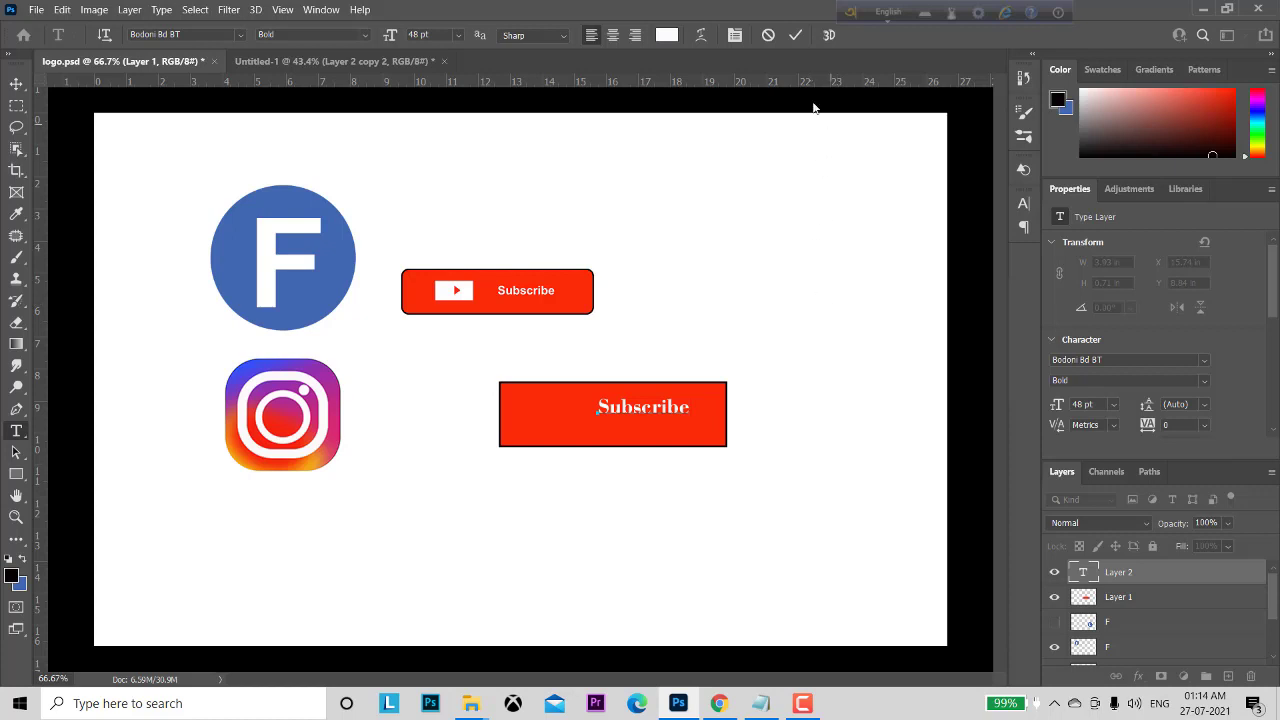
{"action": "left_click", "coordinate": [795, 35]}
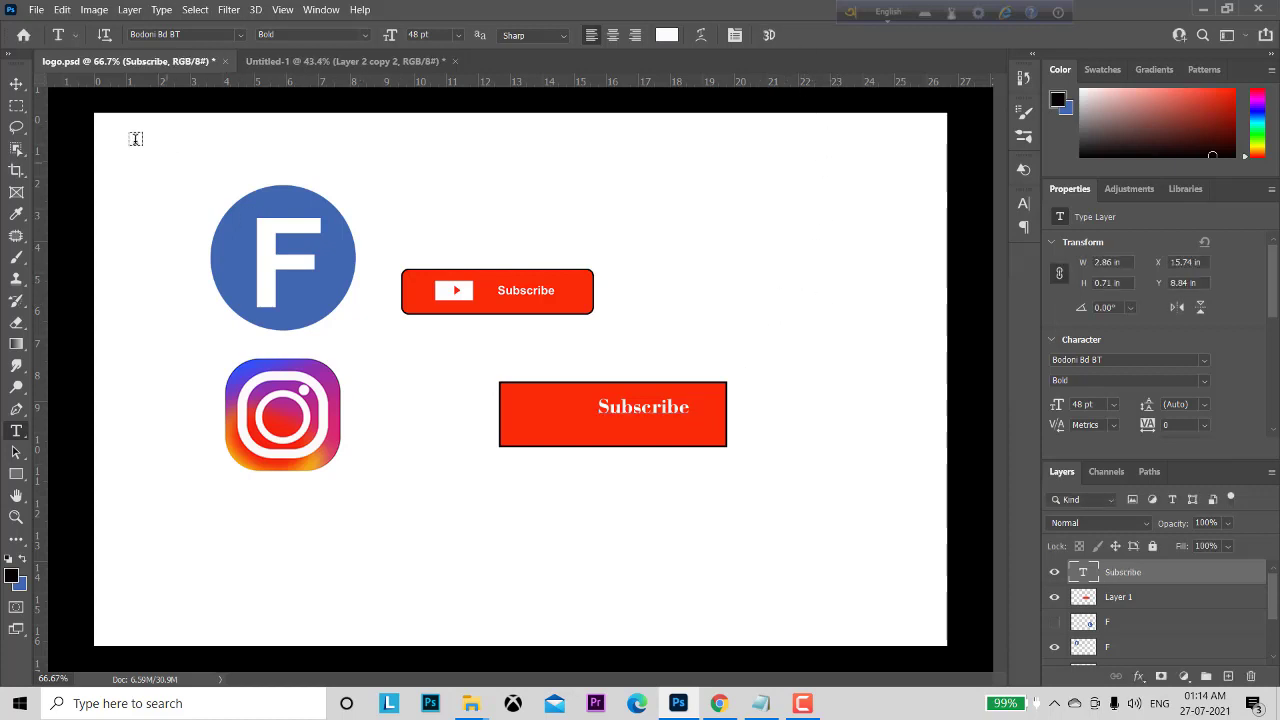
Nudge the Subscribe text down and right to centre it in the rectangle.
{"action": "left_click", "coordinate": [16, 84]}
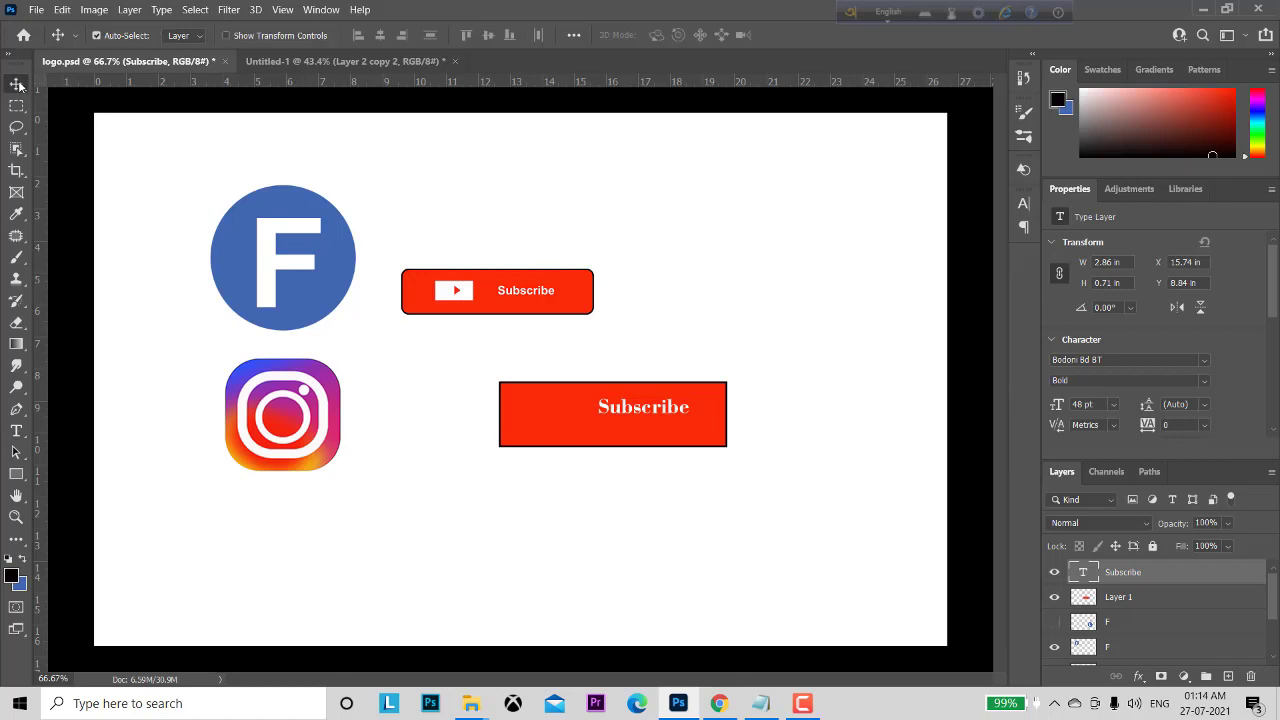
{"action": "left_click", "coordinate": [785, 273]}
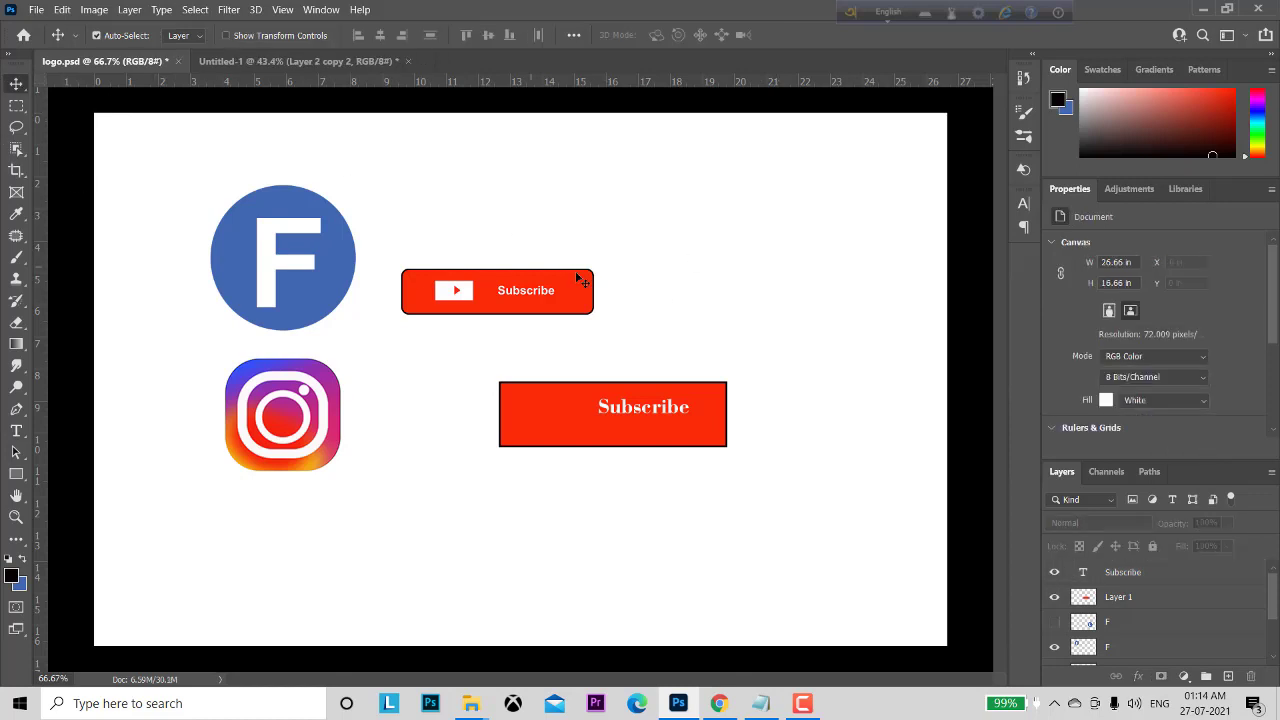
{"action": "left_click", "coordinate": [1170, 572]}
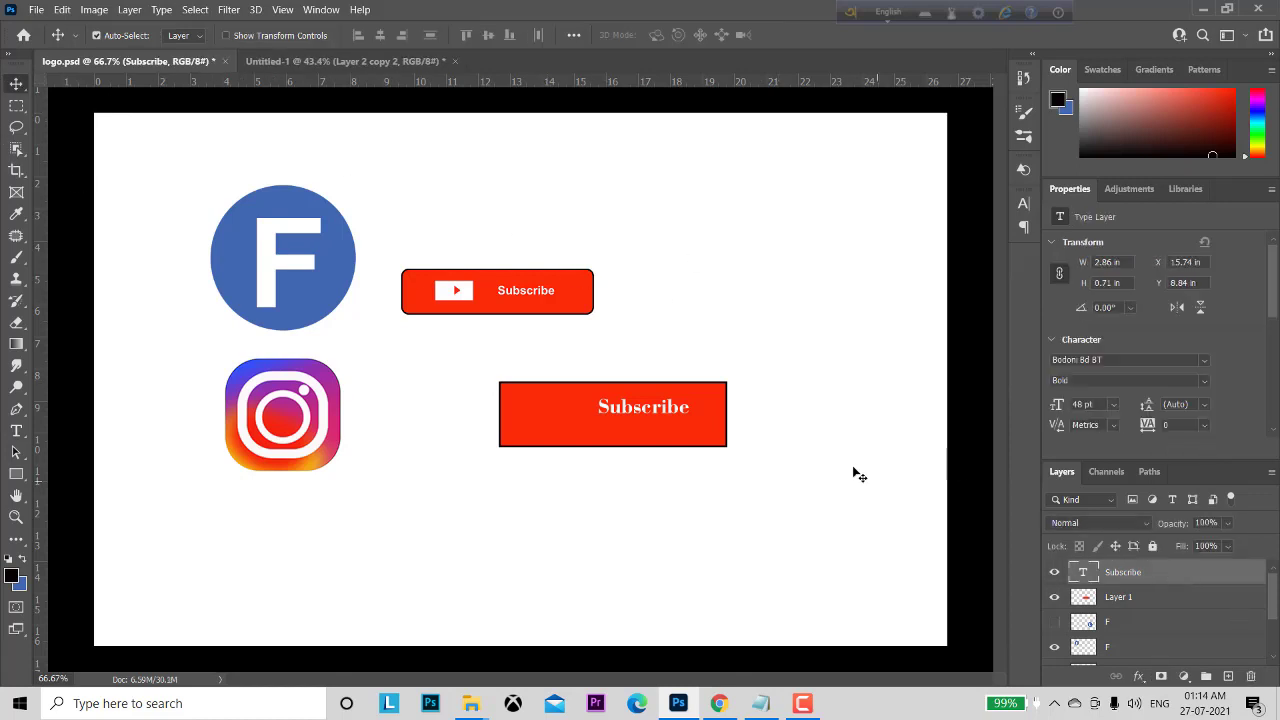
{"action": "key", "text": "Down"}
{"action": "key", "text": "Down"}
{"action": "key", "text": "Down"}
{"action": "key", "text": "Down"}
{"action": "key", "text": "Down"}
{"action": "key", "text": "Down"}
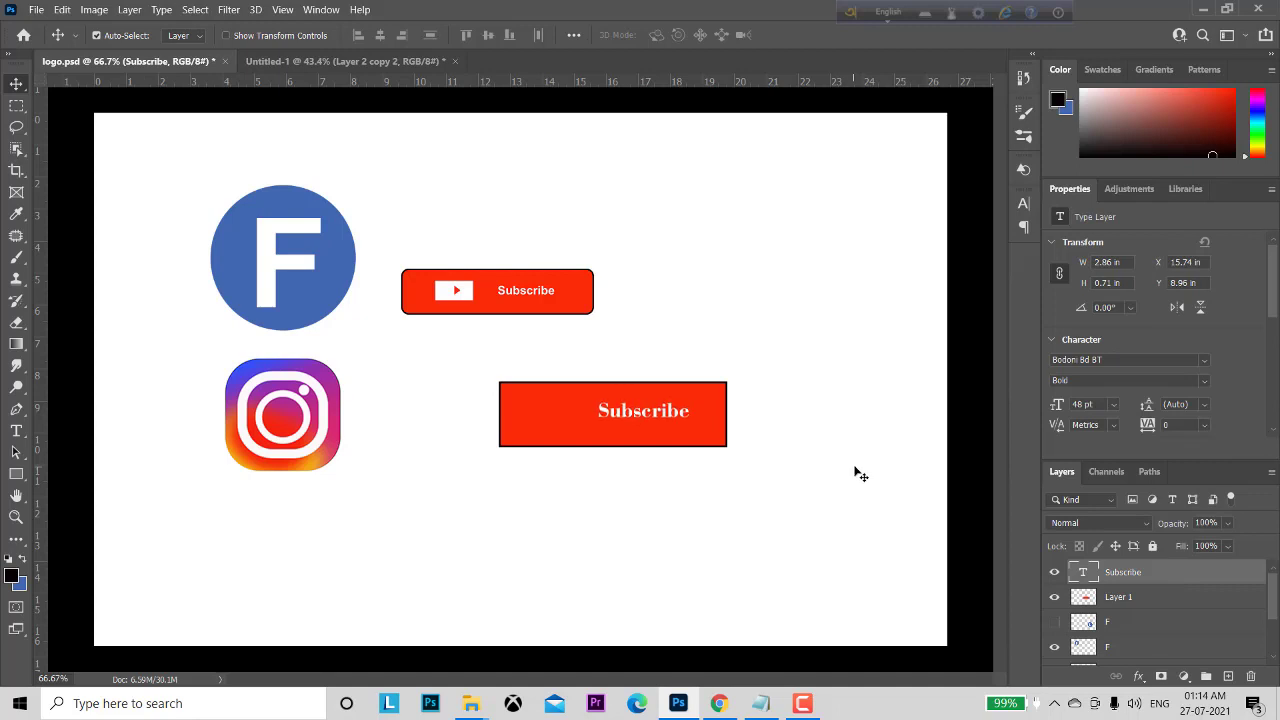
{"action": "key", "text": "Down"}
{"action": "key", "text": "Down"}
{"action": "key", "text": "Right"}
{"action": "key", "text": "Right"}
{"action": "key", "text": "Right"}
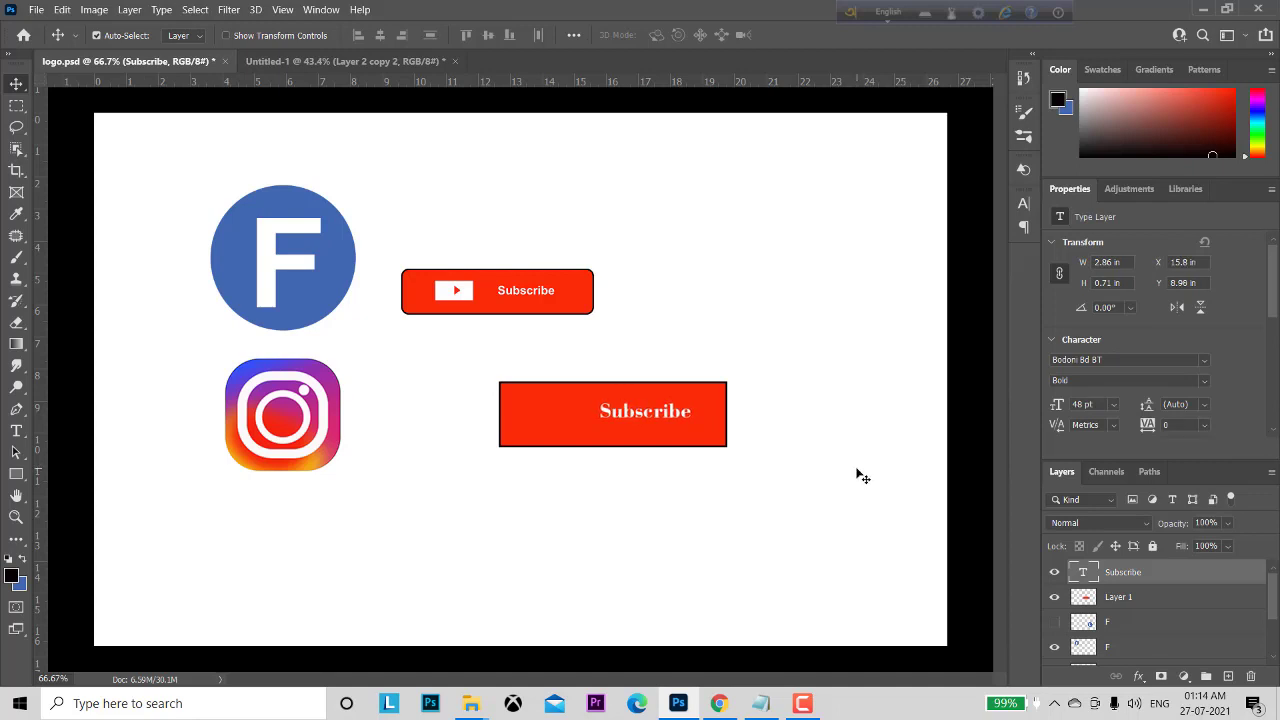
{"action": "key", "text": "Right"}
{"action": "key", "text": "Right"}
{"action": "key", "text": "Right"}
{"action": "key", "text": "Right"}
{"action": "key", "text": "Down"}
{"action": "key", "text": "Down"}
{"action": "key", "text": "Down"}
{"action": "key", "text": "Down"}
{"action": "key", "text": "Down"}
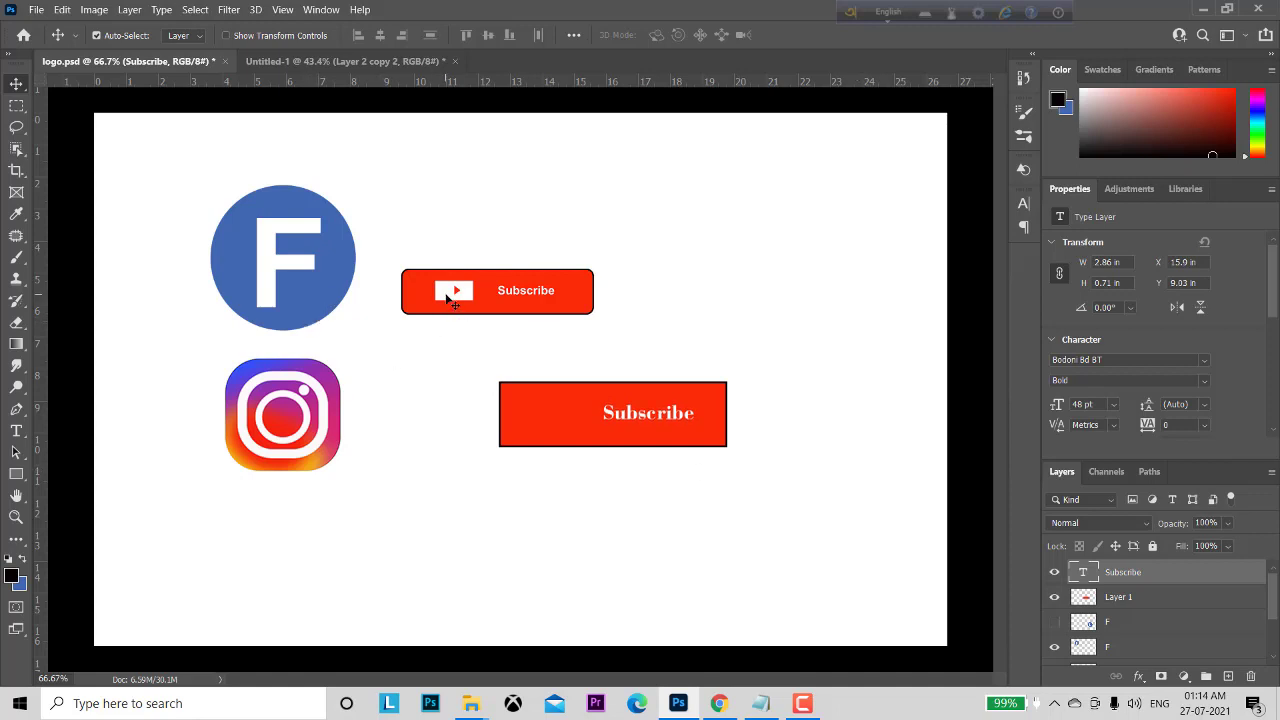
On Layer 1, select a small box area left of Subscribe inside the red button.
{"action": "left_click", "coordinate": [1055, 597]}
{"action": "left_click", "coordinate": [1055, 597]}
{"action": "left_click", "coordinate": [1143, 597]}
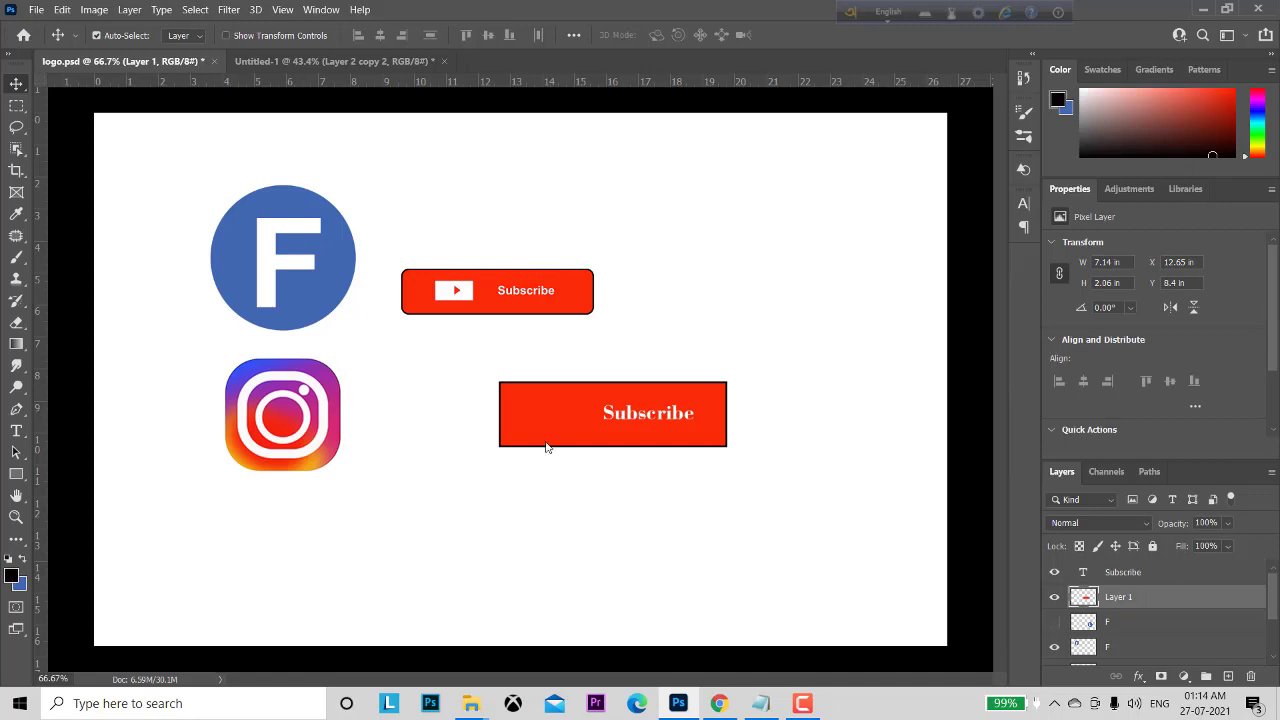
{"action": "left_click", "coordinate": [19, 106]}
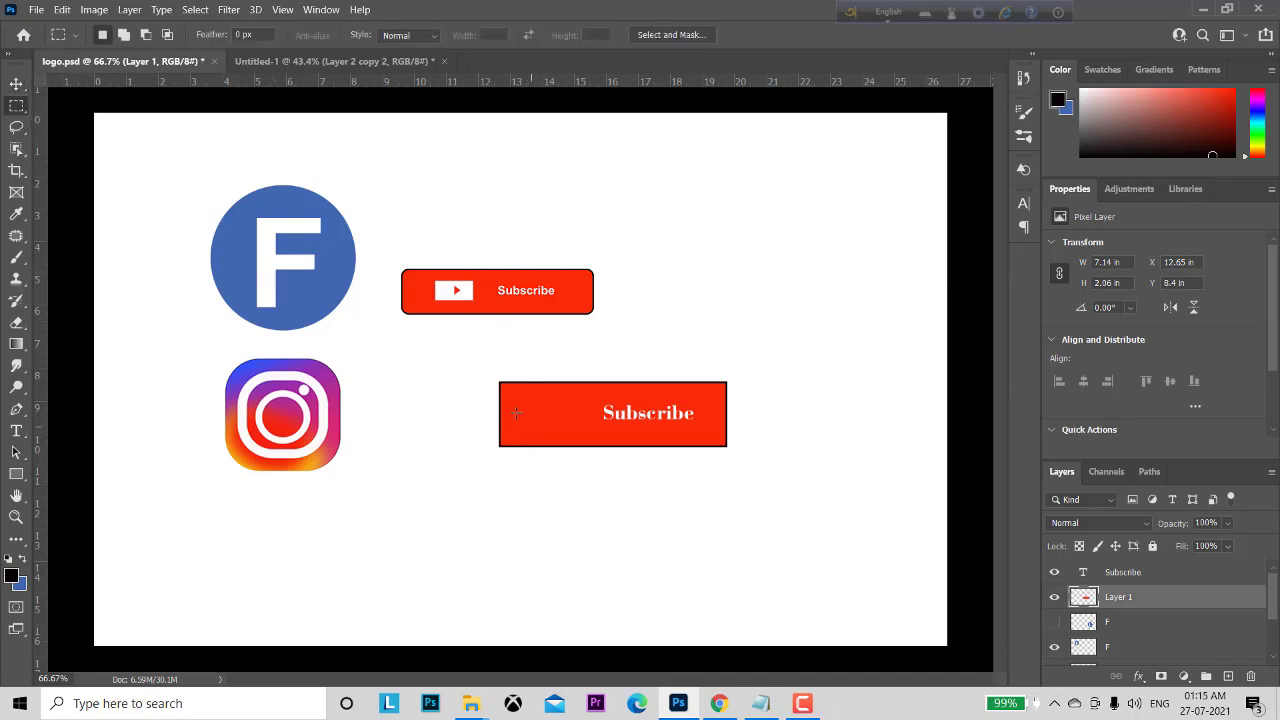
{"action": "left_click_drag", "start_coordinate": [516, 400], "coordinate": [579, 428]}
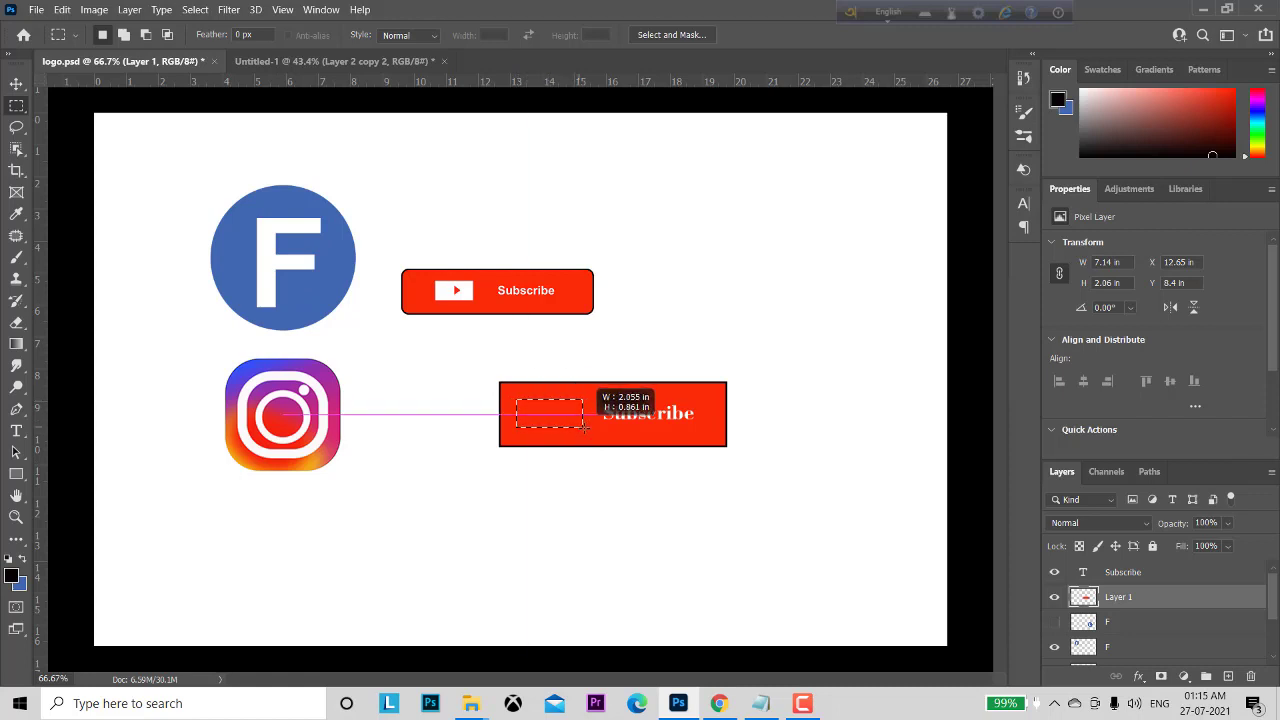
{"action": "left_click_drag", "start_coordinate": [579, 428], "coordinate": [586, 430]}
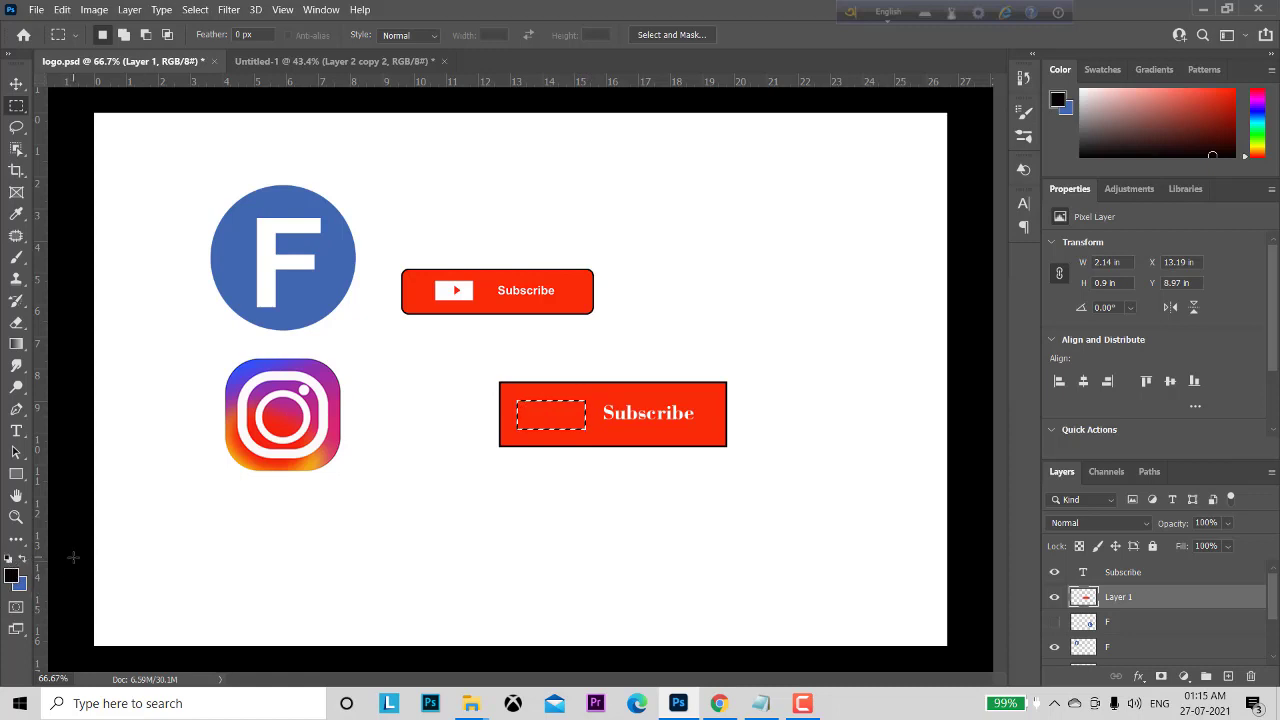
Fill the selected area with white, deselect, and zoom in to check the button.
{"action": "key", "text": "d"}
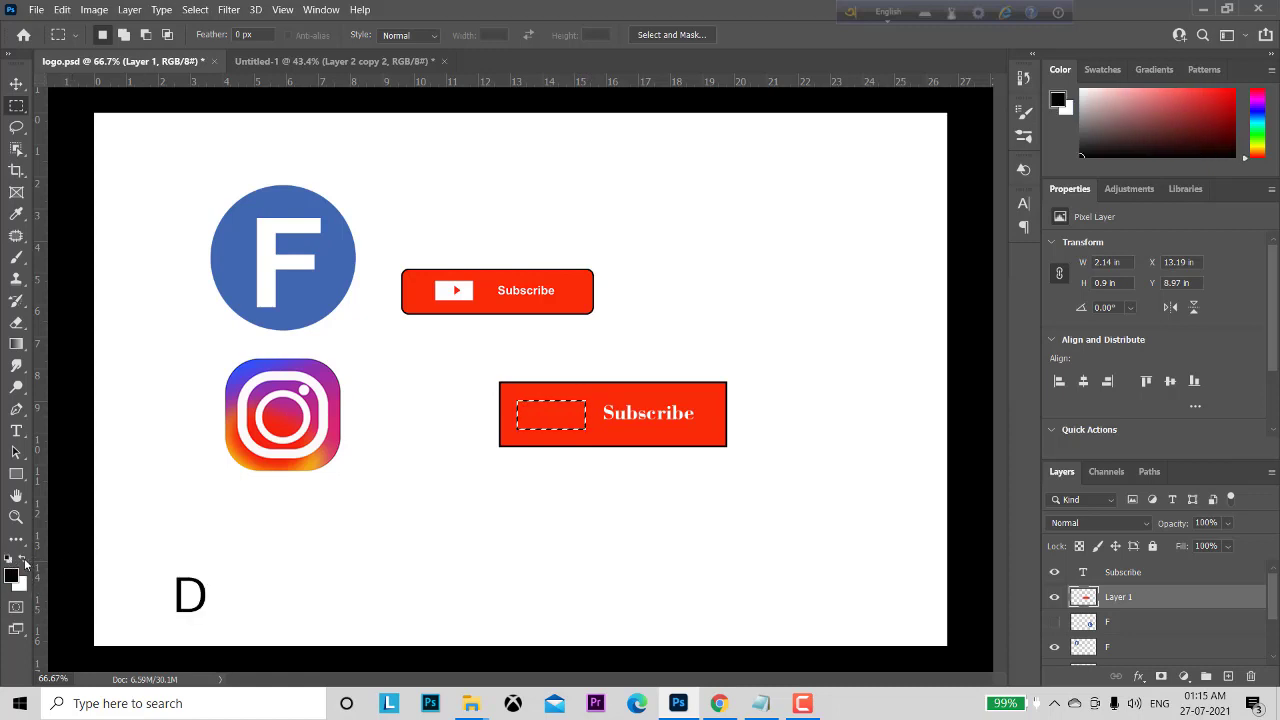
{"action": "left_click", "coordinate": [24, 561]}
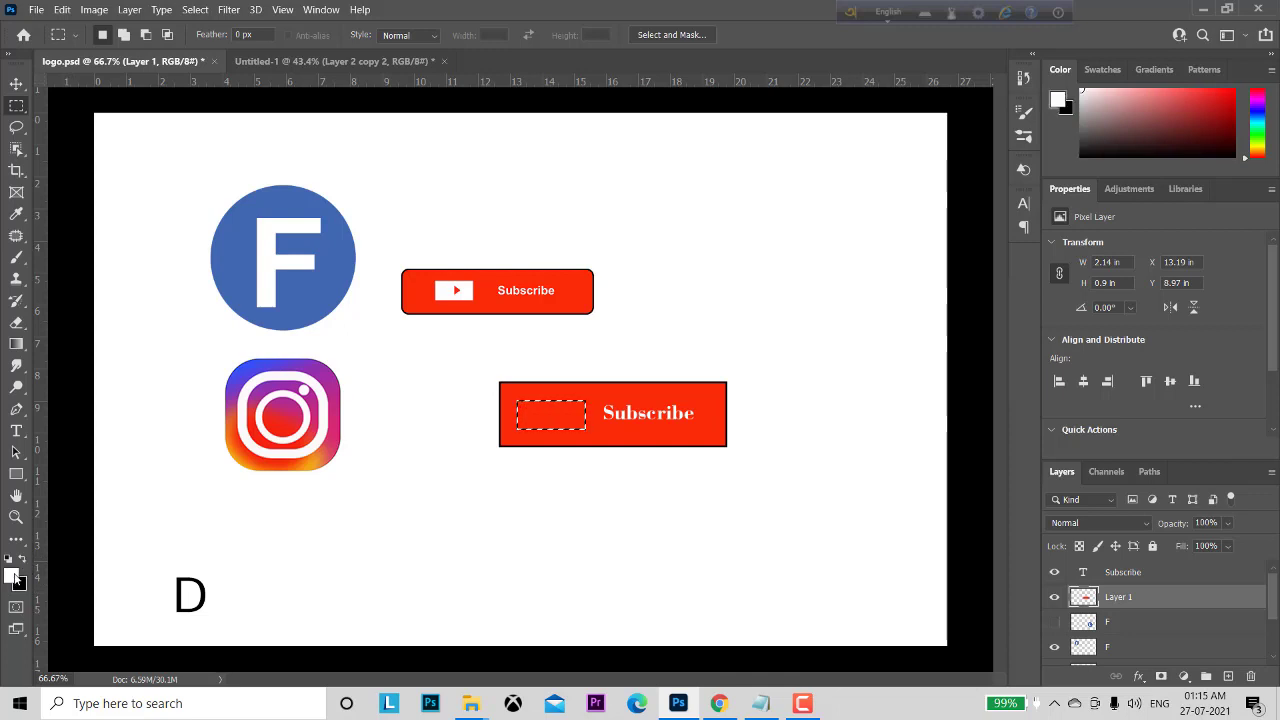
{"action": "key", "text": "x"}
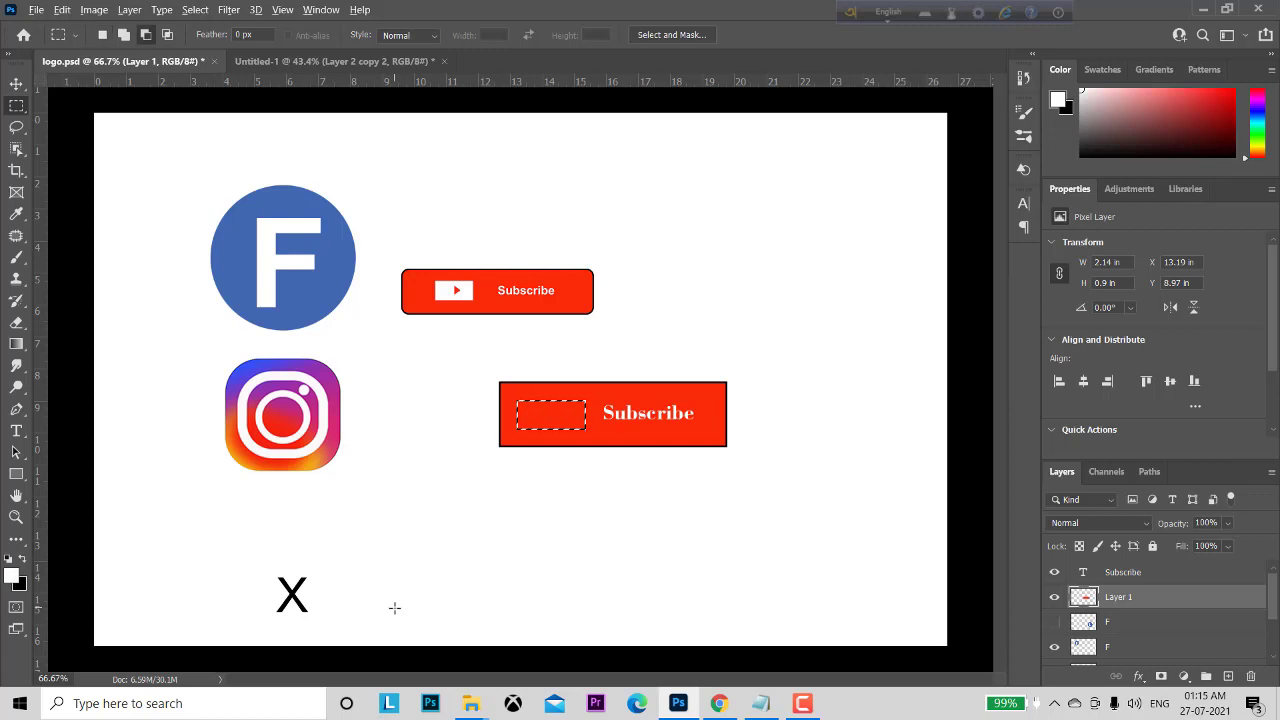
{"action": "key", "text": "alt+BackSpace"}
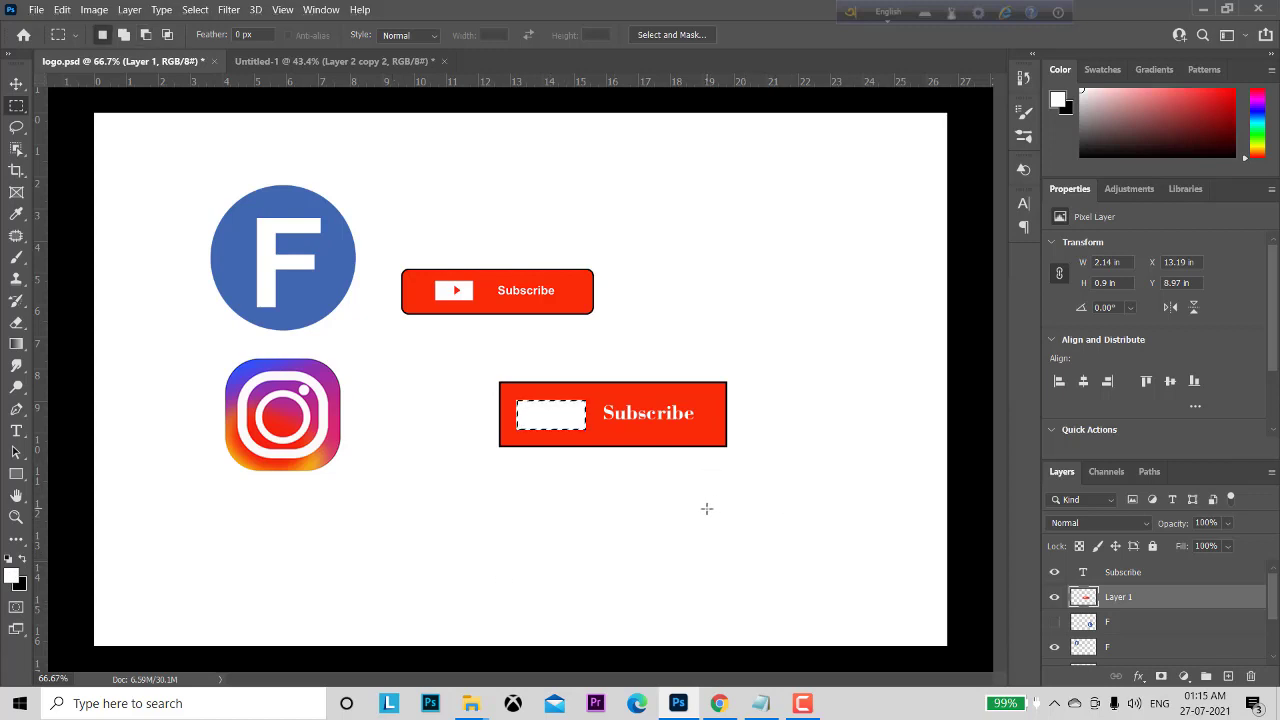
{"action": "key", "text": "ctrl+d"}
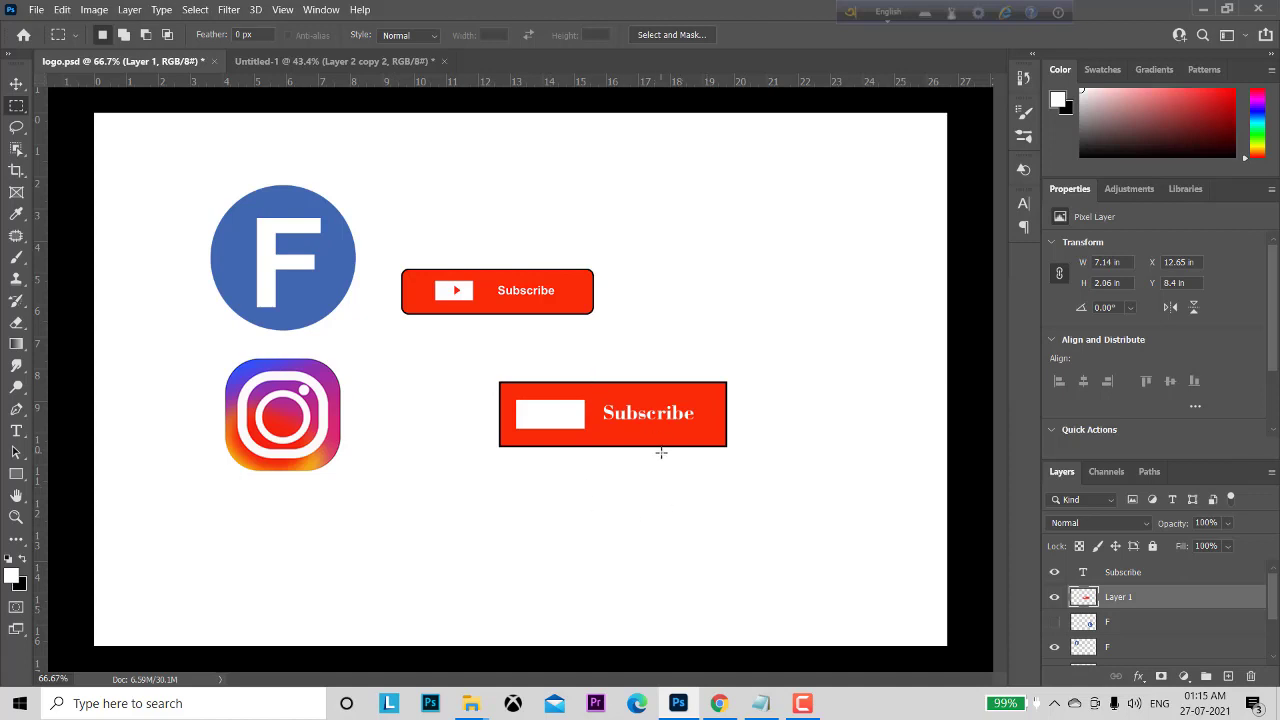
{"action": "key", "text": "ctrl+plus"}
{"action": "key", "text": "ctrl+plus"}
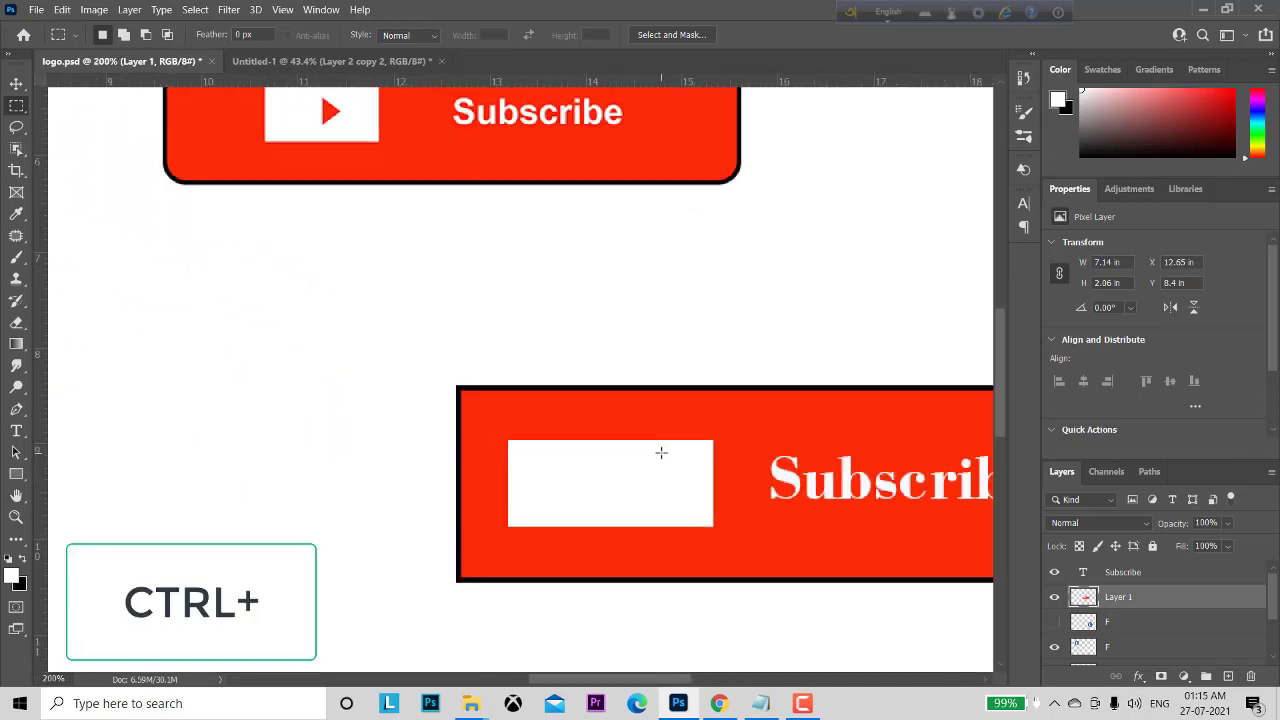
{"action": "left_click_drag", "start_coordinate": [727, 594], "coordinate": [671, 540]}
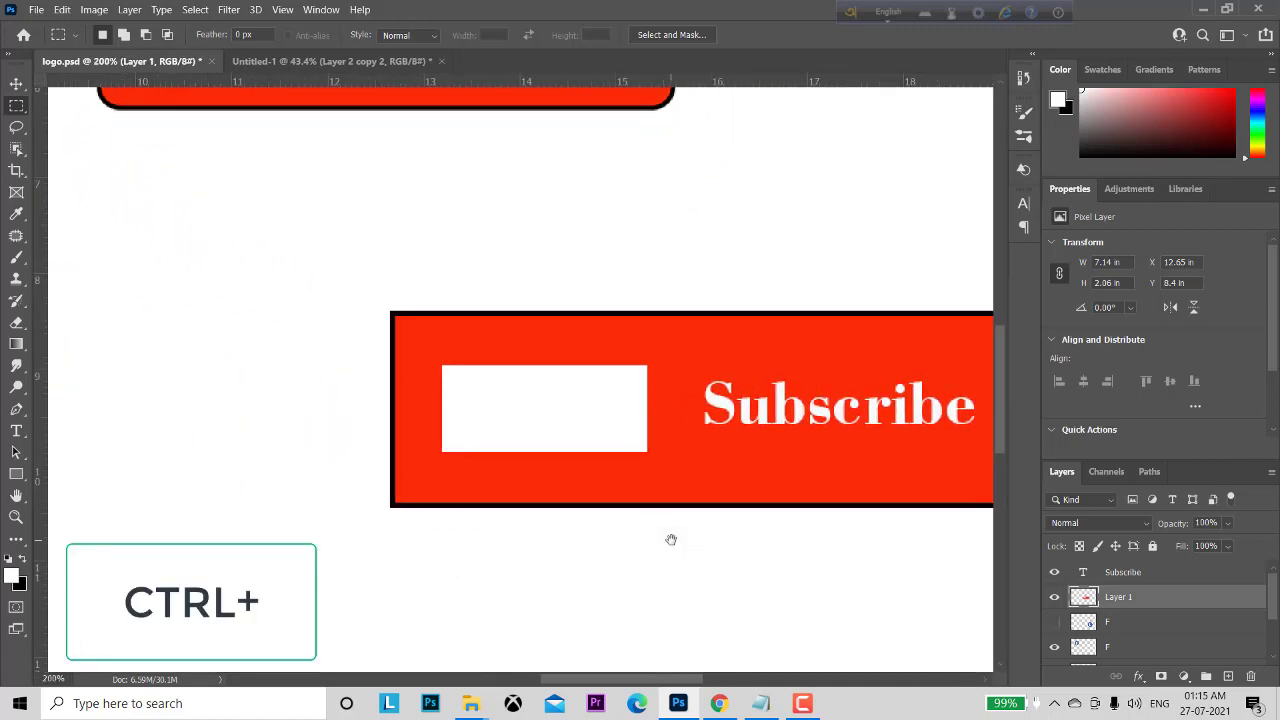
{"action": "key", "text": "ctrl+minus"}
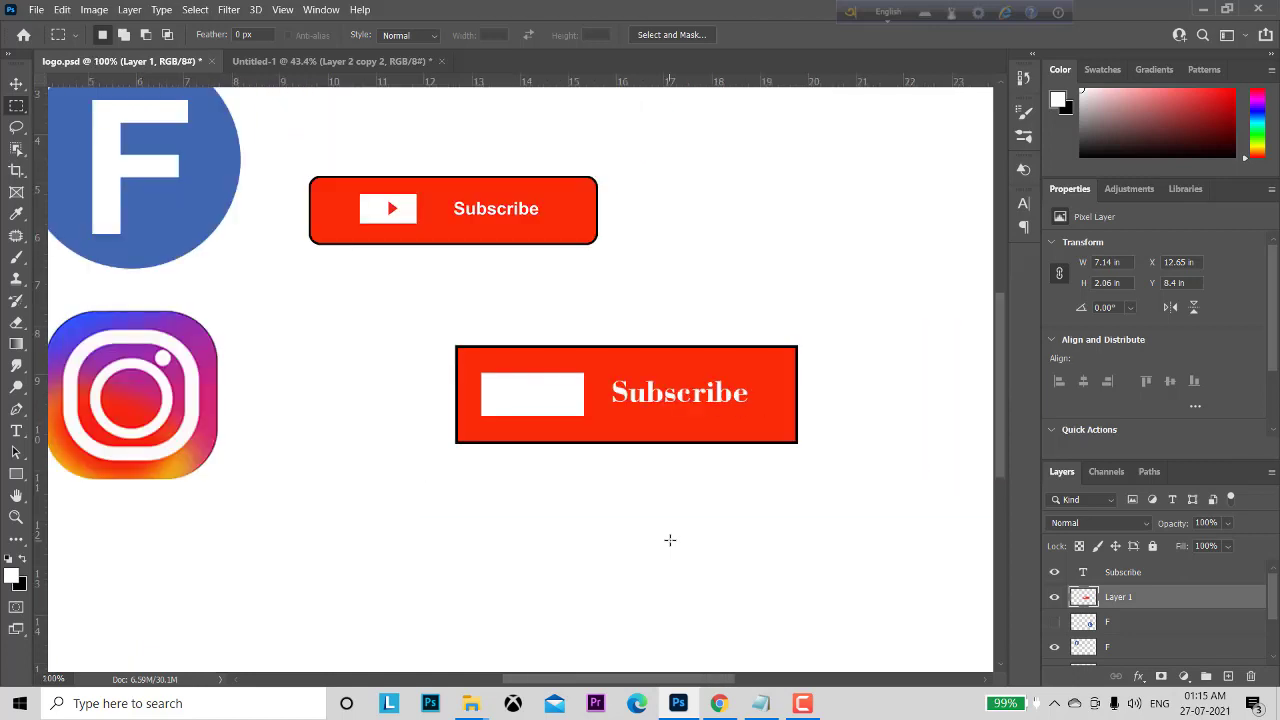
{"action": "key", "text": "ctrl+minus"}
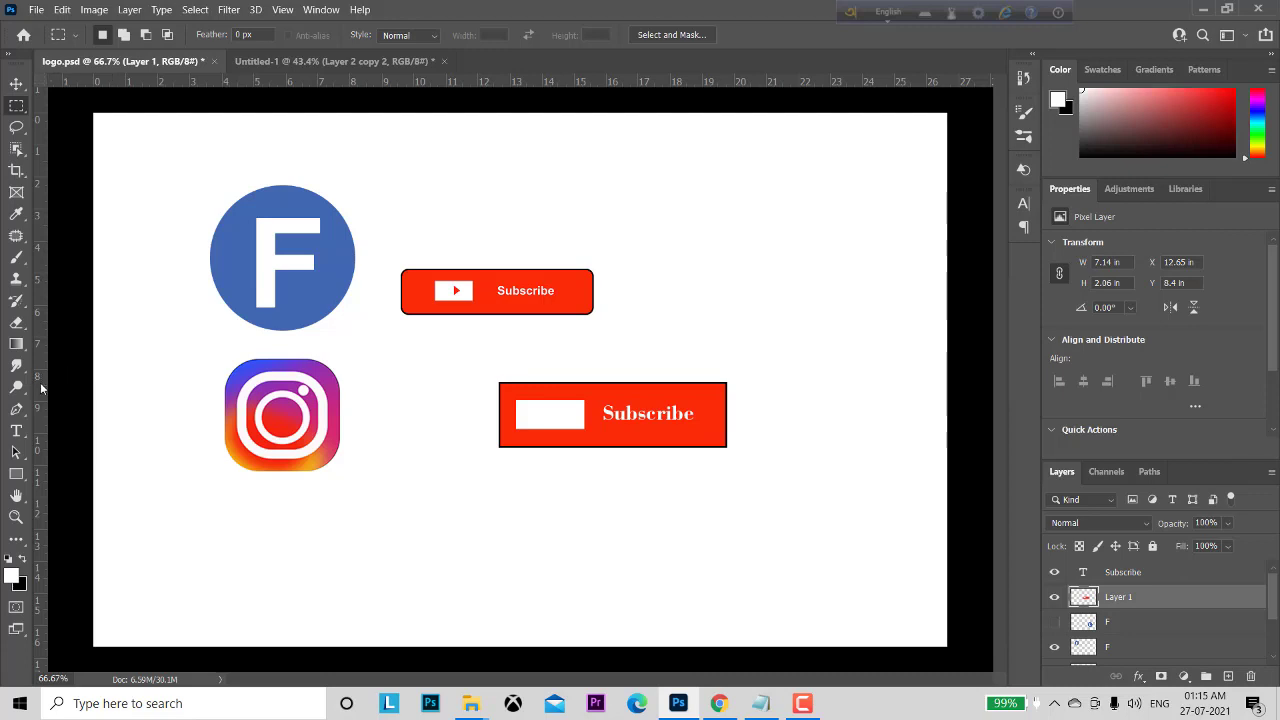
Place vertical and horizontal guides crossing at the white box's centre, then zoom in on it.
{"action": "left_click_drag", "start_coordinate": [41, 388], "coordinate": [550, 416]}
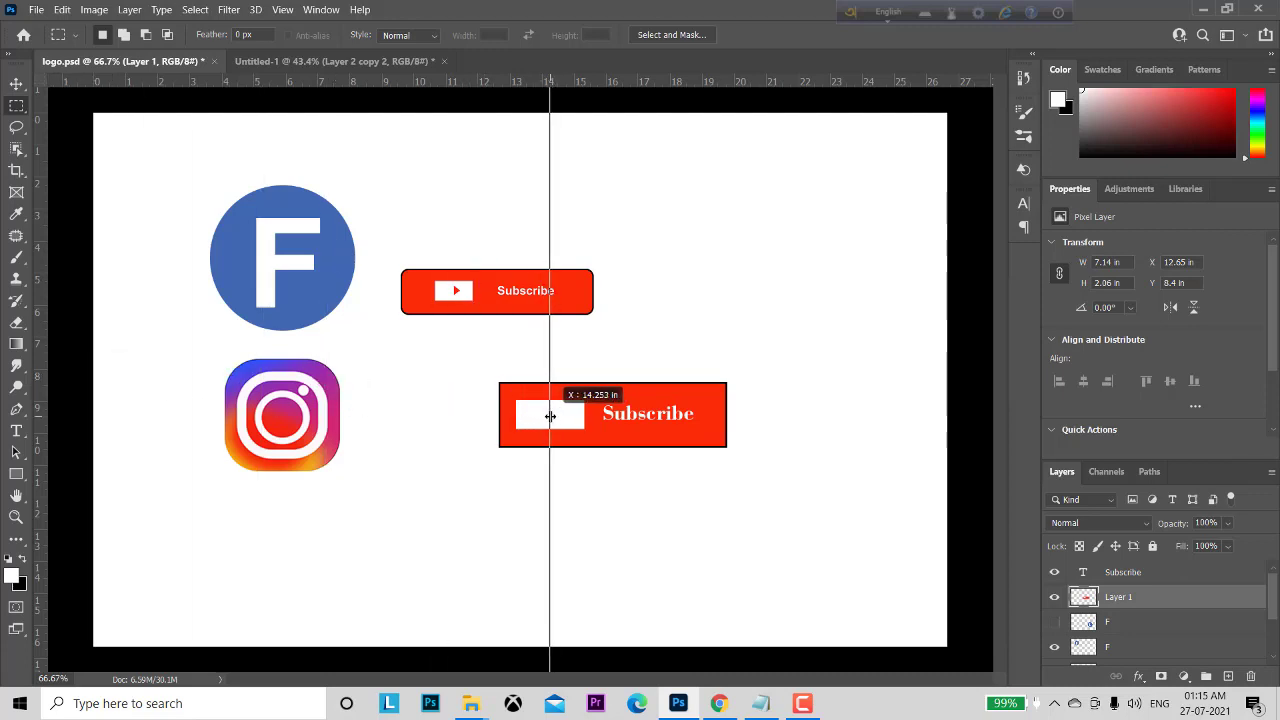
{"action": "left_click_drag", "start_coordinate": [550, 416], "coordinate": [550, 416]}
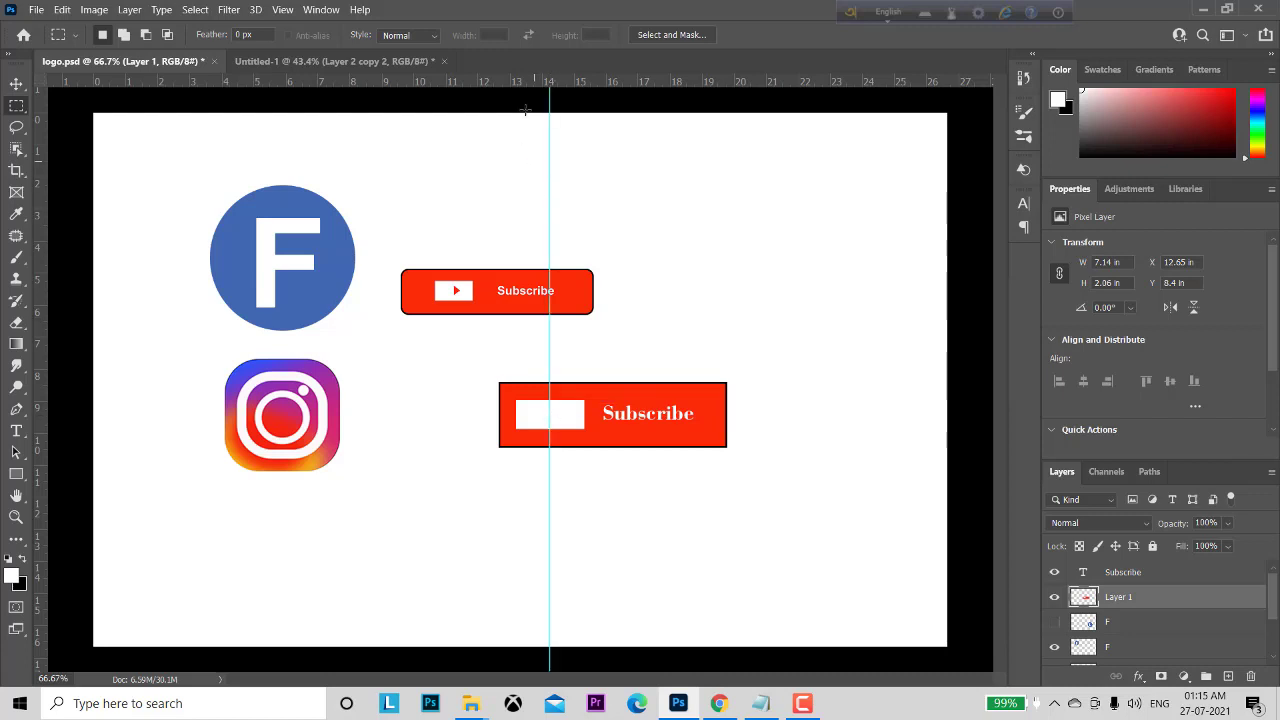
{"action": "mouse_move", "coordinate": [521, 79]}
{"action": "left_mouse_down"}
{"action": "mouse_move", "coordinate": [532, 64]}
{"action": "mouse_move", "coordinate": [530, 421]}
{"action": "left_mouse_up"}
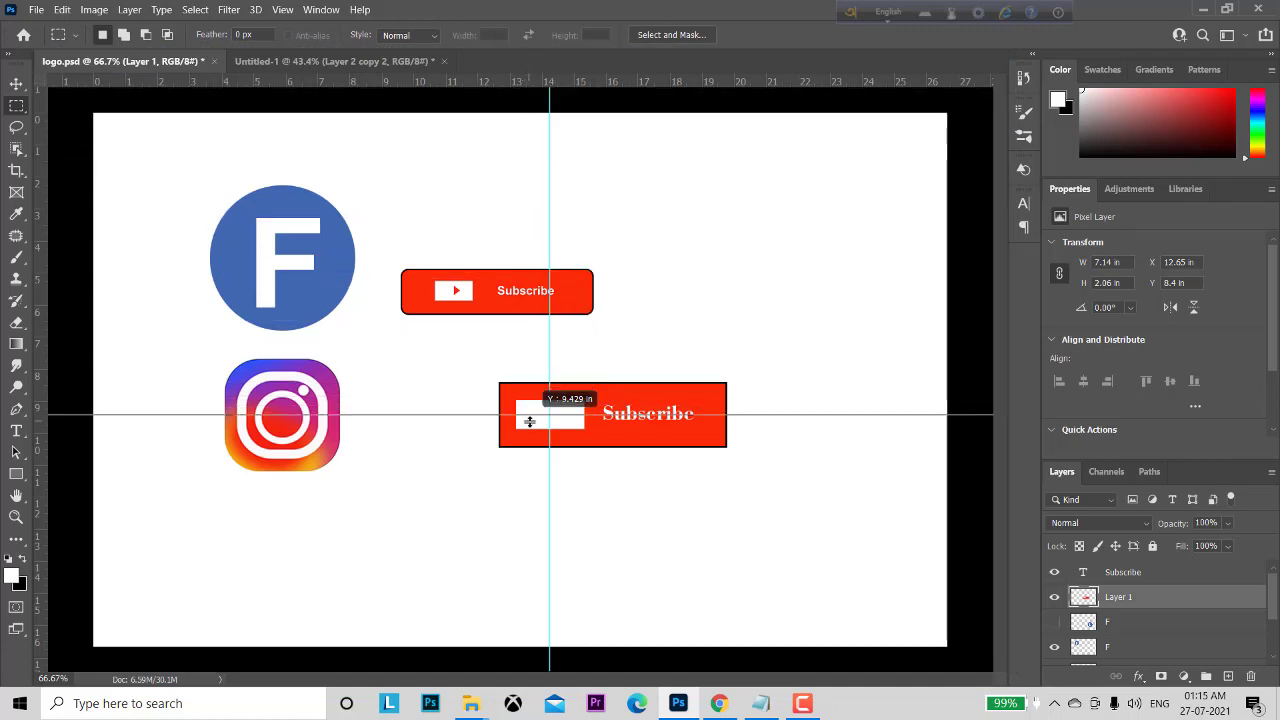
{"action": "left_click_drag", "start_coordinate": [530, 421], "coordinate": [530, 421]}
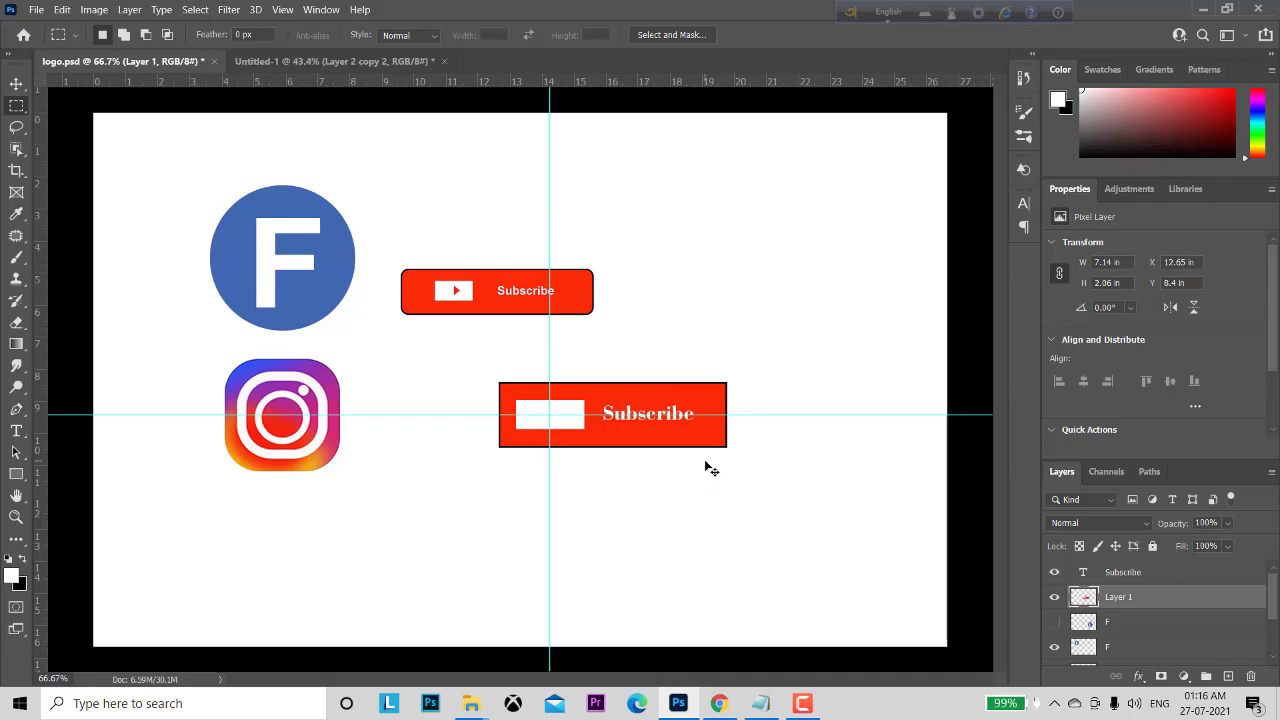
{"action": "scroll", "coordinate": [705, 462], "scroll_direction": "up", "scroll_amount": 2}
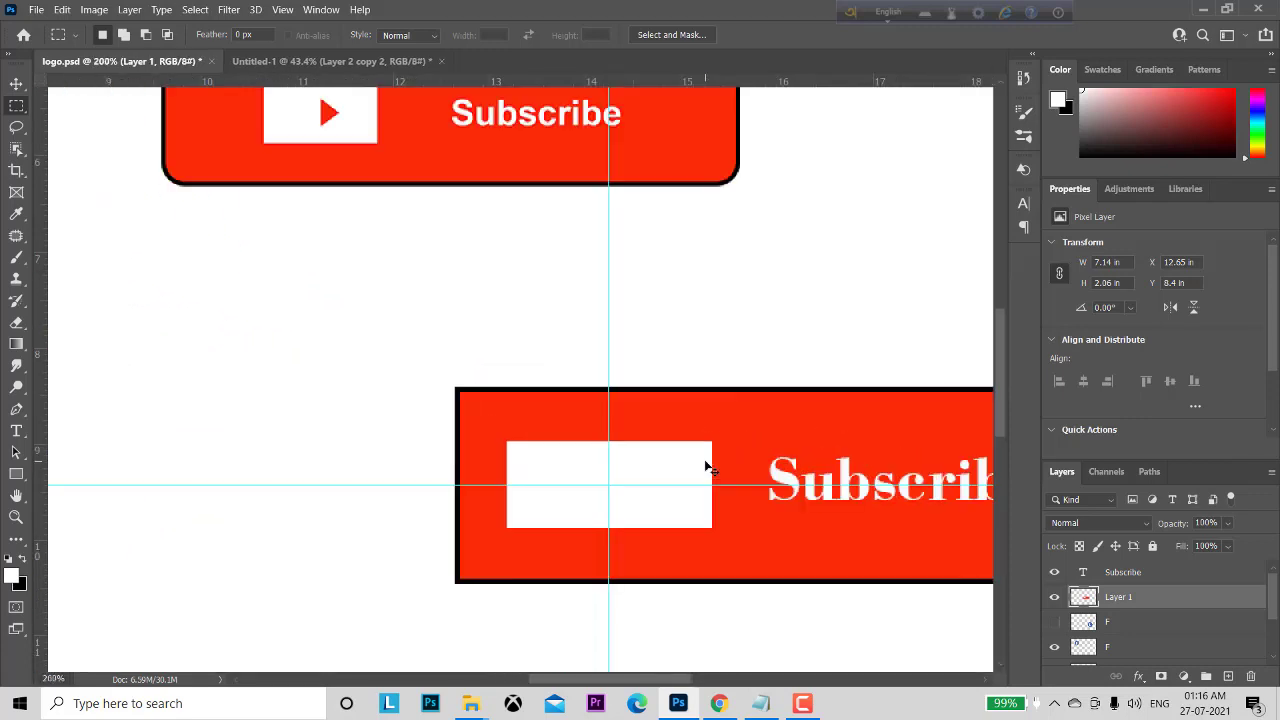
{"action": "mouse_move", "coordinate": [754, 606]}
{"action": "left_mouse_down"}
{"action": "mouse_move", "coordinate": [663, 597]}
{"action": "mouse_move", "coordinate": [649, 608]}
{"action": "left_mouse_up"}
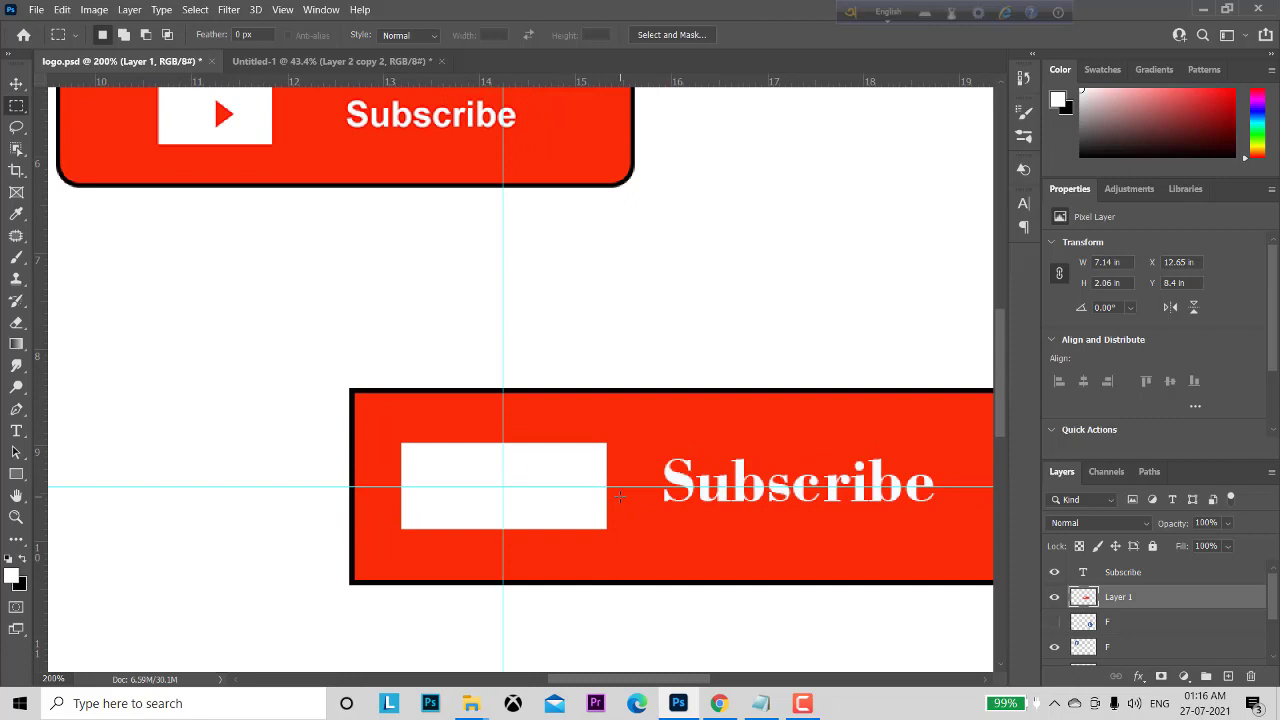
Draw a right-pointing triangle selection inside the white box with the Polygonal Lasso.
{"action": "left_click", "coordinate": [15, 128]}
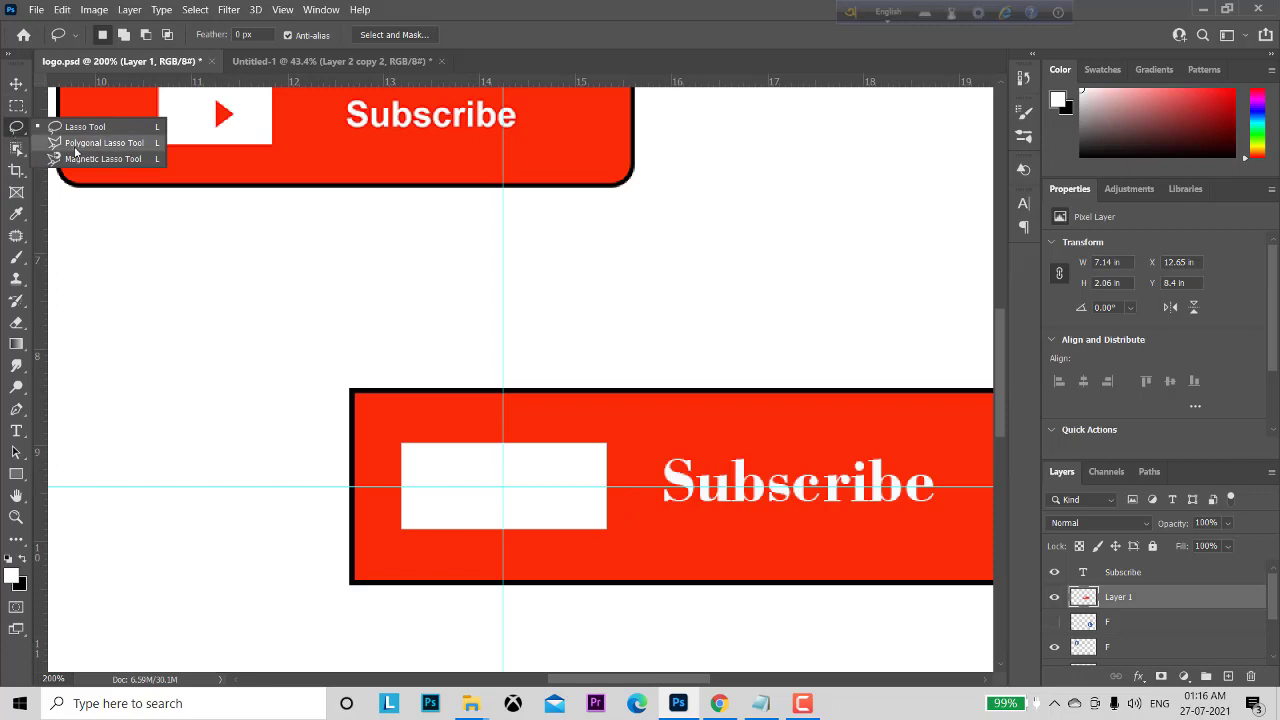
{"action": "left_click", "coordinate": [90, 143]}
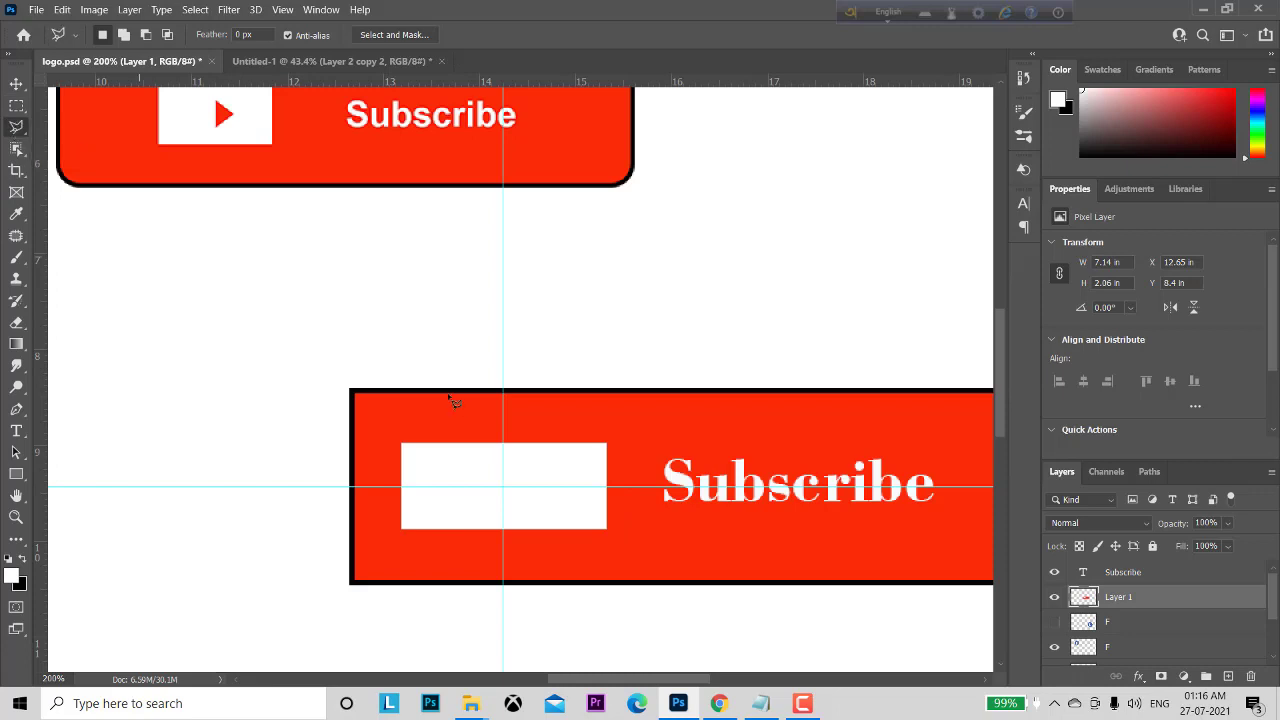
{"action": "left_click", "coordinate": [503, 455]}
{"action": "left_click", "coordinate": [560, 486]}
{"action": "left_click", "coordinate": [503, 513]}
{"action": "left_click", "coordinate": [504, 456]}
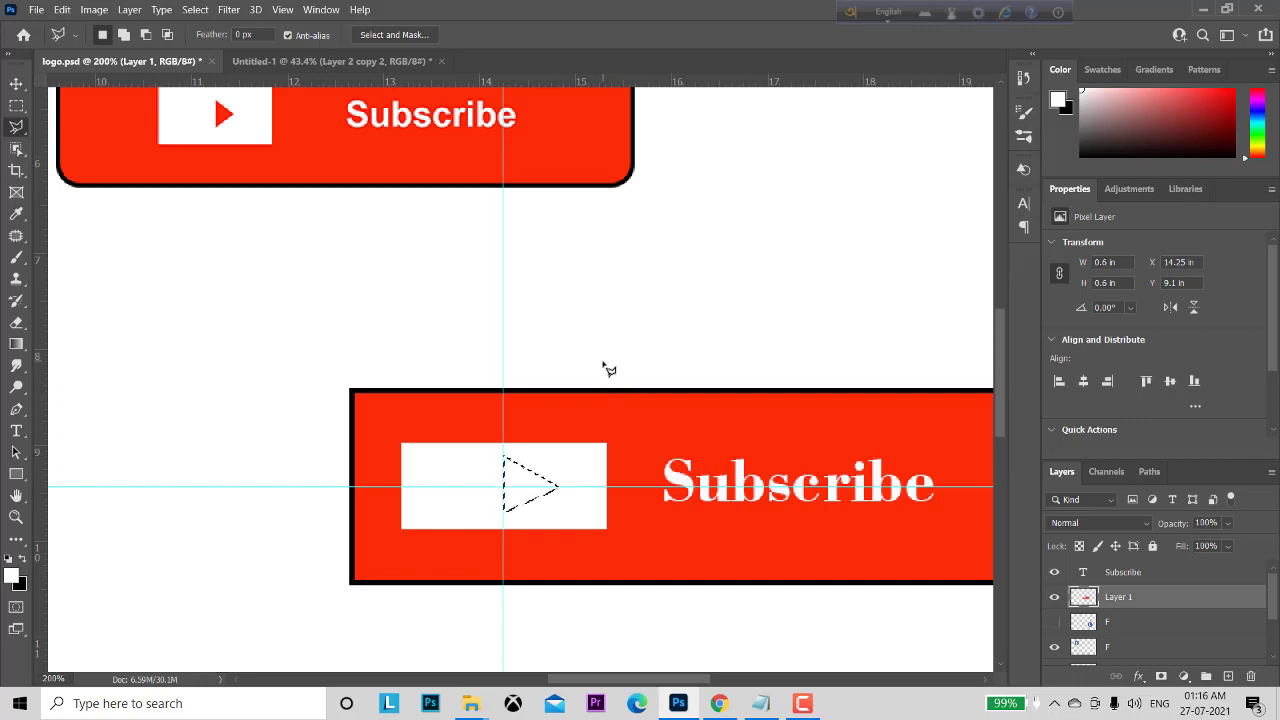
Fill the triangle with the banner's sampled red and deselect it.
{"action": "left_click", "coordinate": [16, 214]}
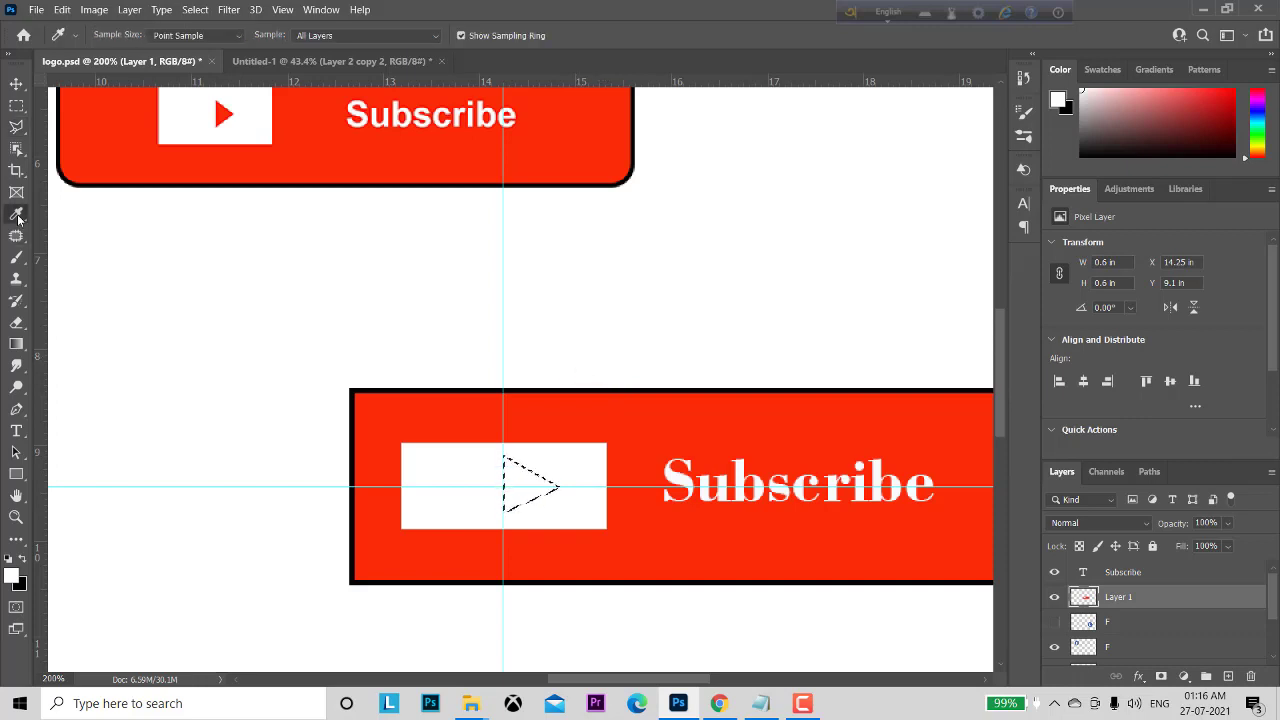
{"action": "left_click", "coordinate": [658, 420]}
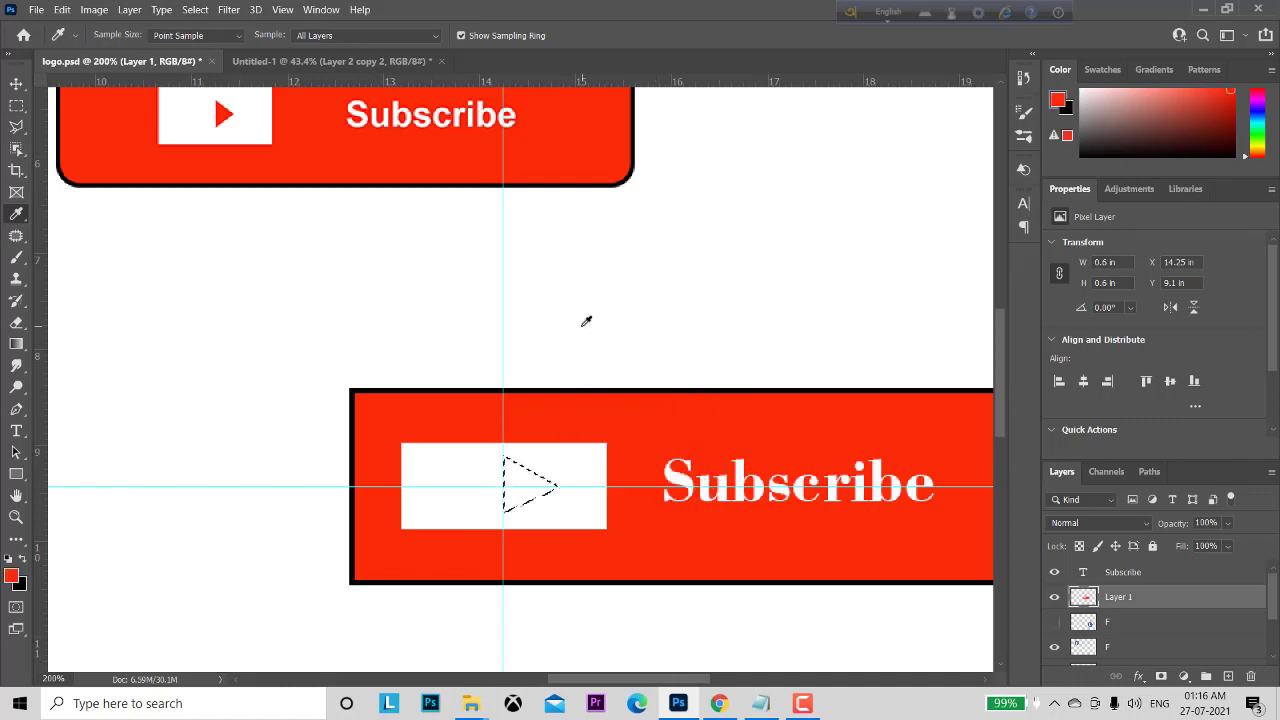
{"action": "key", "text": "alt+BackSpace"}
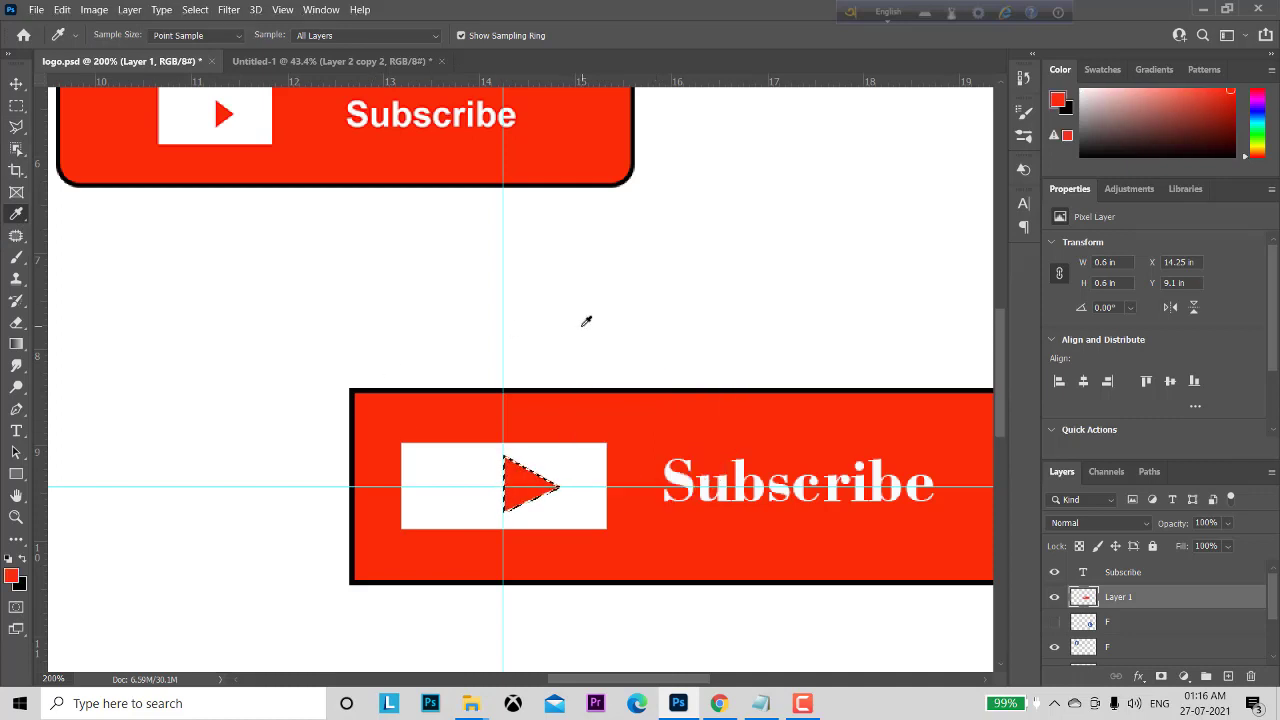
{"action": "key", "text": "ctrl+d"}
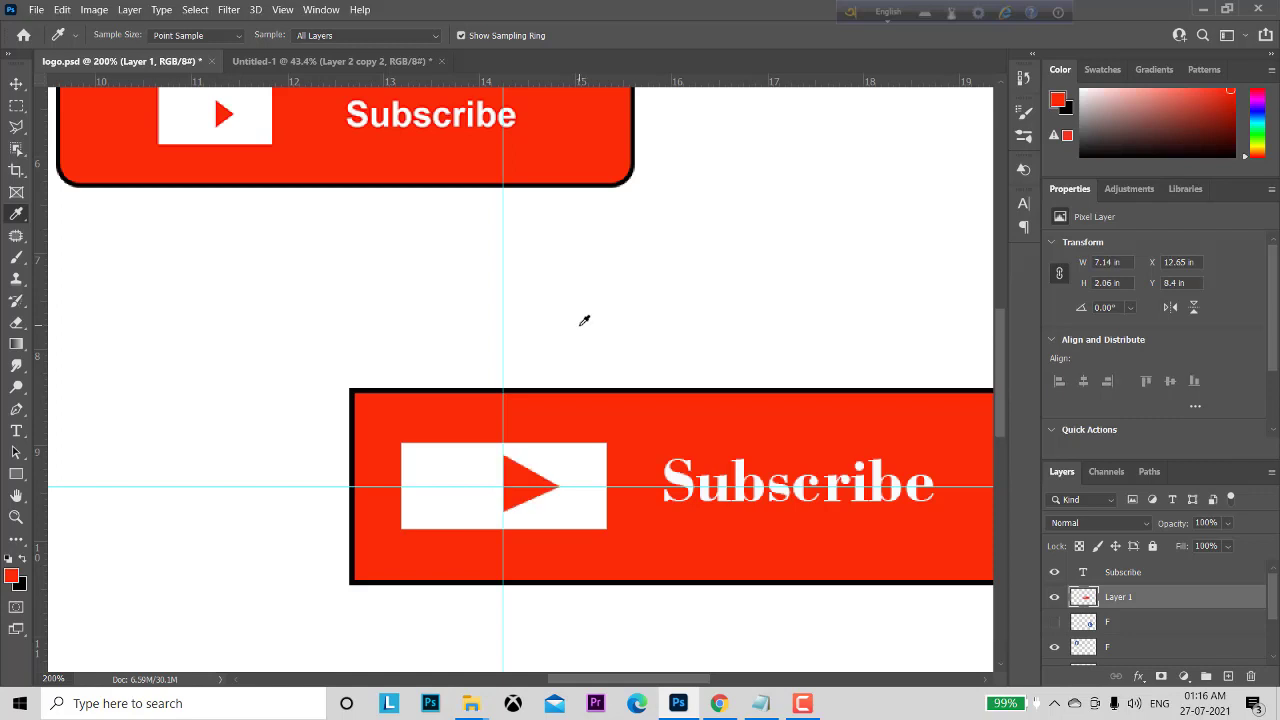
Zoom out, hide the guides, and toggle the Subscribe text layer to check the button.
{"action": "key", "text": "ctrl+minus"}
{"action": "key", "text": "ctrl+minus"}
{"action": "key", "text": "ctrl+minus"}
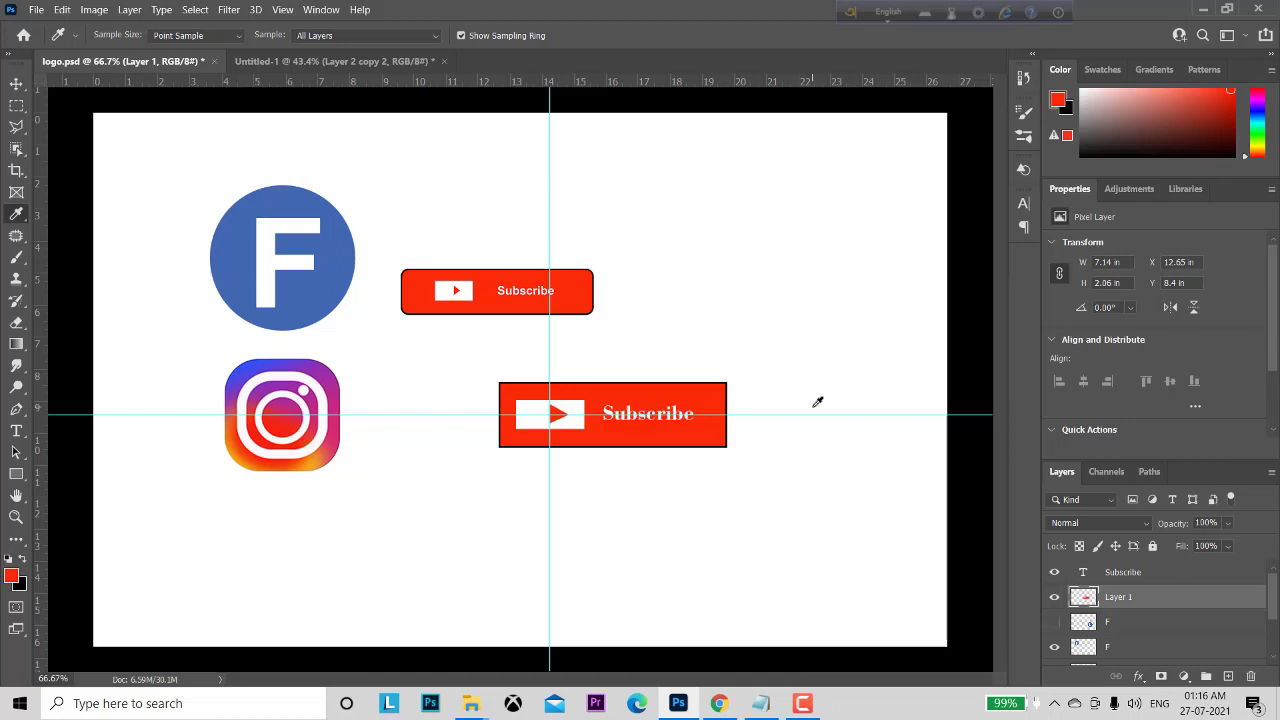
{"action": "key", "text": "ctrl+semicolon"}
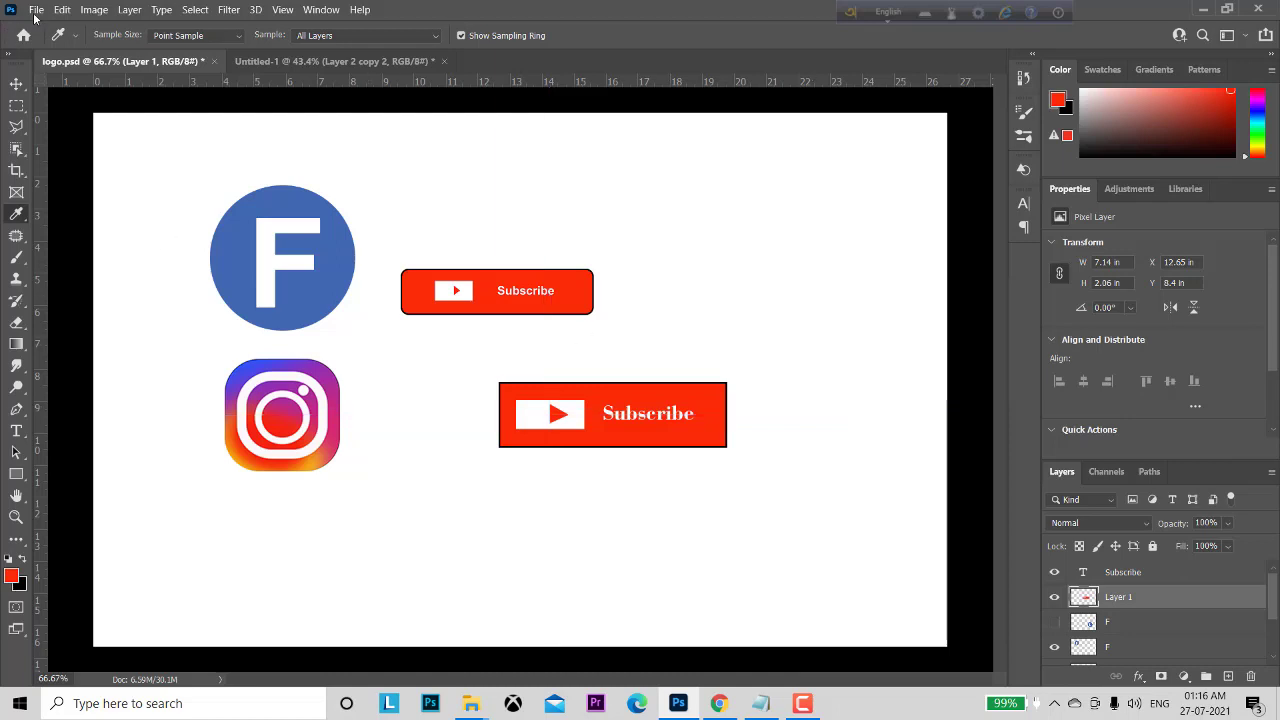
{"action": "left_click", "coordinate": [16, 83]}
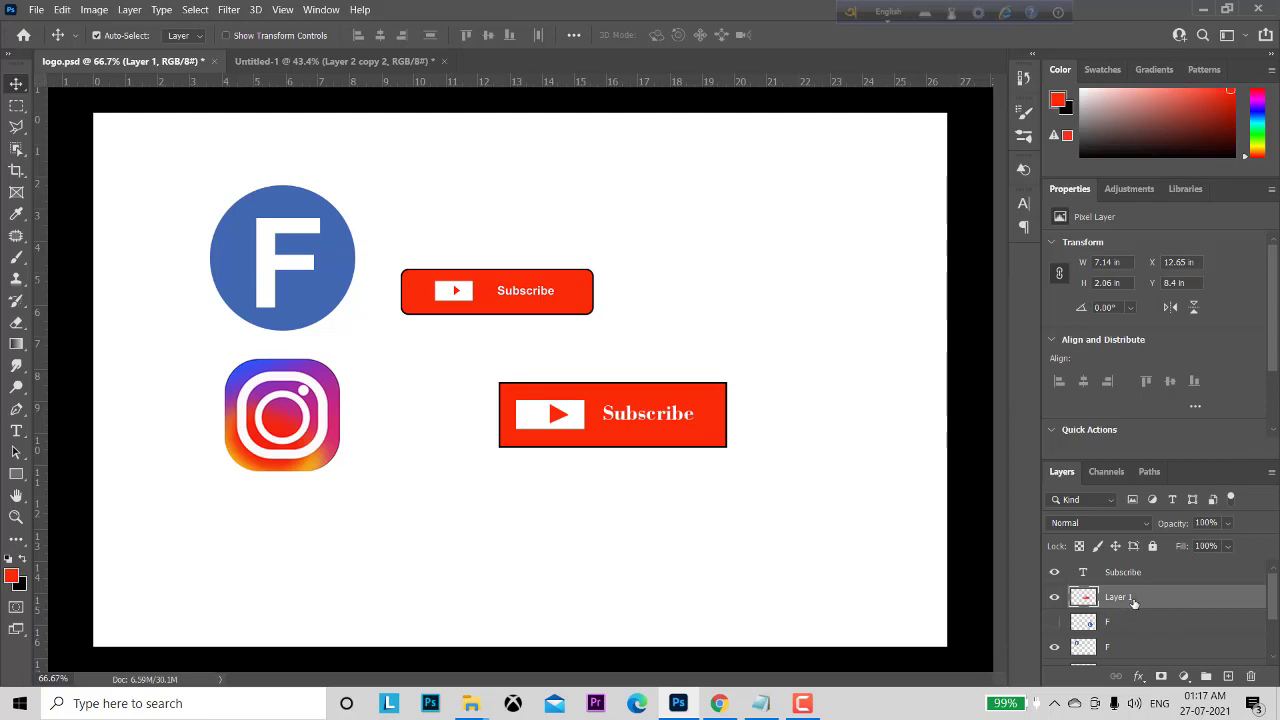
{"action": "left_click", "coordinate": [1054, 573]}
{"action": "left_click", "coordinate": [1054, 573]}
Merge Subscribe and Layer 1 into one Subscribe layer, nudge it slightly up, and hide it.
{"action": "left_click", "coordinate": [1160, 573], "text": "ctrl"}
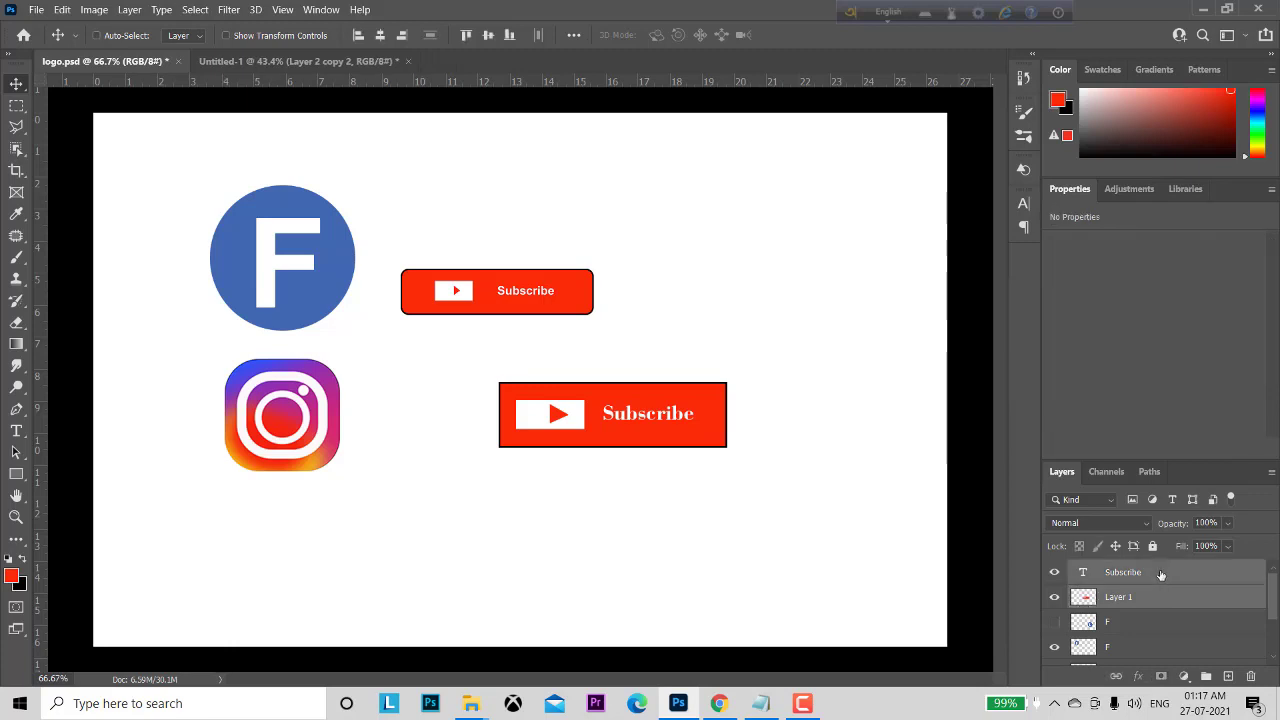
{"action": "key", "text": "ctrl"}
{"action": "left_click", "coordinate": [129, 10]}
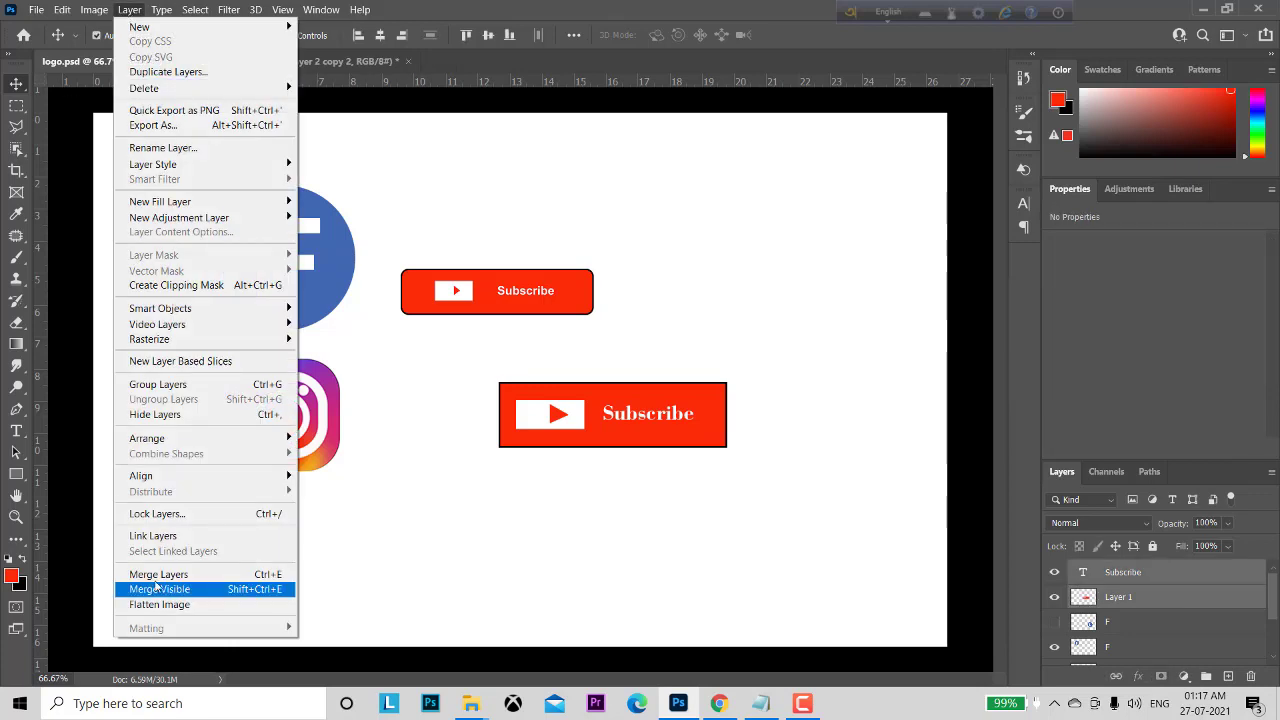
{"action": "left_click", "coordinate": [272, 575]}
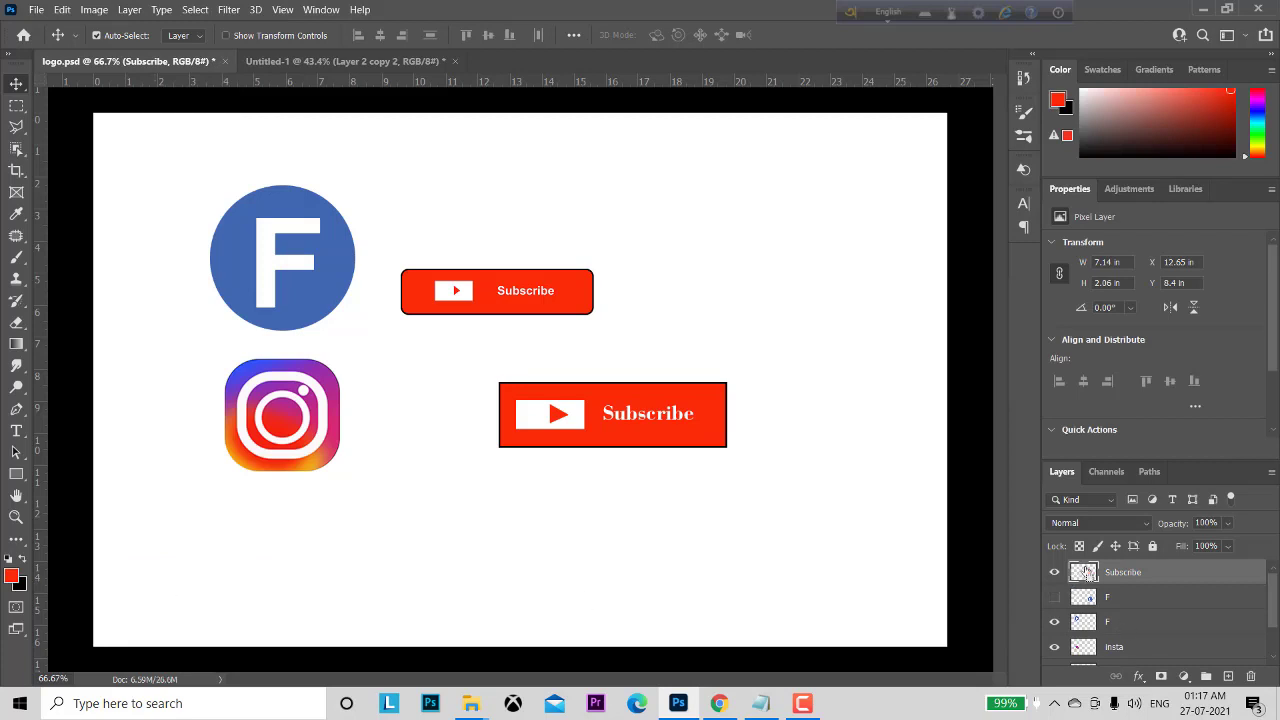
{"action": "left_click", "coordinate": [1084, 572], "text": "ctrl"}
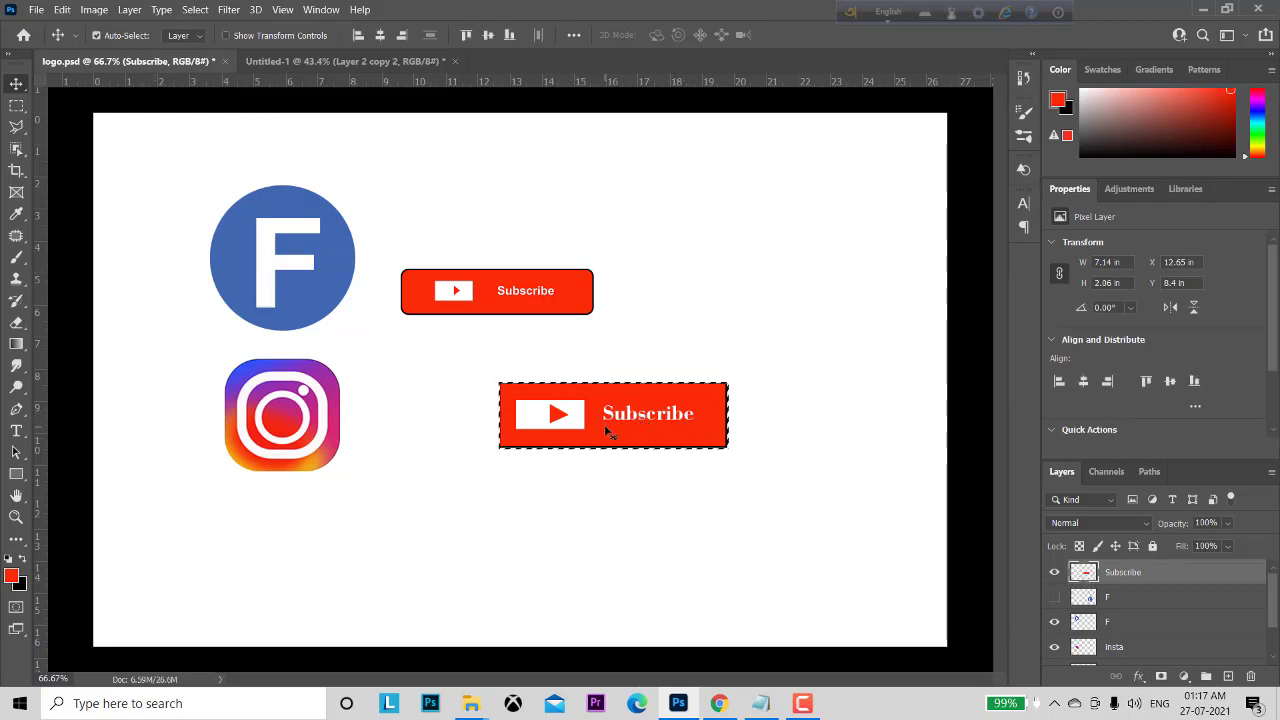
{"action": "left_click_drag", "start_coordinate": [606, 428], "coordinate": [629, 418]}
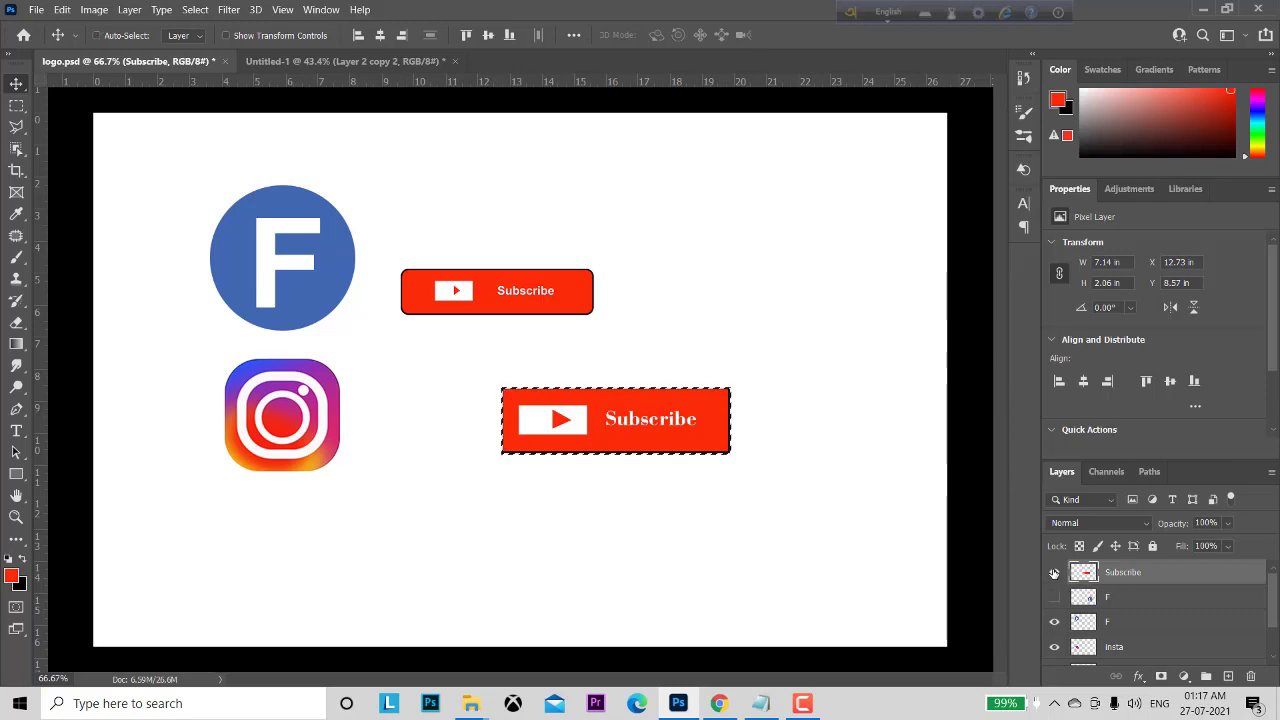
{"action": "key", "text": "ctrl+d"}
{"action": "left_click", "coordinate": [1054, 572]}
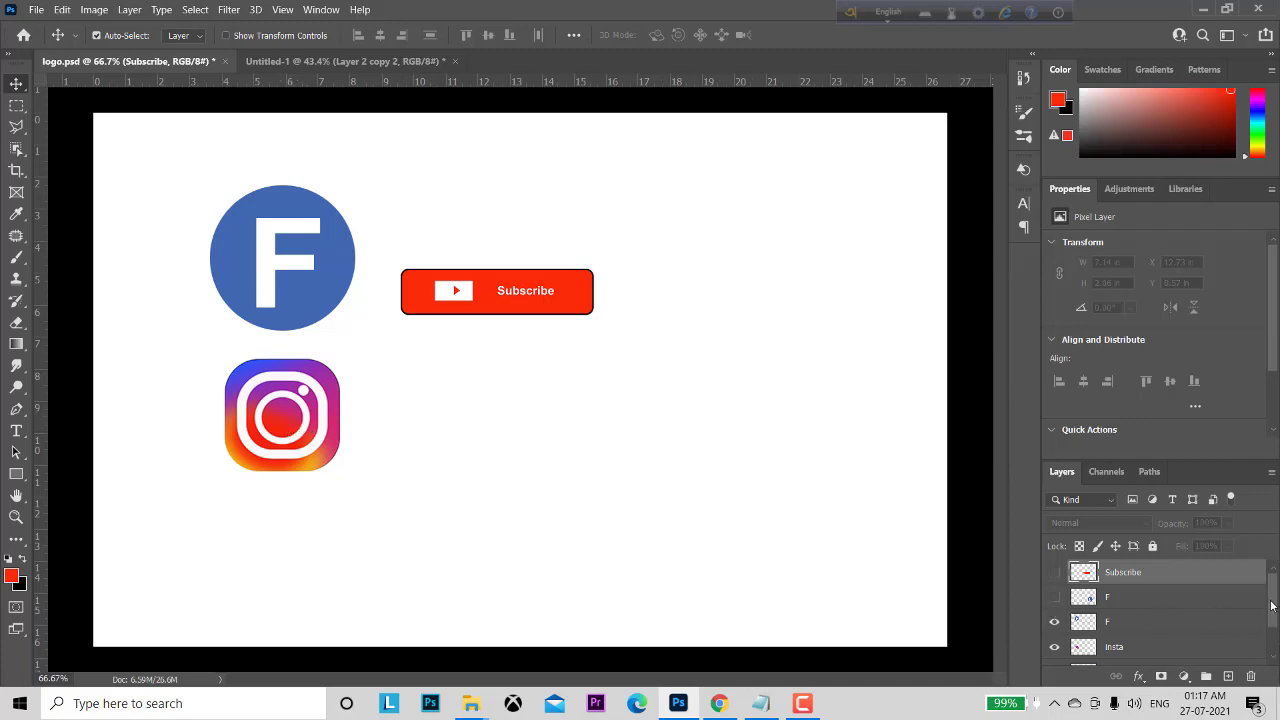
Select the subscribe, insta and F layers together in logo.psd's Layers panel.
{"action": "scroll", "coordinate": [1276, 598], "scroll_direction": "down", "scroll_amount": 2}
{"action": "scroll", "coordinate": [1276, 598], "scroll_direction": "up", "scroll_amount": 2}
{"action": "scroll", "coordinate": [1261, 625], "scroll_direction": "down", "scroll_amount": 2}
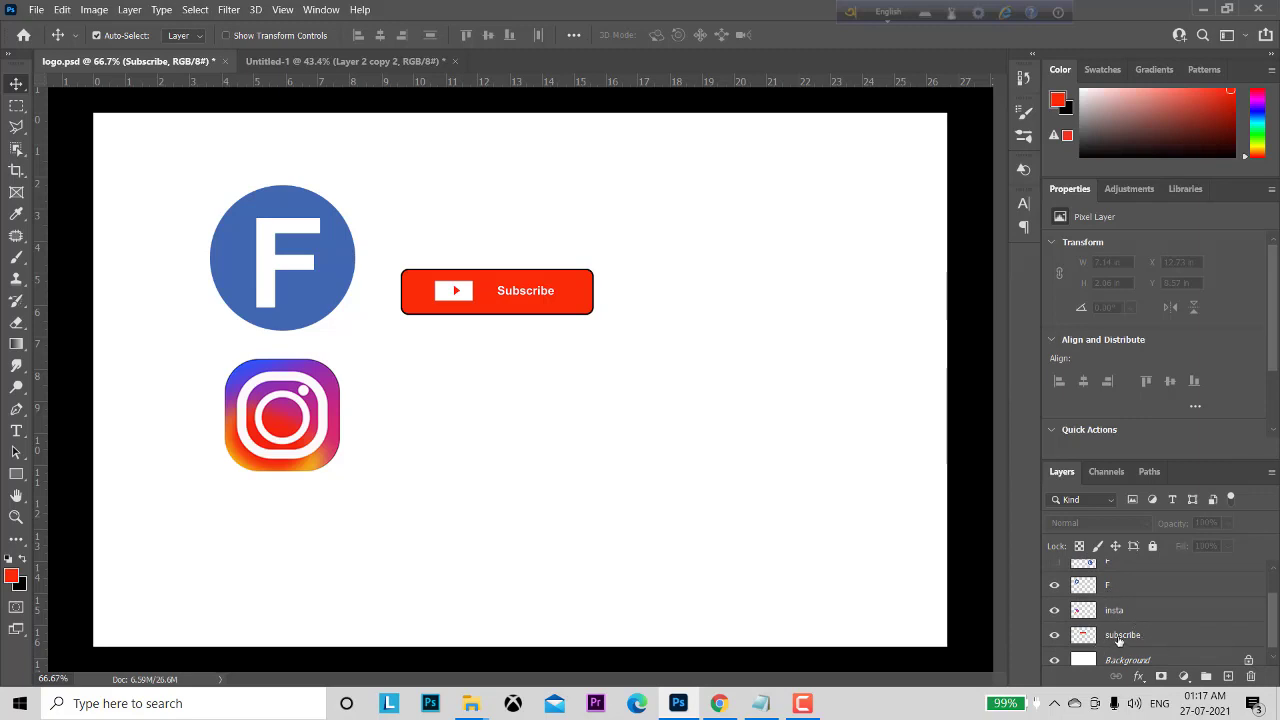
{"action": "left_click", "coordinate": [1122, 634]}
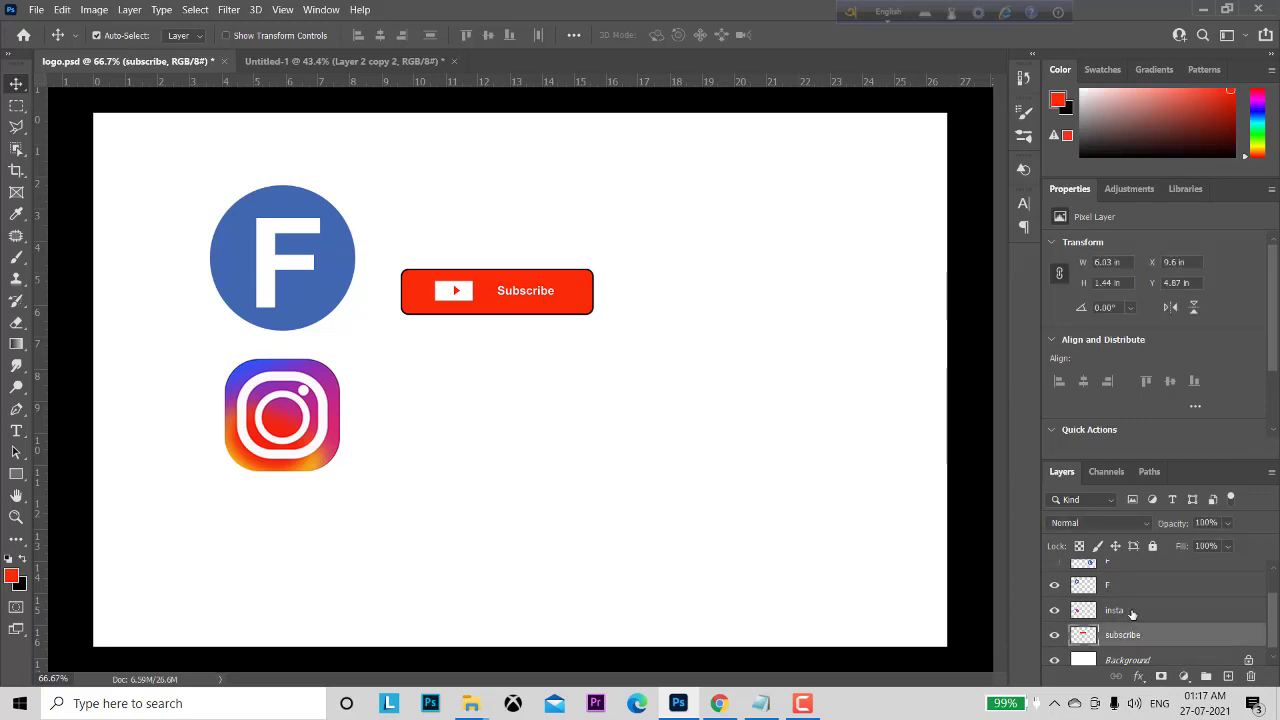
{"action": "left_click", "coordinate": [1133, 610], "text": "ctrl"}
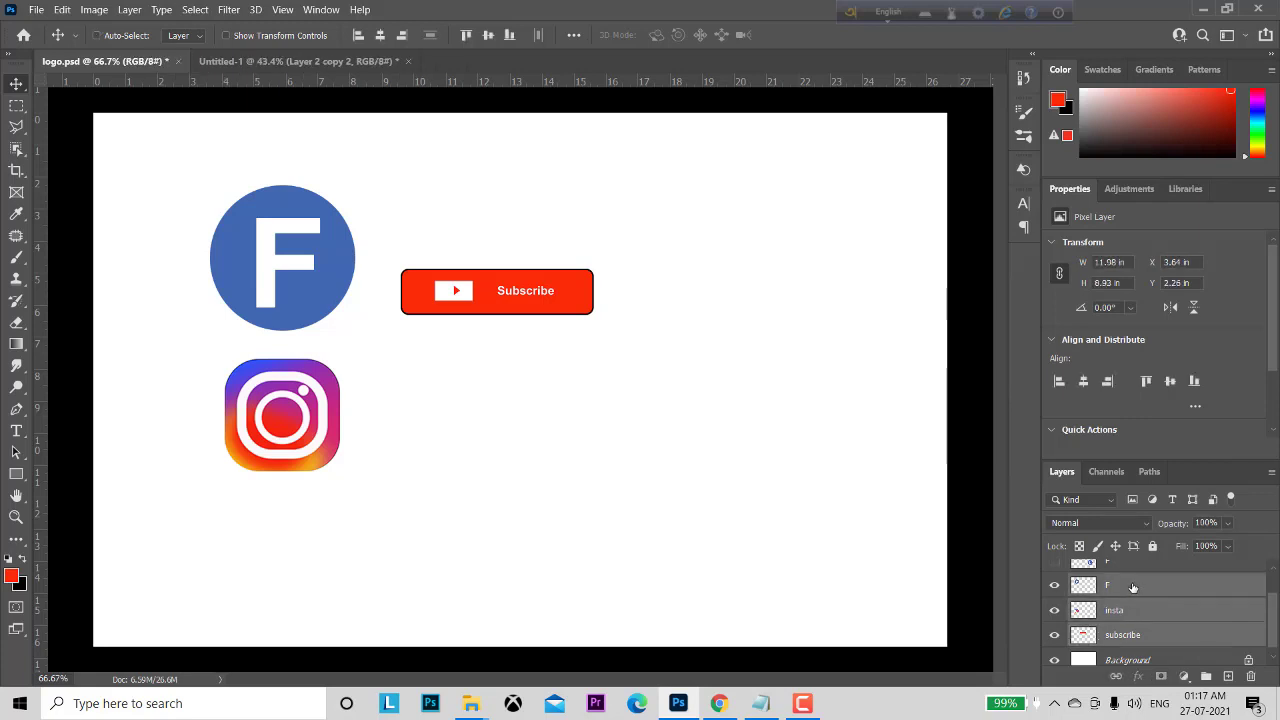
{"action": "left_click", "coordinate": [1110, 585], "text": "ctrl"}
{"action": "left_click", "coordinate": [679, 704]}
{"action": "left_click", "coordinate": [679, 704]}
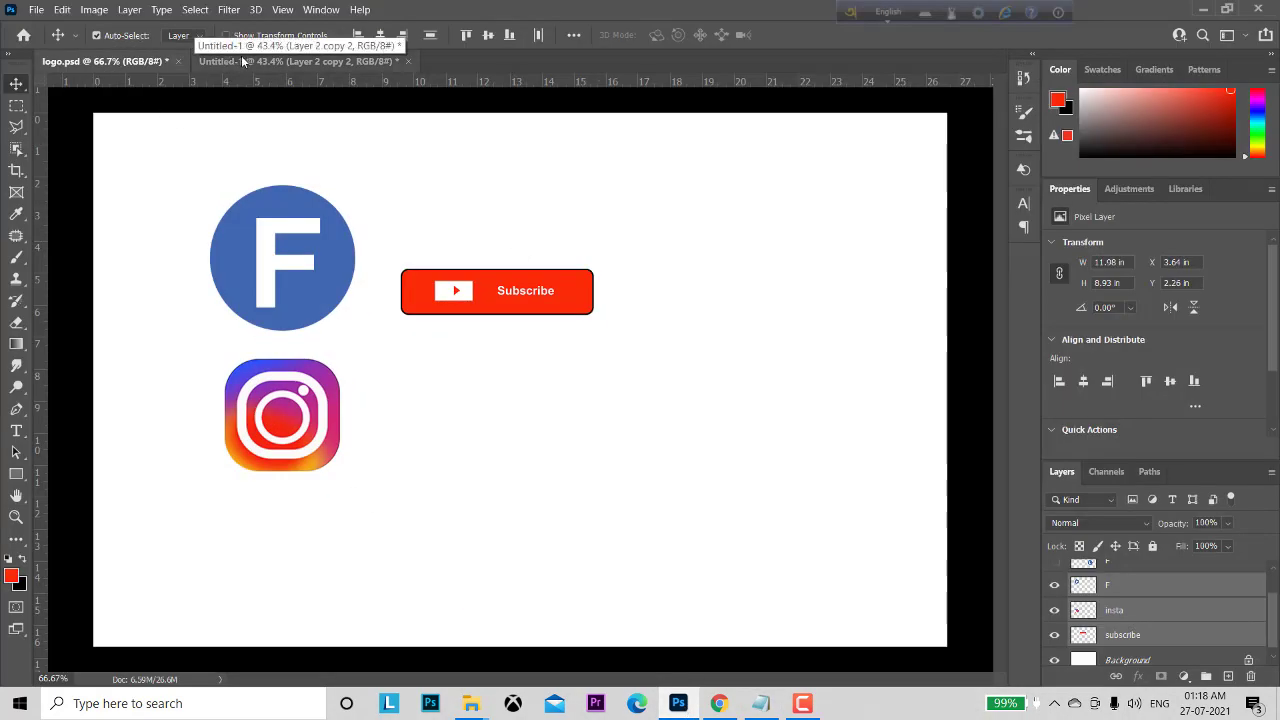
Paste the copied logos into the Untitled-1 banner and move them toward its right side.
{"action": "left_click", "coordinate": [290, 61]}
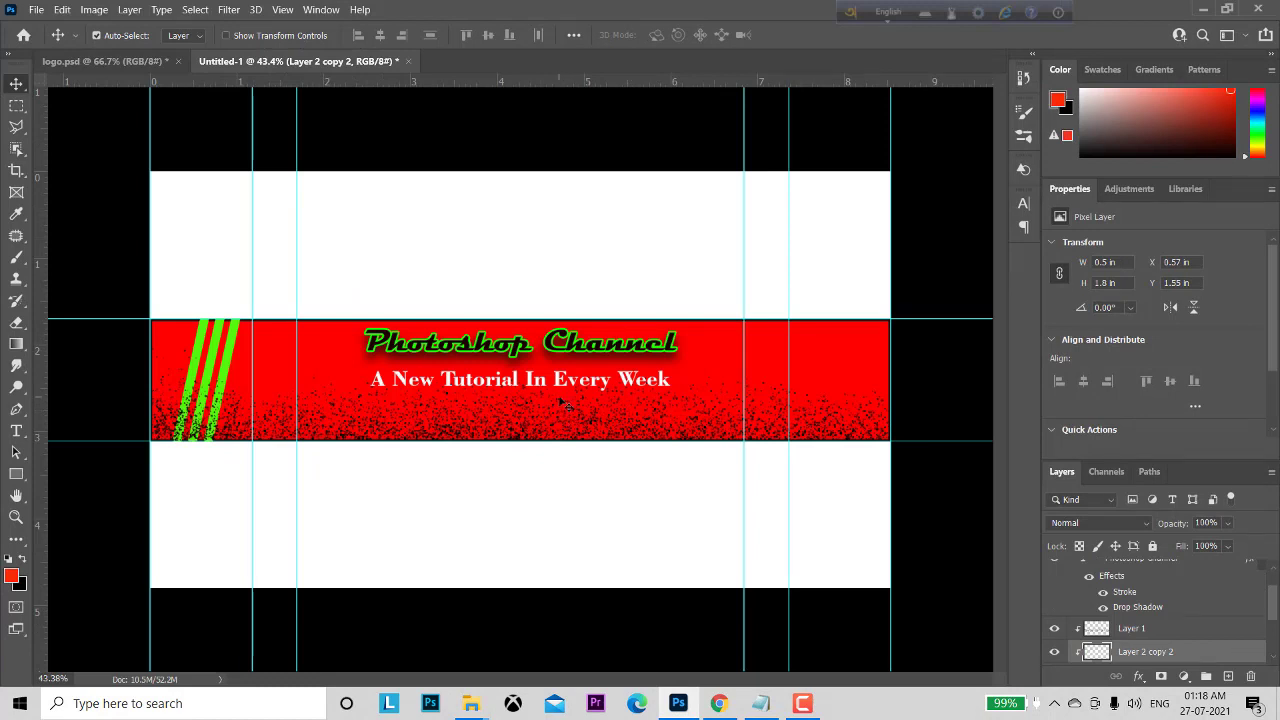
{"action": "key", "text": "ctrl"}
{"action": "key", "text": "ctrl+v"}
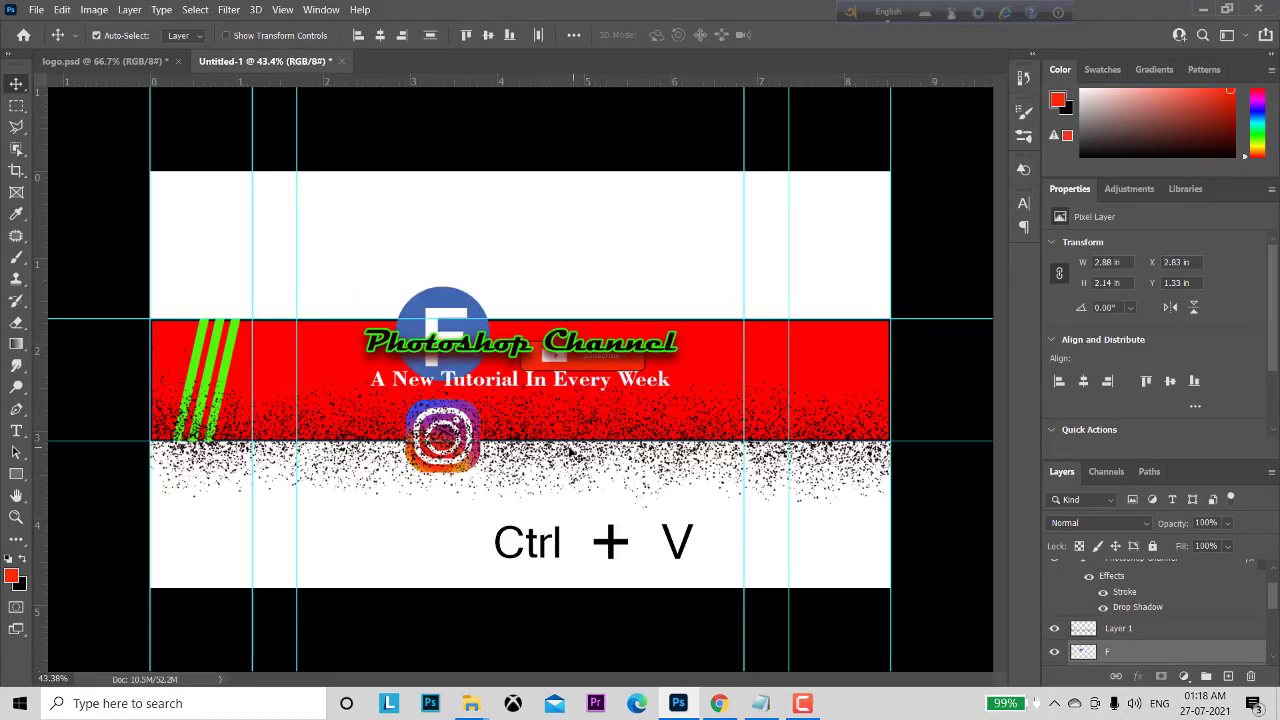
{"action": "left_click_drag", "start_coordinate": [448, 311], "coordinate": [700, 270]}
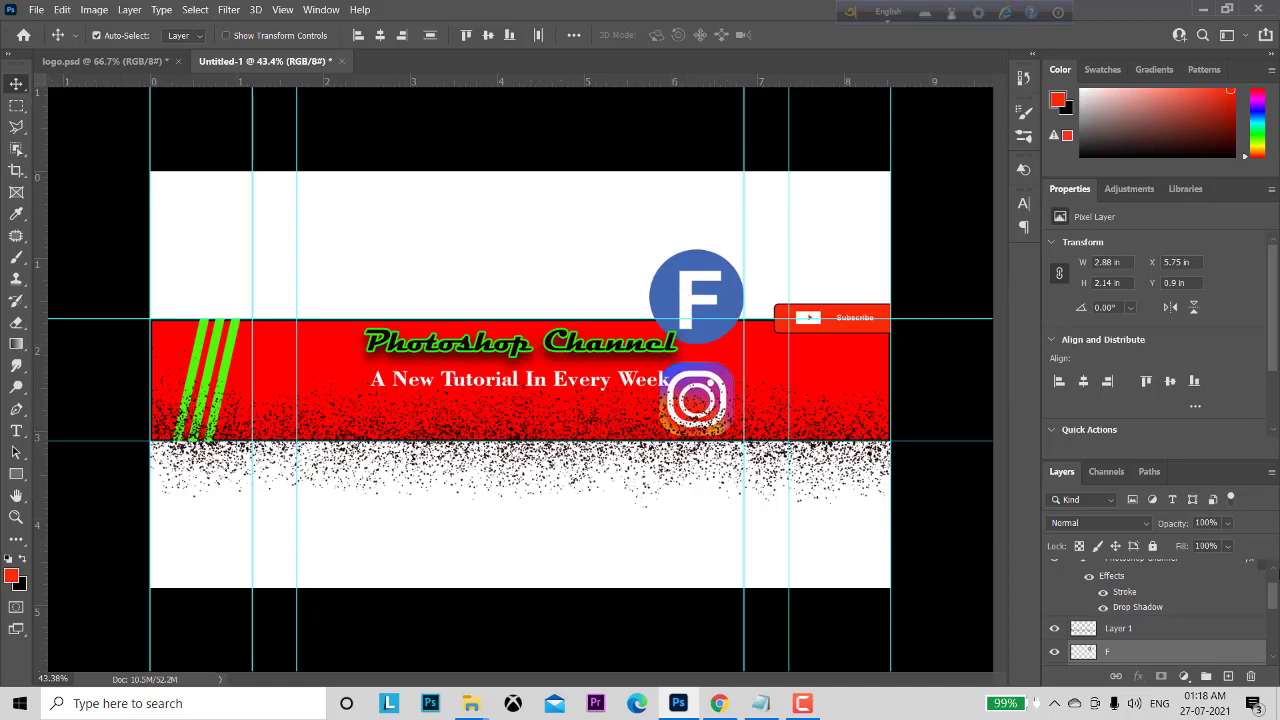
{"action": "left_click", "coordinate": [957, 285]}
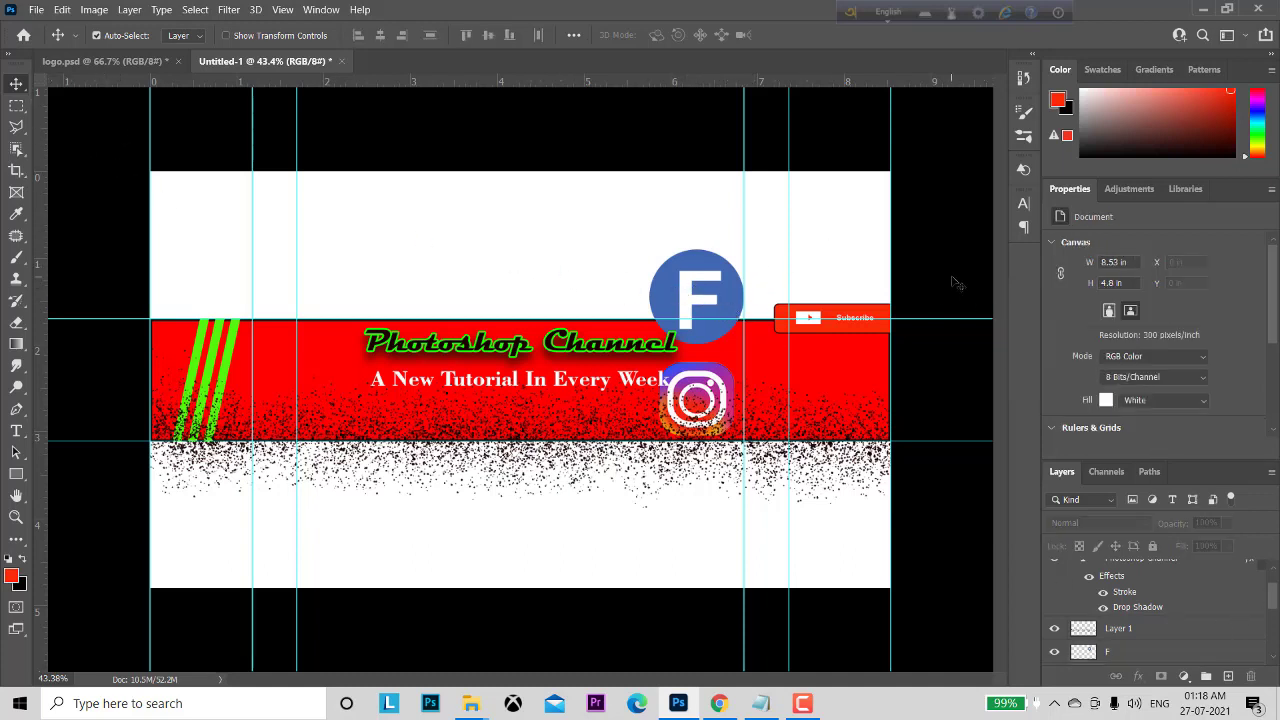
Scale the Facebook F icon down to about 41% of its size.
{"action": "left_click", "coordinate": [670, 284]}
{"action": "key", "text": "ctrl"}
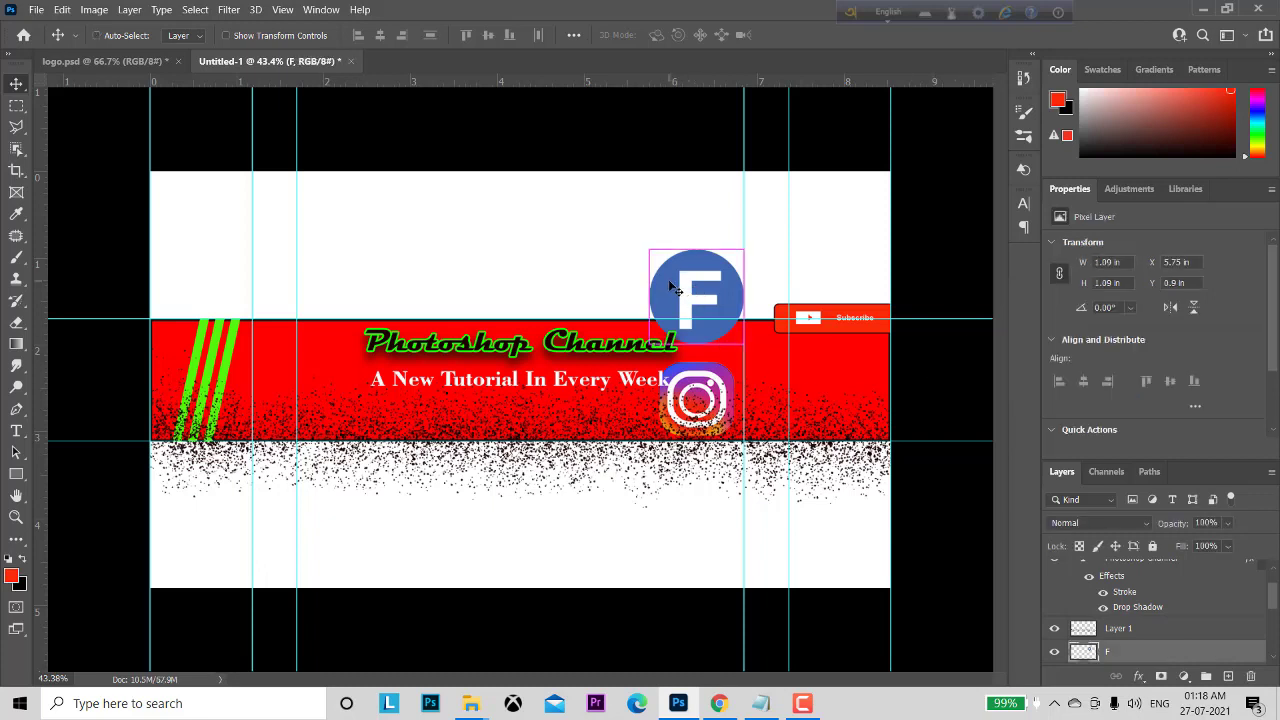
{"action": "key", "text": "ctrl+t"}
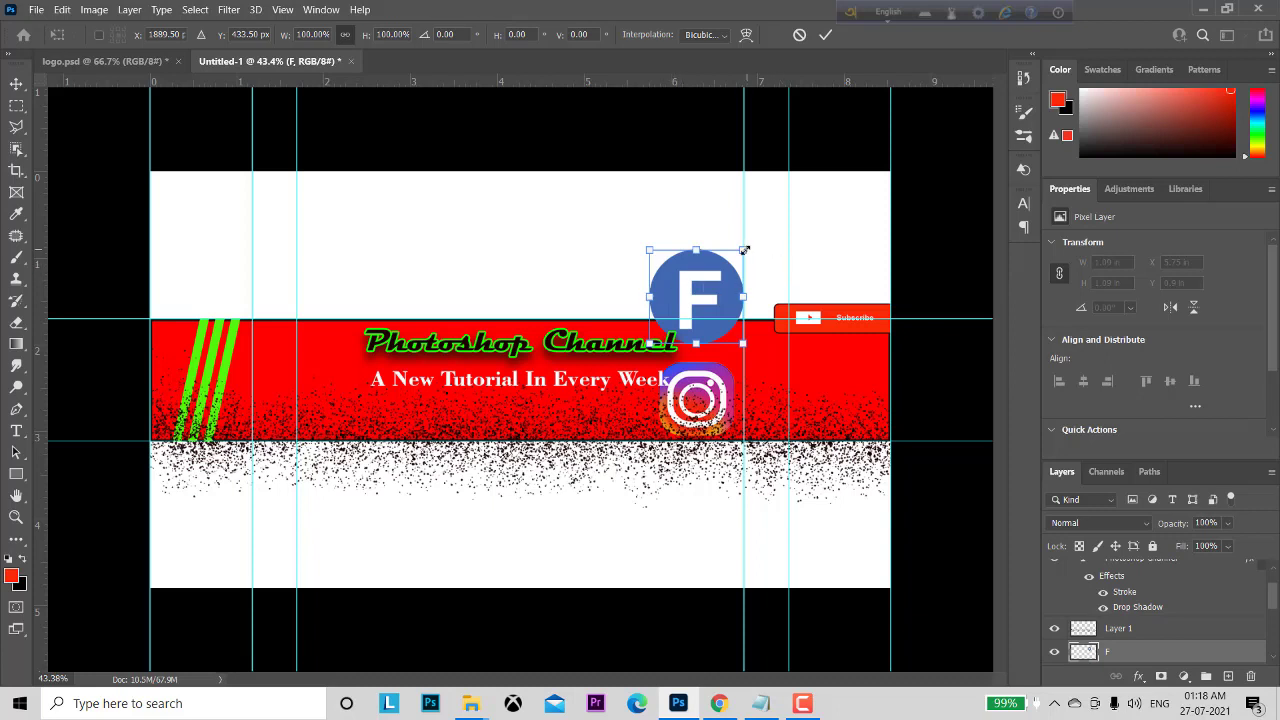
{"action": "mouse_move", "coordinate": [744, 250]}
{"action": "left_mouse_down"}
{"action": "mouse_move", "coordinate": [702, 308]}
{"action": "mouse_move", "coordinate": [690, 305]}
{"action": "mouse_move", "coordinate": [642, 428]}
{"action": "left_mouse_up"}
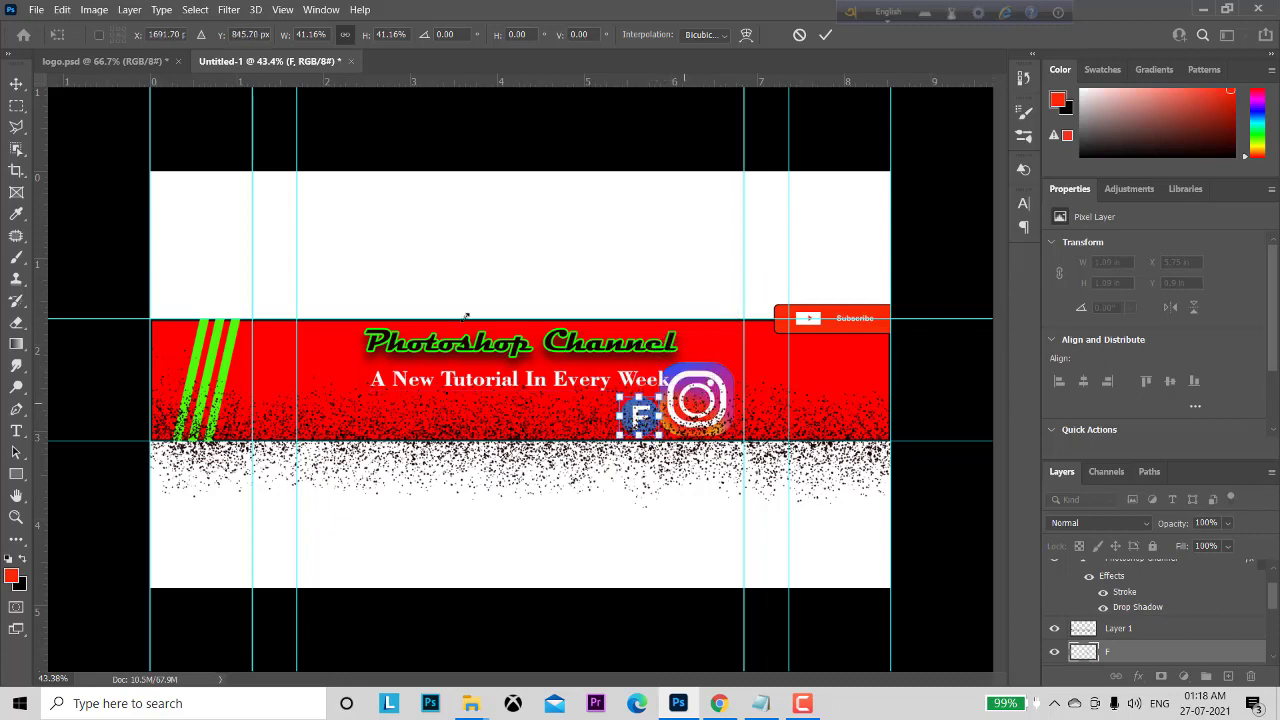
Apply the F resize, shrink the Instagram icon to about 50%, and place F beside it.
{"action": "left_click", "coordinate": [27, 90]}
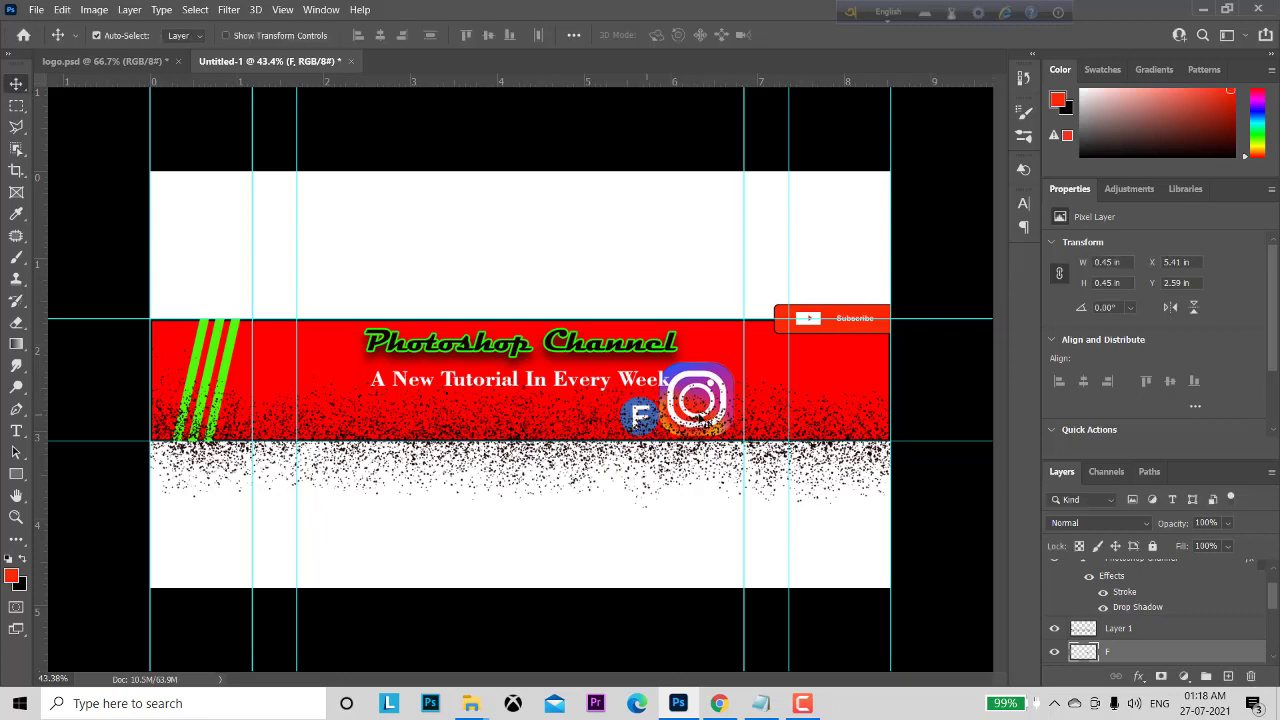
{"action": "left_click", "coordinate": [697, 405]}
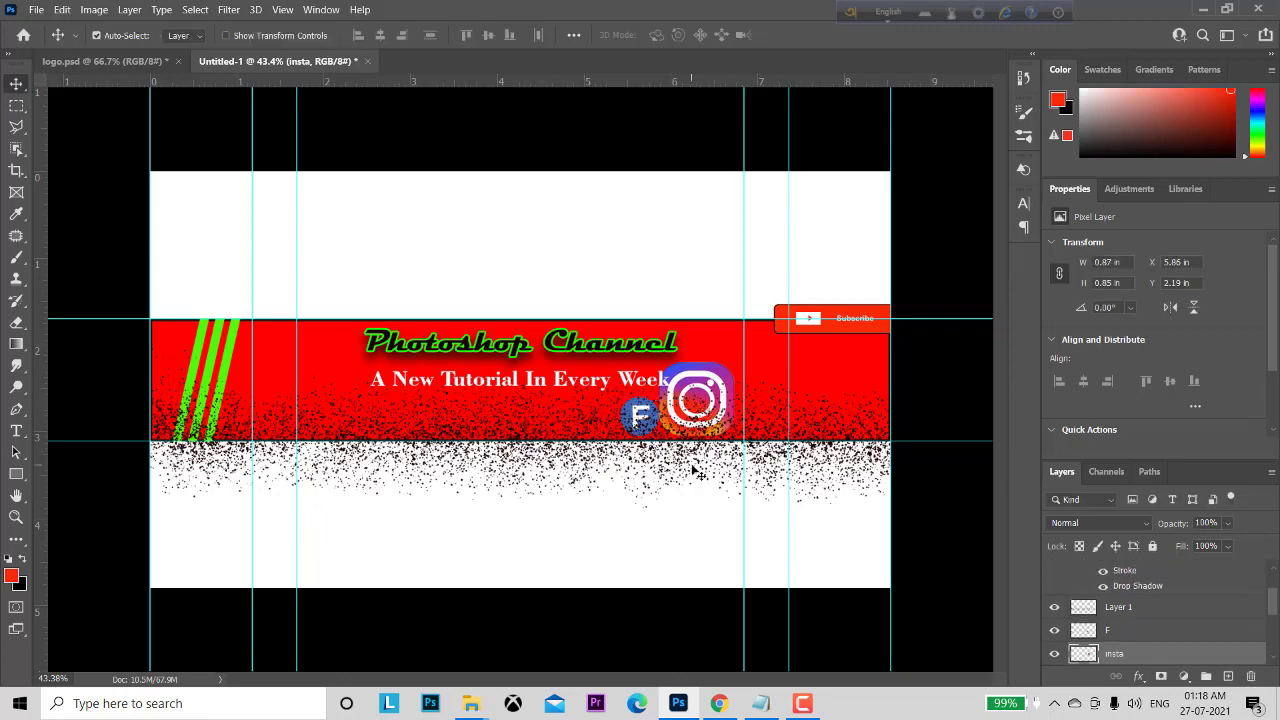
{"action": "key", "text": "ctrl+t"}
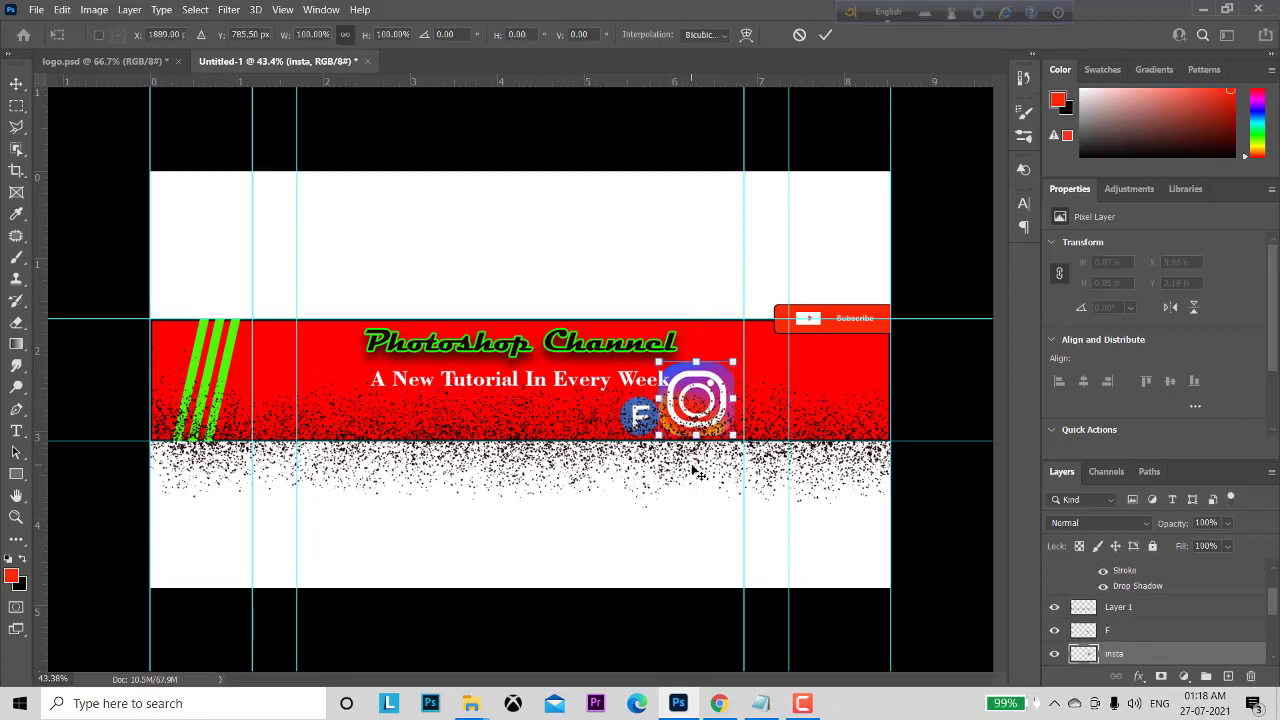
{"action": "mouse_move", "coordinate": [733, 363]}
{"action": "left_mouse_down"}
{"action": "mouse_move", "coordinate": [698, 402]}
{"action": "mouse_move", "coordinate": [713, 420]}
{"action": "left_mouse_up"}
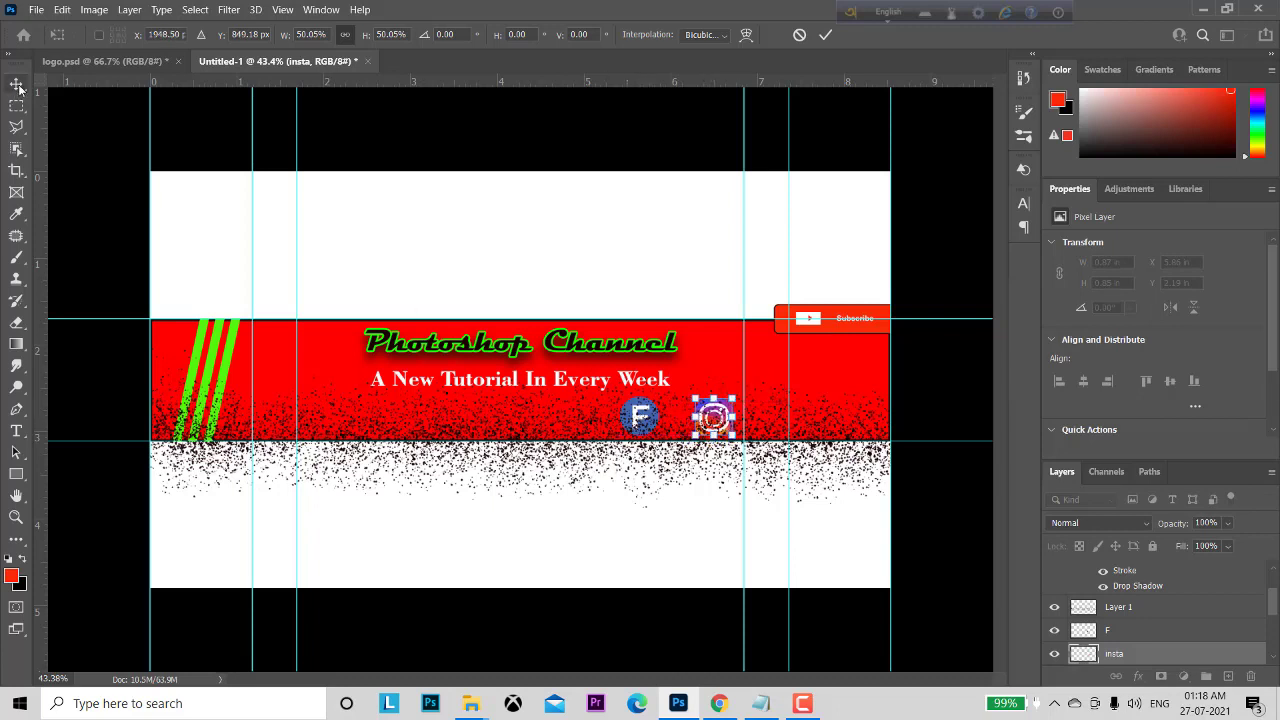
{"action": "key", "text": "Return"}
{"action": "left_click_drag", "start_coordinate": [641, 418], "coordinate": [667, 423]}
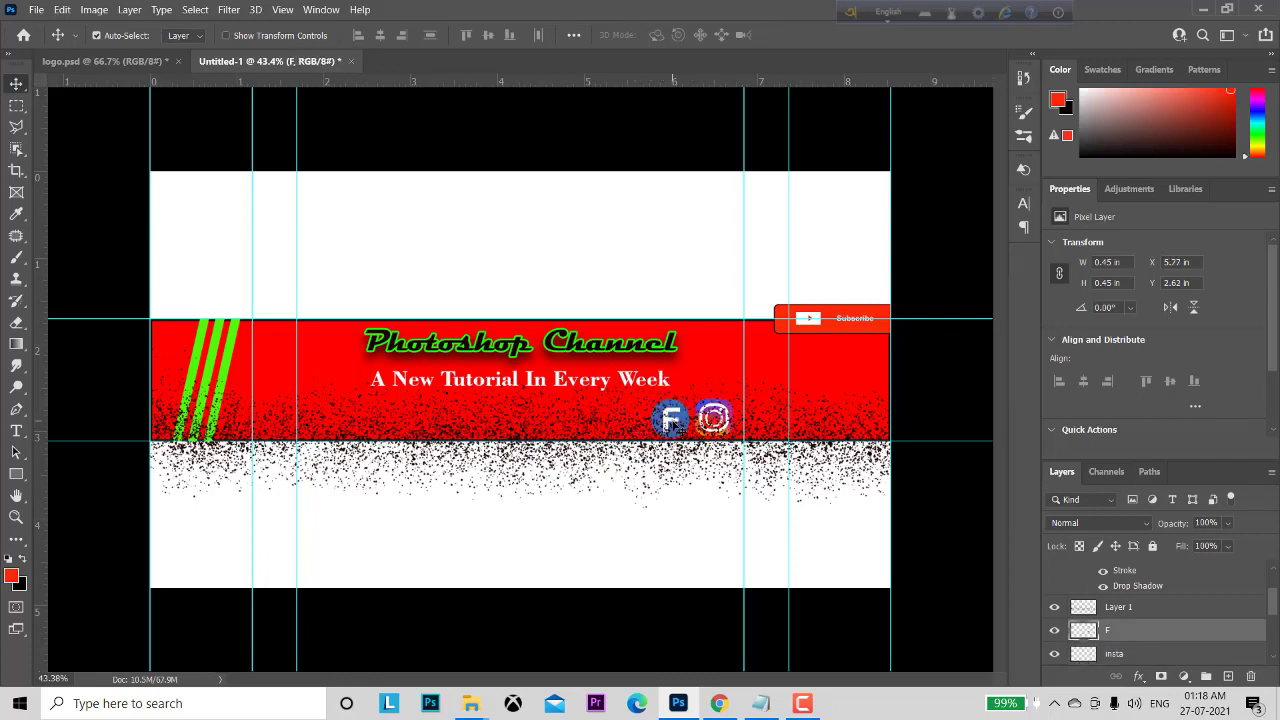
Level the F icon with Instagram and move the Subscribe button to the banner's top-right corner.
{"action": "left_click_drag", "start_coordinate": [674, 425], "coordinate": [674, 424]}
{"action": "left_click", "coordinate": [838, 326]}
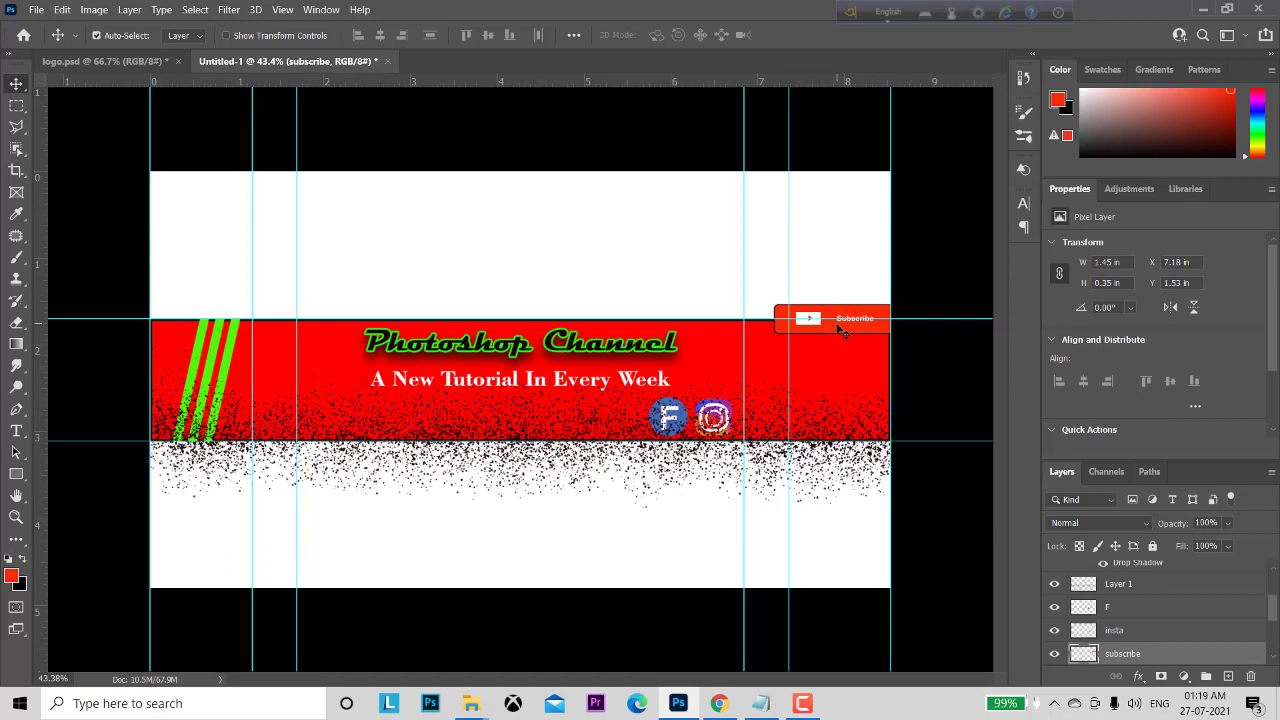
{"action": "left_click_drag", "start_coordinate": [838, 324], "coordinate": [820, 425]}
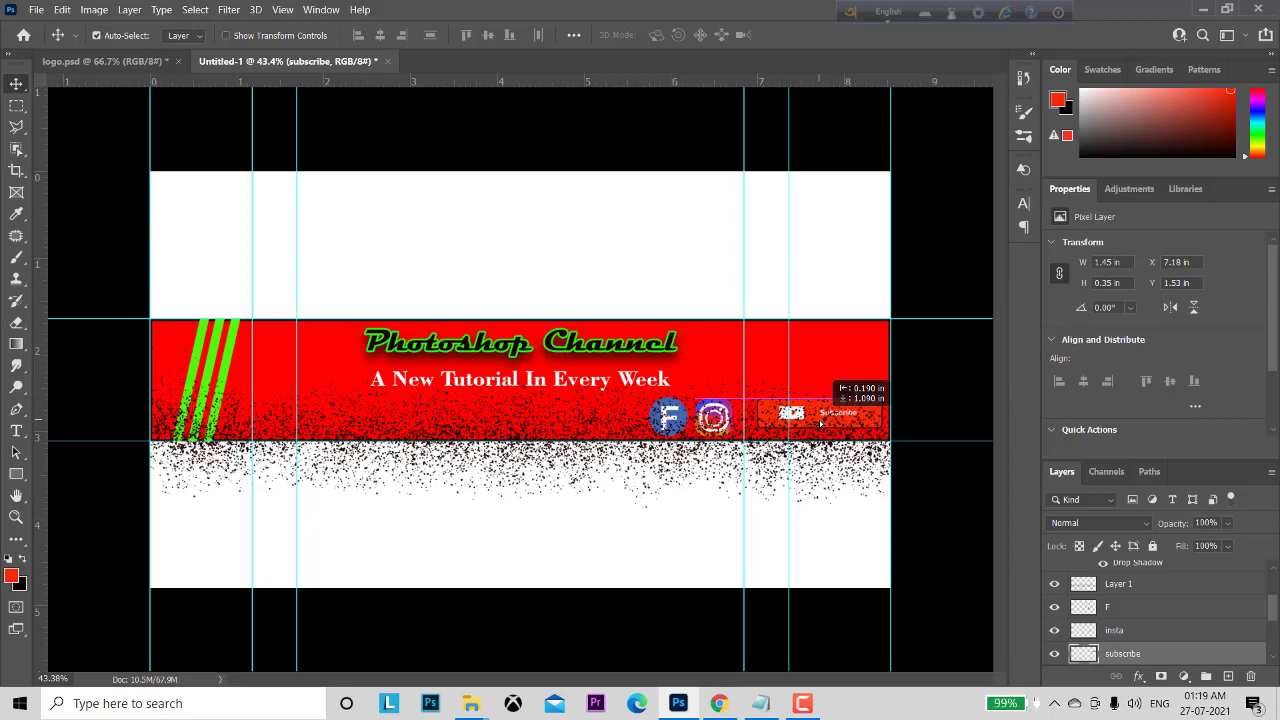
{"action": "left_click_drag", "start_coordinate": [820, 425], "coordinate": [822, 368]}
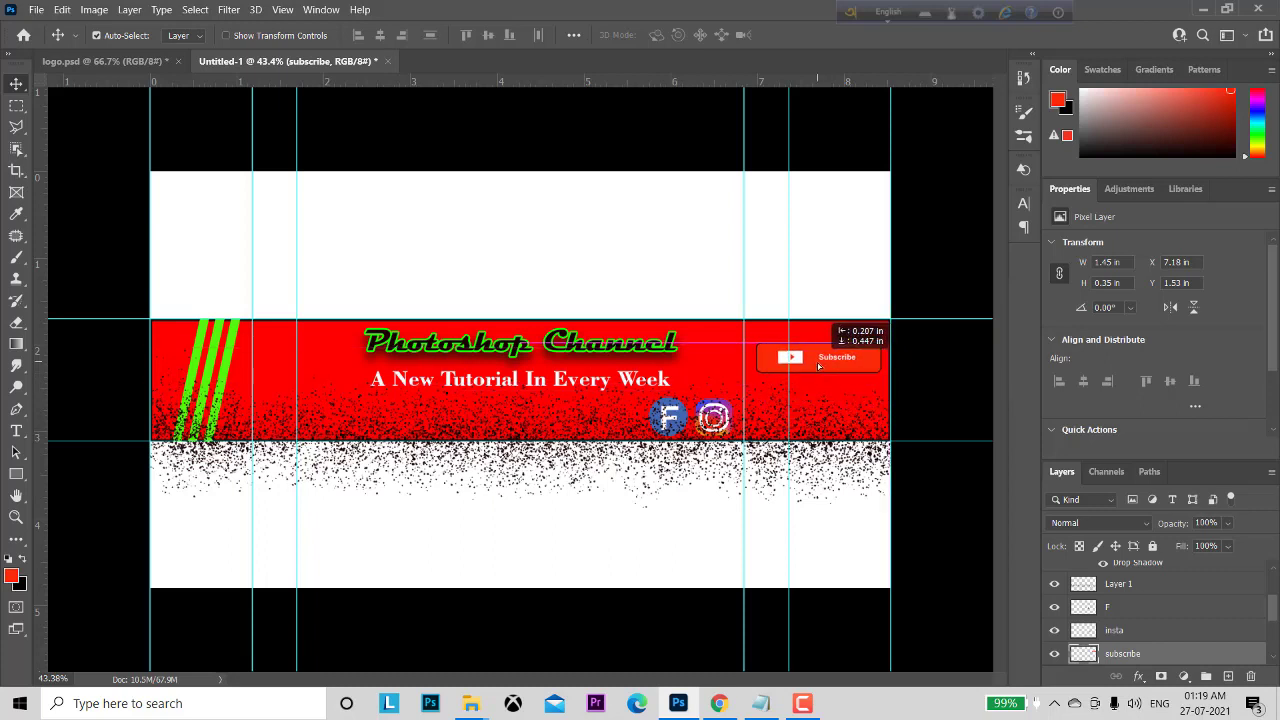
{"action": "left_click_drag", "start_coordinate": [822, 367], "coordinate": [819, 367]}
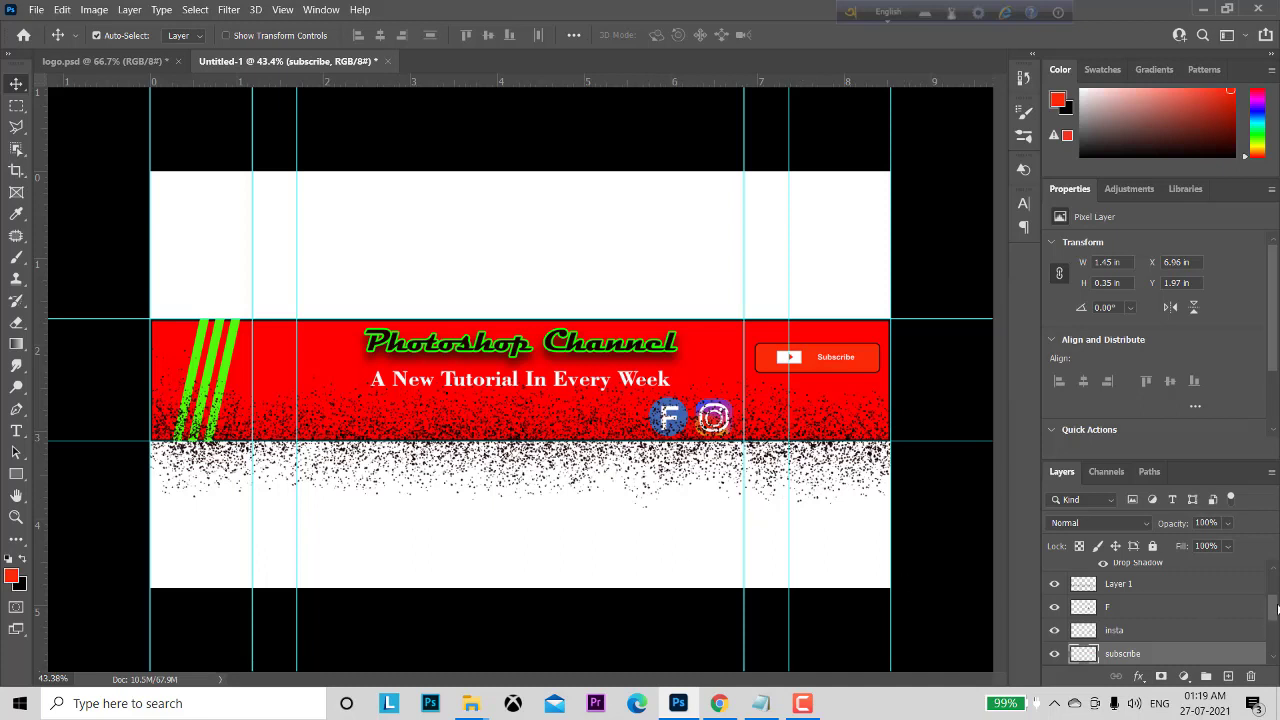
{"action": "mouse_move", "coordinate": [1274, 609]}
{"action": "left_mouse_down"}
{"action": "mouse_move", "coordinate": [1274, 645]}
{"action": "mouse_move", "coordinate": [1232, 646]}
{"action": "left_mouse_up"}
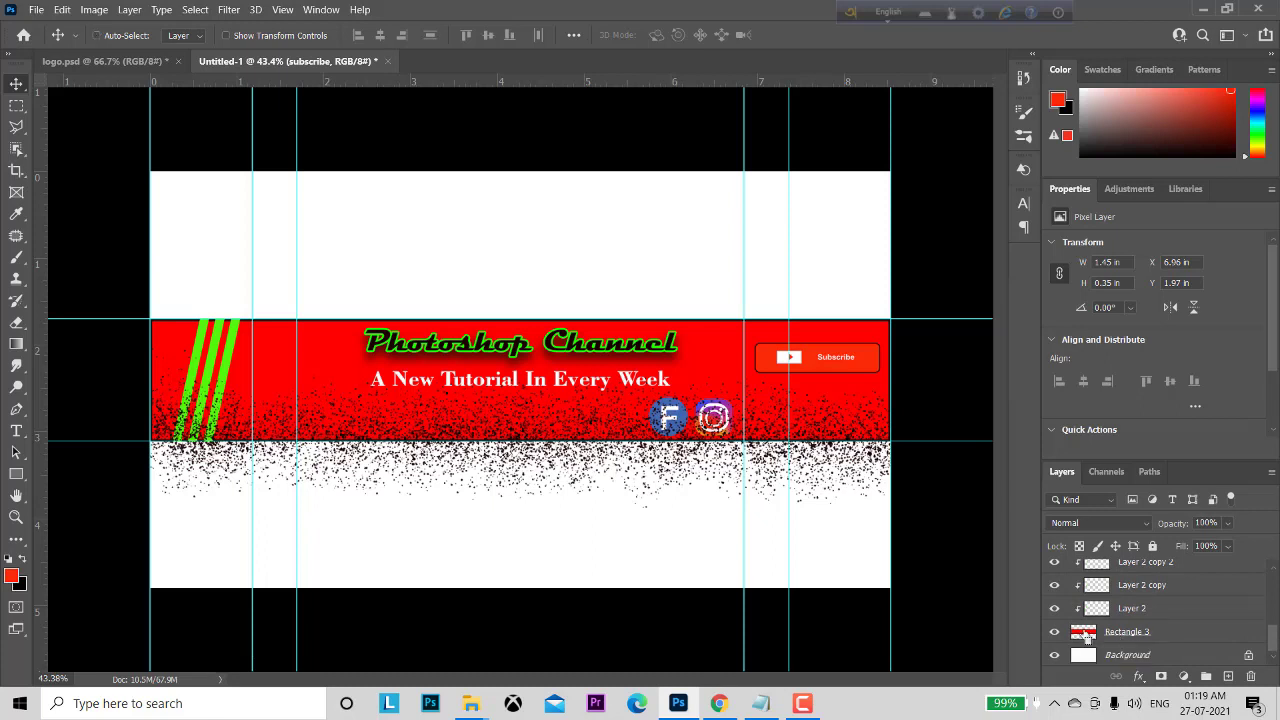
Load the Rectangle 3 red banner strip as a selection, then deselect all layers.
{"action": "left_click", "coordinate": [1085, 636], "text": "ctrl"}
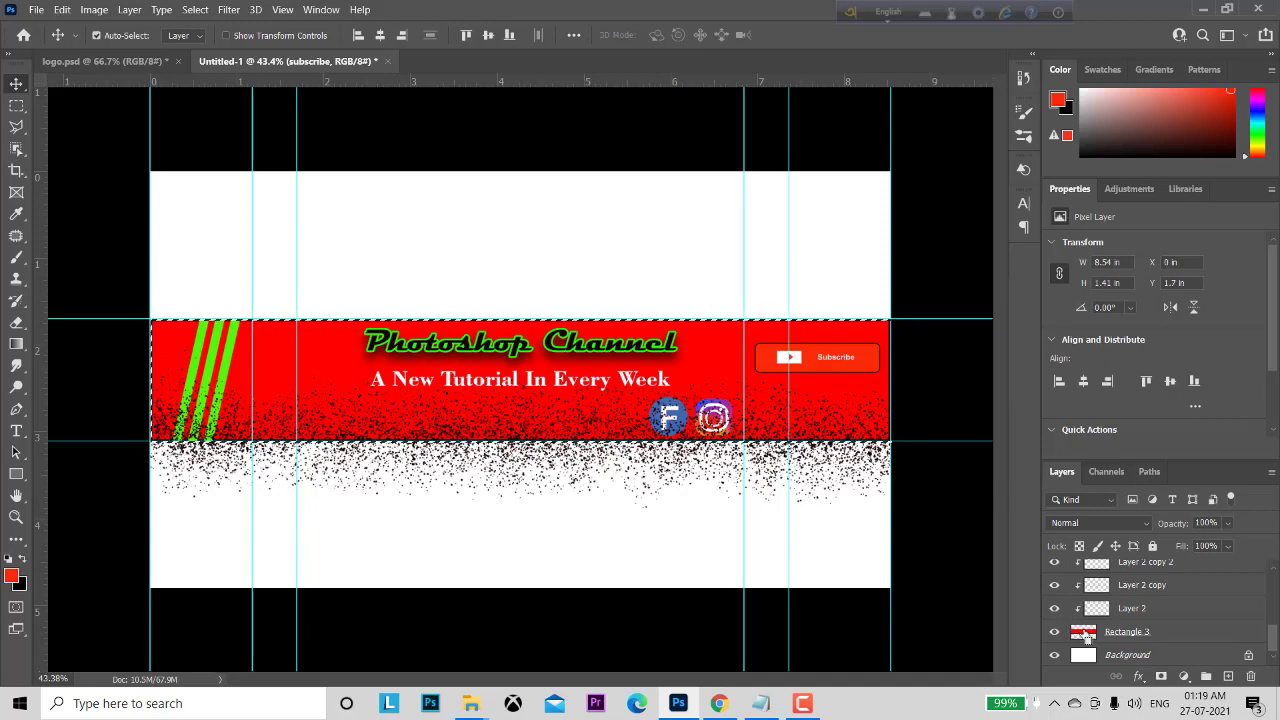
{"action": "scroll", "coordinate": [1272, 638], "scroll_direction": "up", "scroll_amount": 5}
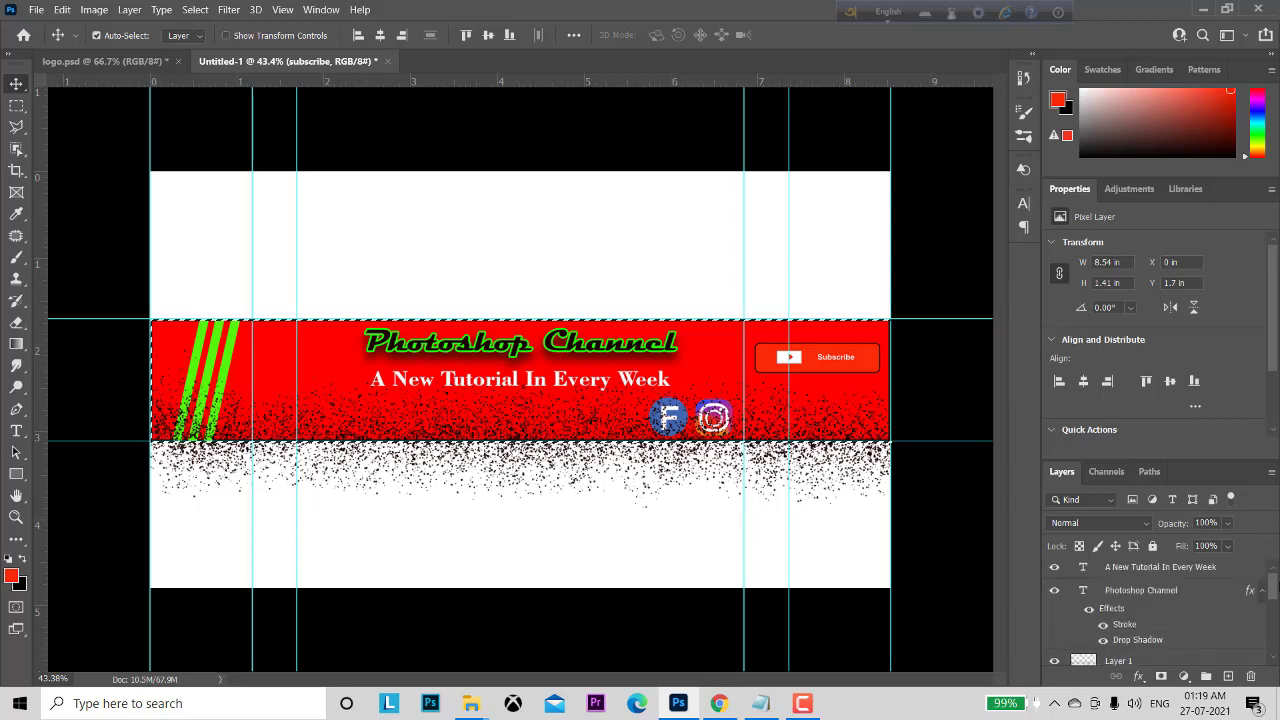
{"action": "scroll", "coordinate": [1160, 610], "scroll_direction": "down", "scroll_amount": 2}
{"action": "scroll", "coordinate": [1160, 610], "scroll_direction": "down", "scroll_amount": 2}
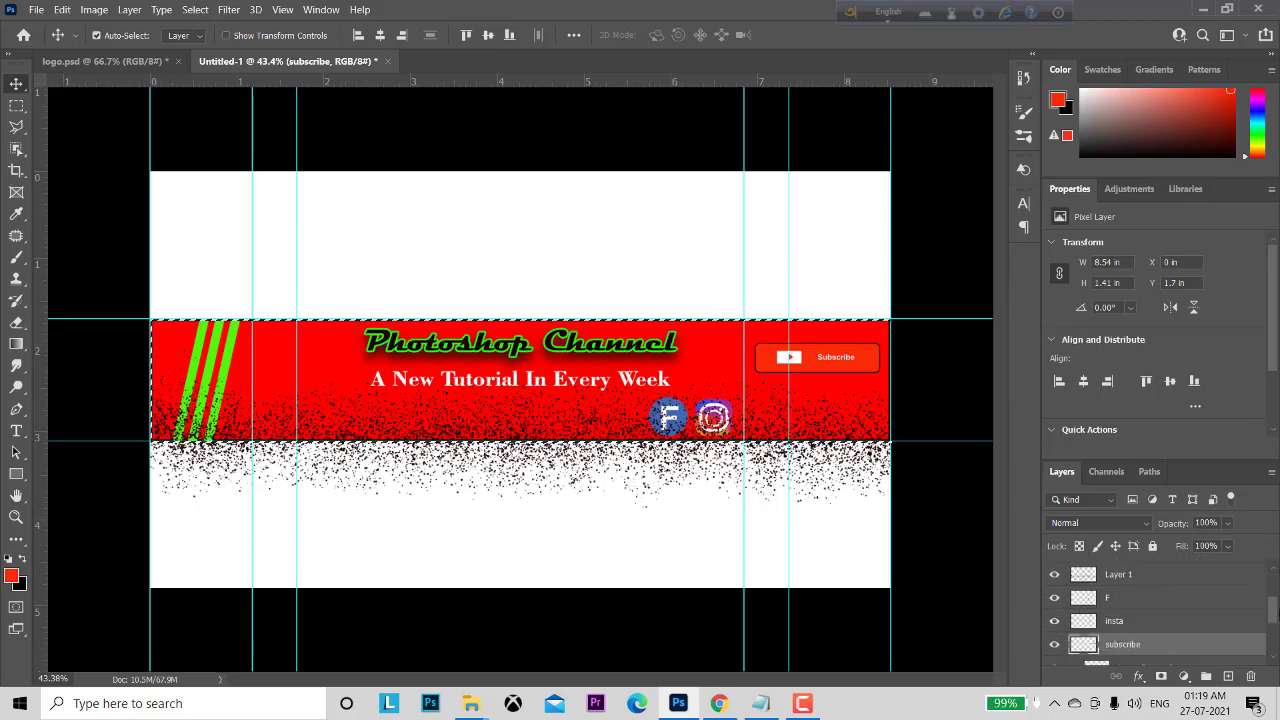
{"action": "scroll", "coordinate": [1160, 610], "scroll_direction": "down", "scroll_amount": 2}
{"action": "scroll", "coordinate": [1160, 610], "scroll_direction": "down", "scroll_amount": 2}
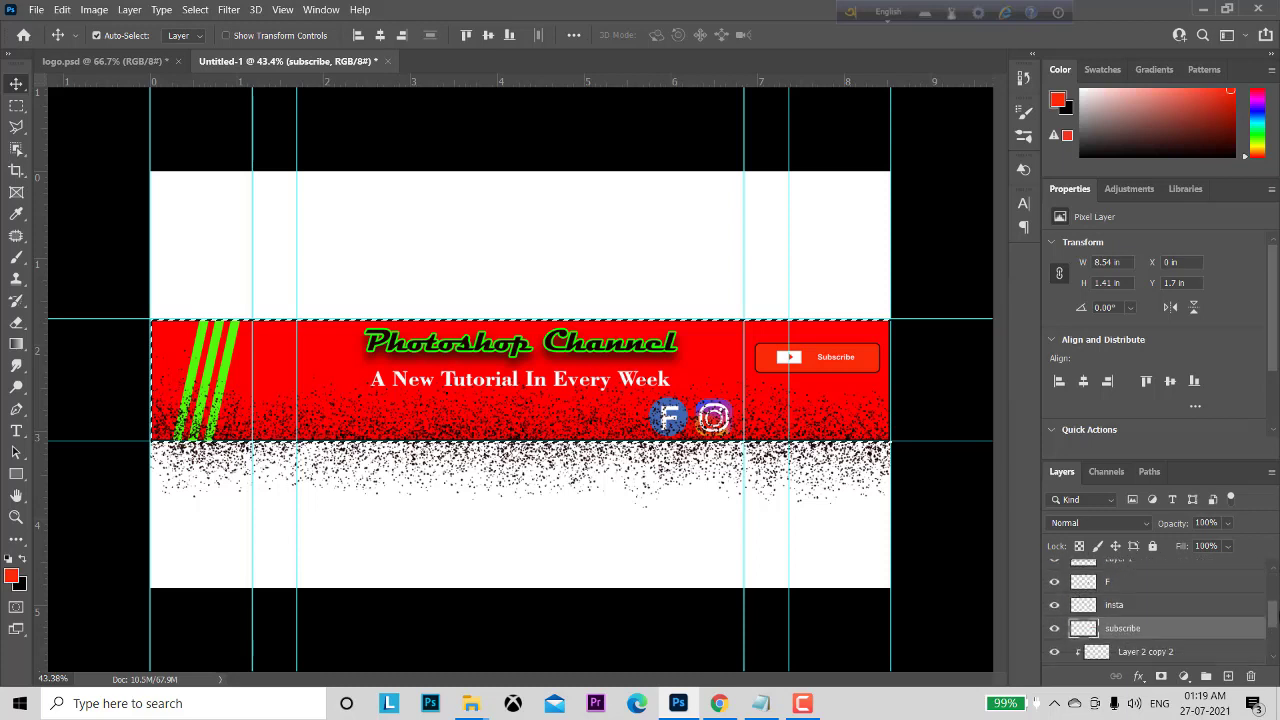
{"action": "scroll", "coordinate": [1160, 610], "scroll_direction": "down", "scroll_amount": 1}
{"action": "scroll", "coordinate": [1160, 610], "scroll_direction": "down", "scroll_amount": 2}
{"action": "scroll", "coordinate": [1160, 610], "scroll_direction": "down", "scroll_amount": 1}
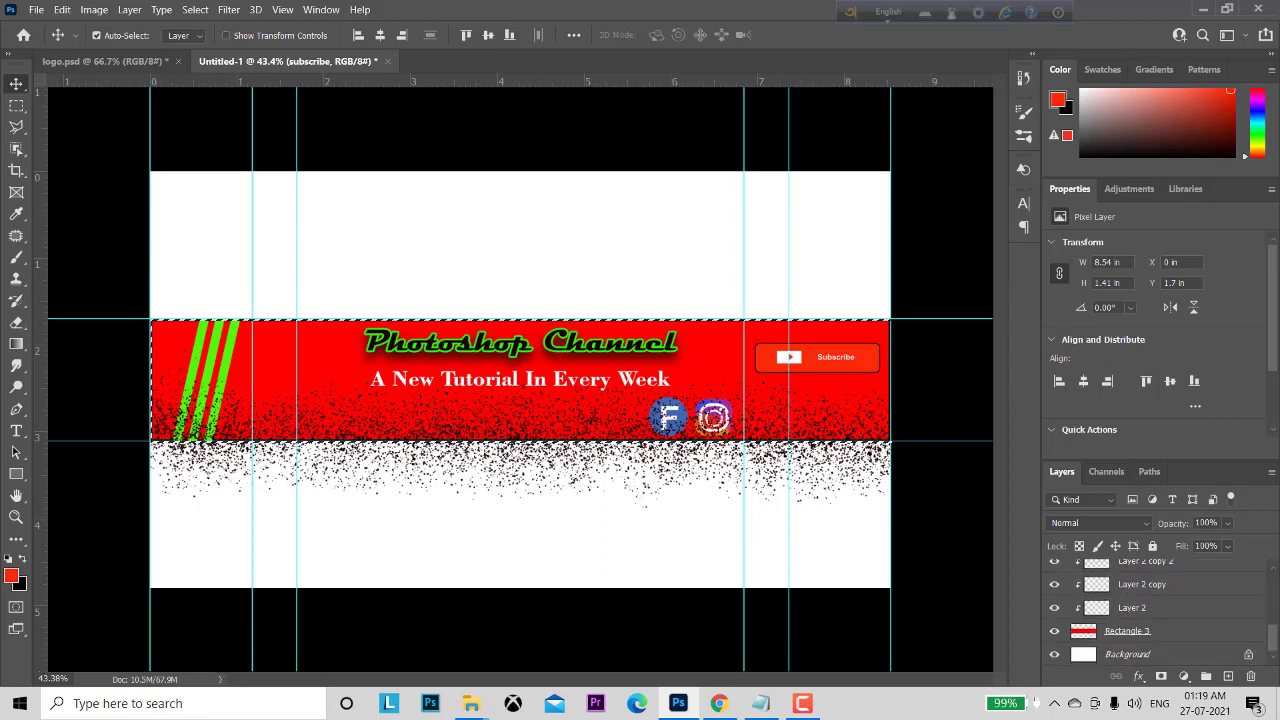
{"action": "scroll", "coordinate": [1160, 610], "scroll_direction": "up", "scroll_amount": 4}
{"action": "scroll", "coordinate": [1160, 610], "scroll_direction": "up", "scroll_amount": 4}
{"action": "scroll", "coordinate": [1160, 610], "scroll_direction": "up", "scroll_amount": 3}
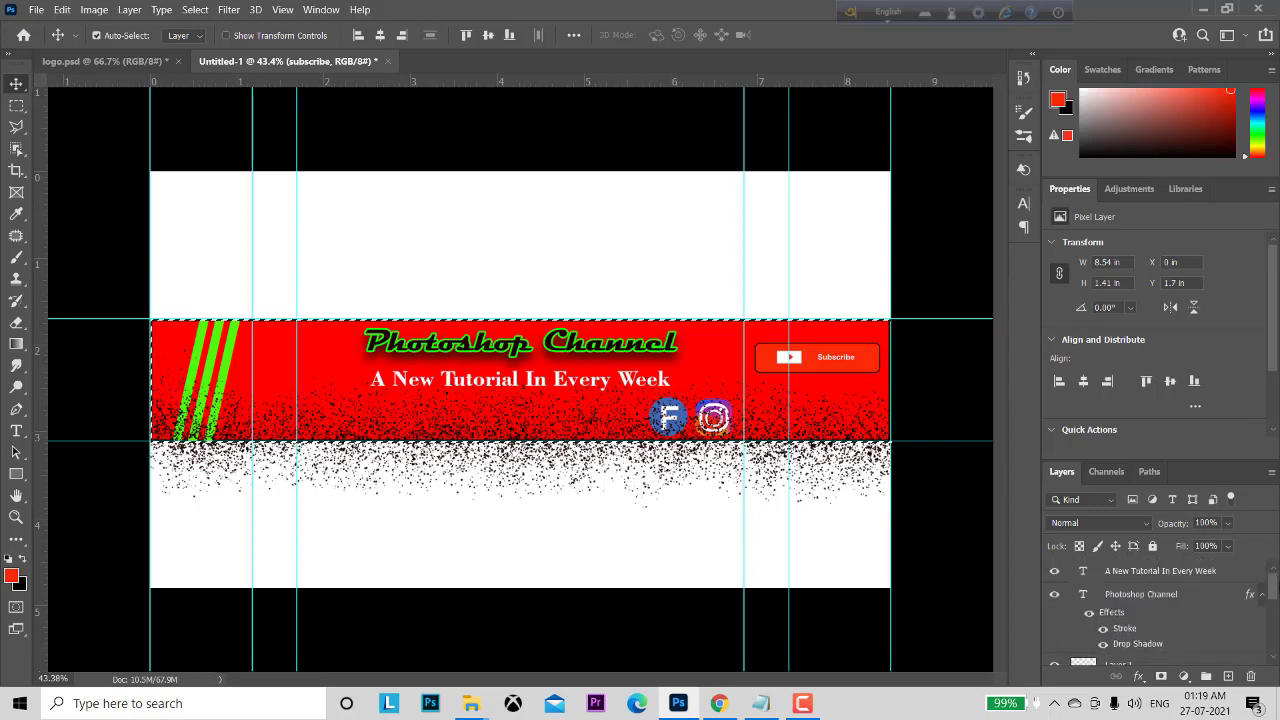
{"action": "left_click", "coordinate": [553, 458]}
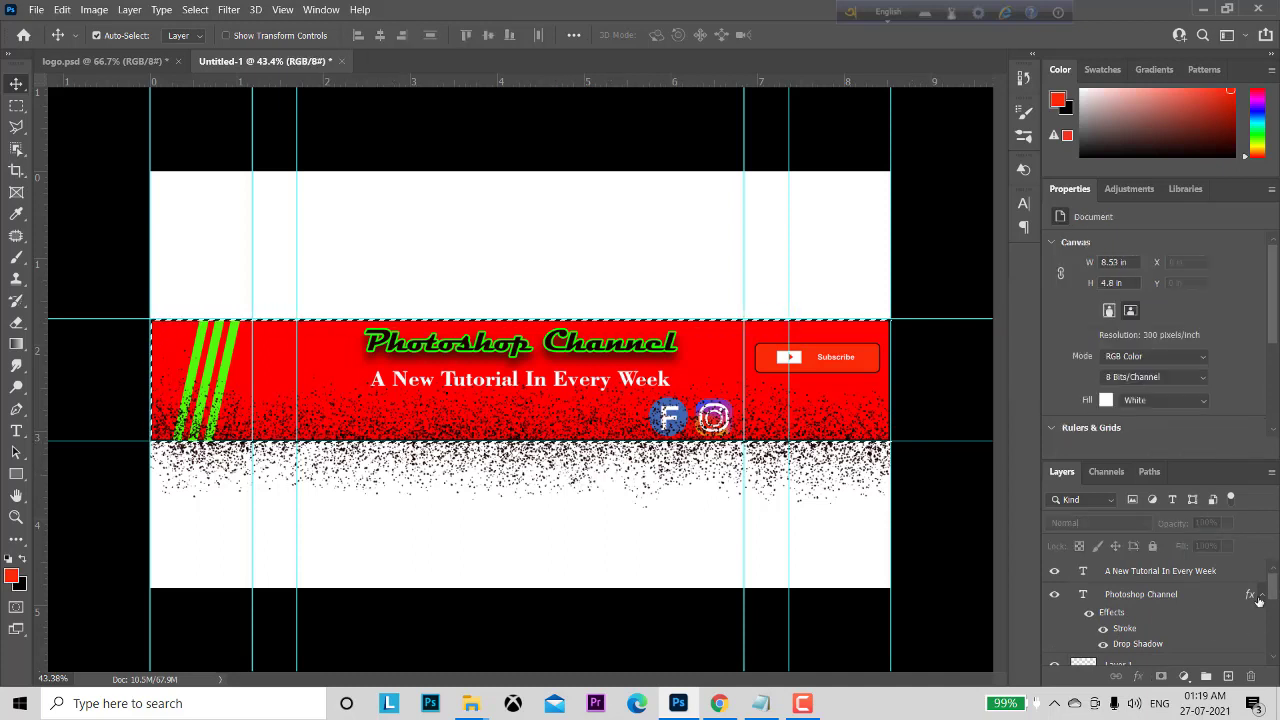
{"action": "mouse_move", "coordinate": [1273, 587]}
{"action": "left_mouse_down"}
{"action": "mouse_move", "coordinate": [1273, 650]}
{"action": "mouse_move", "coordinate": [1273, 578]}
{"action": "left_mouse_up"}
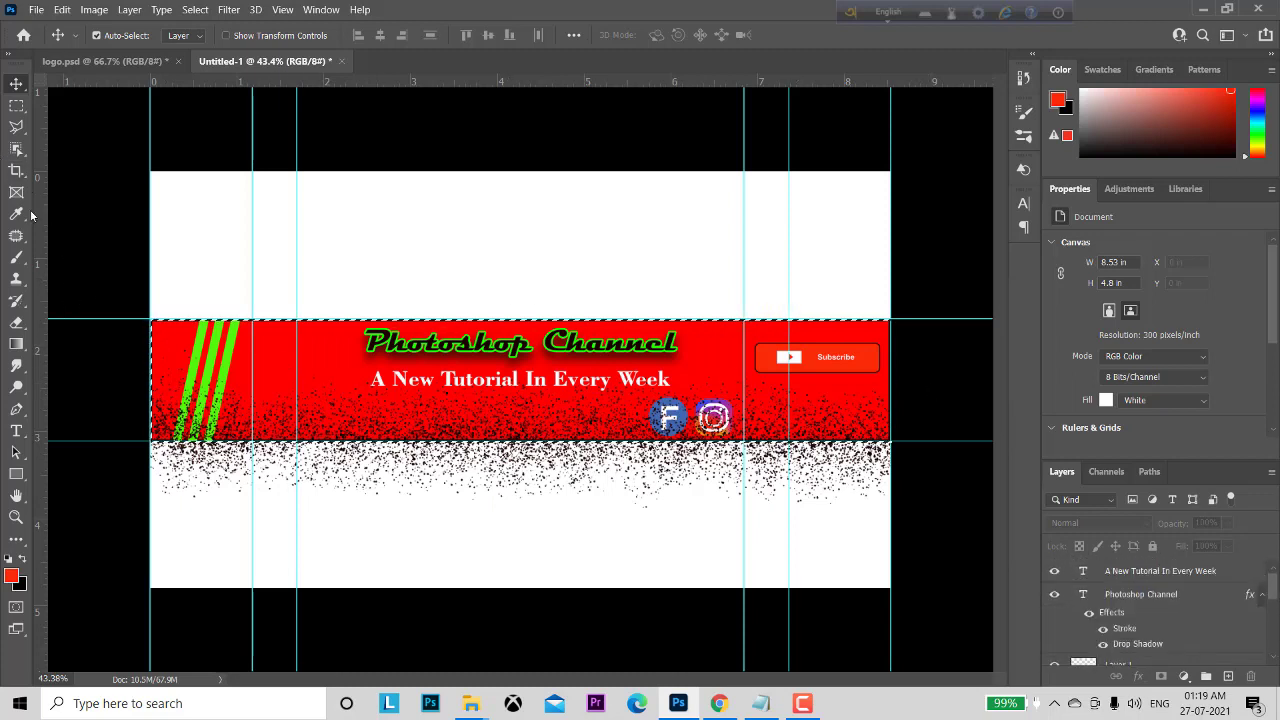
Crop the canvas to the red banner selection, 8.54 × 1.41 in.
{"action": "left_click", "coordinate": [16, 170]}
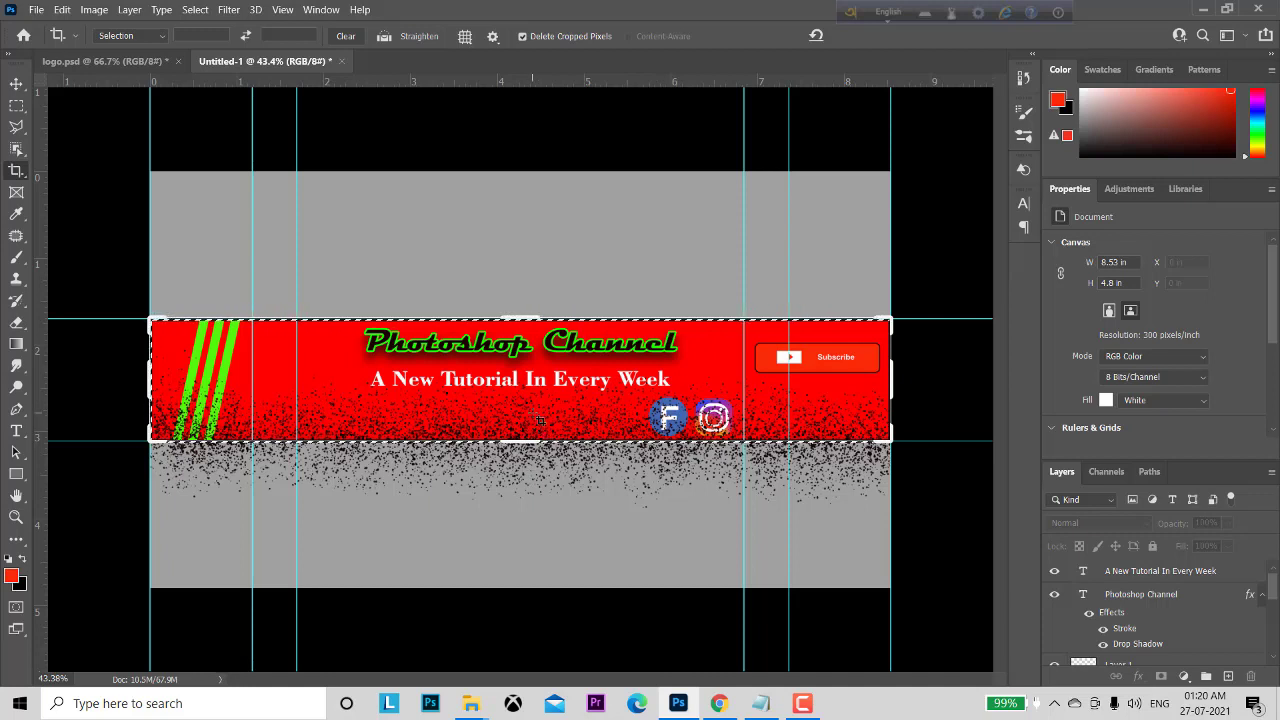
{"action": "left_click", "coordinate": [539, 421]}
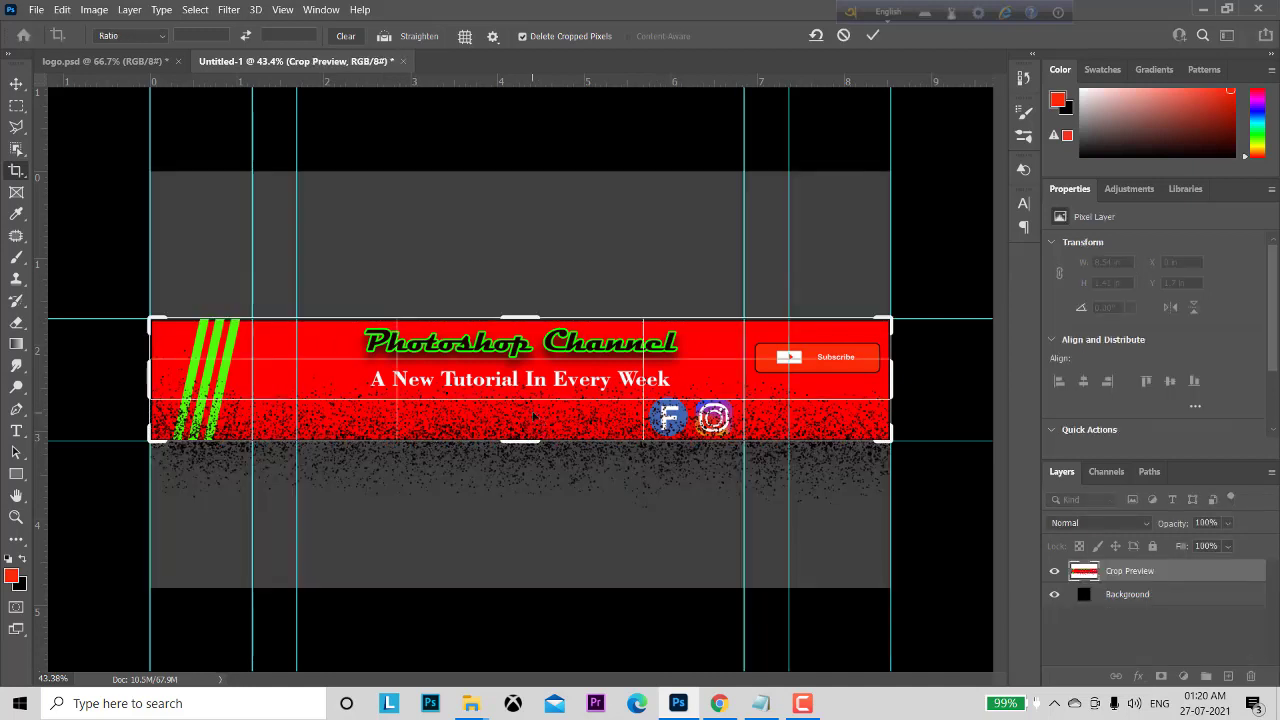
{"action": "left_click", "coordinate": [872, 36]}
{"action": "left_click", "coordinate": [872, 36]}
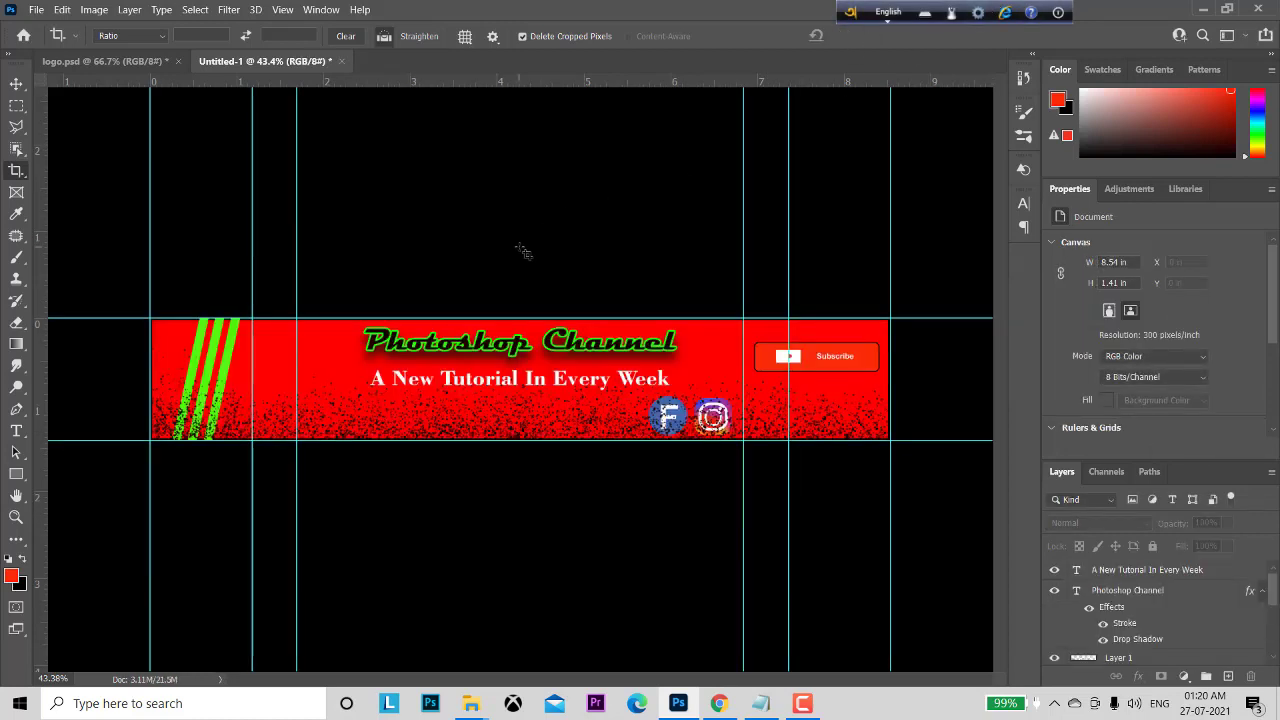
Hide the guide lines and zoom in on the cropped banner.
{"action": "key", "text": "ctrl+semicolon"}
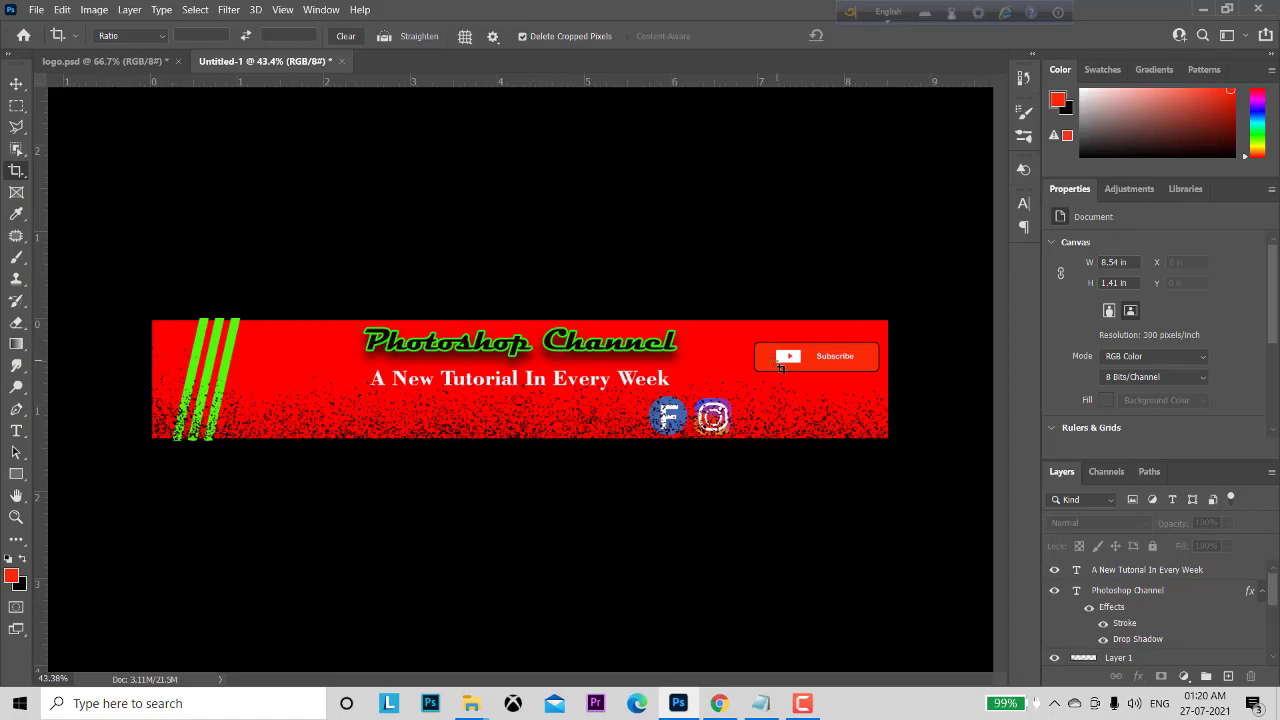
{"action": "key", "text": "z"}
{"action": "mouse_move", "coordinate": [505, 381]}
{"action": "left_mouse_down"}
{"action": "mouse_move", "coordinate": [562, 434]}
{"action": "mouse_move", "coordinate": [512, 384]}
{"action": "left_mouse_up"}
{"action": "key", "text": "c"}
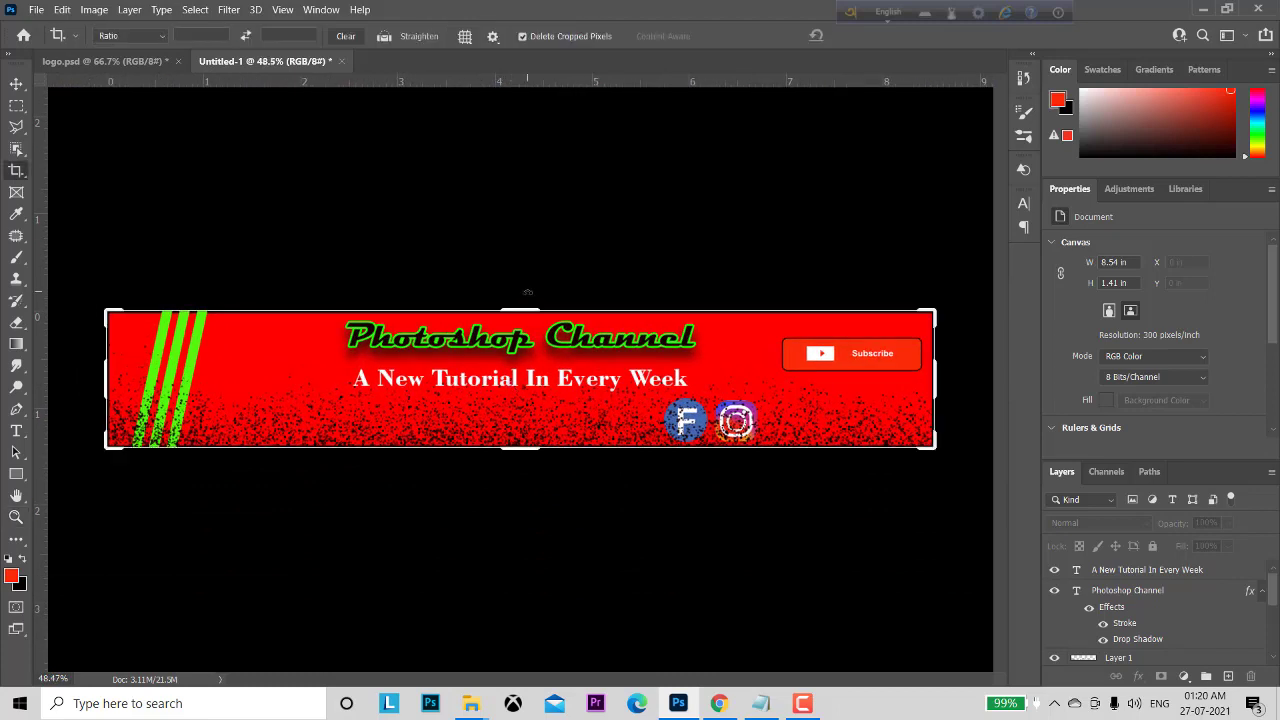